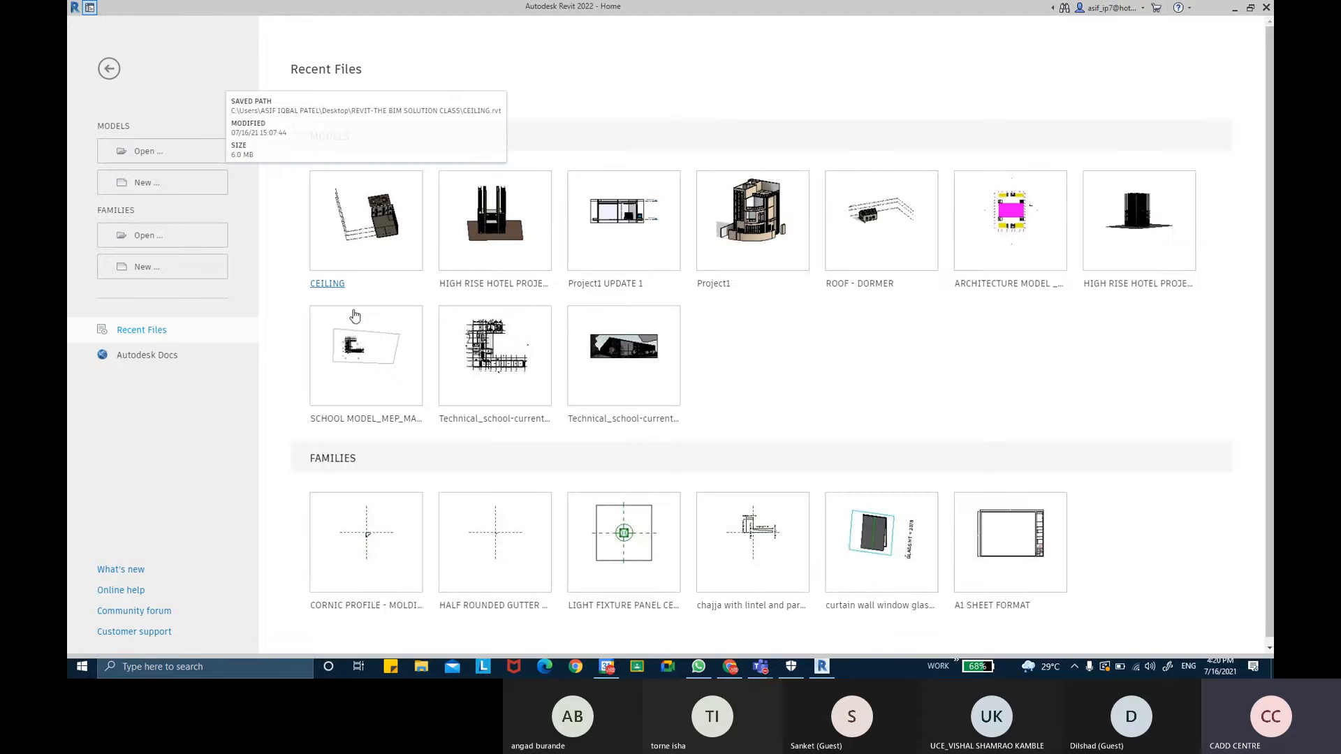
left_click(1234, 14)
right_click(652, 245)
left_click(681, 292)
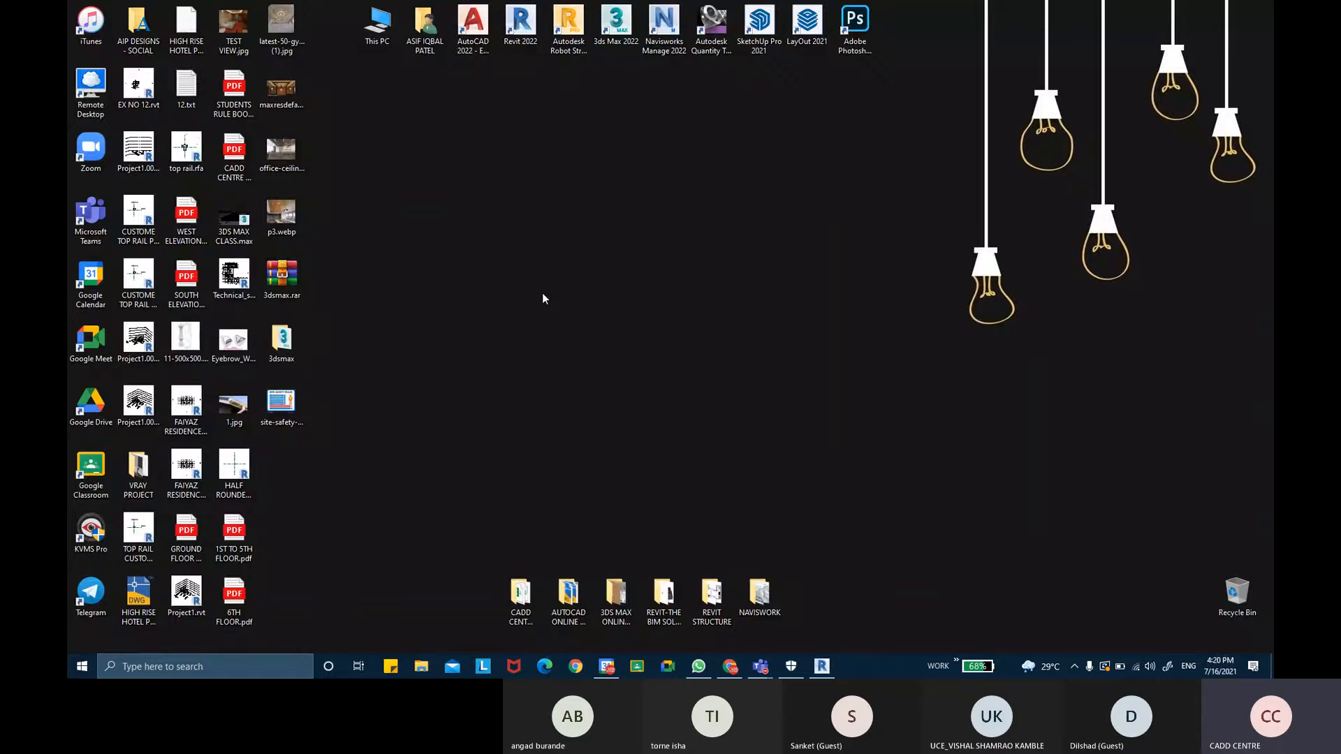
right_click(515, 290)
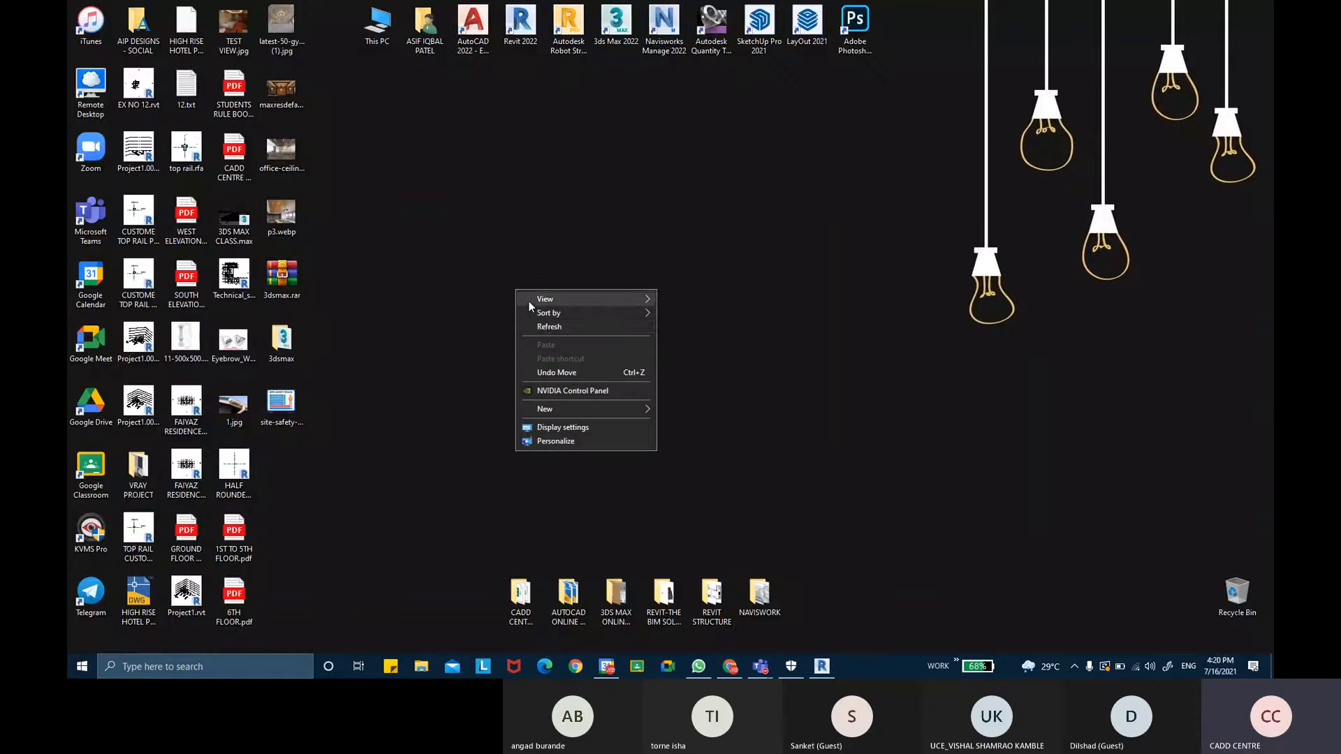
left_click(547, 327)
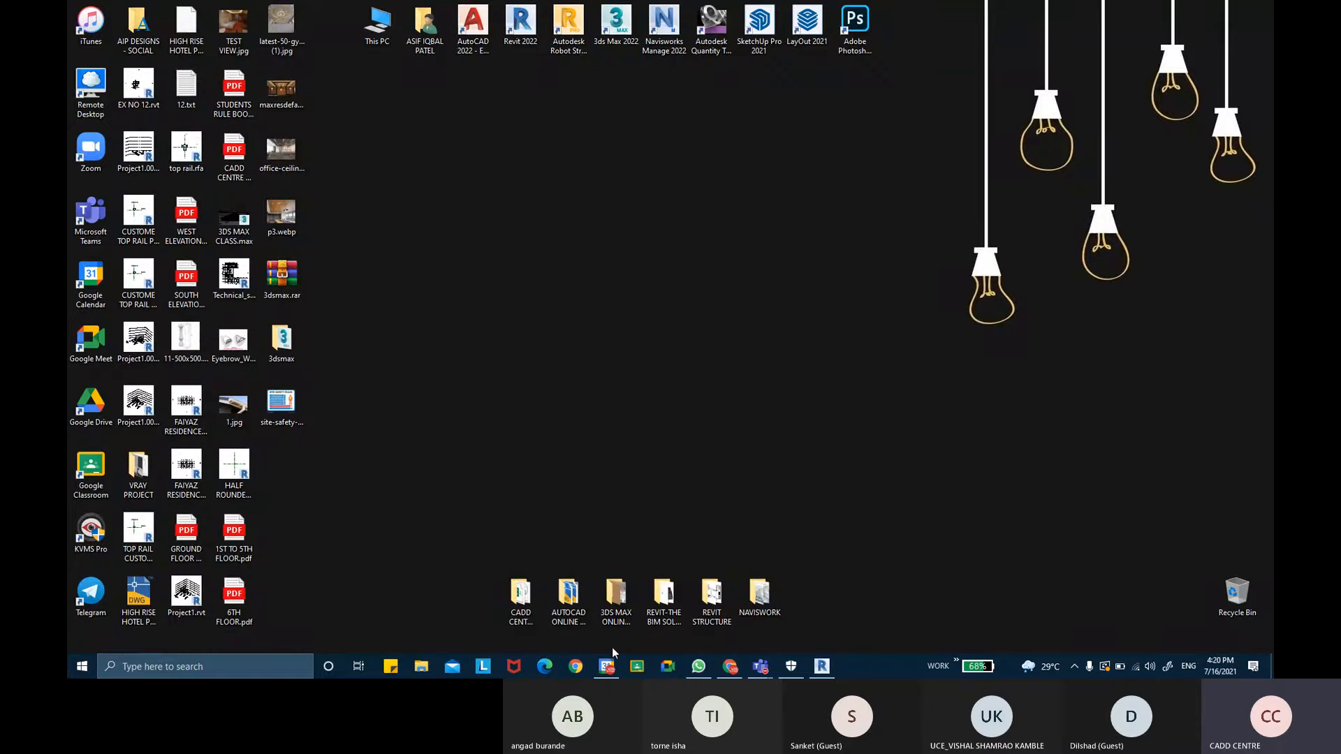
- Open the CEILING folder inside the REVIT-THE BIM SOLUTION CLASS folder on the desktop
left_click(421, 667)
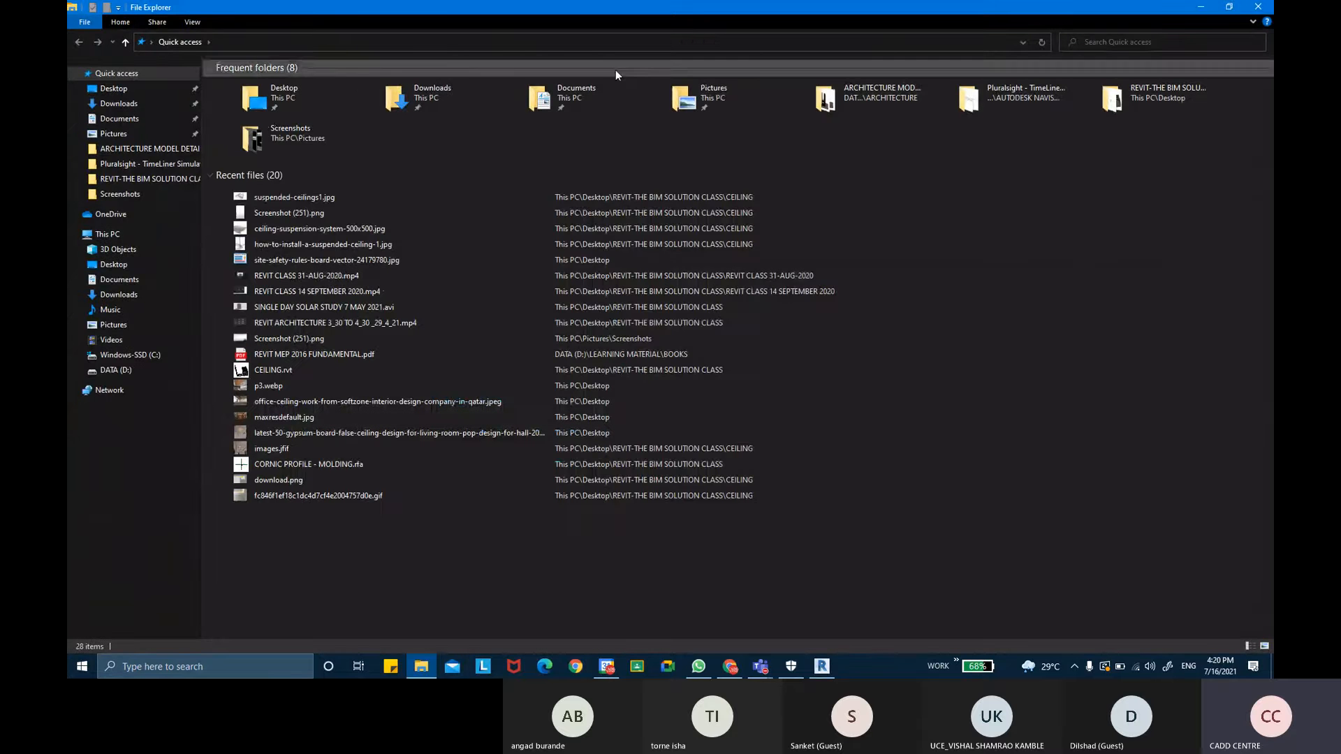
double_click(1134, 97)
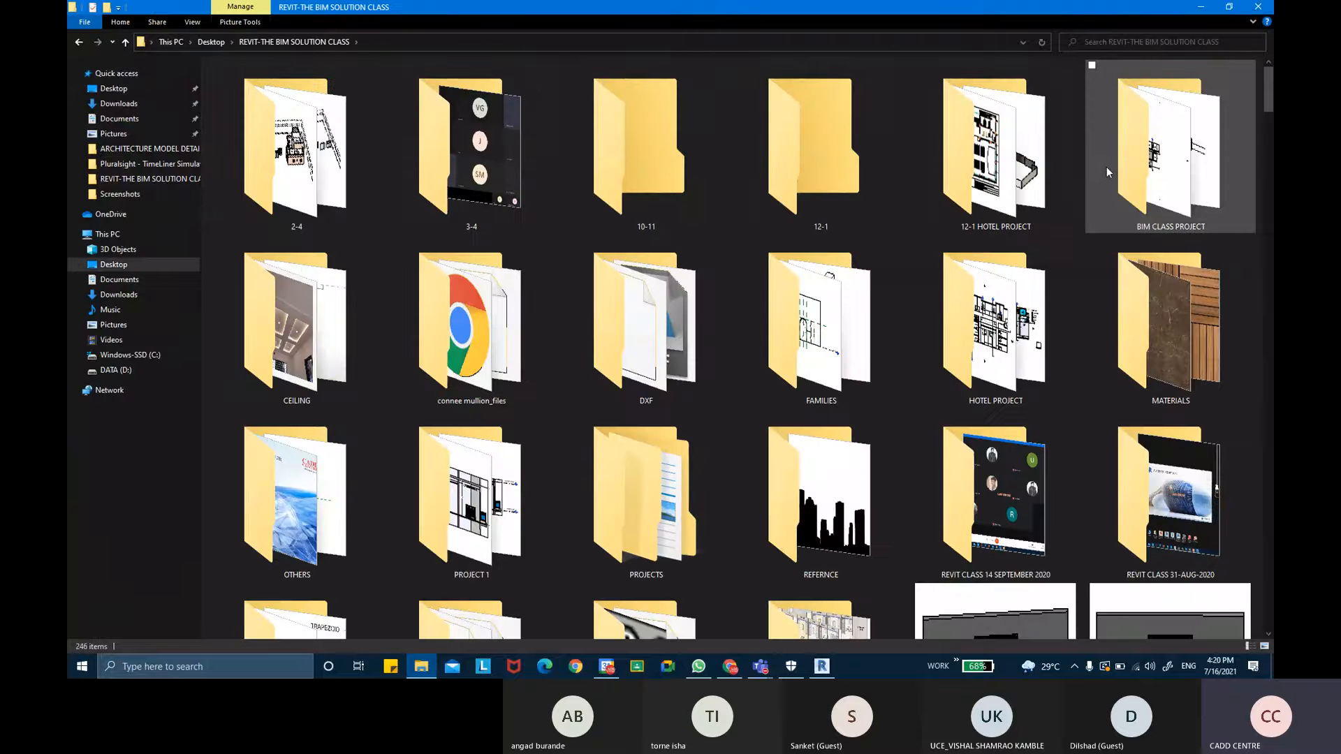
left_click(363, 523)
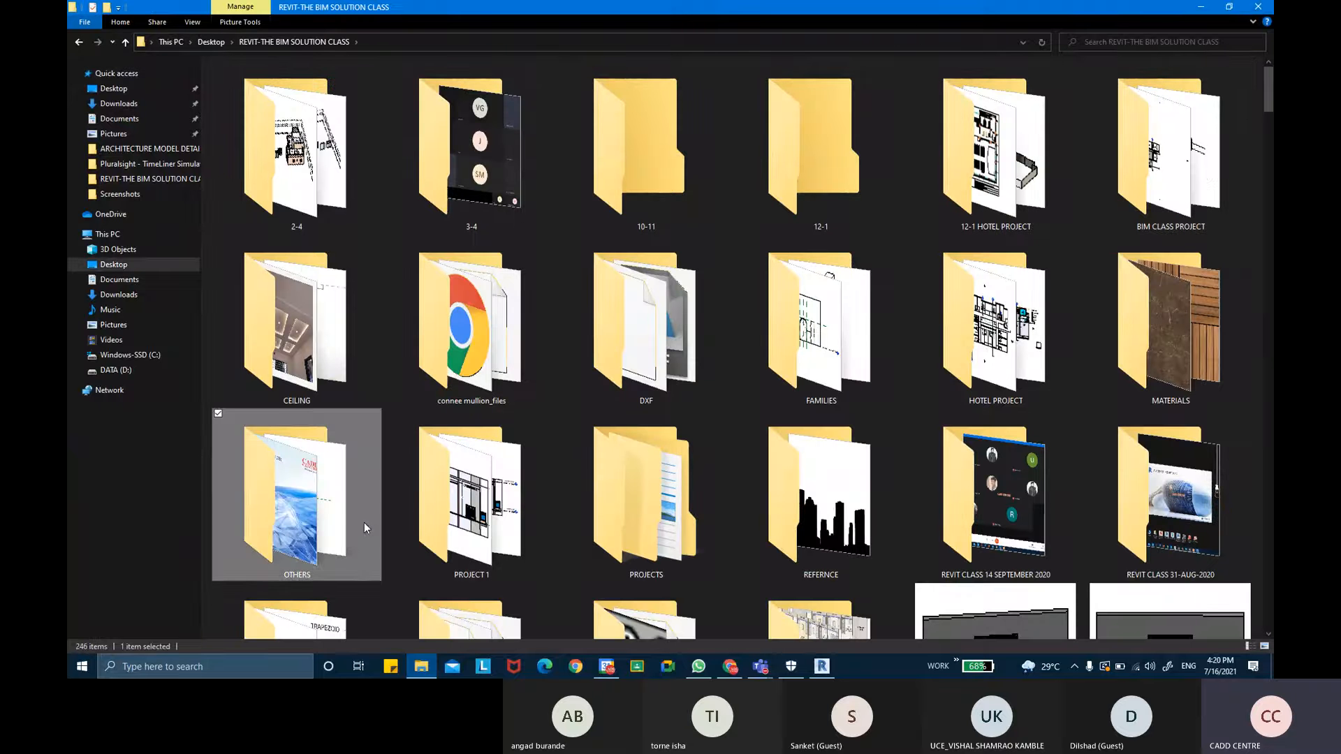
double_click(351, 336)
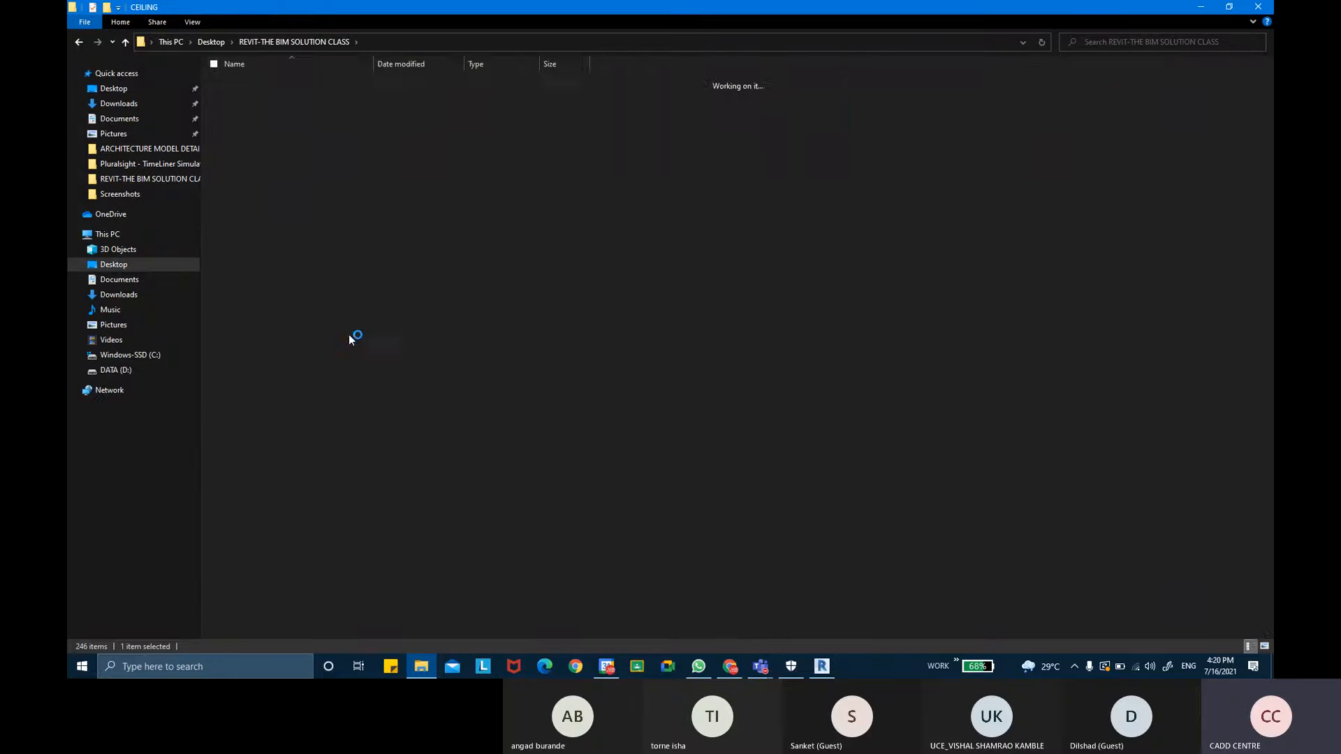
- Switch the CEILING folder's view to Extra large icons
right_click(664, 214)
mouse_move(698, 220)
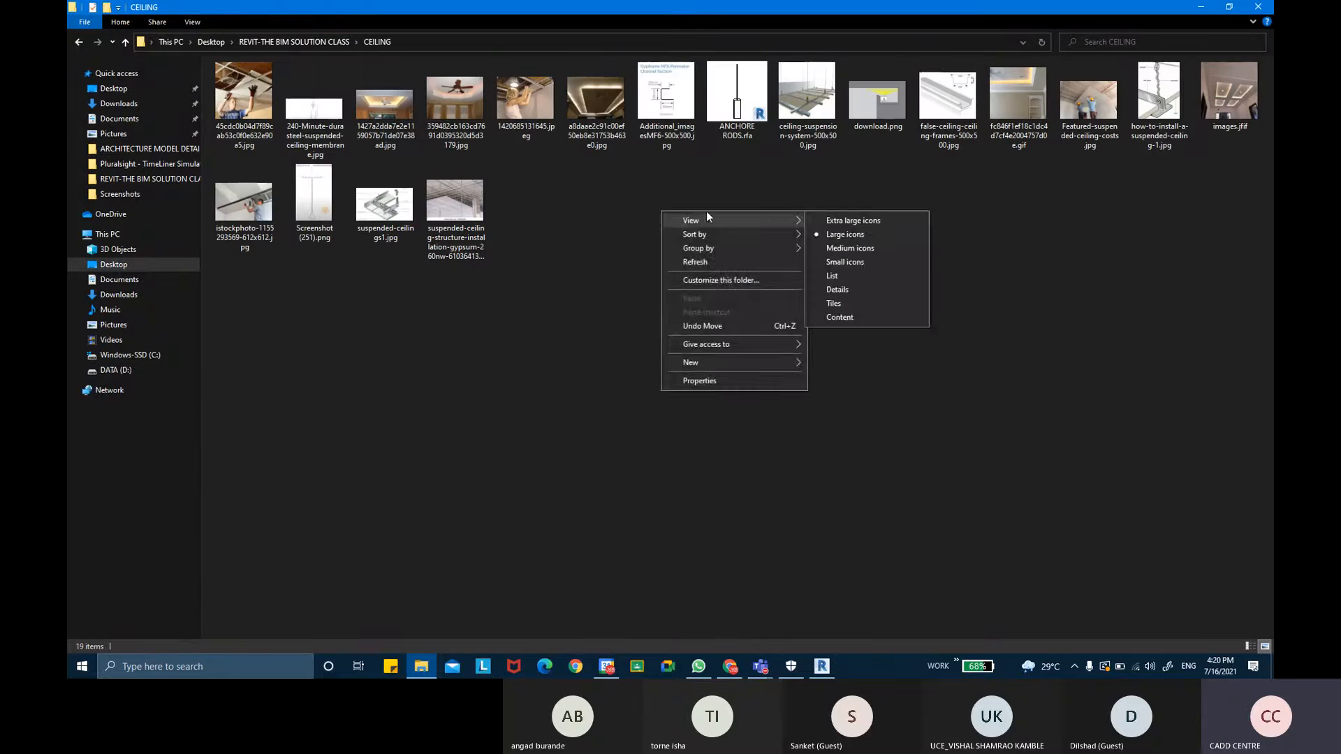
left_click(873, 222)
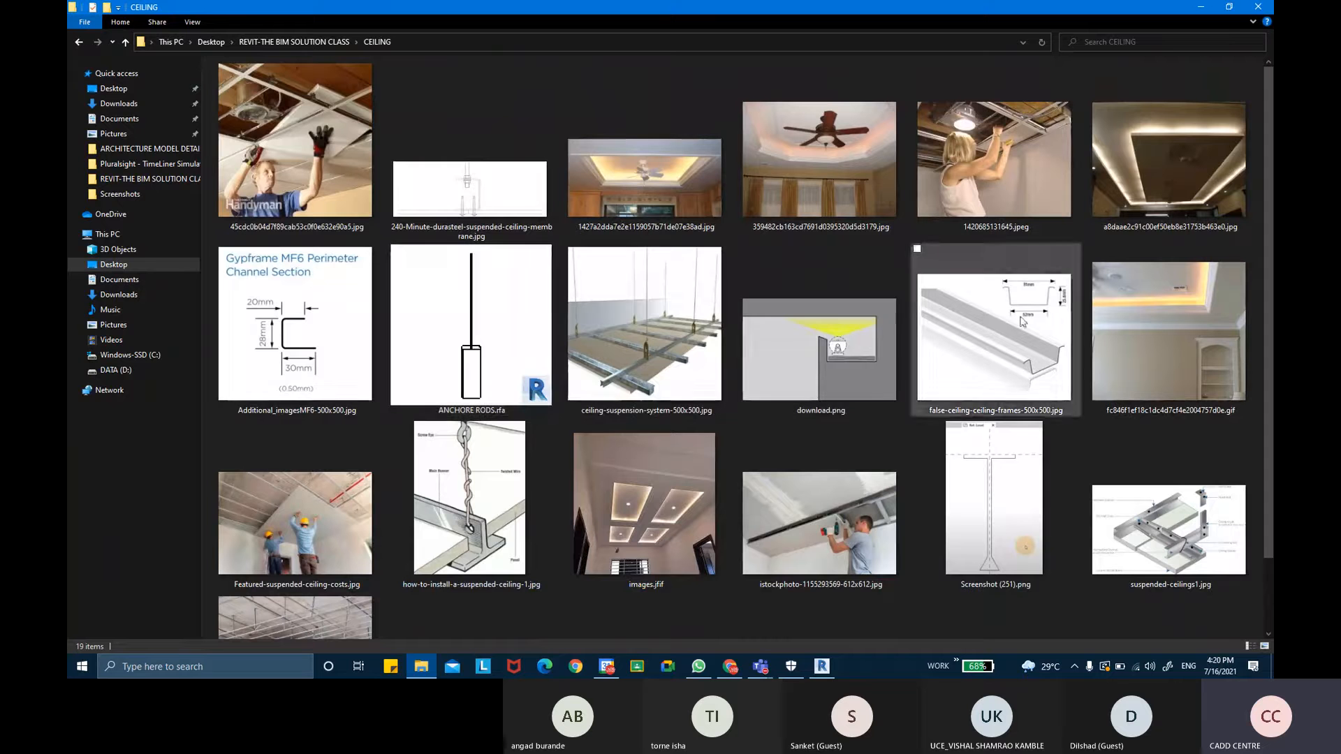
- Open the ceiling-suspension-system-500x500 image in the photo viewer
left_click(627, 391)
double_click(627, 391)
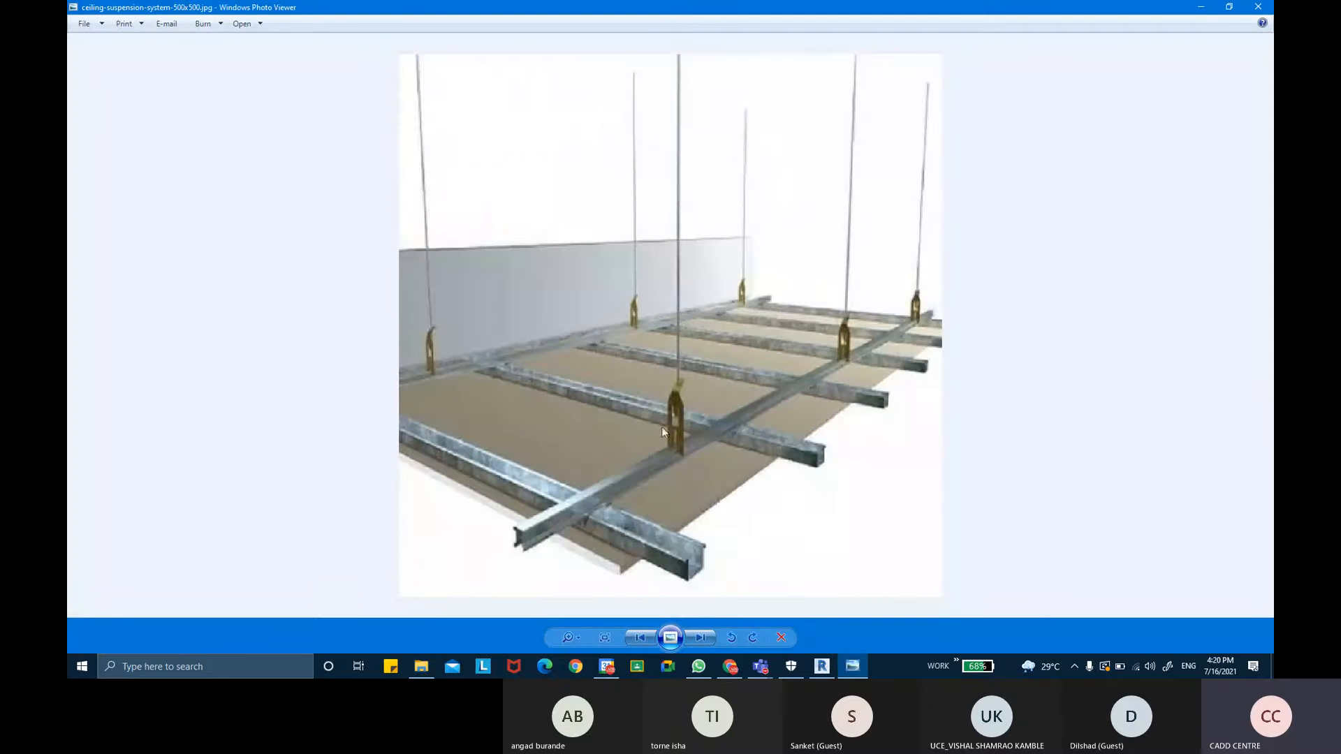
scroll(617, 315, "down", 2)
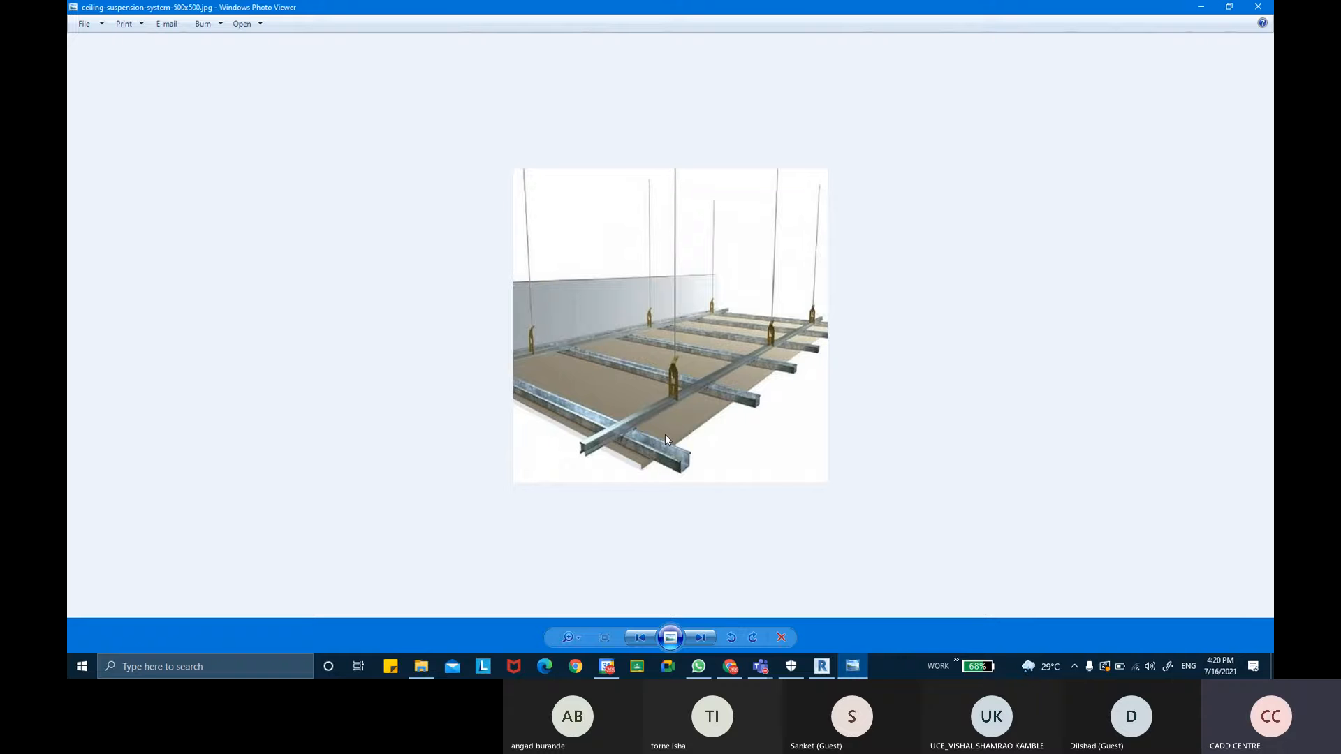
- Browse through the suspended ceiling reference images in the folder
key("Right")
key("Right")
key("Right")
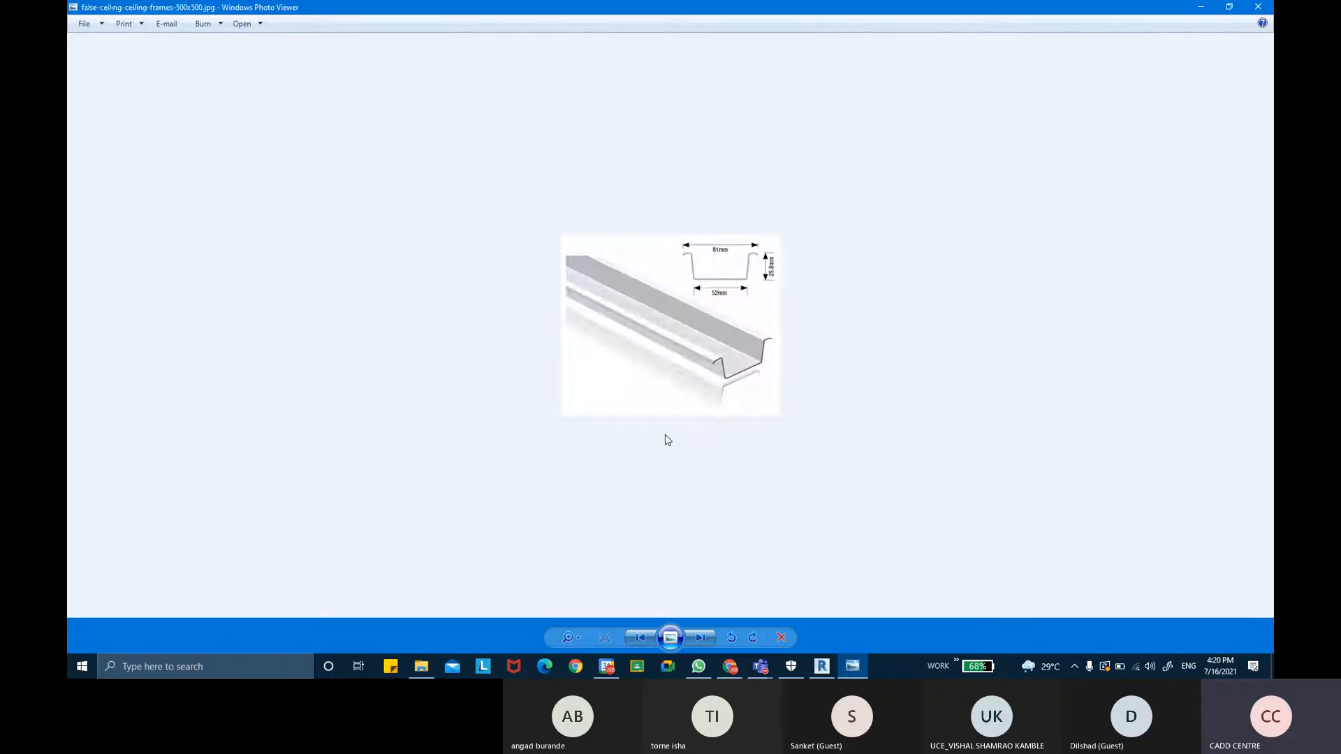
key("Right")
key("Right")
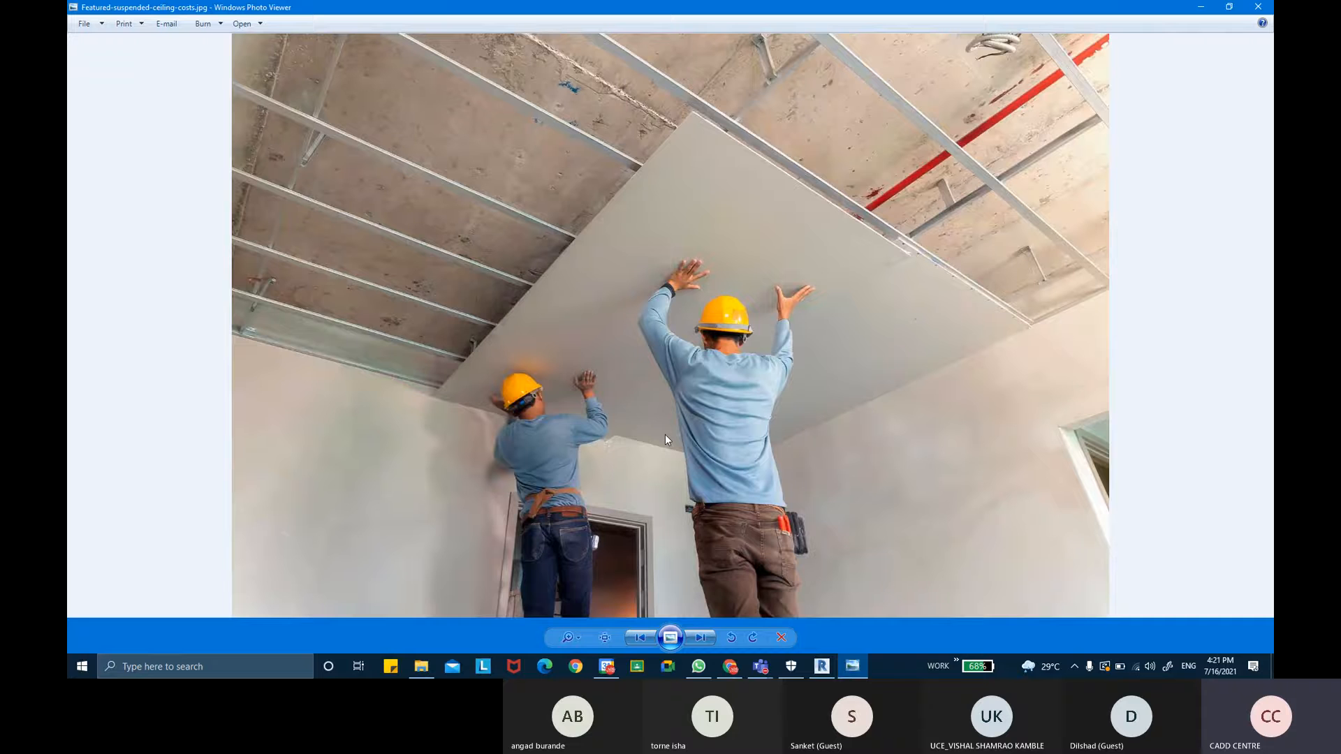
key("Right")
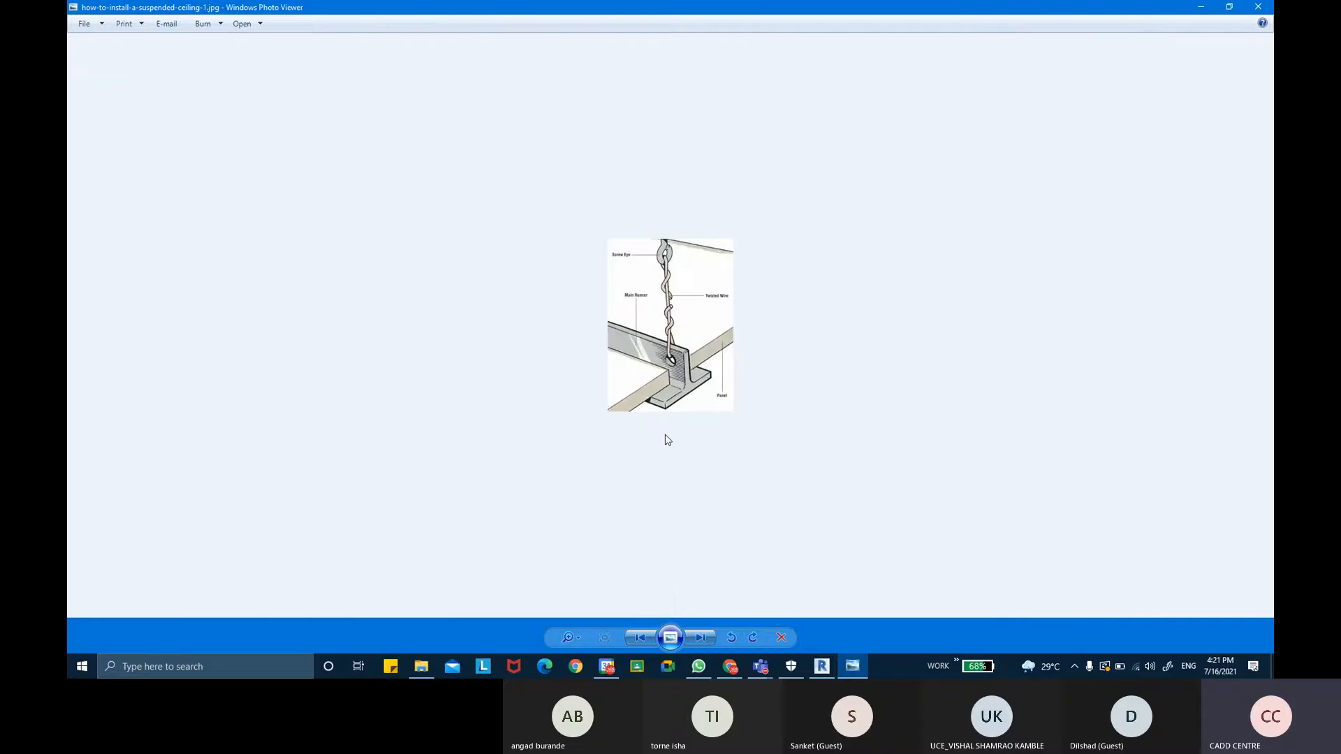
key("Right")
key("Right")
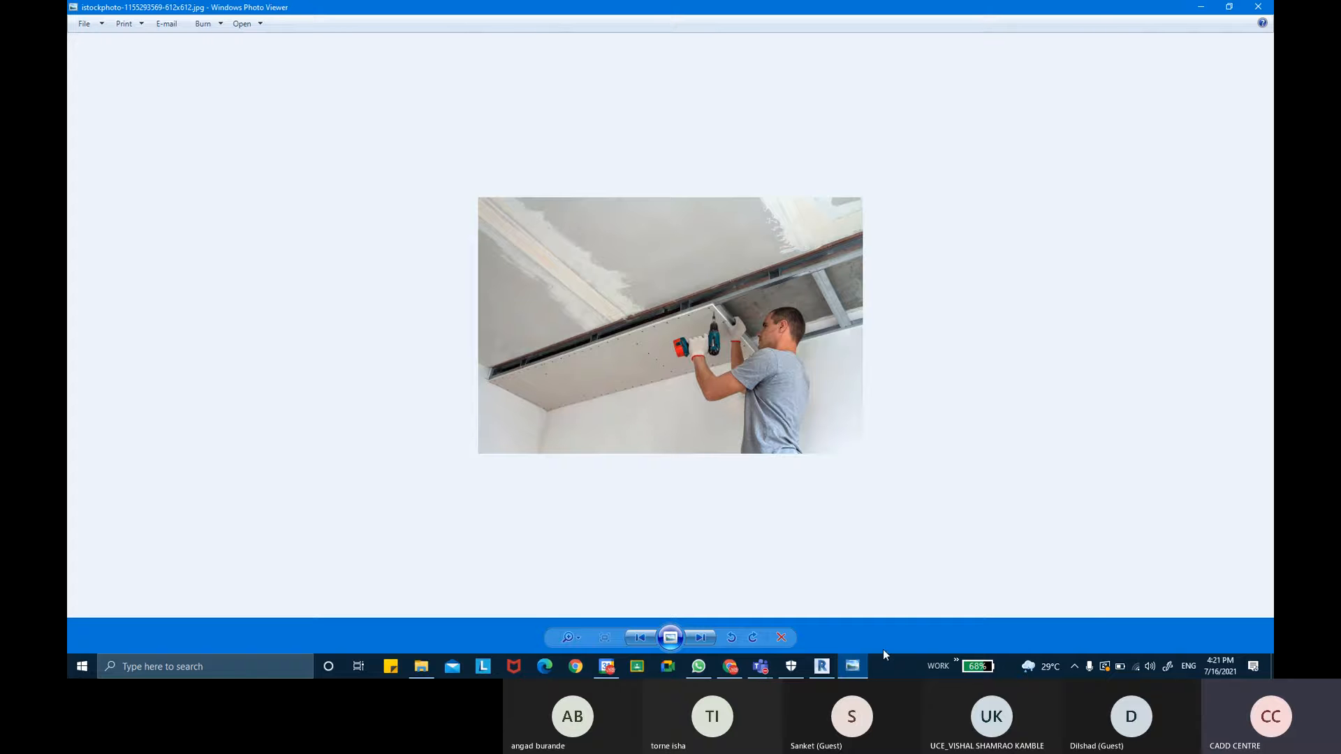
left_click(636, 637)
left_click(636, 637)
left_click(636, 637)
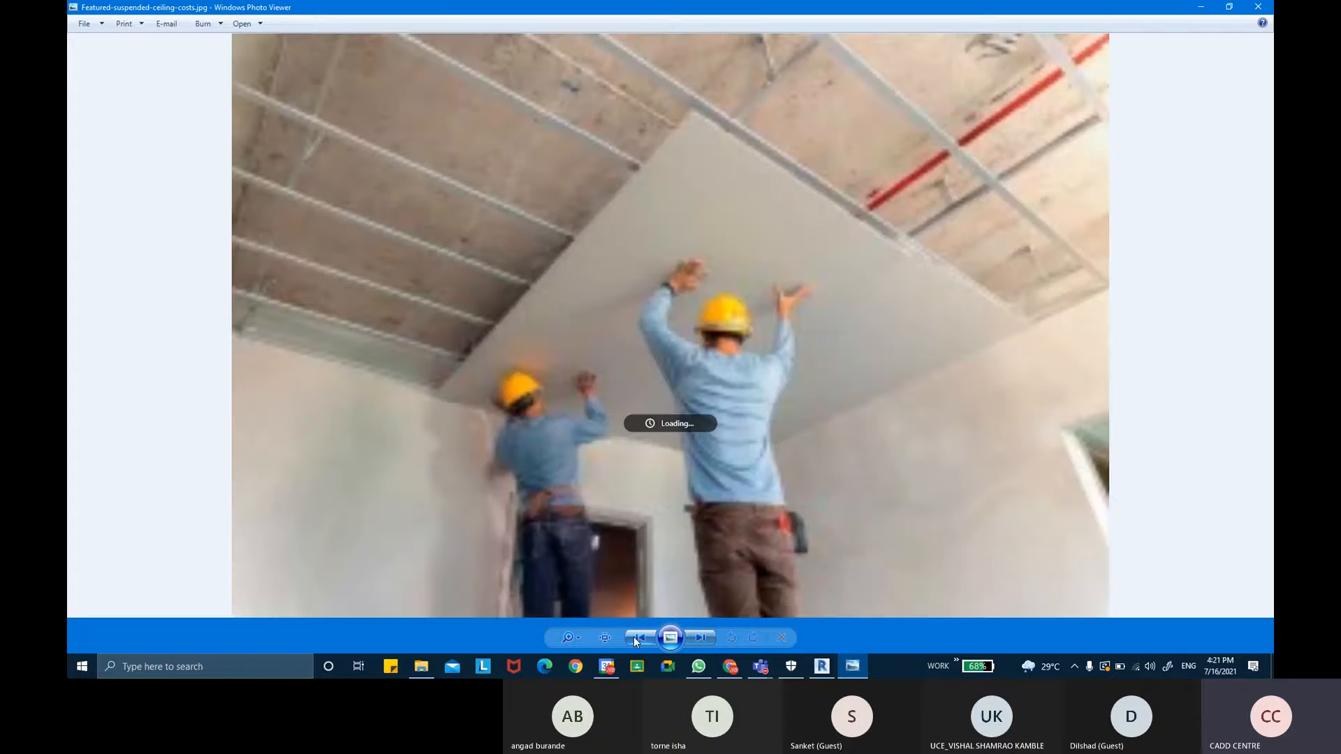
left_click(635, 637)
left_click(635, 637)
left_click(635, 637)
left_click(636, 637)
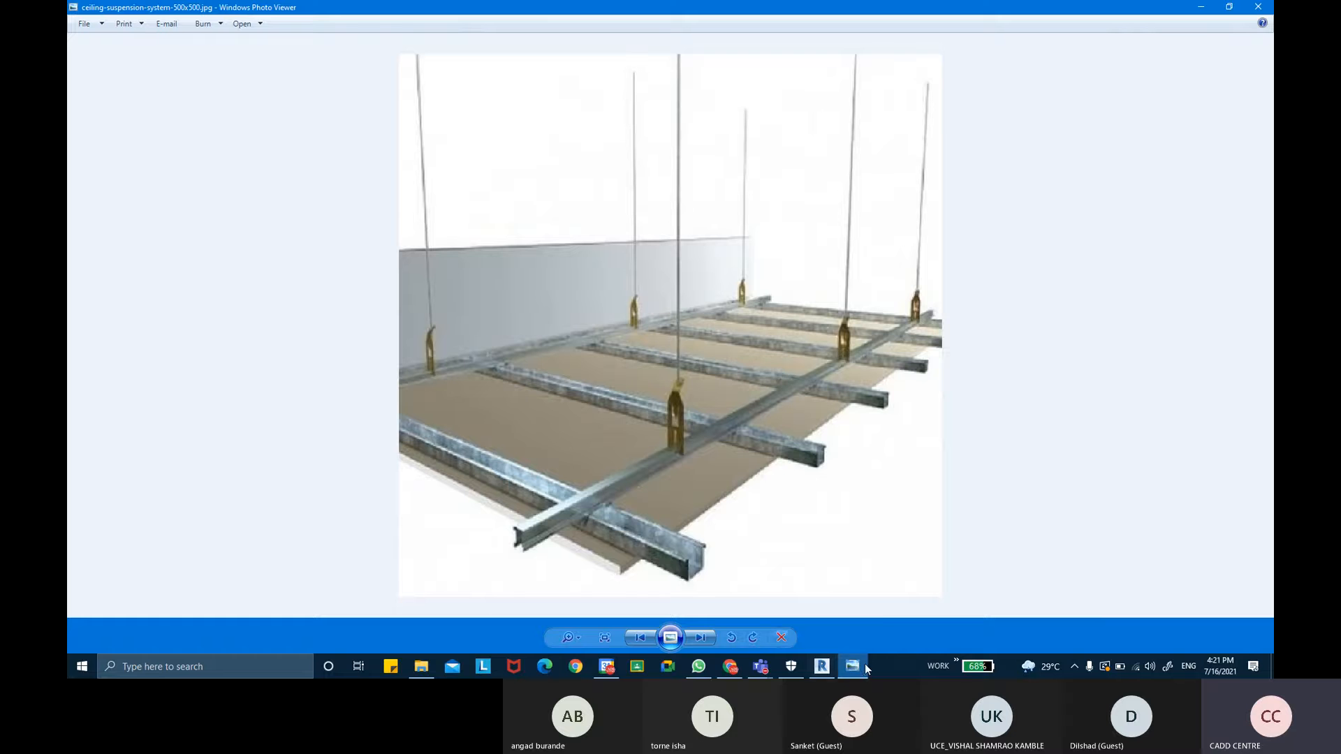
- Return to Revit and open the CEILING project from the recent models
mouse_move(821, 666)
left_click(830, 604)
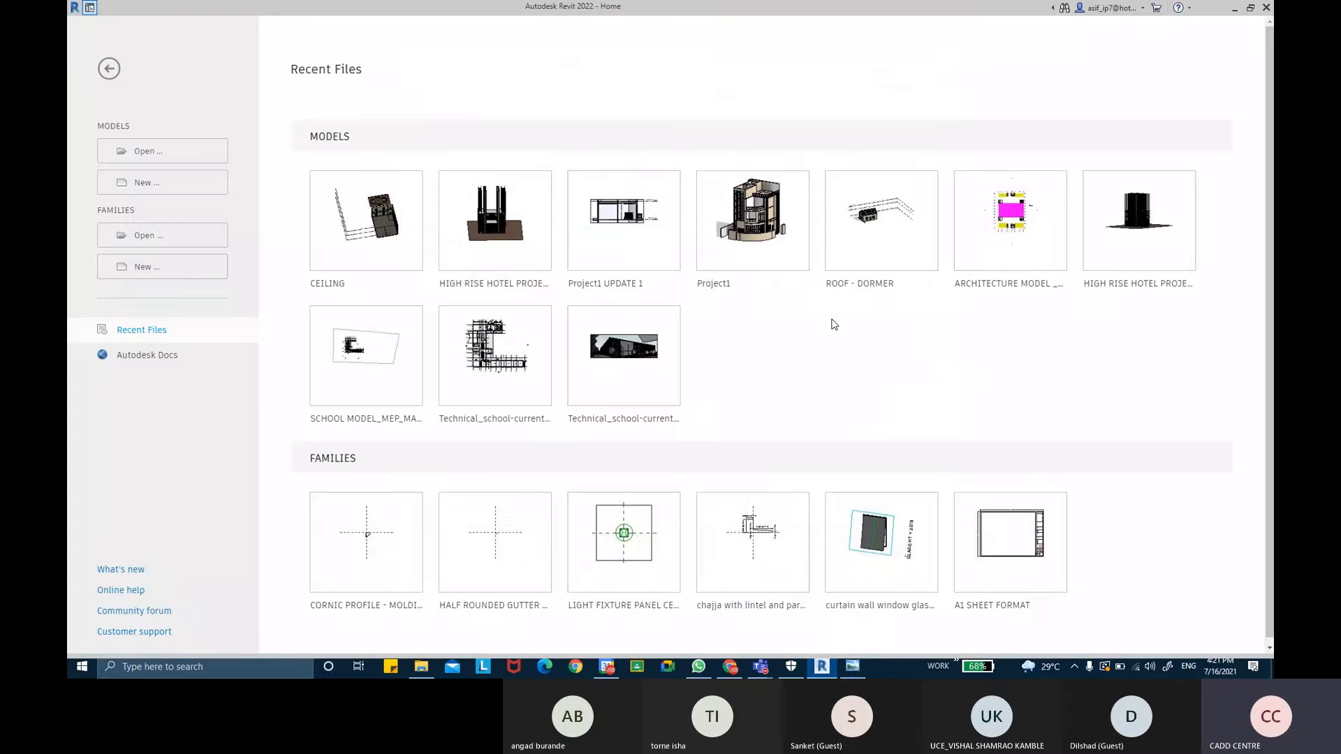
left_click(324, 285)
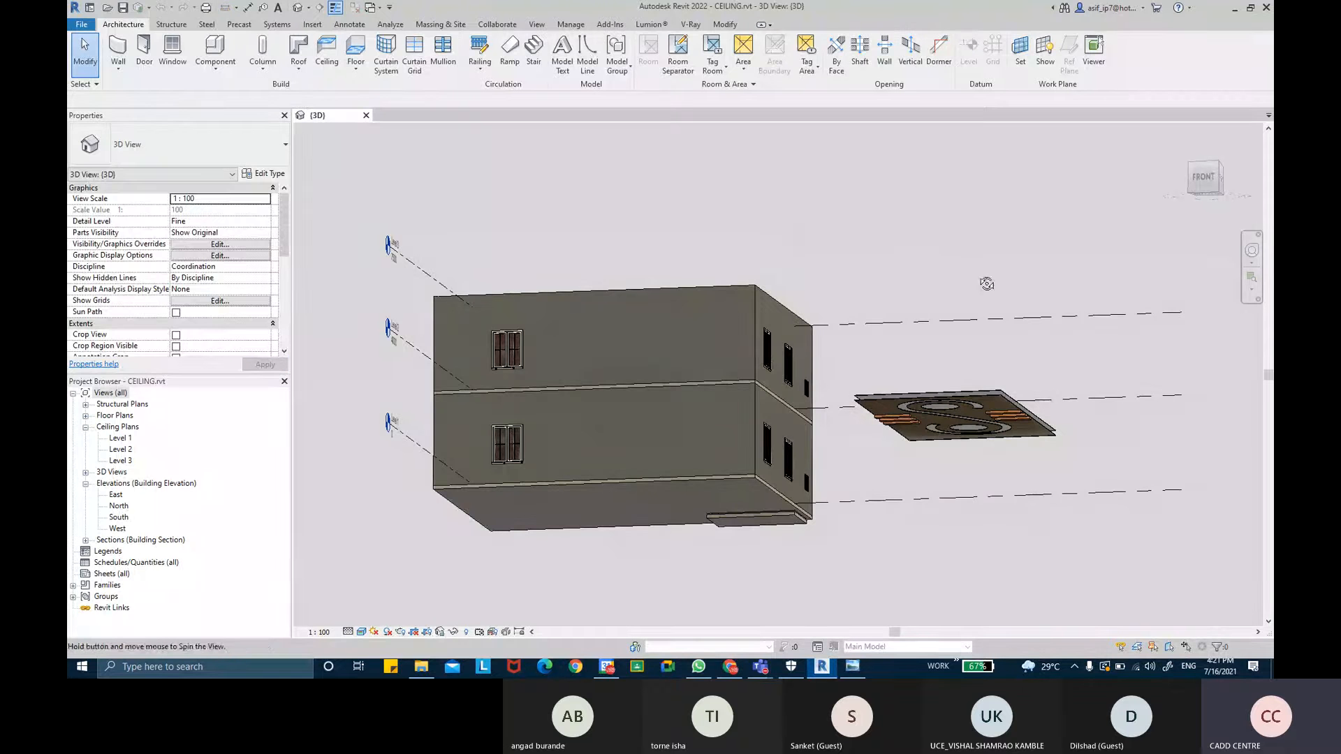
- Open the Level 1 ceiling plan of the CEILING project
middle_click_drag(982, 292, 665, 332, "shift")
scroll(681, 360, "up", 5)
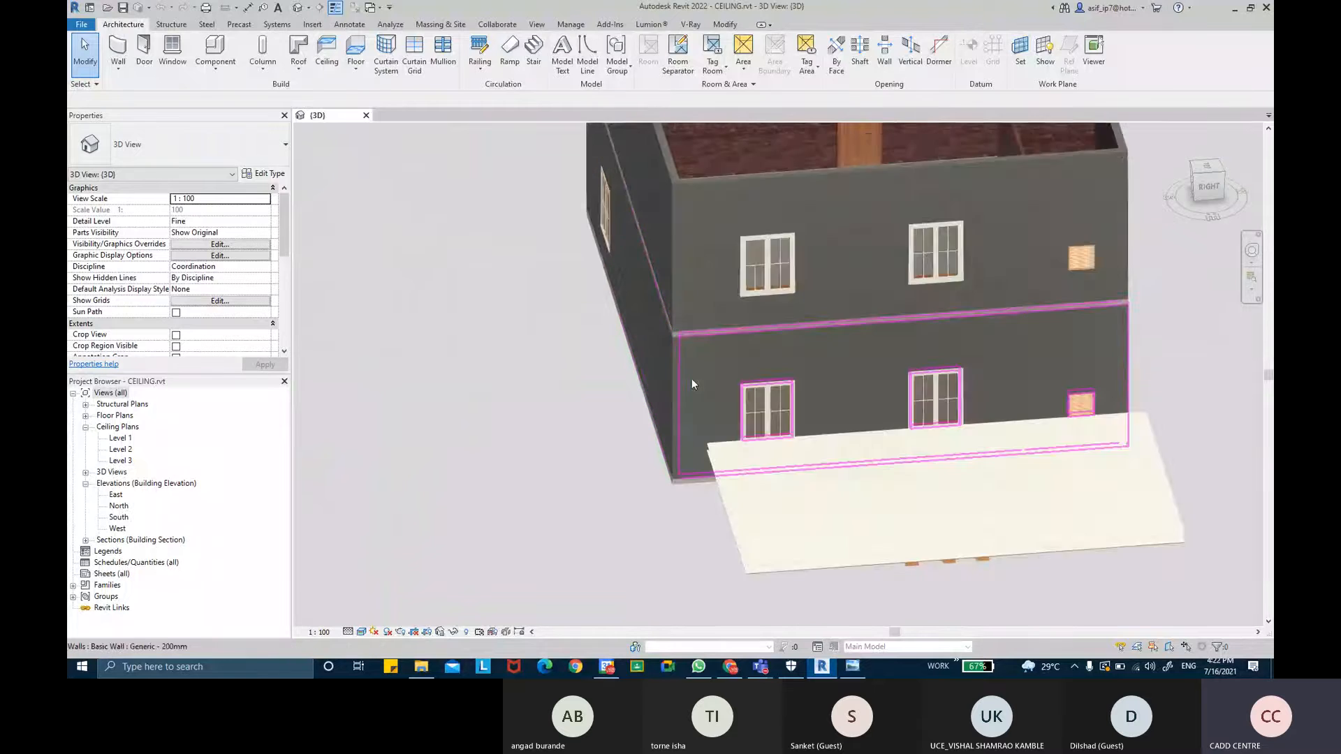
double_click(130, 438)
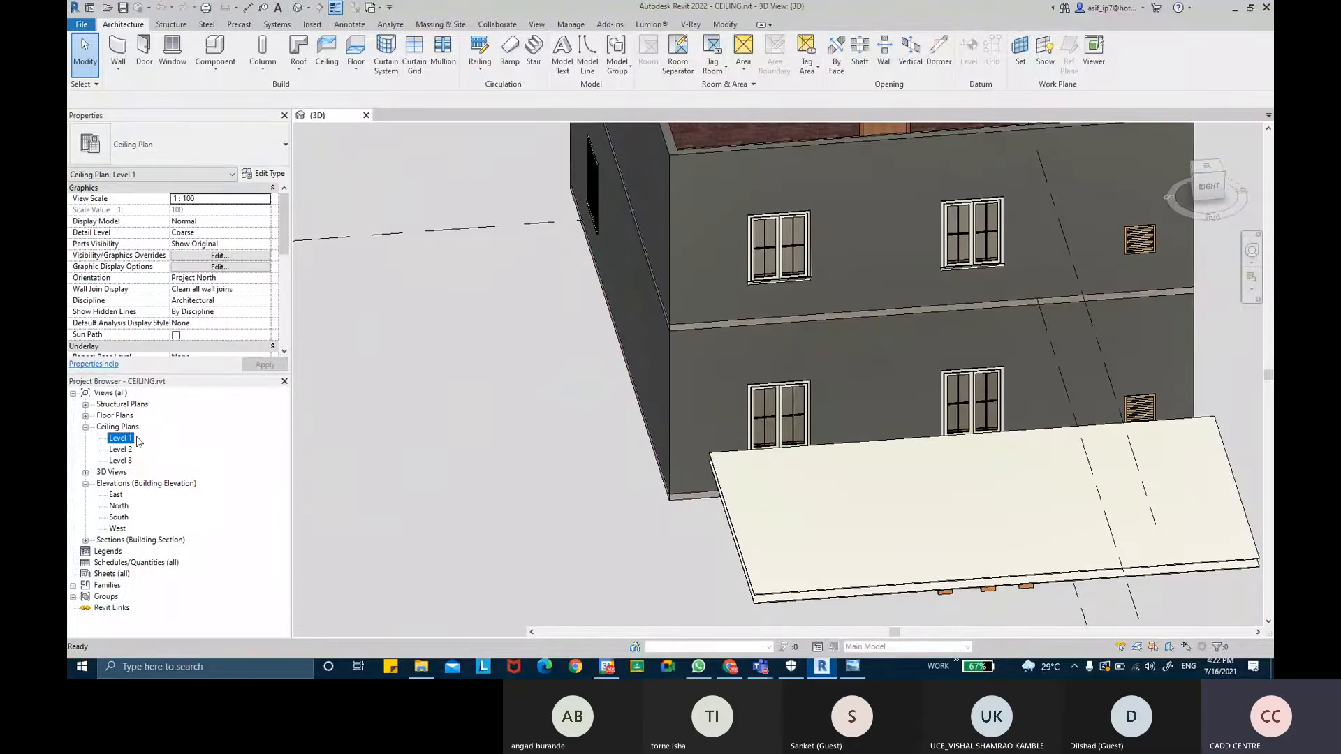
scroll(679, 280, "up", 5)
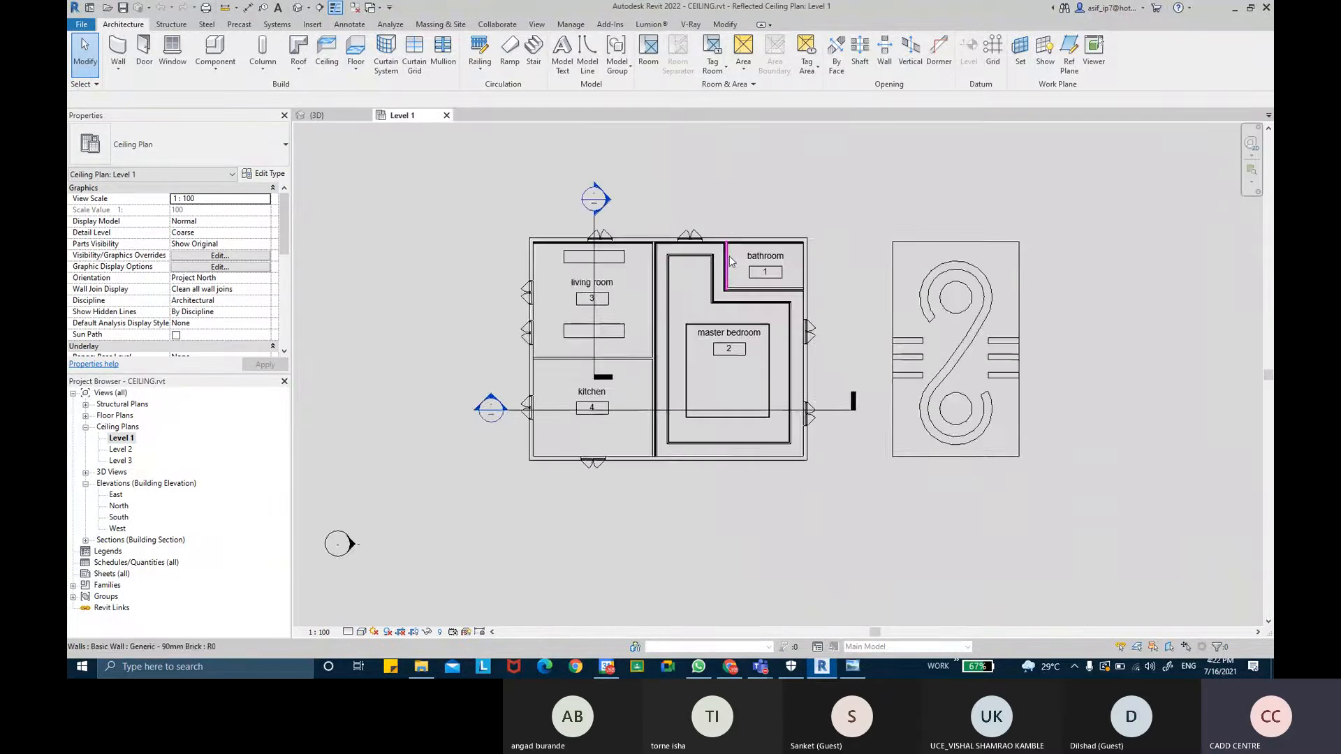
- Examine the ceilings of the living room, master bedroom and kitchen in the Level 1 ceiling plan
middle_click_drag(699, 281, 708, 223)
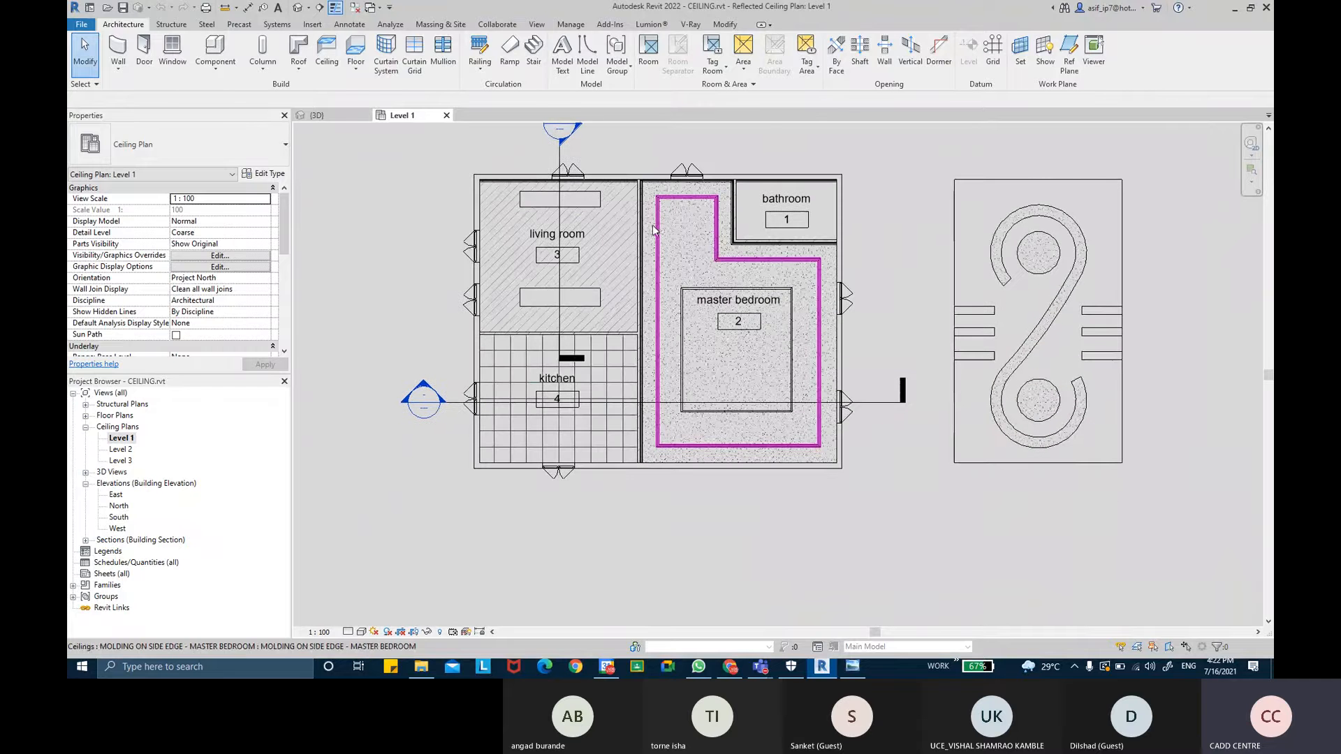
scroll(601, 318, "up", 4)
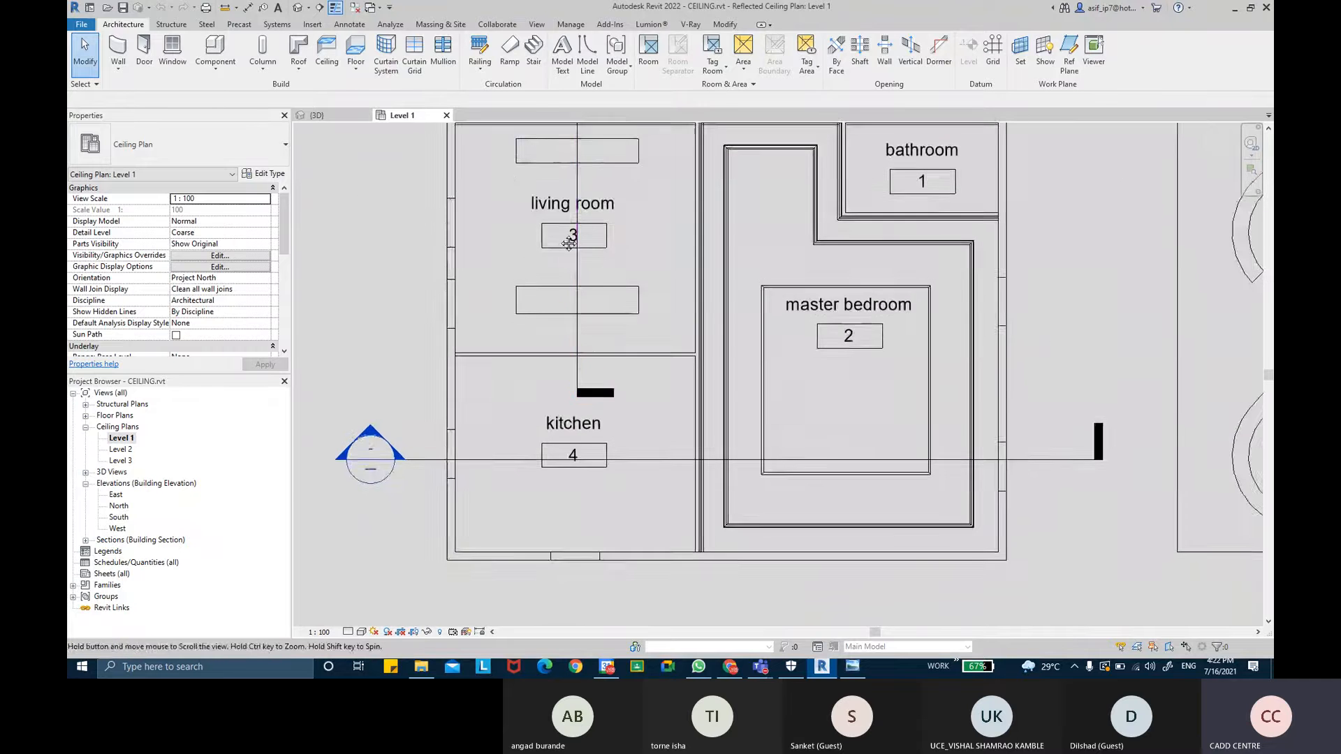
middle_click_drag(676, 256, 649, 301)
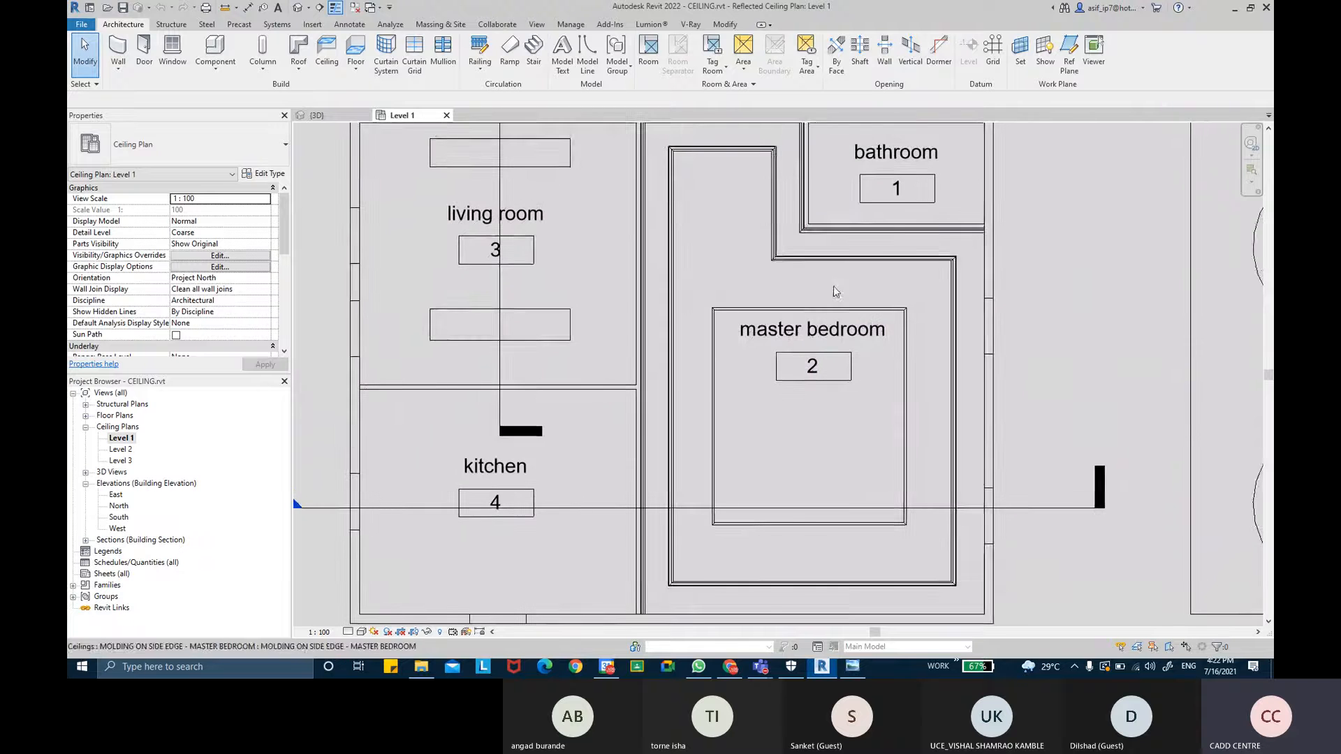
middle_click_drag(863, 131, 863, 131)
mouse_move(680, 270)
middle_mouse_down()
mouse_move(828, 175)
mouse_move(863, 132)
middle_mouse_up()
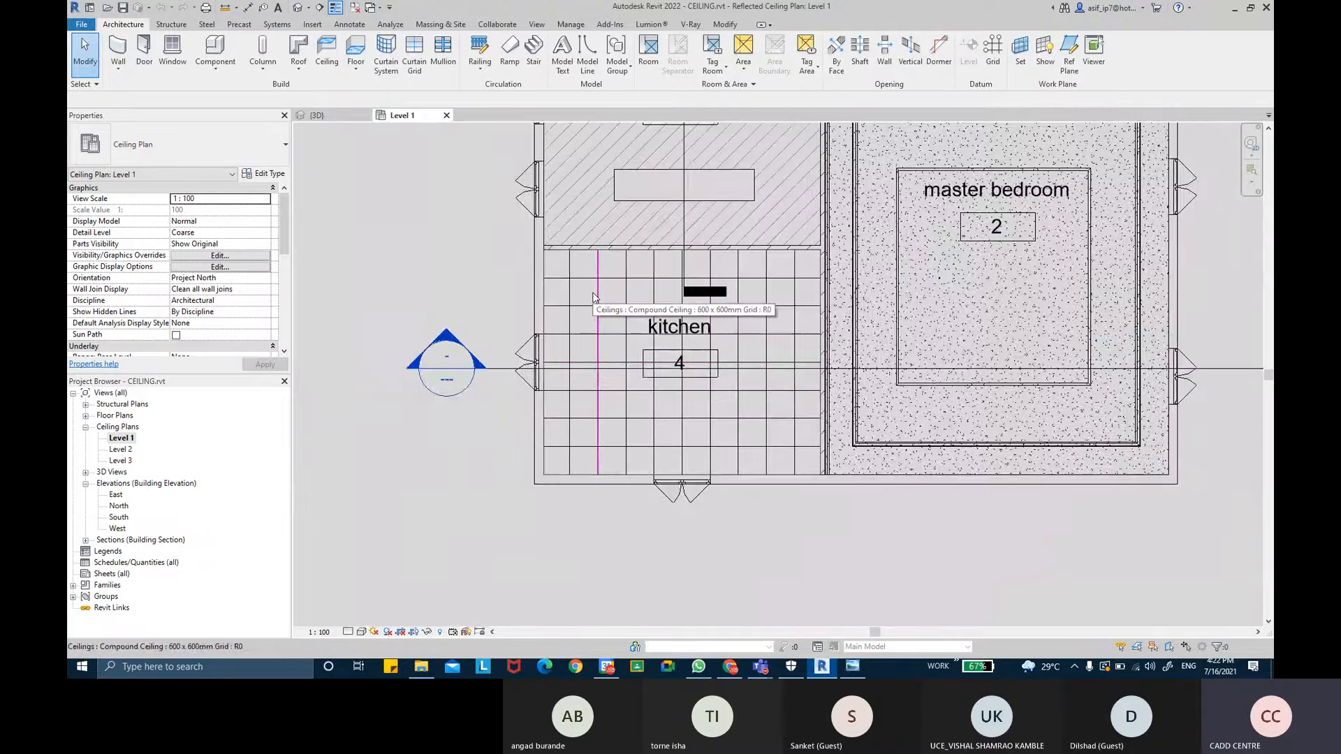
scroll(694, 361, "up", 1)
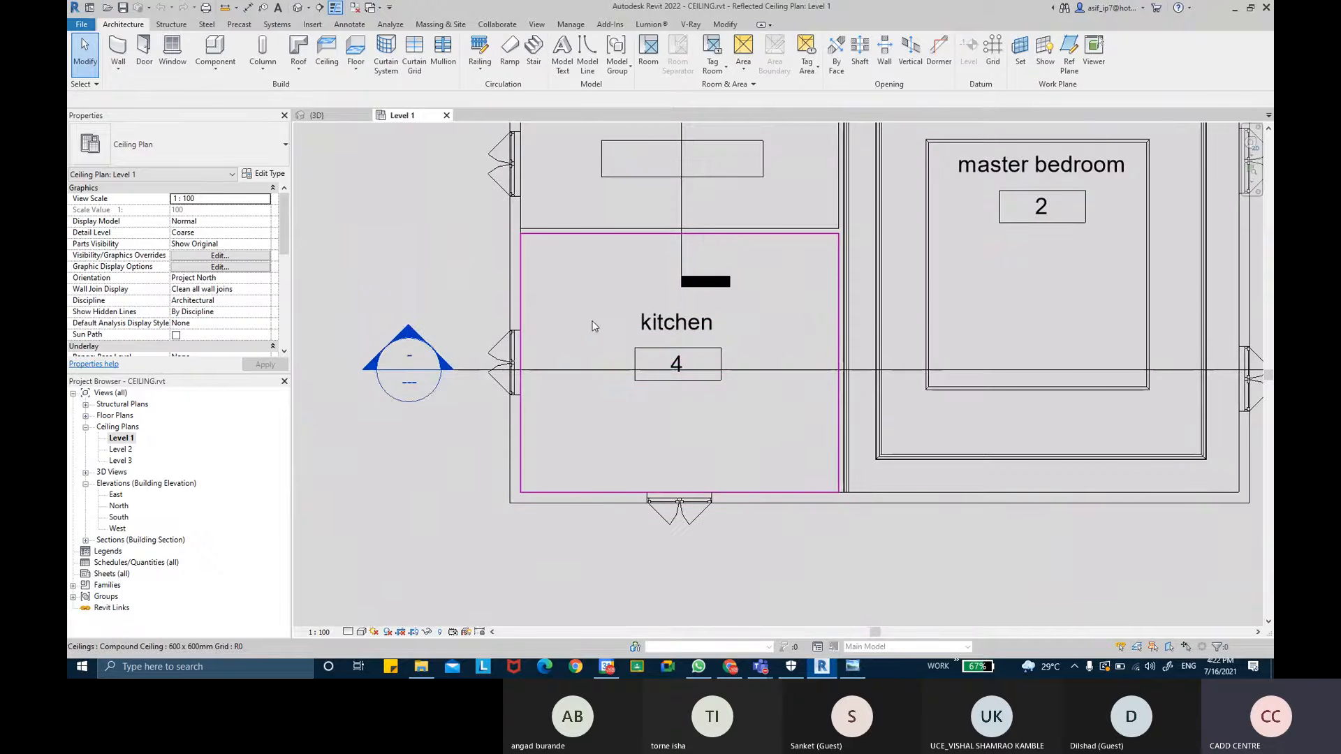
scroll(618, 341, "up", 2)
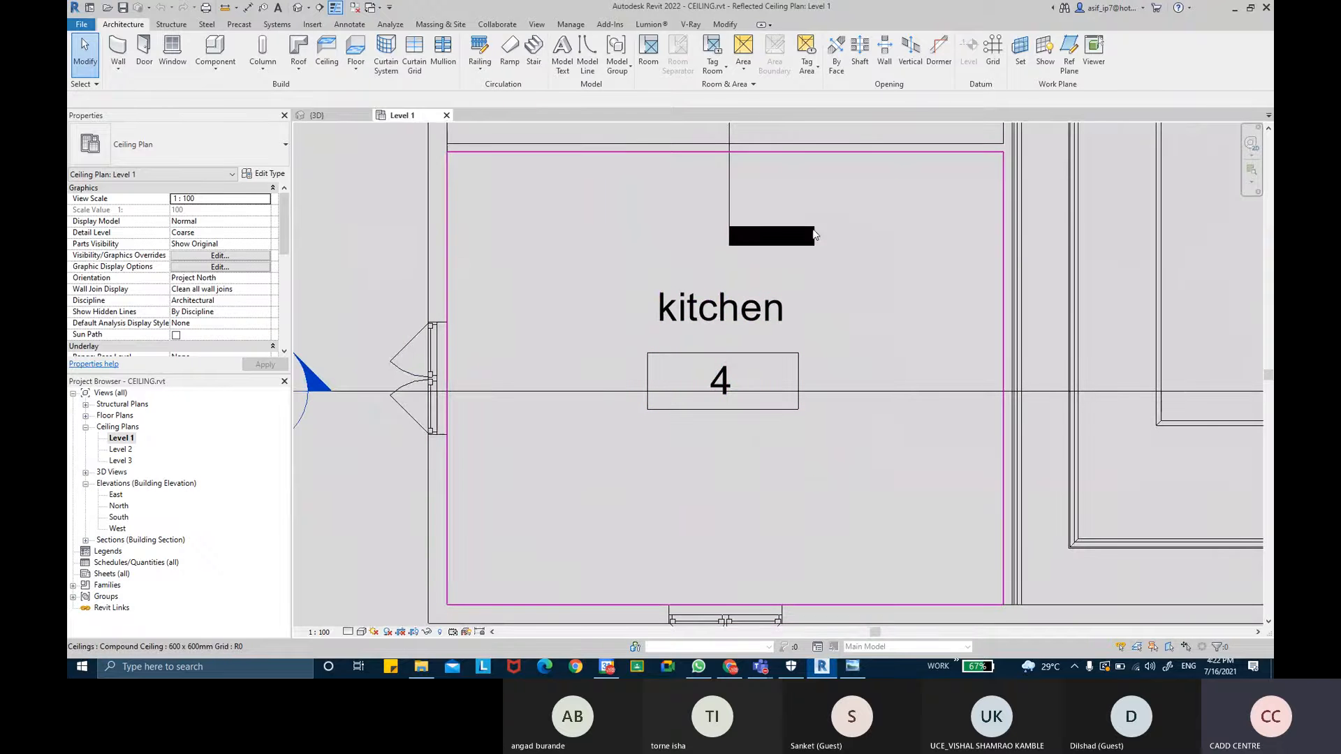
- Review the ceiling frame and hanger reference images again, then return to the Revit plan
left_click(851, 671)
left_click(707, 639)
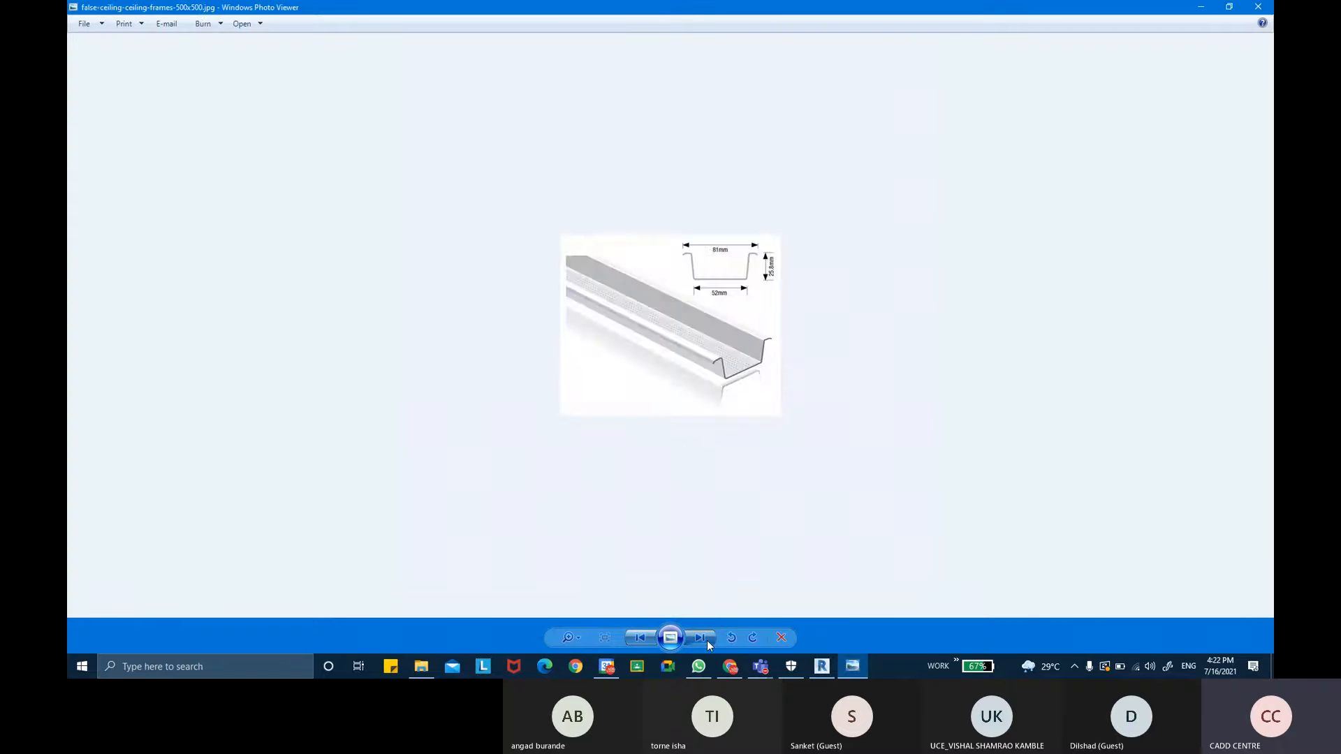
left_click(707, 640)
left_click(706, 639)
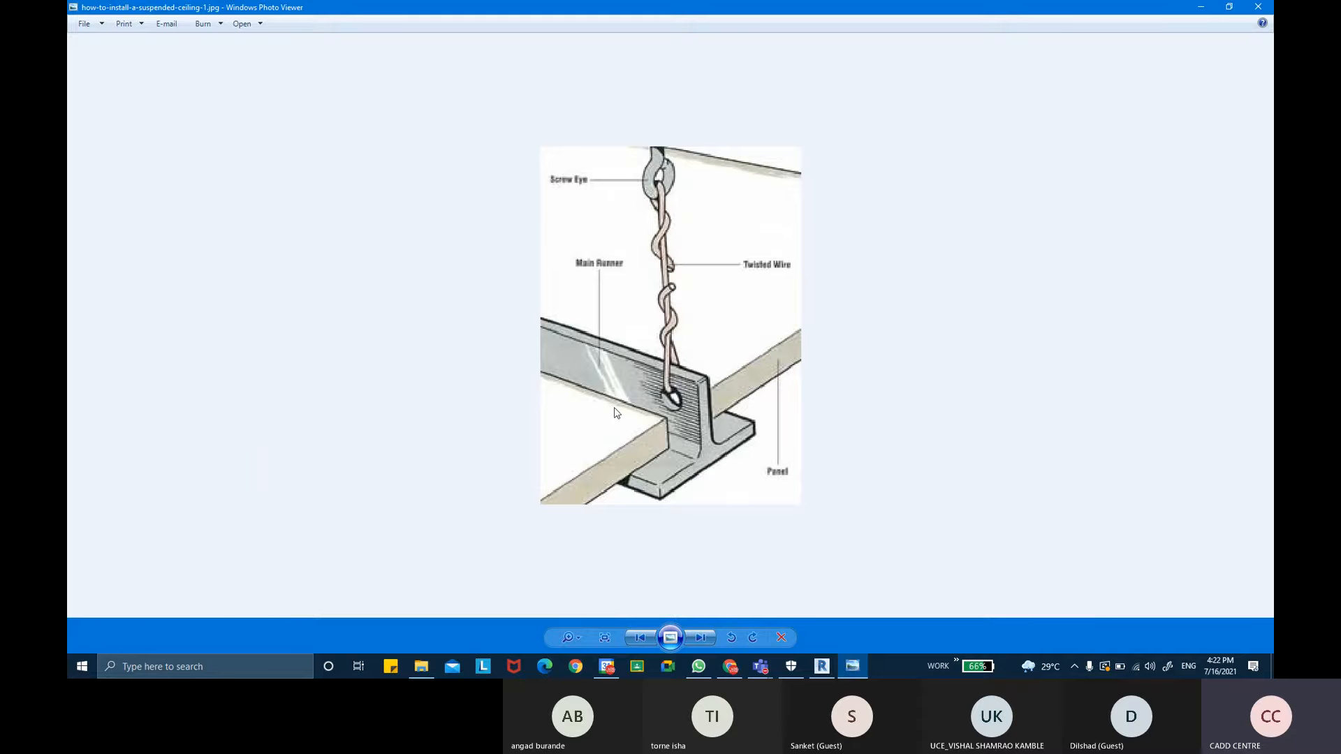
left_click(829, 667)
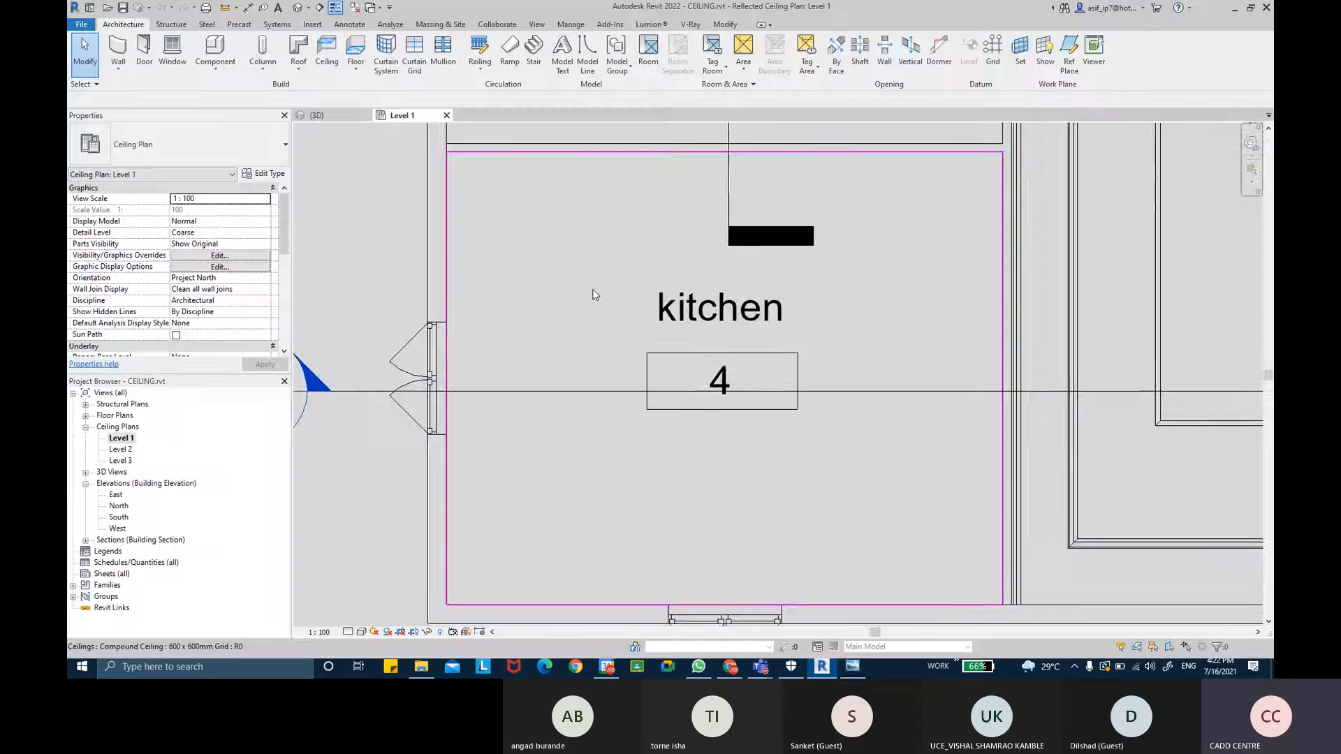
- Start a roof by footprint in the Level 1 ceiling plan, keeping the roof on Level 1
scroll(597, 289, "down", 2)
middle_click_drag(608, 286, 607, 298)
key("ctrl")
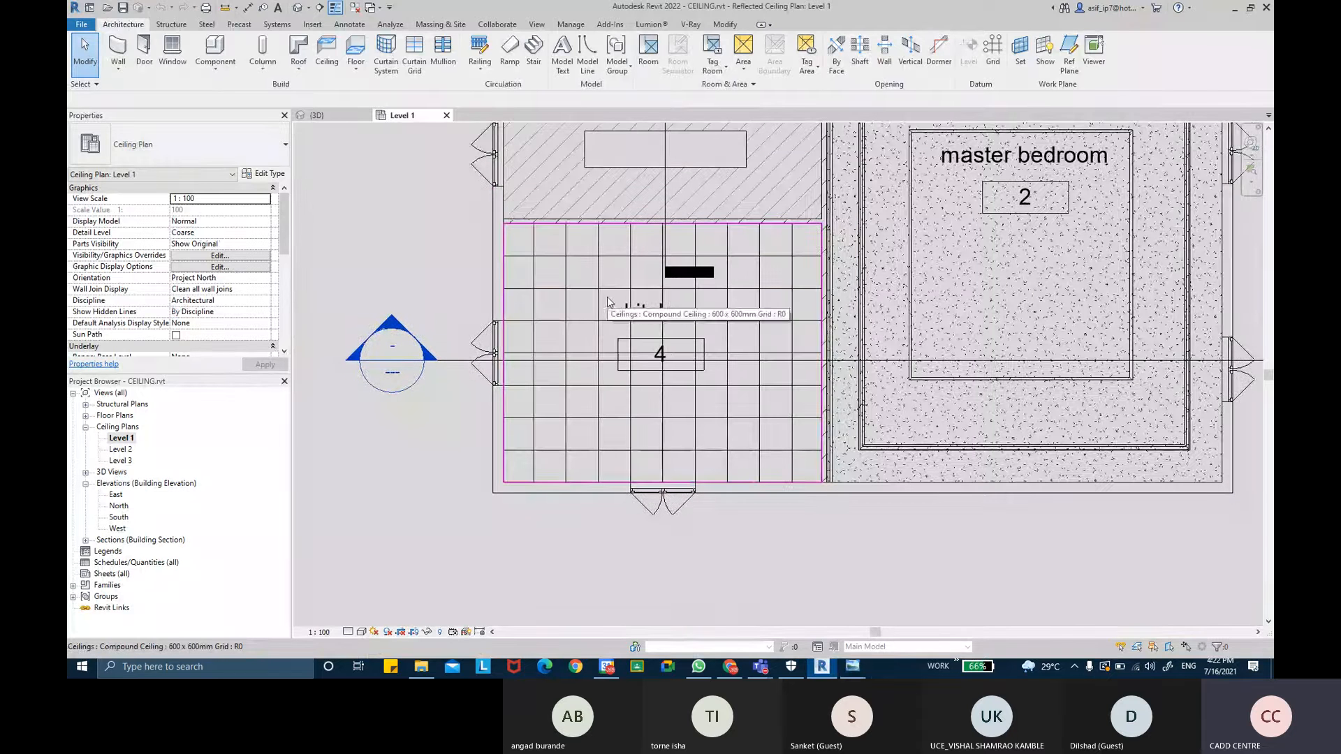
left_click(299, 73)
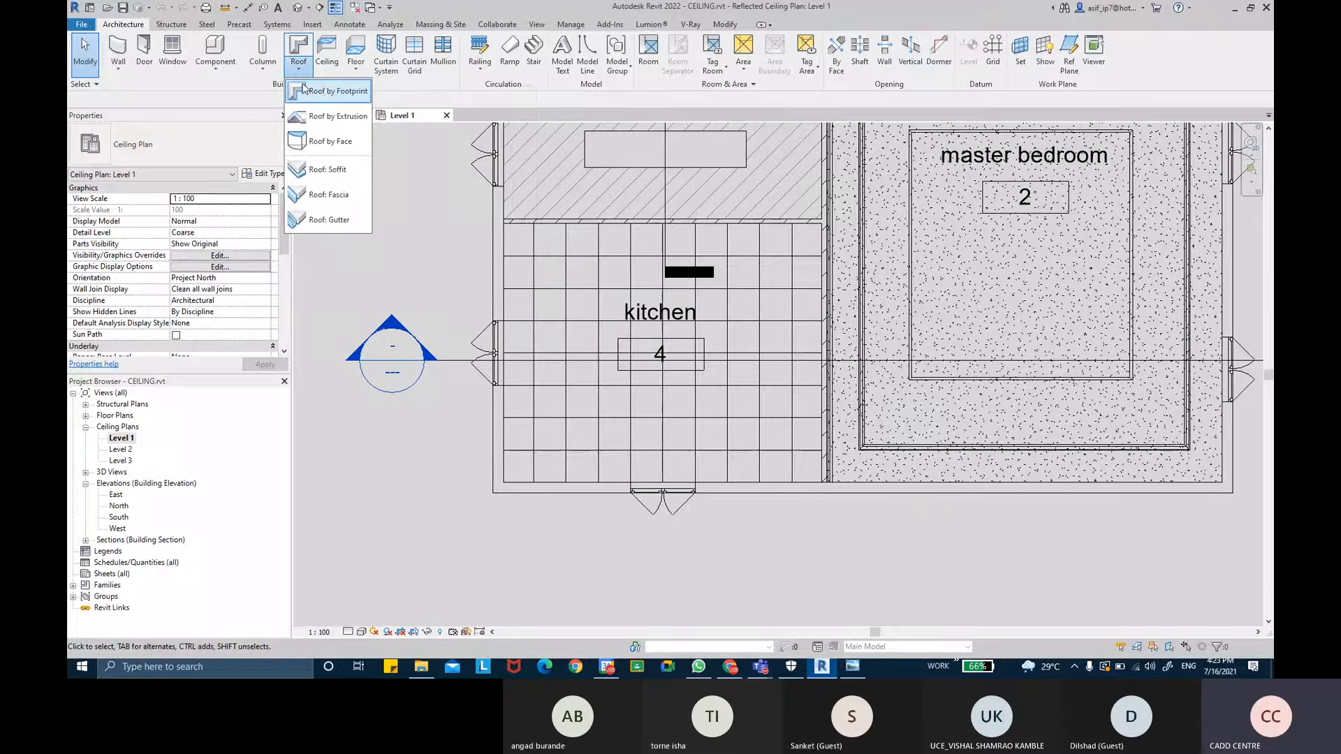
left_click(347, 94)
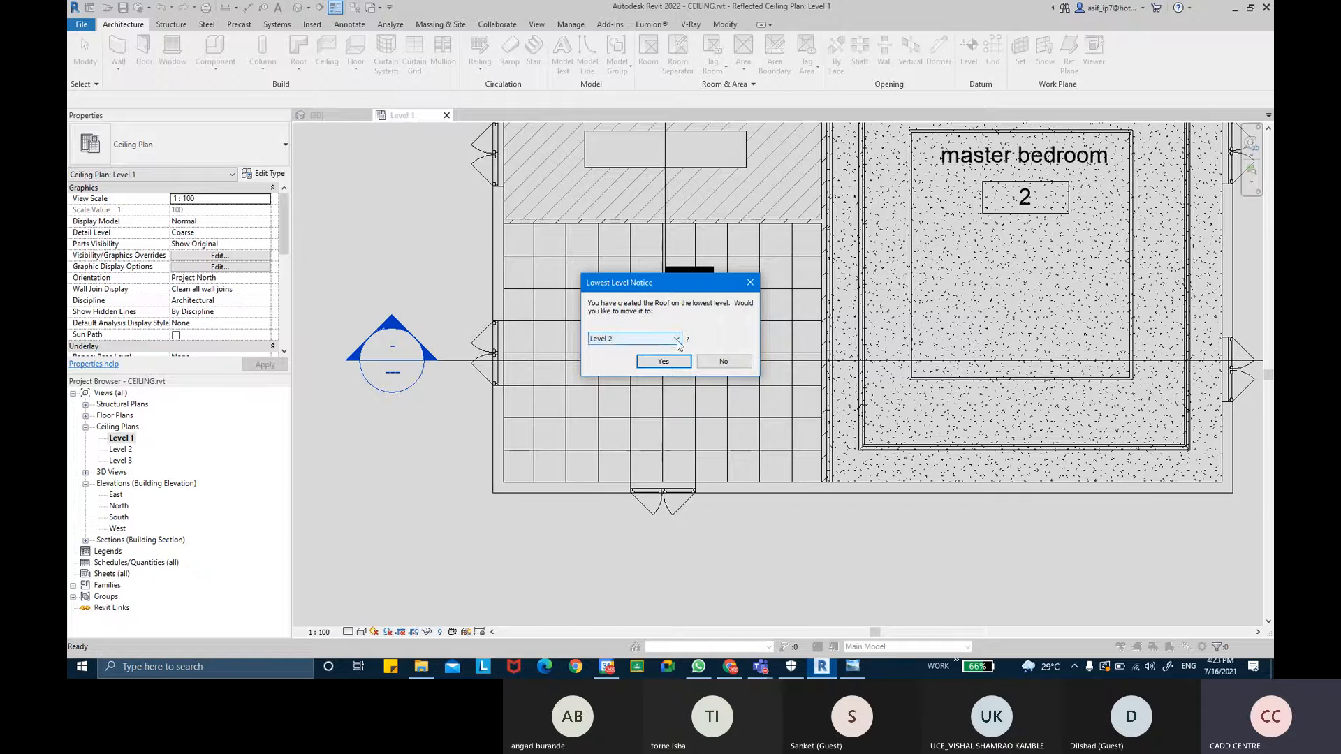
left_click(651, 342)
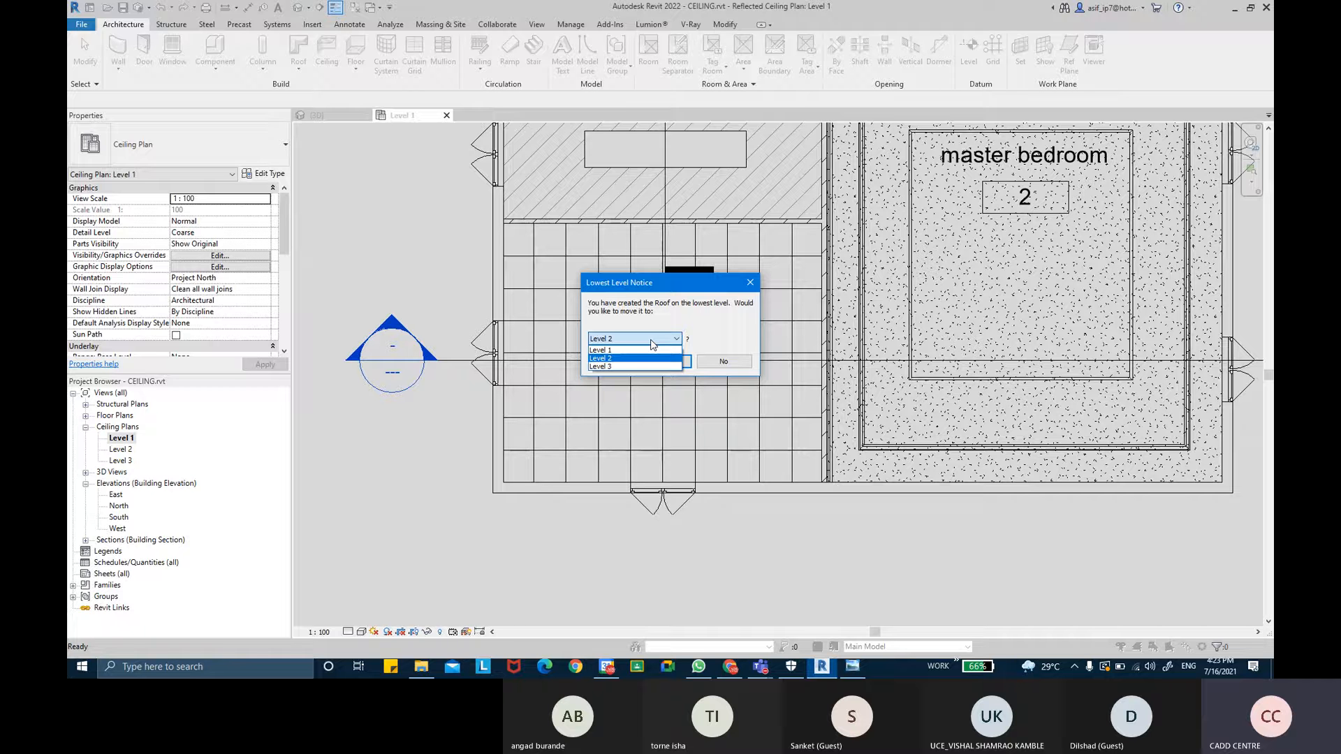
left_click(606, 350)
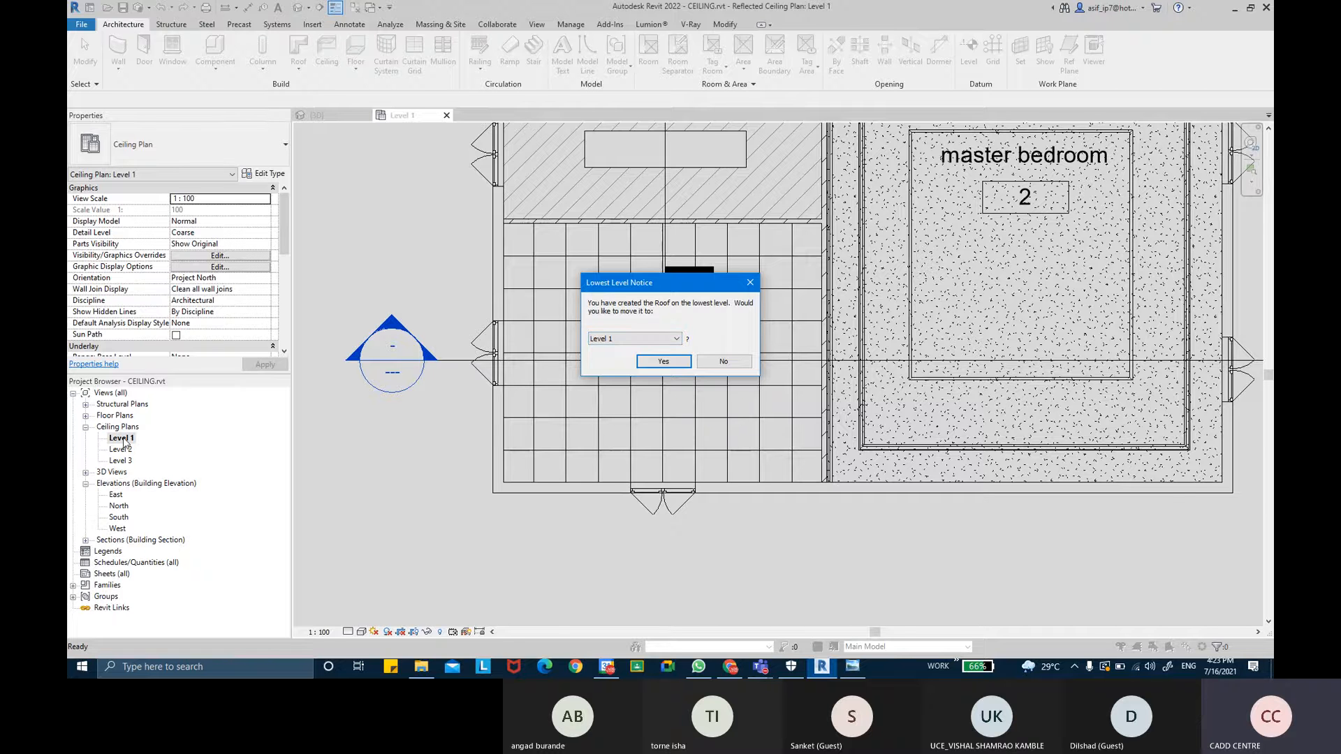
left_click(663, 361)
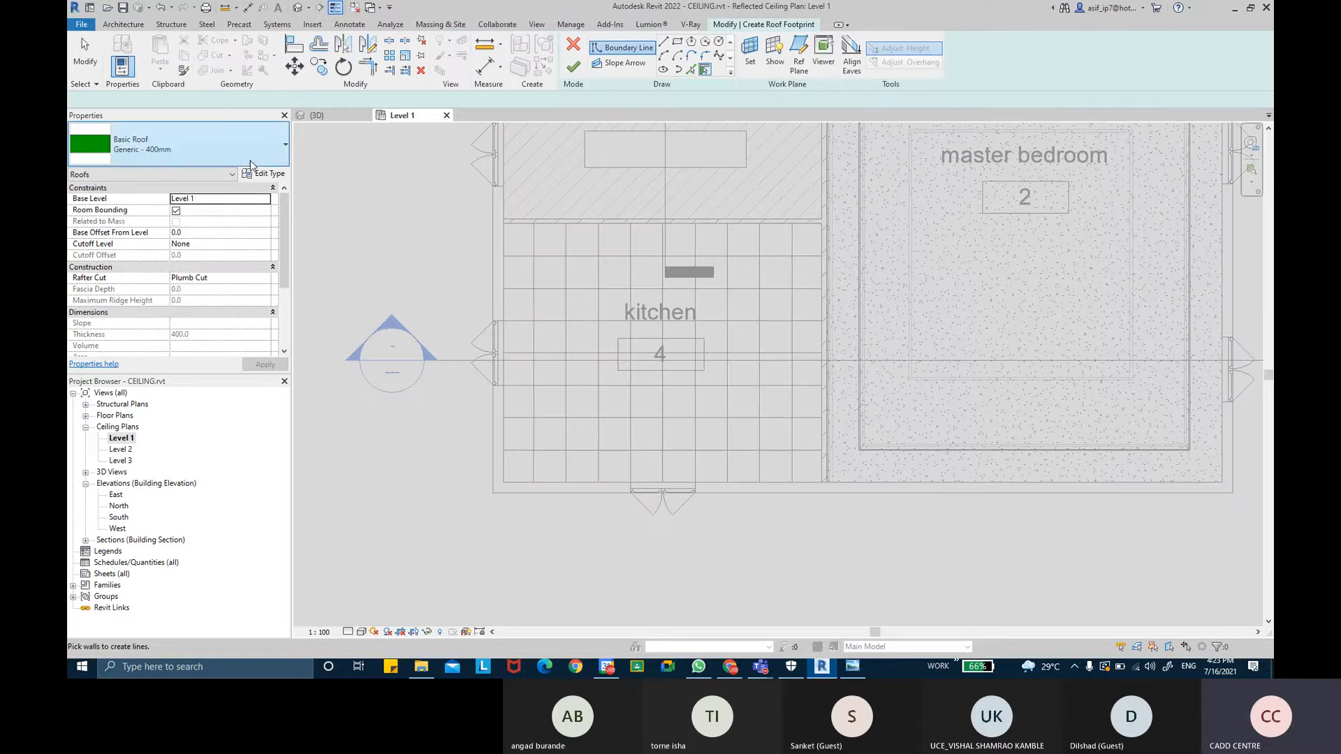
- Switch the roof type to Sloped Glazing and set its Base Offset From Level to 3200
left_click(182, 165)
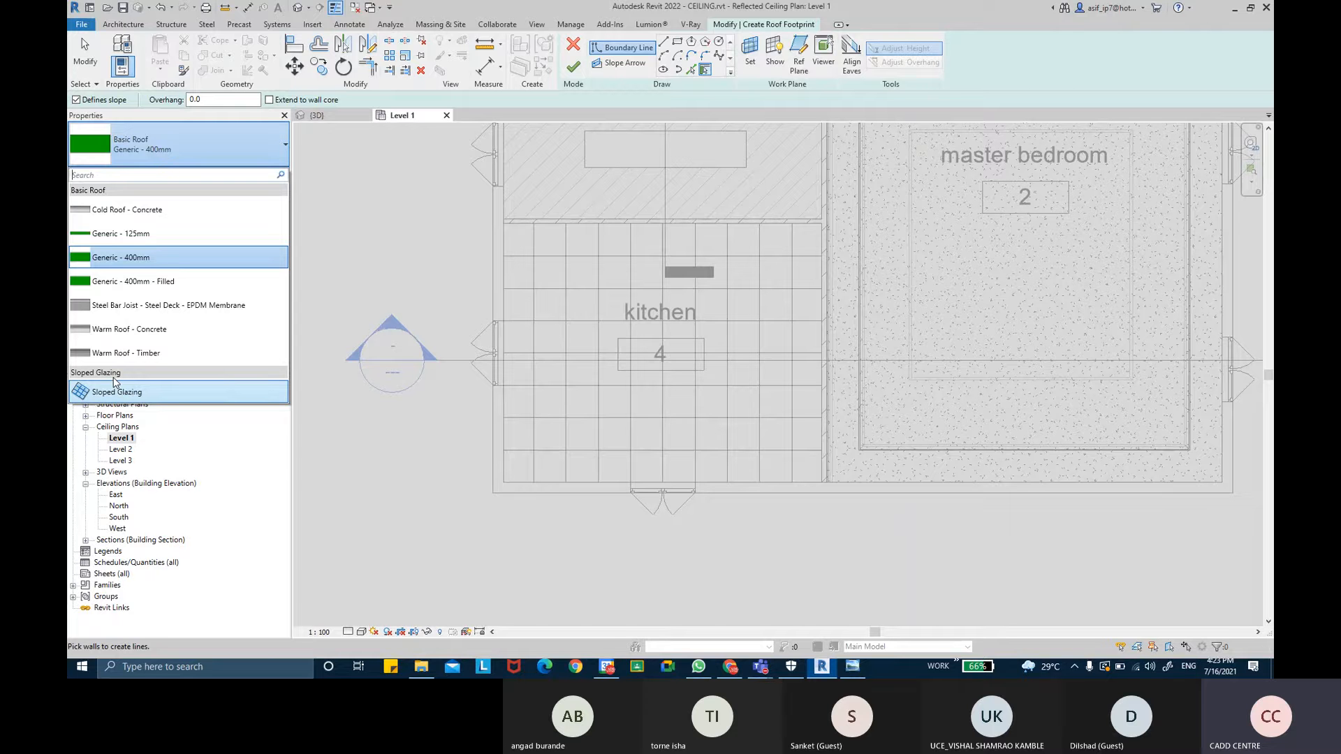
left_click(160, 397)
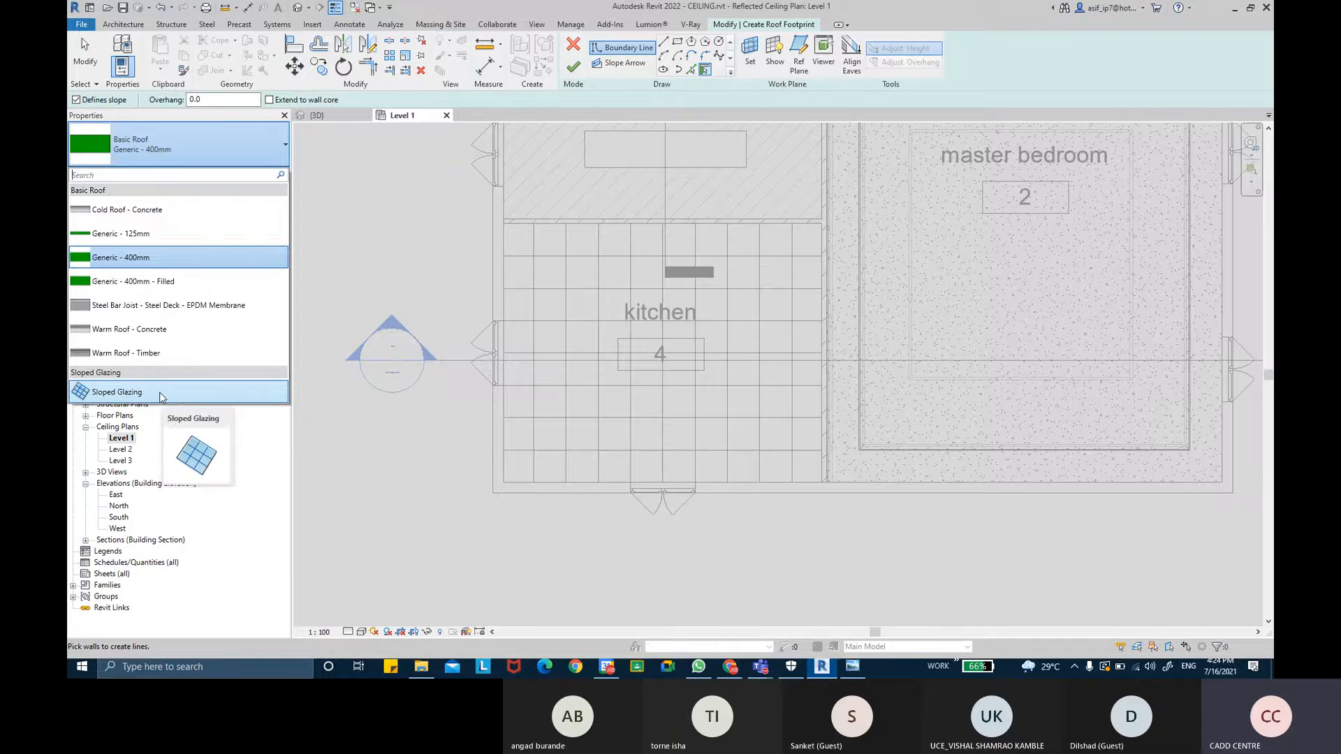
left_click(161, 397)
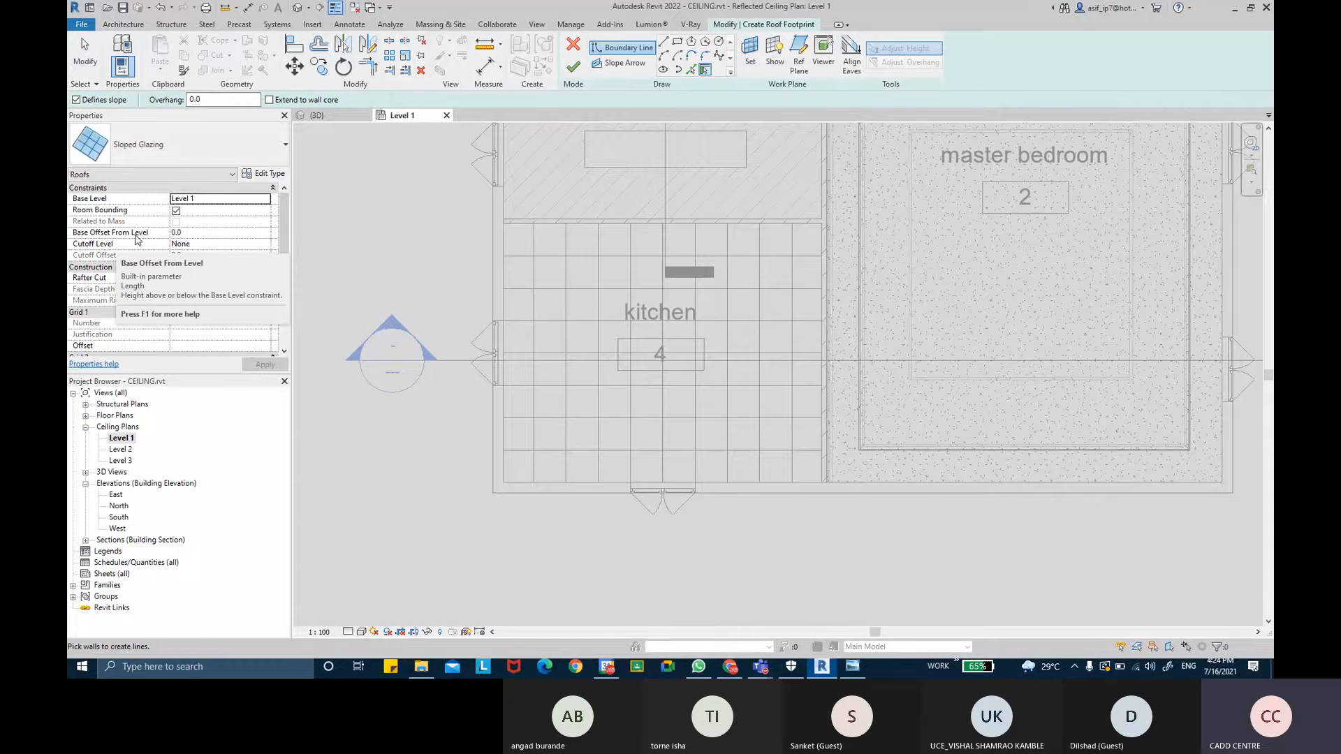
left_click(195, 235)
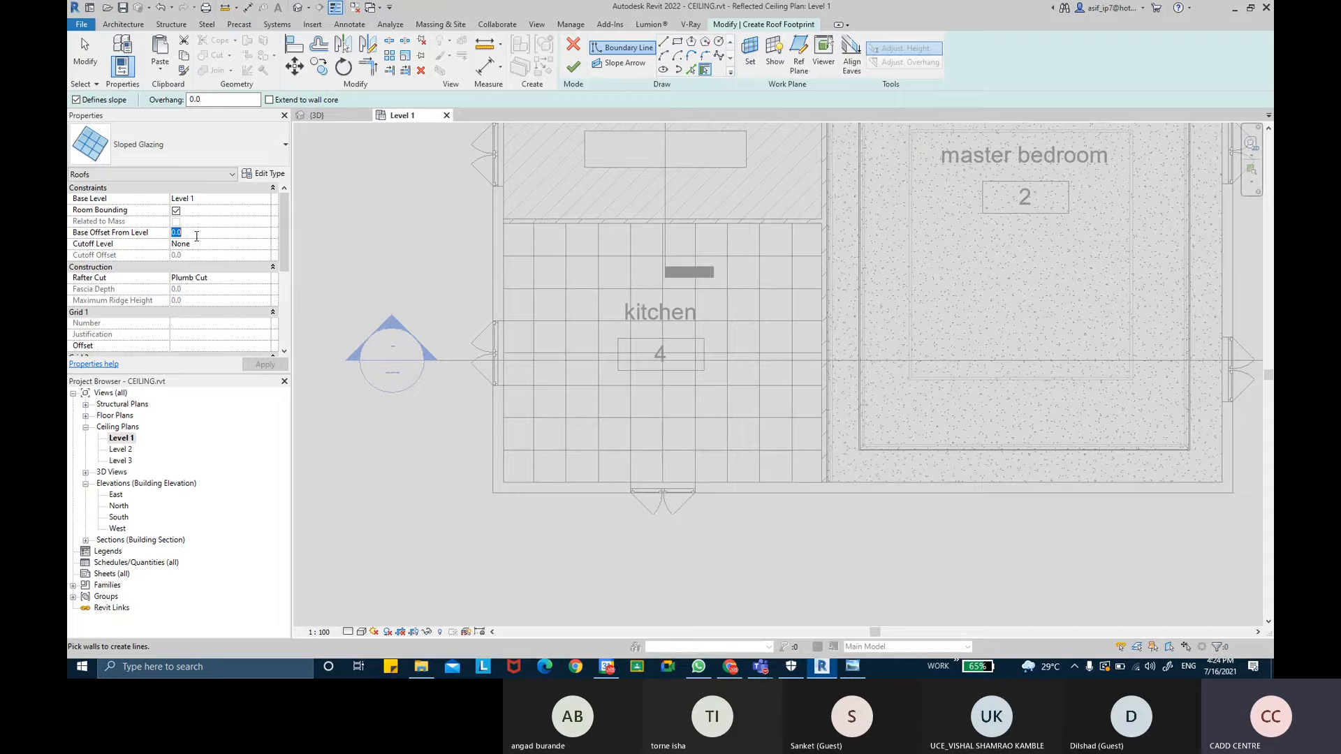
type("3200")
left_click(266, 364)
- Turn off Defines slope and sketch a rectangular roof boundary around the kitchen ceiling
left_click(100, 103)
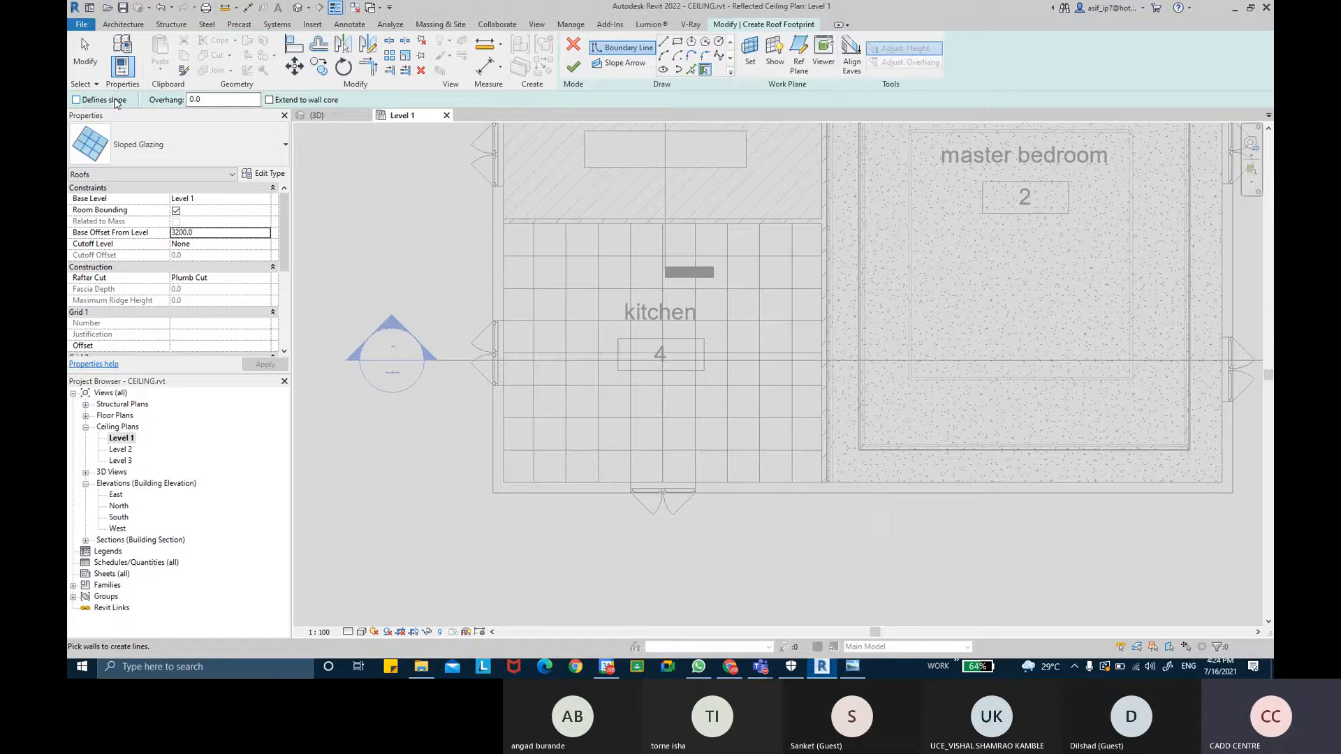
left_click(678, 42)
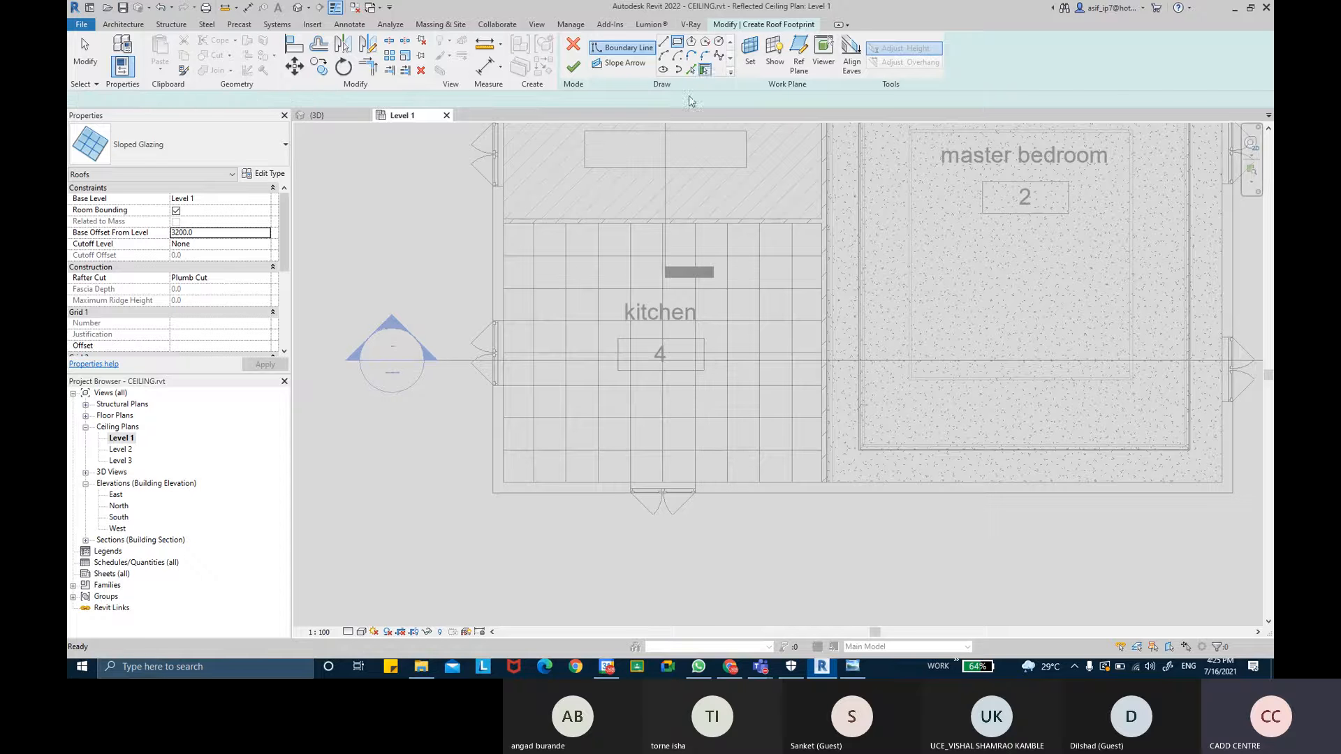
middle_click_drag(752, 186, 737, 181)
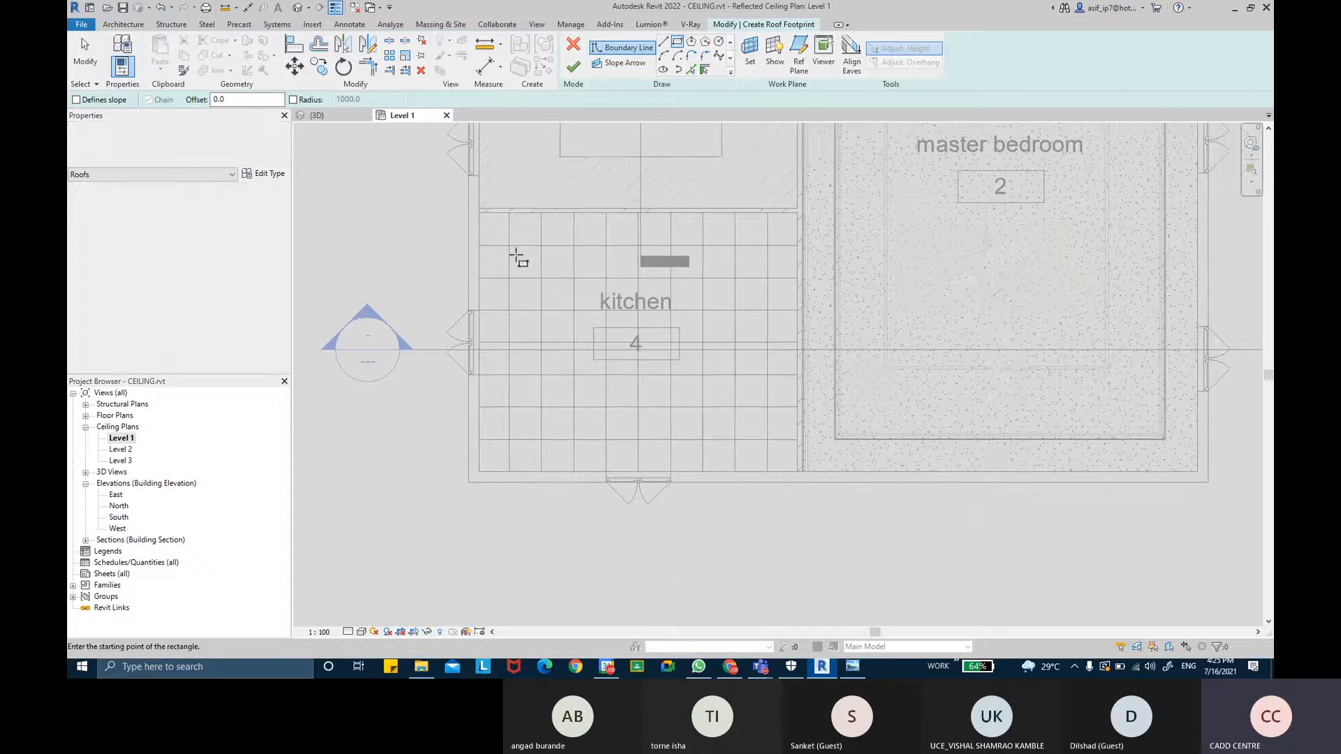
scroll(484, 242, "up", 5)
scroll(471, 201, "up", 3)
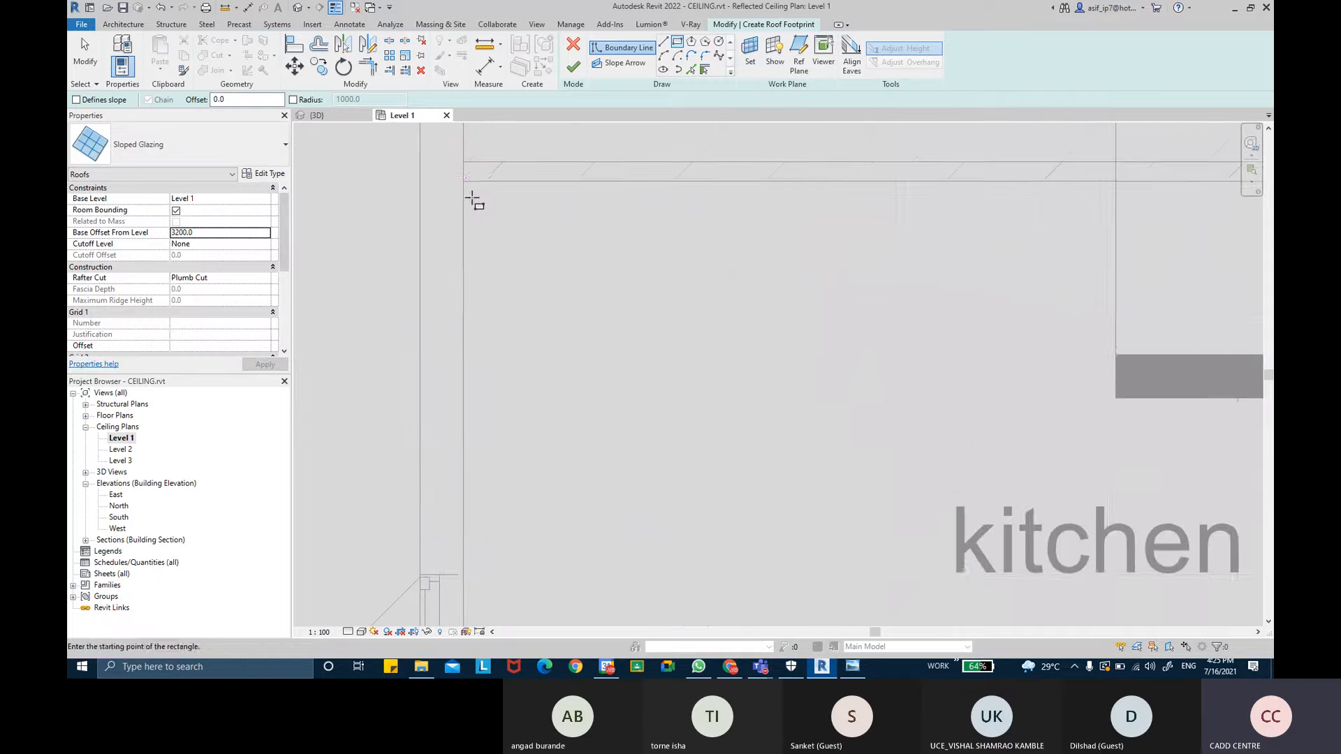
left_click(463, 183)
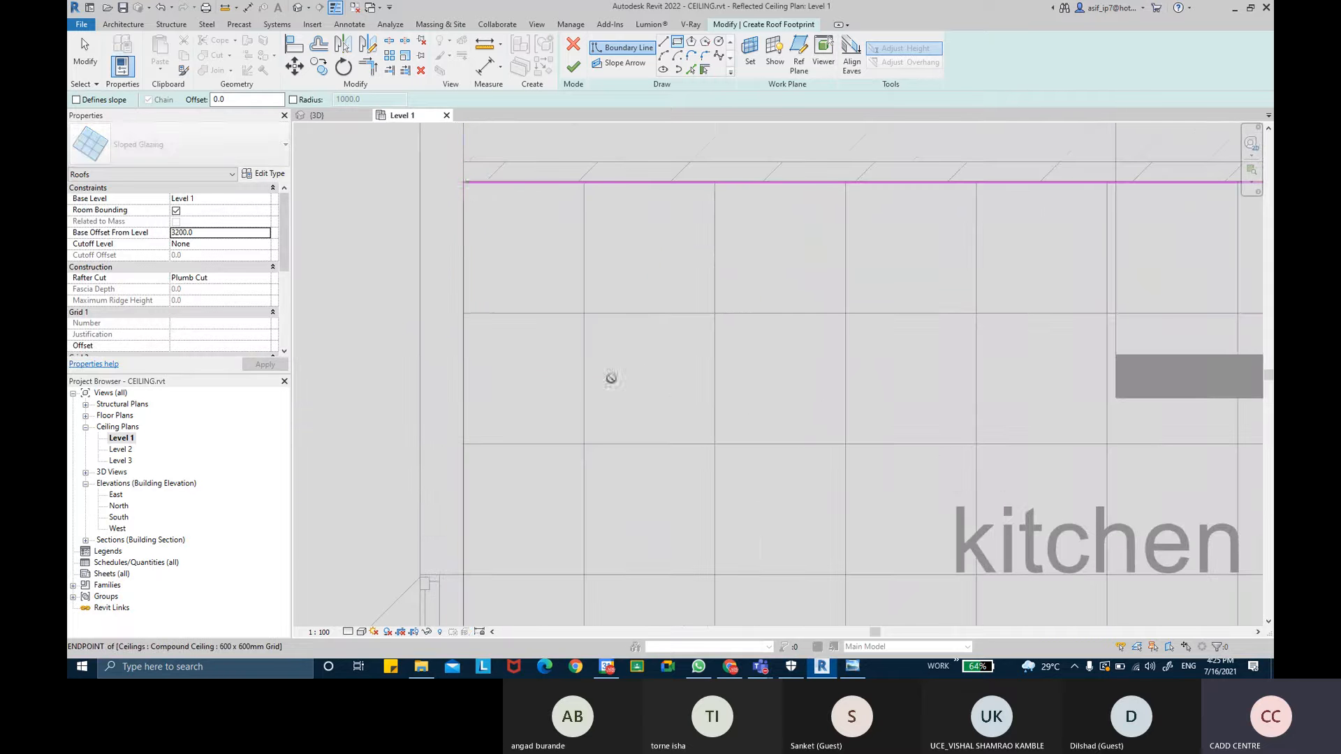
scroll(691, 437, "down", 6)
scroll(706, 368, "down", 1)
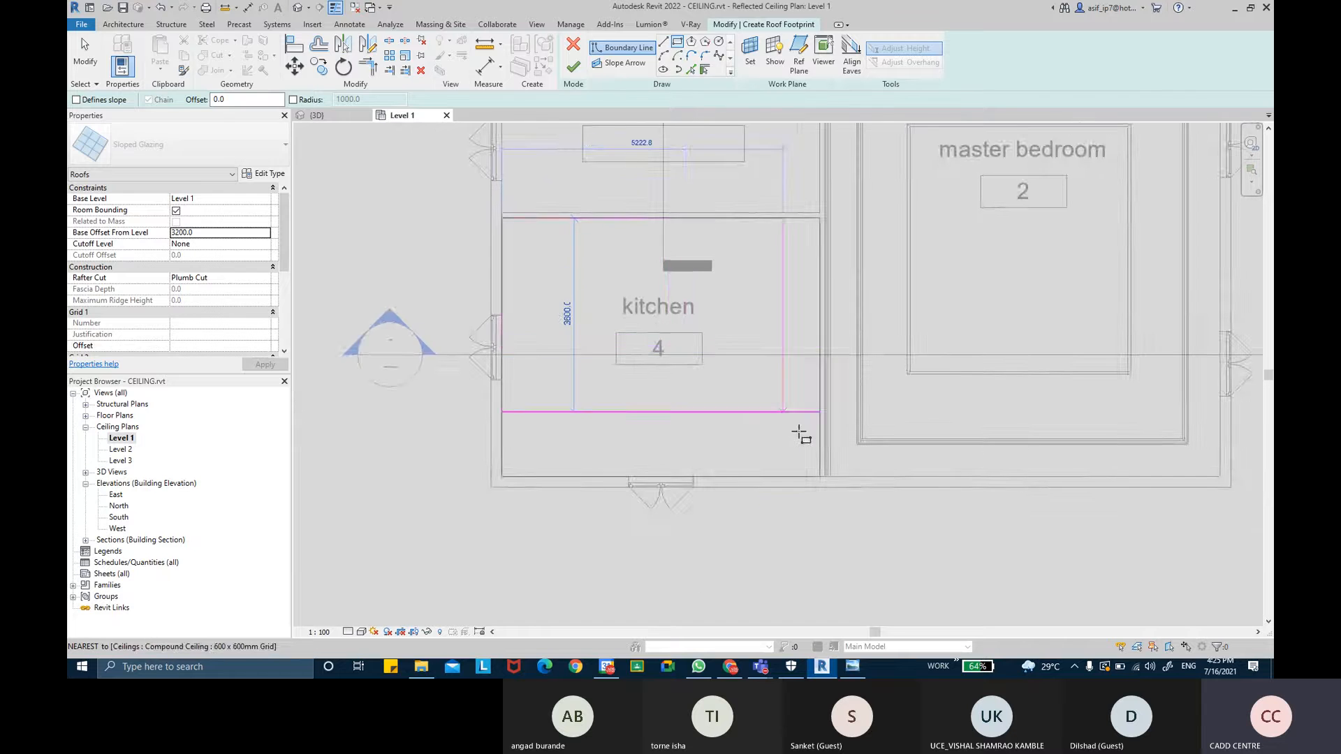
scroll(828, 483, "up", 4)
left_click(800, 461)
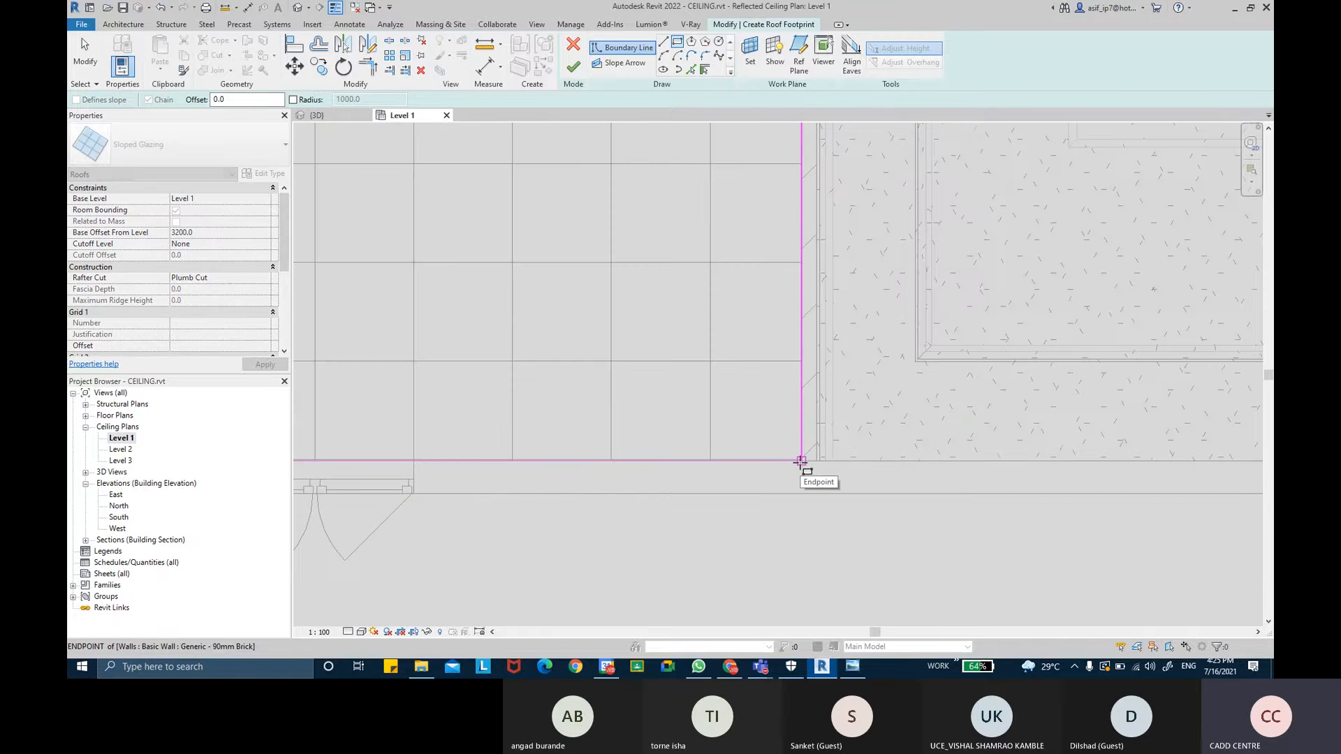
- Lock the rectangle's boundary lines to the kitchen walls
scroll(800, 462, "down", 3)
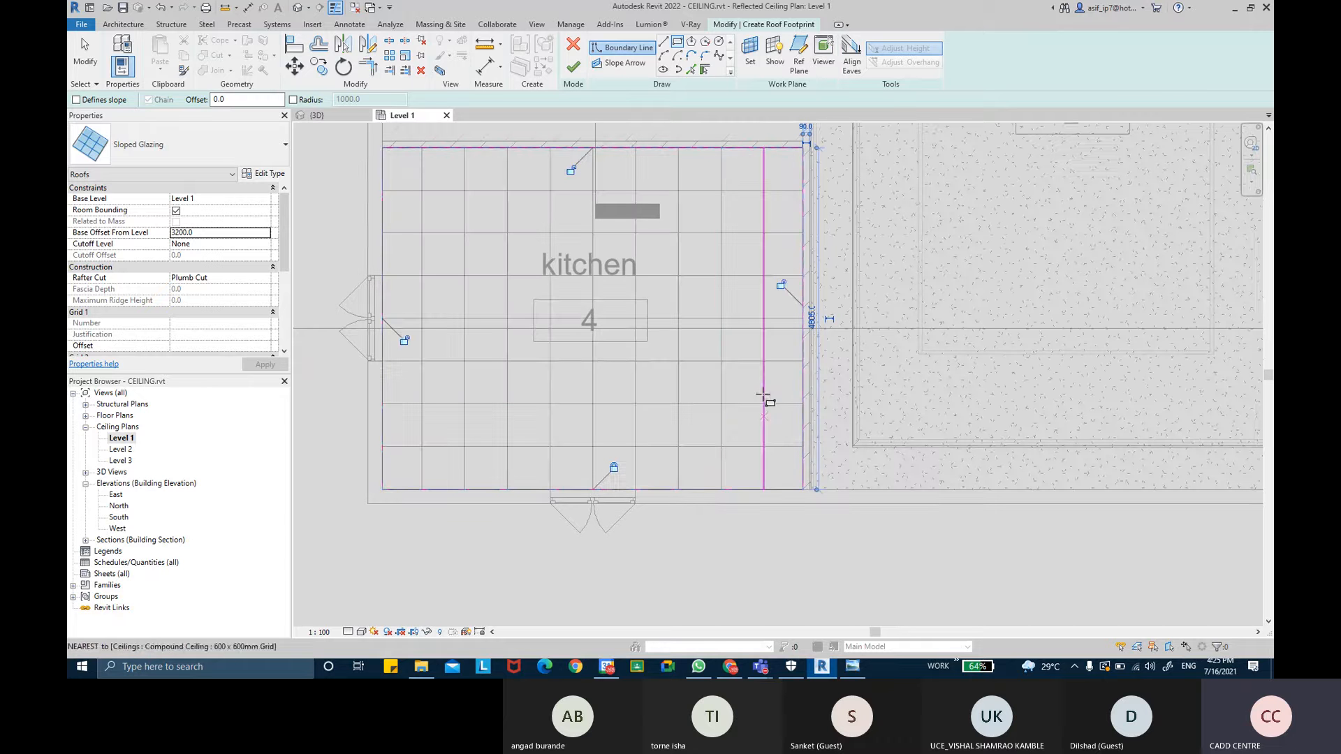
left_click(574, 170)
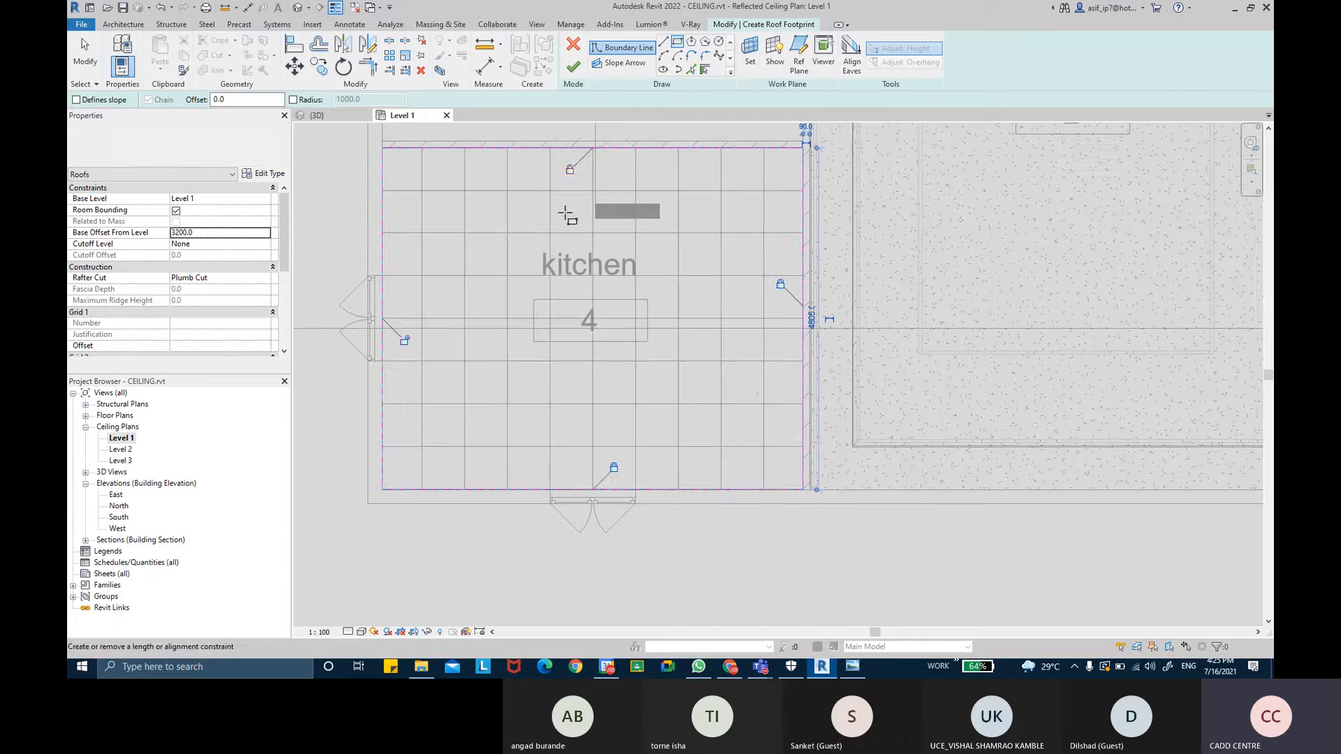
left_click(405, 340)
scroll(536, 251, "down", 2)
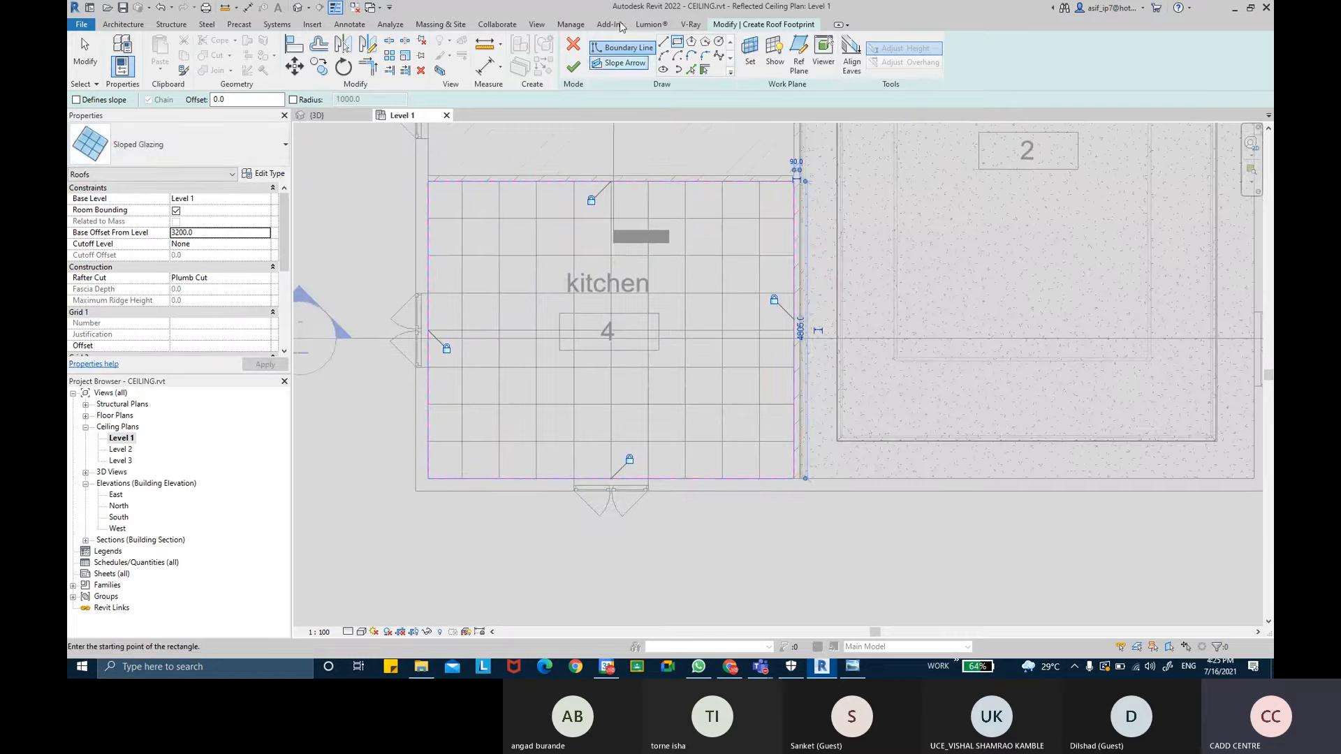
left_click(574, 67)
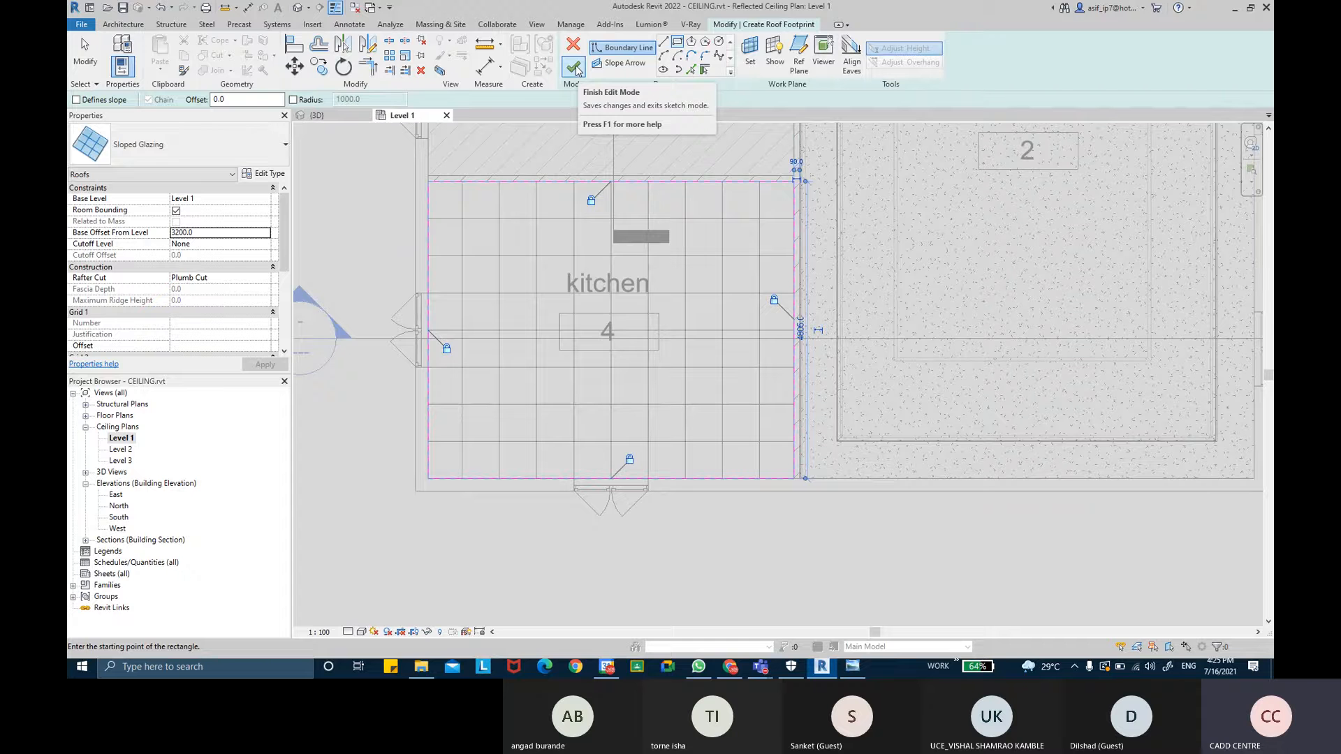
left_click(264, 174)
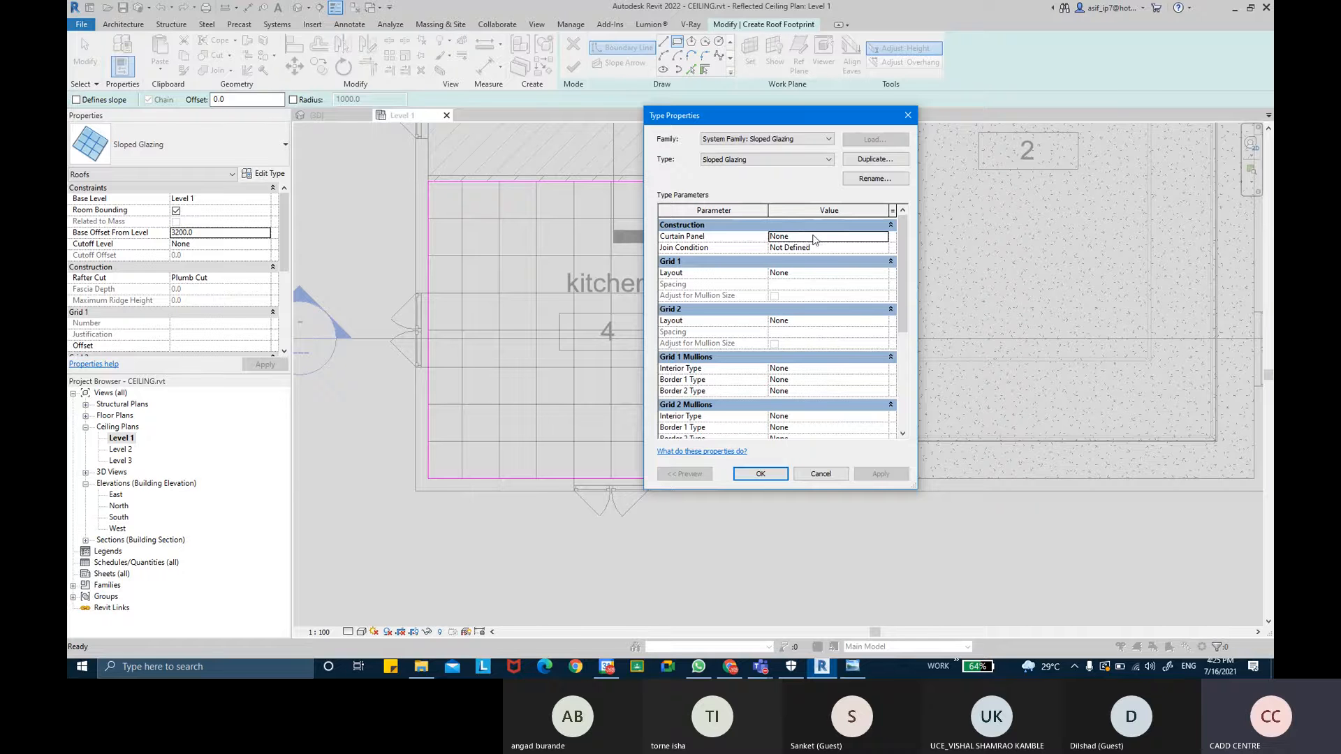
left_click(883, 239)
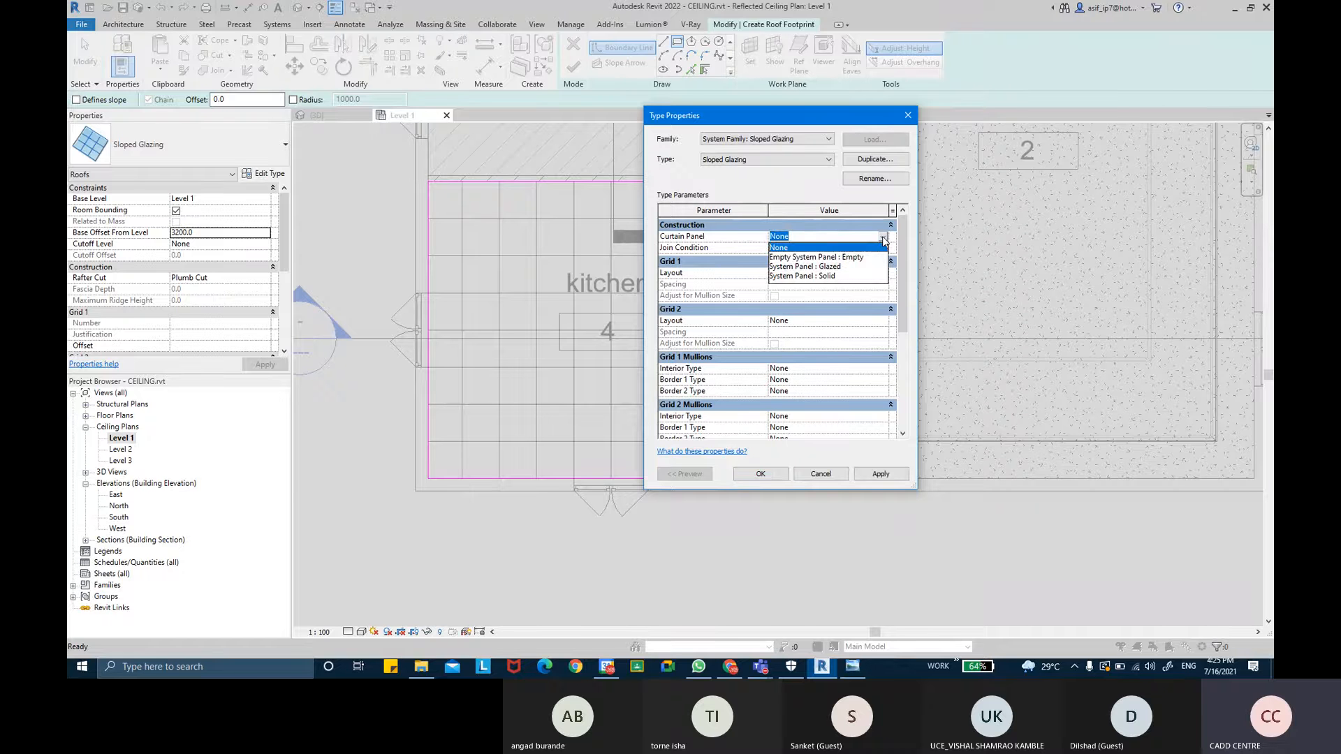
left_click(853, 256)
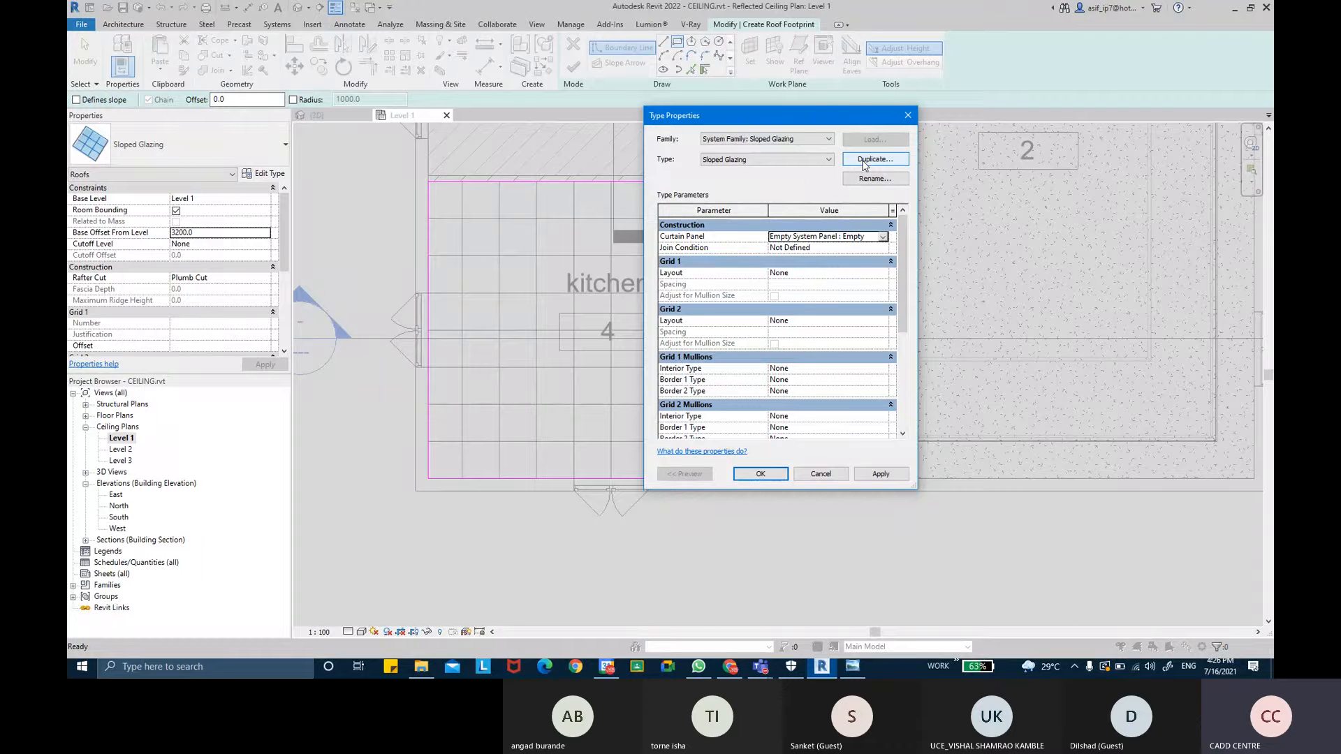
left_click(821, 474)
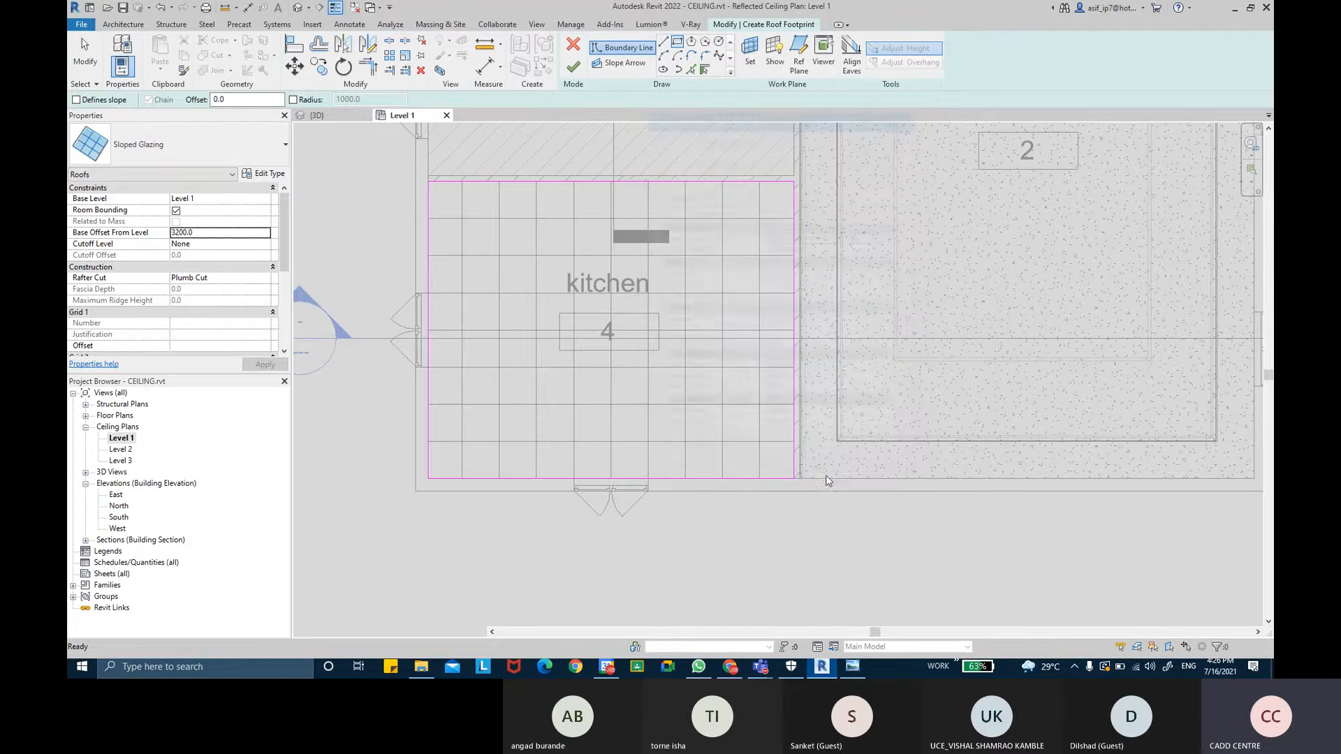
- Duplicate the Sloped Glazing type as a new type named SUSPENDED CEILING
left_click(269, 173)
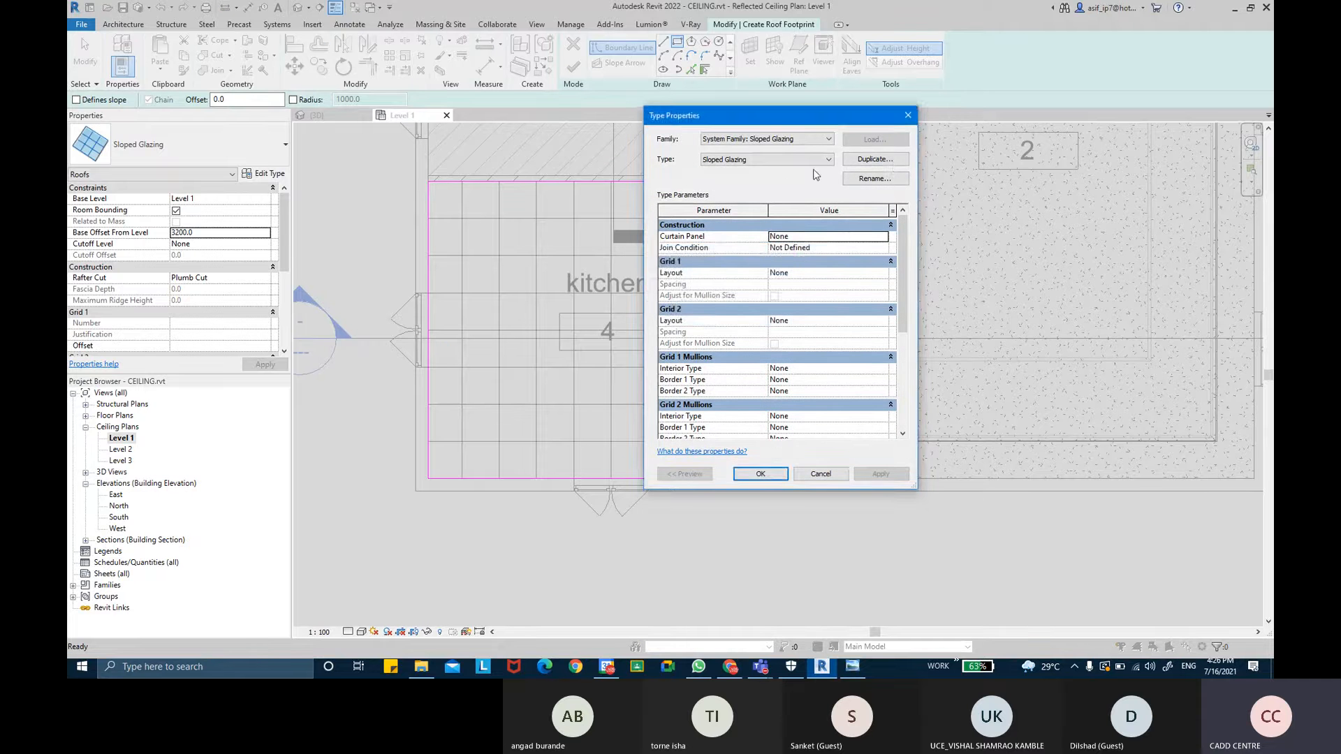
left_click(891, 162)
key("BackSpace")
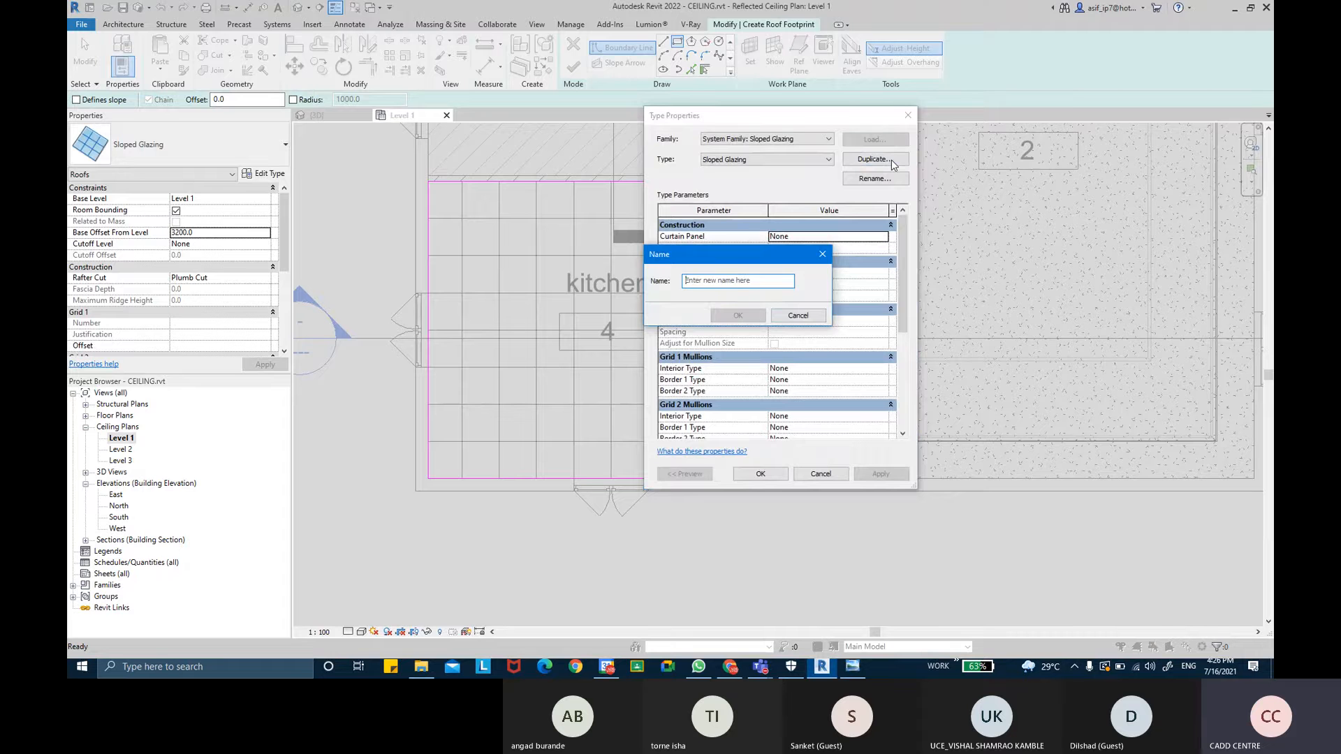
type("SU")
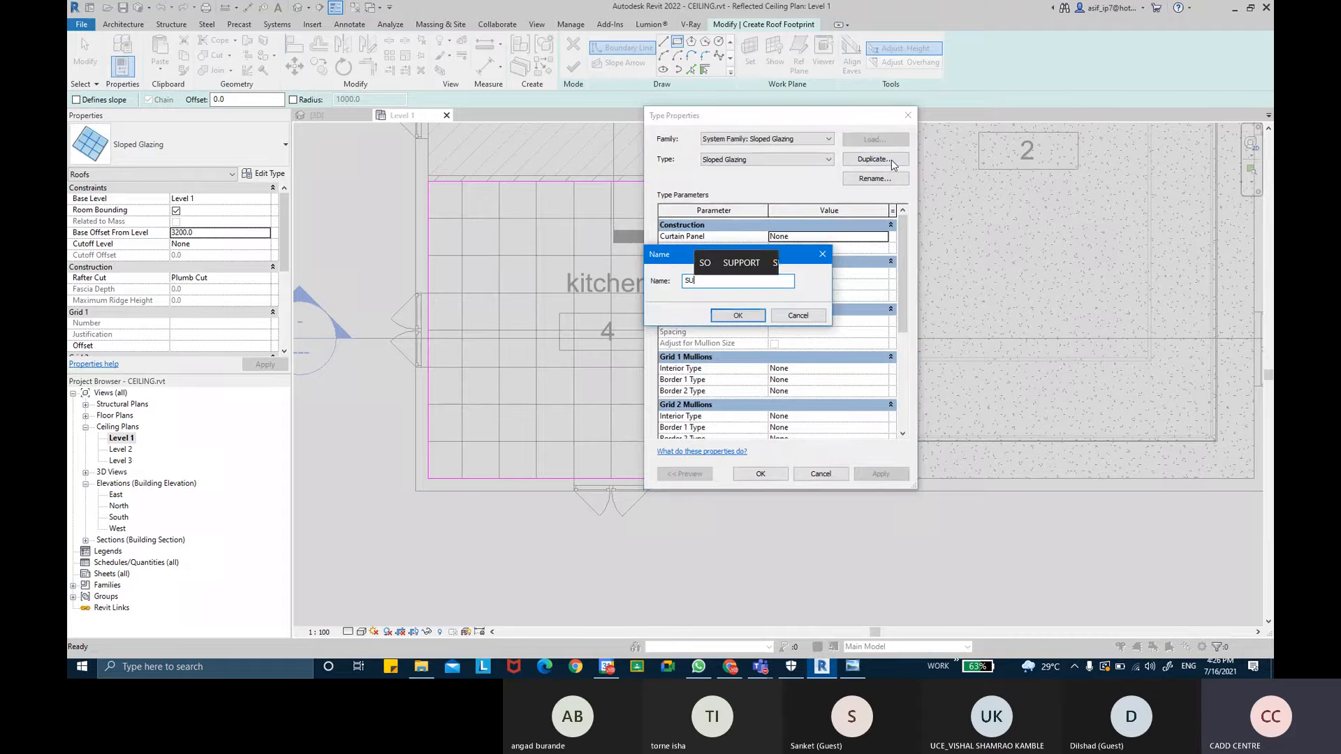
type("P")
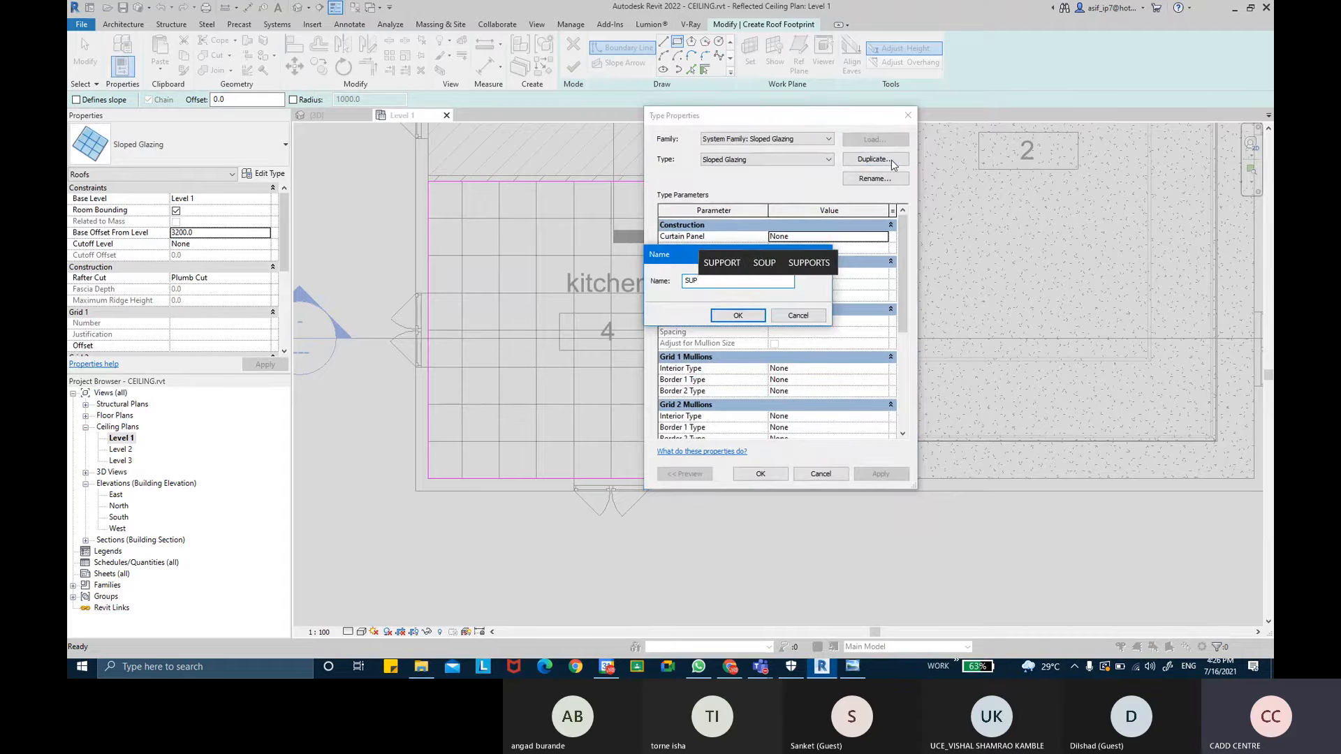
key("BackSpace")
type("SPEND")
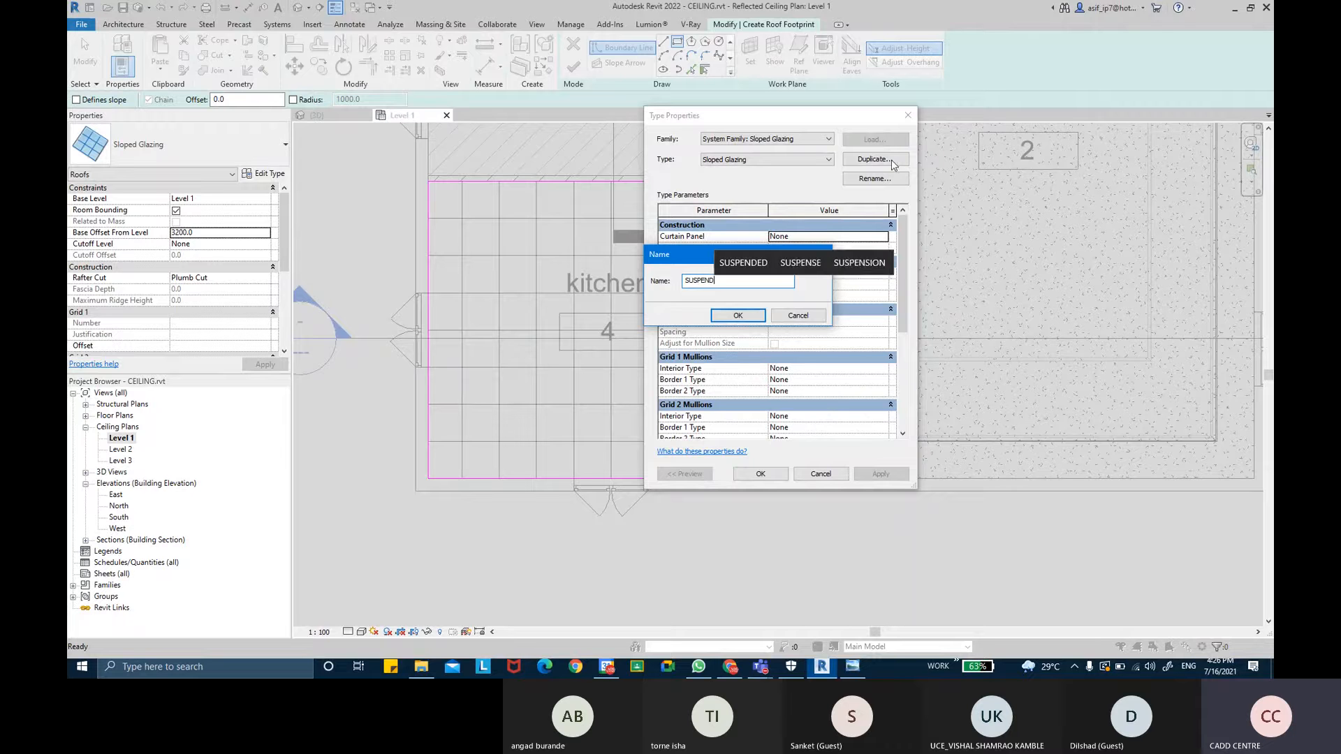
type("ED CEILI")
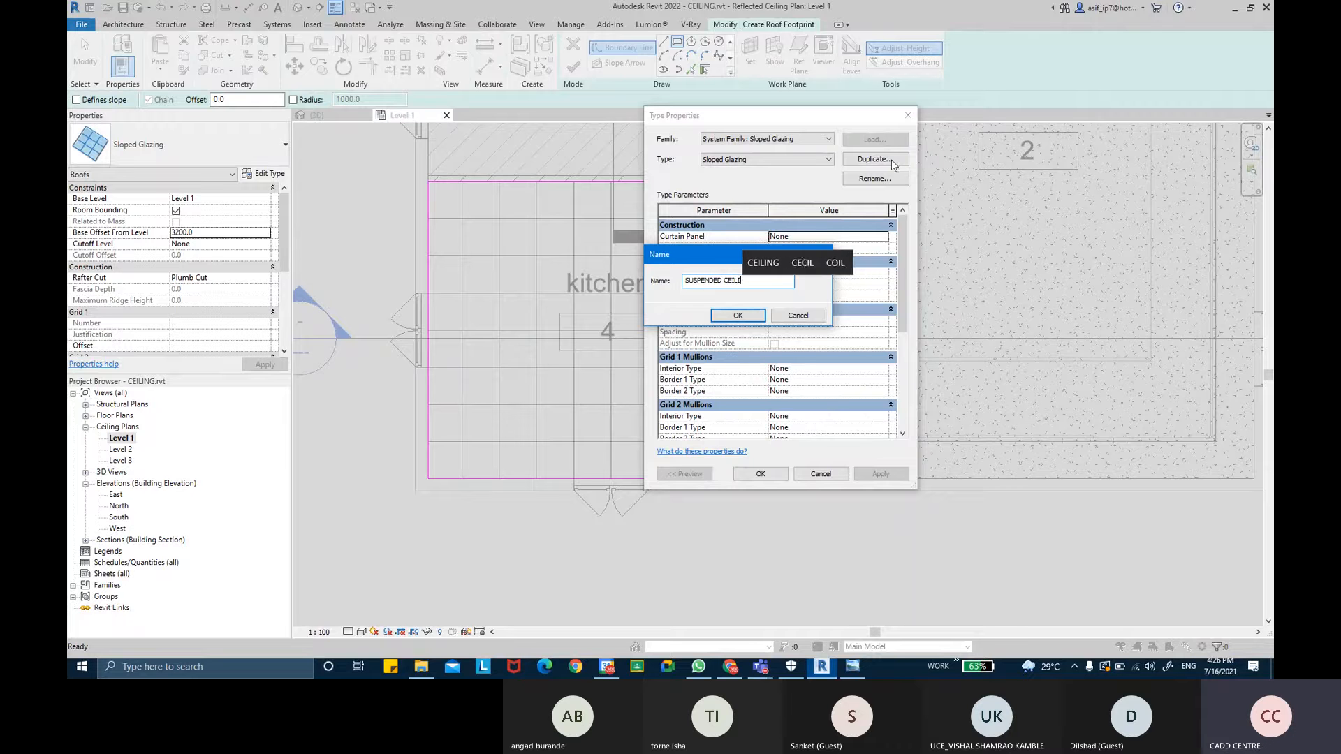
type("NG")
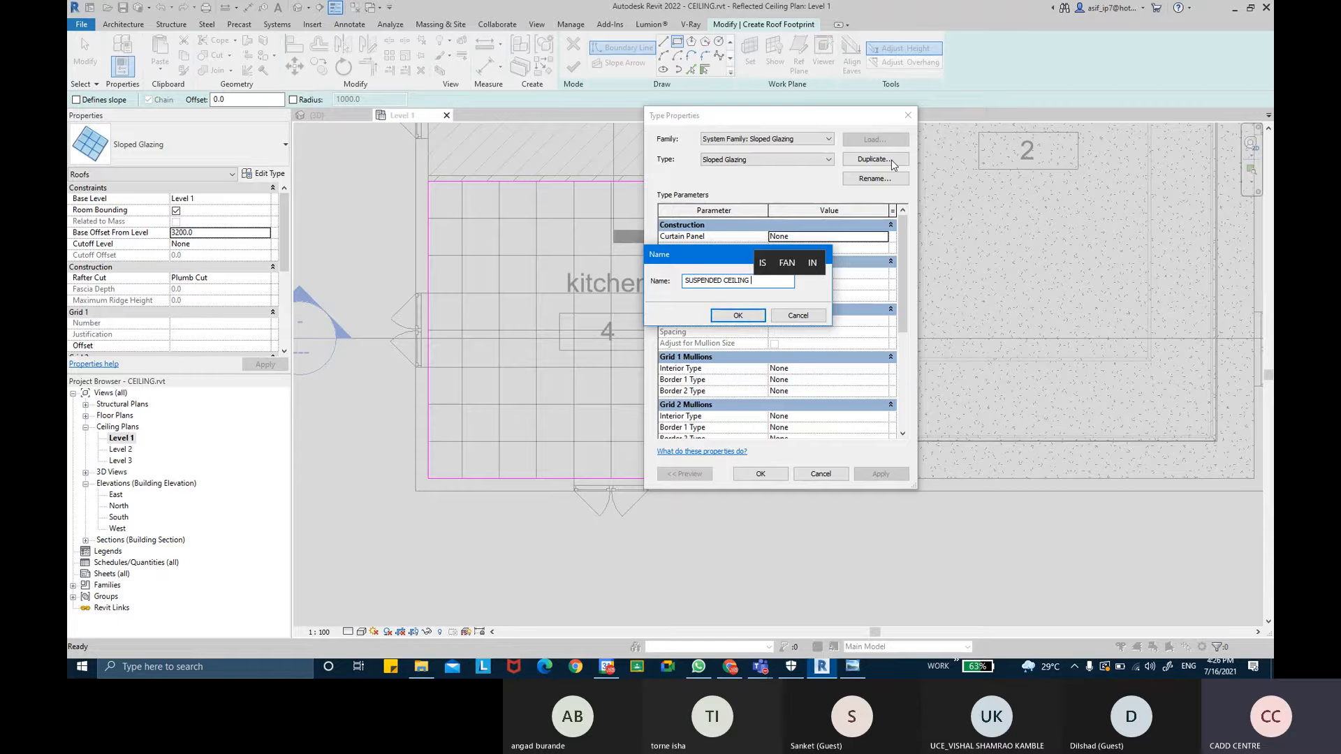
key("Return")
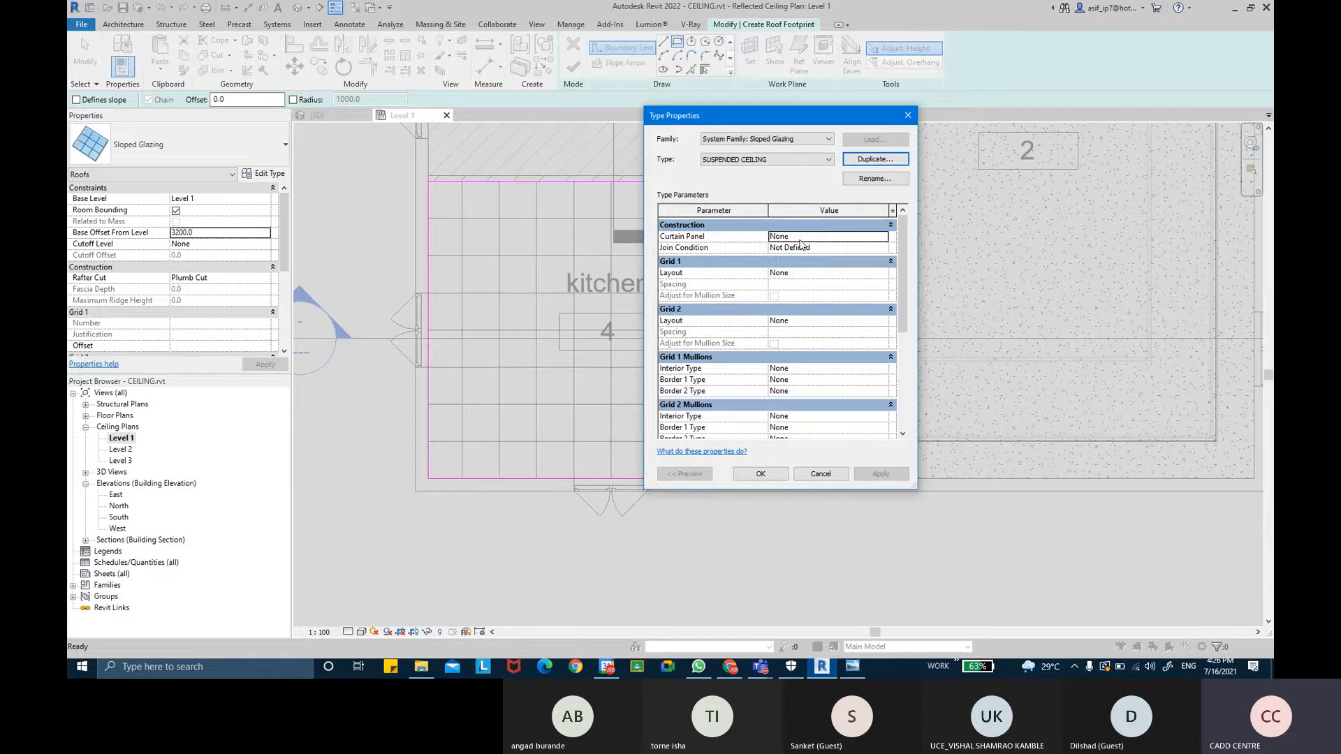
- Set the SUSPENDED CEILING type's Curtain Panel to Empty System Panel : Empty
left_click(882, 237)
left_click(882, 236)
left_click(853, 257)
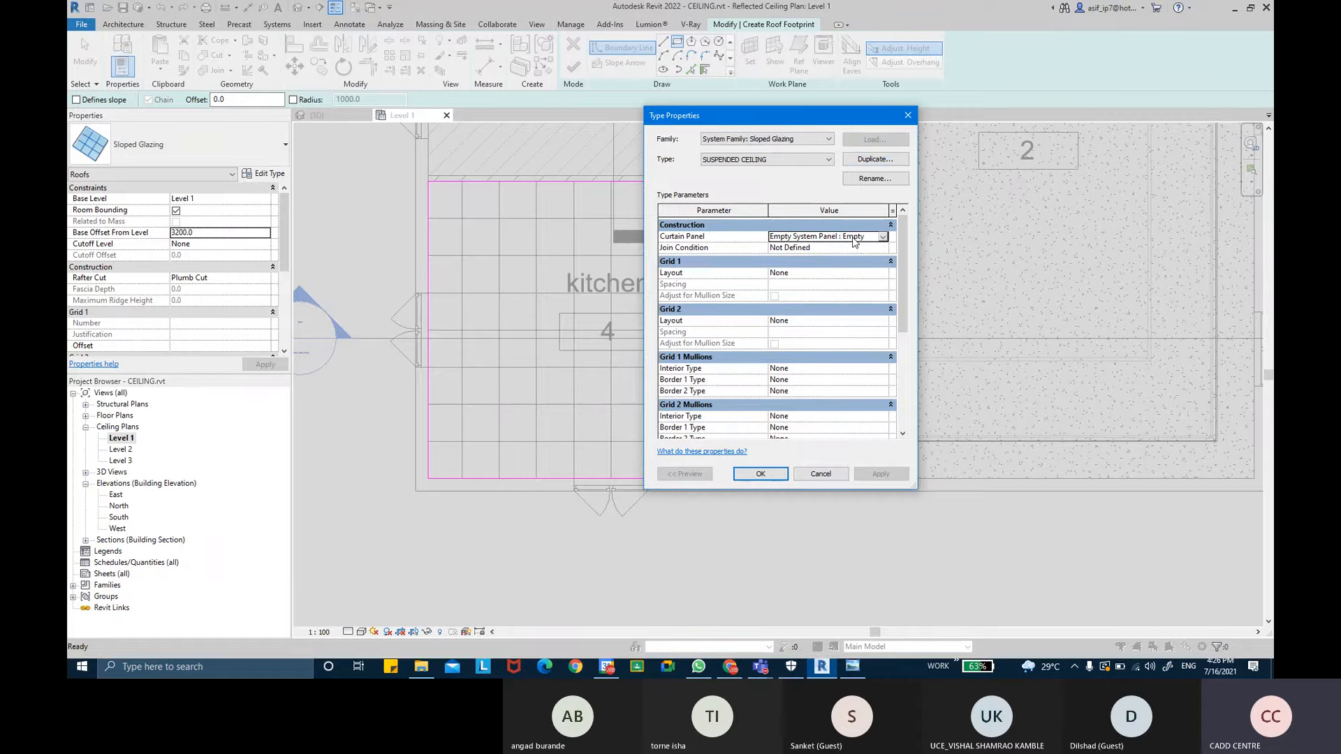
left_click(688, 226)
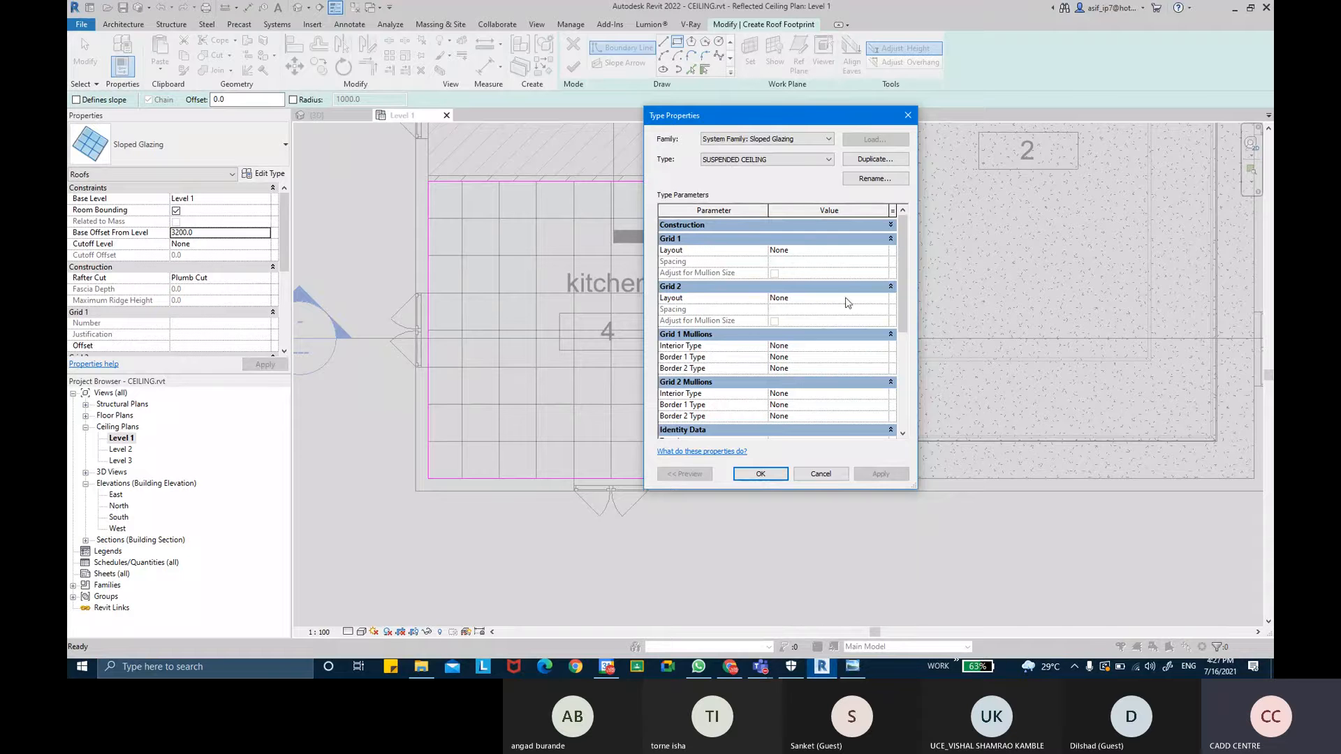
- Set the SUSPENDED CEILING type's Grid 1 layout to Fixed Distance with 600 spacing
left_click(885, 251)
left_click(883, 250)
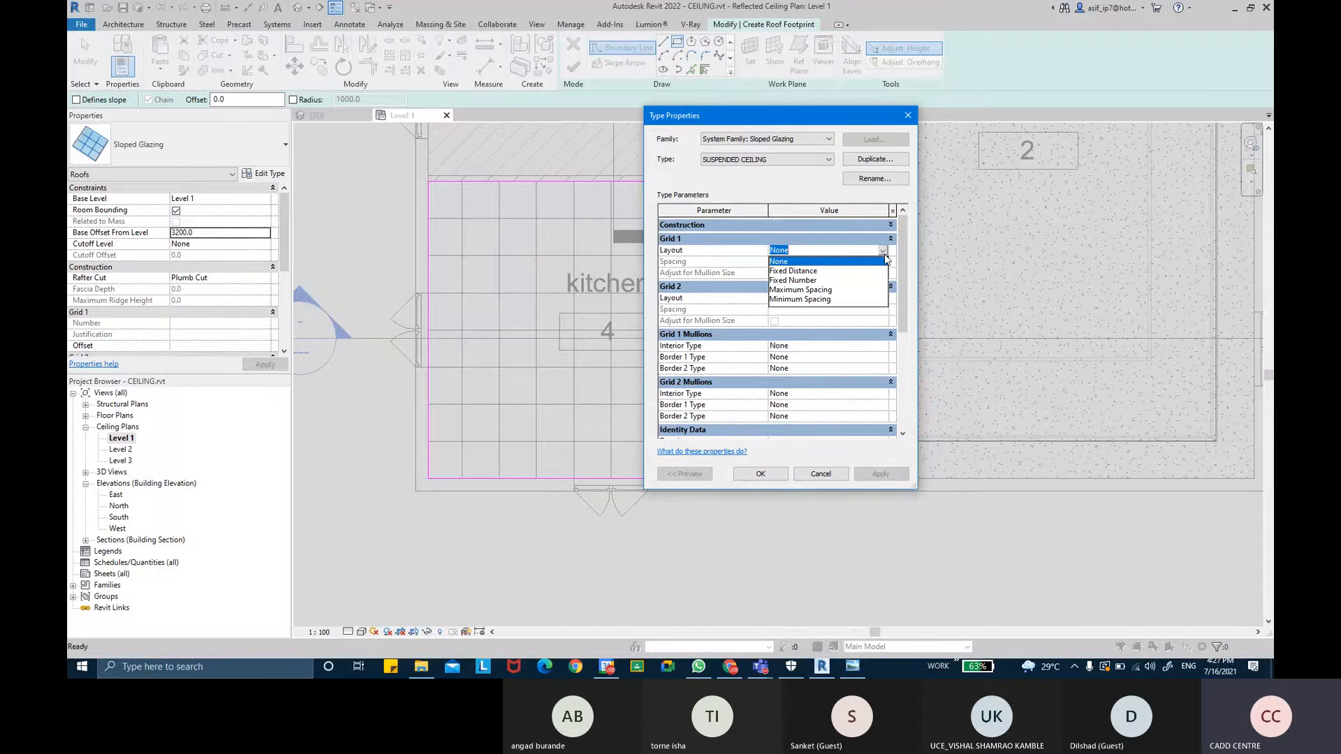
left_click(782, 272)
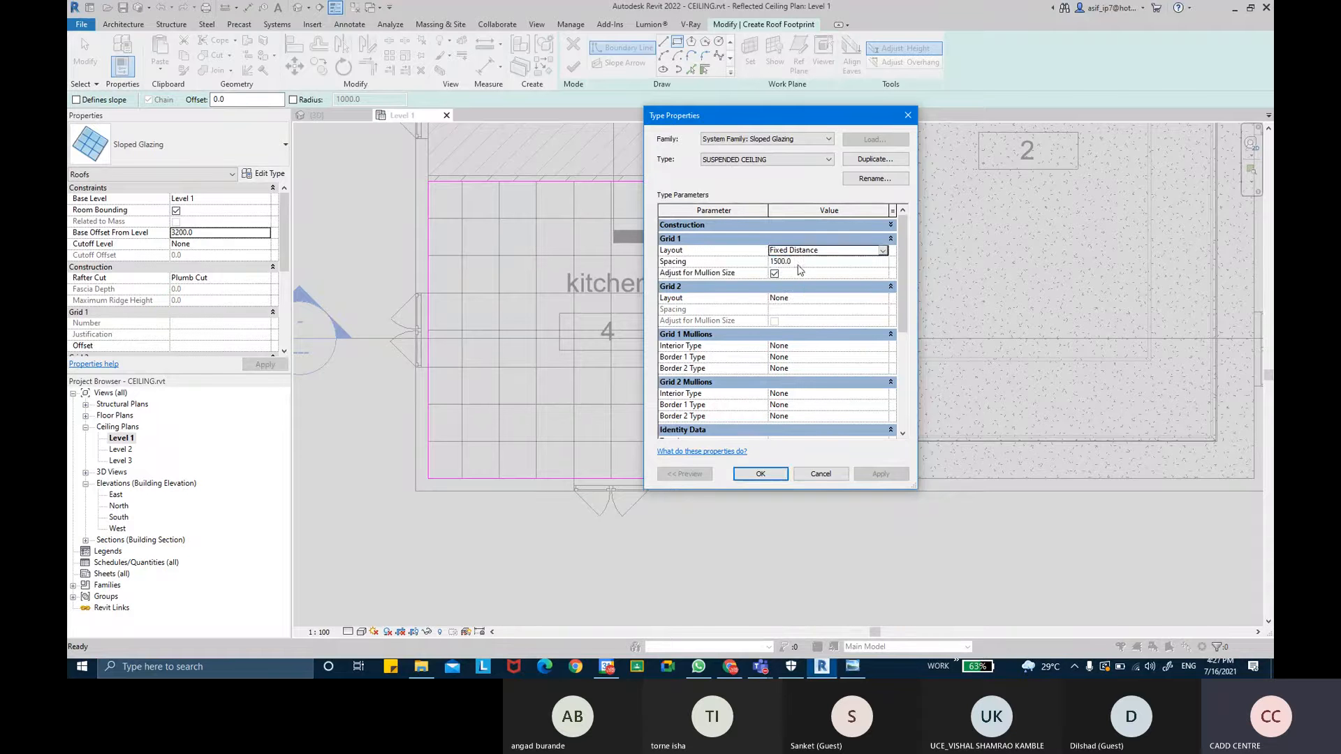
left_click(802, 263)
type("600")
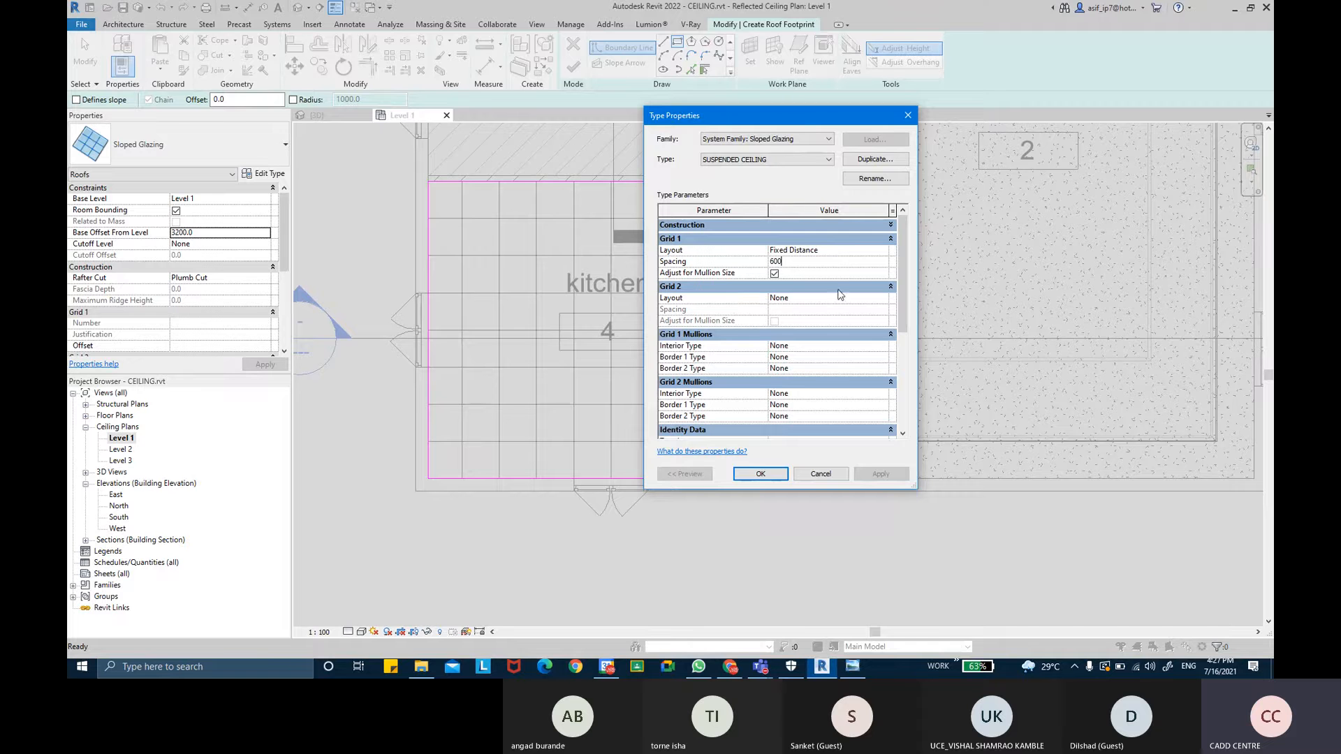
- Set Grid 2 layout to Fixed Distance with 600 spacing
left_click(887, 298)
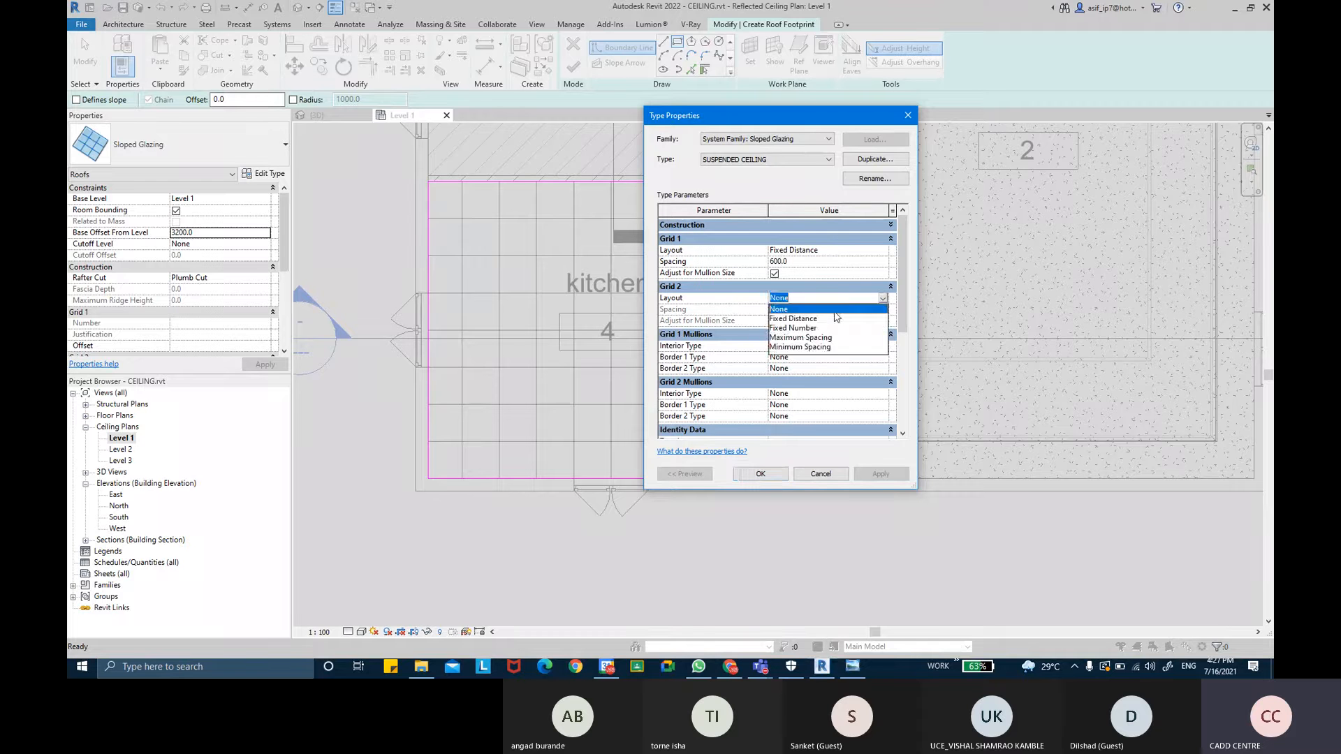
left_click(799, 310)
left_click(799, 308)
type("600")
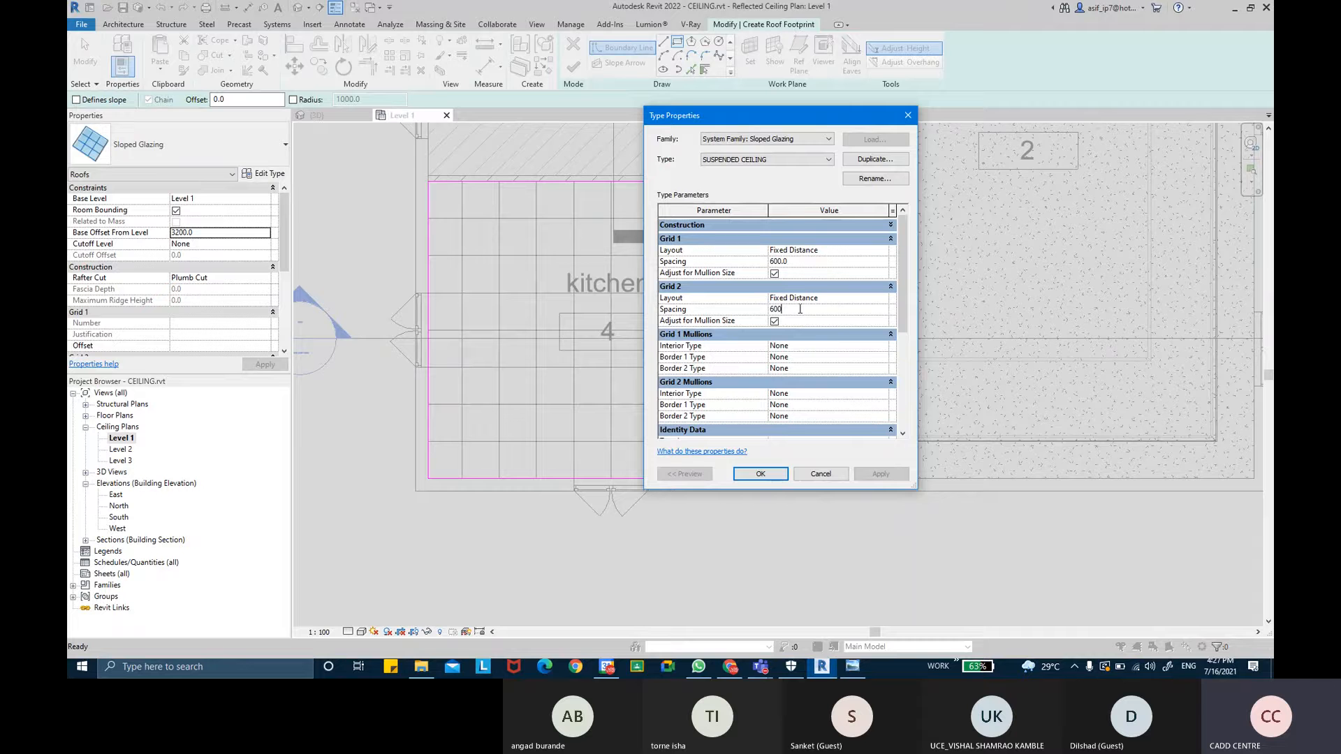
key("Return")
- Set Grid 1 interior, border 1 and border 2 mullions to Rectangular Mullion : 50 x 150mm
left_click(883, 347)
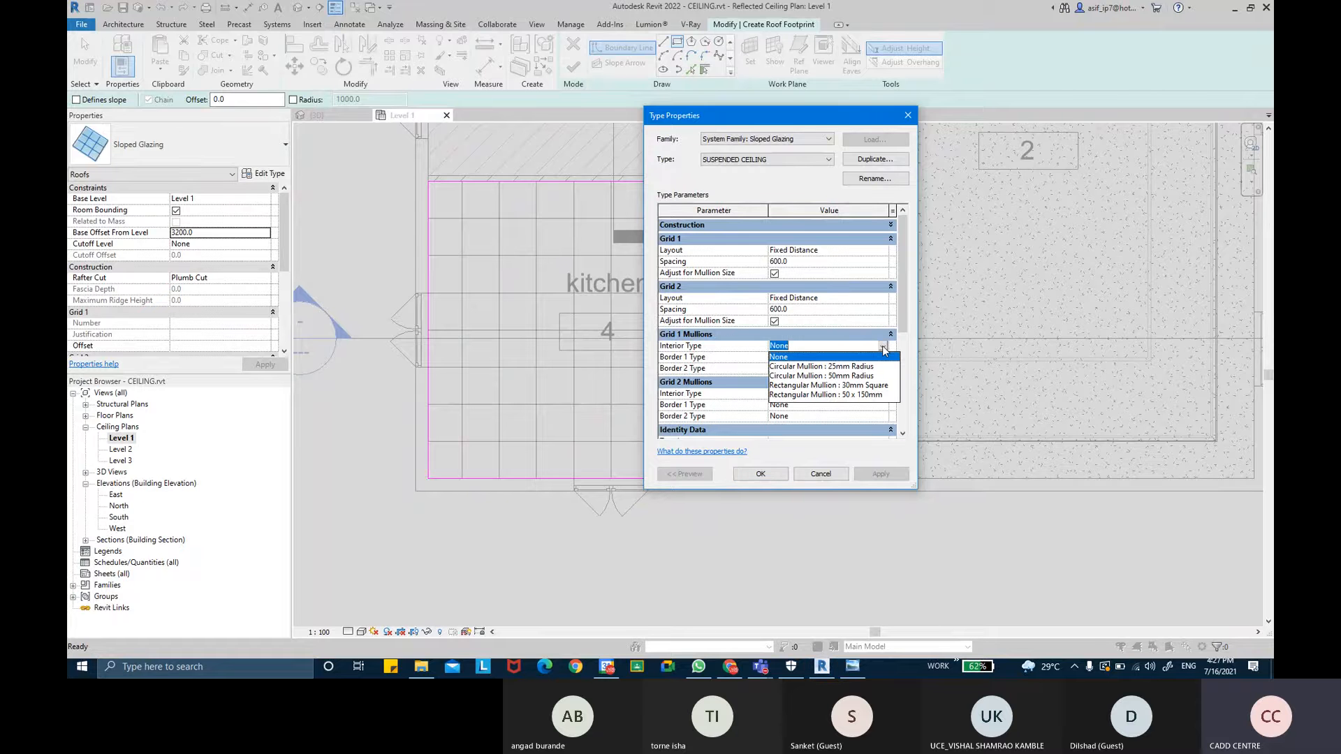
left_click(839, 395)
left_click(883, 358)
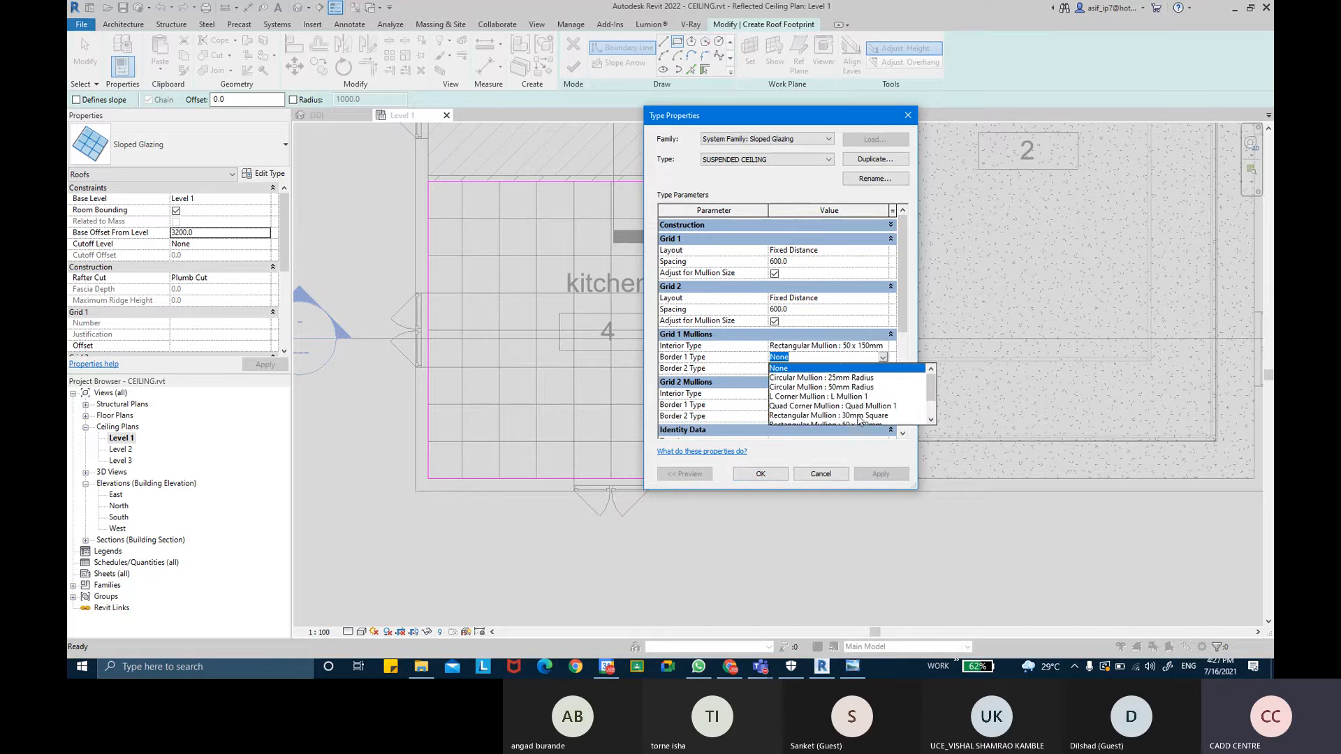
left_click(864, 399)
left_click(884, 368)
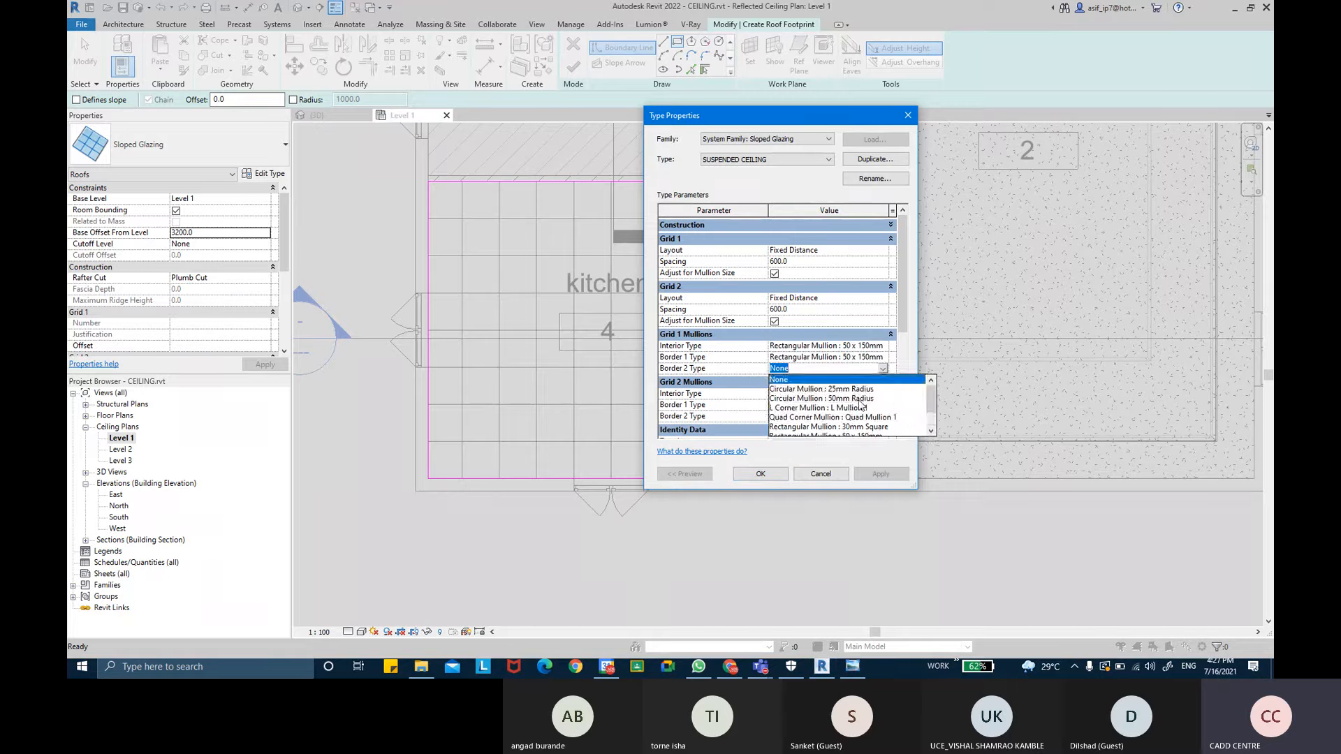
scroll(862, 404, "down", 1)
left_click(864, 407)
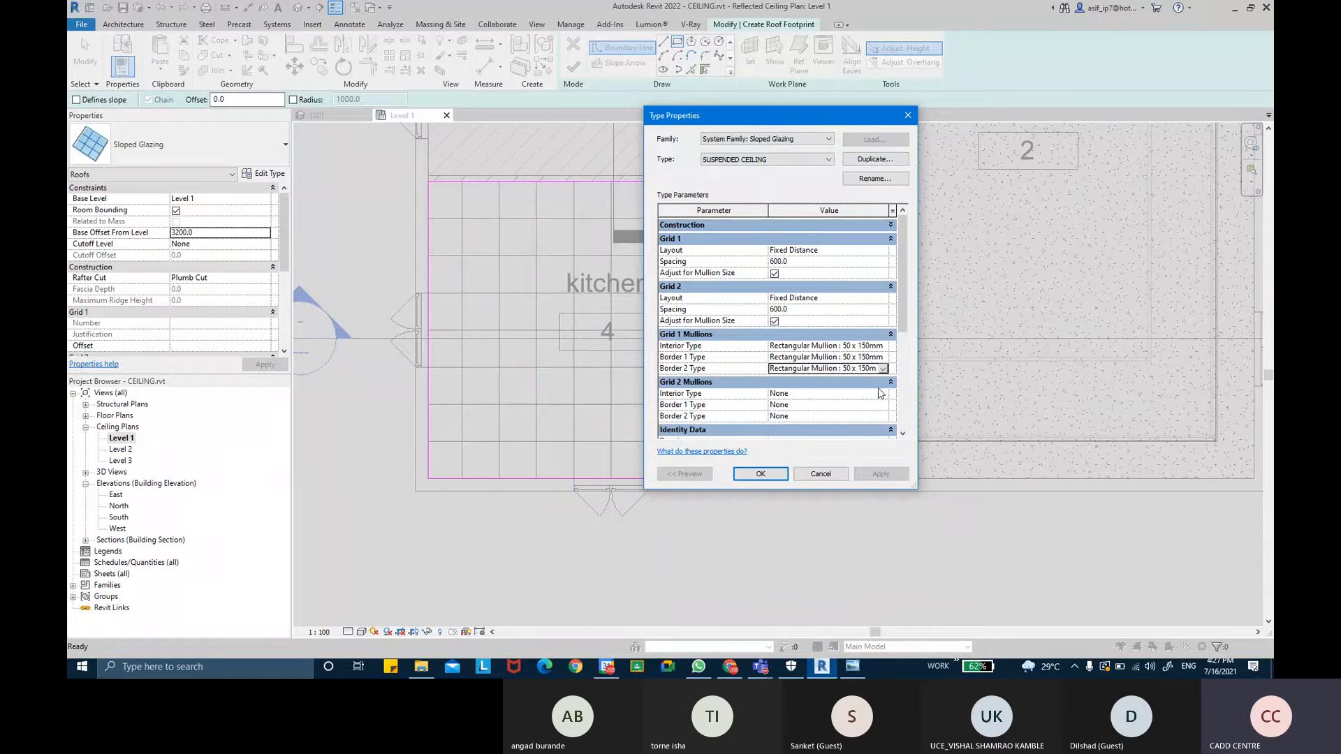
- Set Grid 2 interior, border 1 and border 2 mullions to Rectangular Mullion : 50 x 150mm
left_click(883, 393)
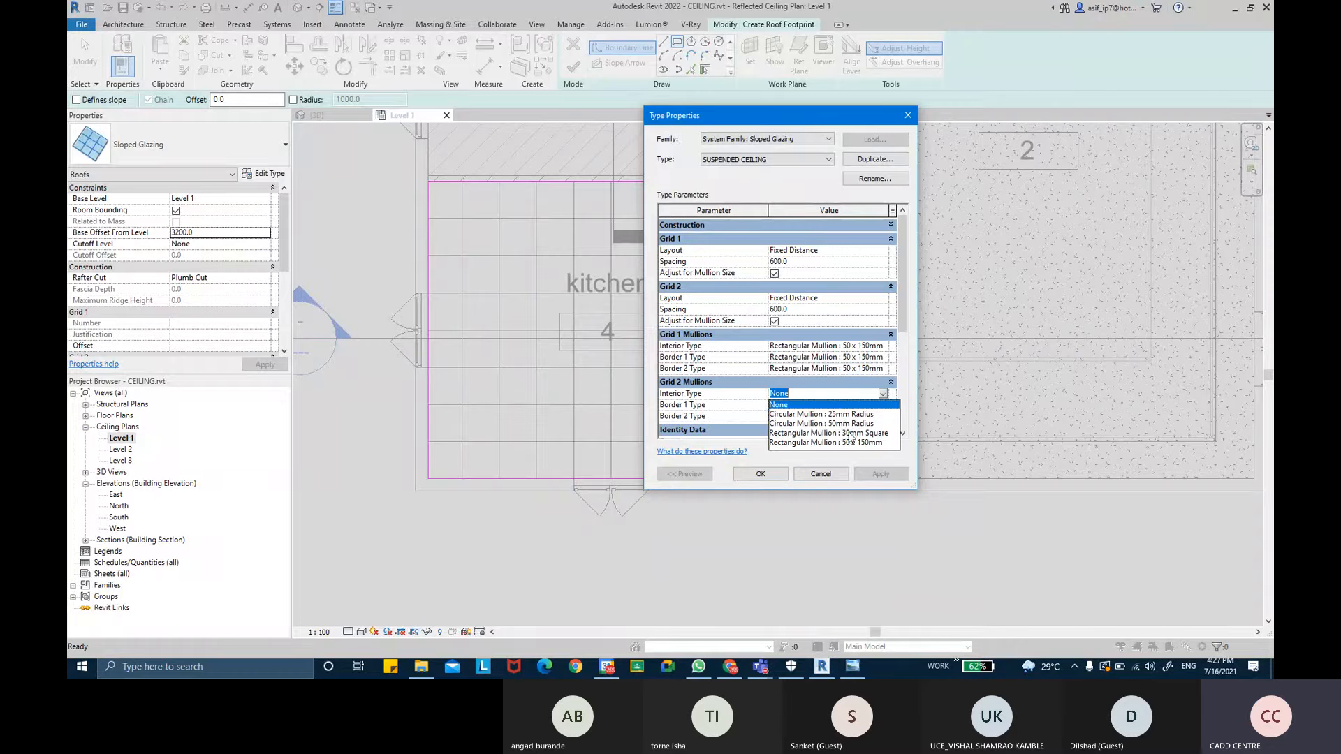
left_click(852, 442)
left_click(877, 406)
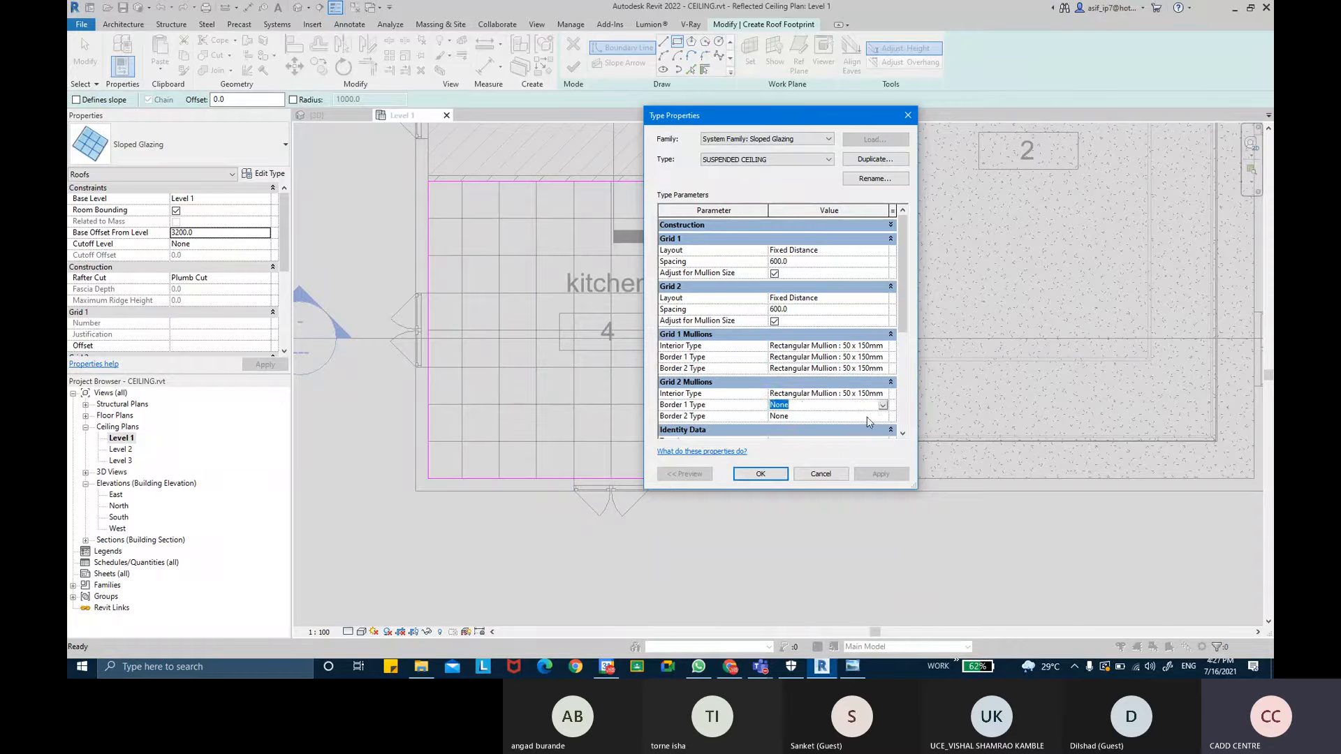
left_click(883, 405)
scroll(873, 454, "down", 2)
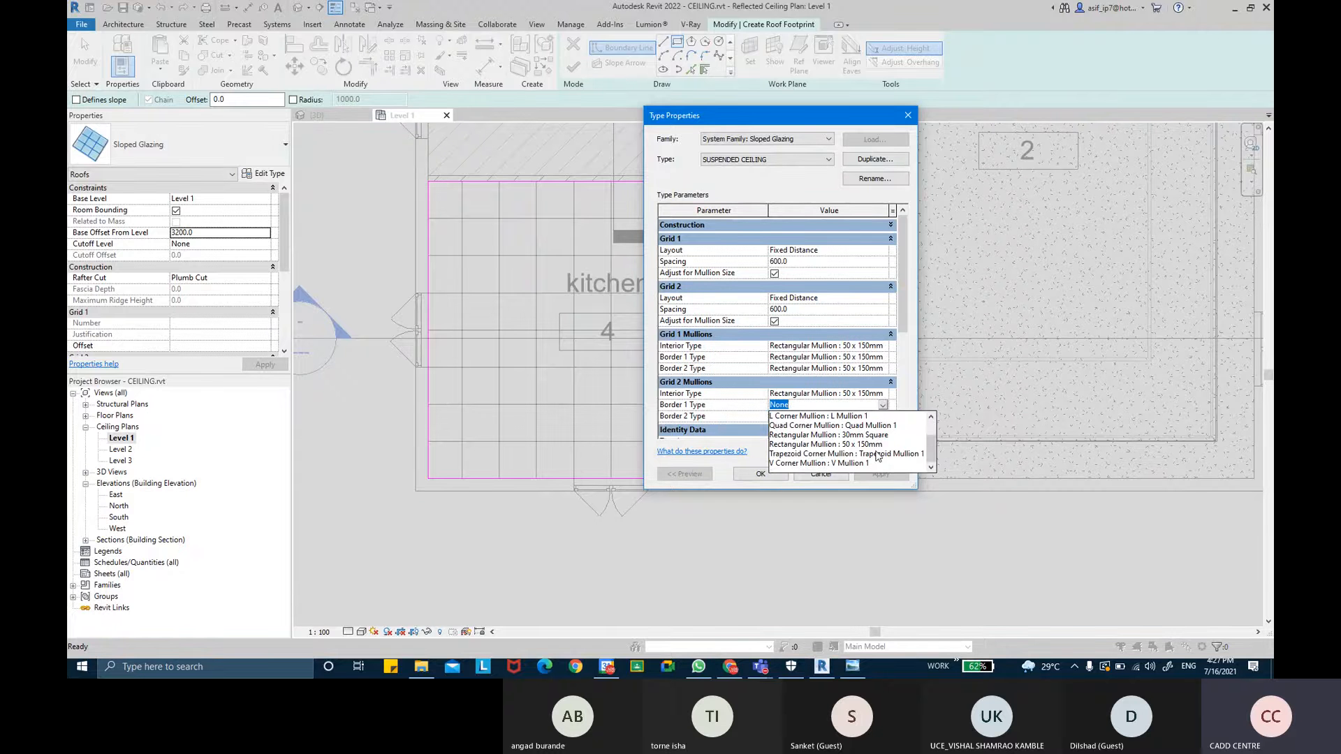
scroll(871, 436, "up", 1)
scroll(869, 444, "down", 1)
left_click(869, 446)
left_click(872, 415)
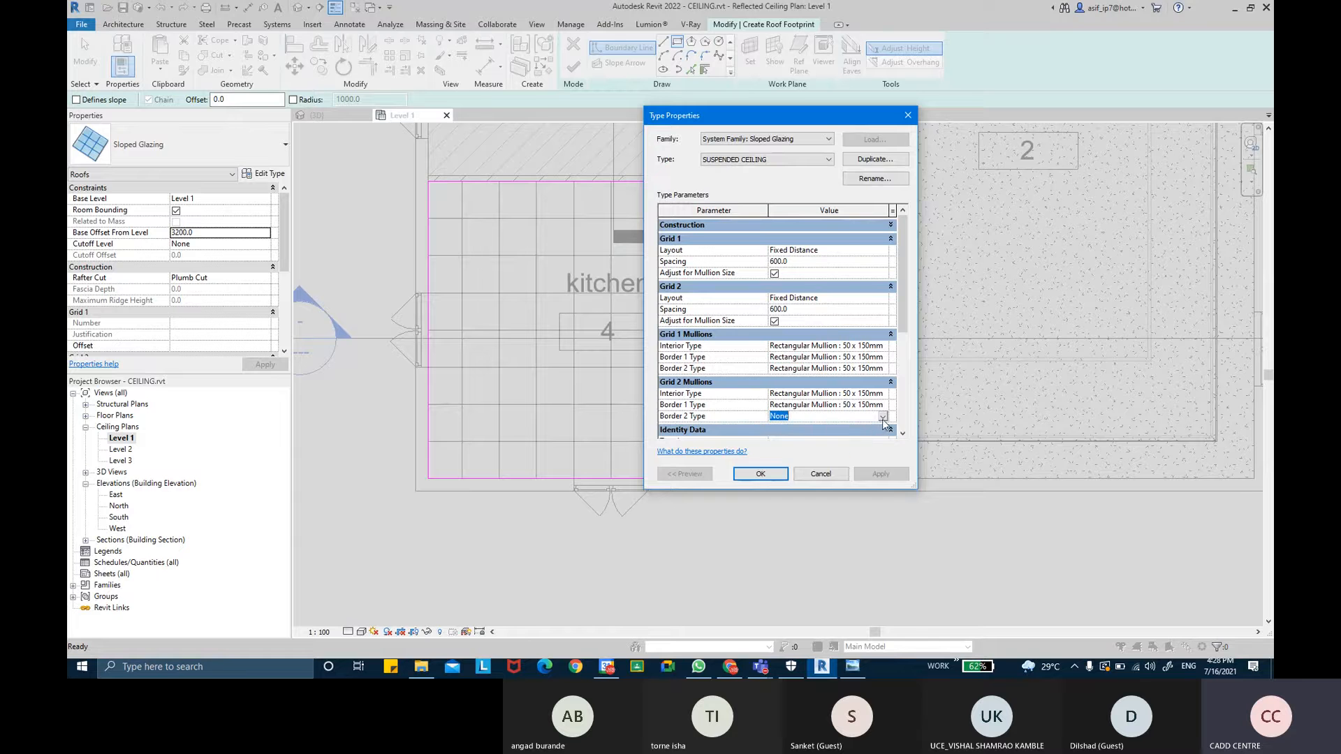
left_click(882, 418)
scroll(871, 450, "down", 2)
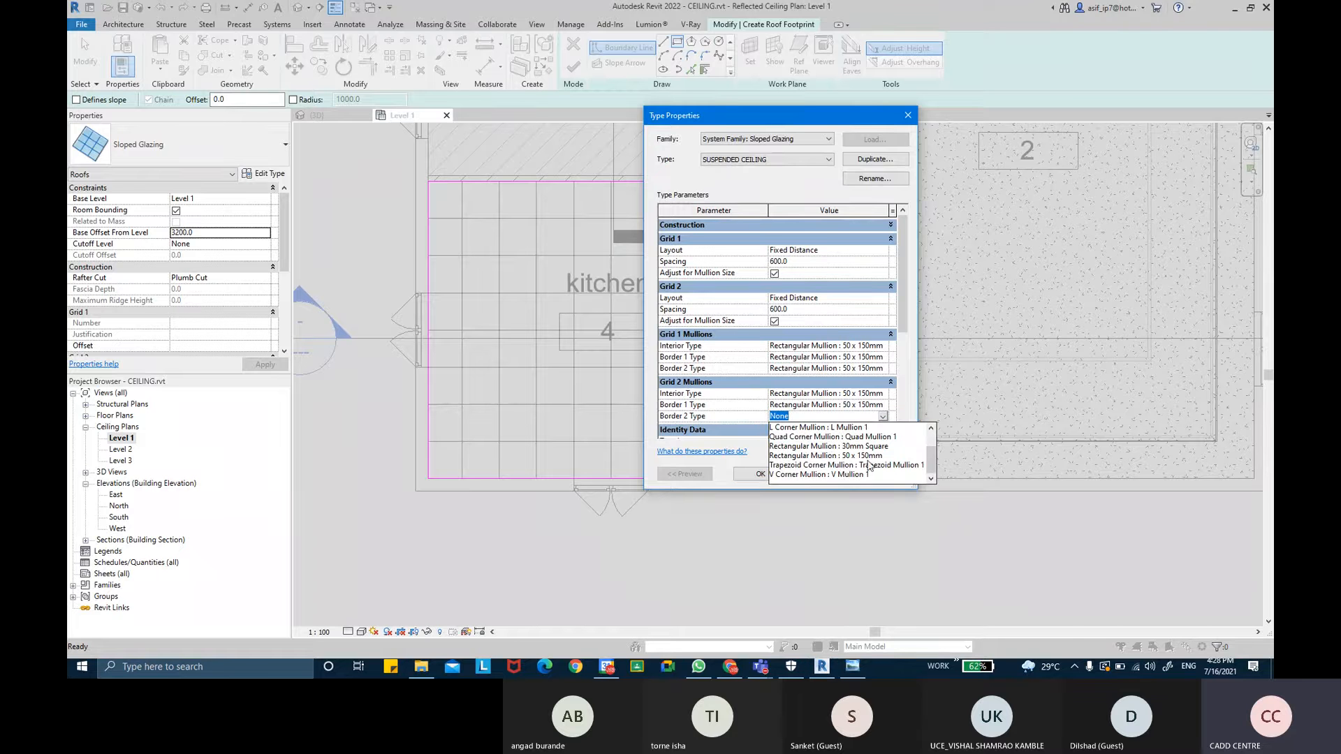
left_click(841, 455)
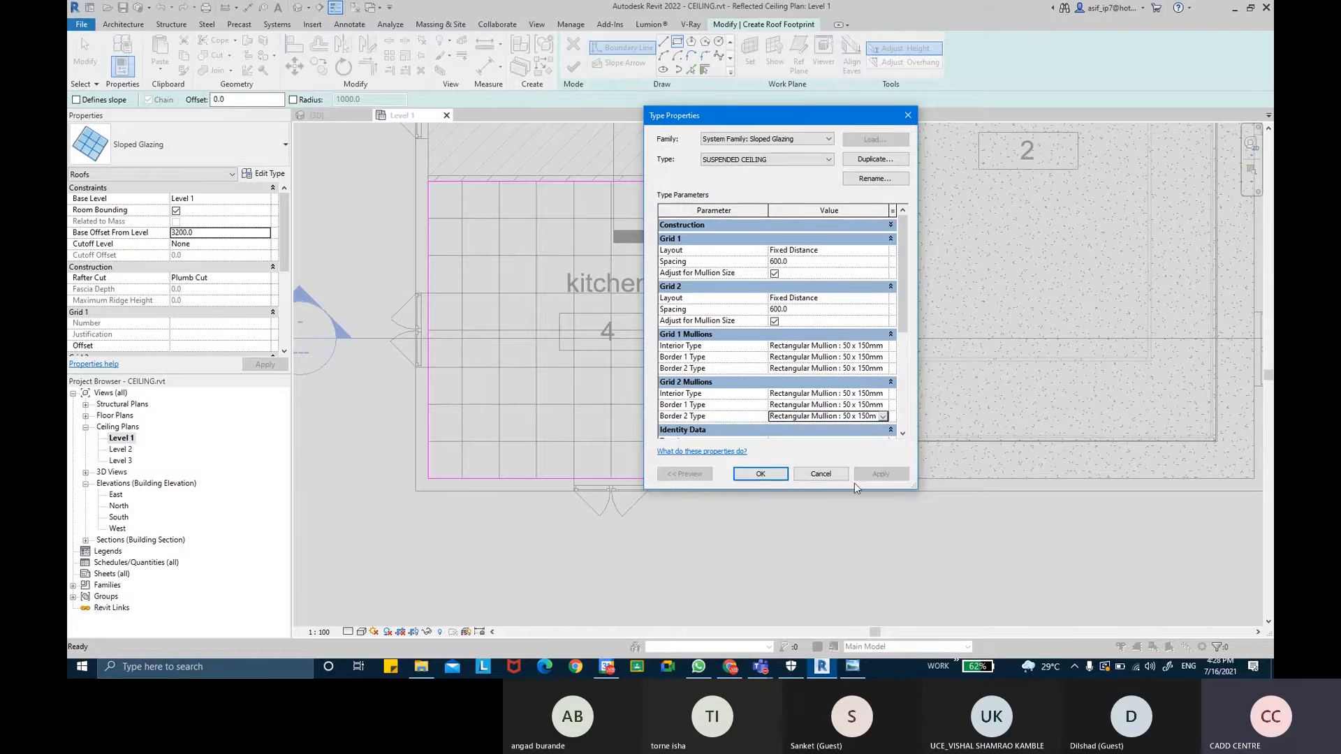
- Confirm the type properties and finish the roof footprint edit mode
left_click_drag(898, 309, 1018, 335)
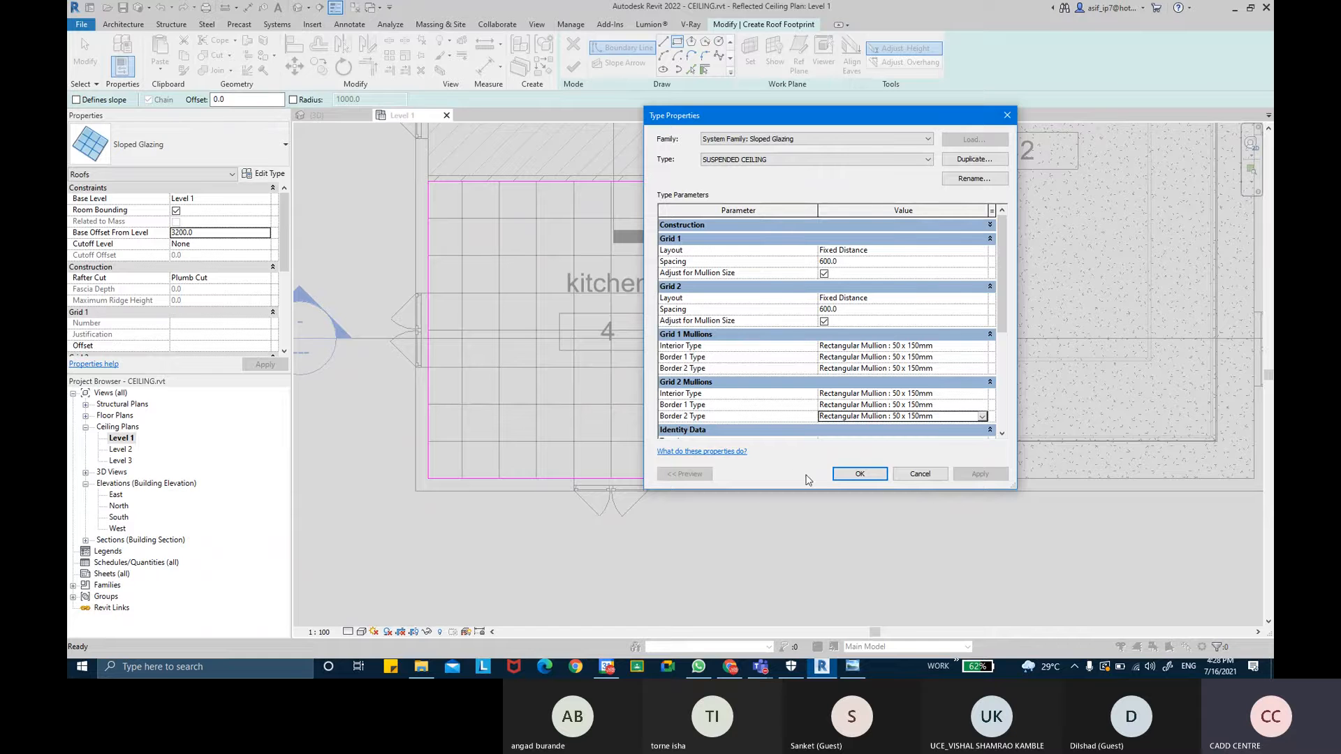
left_click(860, 475)
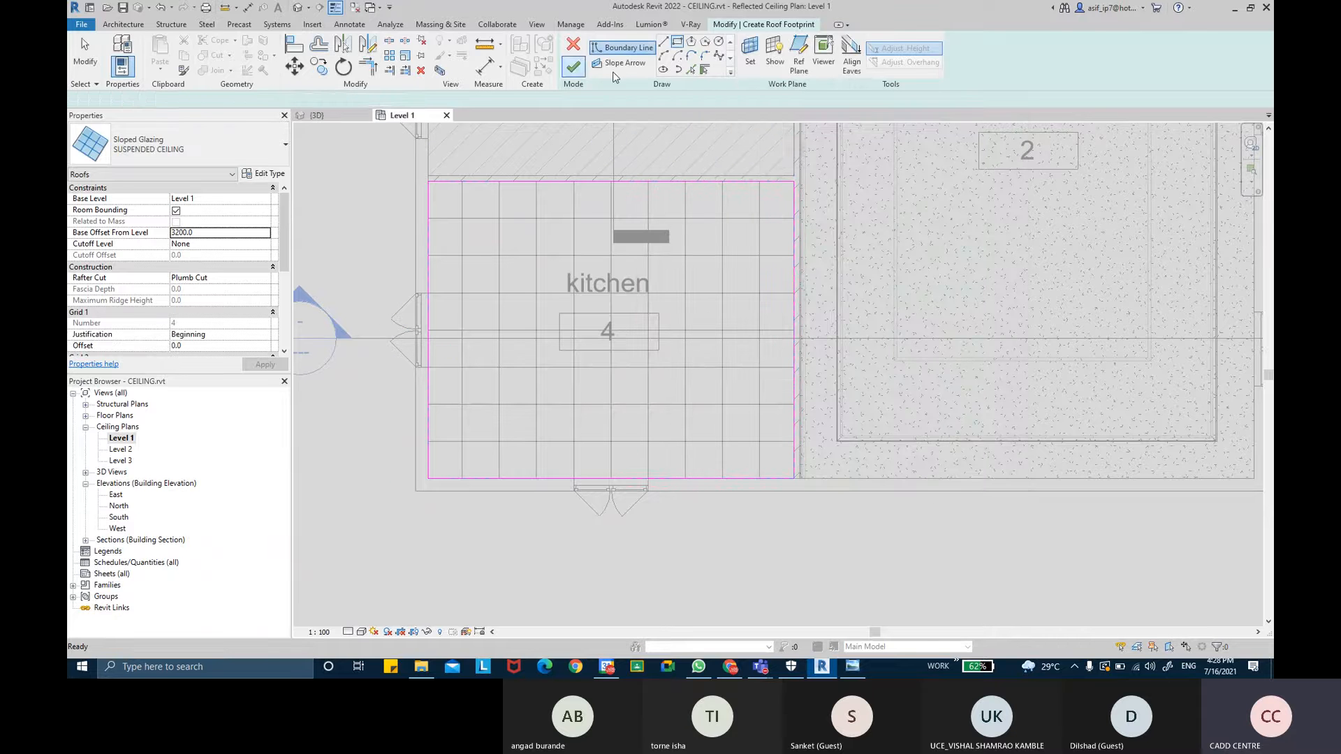
left_click(575, 68)
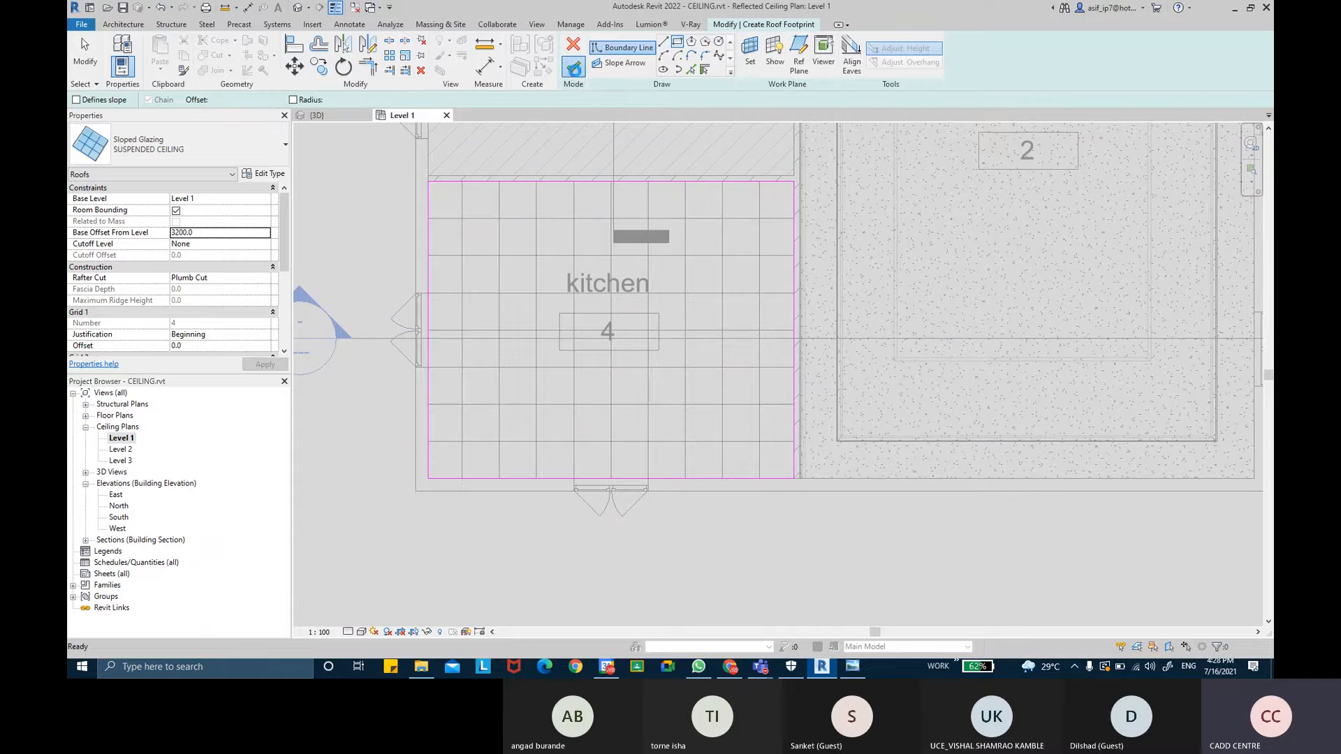
- Switch to the 3D view and hide the Walls category in its visibility/graphics overrides
scroll(689, 497, "up", 4)
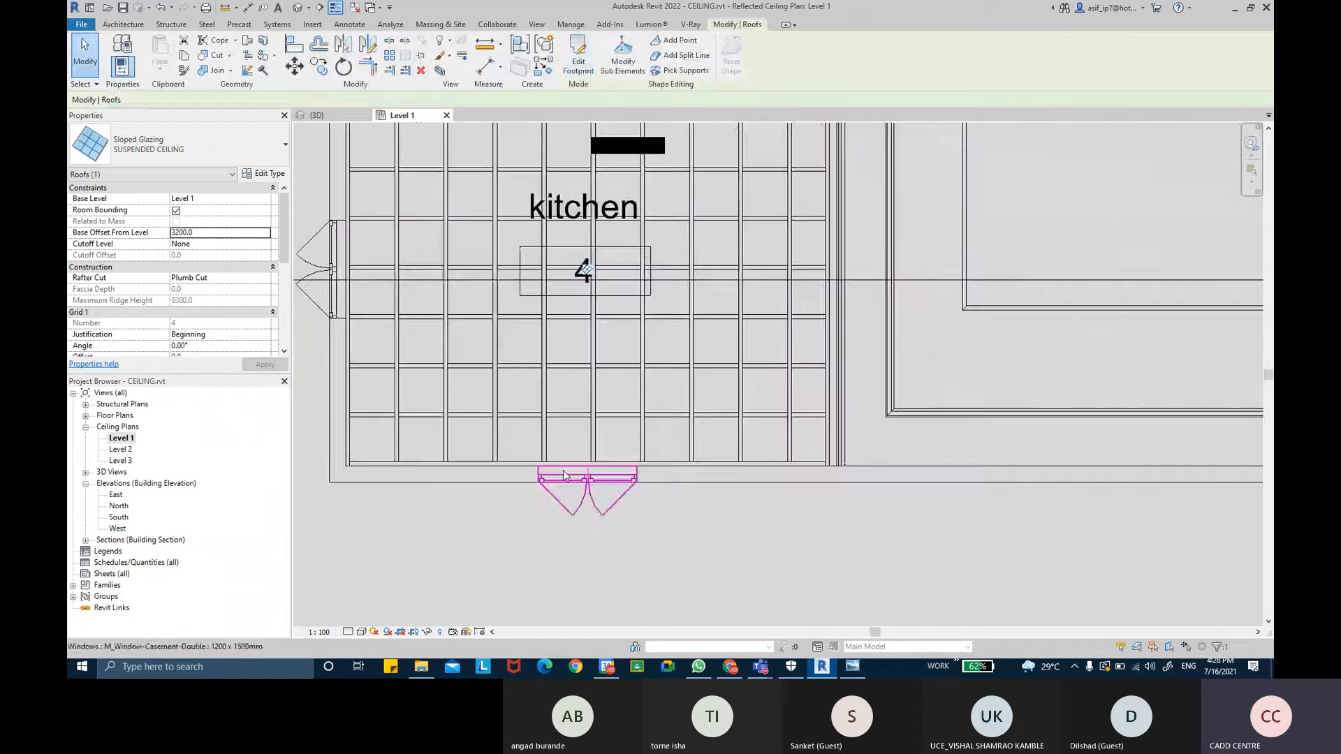
key("Escape")
scroll(651, 421, "down", 1)
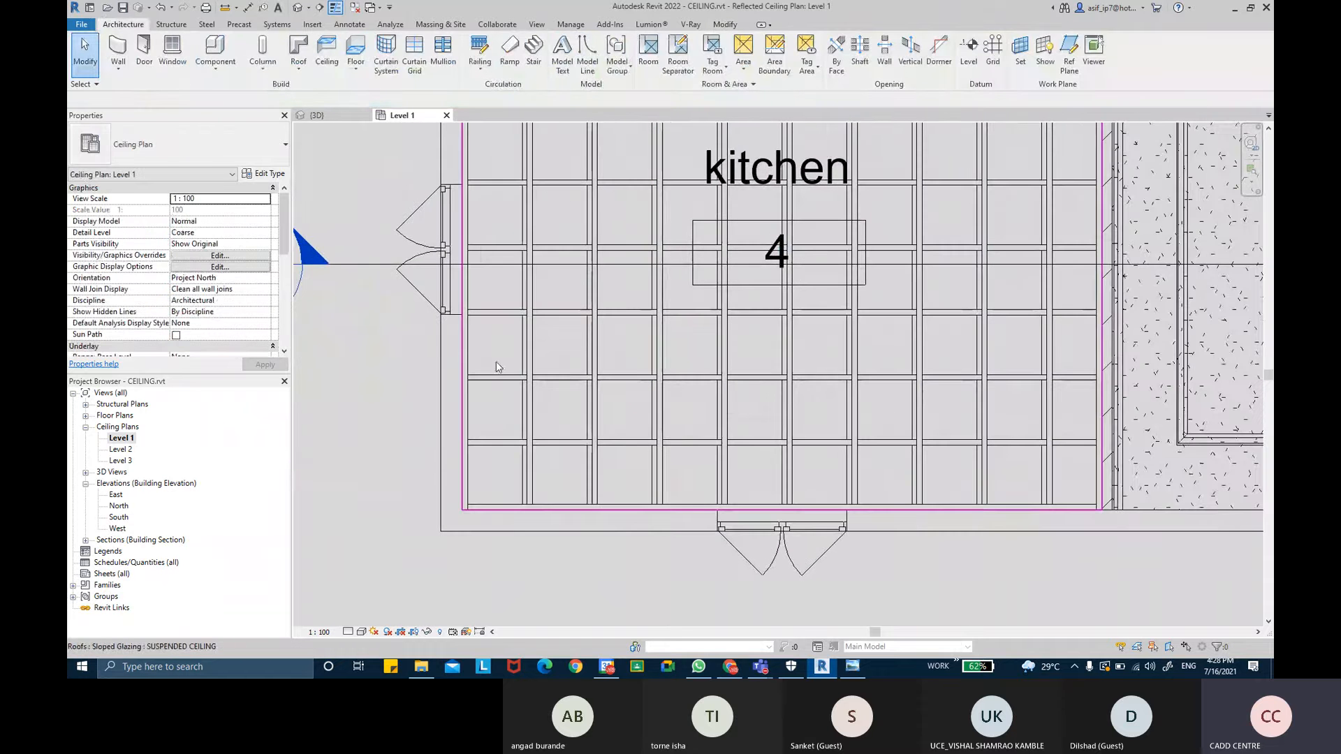
scroll(638, 298, "down", 1)
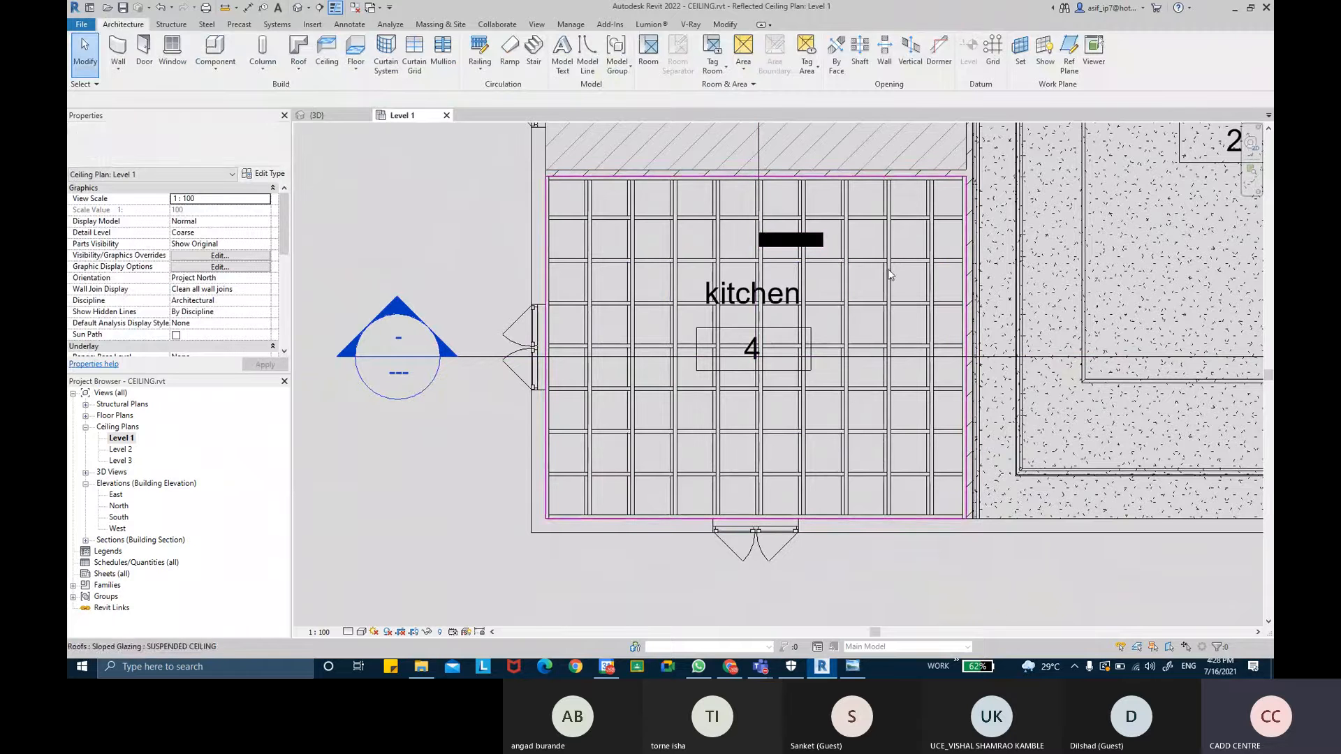
scroll(901, 318, "down", 3)
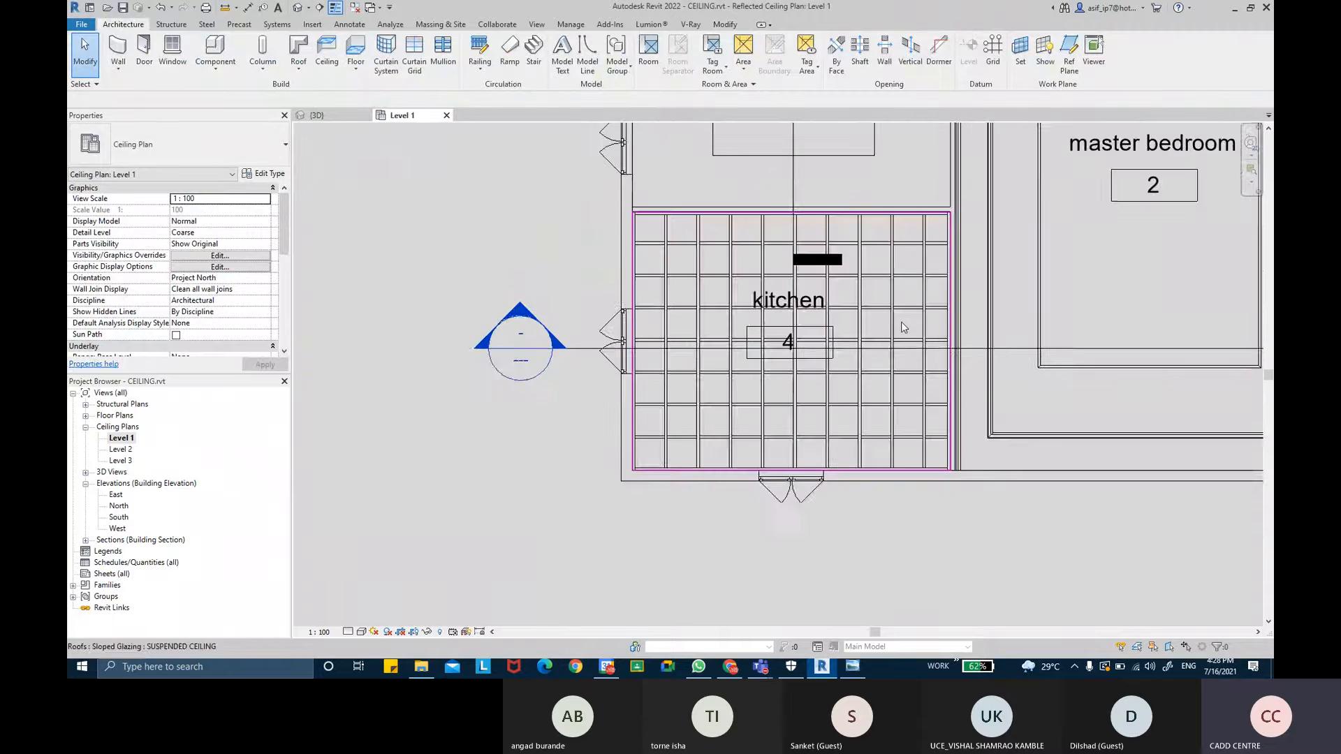
left_click(316, 115)
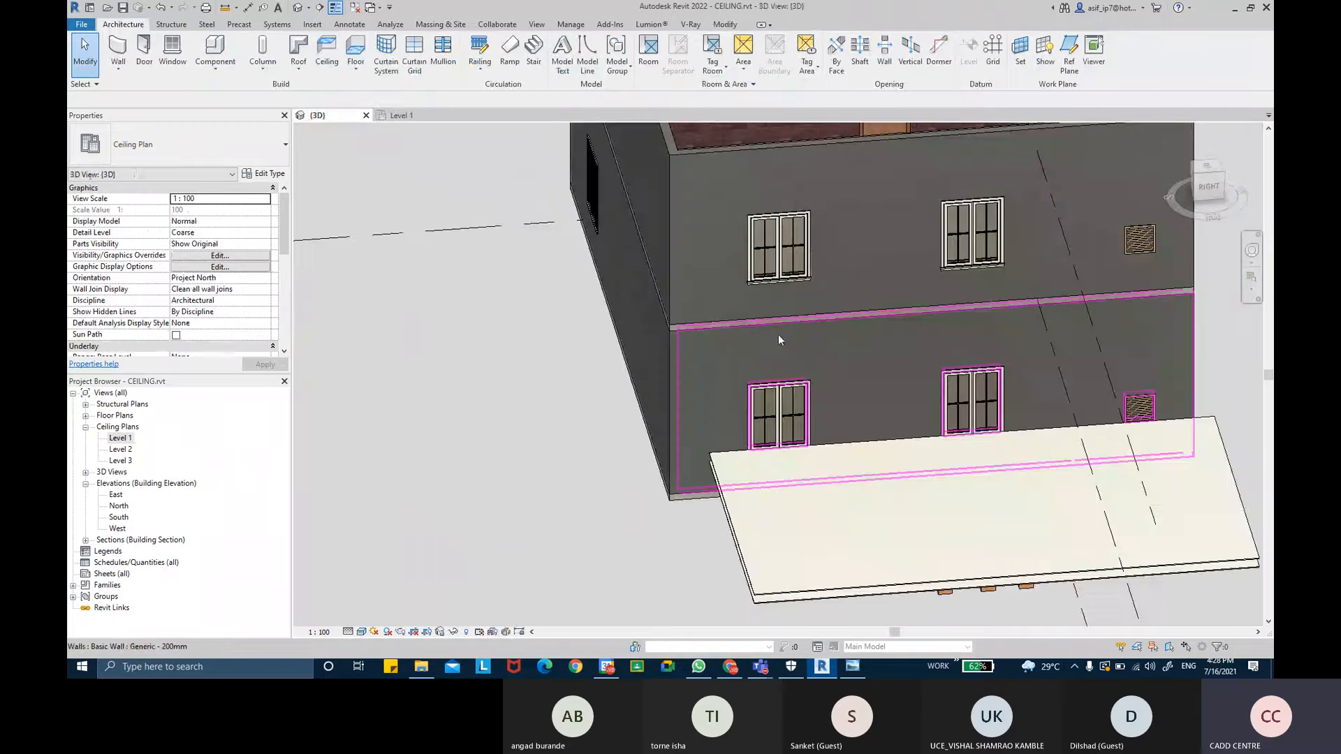
middle_click_drag(730, 405, 914, 460, "shift")
middle_click_drag(763, 351, 849, 467)
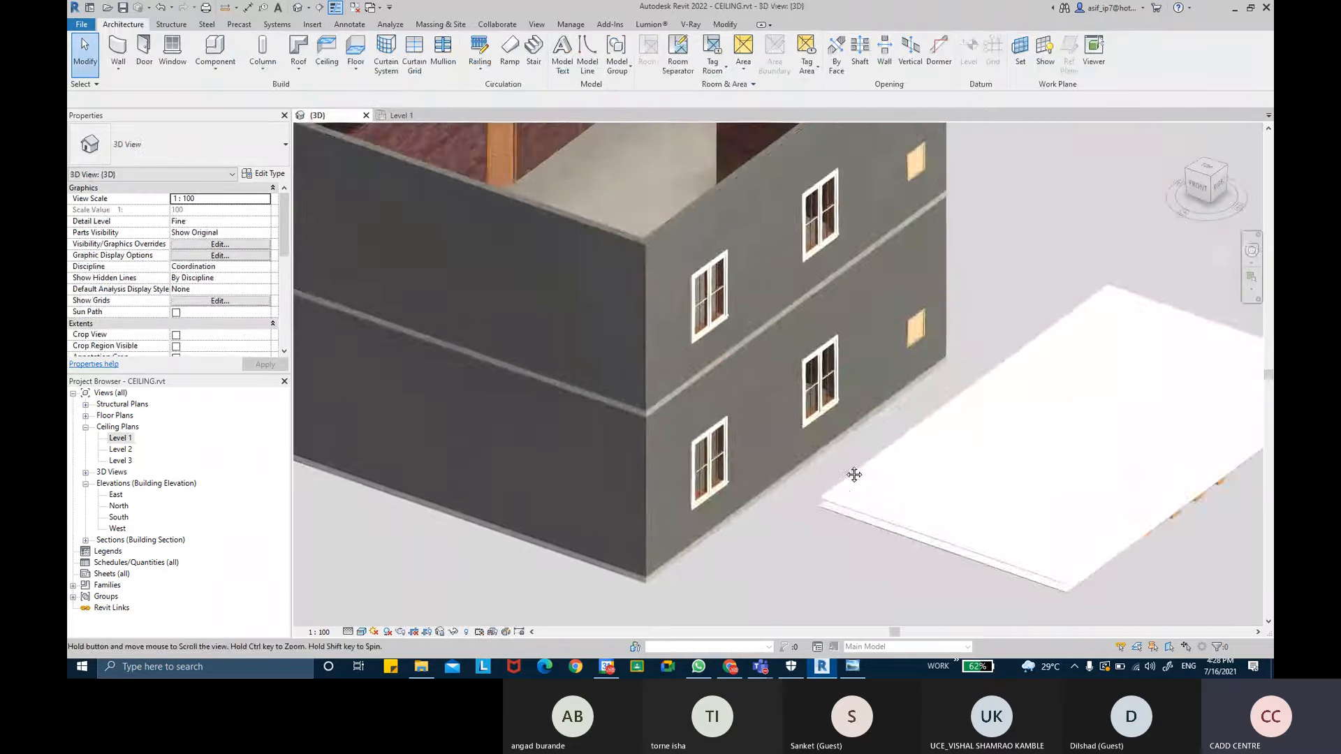
key("v")
key("g")
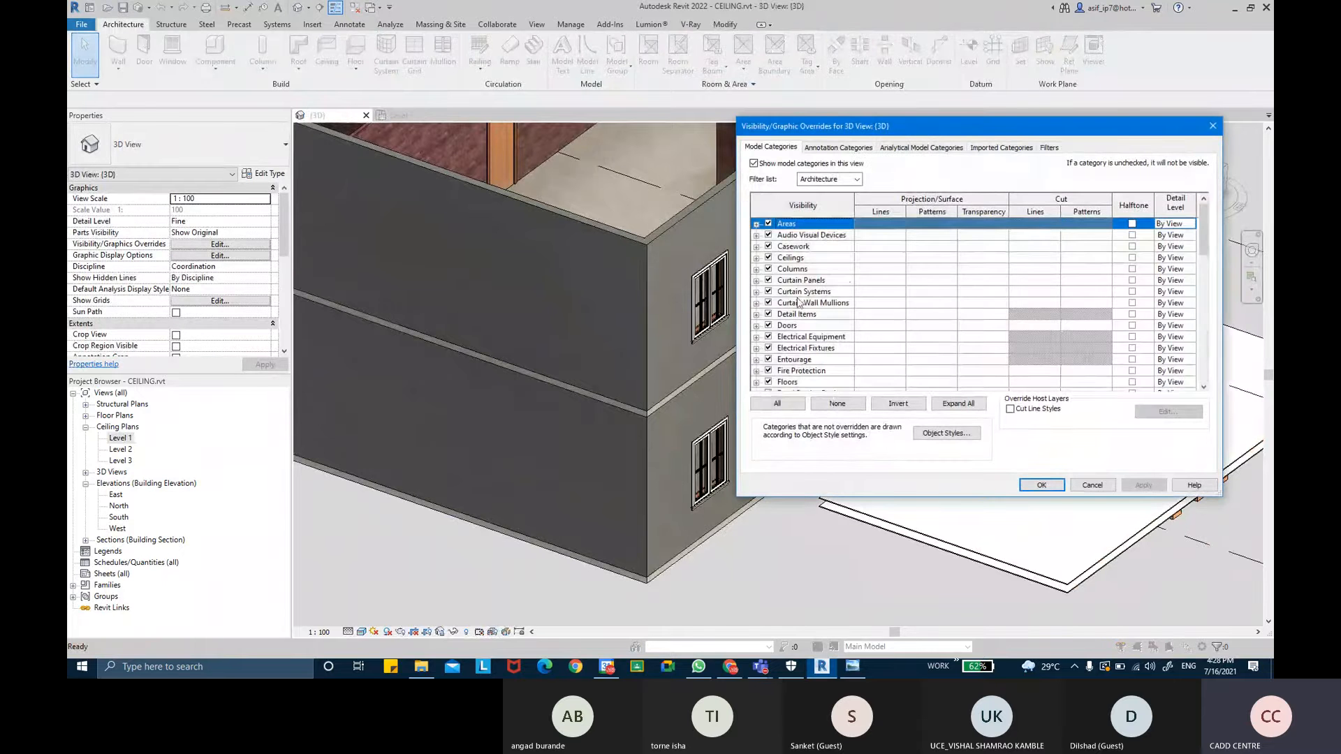
left_click(799, 300)
key("w")
left_click(769, 372)
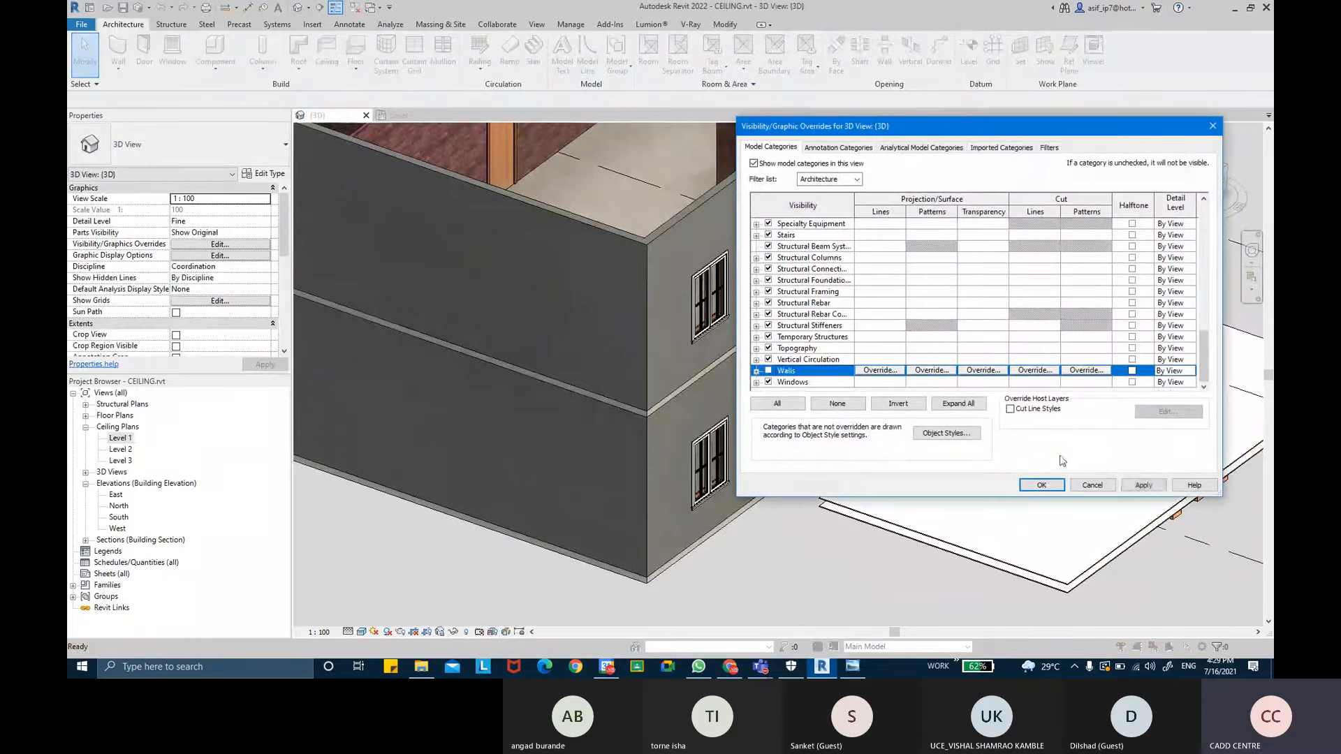
left_click(1041, 485)
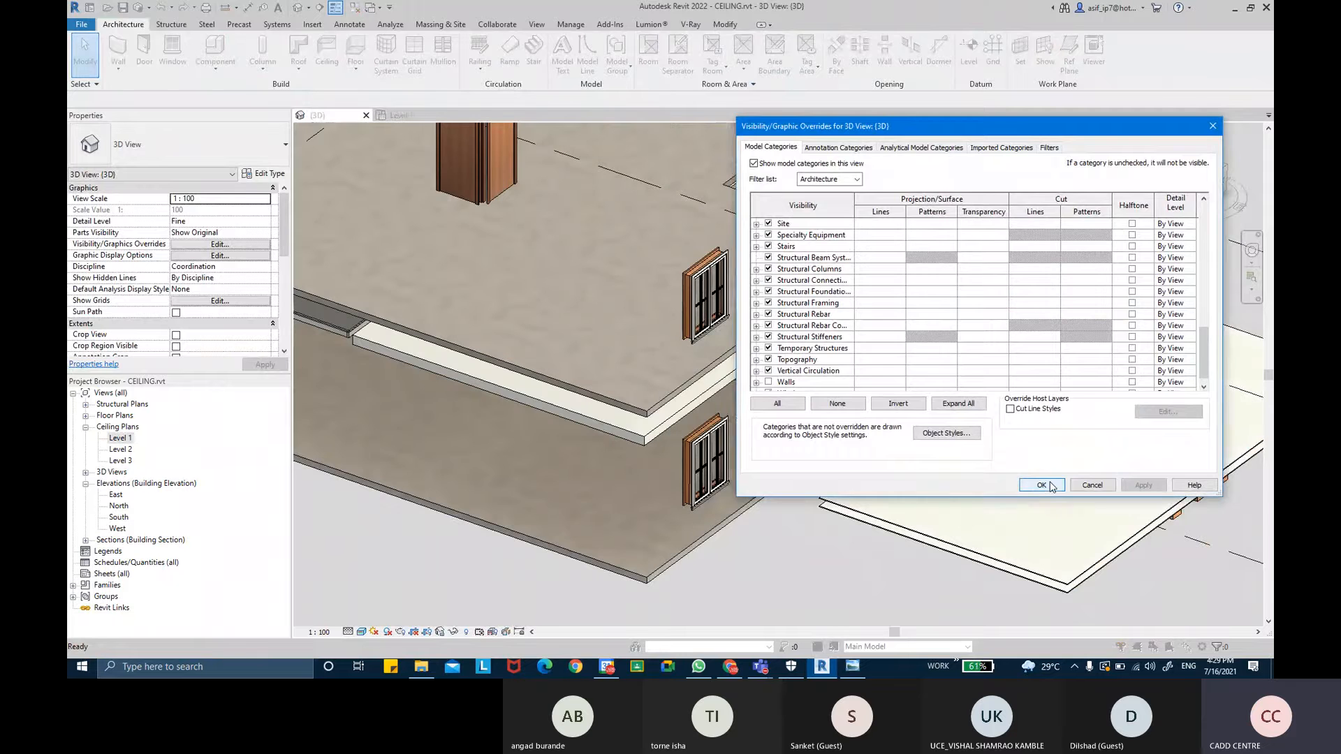
- Select the compound ceiling under the framing and duplicate its type as 600 x 600mm Grid 2
mouse_move(636, 384)
middle_mouse_down("shift")
mouse_move(646, 387)
mouse_move(631, 398)
mouse_move(1074, 222)
middle_mouse_up("shift")
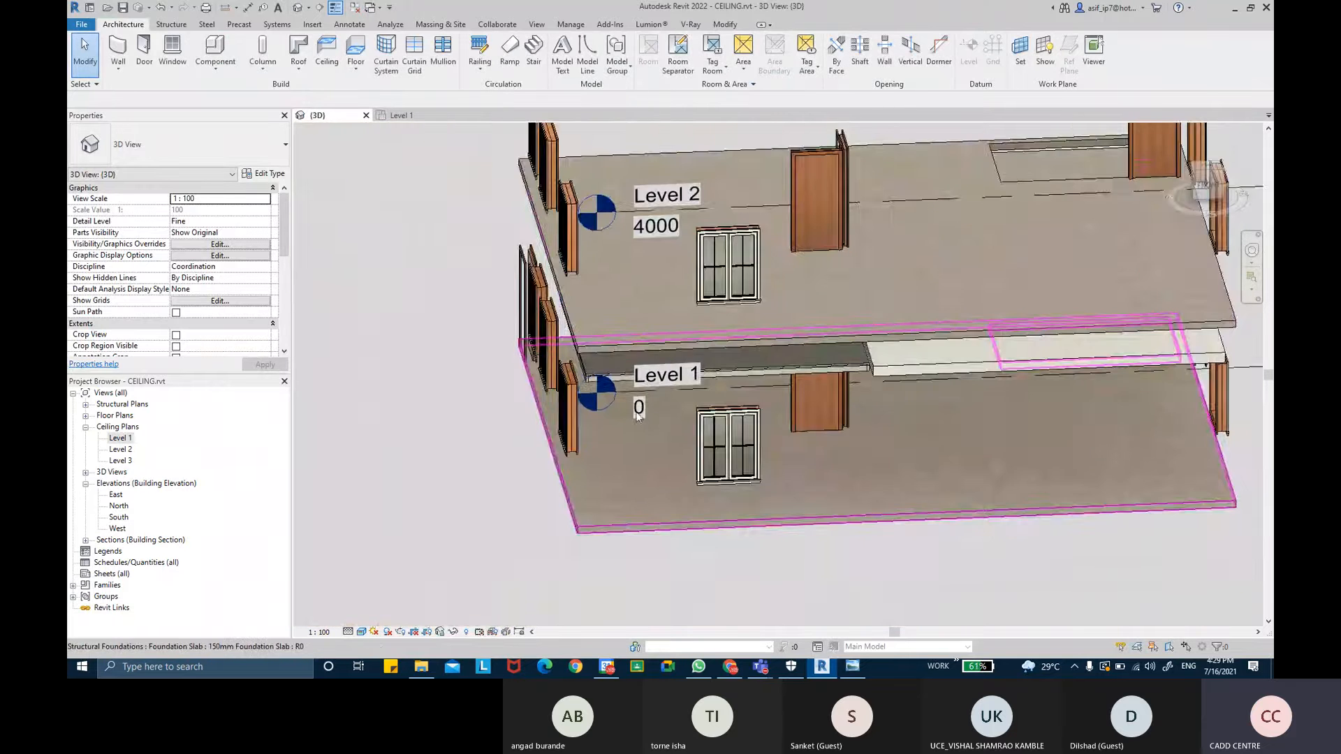
scroll(646, 396, "up", 4)
mouse_move(670, 381)
middle_mouse_down("shift")
mouse_move(729, 367)
mouse_move(690, 426)
mouse_move(663, 387)
mouse_move(696, 320)
mouse_move(687, 300)
mouse_move(699, 449)
middle_mouse_up("shift")
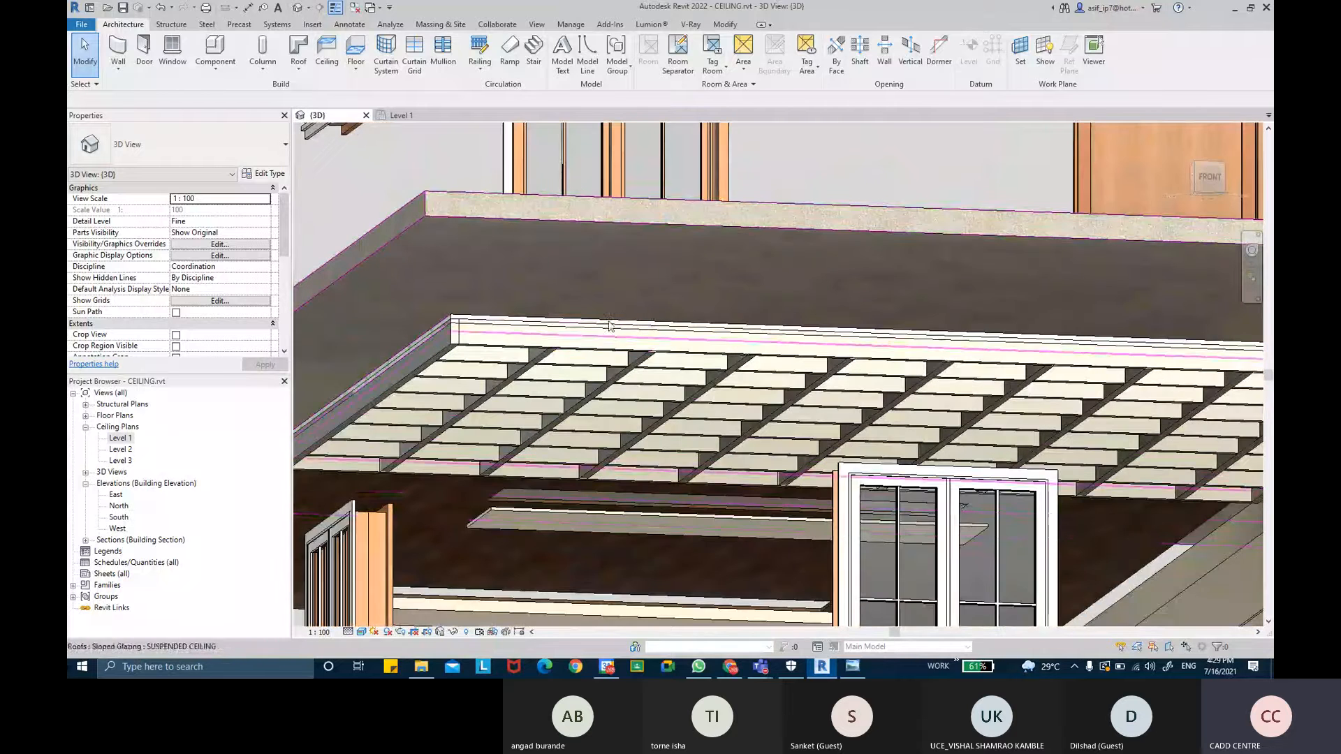
scroll(560, 315, "up", 2)
middle_click_drag(479, 335, 679, 300)
scroll(679, 299, "up", 2)
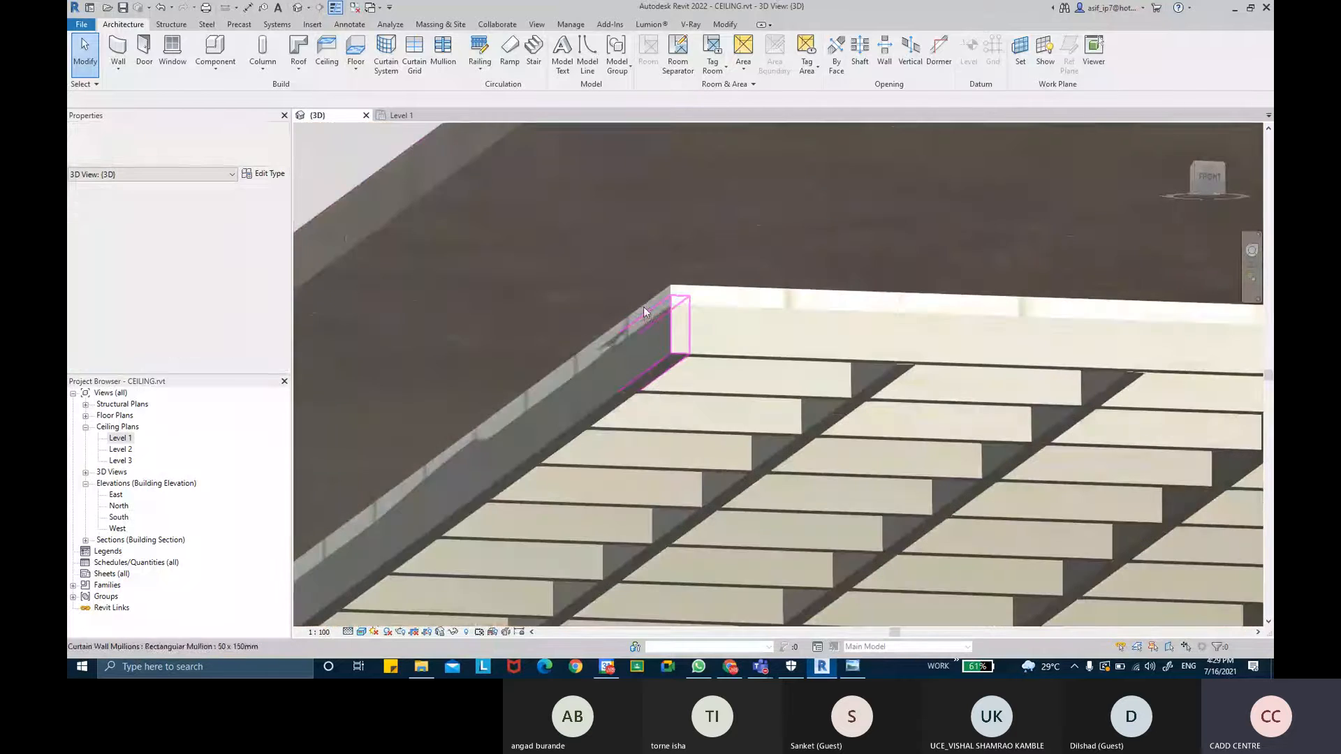
left_click(678, 290)
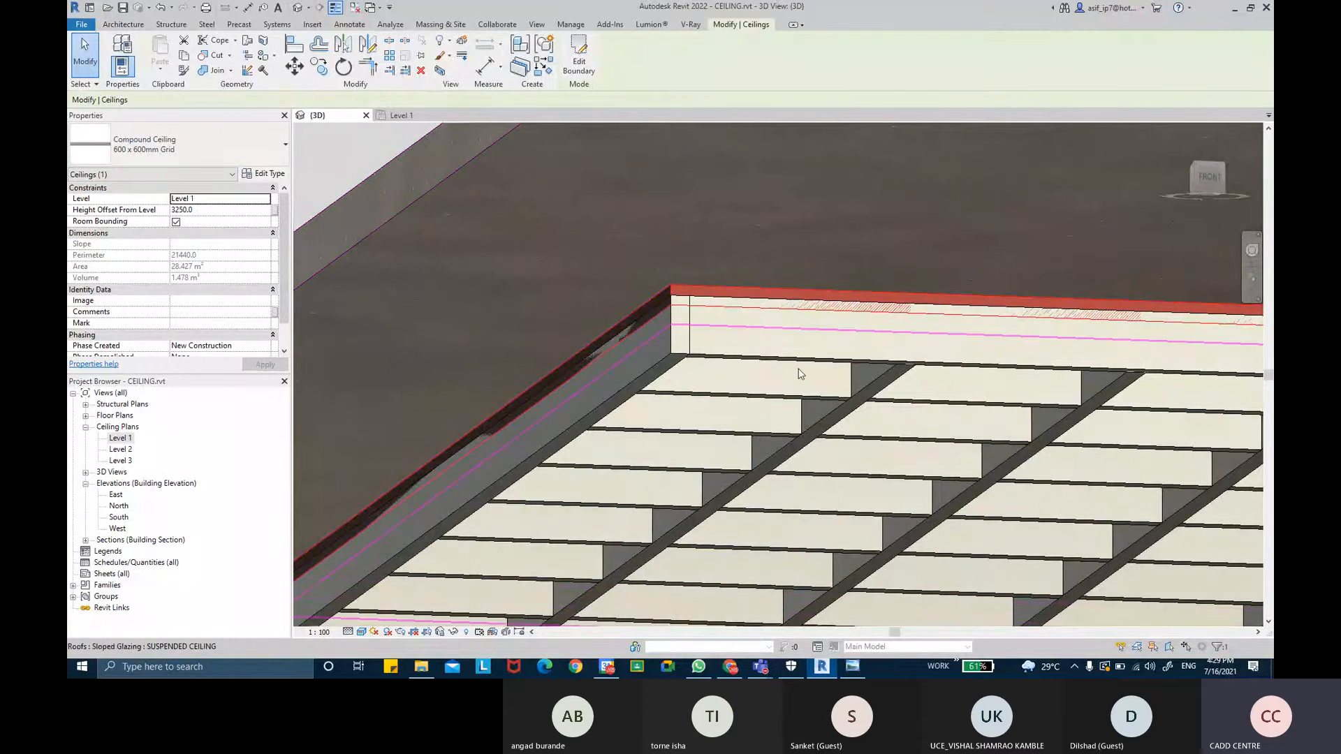
left_click(794, 331)
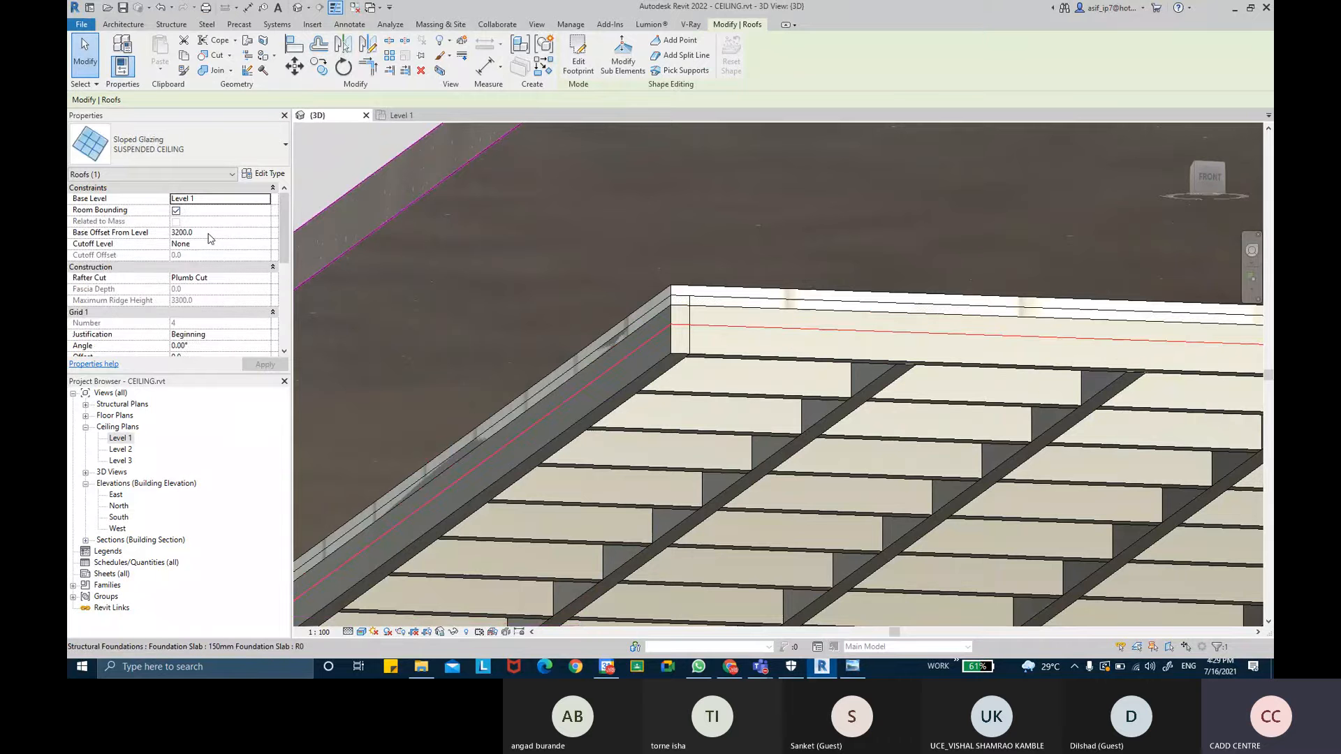
key("Escape")
left_click(723, 291)
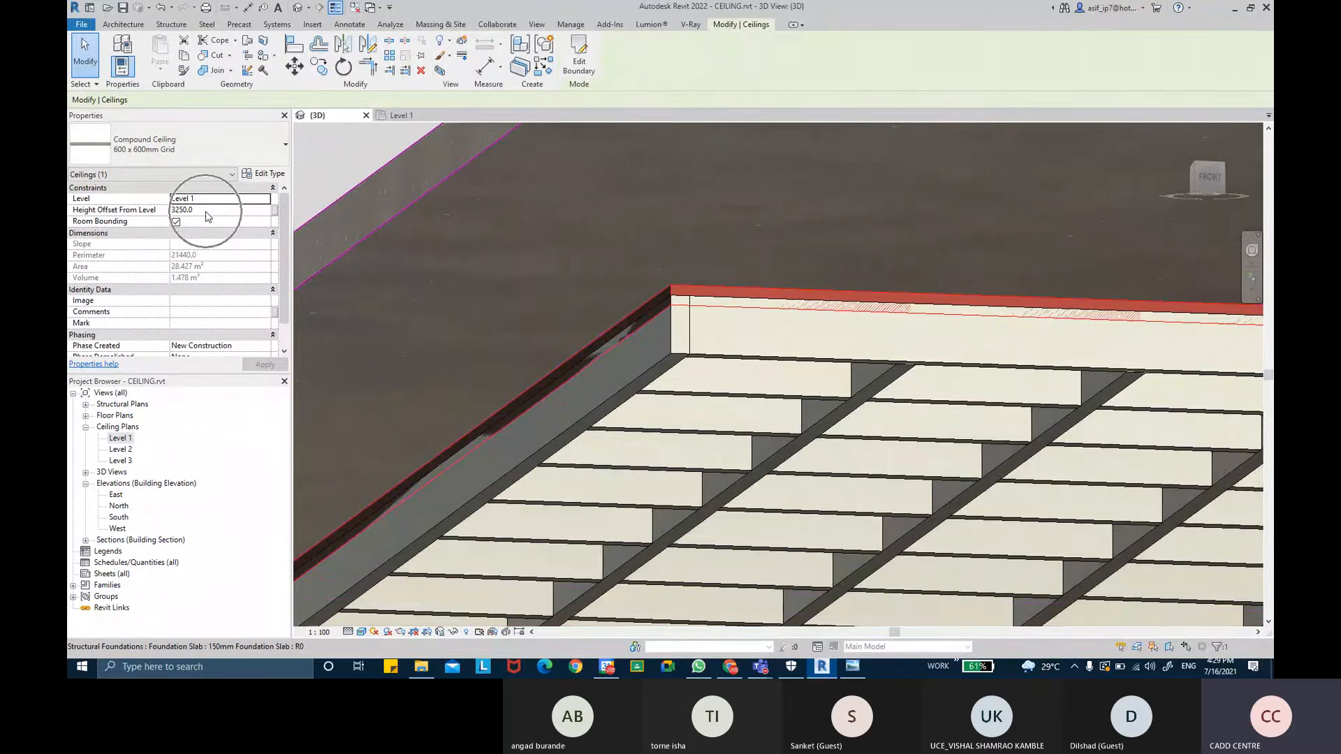
left_click(260, 176)
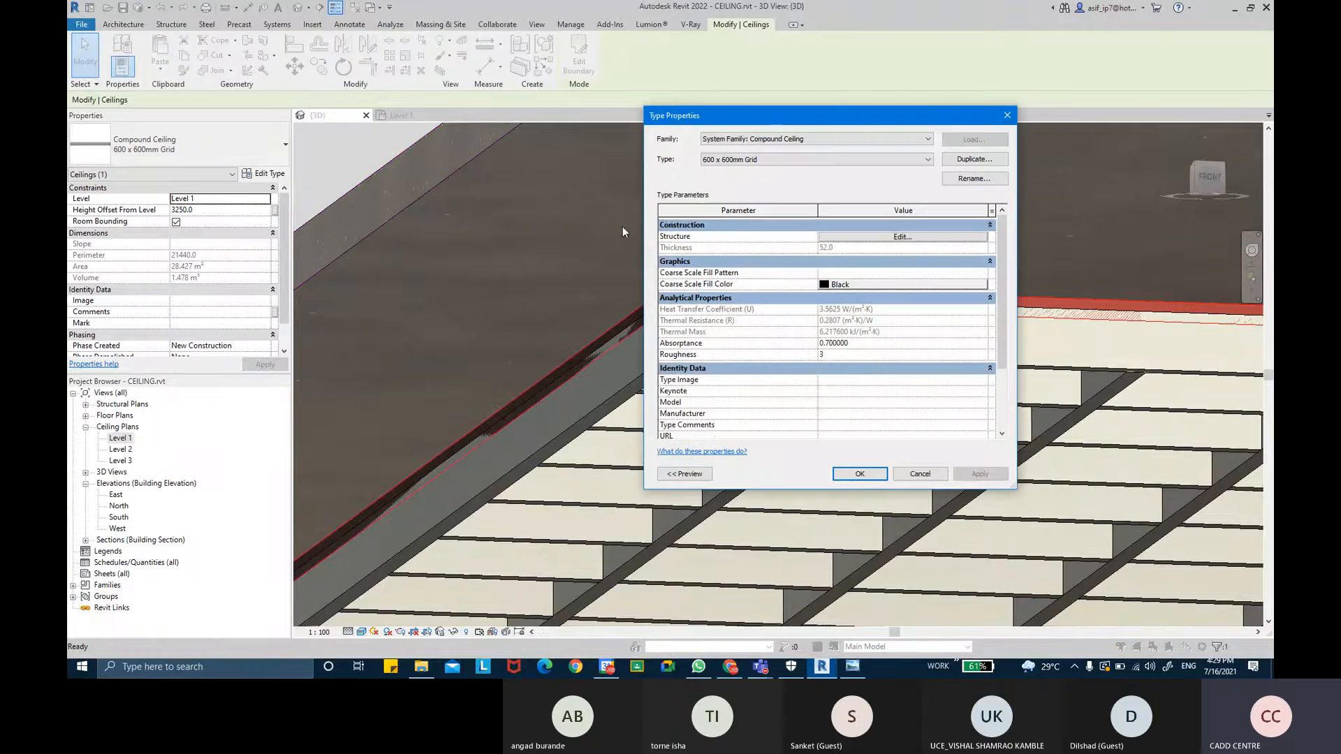
left_click(948, 160)
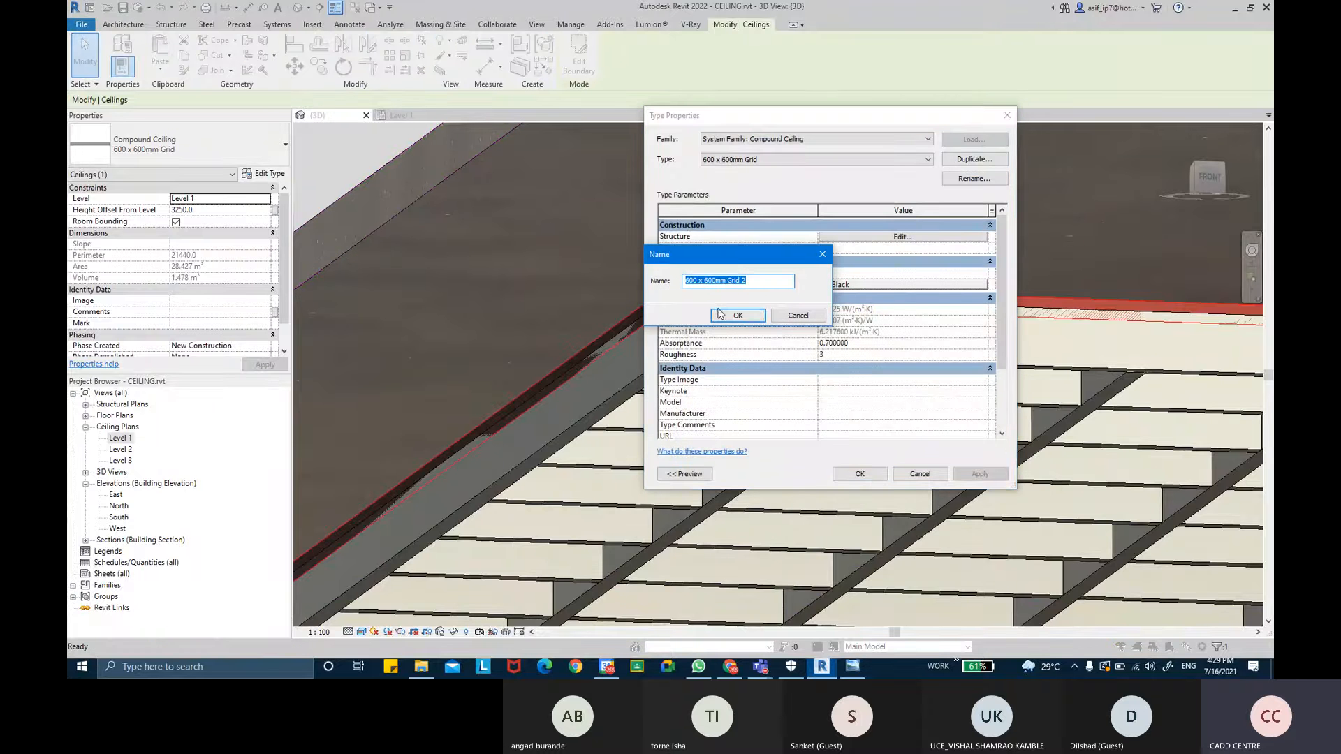
left_click(719, 313)
- Edit the new ceiling type's structure: move the Ceiling Tile 600 x 600 finish layer up and delete the structure layer
left_click(871, 235)
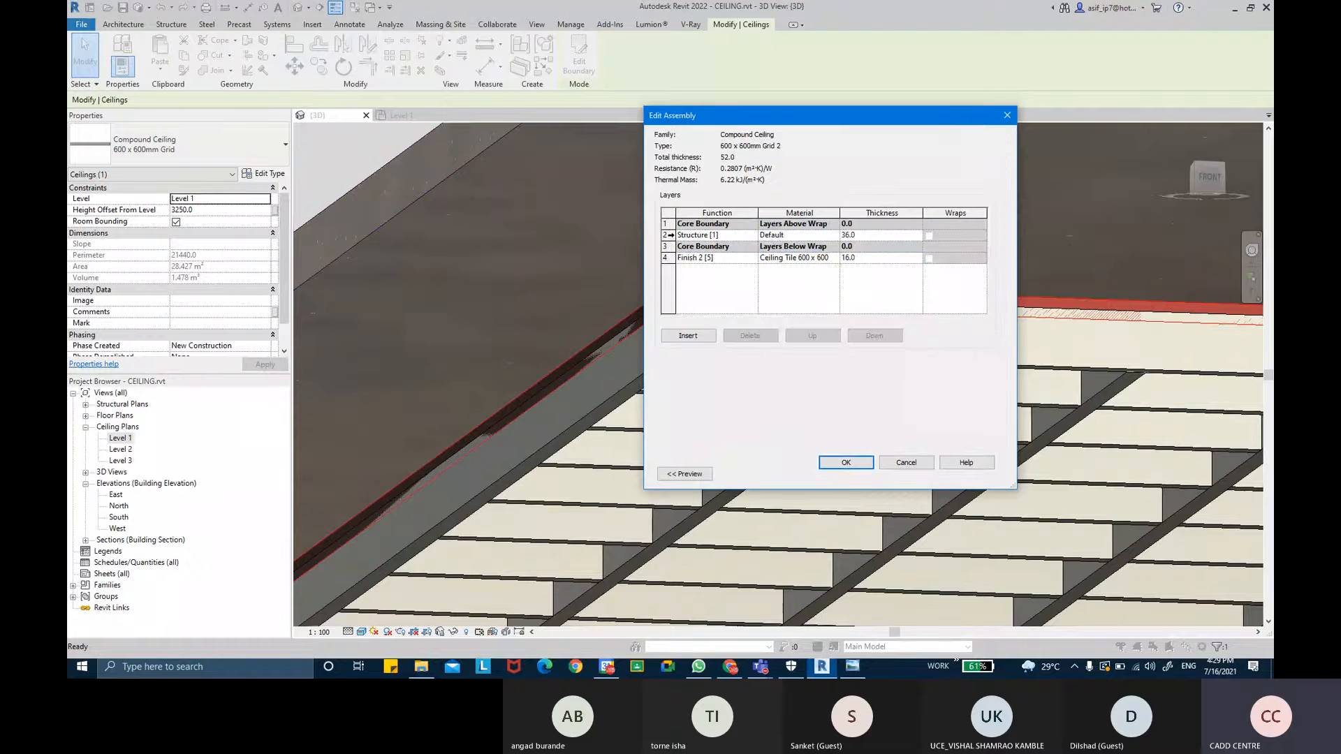
left_click(809, 236)
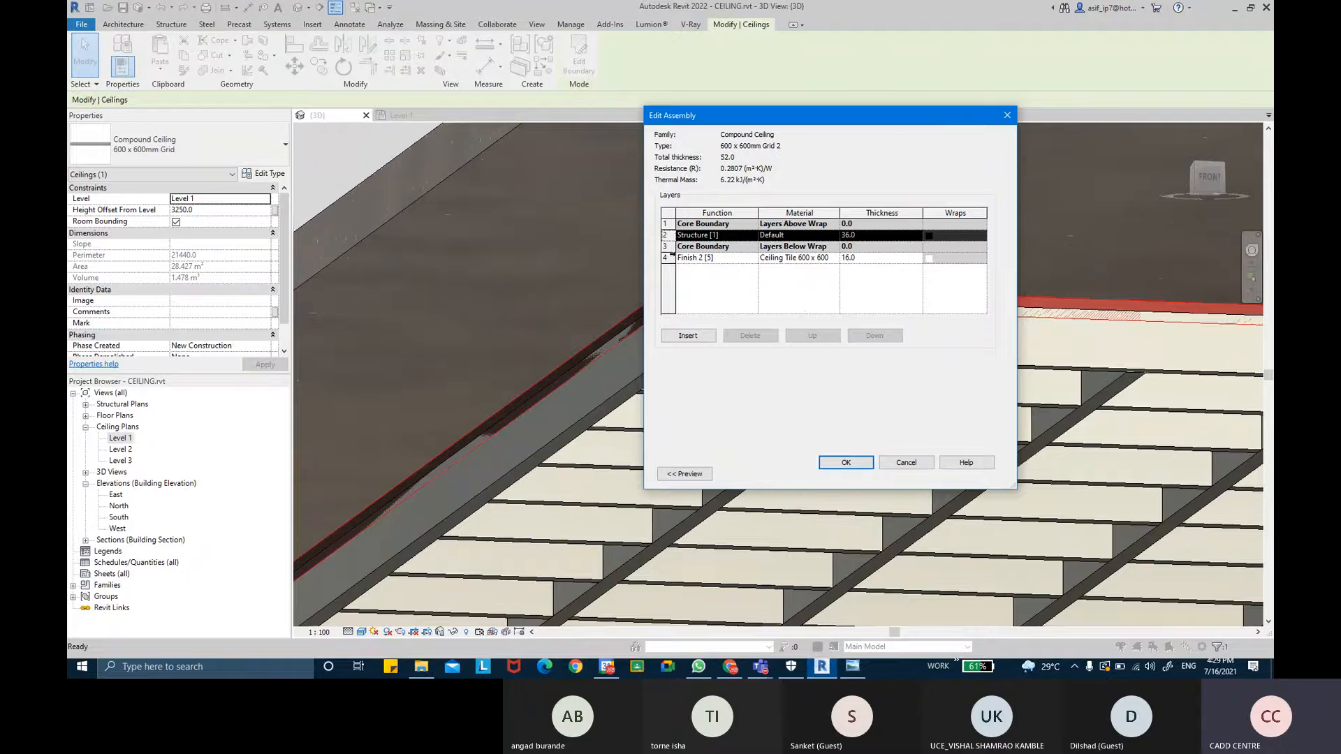
left_click(796, 258)
left_click(812, 335)
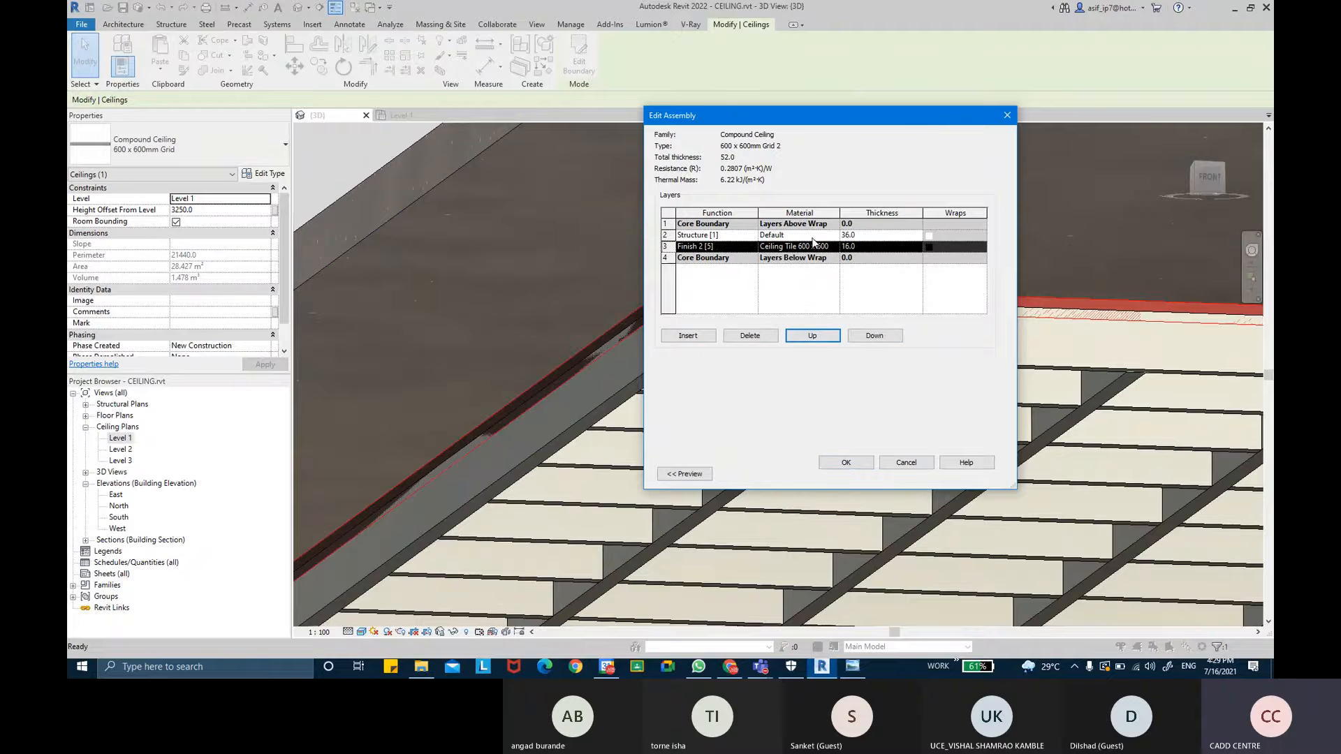
left_click(733, 235)
left_click(749, 335)
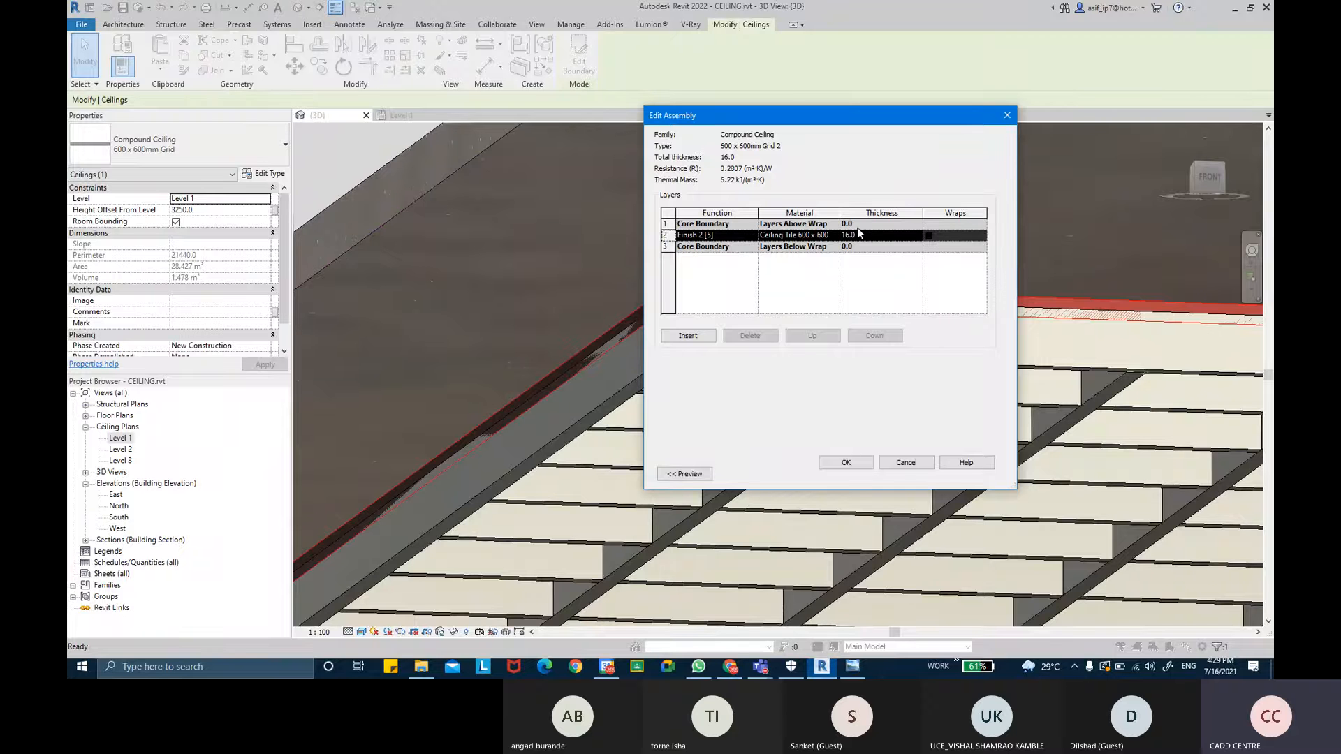
left_click(849, 463)
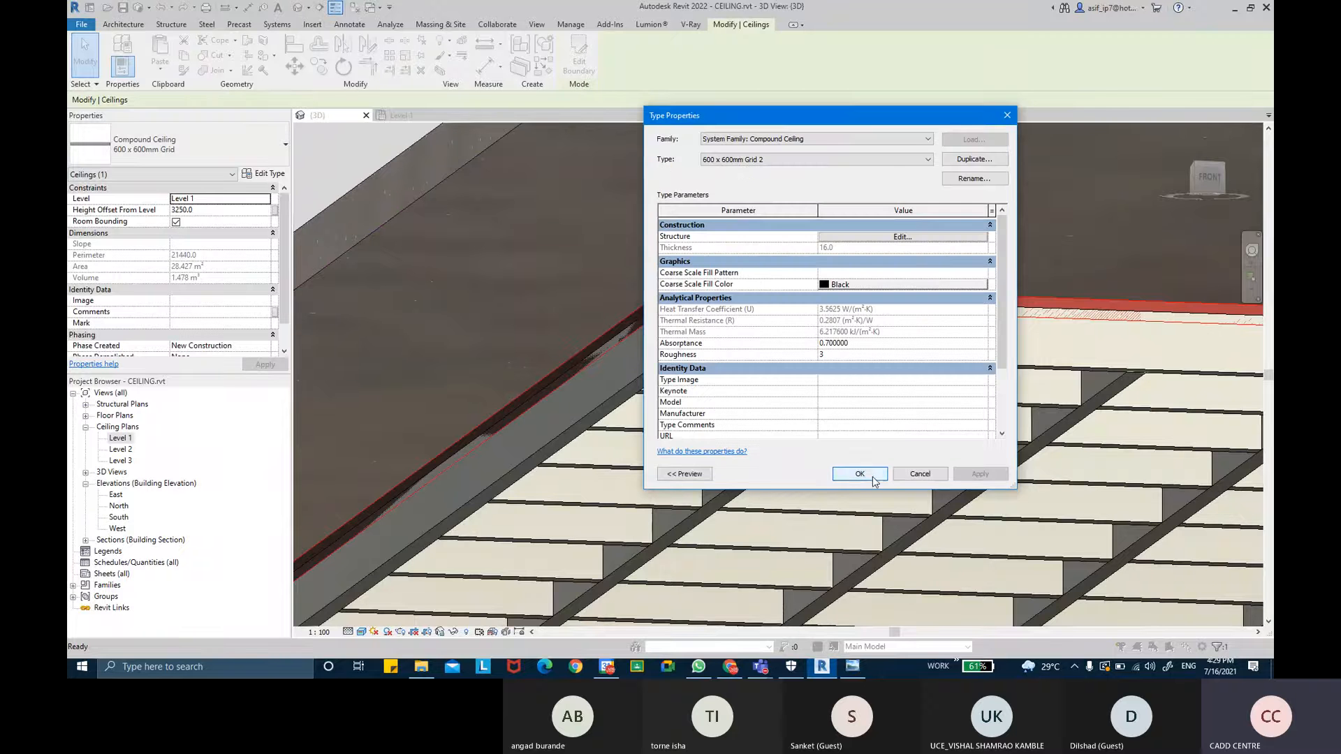
left_click(870, 477)
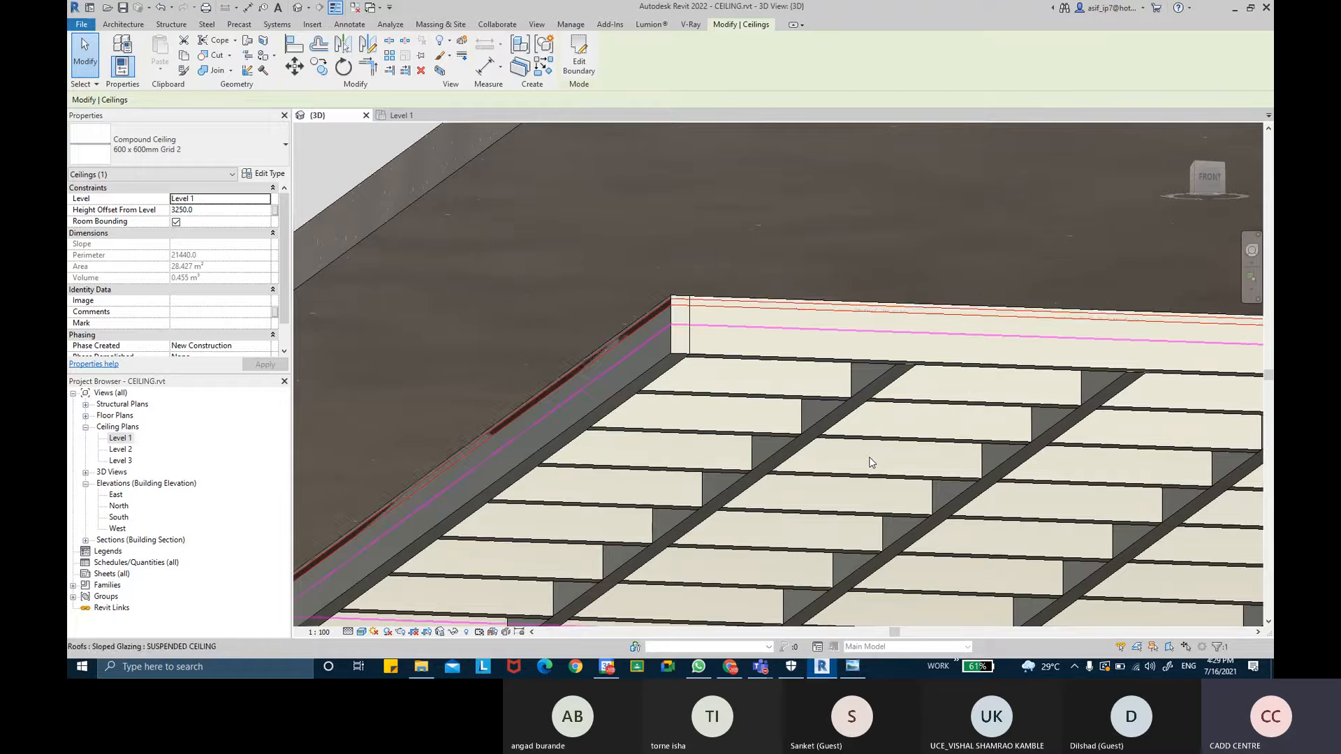
- Set the SUSPENDED CEILING sloped glazing roof's base offset from level to 3250 and apply
left_click(681, 312)
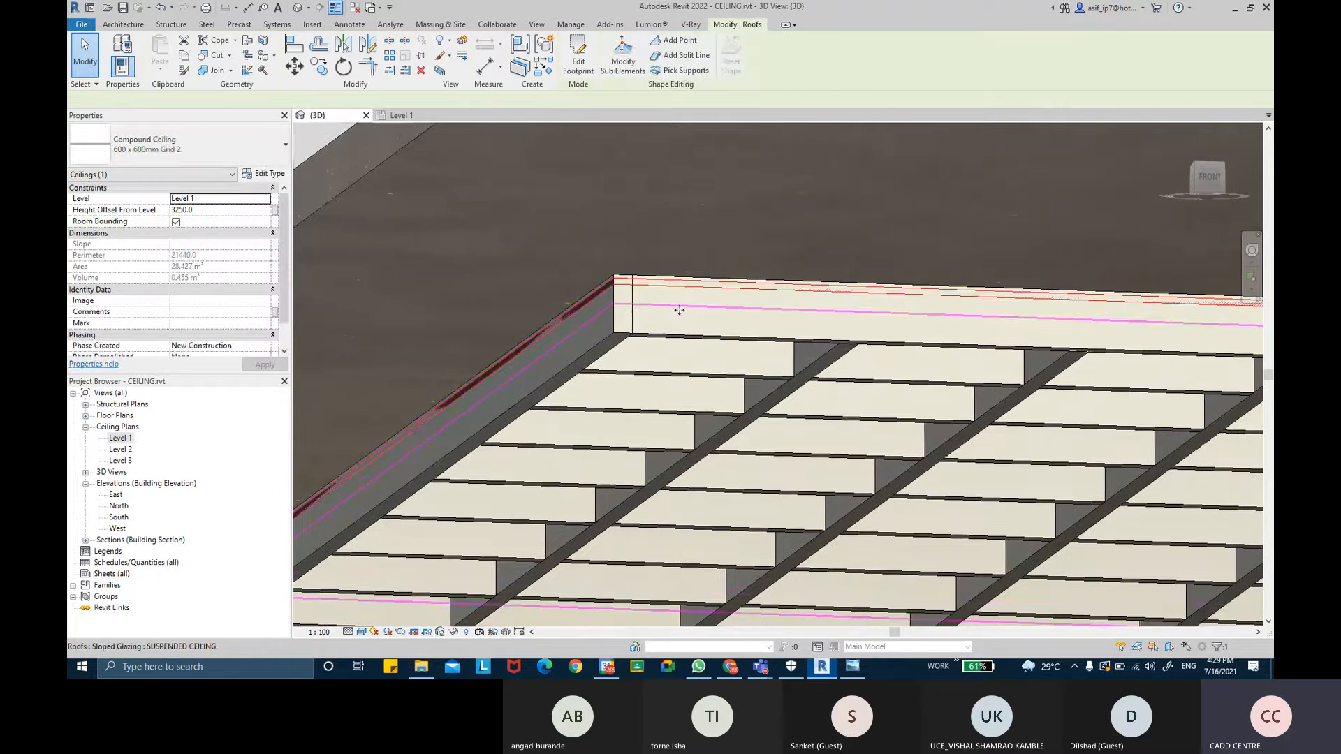
left_click(209, 234)
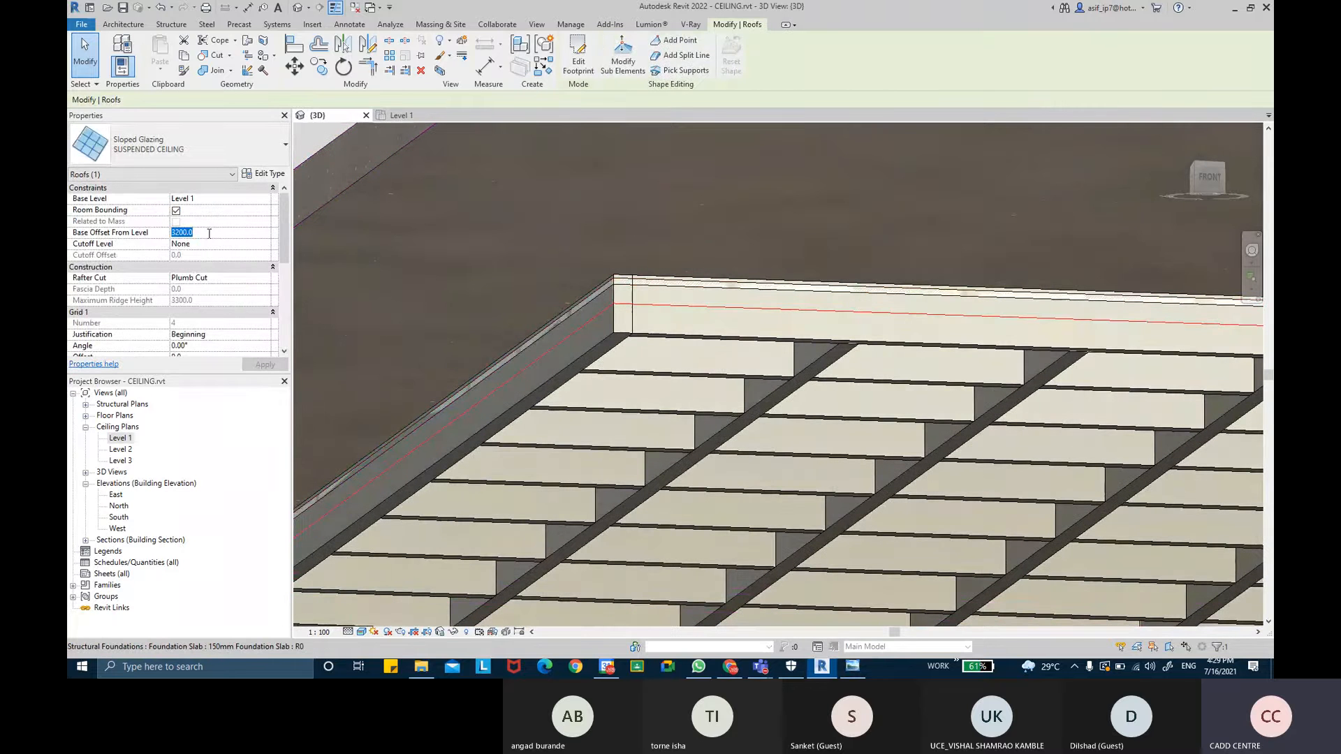
type("3250")
key("Return")
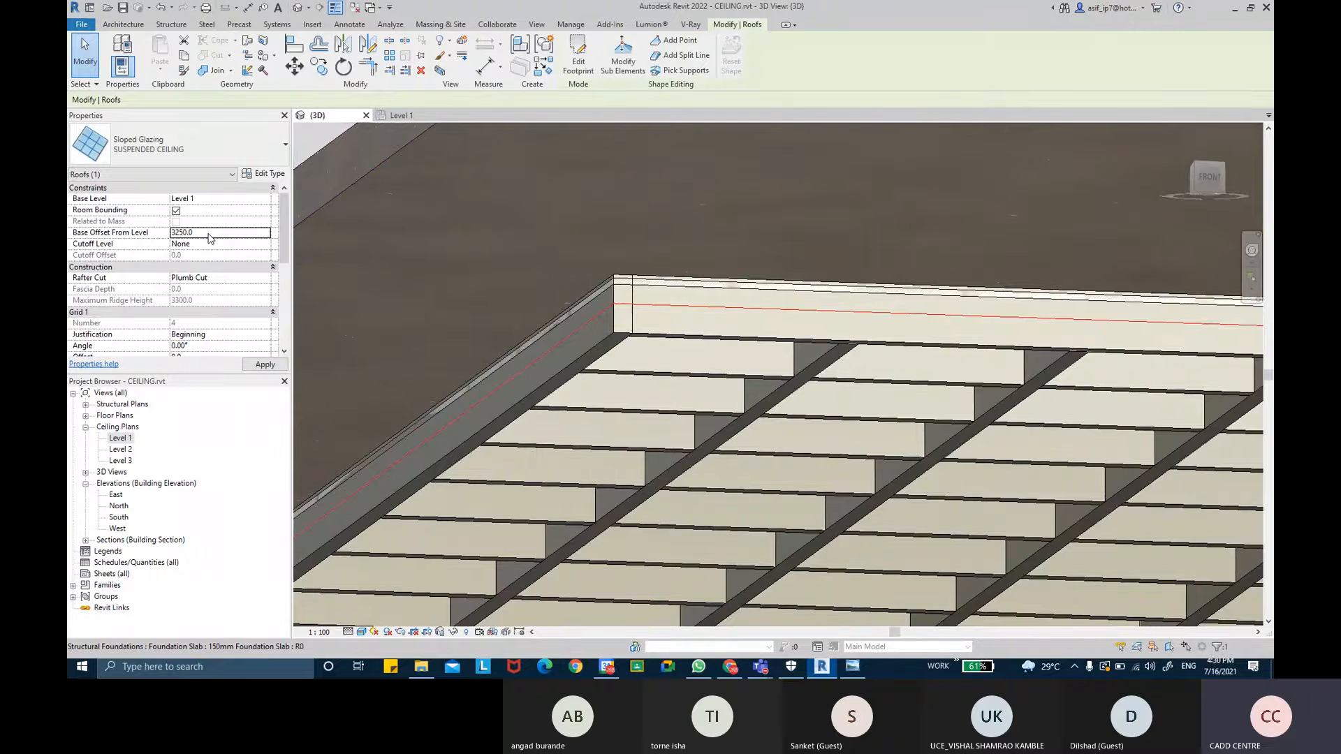
left_click(263, 365)
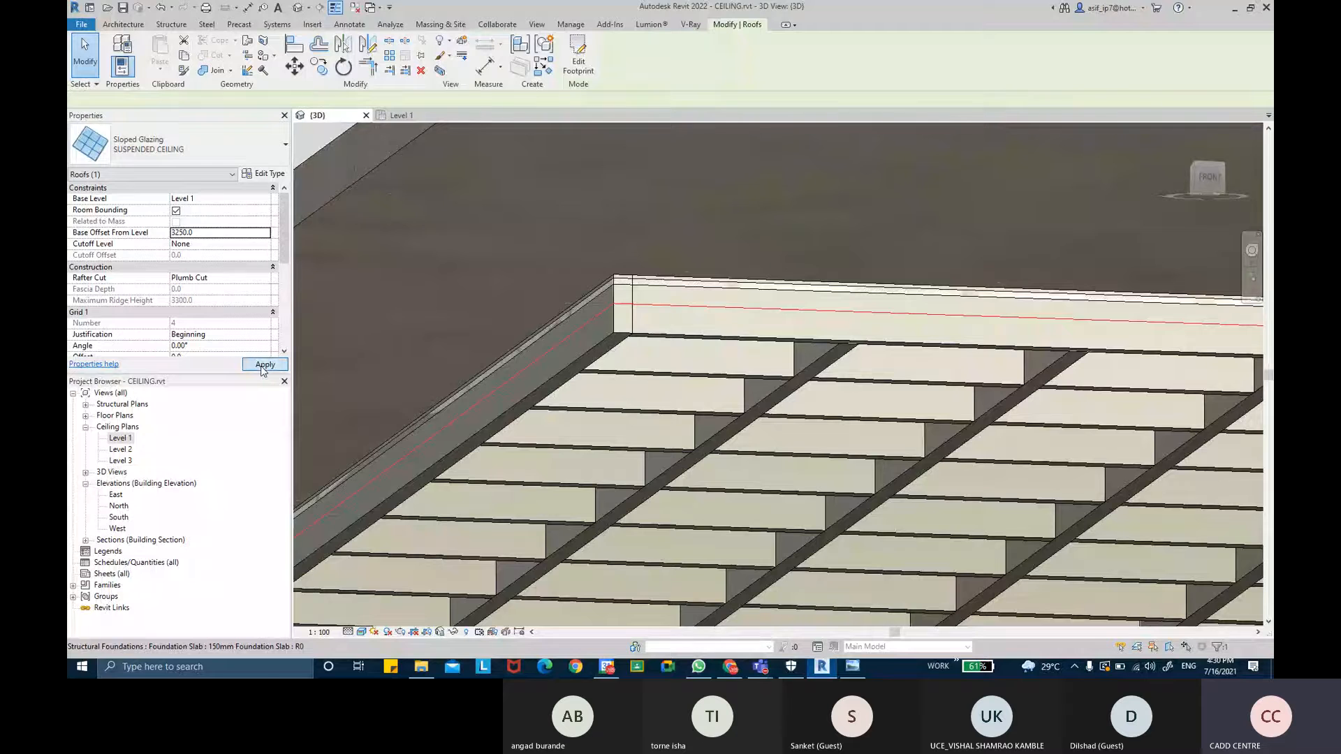
- Open the Section 2 building section view
left_click(237, 234)
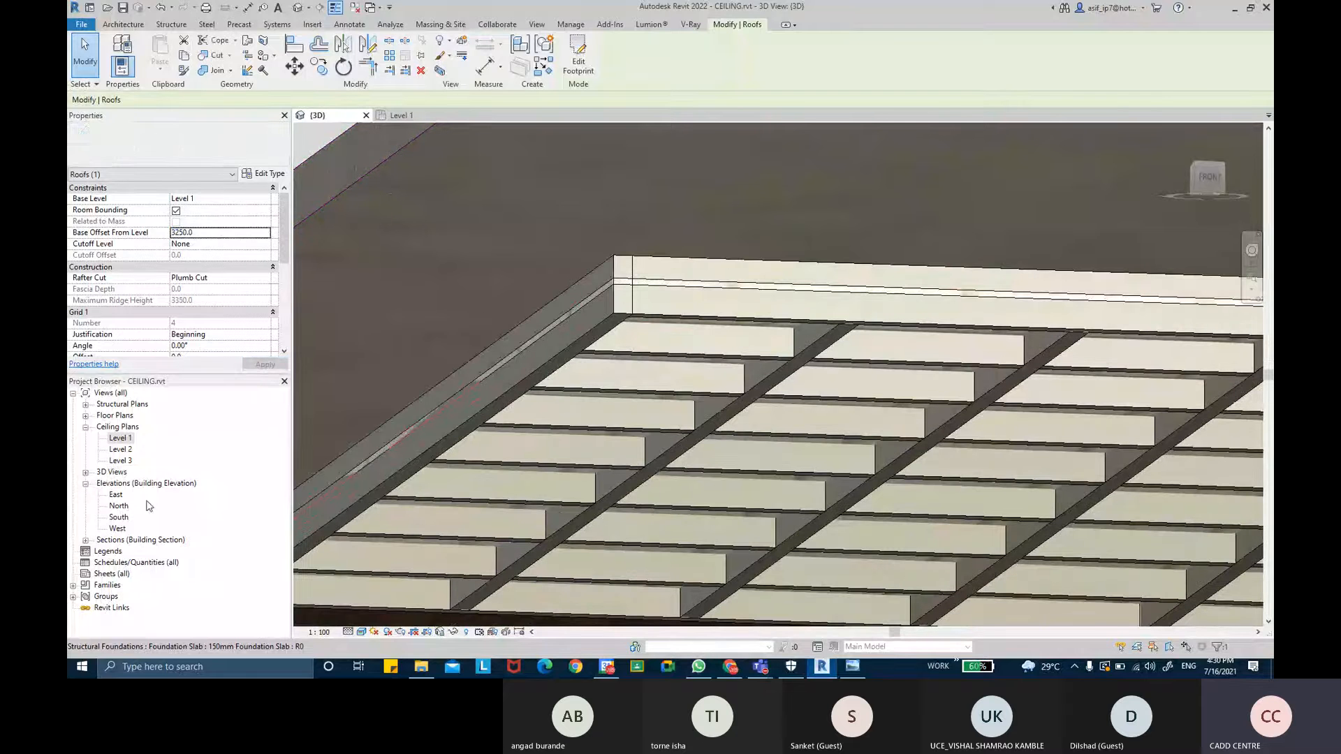
left_click(86, 540)
left_click(112, 563)
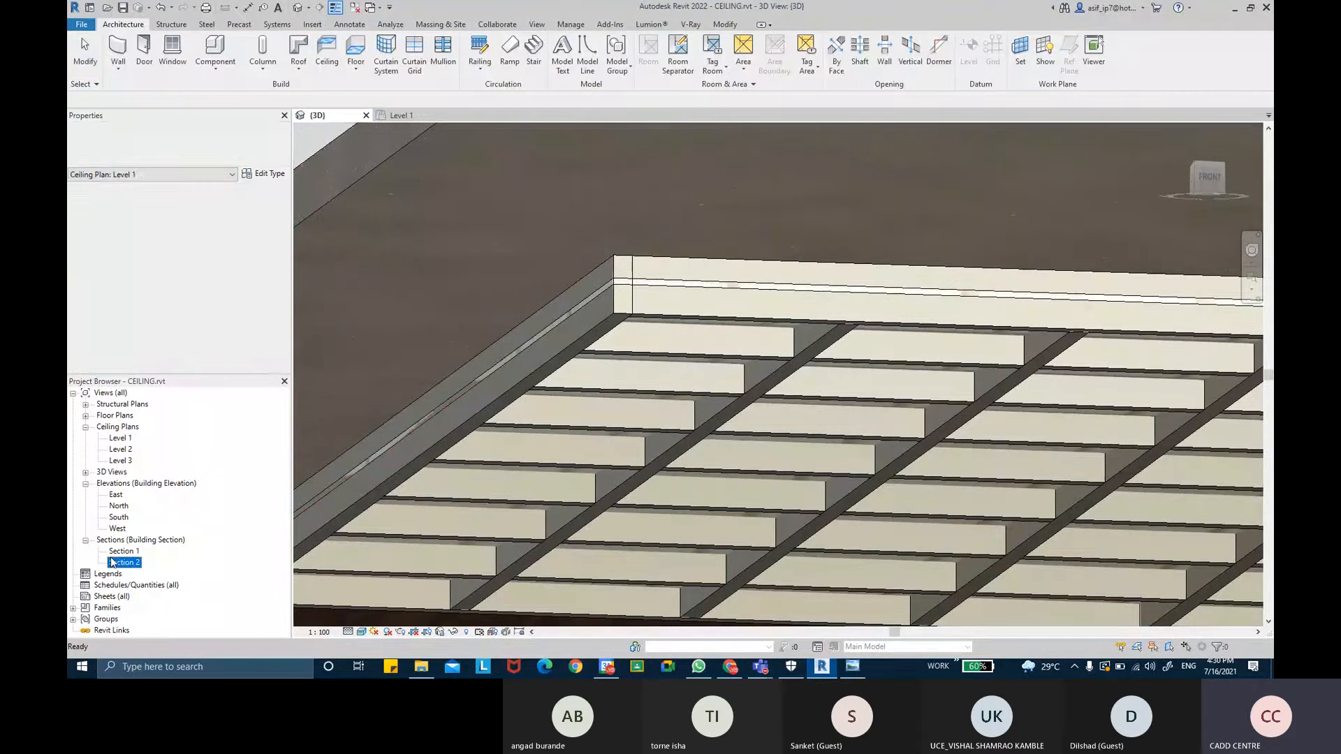
double_click(112, 562)
- Move the SUSPENDED CEILING roof upward in the section to a base offset of about 3344 mm
scroll(585, 447, "up", 8)
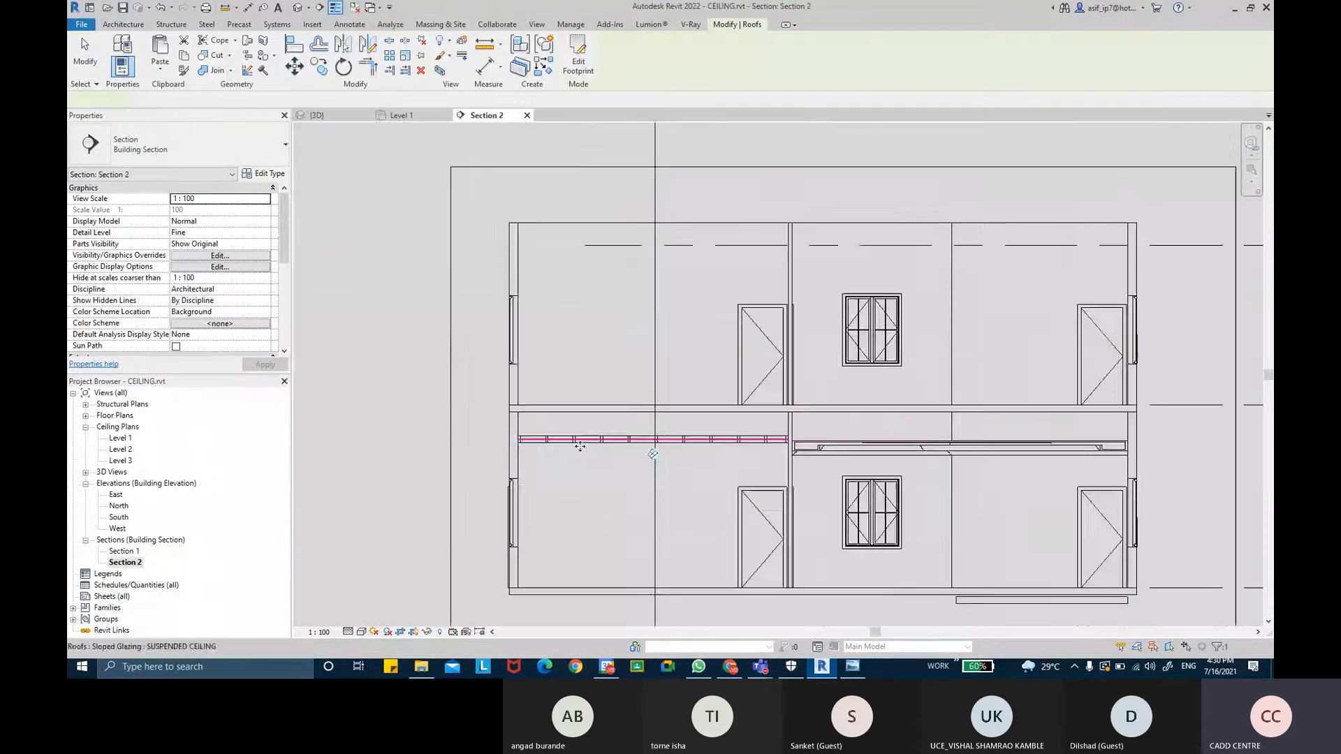
middle_click_drag(515, 449, 740, 407)
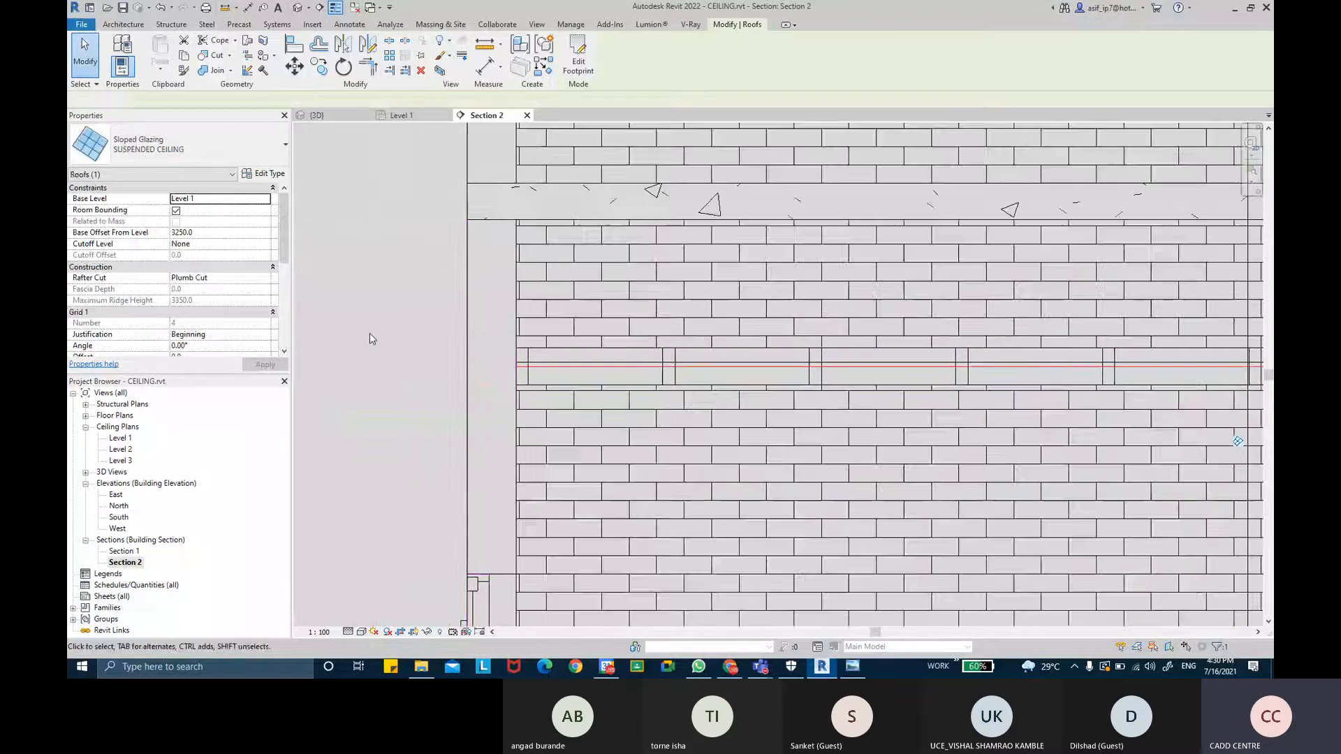
left_click(371, 333)
scroll(566, 381, "up", 4)
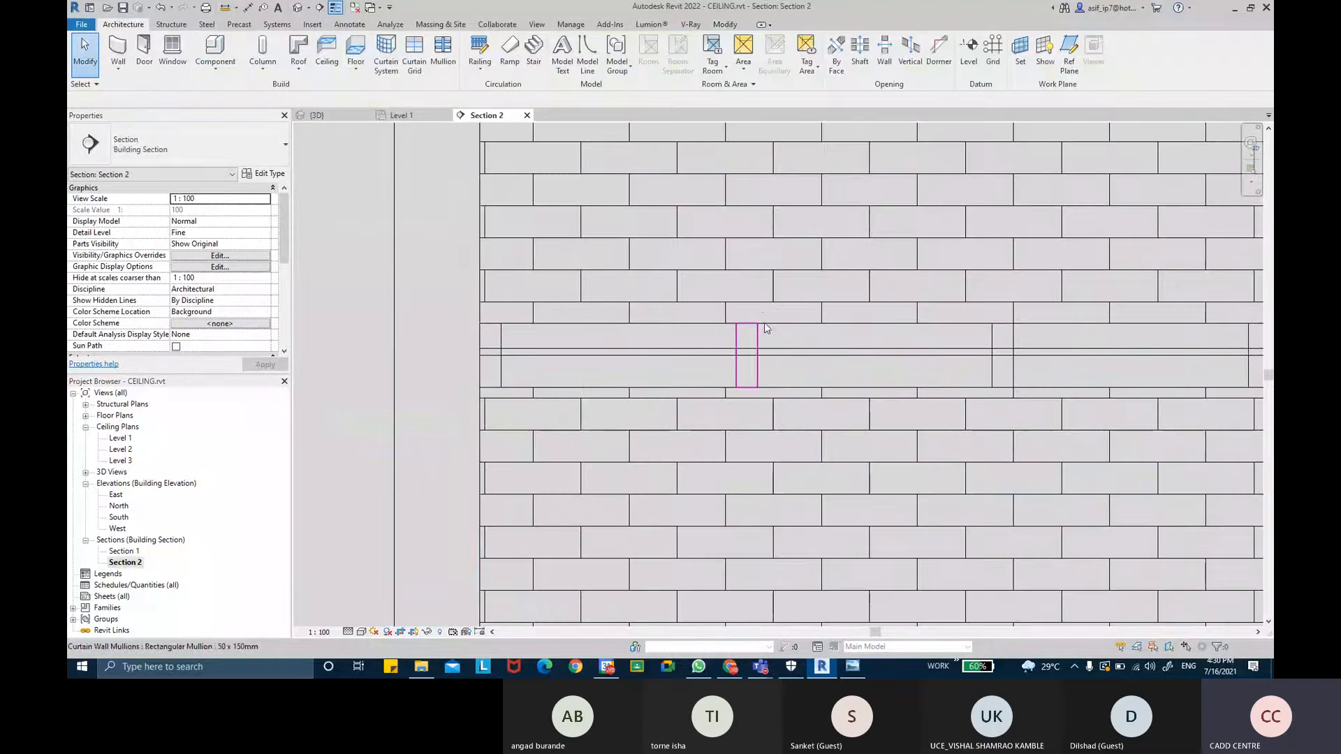
left_click(721, 324)
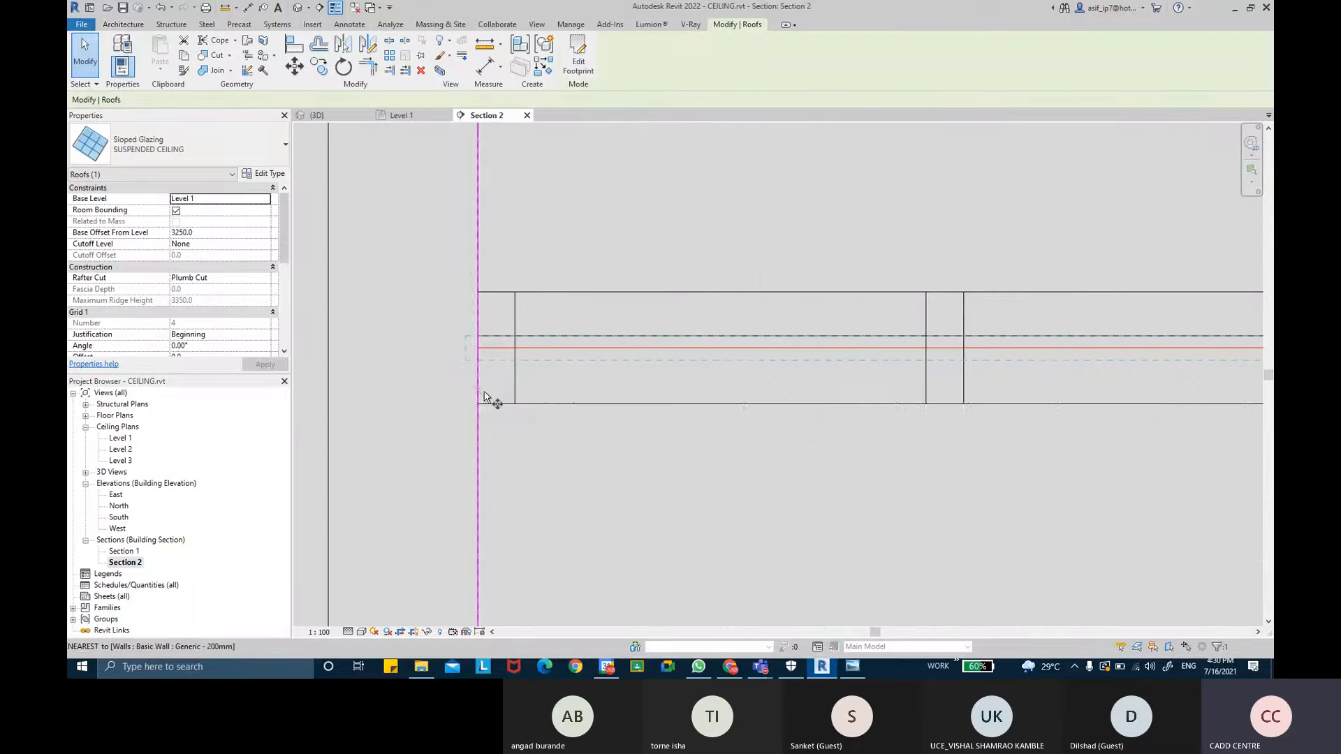
key("m")
key("v")
left_click(479, 404)
left_click(479, 336)
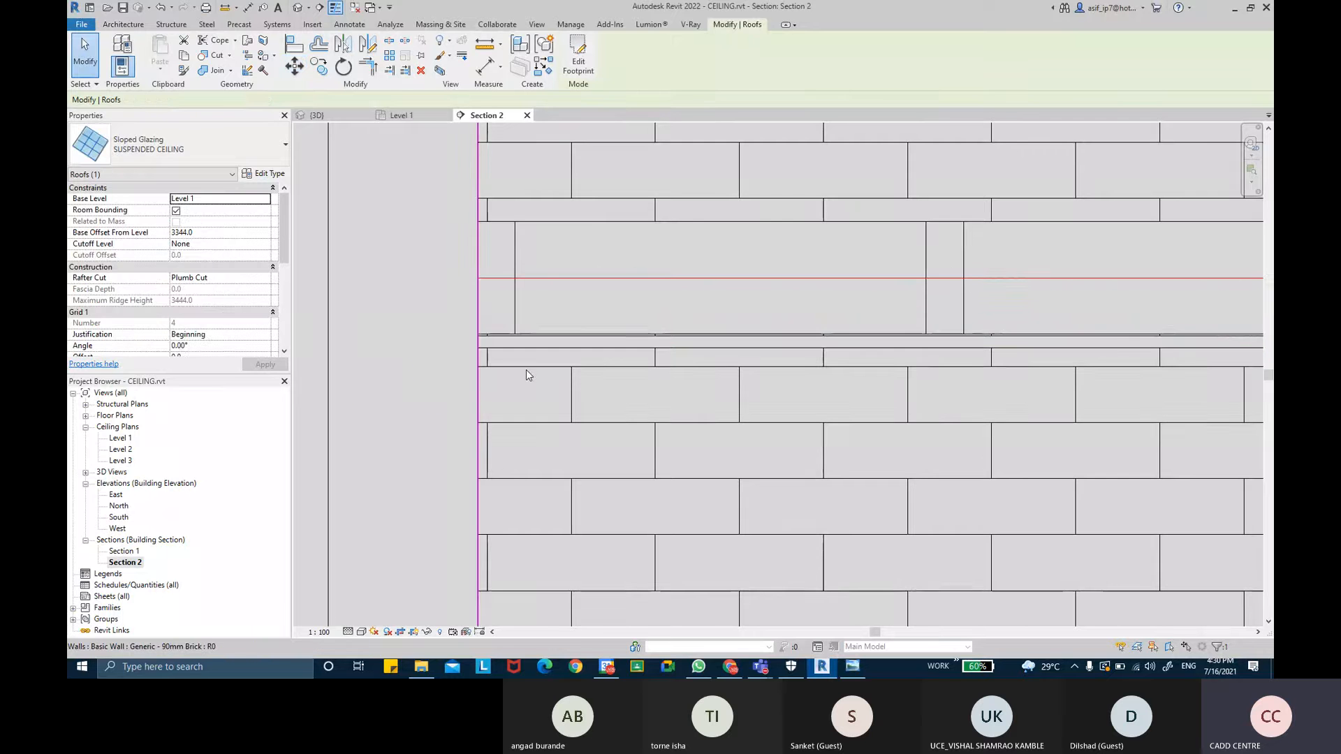
- Move the roof again, snapping to the ceiling's endpoint, to a base offset of about 3341 mm
scroll(493, 310, "up", 3)
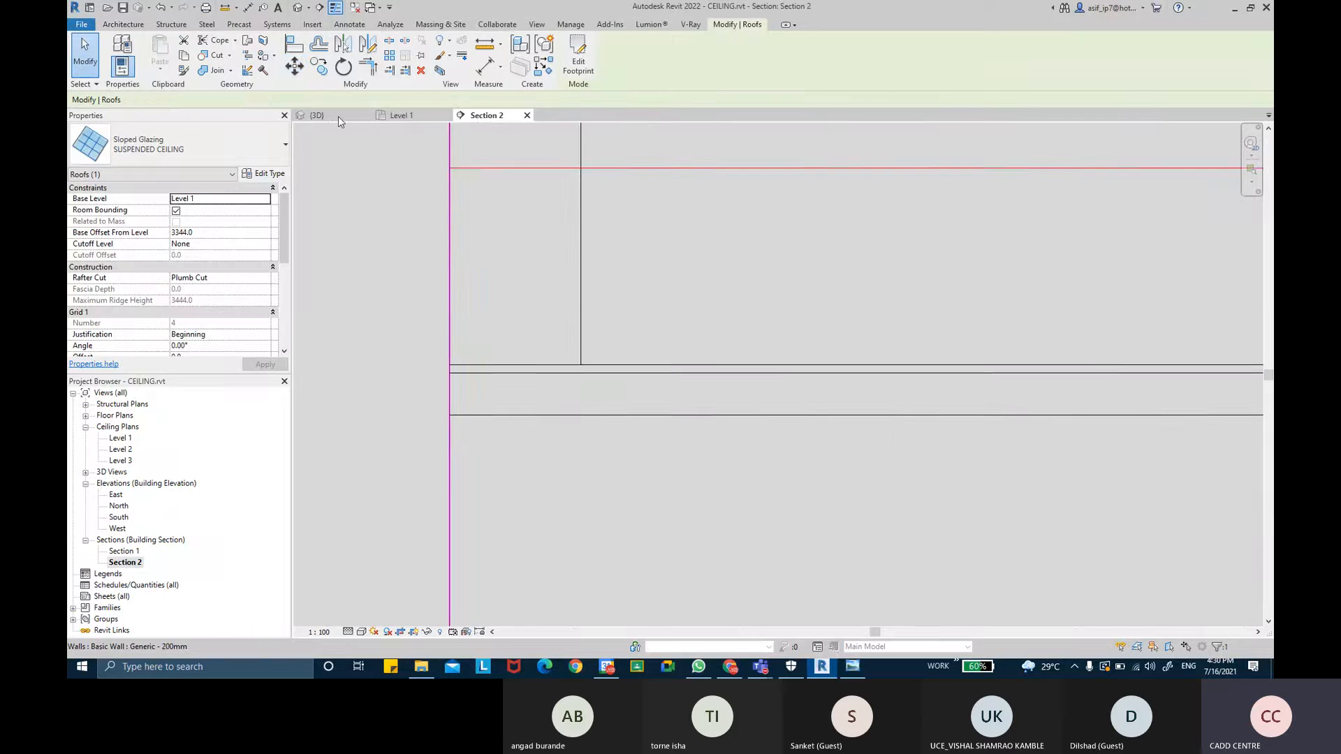
scroll(508, 382, "up", 2)
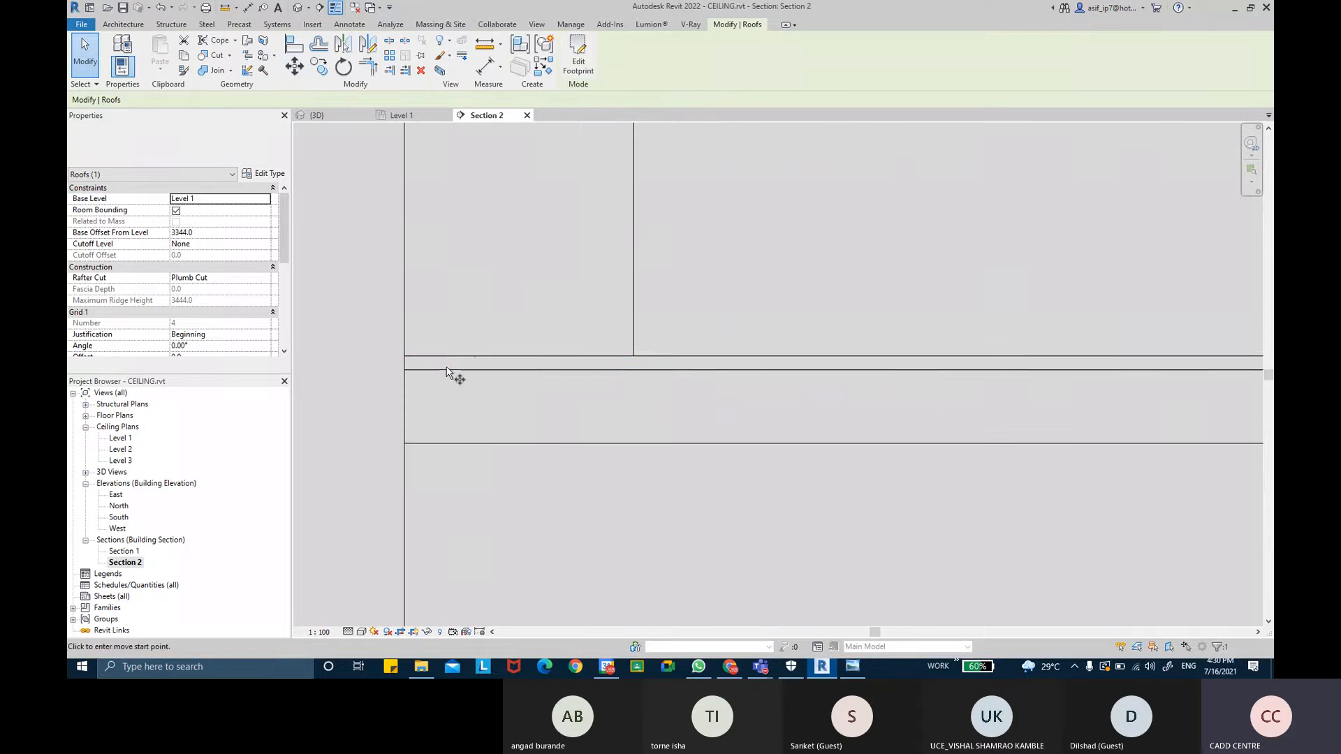
key("m")
key("v")
left_click(405, 357)
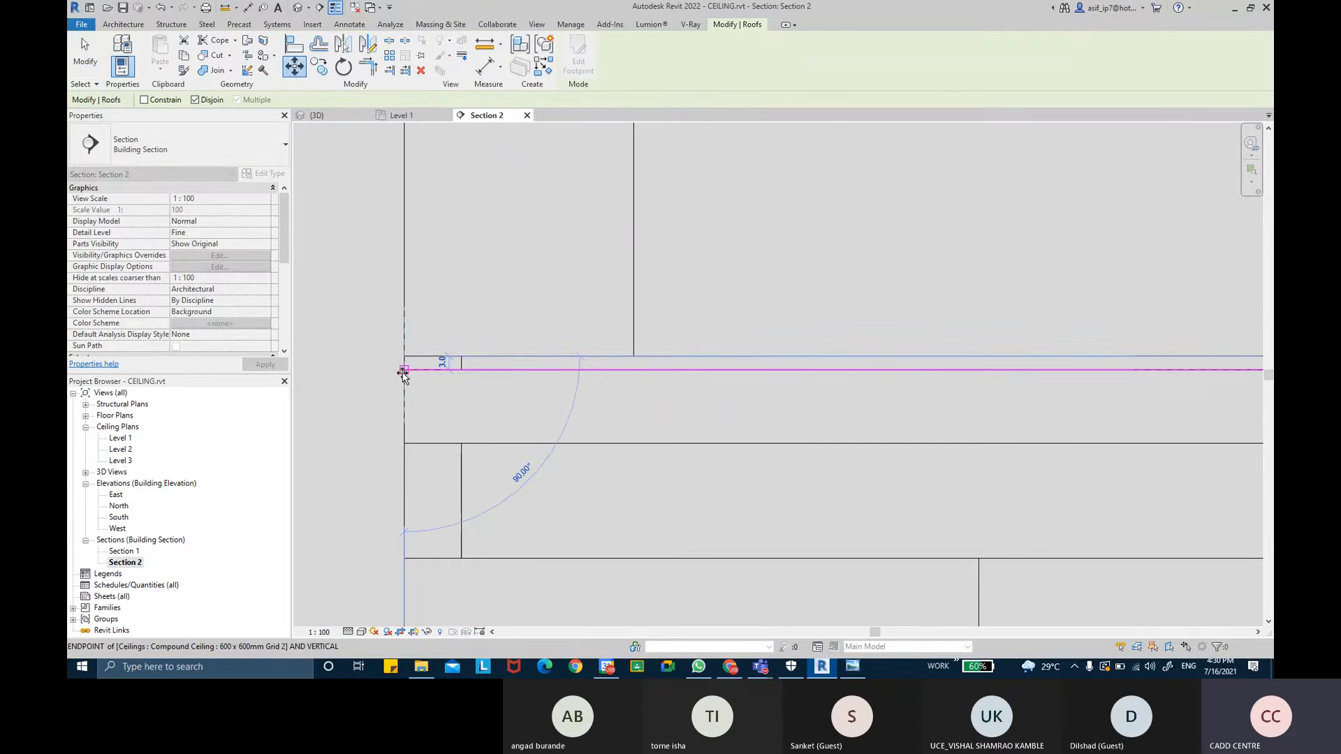
scroll(413, 396, "down", 6)
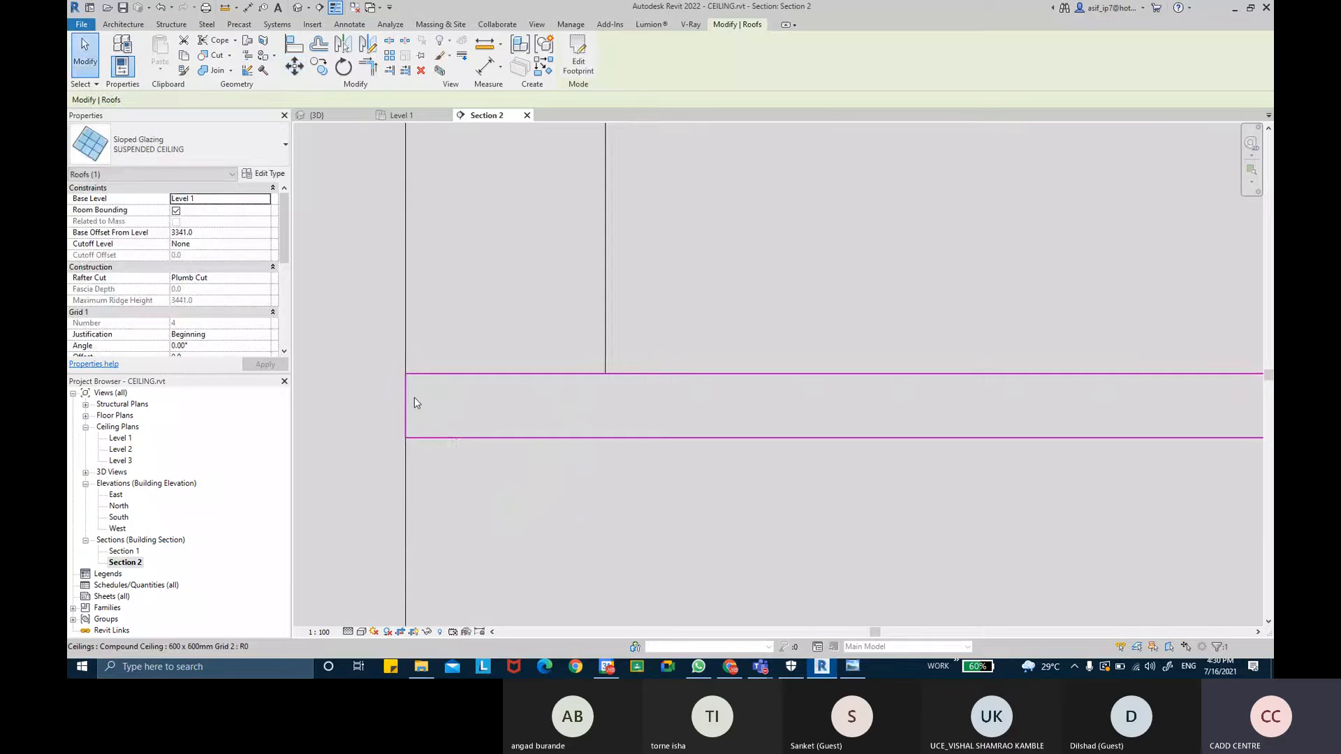
- Inspect the ceiling and mullion framing in the section and in the 3D view
middle_click_drag(434, 395, 474, 394)
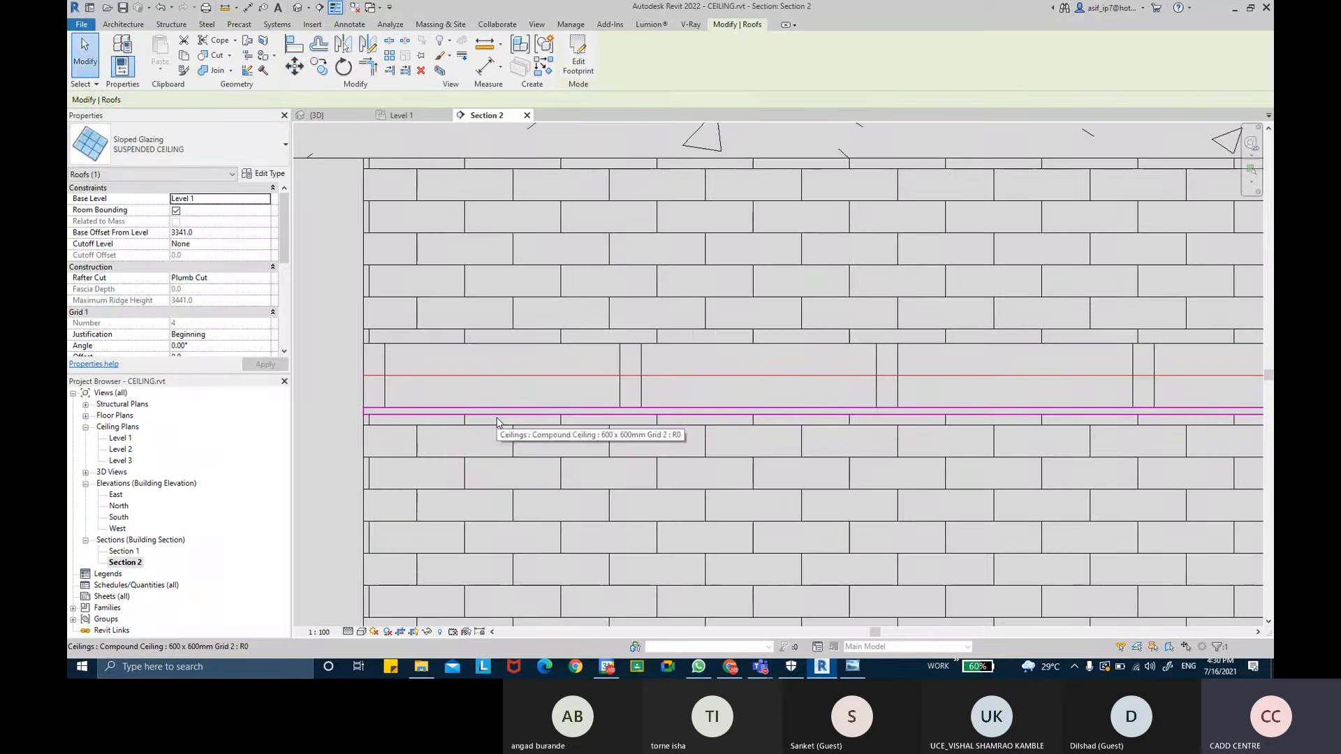
left_click(497, 420)
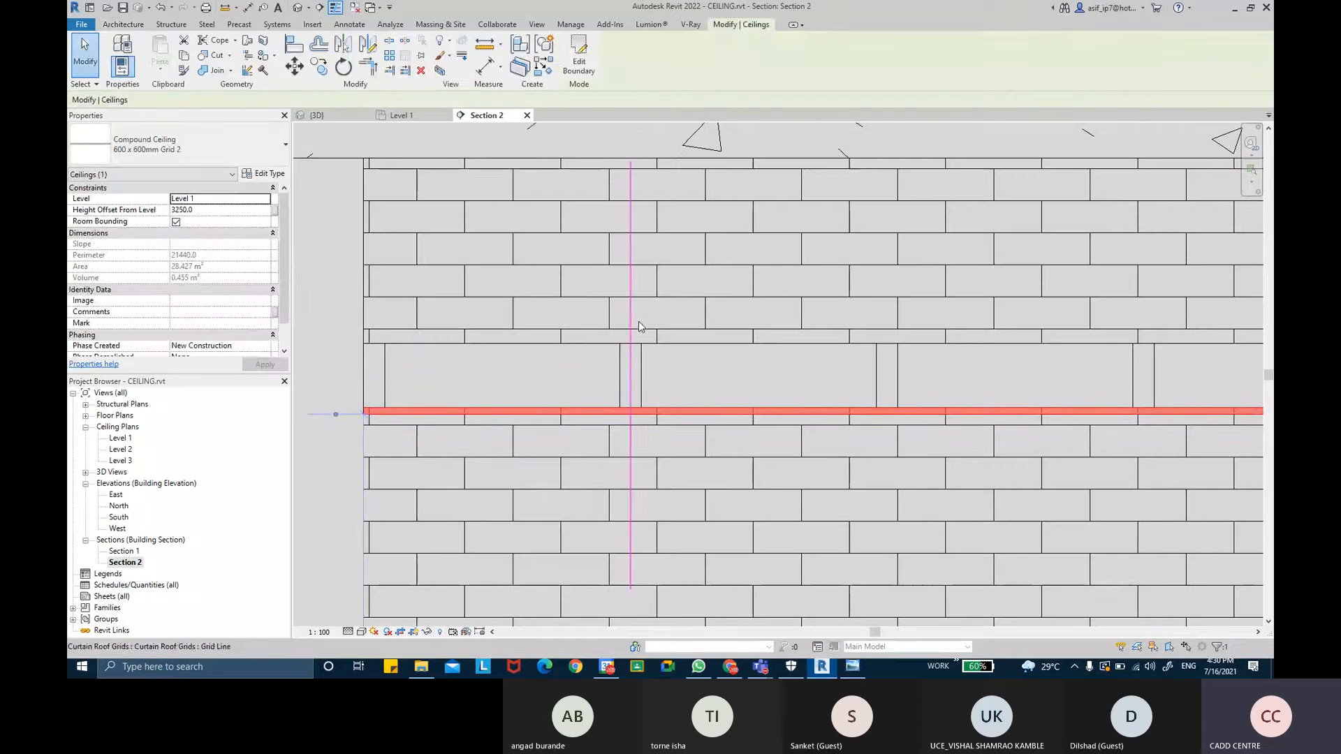
scroll(618, 316, "up", 4)
scroll(569, 315, "down", 4)
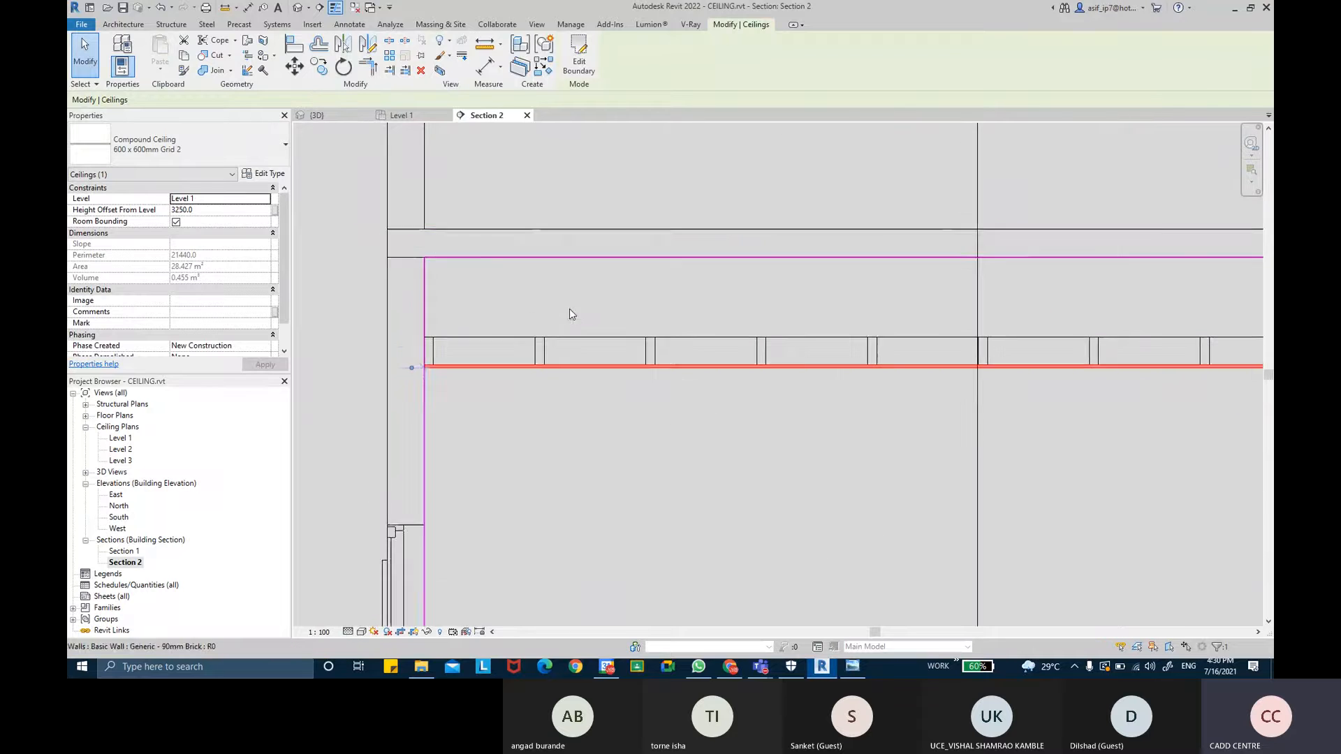
scroll(566, 301, "down", 2)
key("Escape")
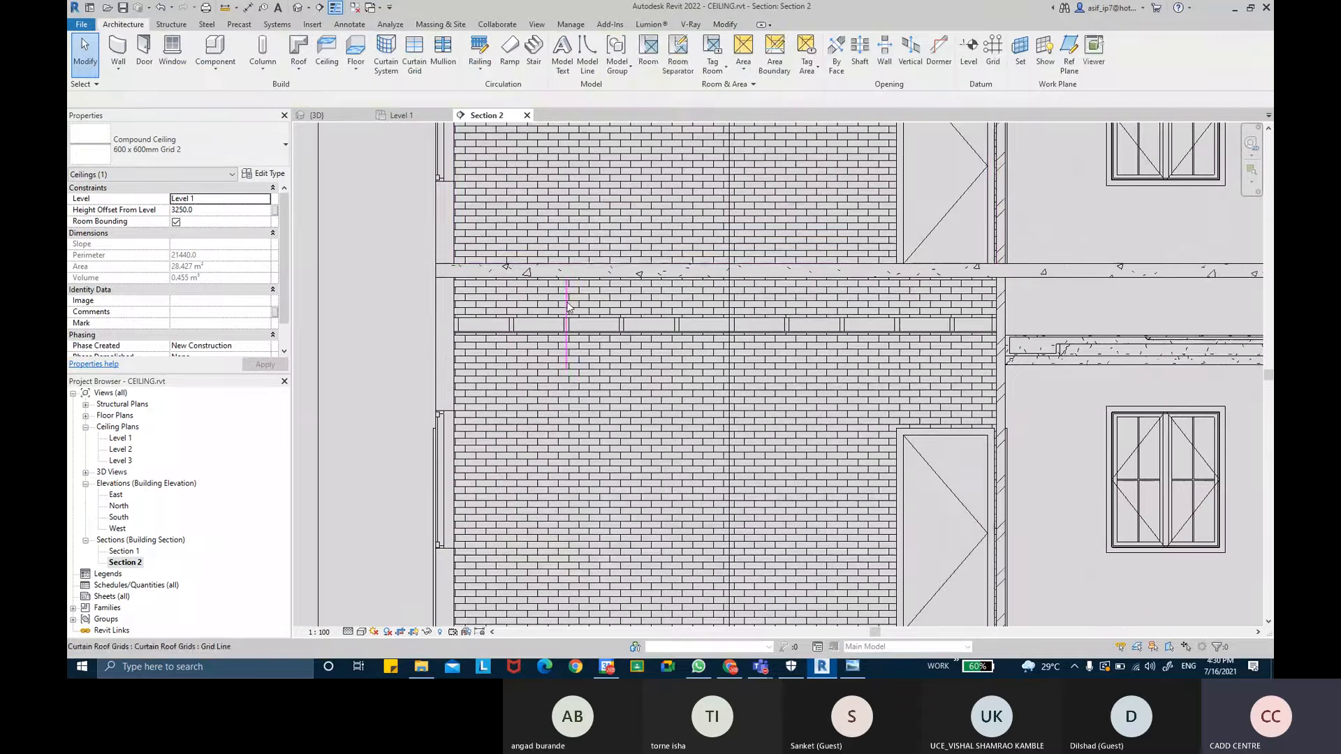
left_click(343, 119)
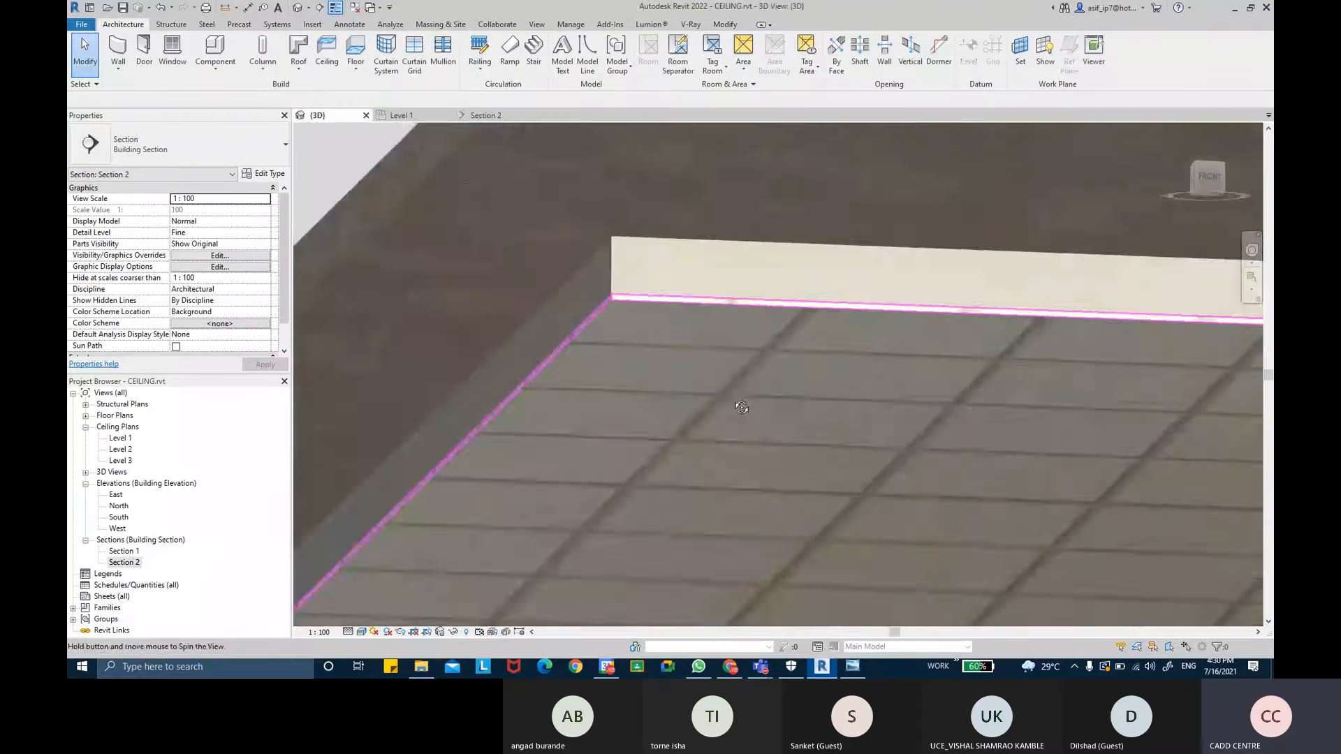
middle_click_drag(760, 251, 737, 367, "shift")
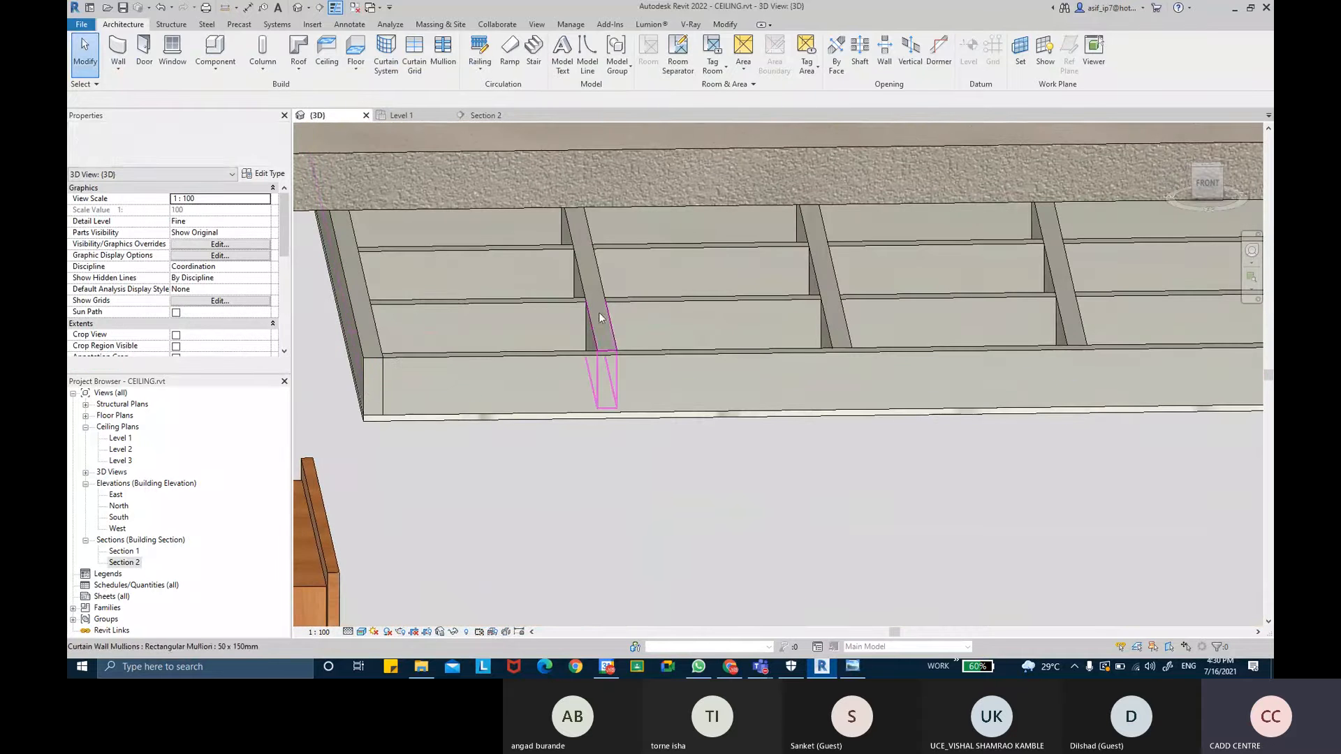
- Examine the suspended ceiling framing in the 3D view and the installation reference image of the main runner and hanger wire
scroll(603, 333, "up", 1)
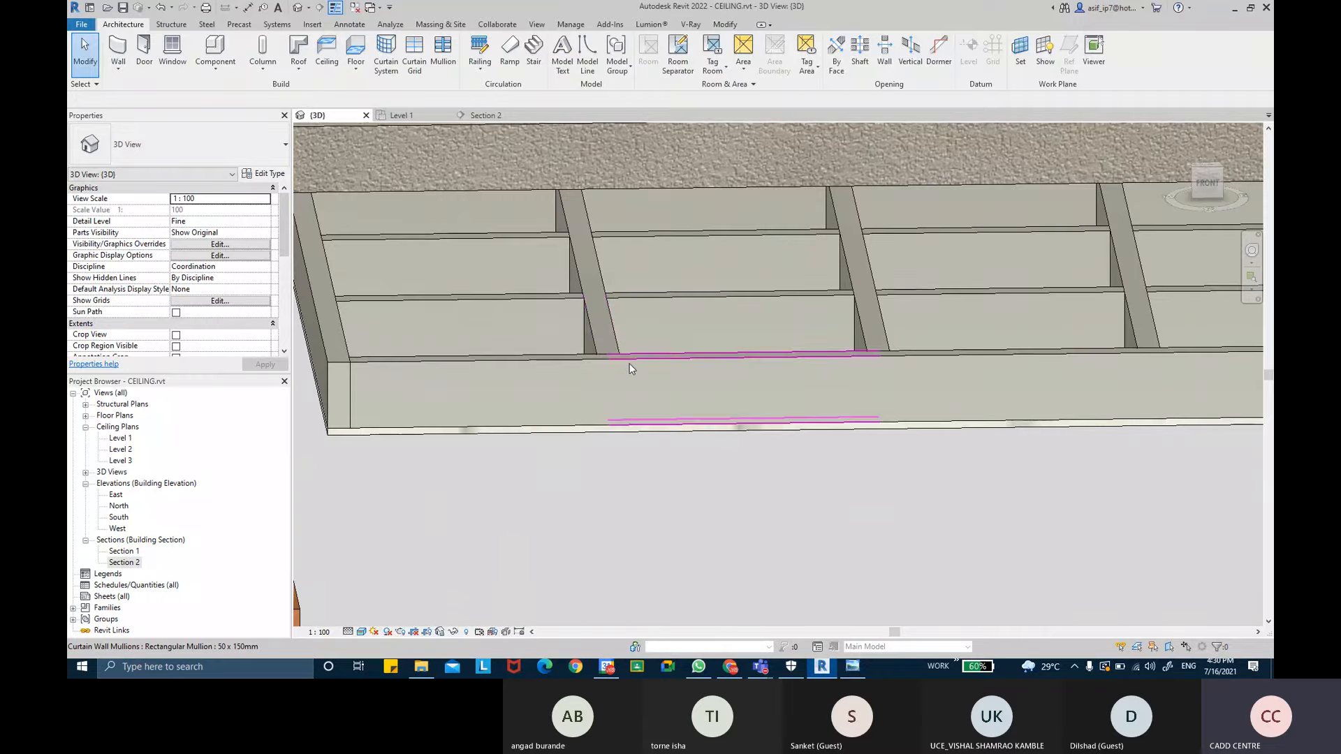
scroll(676, 371, "up", 1)
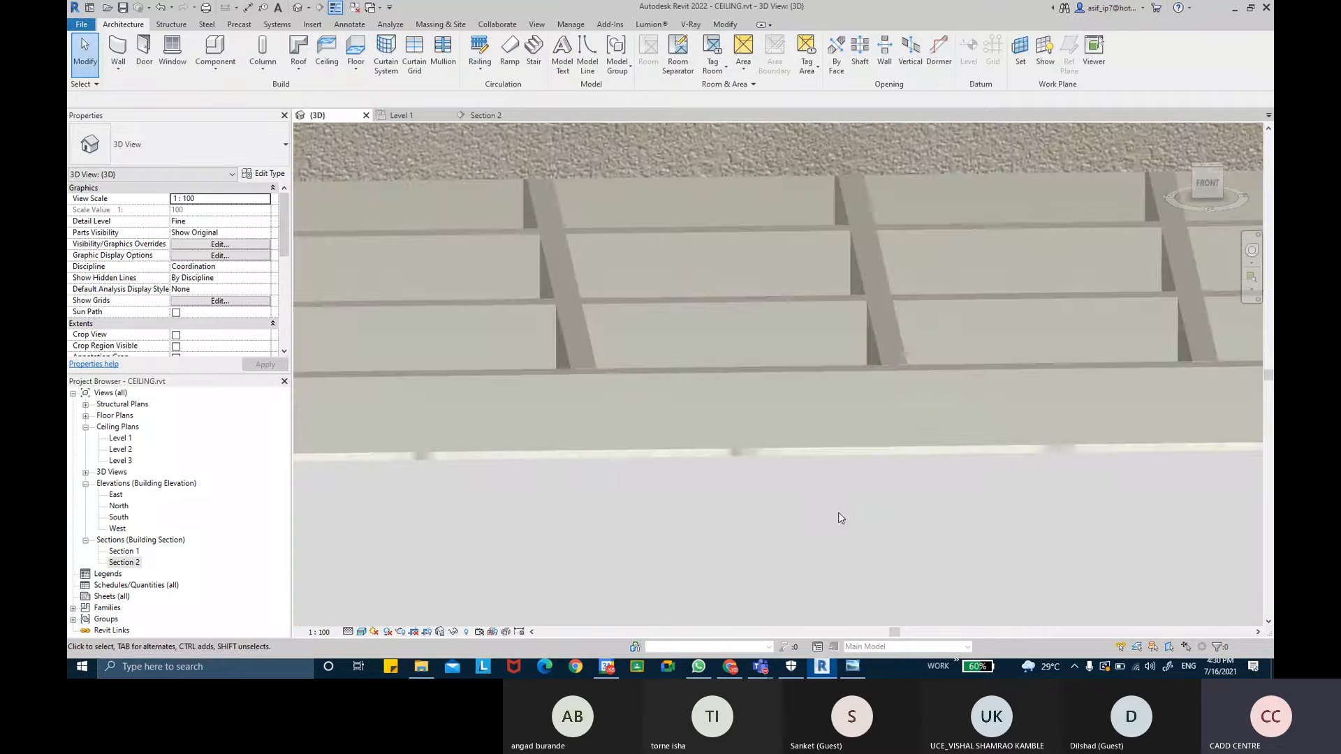
left_click(853, 664)
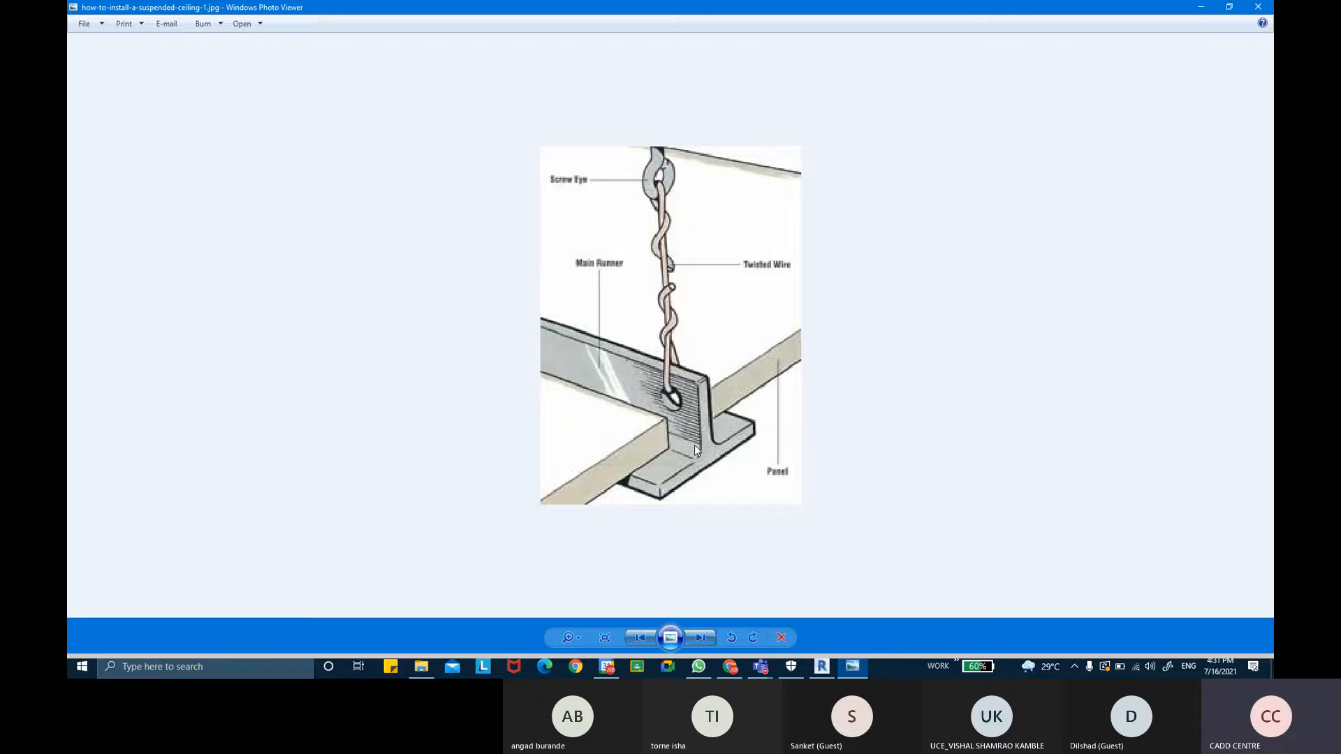
key("ctrl")
key("ctrl")
key("ctrl")
key("ctrl")
key("ctrl")
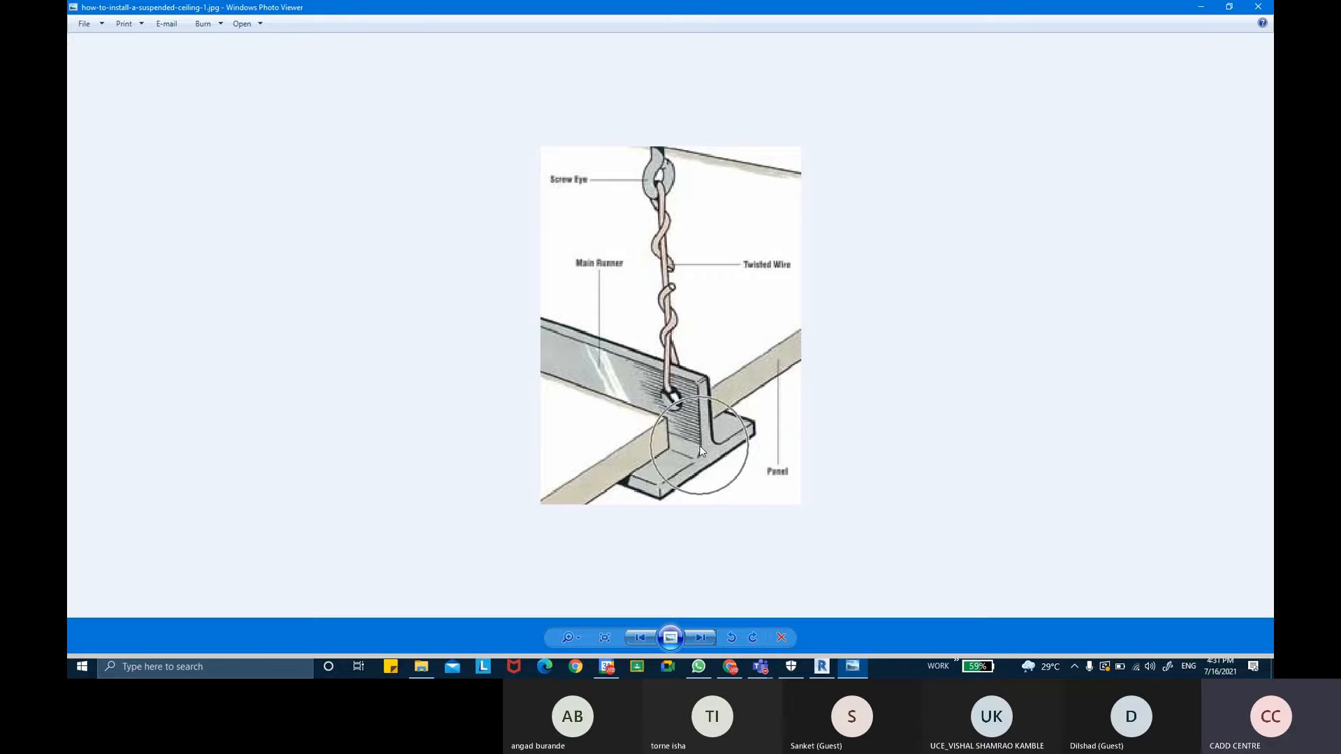
left_click(821, 667)
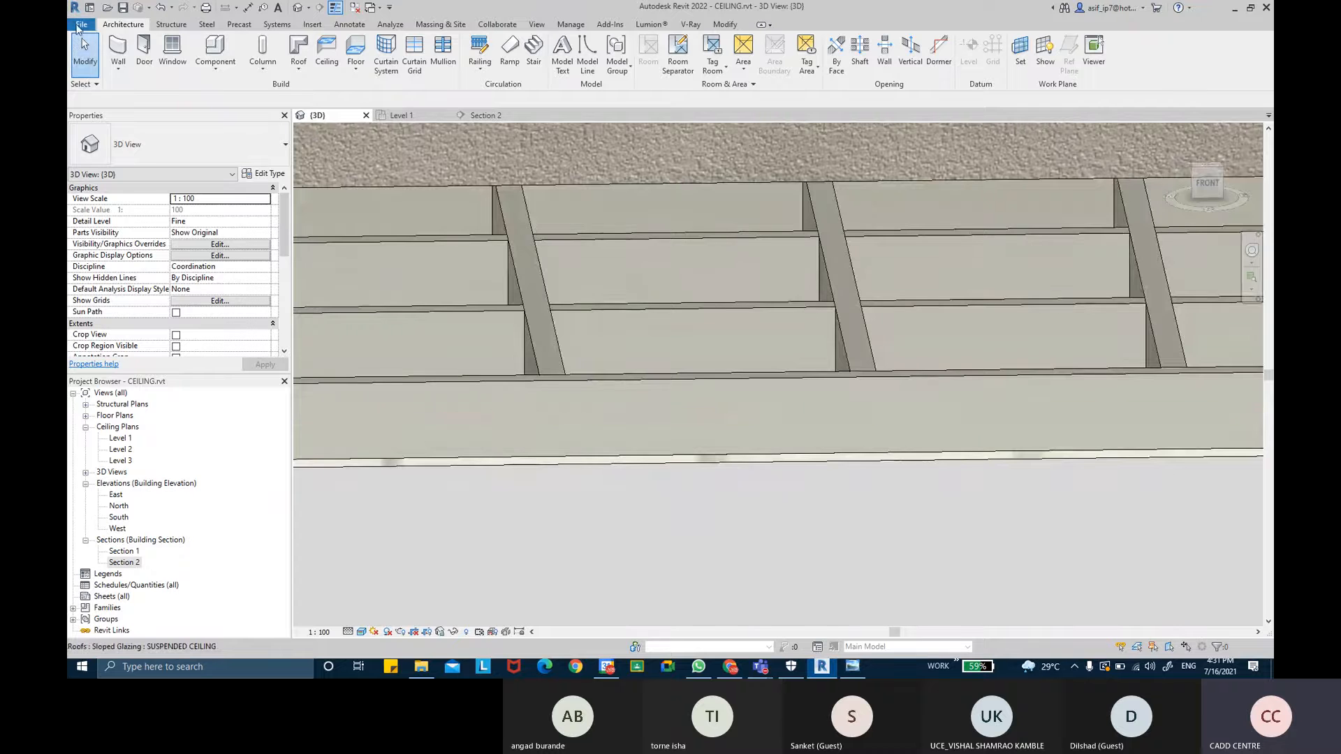
- Create a new family from the Metric Profile-Mullion.rft template
left_click(79, 28)
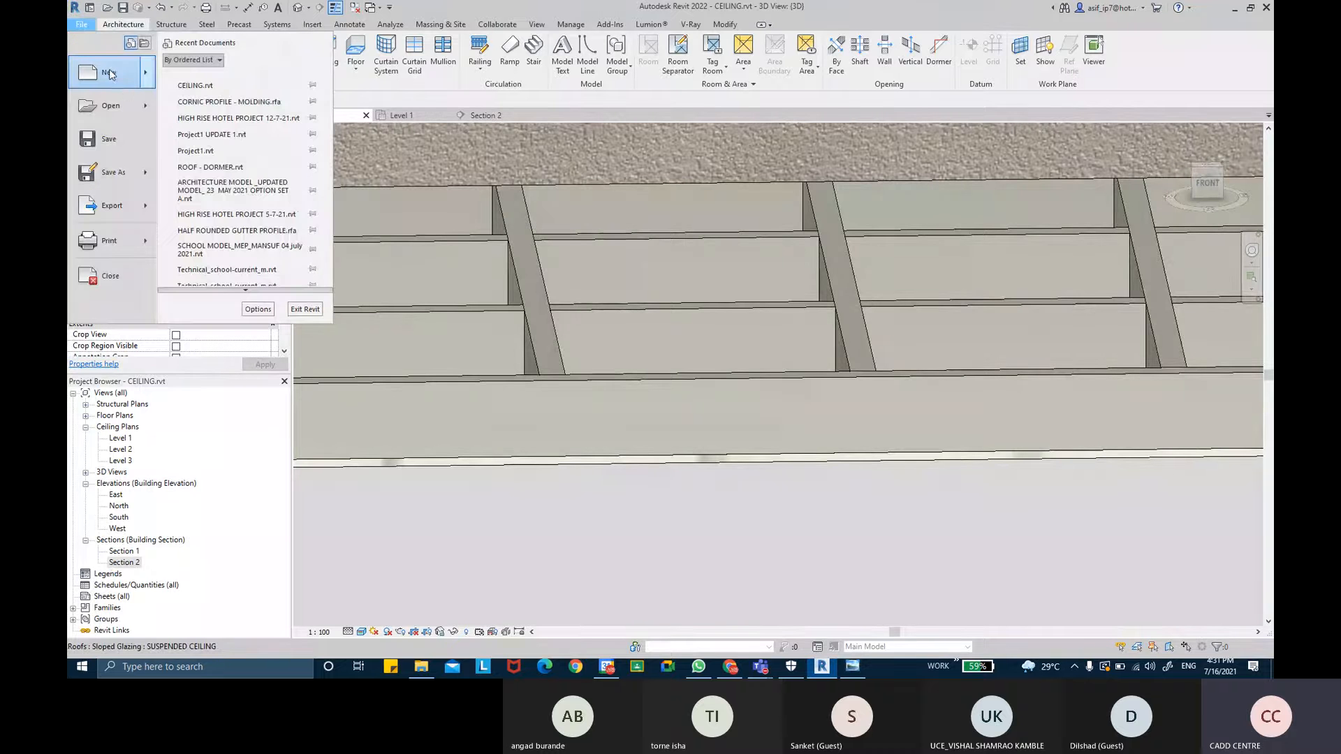
mouse_move(137, 84)
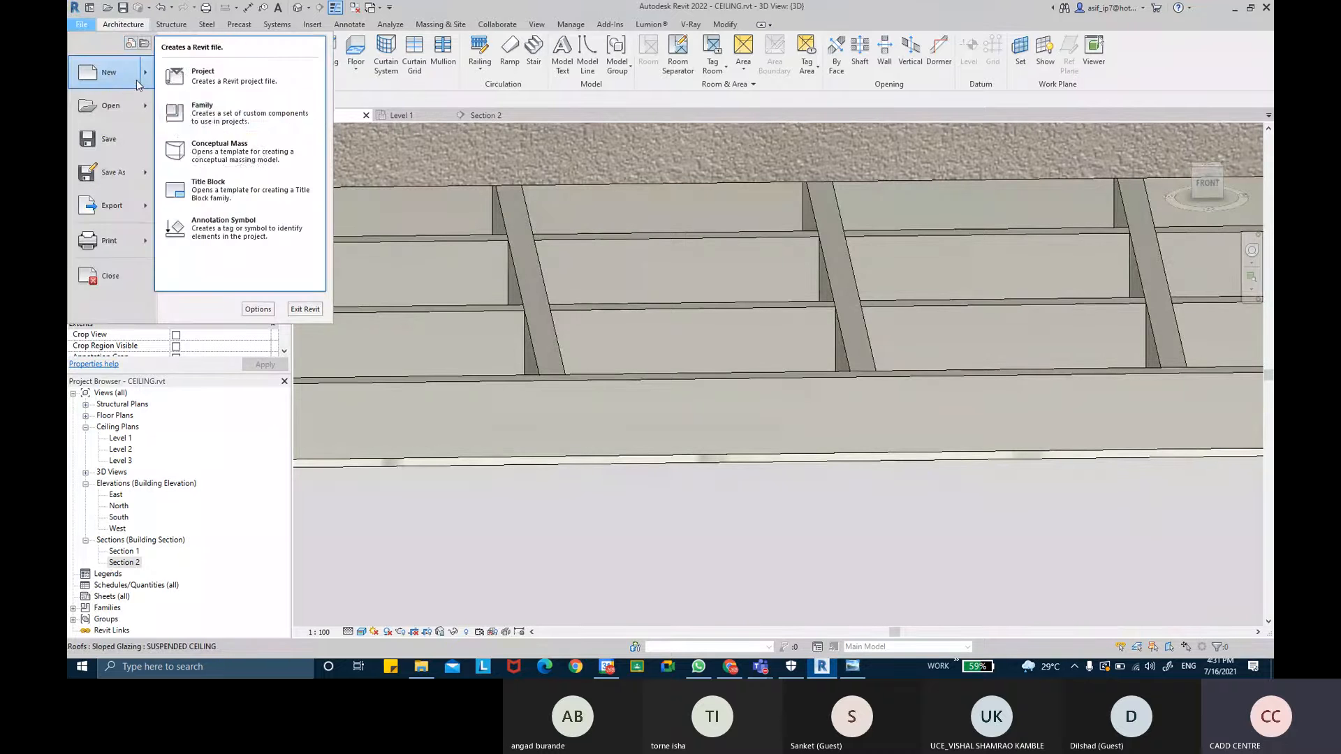
left_click(231, 108)
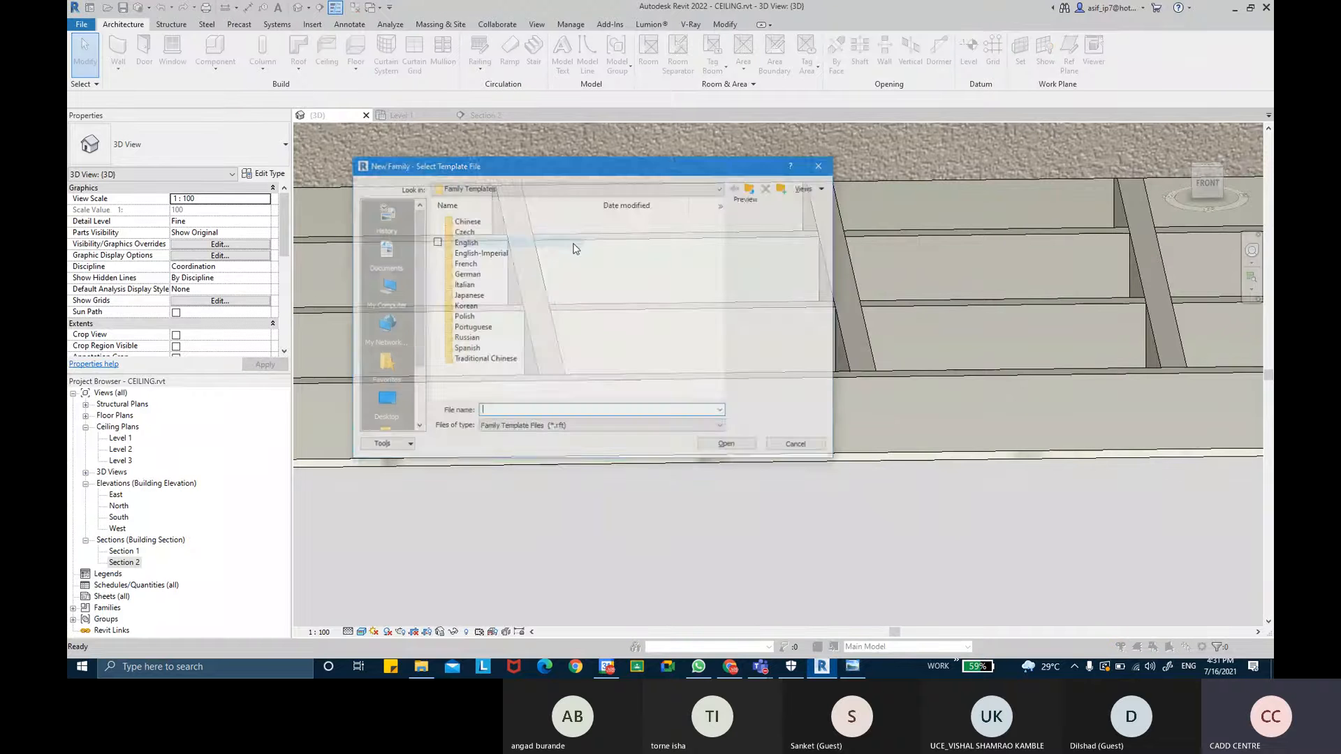
double_click(482, 245)
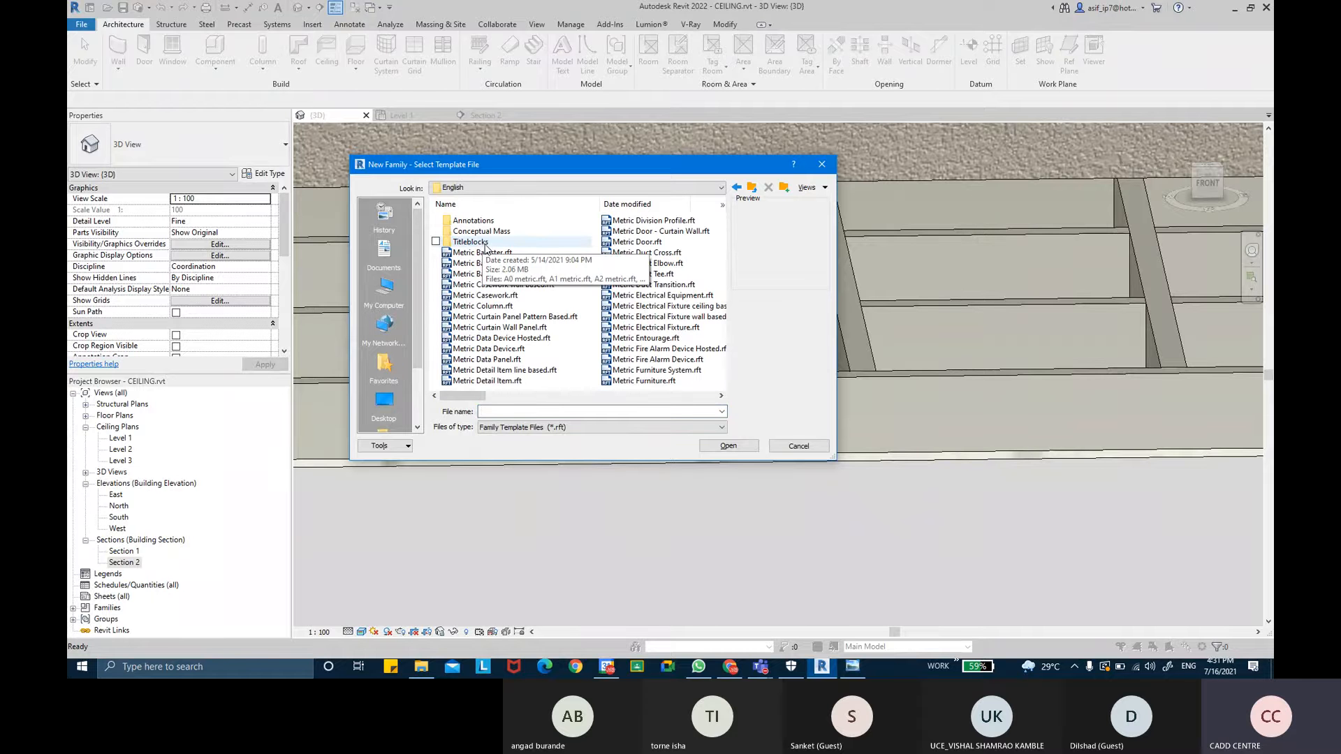
key("super+plus")
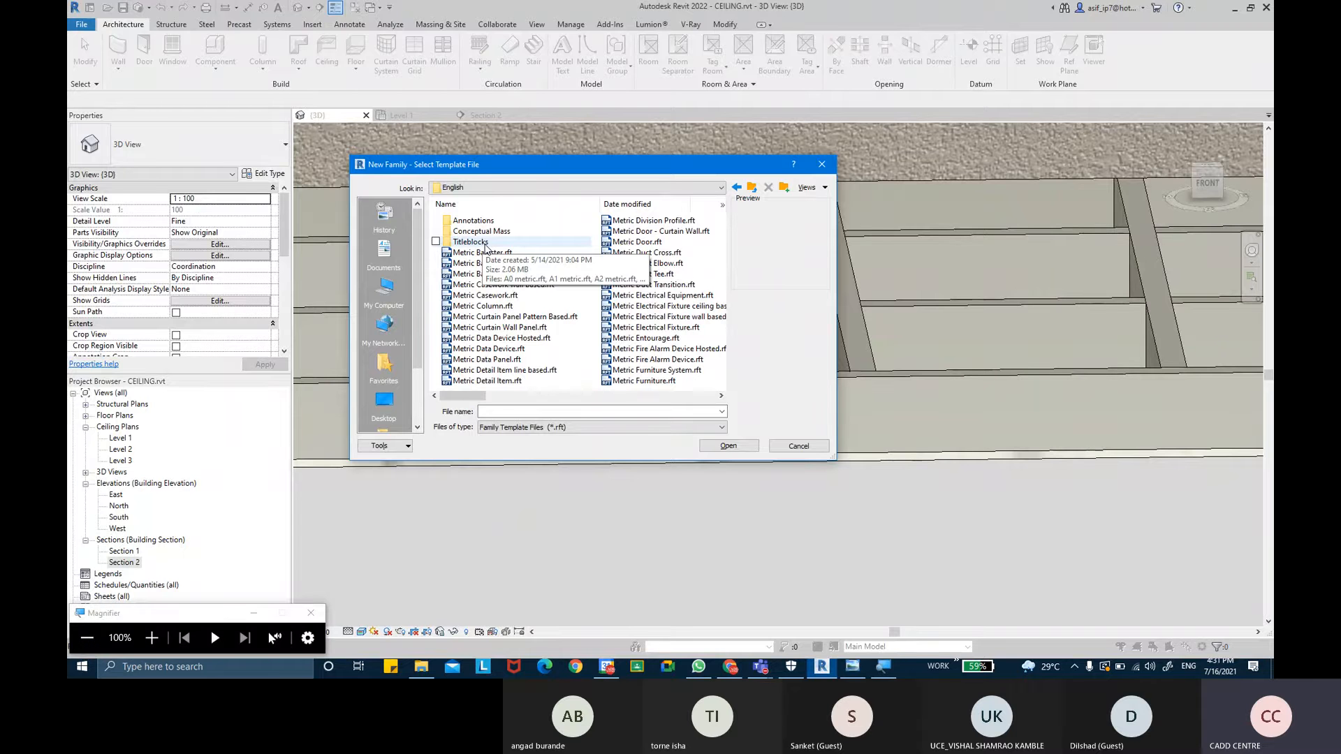
key("super+plus")
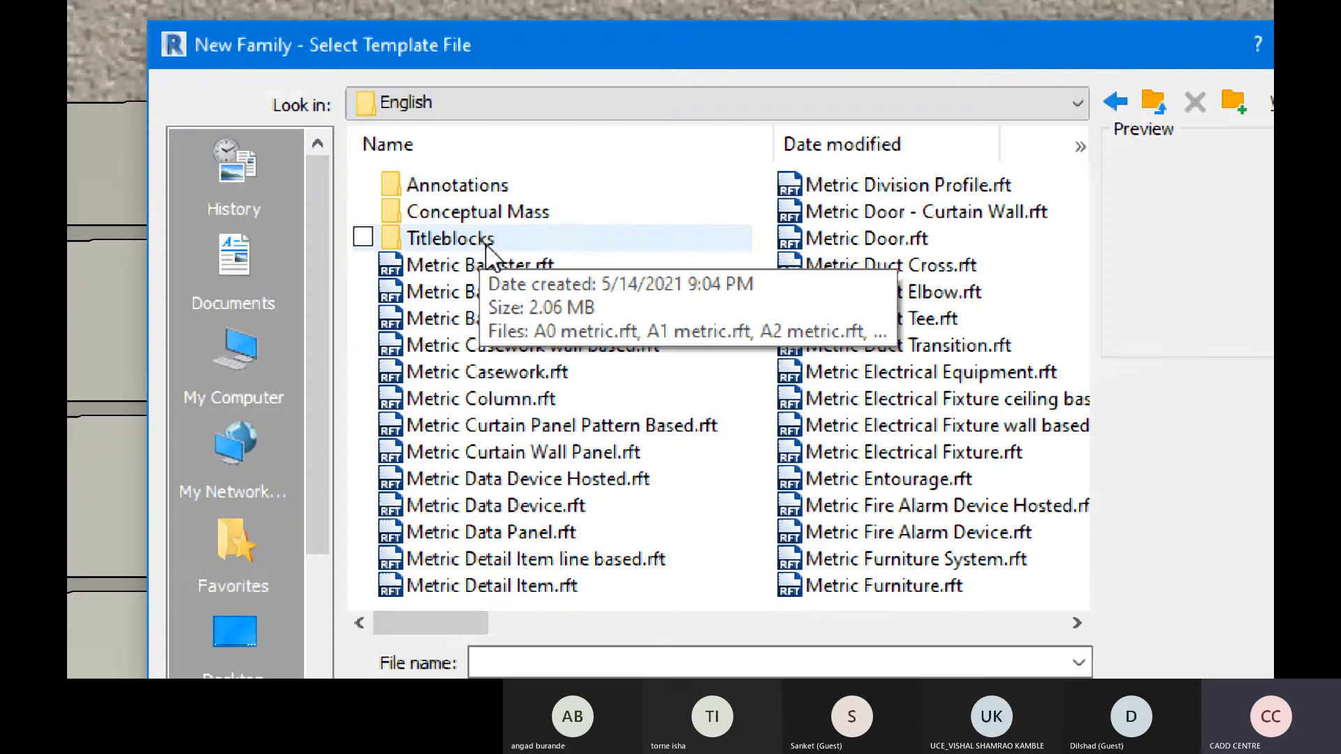
scroll(487, 244, "down", 1)
scroll(698, 223, "down", 2)
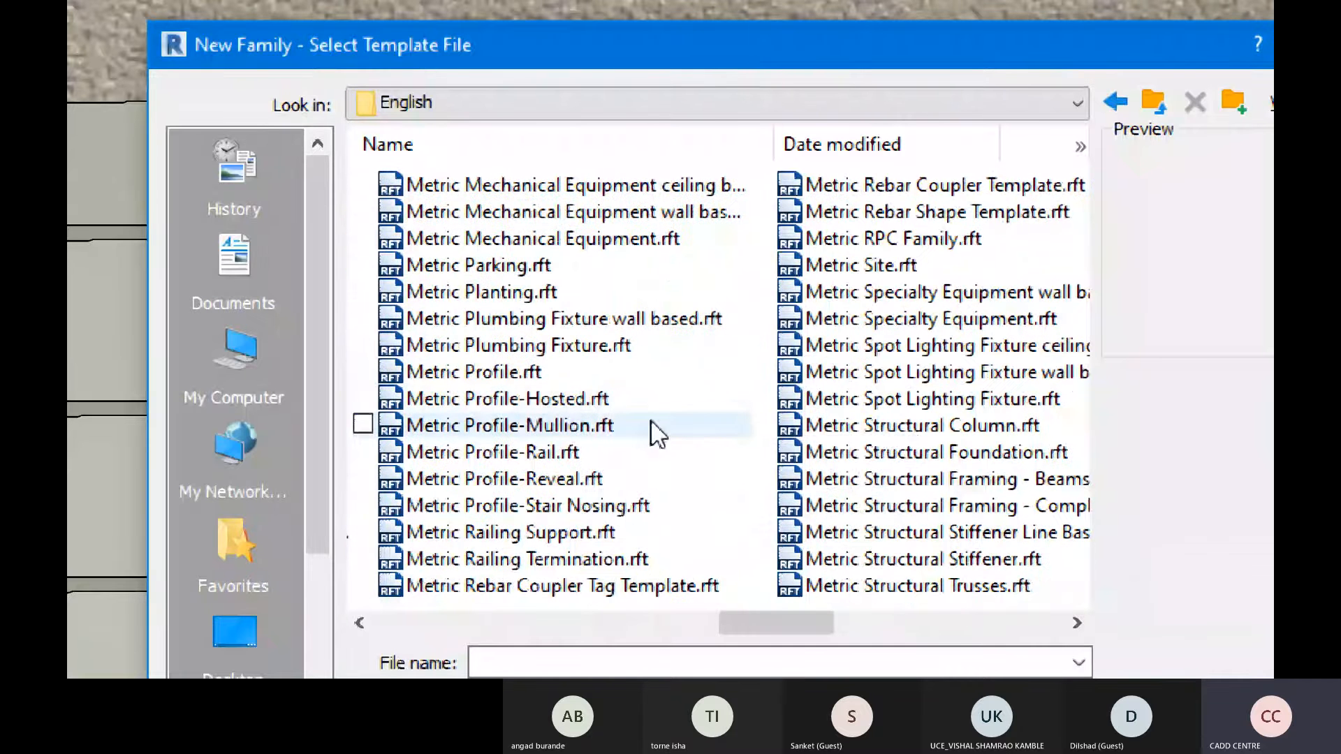
left_click(575, 430)
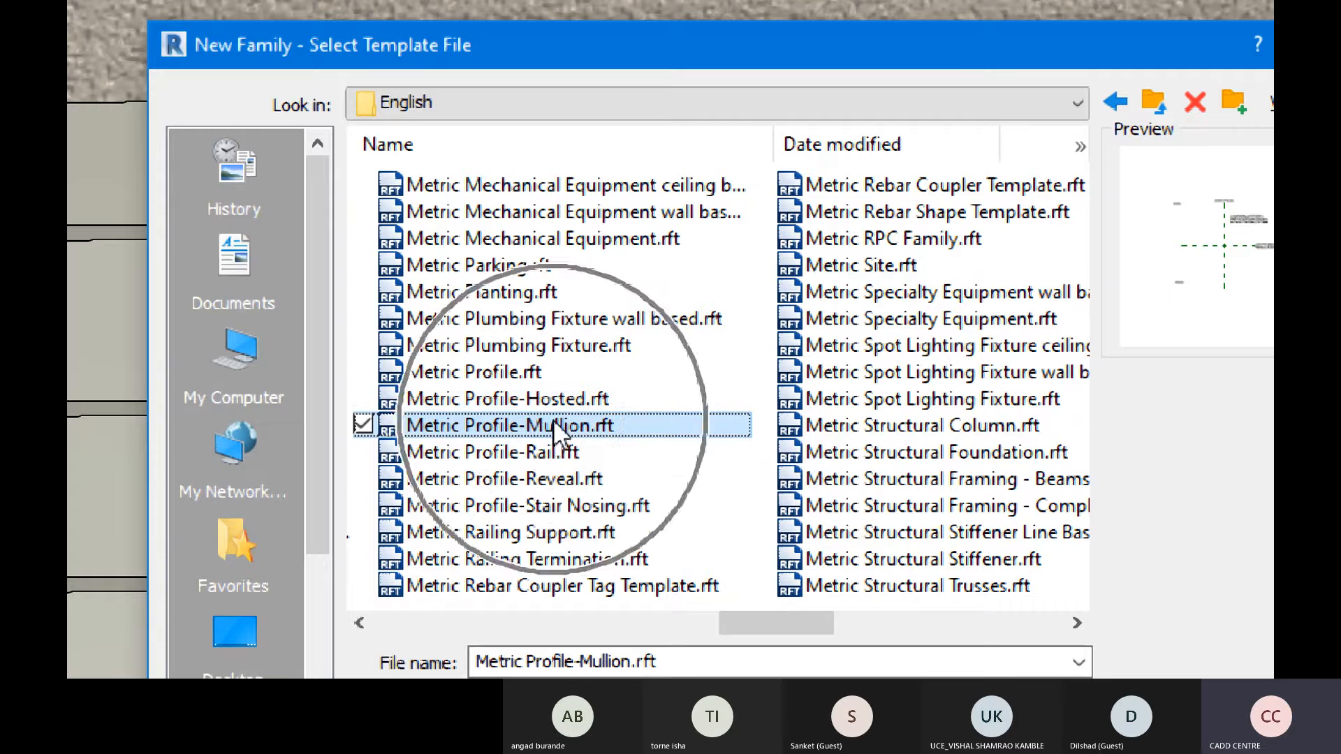
double_click(563, 425)
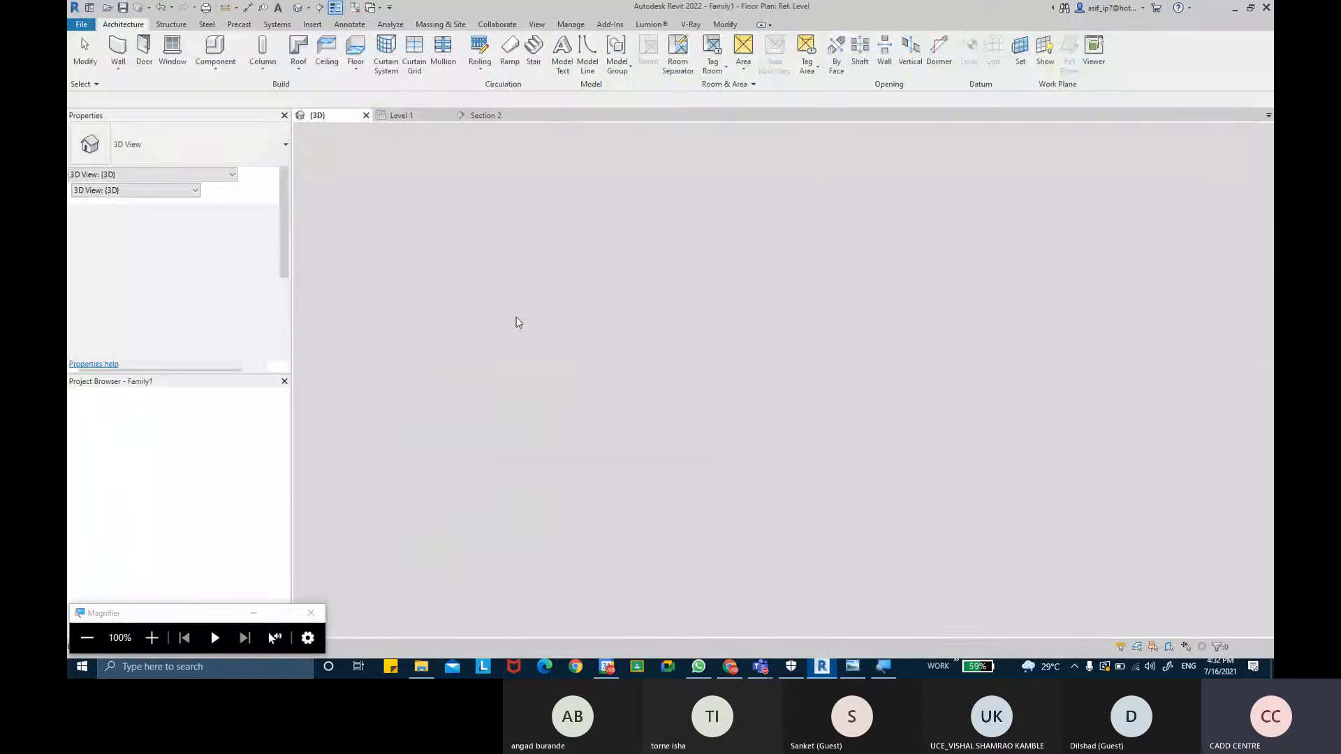
- Draw a 150 mm vertical profile line down from the reference planes' intersection
middle_click_drag(689, 264, 705, 337)
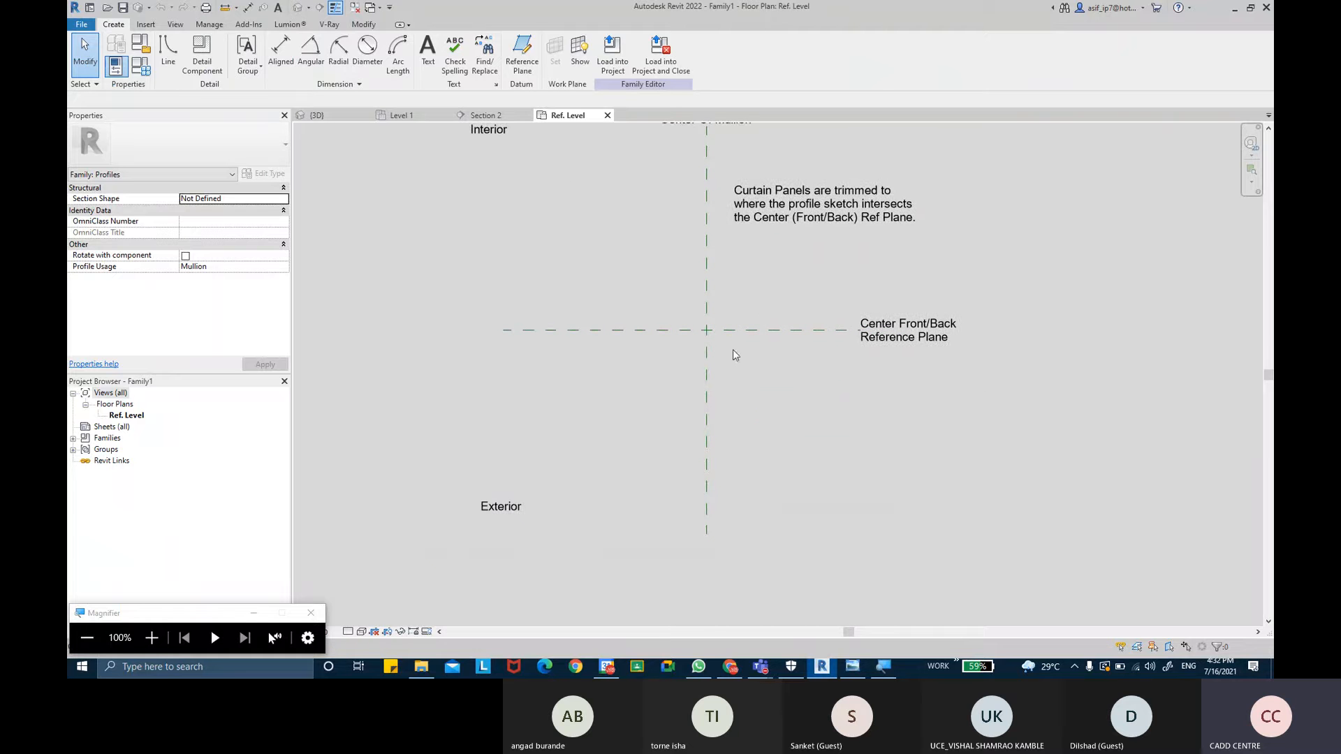
scroll(705, 334, "up", 2)
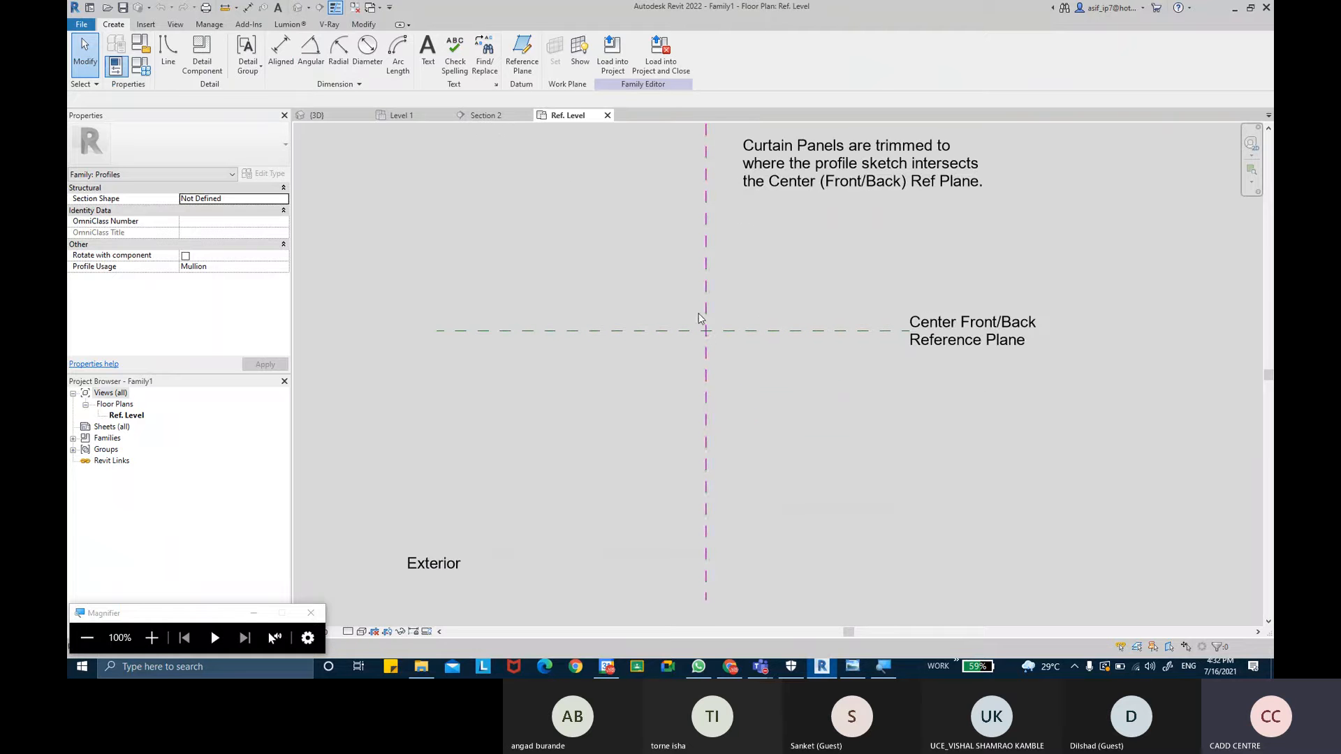
middle_click_drag(704, 332, 694, 351)
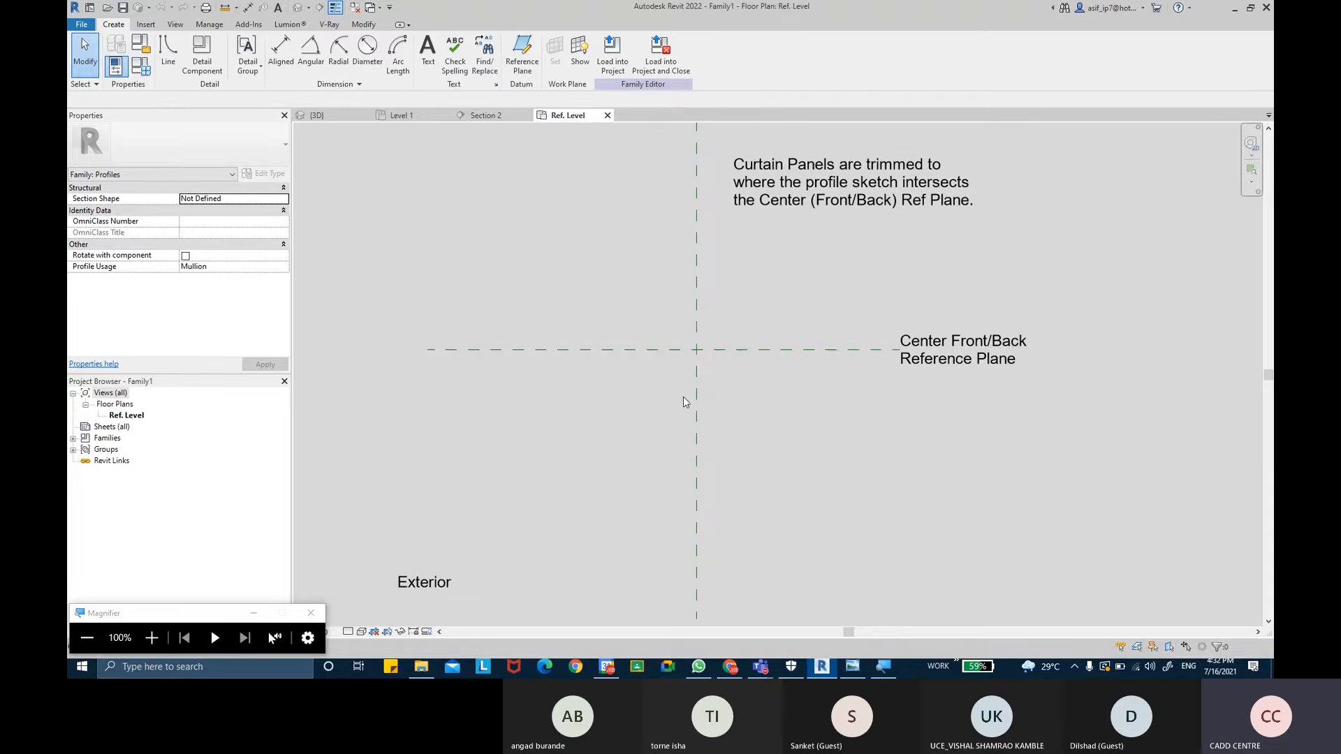
scroll(697, 354, "up", 1)
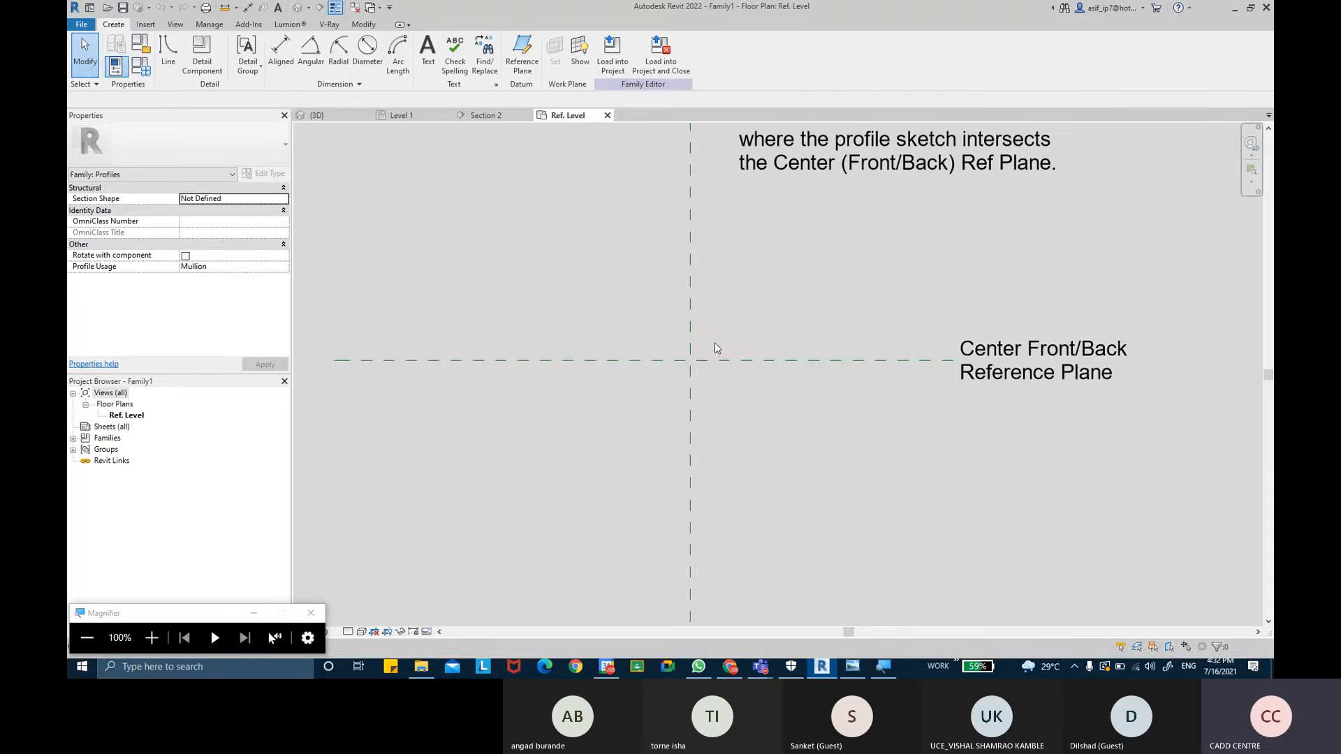
scroll(695, 279, "up", 1)
scroll(694, 287, "down", 2)
scroll(732, 324, "up", 3)
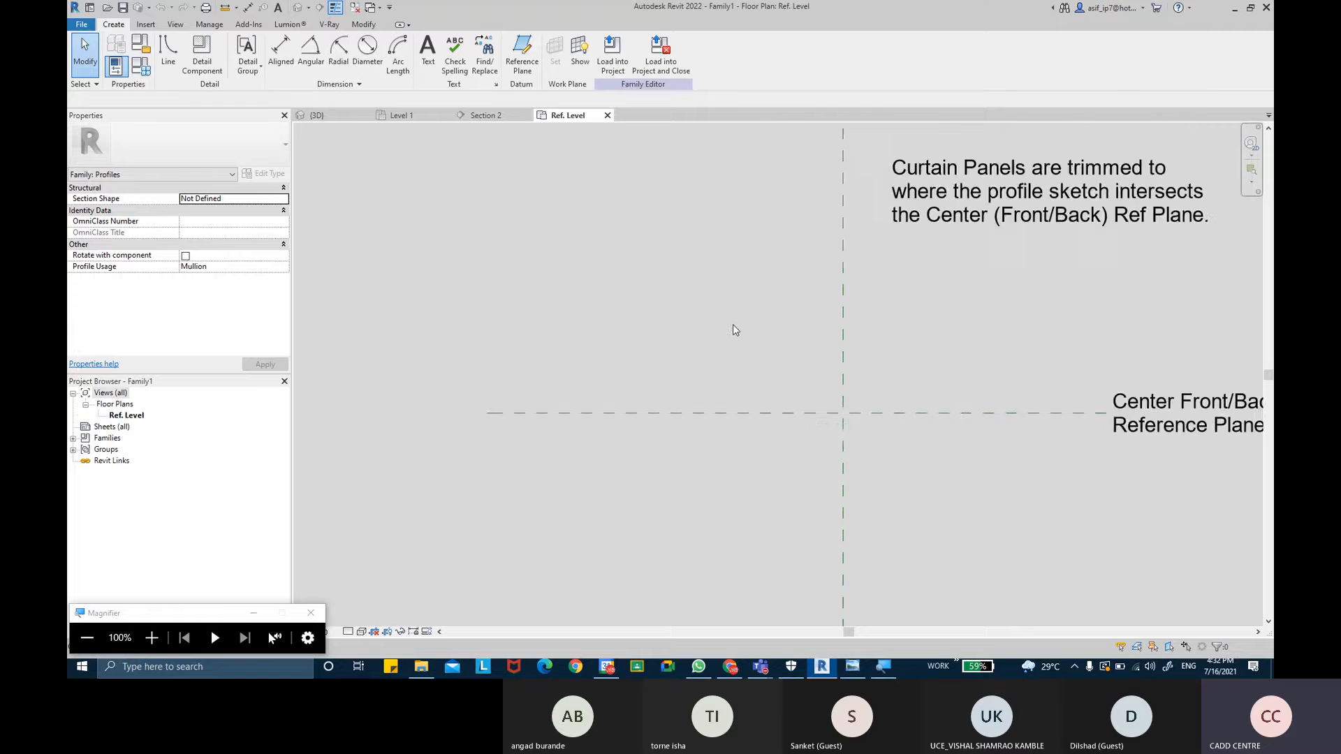
middle_click_drag(818, 246, 800, 365)
left_click(168, 52)
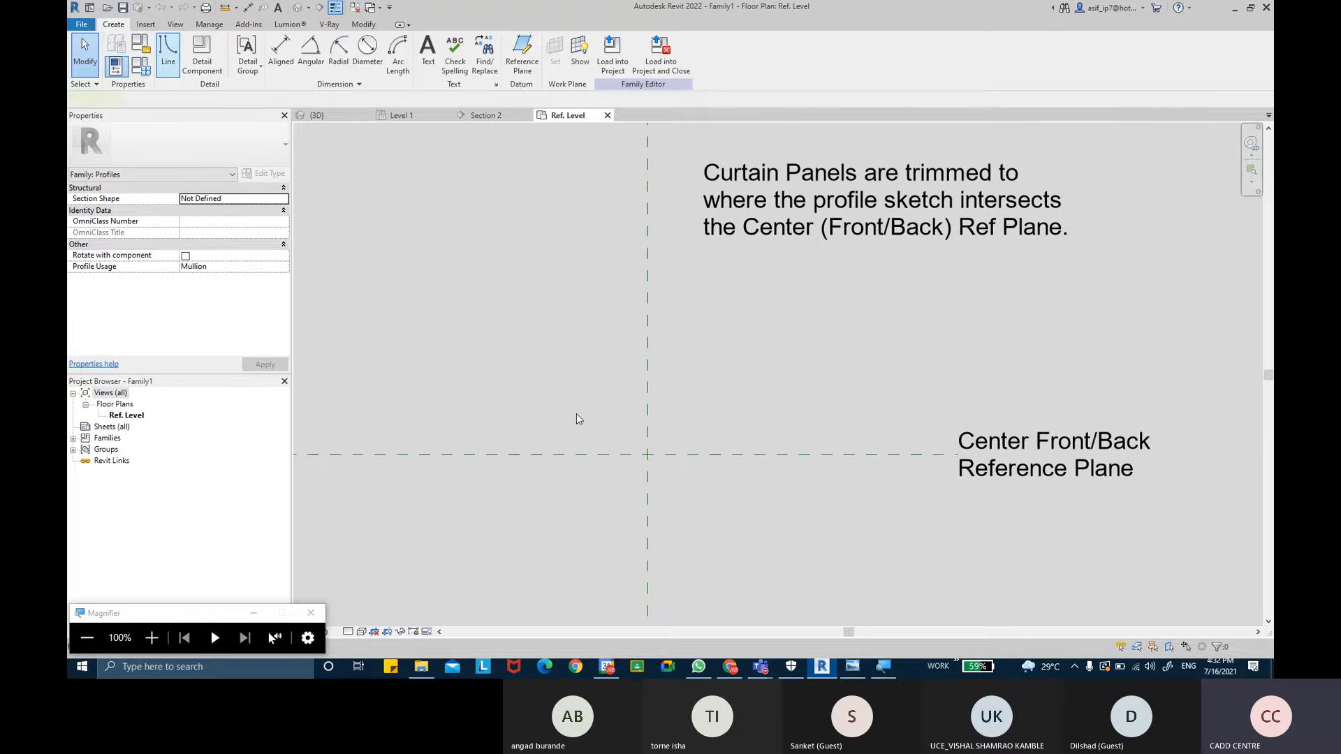
middle_click_drag(588, 414, 597, 340)
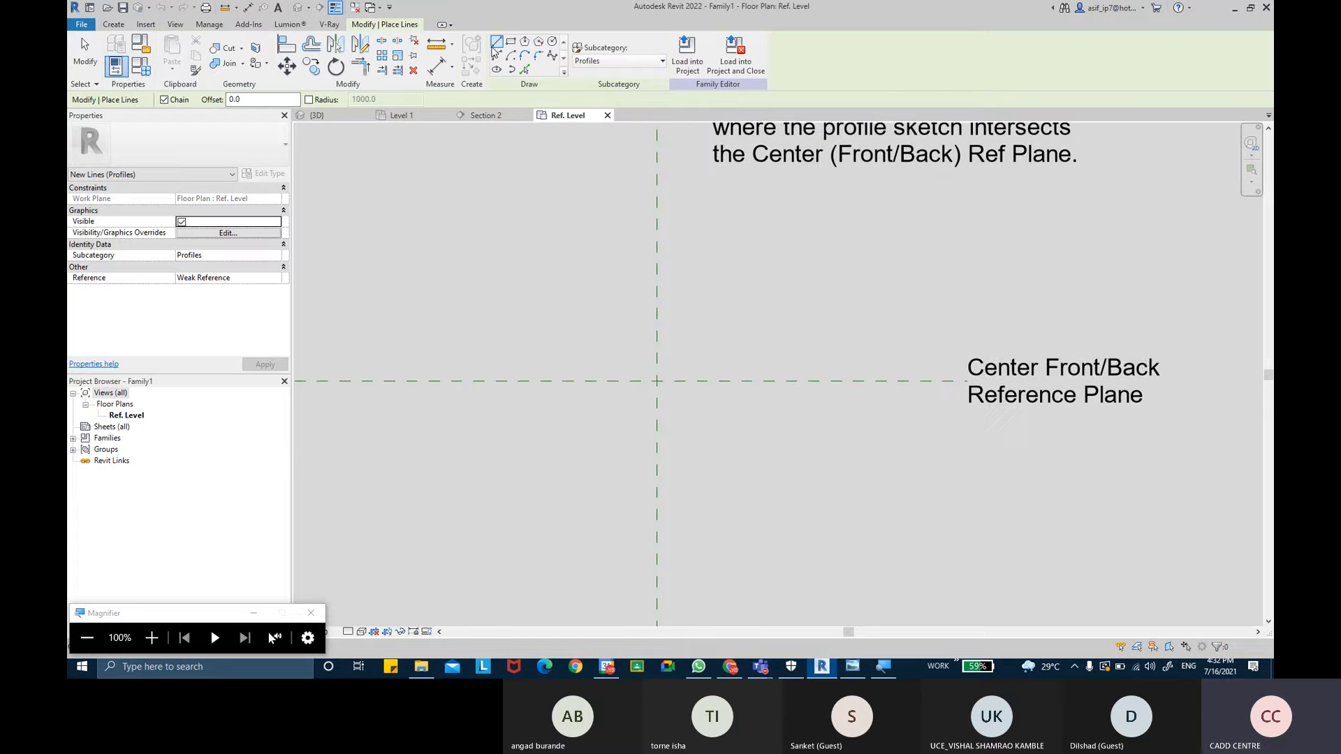
left_click(495, 45)
scroll(676, 375, "up", 2)
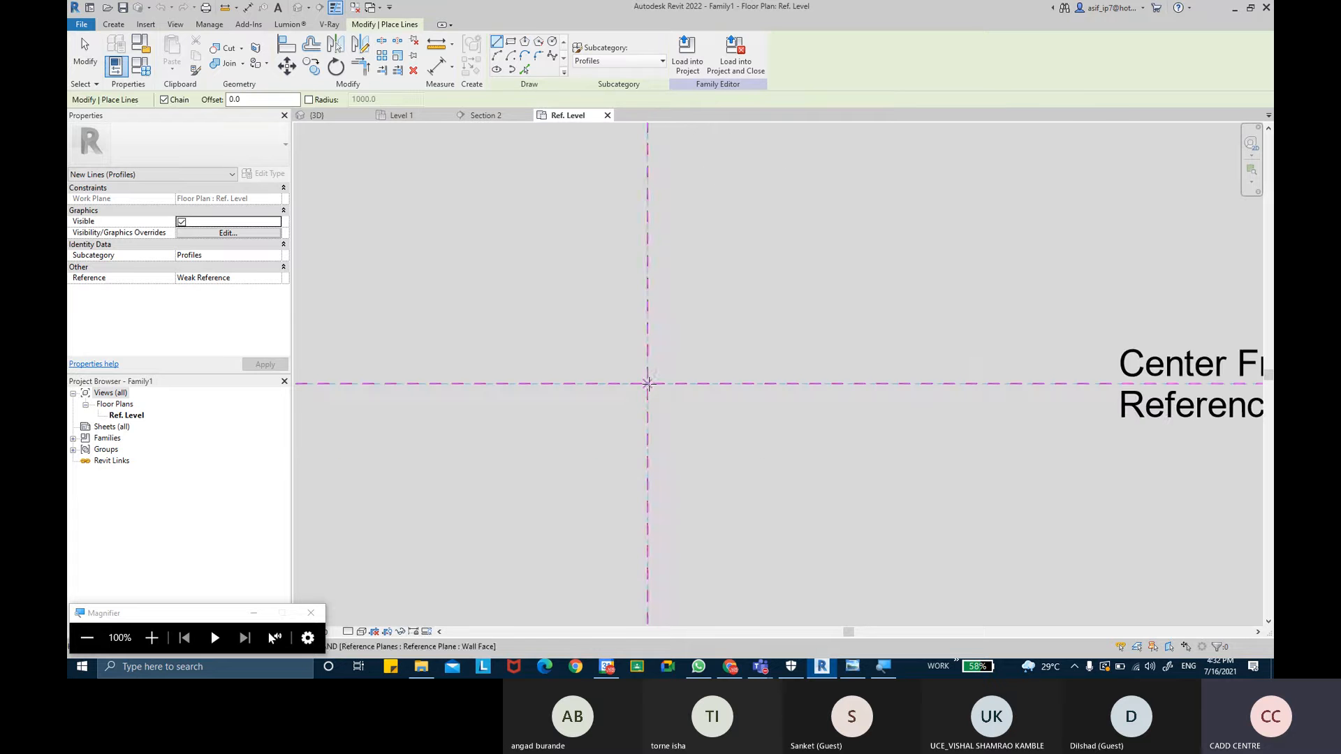
left_click(656, 380)
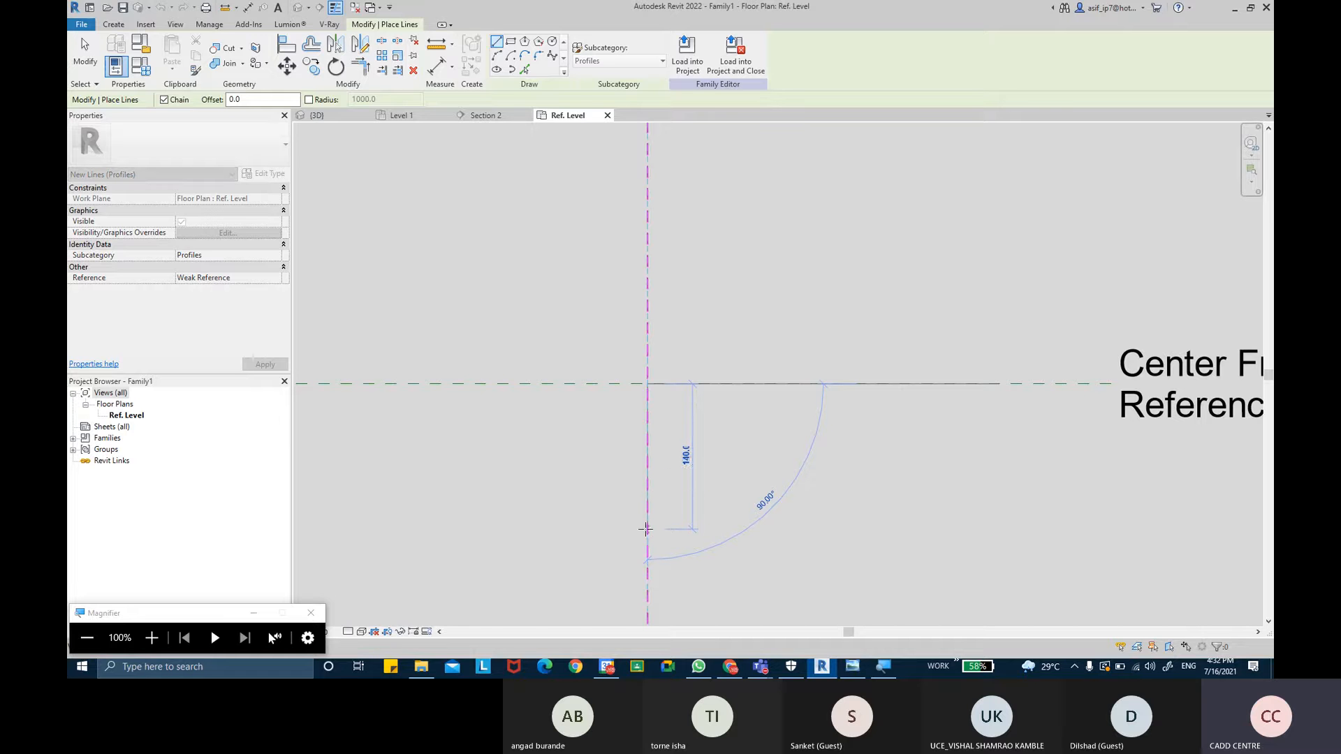
type("150")
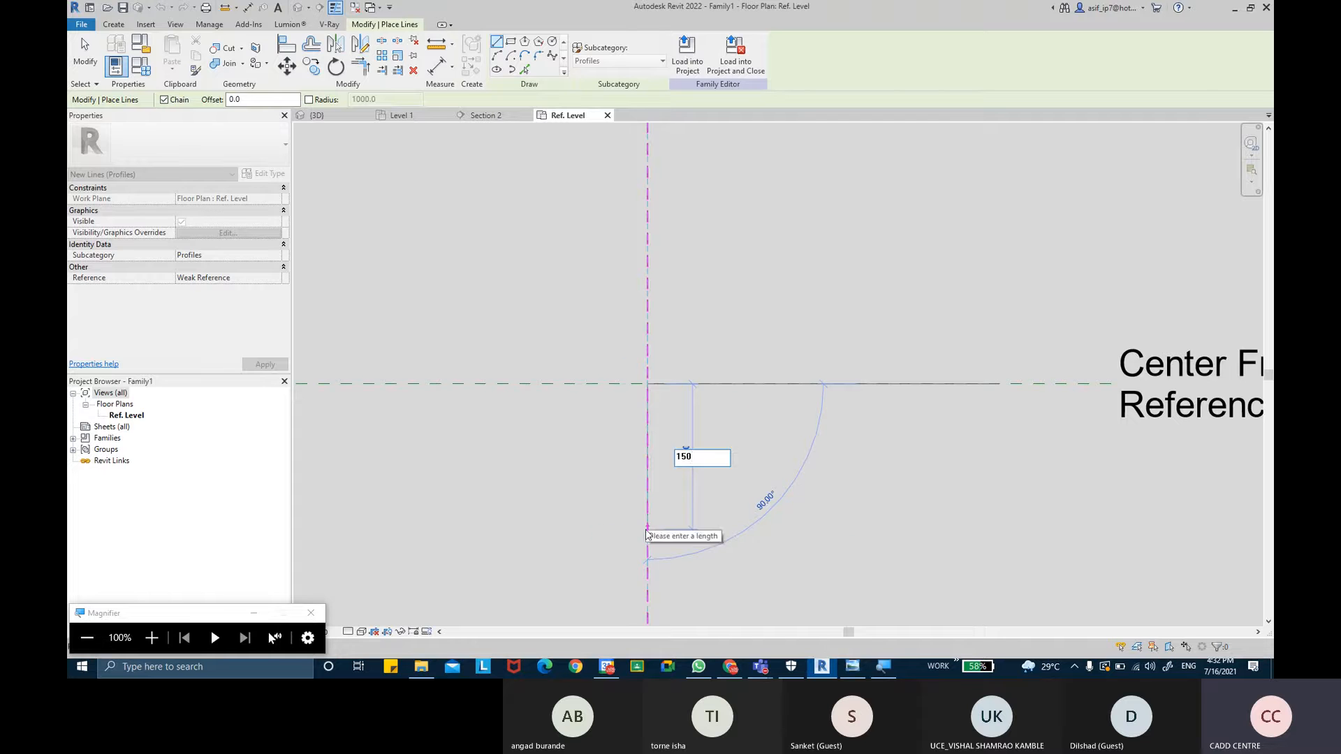
key("Return")
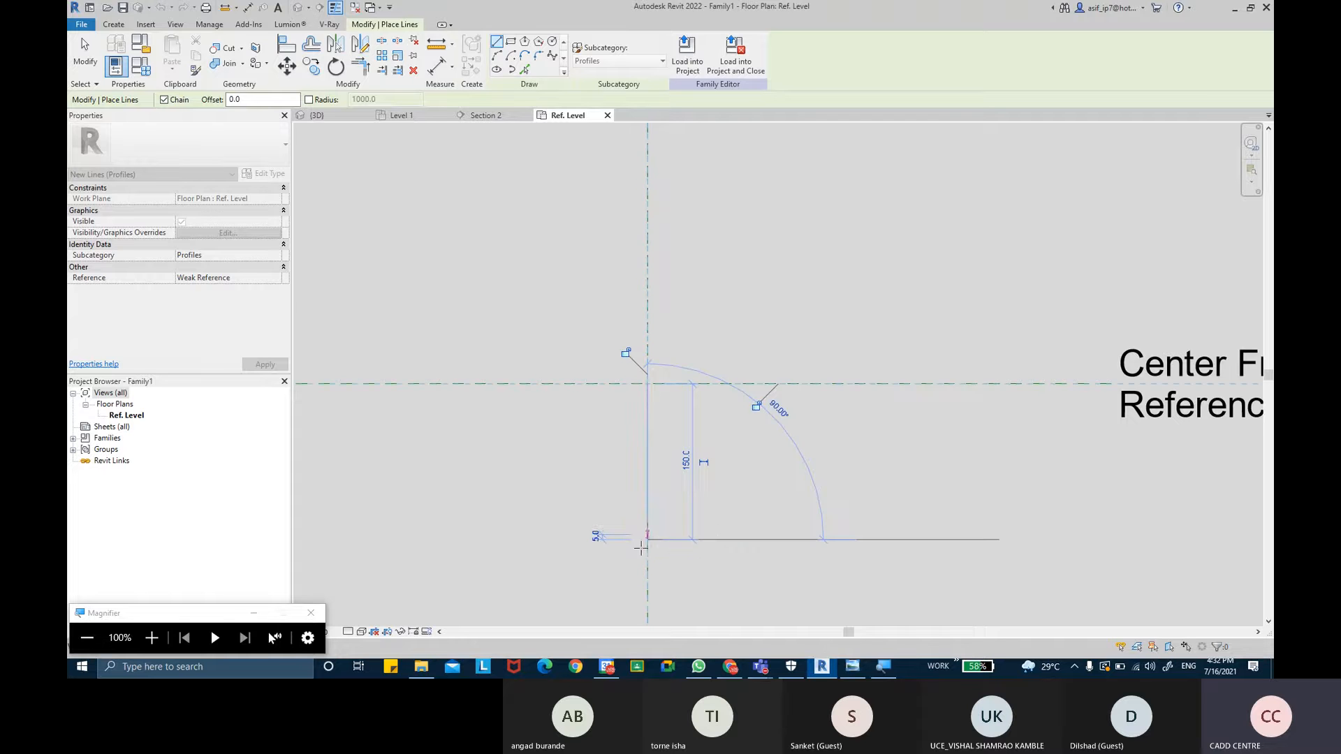
- Continue the profile with a 40 mm horizontal line from the vertical line's bottom end
scroll(640, 547, "up", 2)
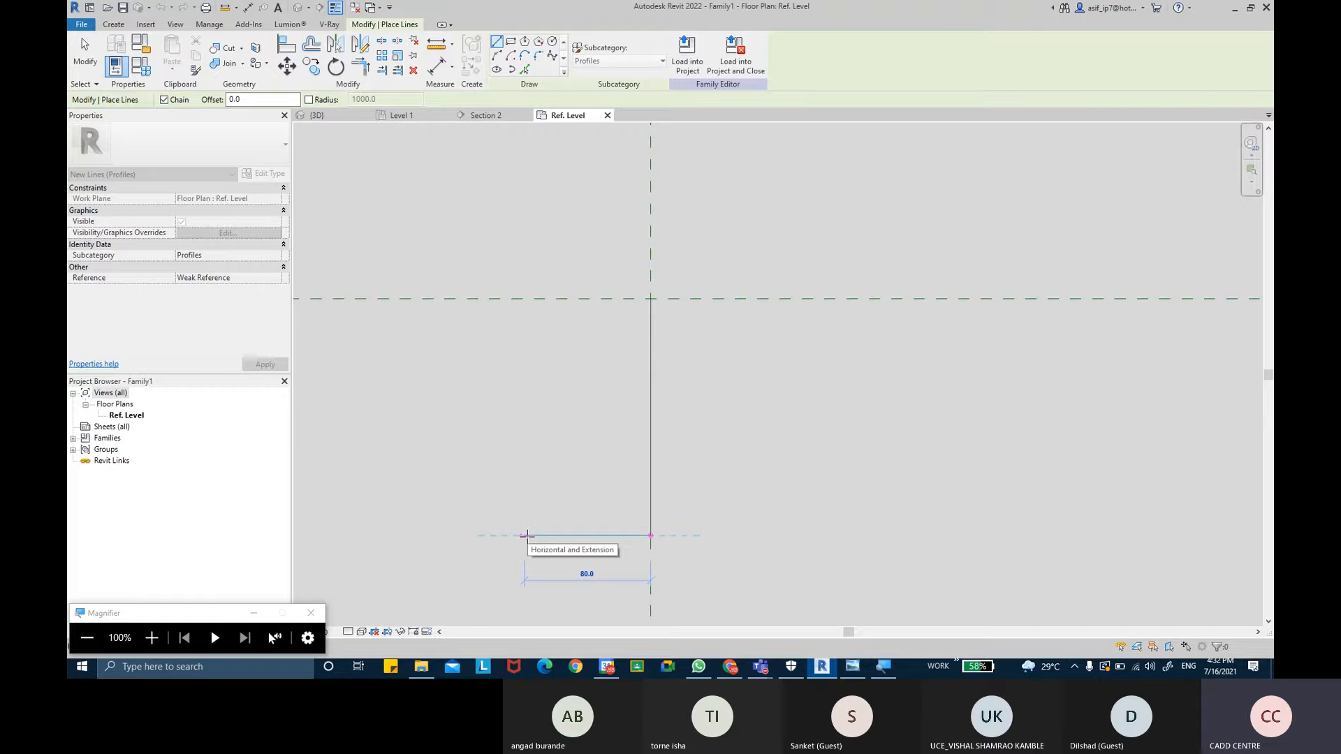
type("40")
key("Return")
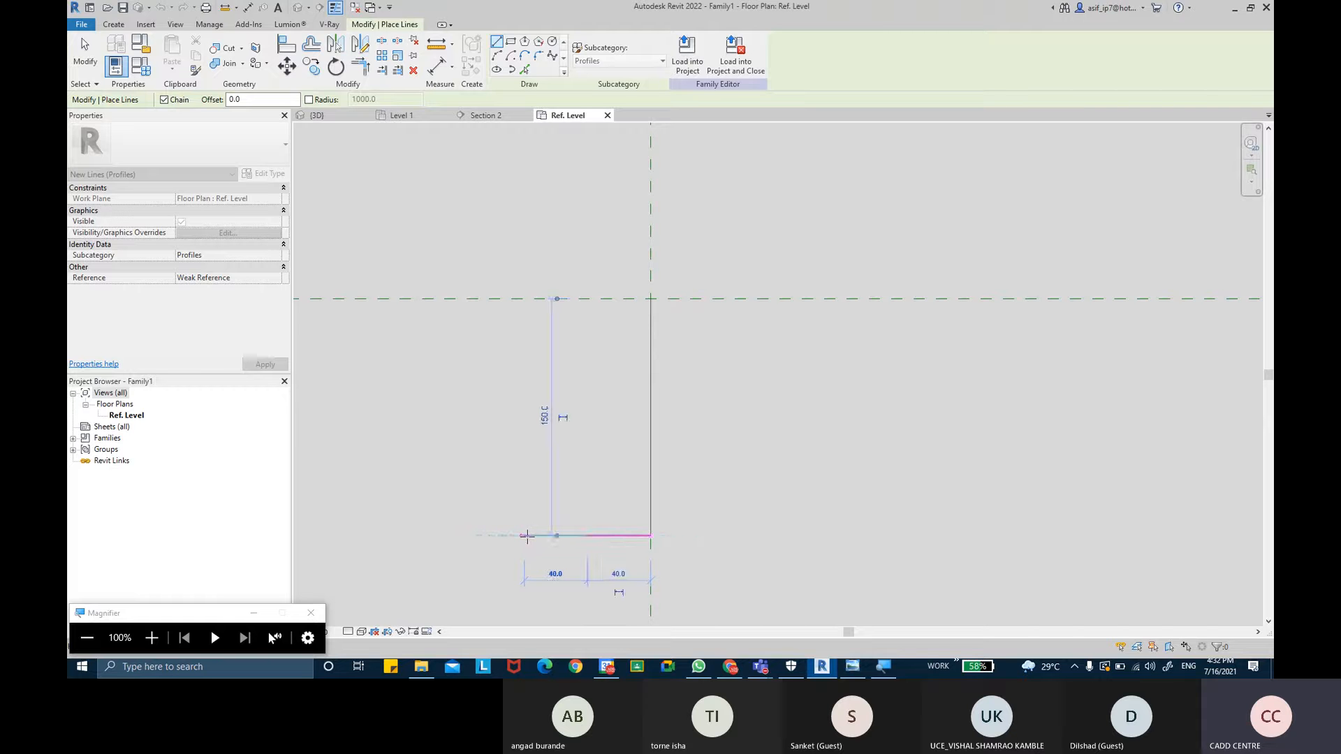
key("Escape")
key("Escape")
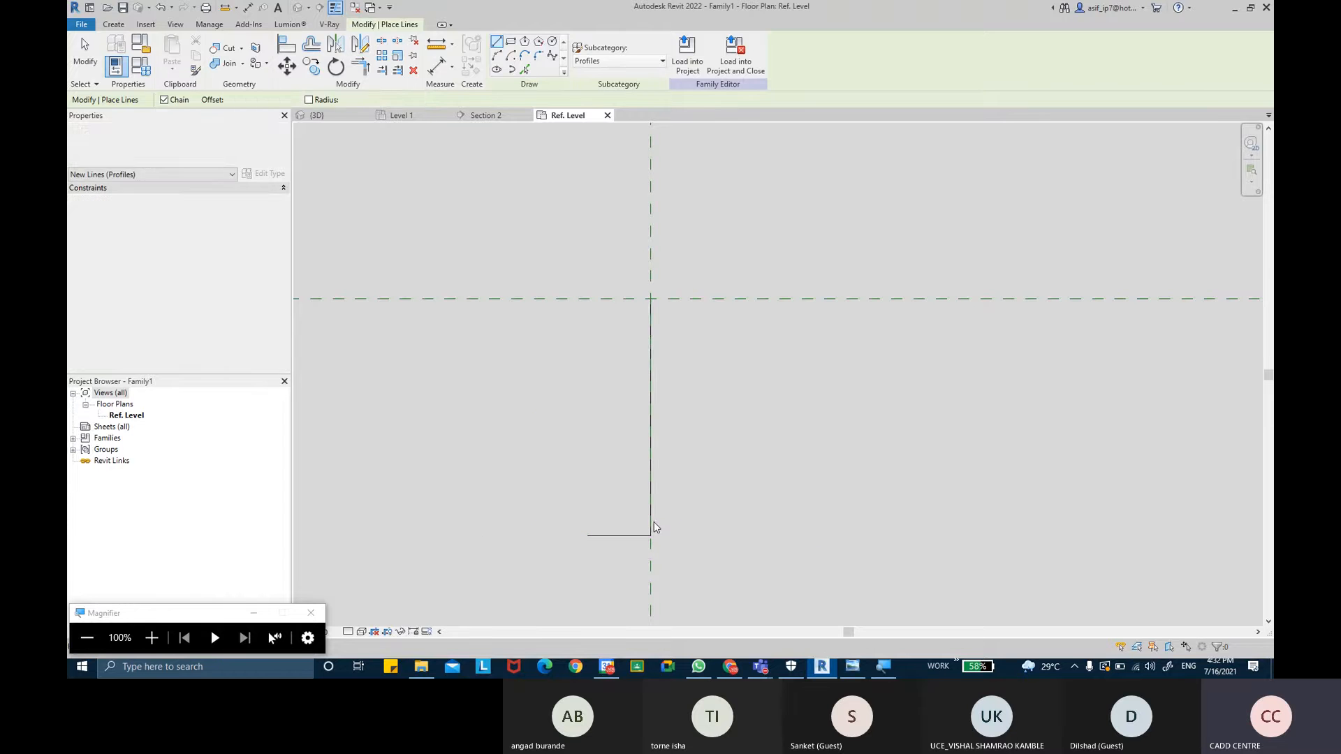
- Pick the vertical and horizontal profile lines with a 5 mm offset to add parallel inner lines
middle_click_drag(620, 338, 615, 332)
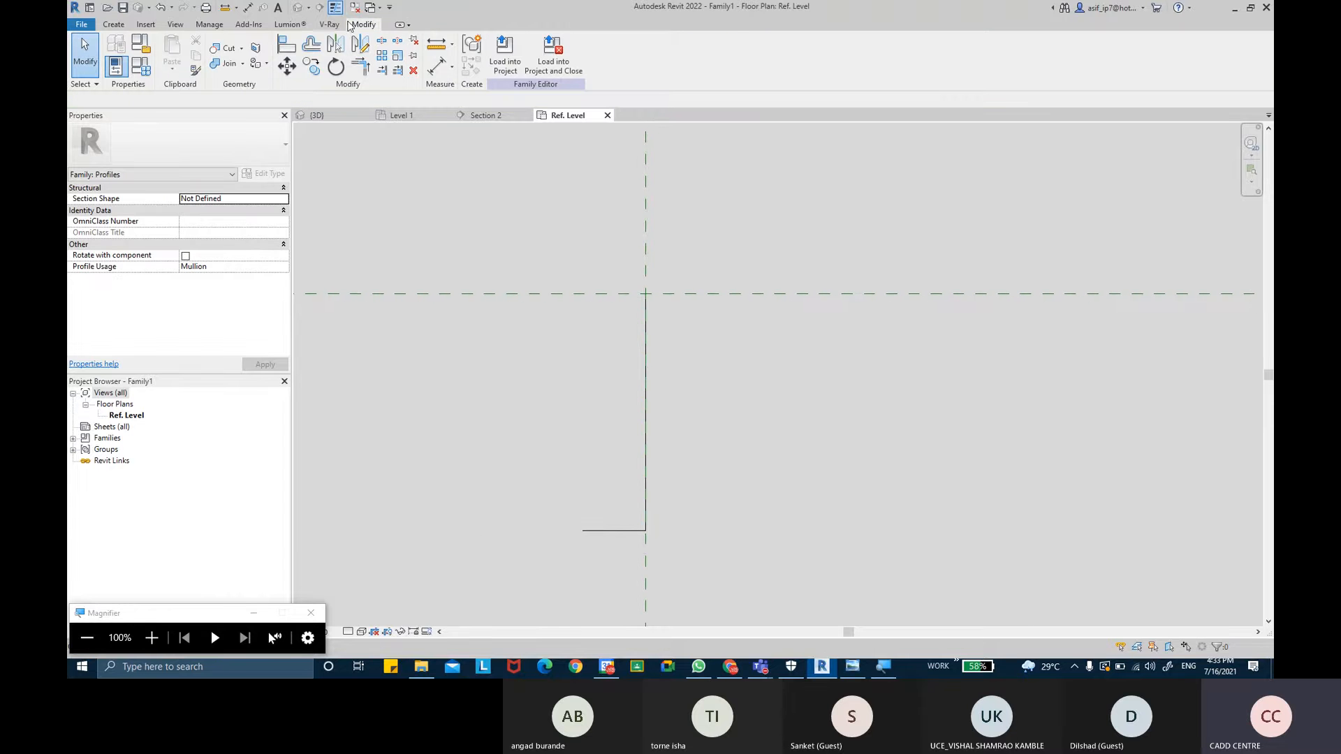
left_click(113, 24)
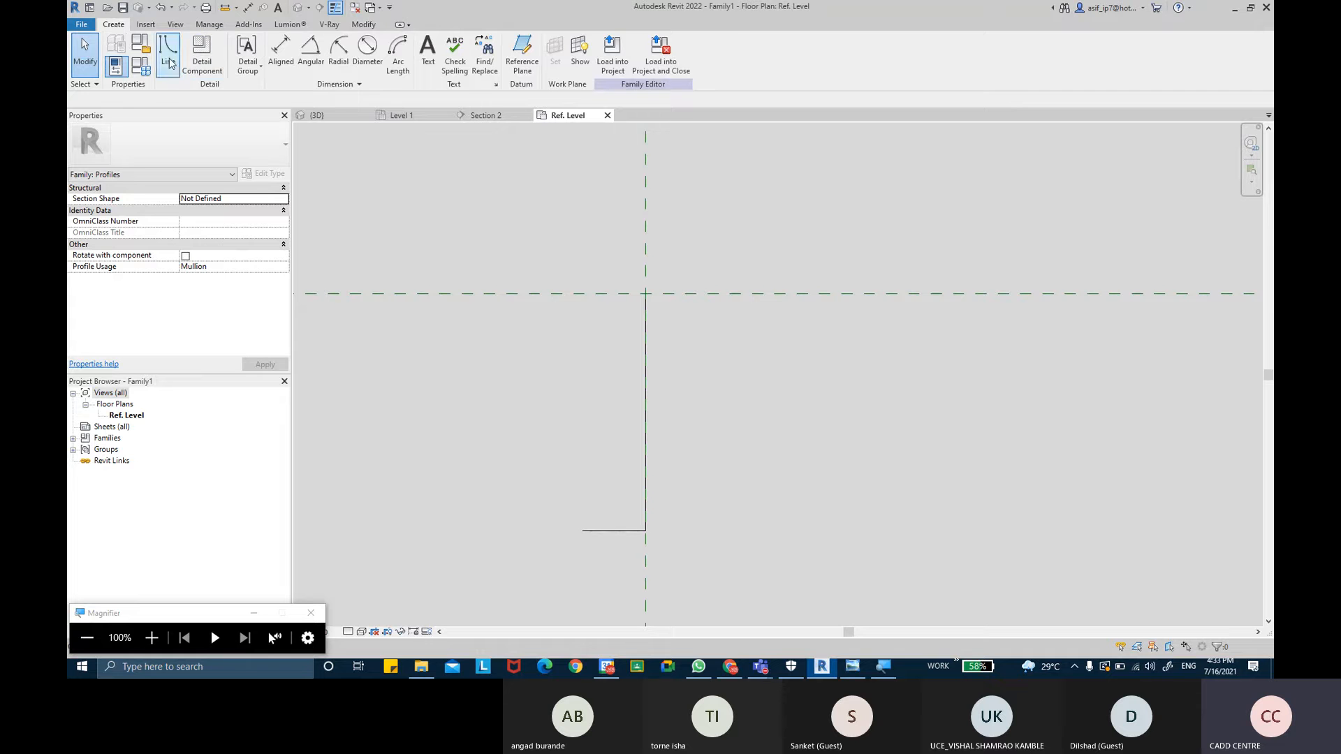
key("l")
key("i")
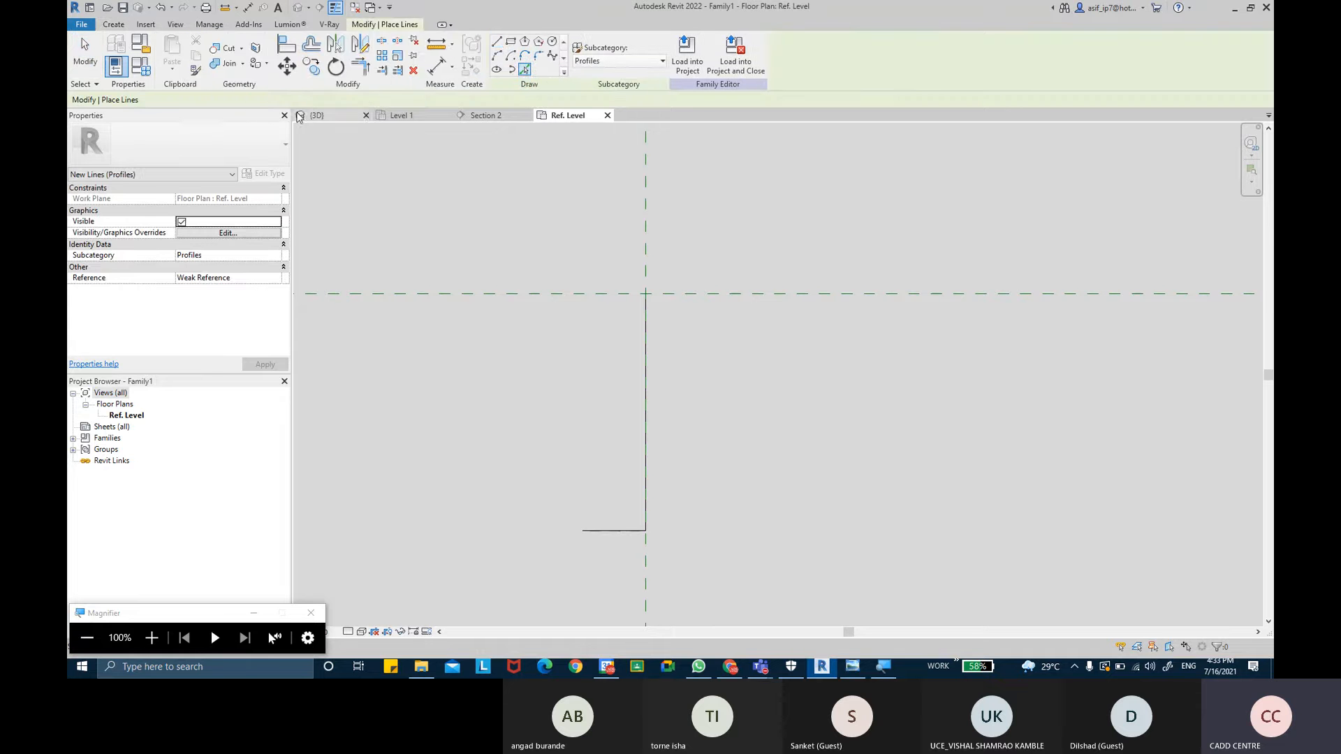
left_click(206, 104)
type("5.0")
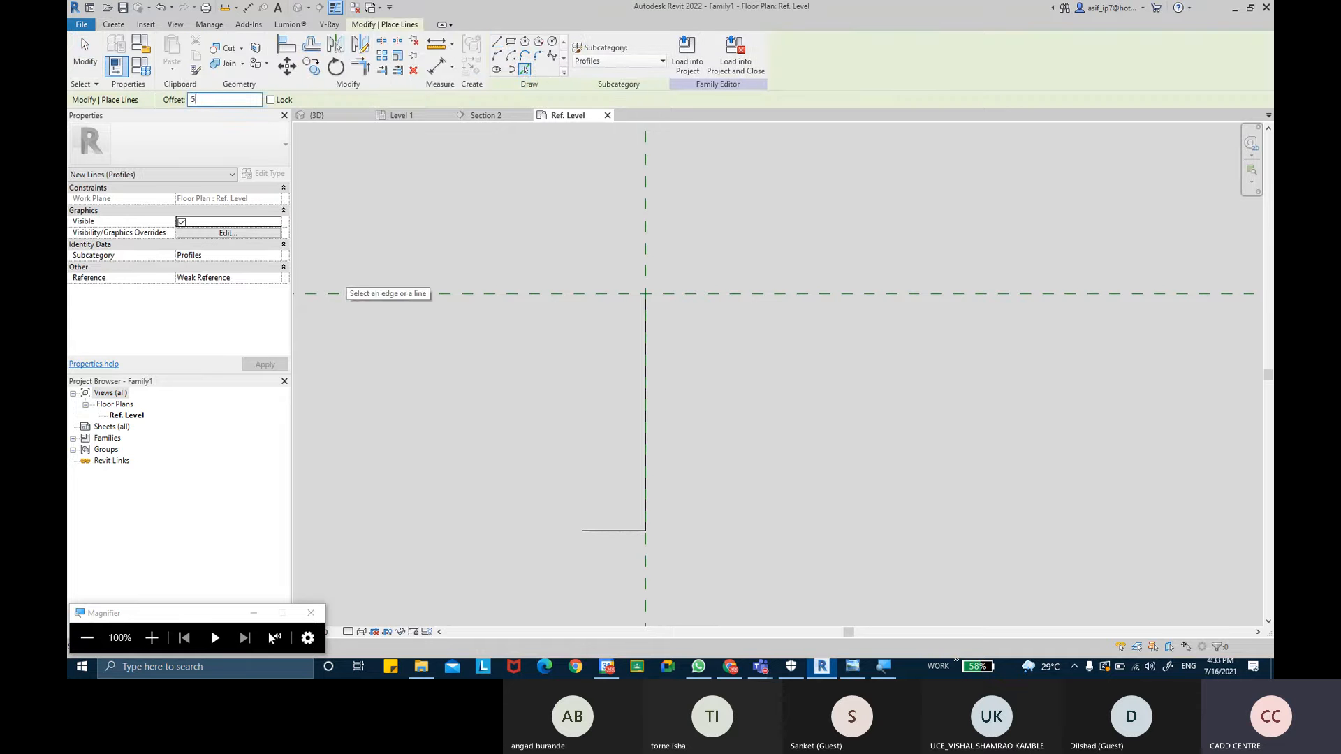
left_click(643, 382)
left_click(605, 530)
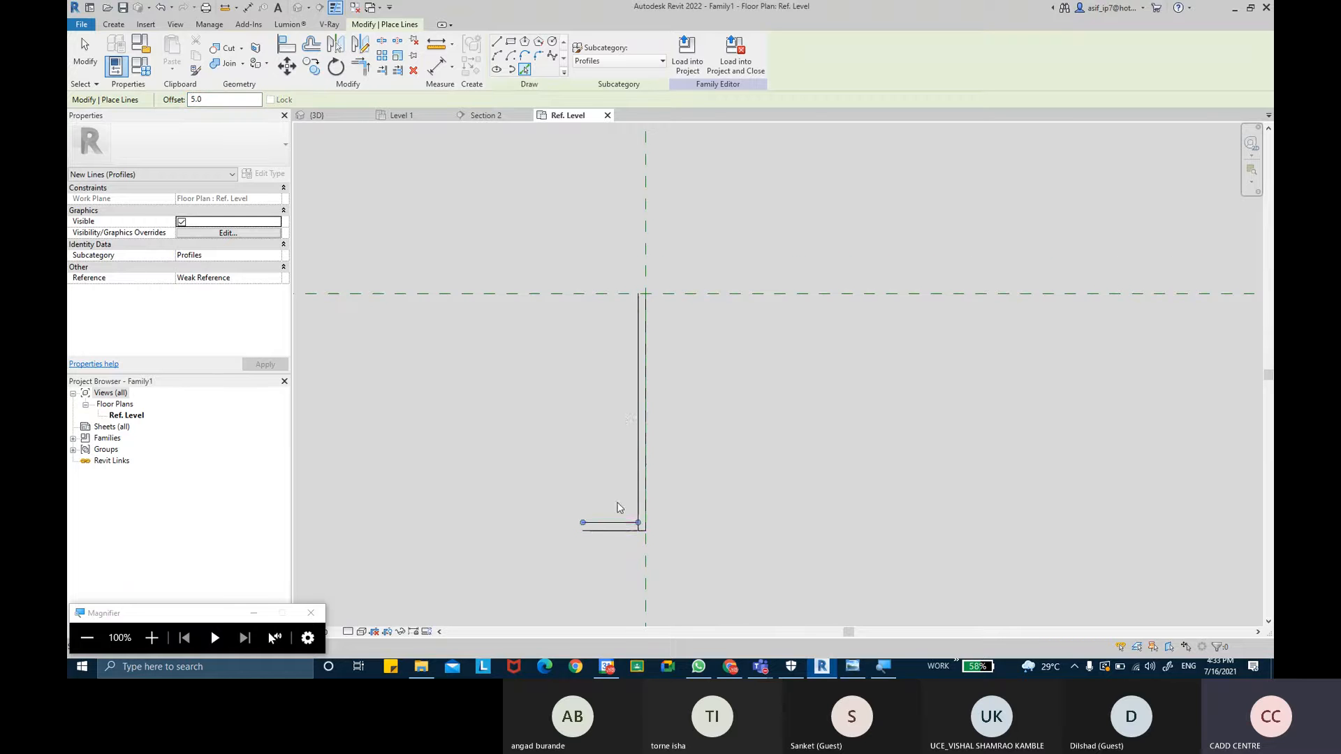
scroll(601, 524, "up", 2)
key("Escape")
key("Escape")
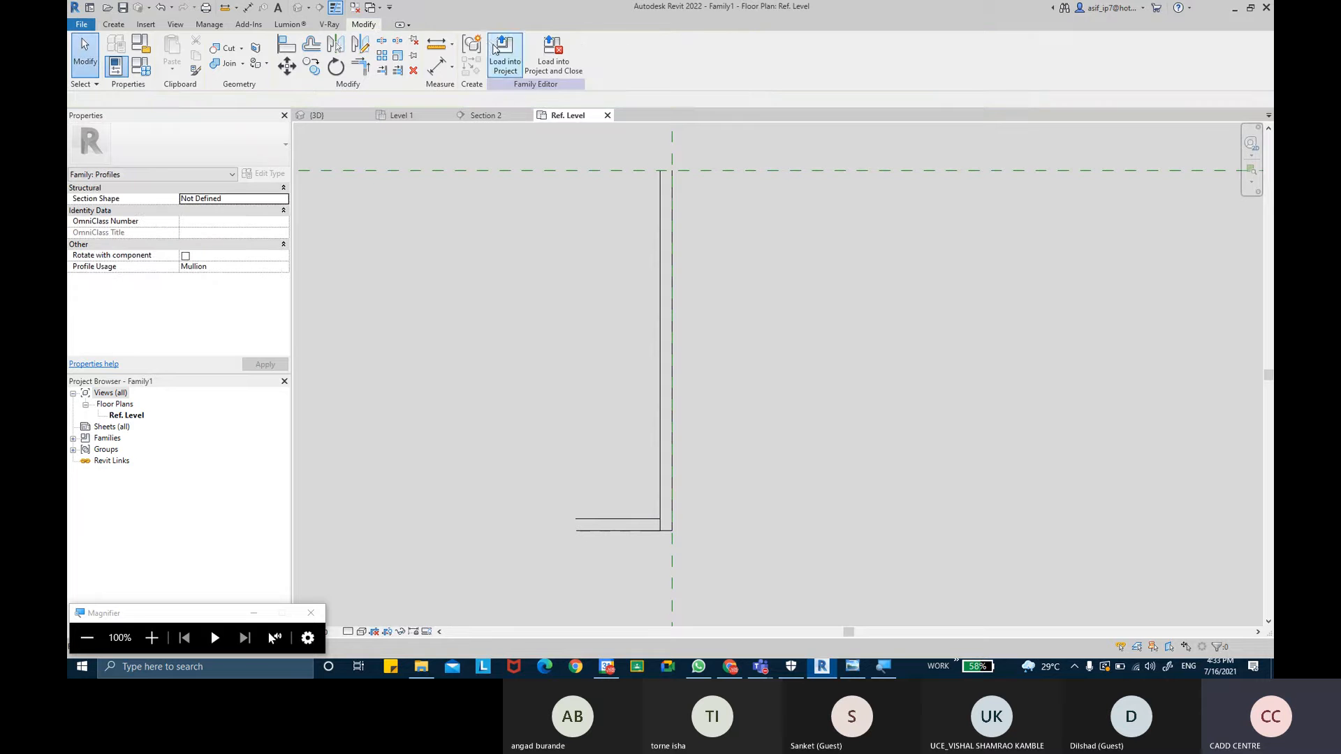
- Close the open left end of the horizontal leg with a short vertical profile line
left_click(113, 24)
left_click(169, 54)
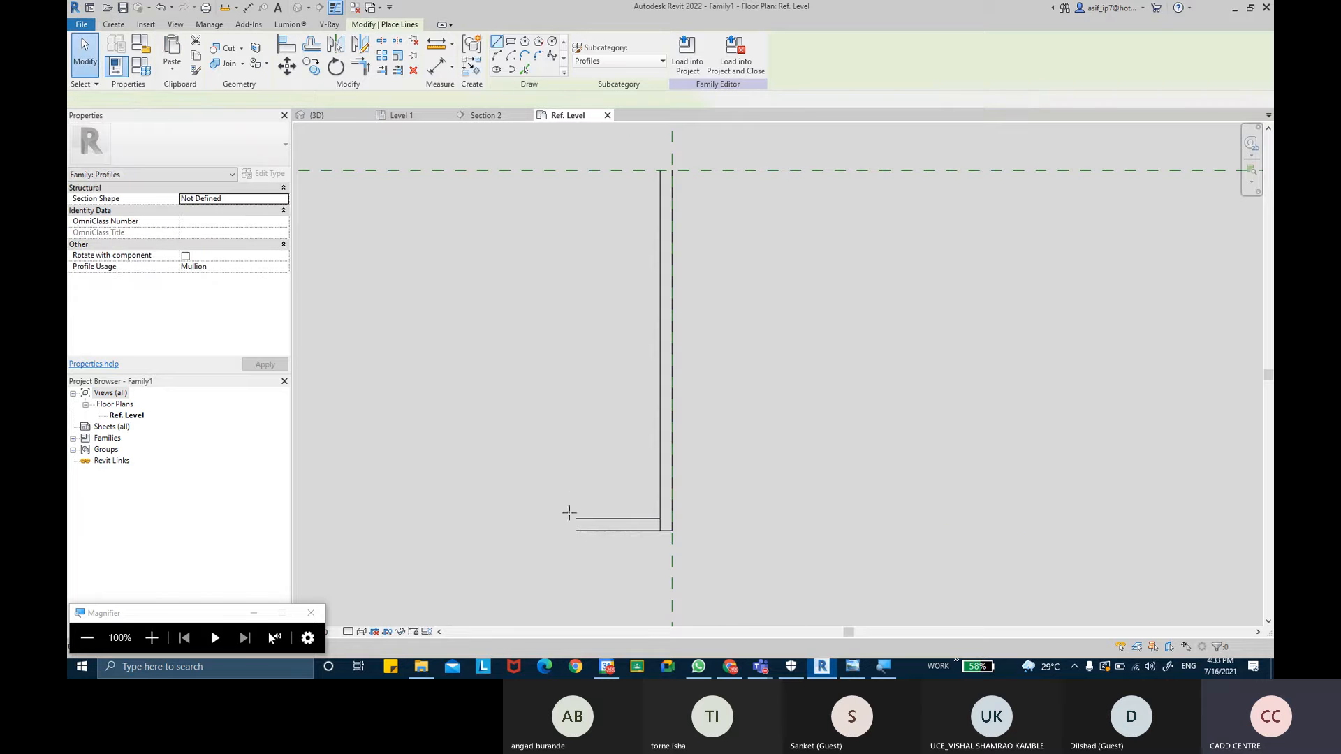
scroll(573, 517, "up", 2)
left_click(581, 527)
key("Escape")
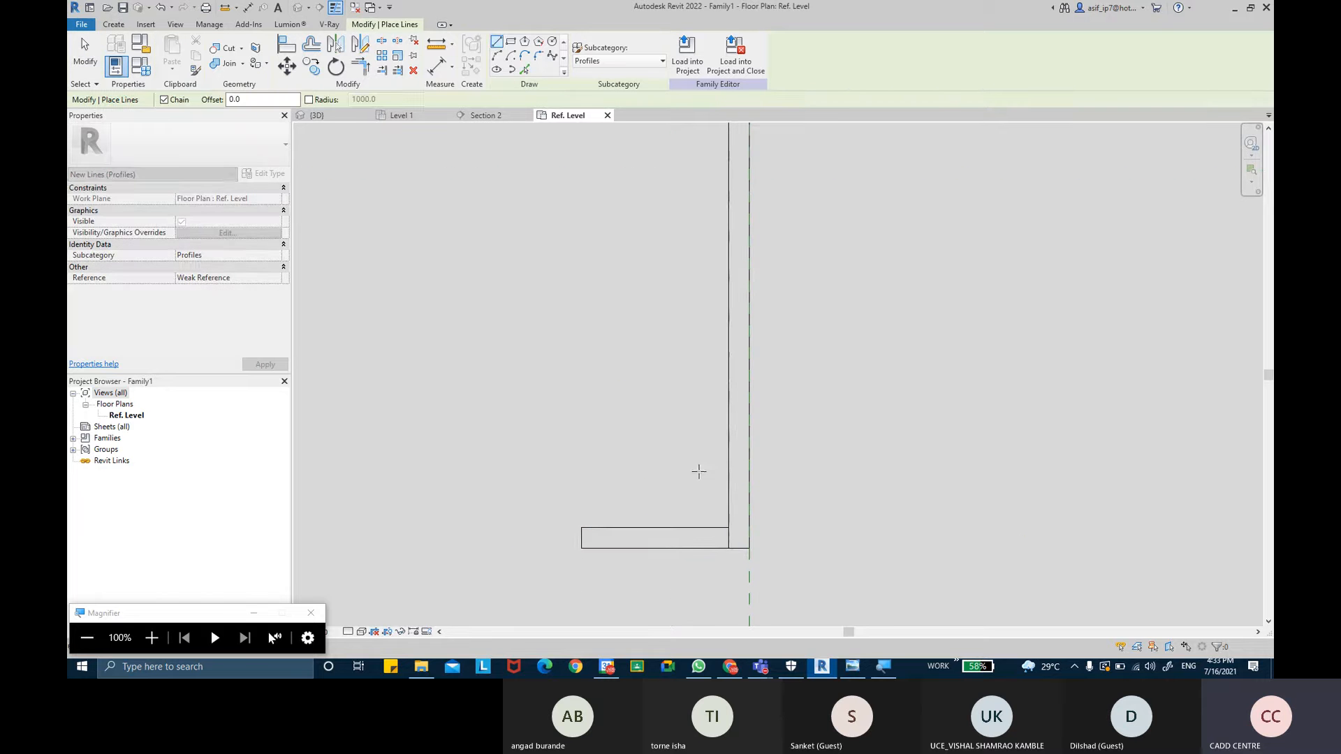
key("Escape")
middle_click_drag(691, 427, 669, 418)
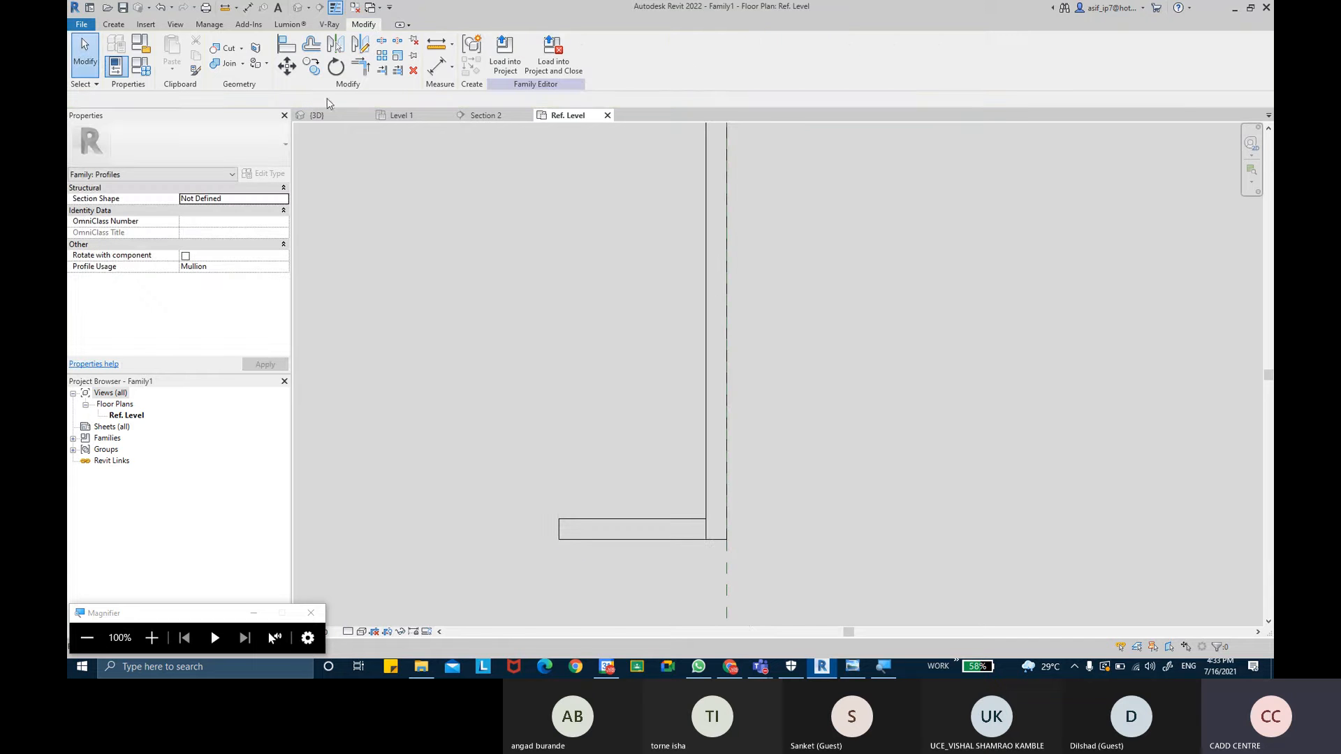
- Fillet the inner corner between the inner vertical and horizontal profile lines with a 3 mm radius
left_click(119, 27)
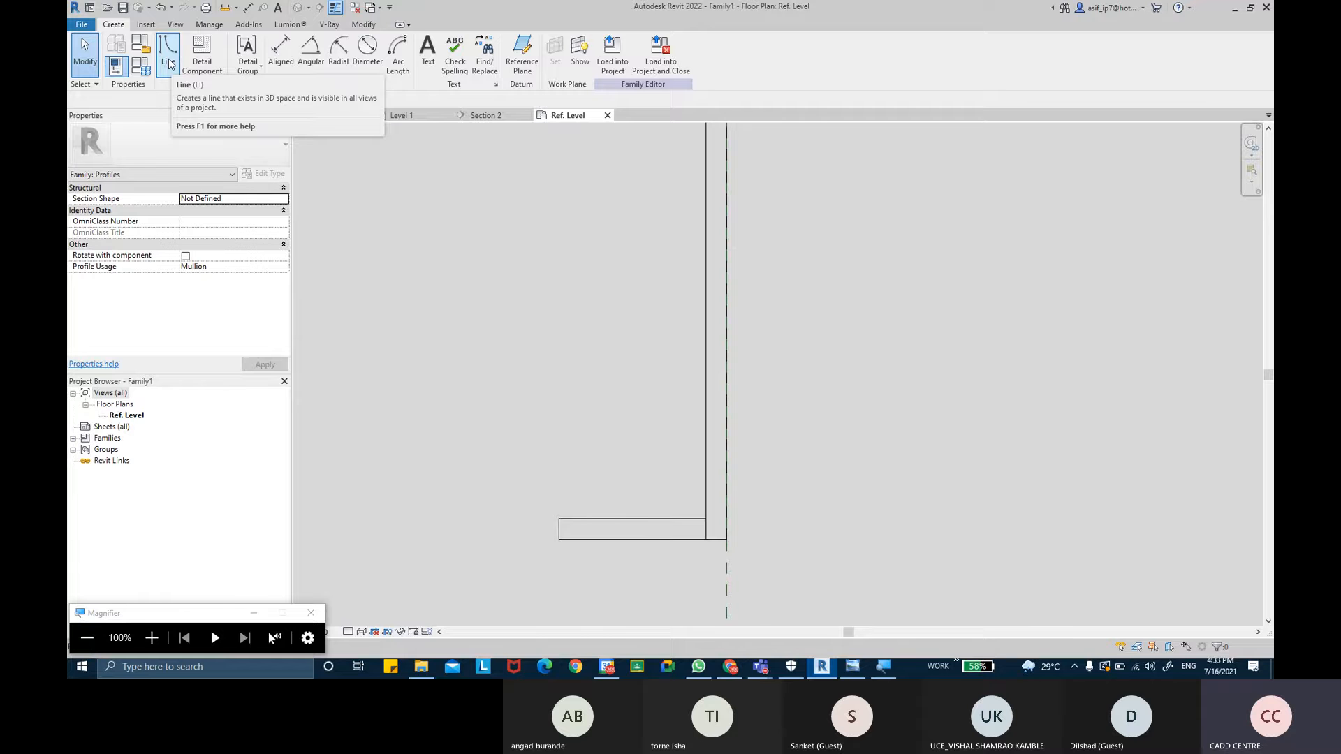
left_click(169, 63)
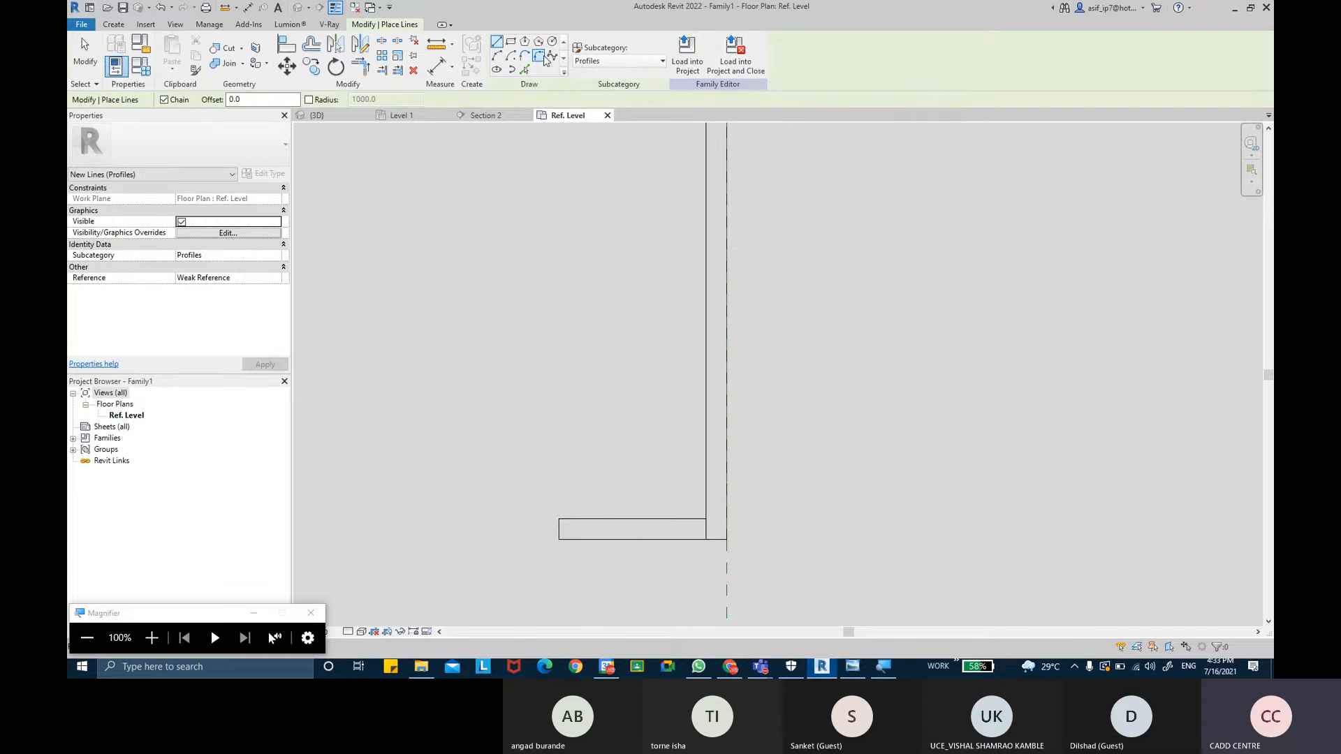
left_click(540, 58)
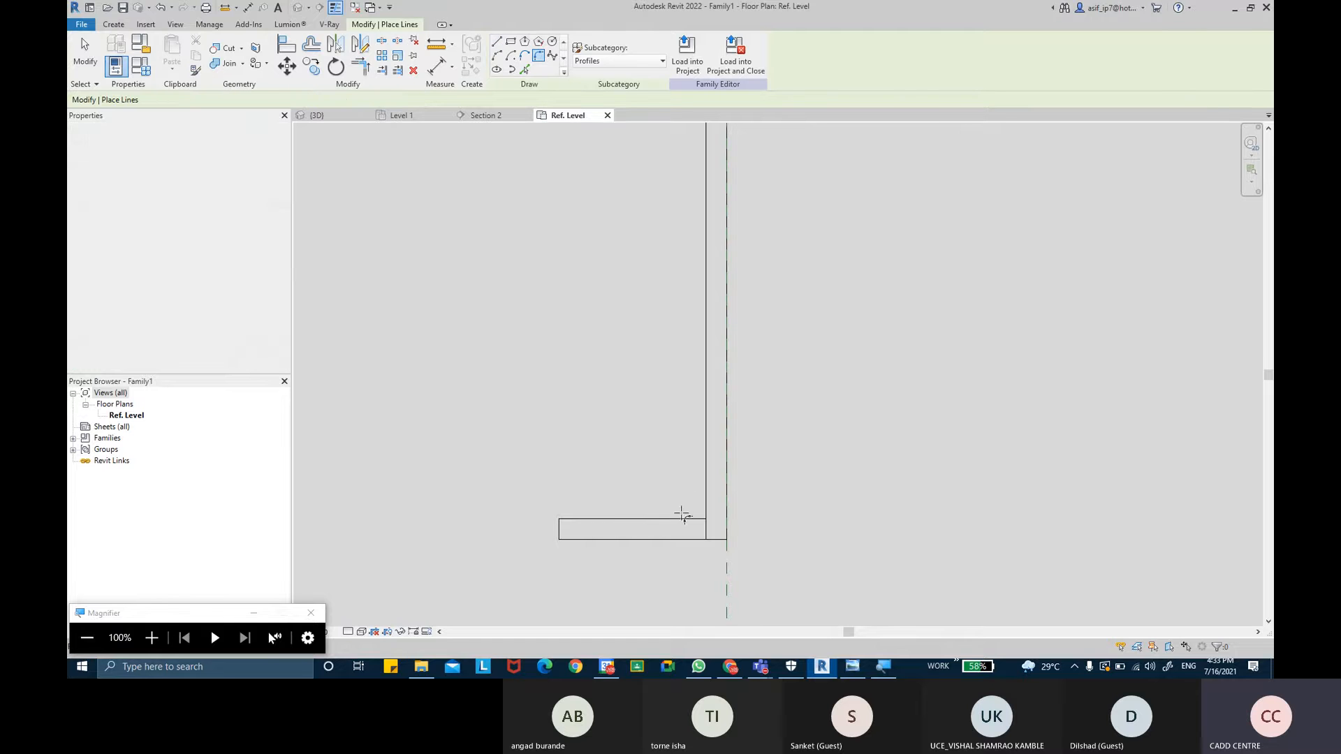
left_click(202, 99)
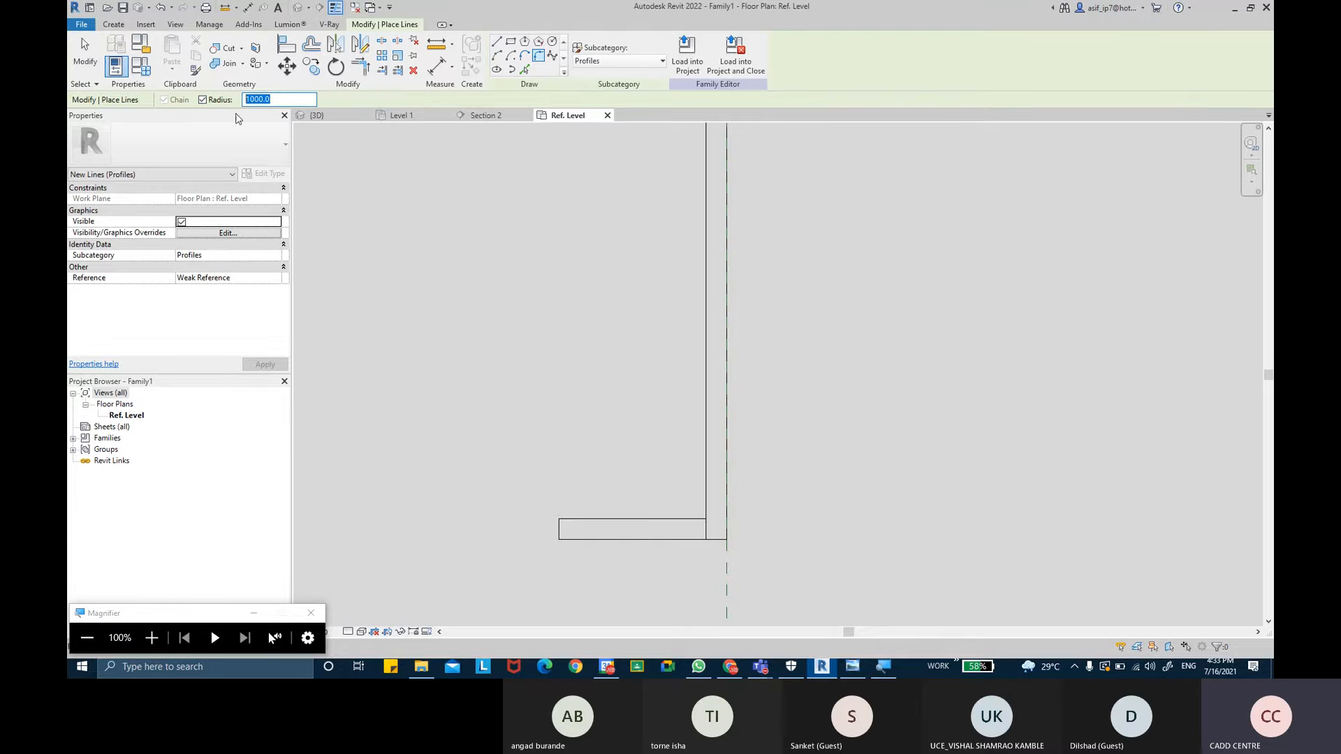
type("3")
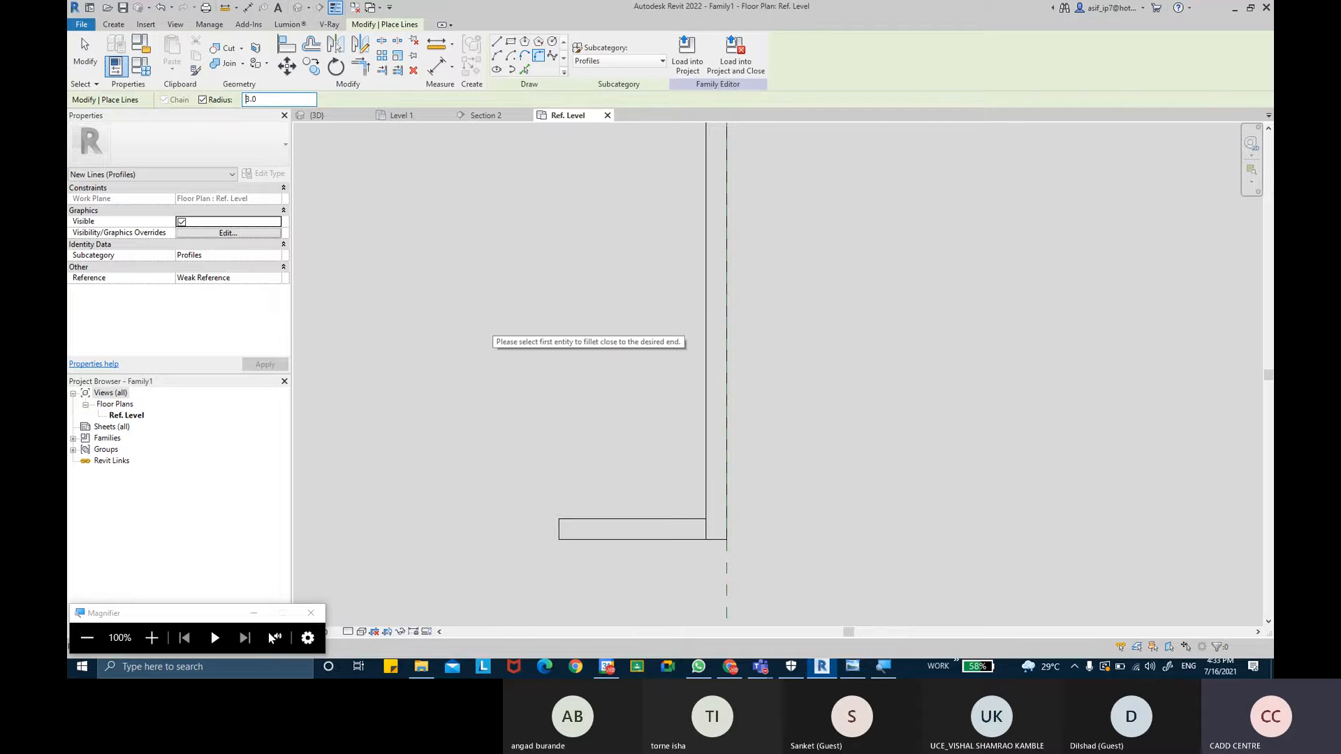
left_click(686, 518)
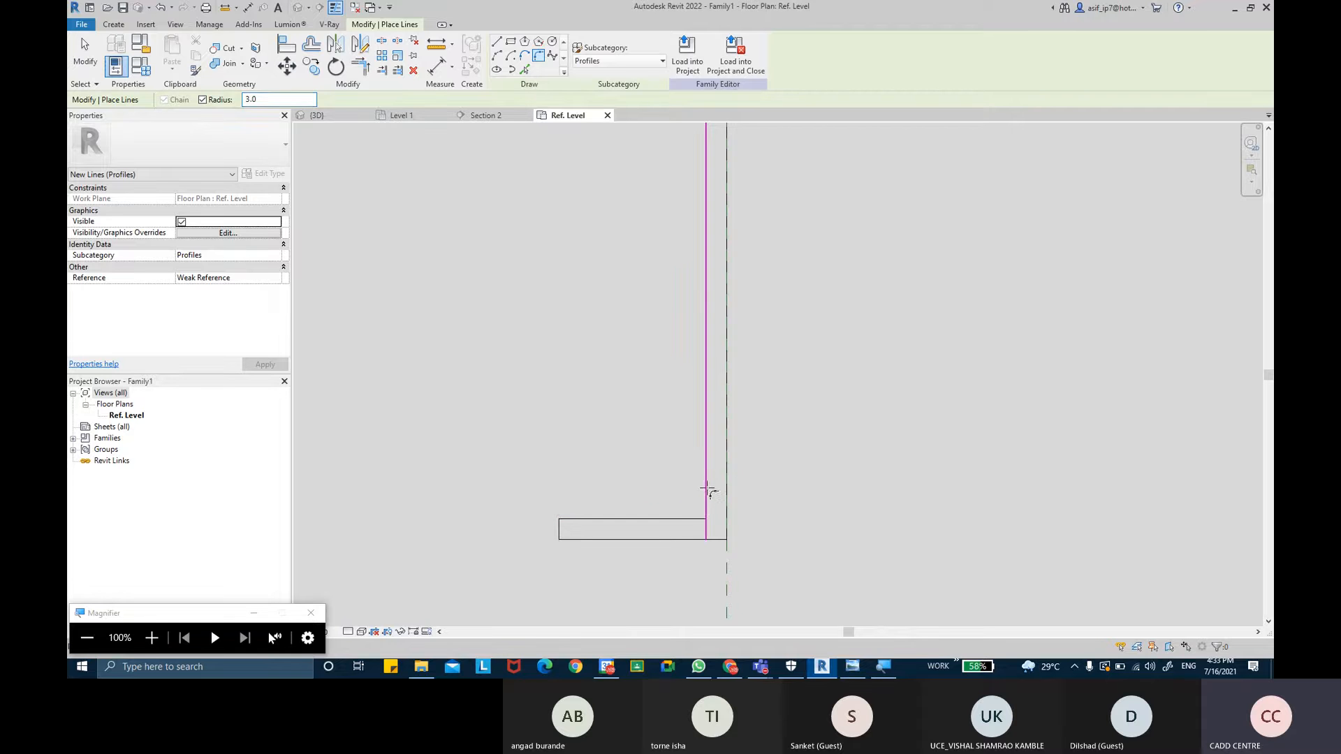
left_click(706, 488)
scroll(817, 387, "down", 2)
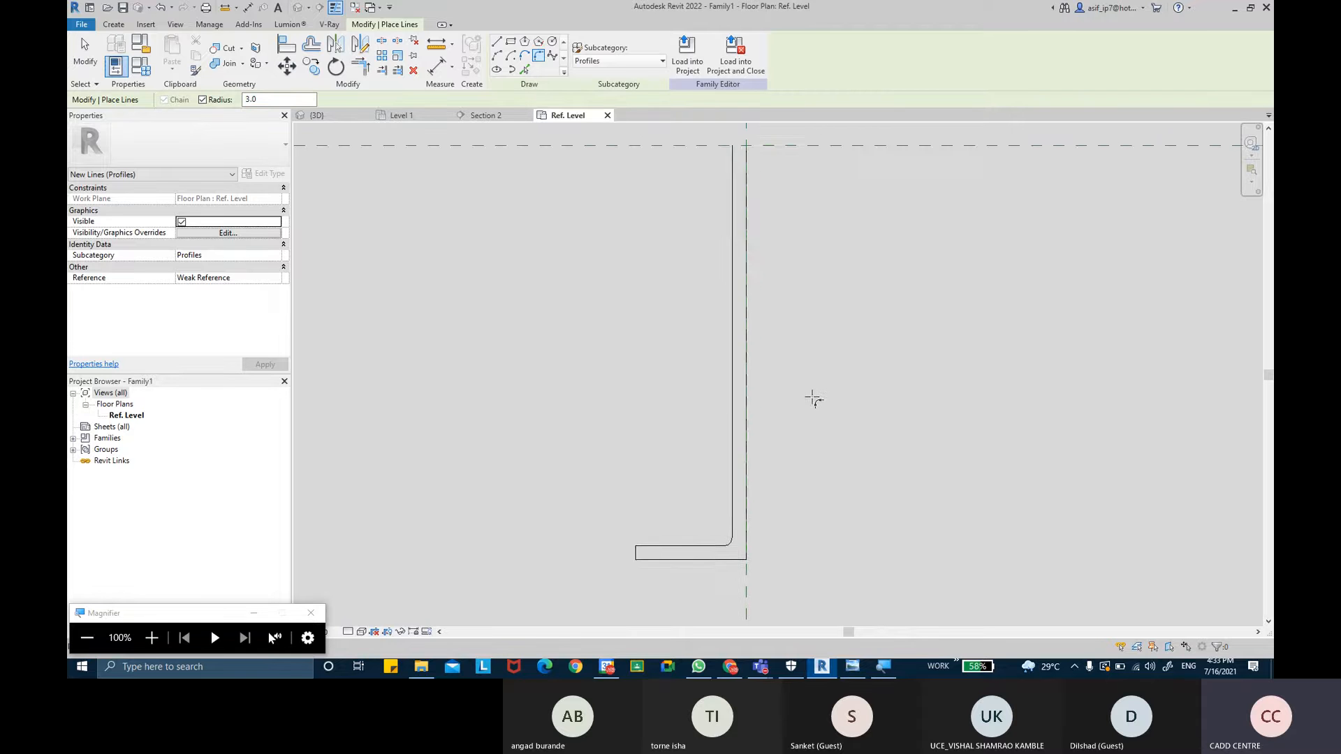
- Close the top end of the profile with a short line between the two vertical lines
scroll(817, 389, "down", 3)
scroll(765, 217, "up", 5)
key("Escape")
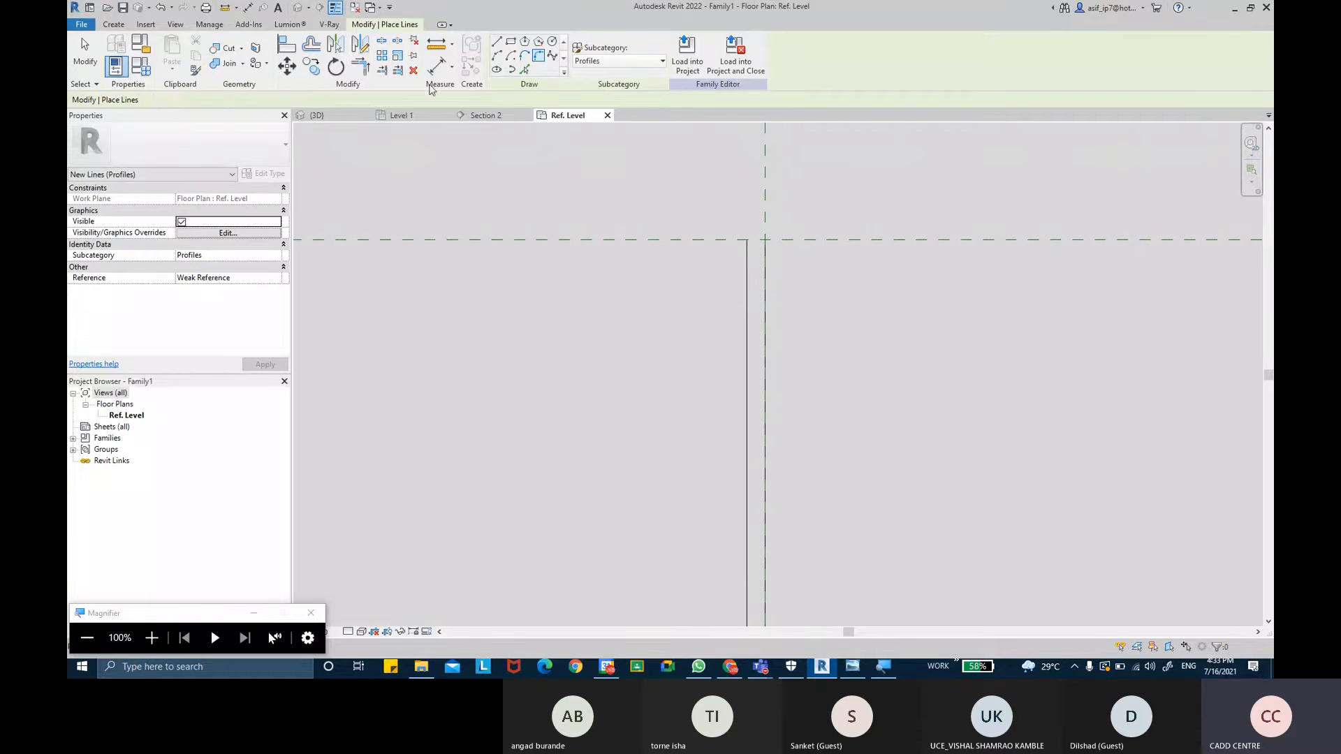
key("Escape")
left_click(114, 24)
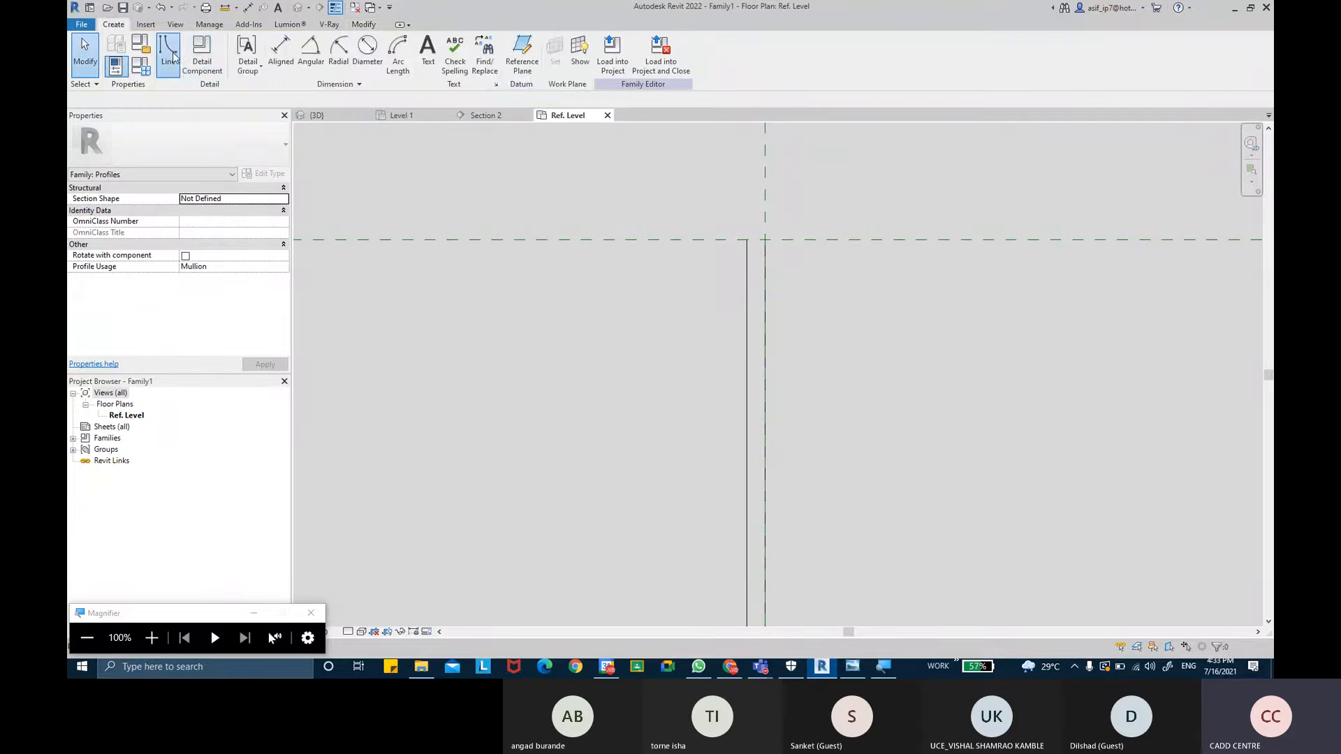
left_click(169, 56)
scroll(761, 241, "up", 2)
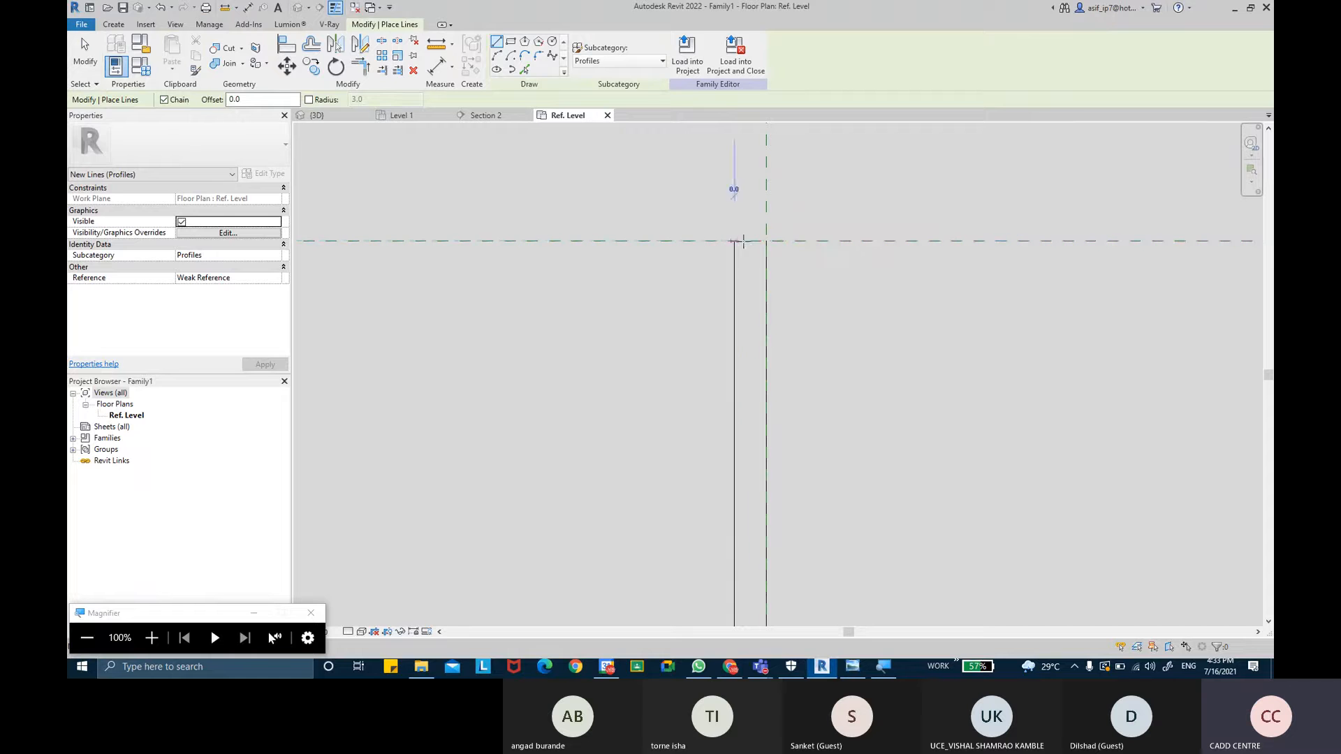
scroll(814, 345, "down", 5)
mouse_move(814, 344)
middle_mouse_down()
mouse_move(824, 300)
mouse_move(850, 305)
mouse_move(820, 326)
middle_mouse_up()
key("Escape")
scroll(835, 324, "down", 1)
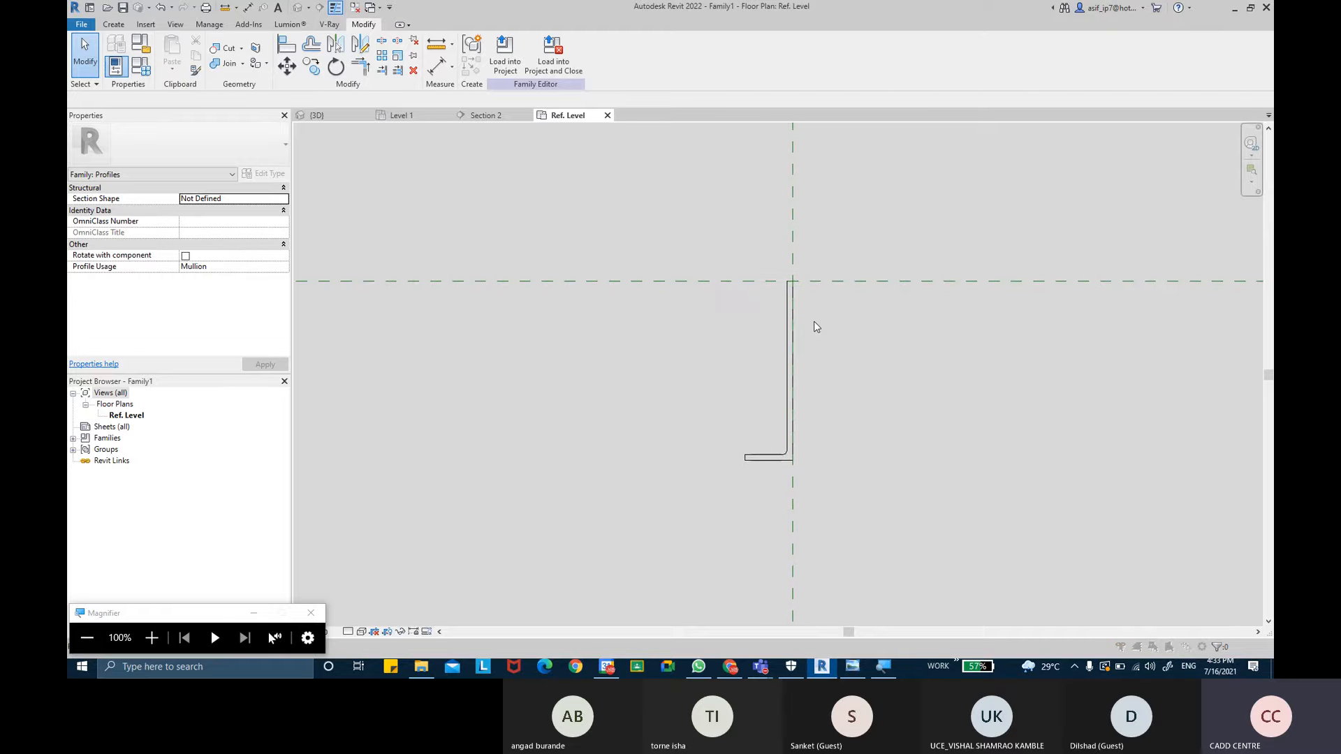
- Save the profile family to the Desktop as CONNER PROFILE FOR SUSPENDED CEILING
key("ctrl+s")
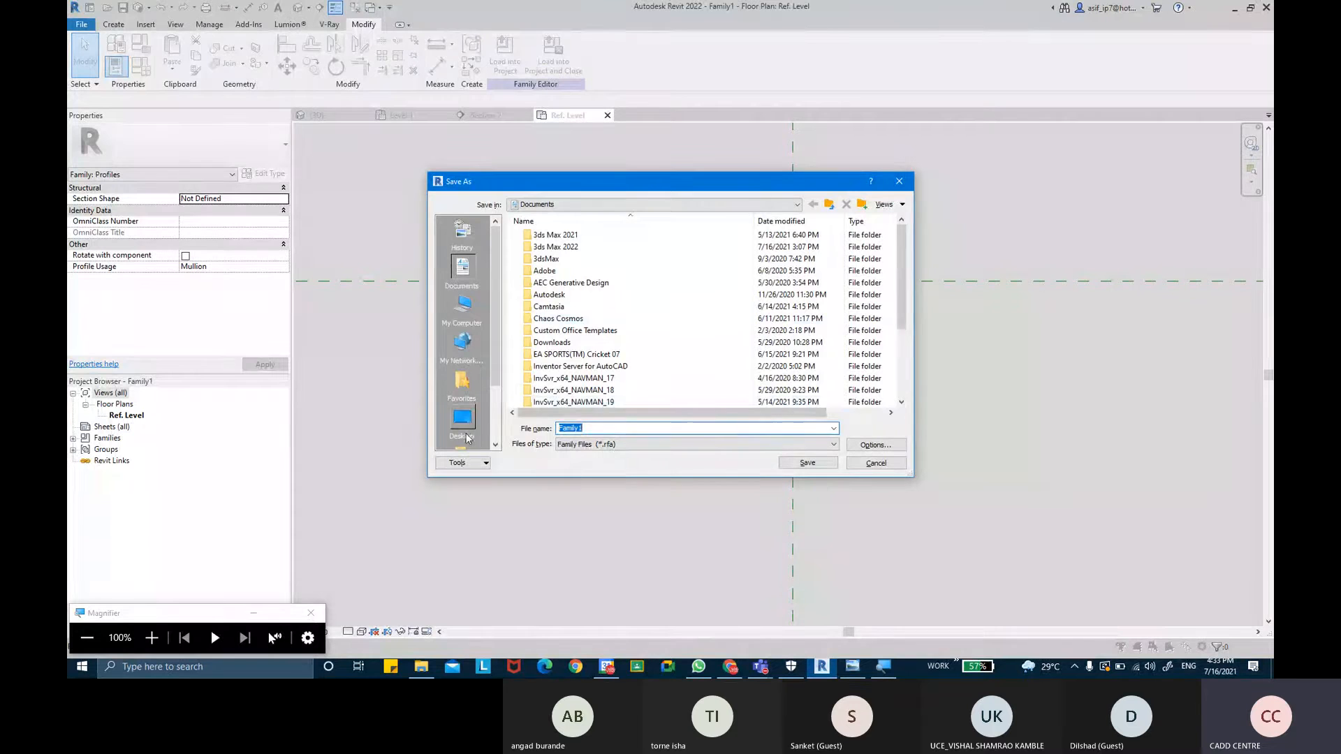
left_click(461, 419)
left_click(626, 427)
double_click(627, 427)
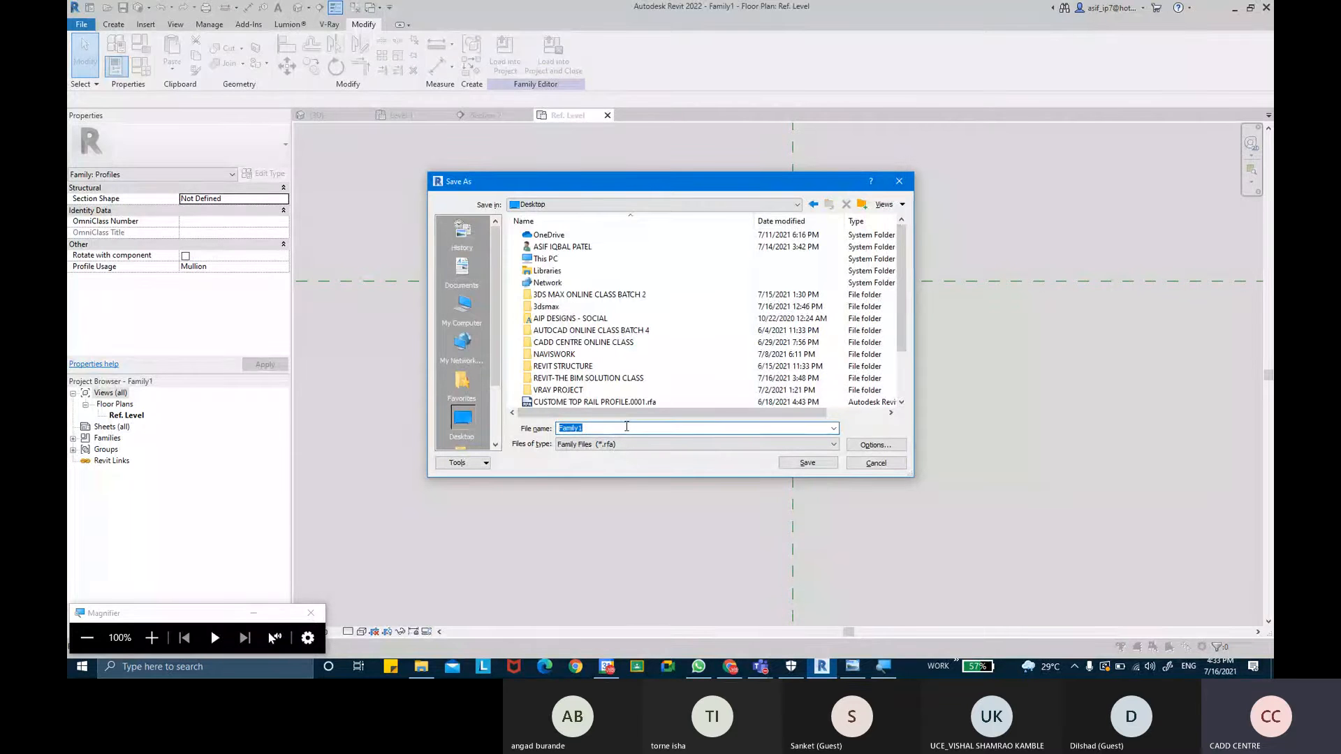
key("BackSpace")
type("CONNER")
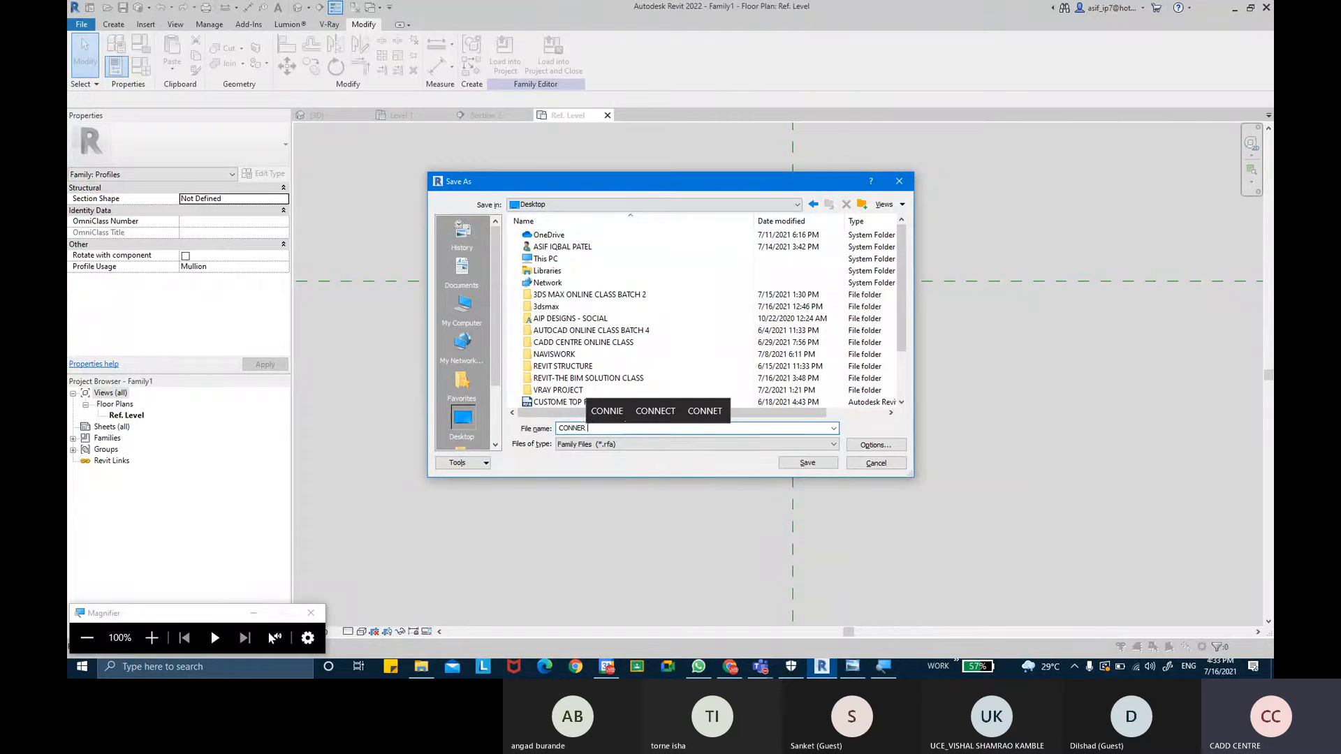
type(" PROFILE ")
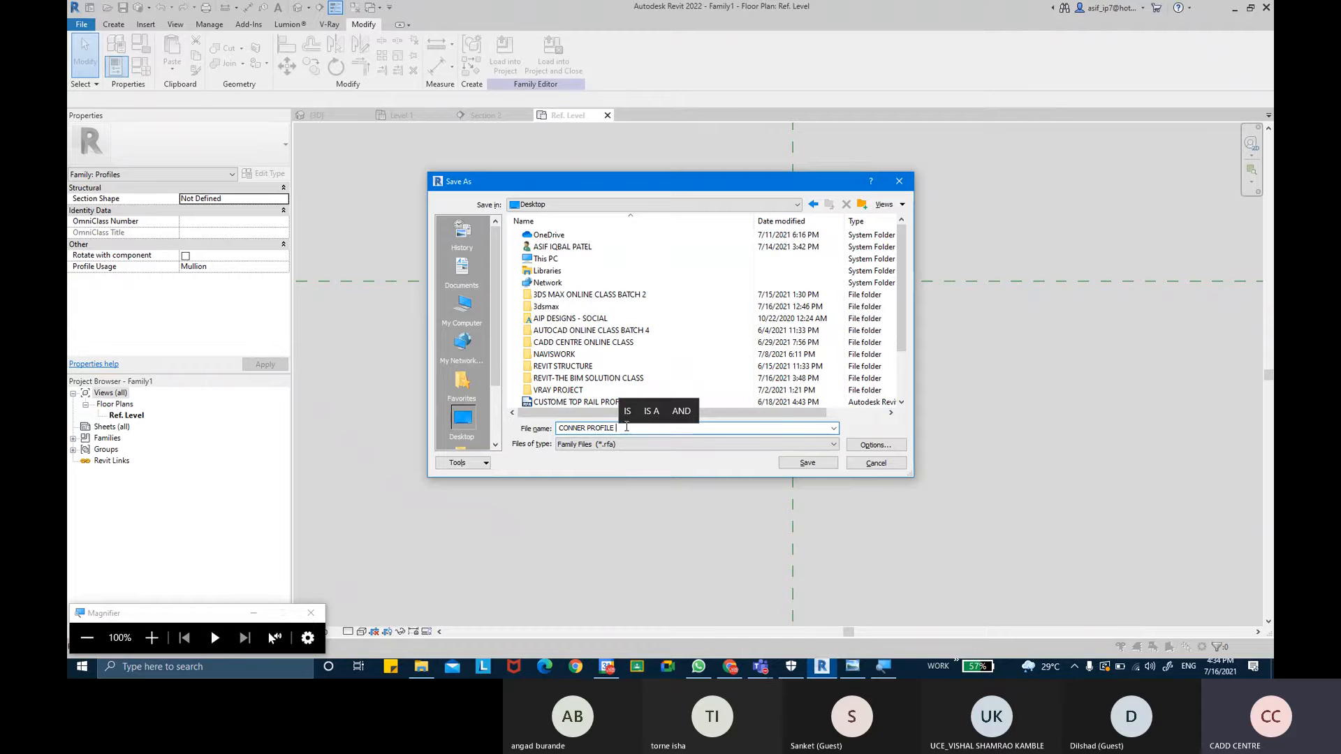
type("FOR")
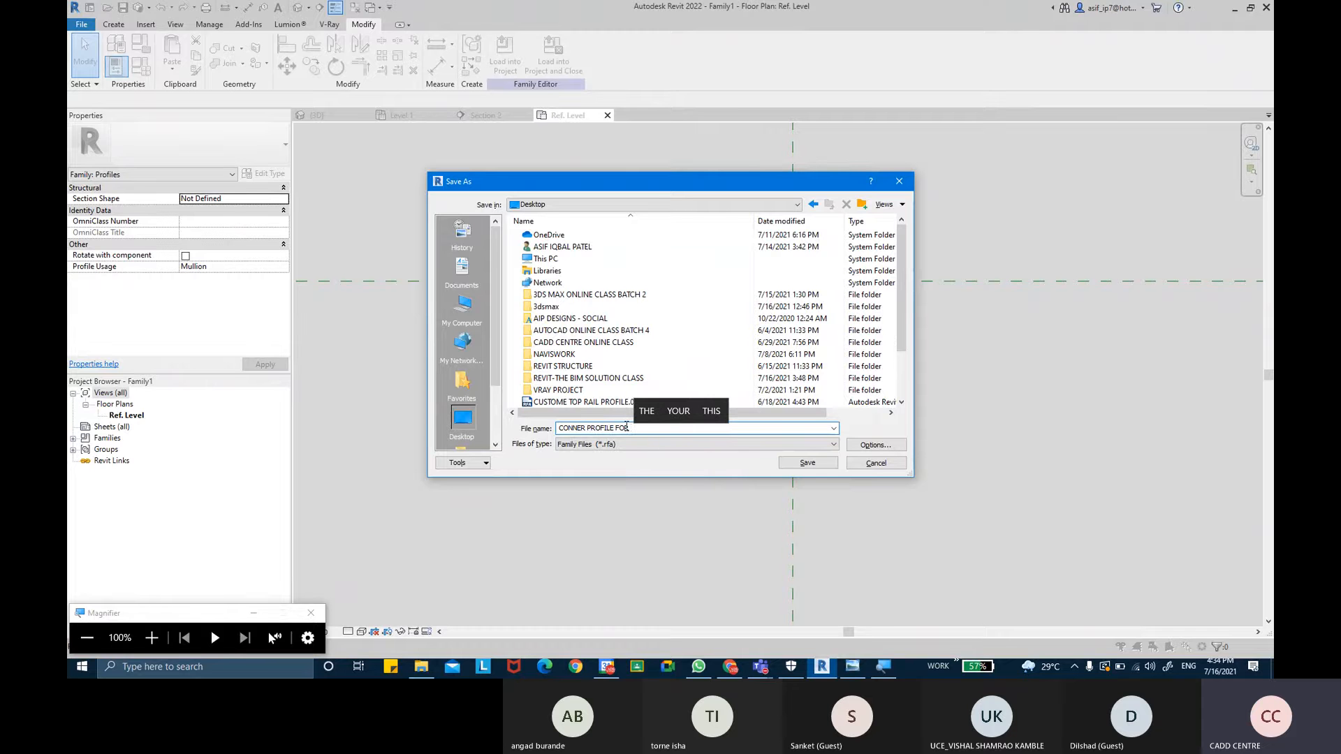
type(" SU")
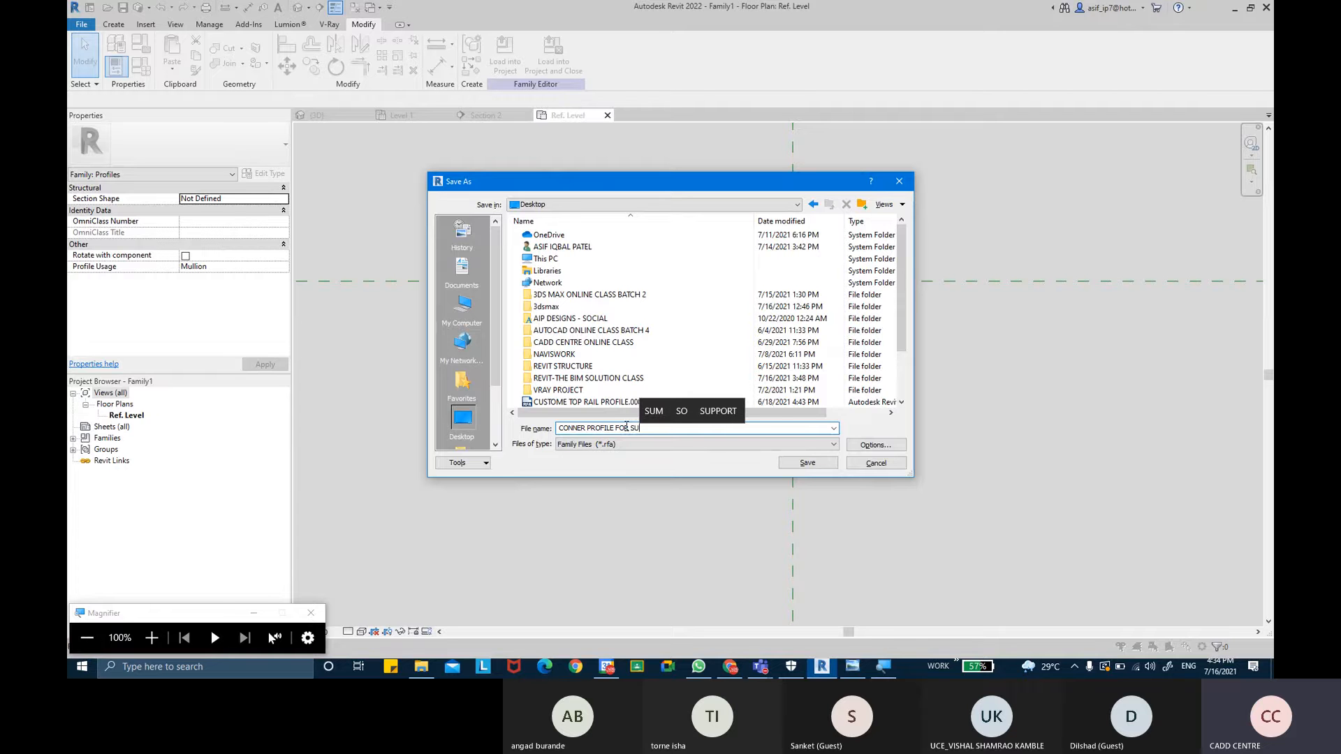
type("SPENDED ")
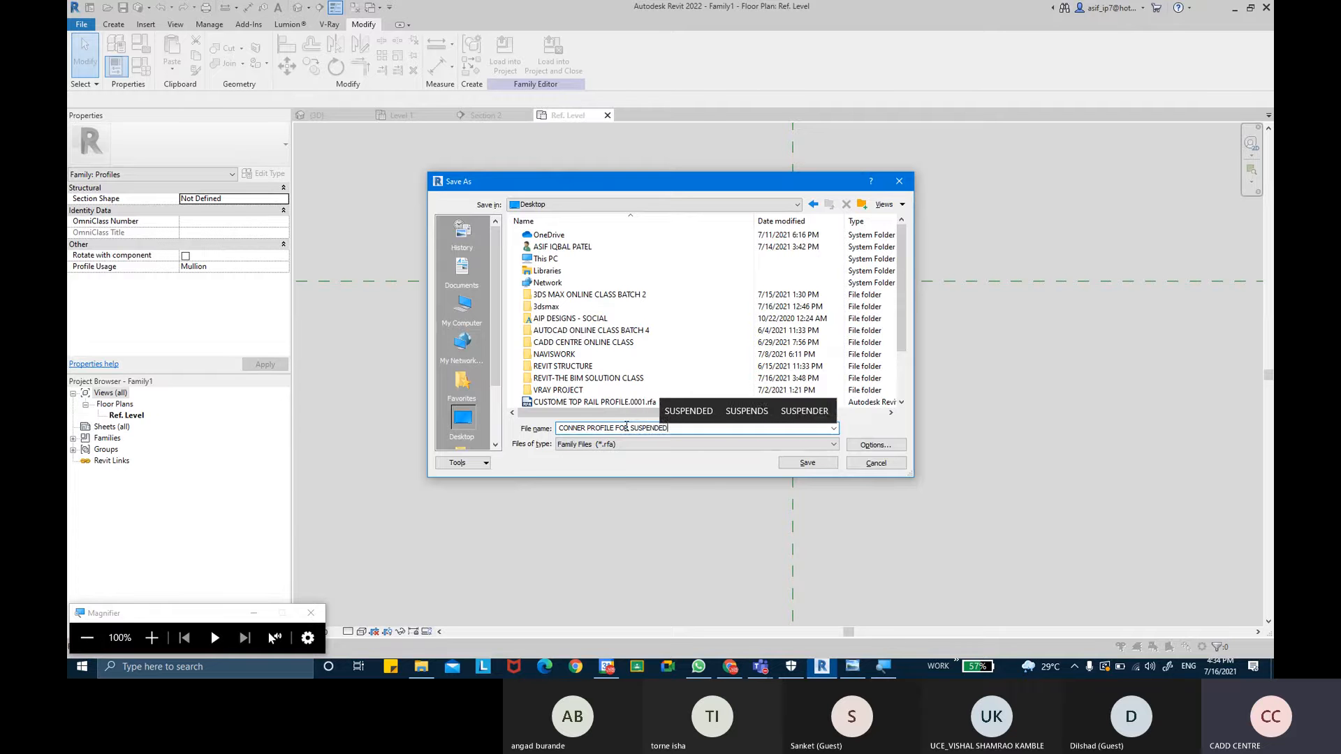
type("CE")
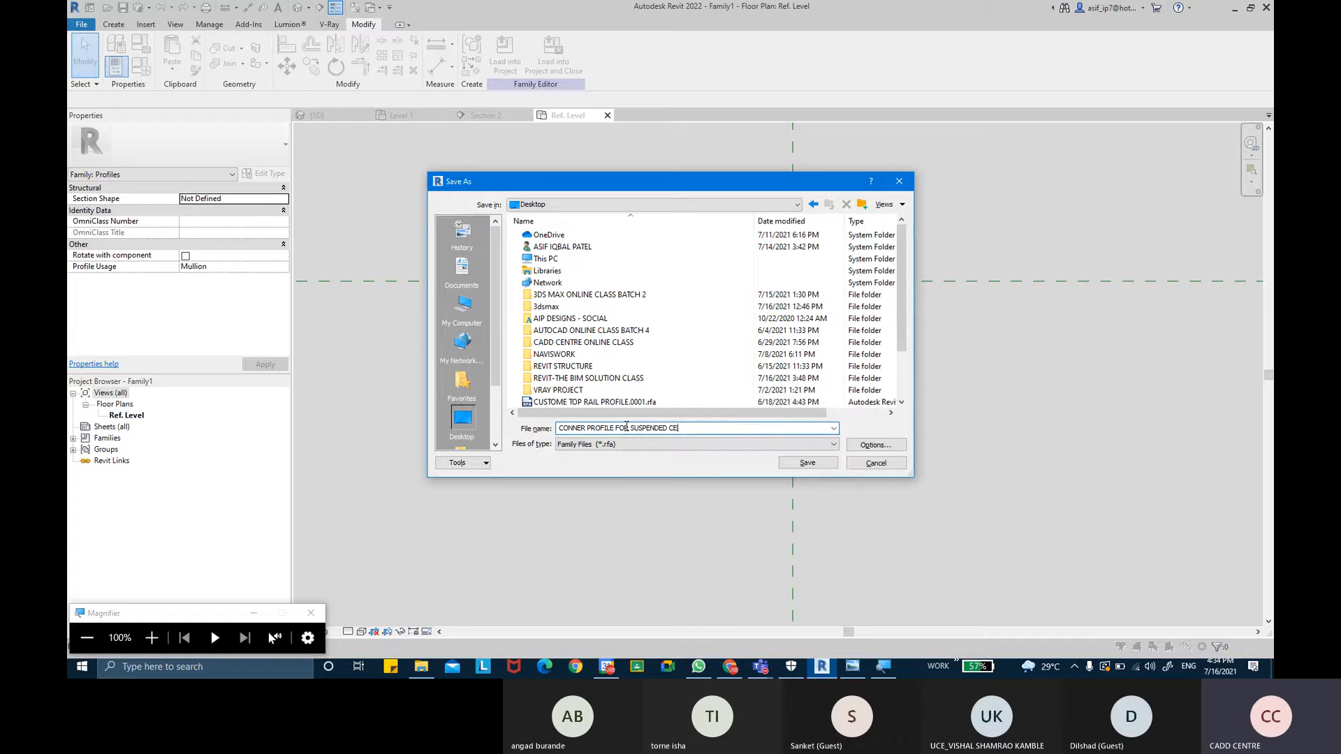
type("ILING")
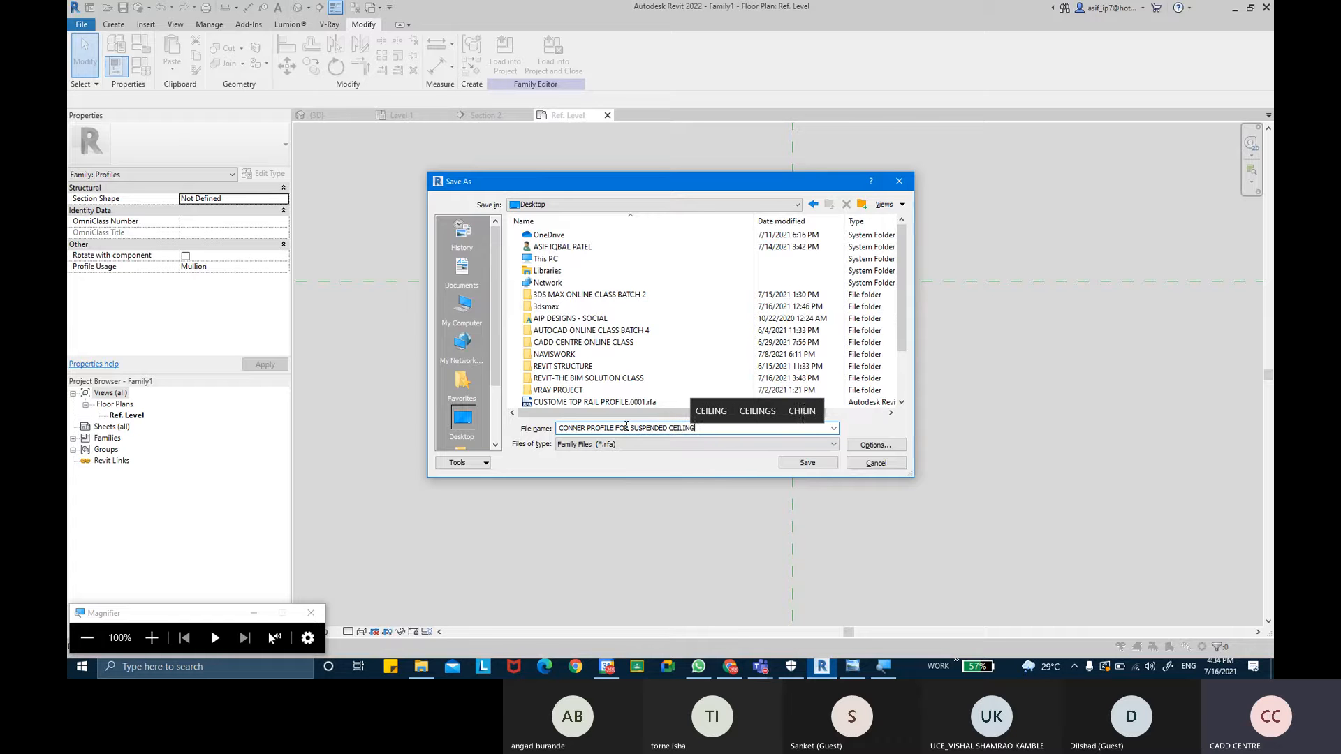
key("Return")
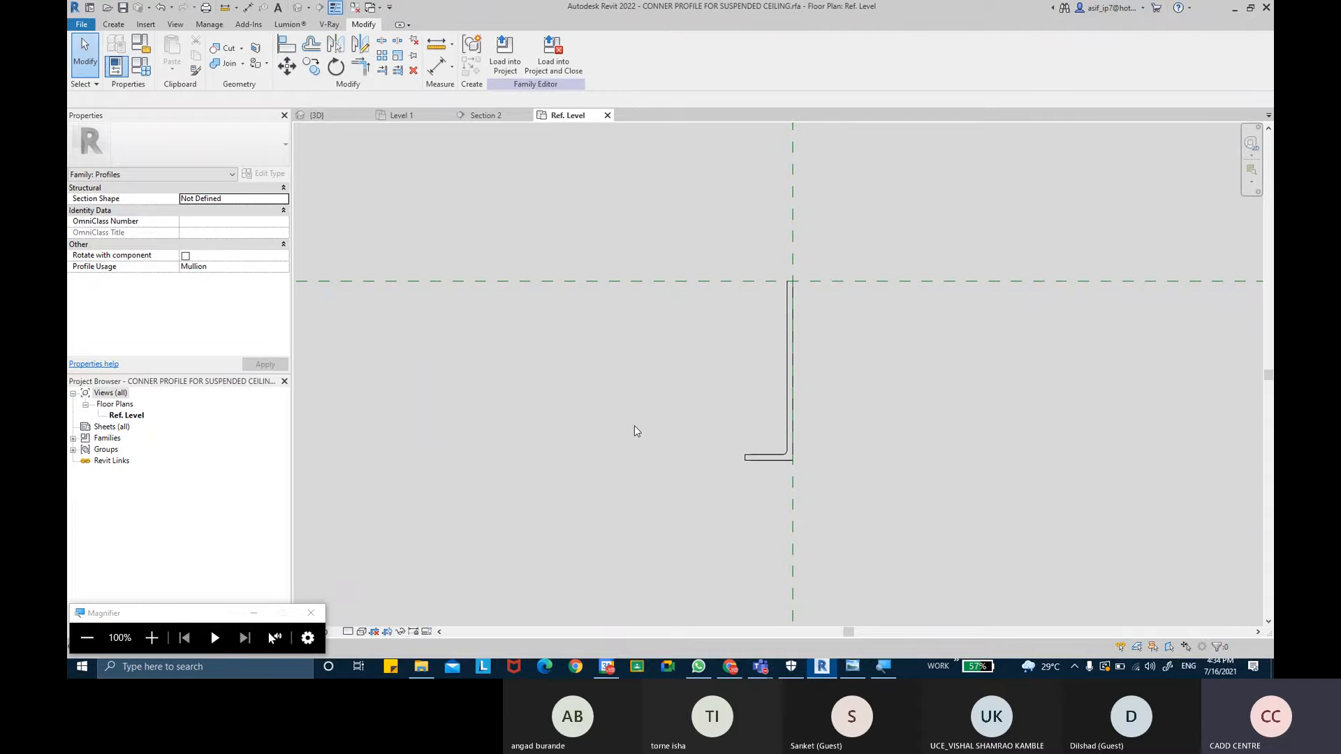
- Load the profile family into the CEILING project
middle_click_drag(833, 347, 797, 330)
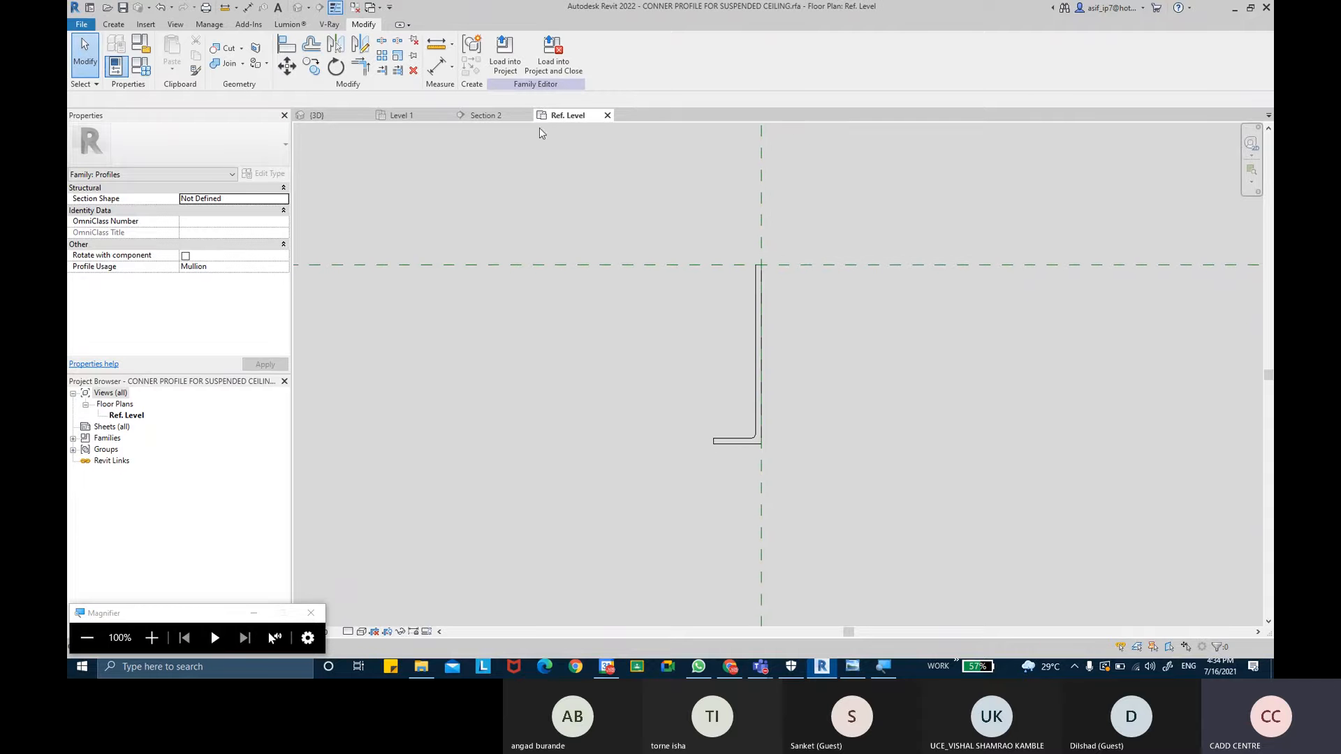
left_click(506, 60)
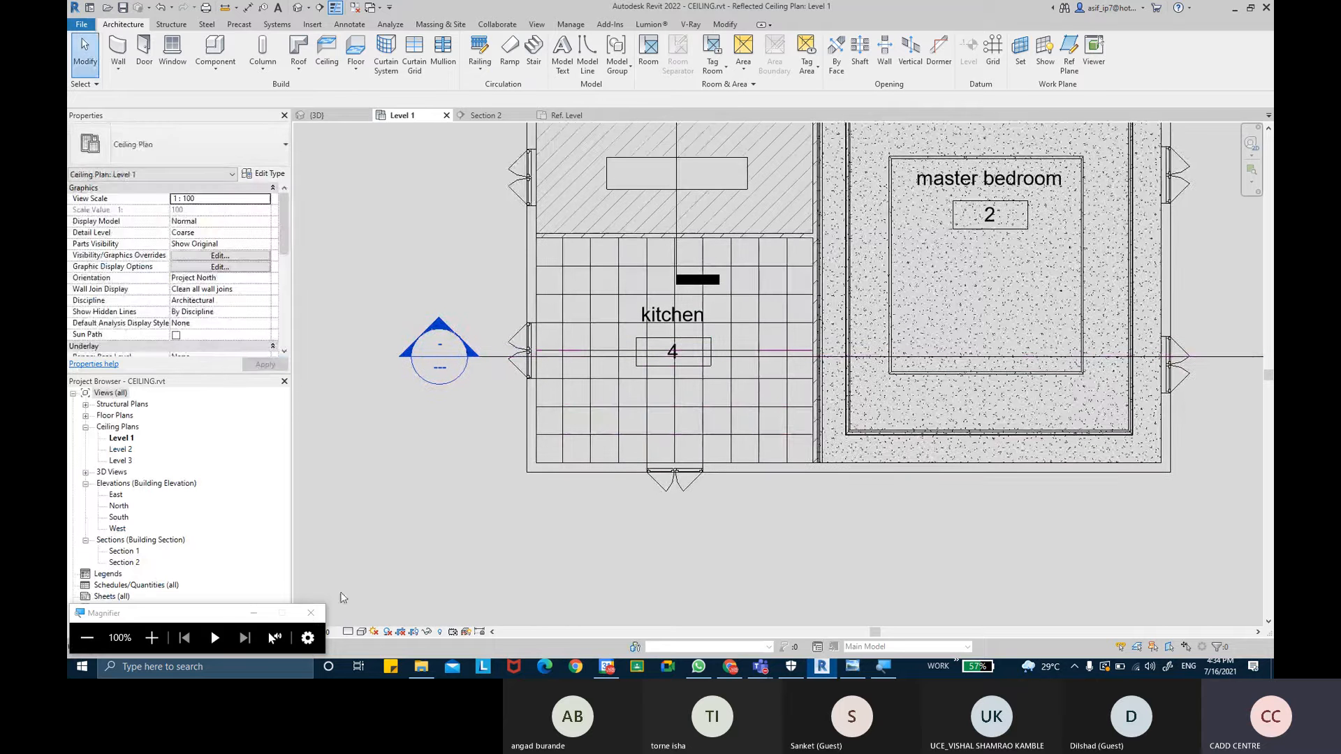
- Duplicate the 30mm Square type of the Rectangular Mullion family under the project's curtain wall mullions
left_click(253, 612)
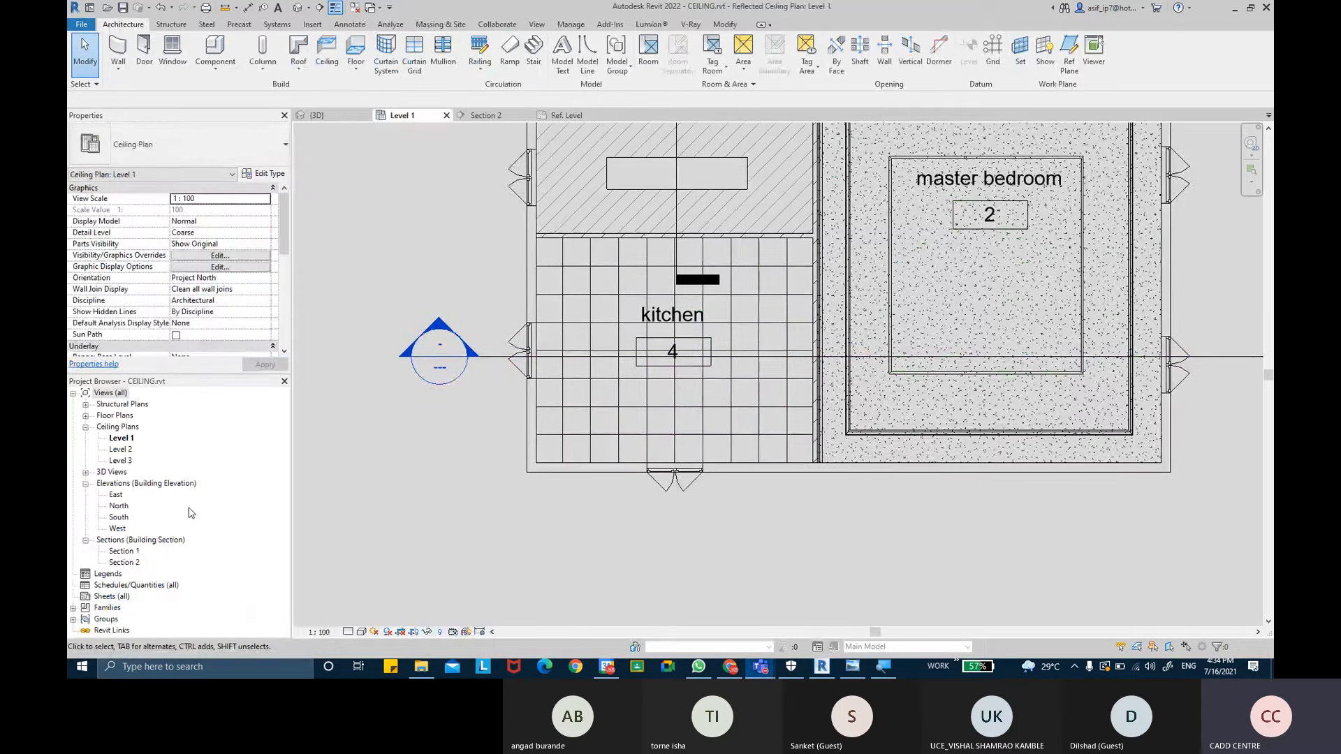
left_click(74, 608)
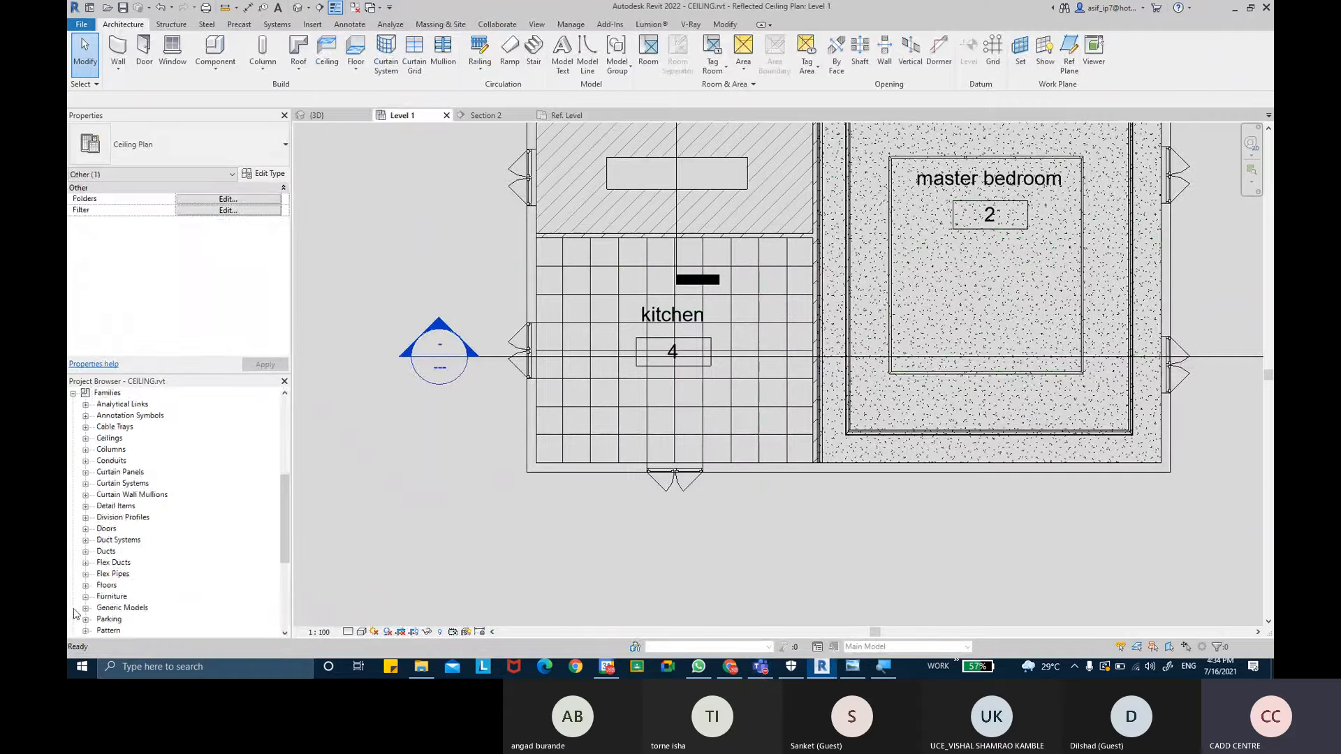
left_click(105, 393)
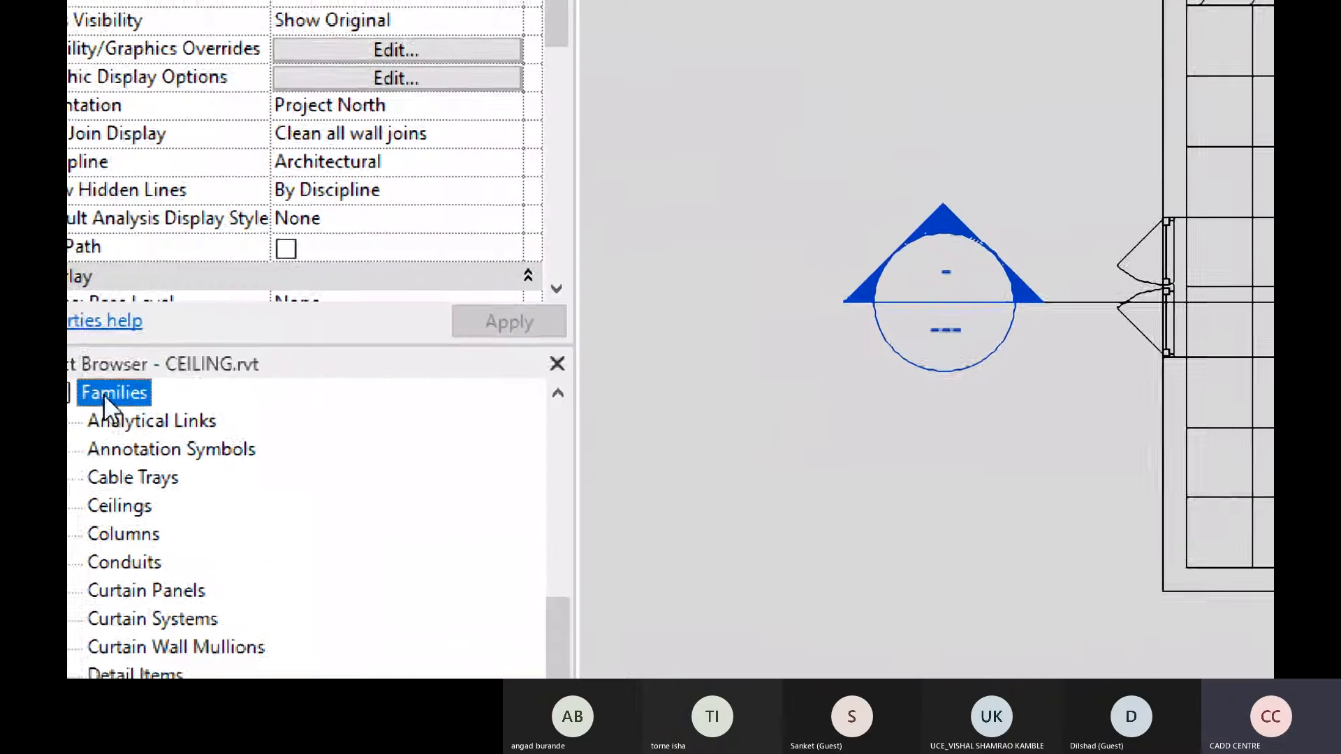
left_click(211, 551)
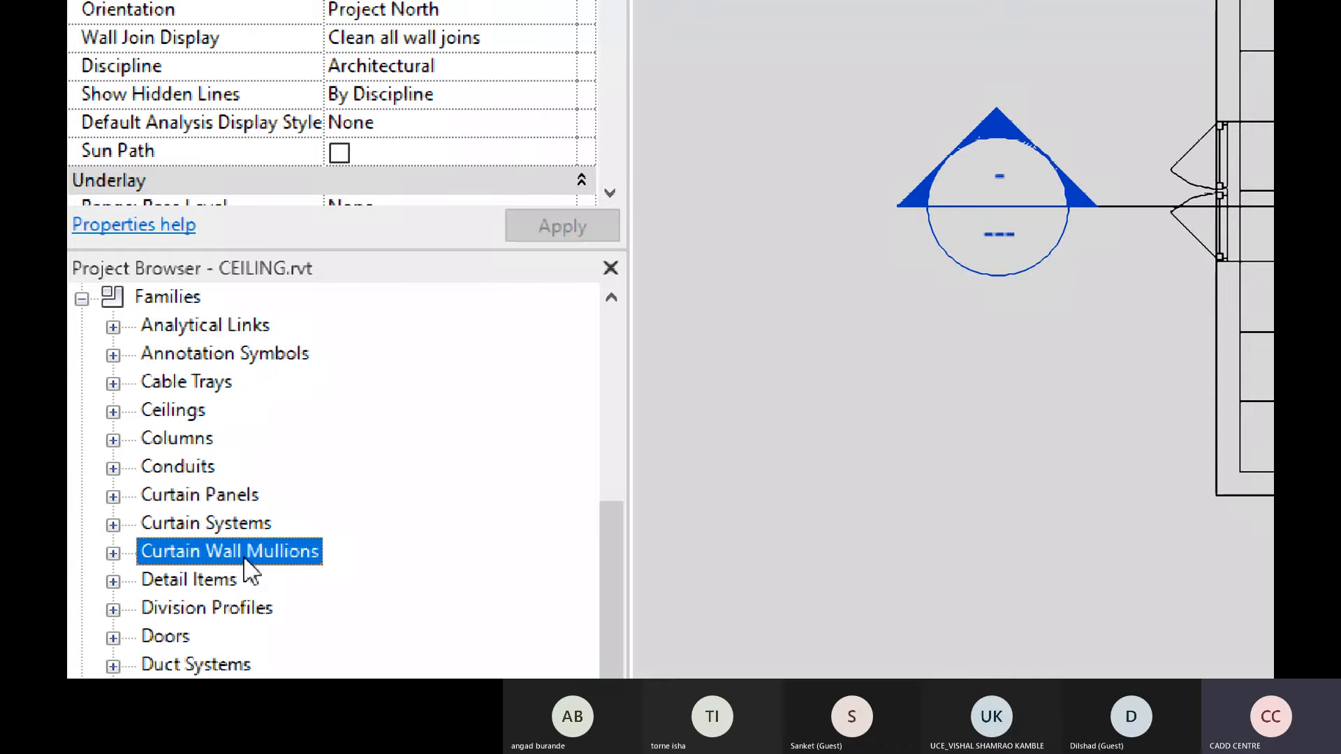
left_click(112, 553)
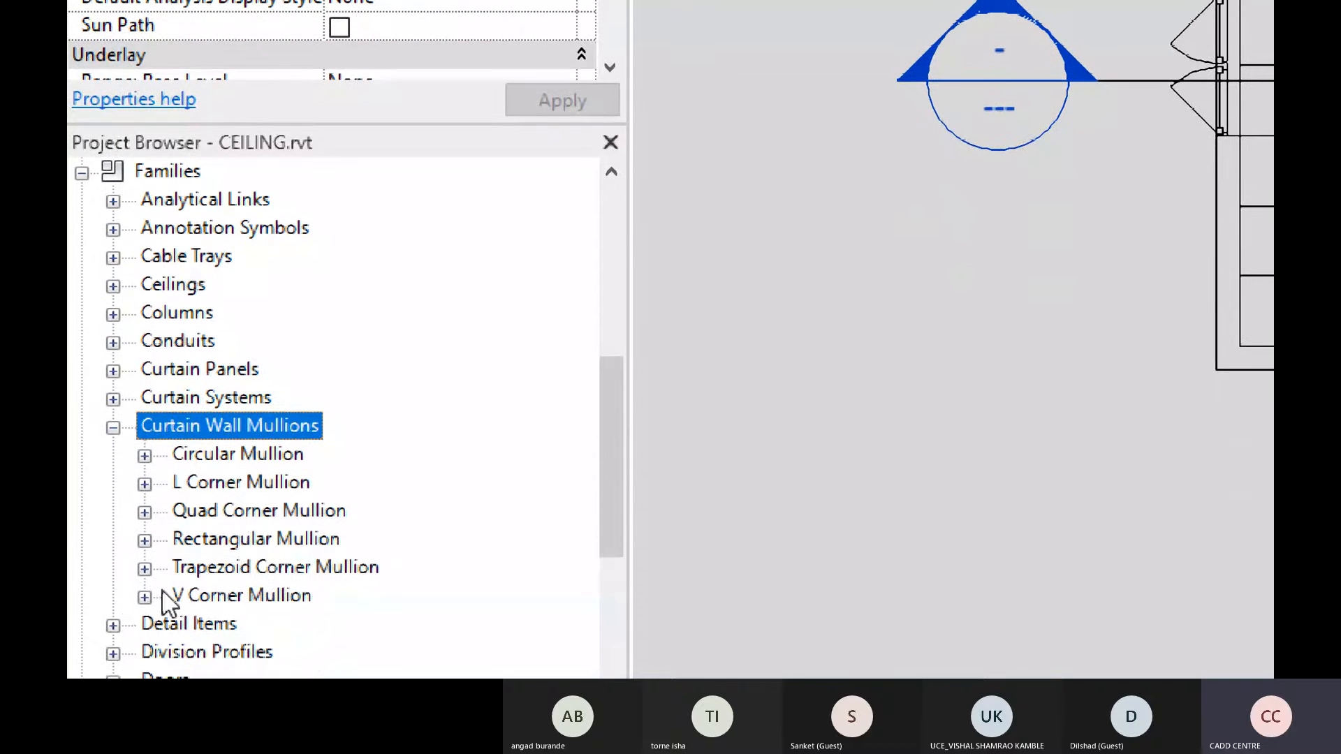
left_click(225, 539)
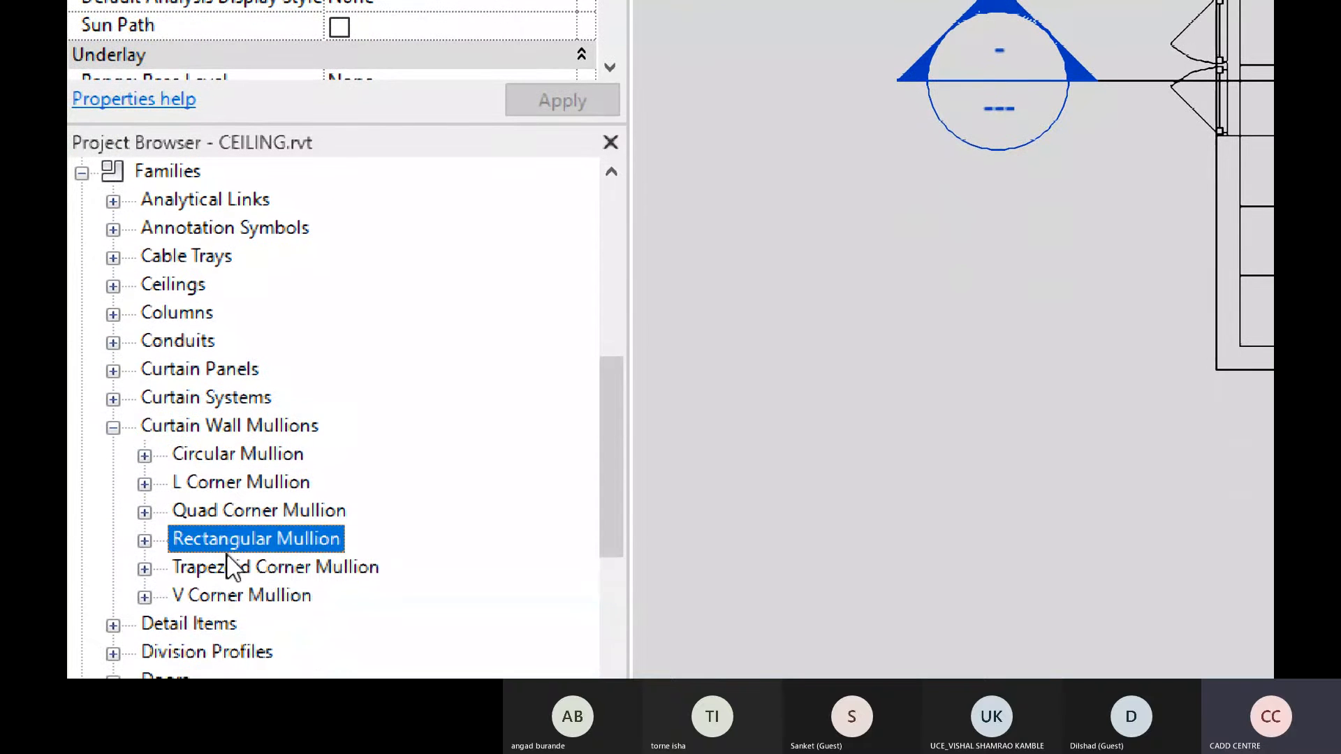
left_click(144, 540)
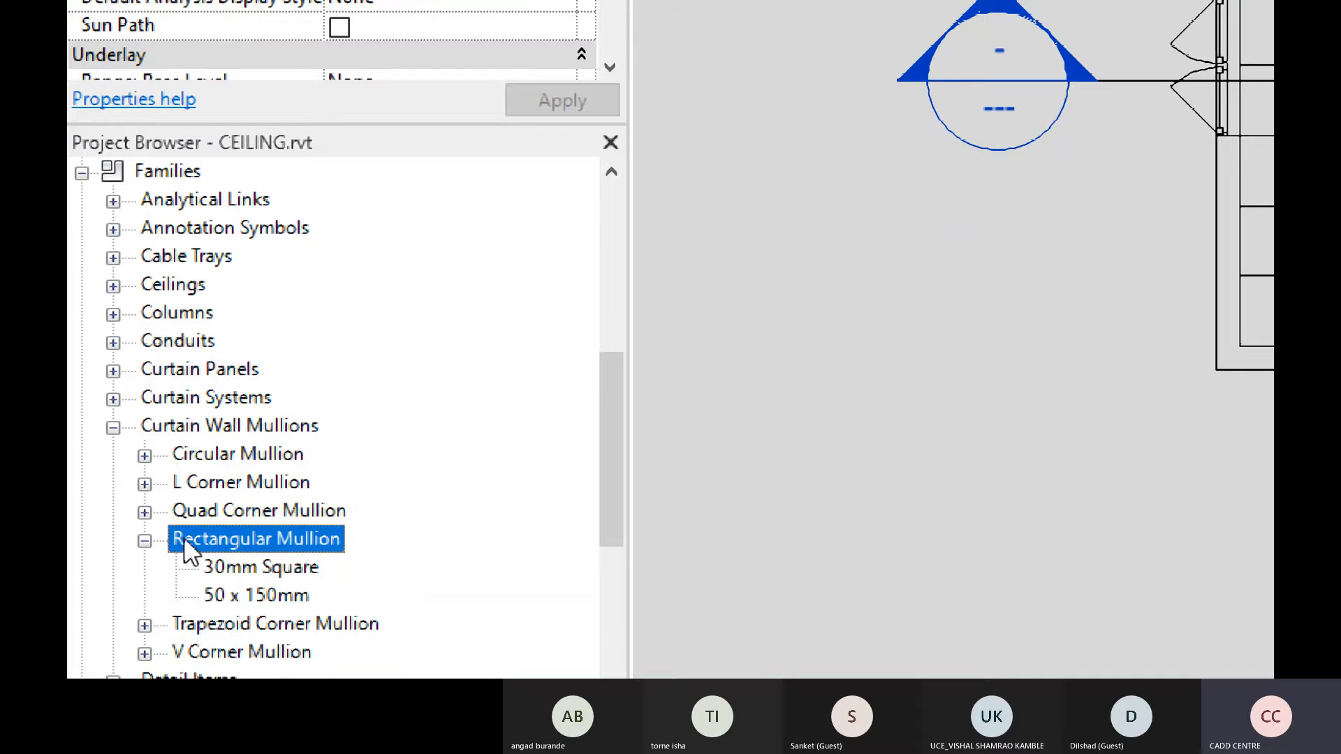
left_click(273, 596)
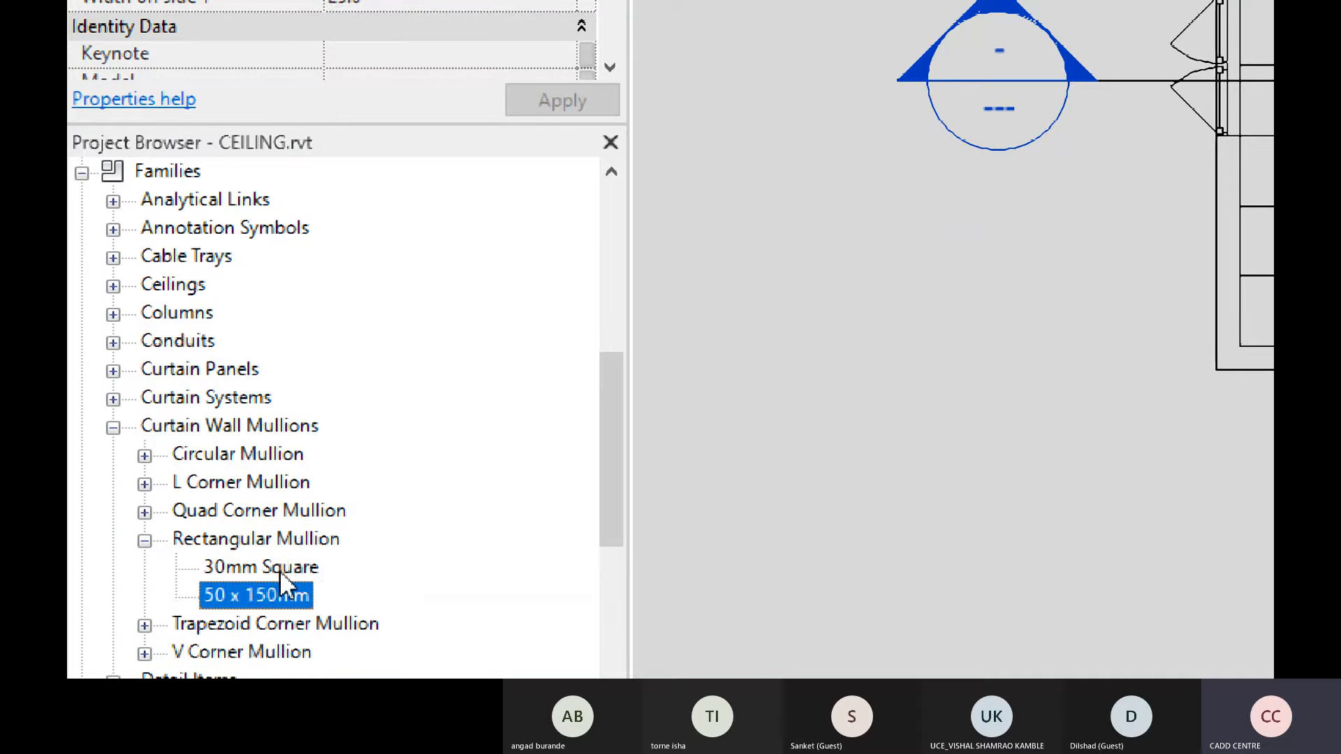
left_click(281, 571)
left_click(290, 595)
right_click(287, 576)
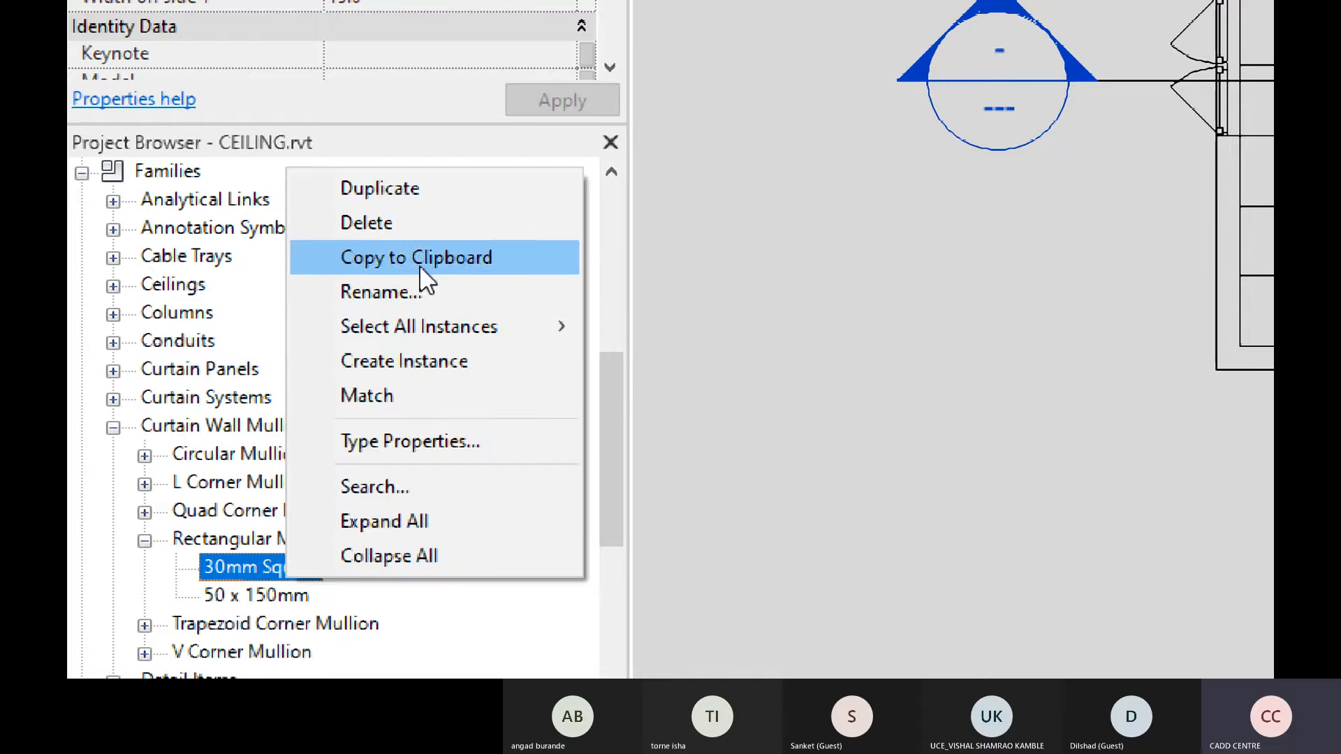
left_click(372, 188)
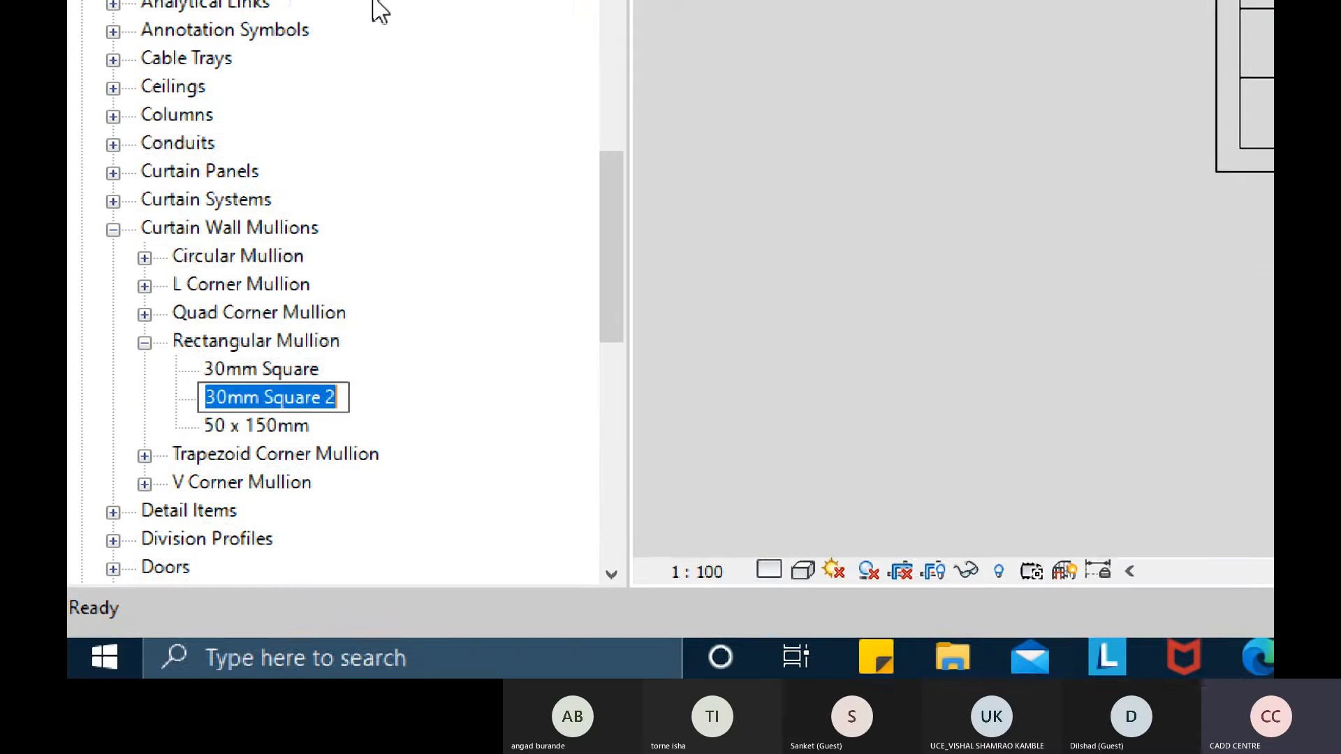
- Rename the duplicated mullion type to CONNER PROFILE SUSPENDED CEILING
key("BackSpace")
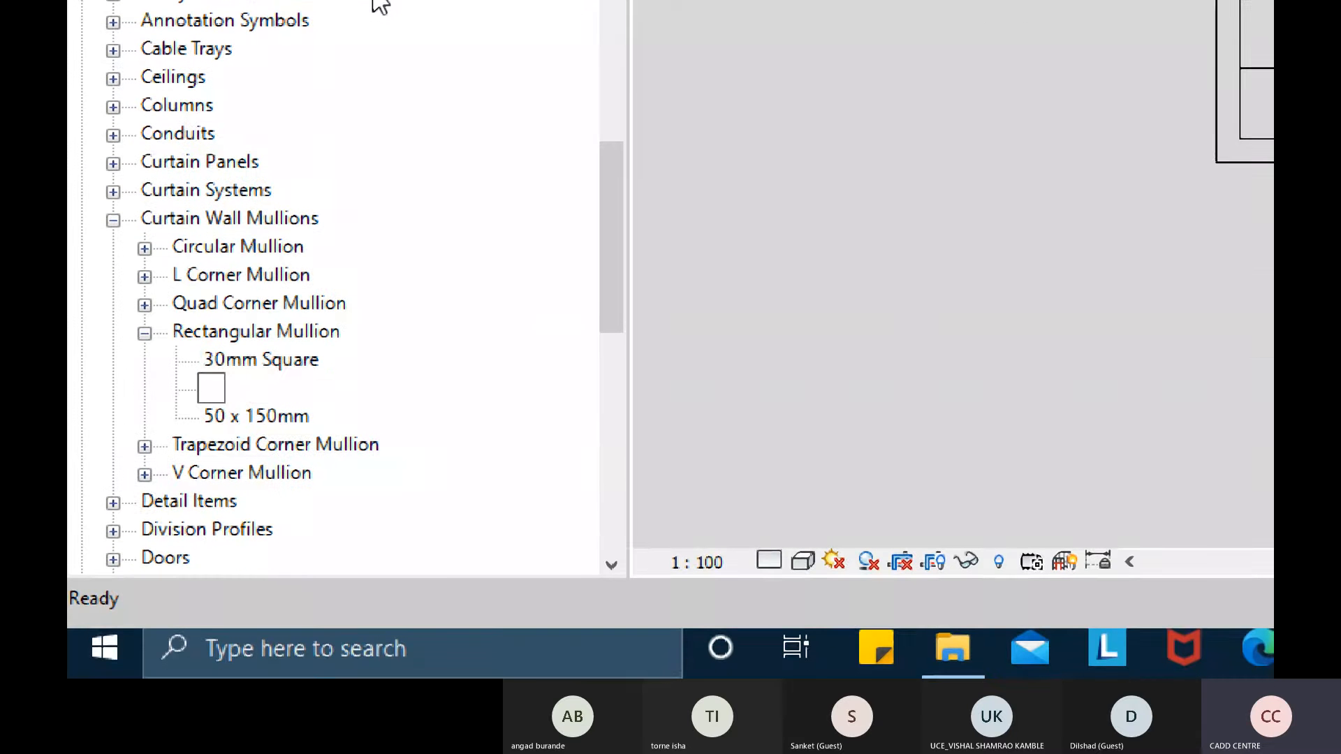
type("CONNER ")
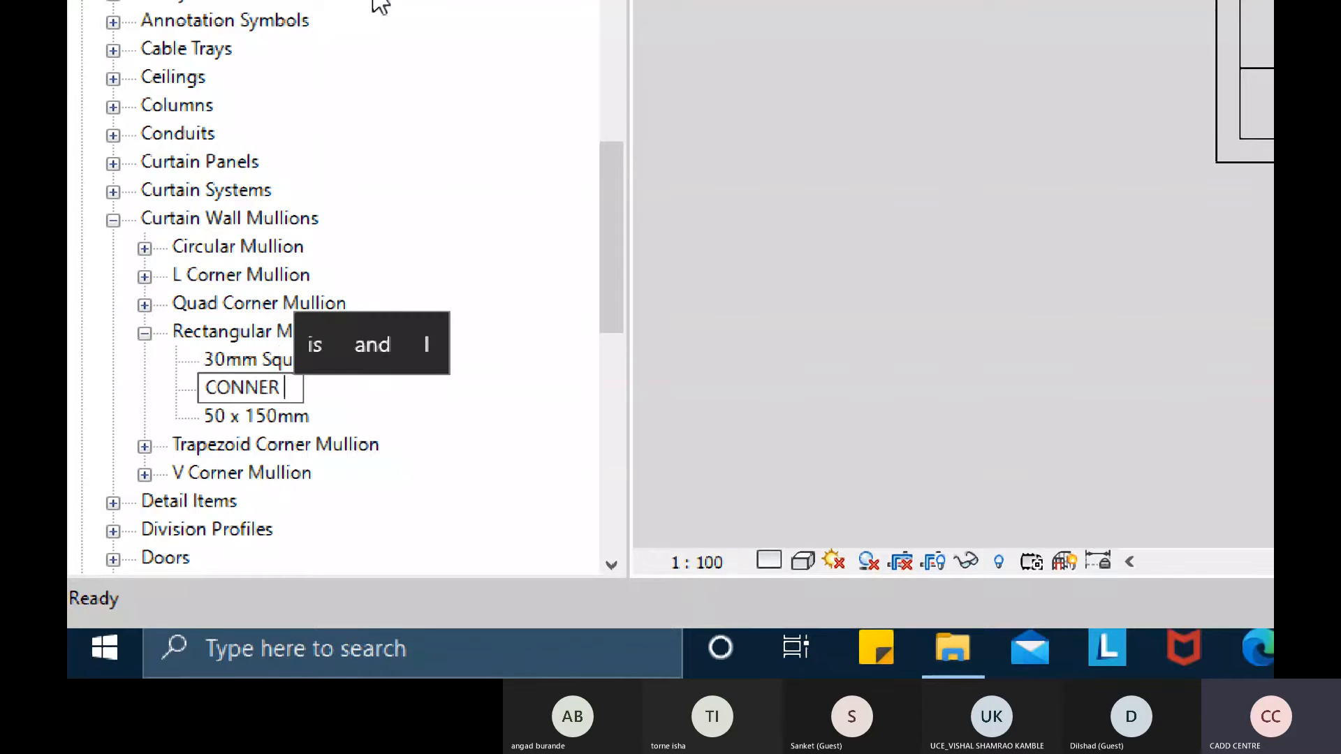
type("MU")
key("BackSpace")
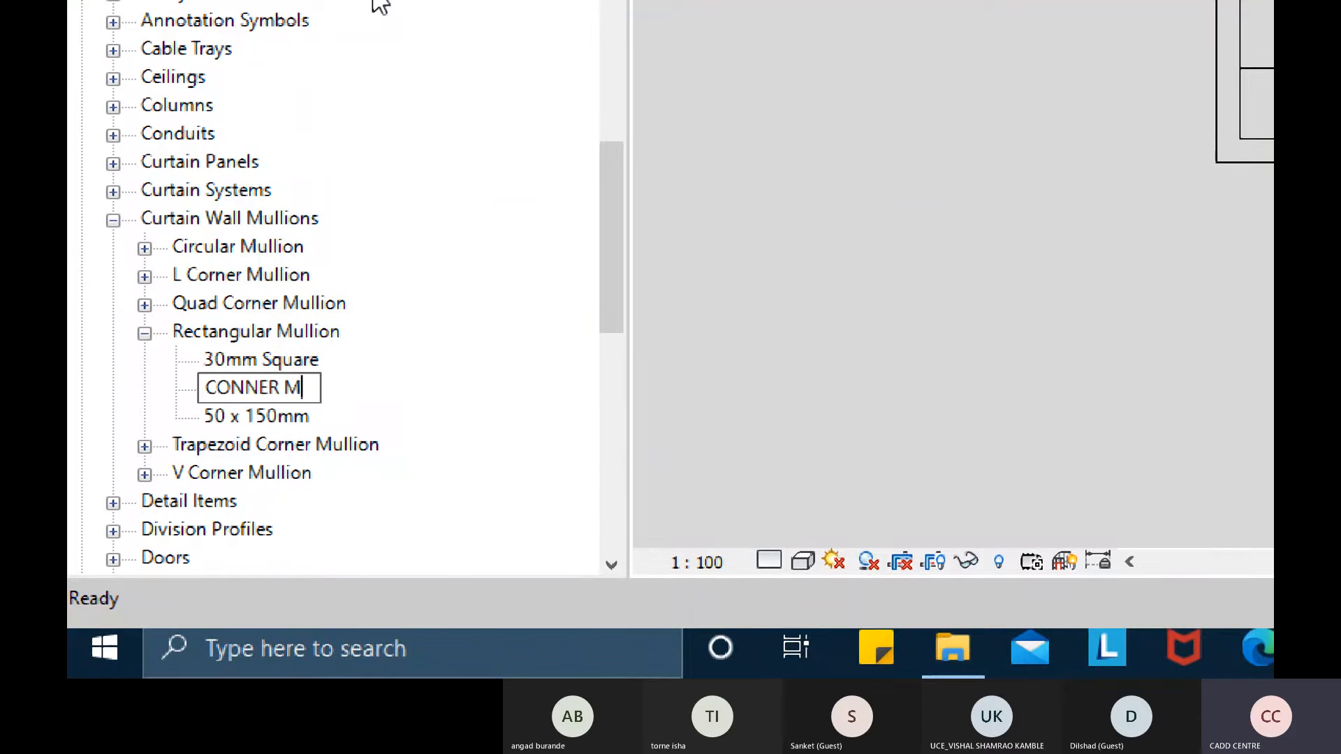
key("BackSpace")
type("PRO")
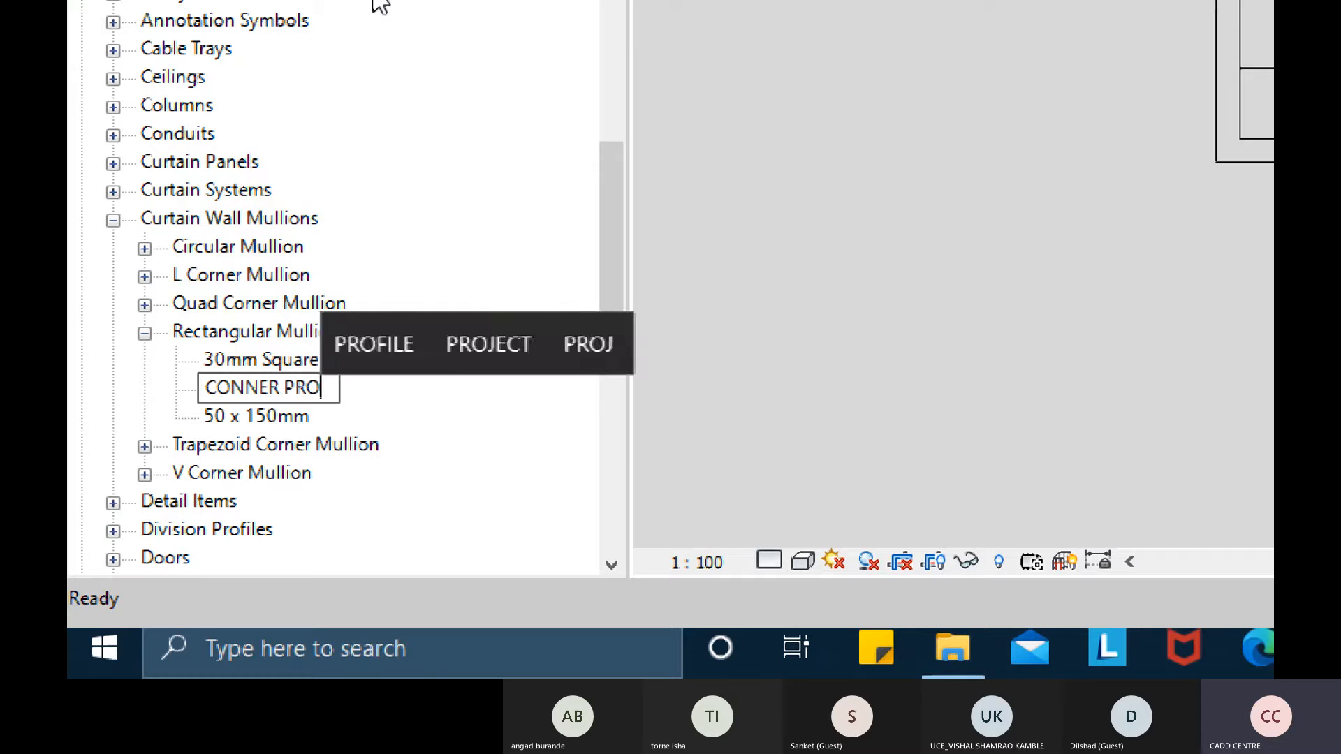
type("FILE SUS")
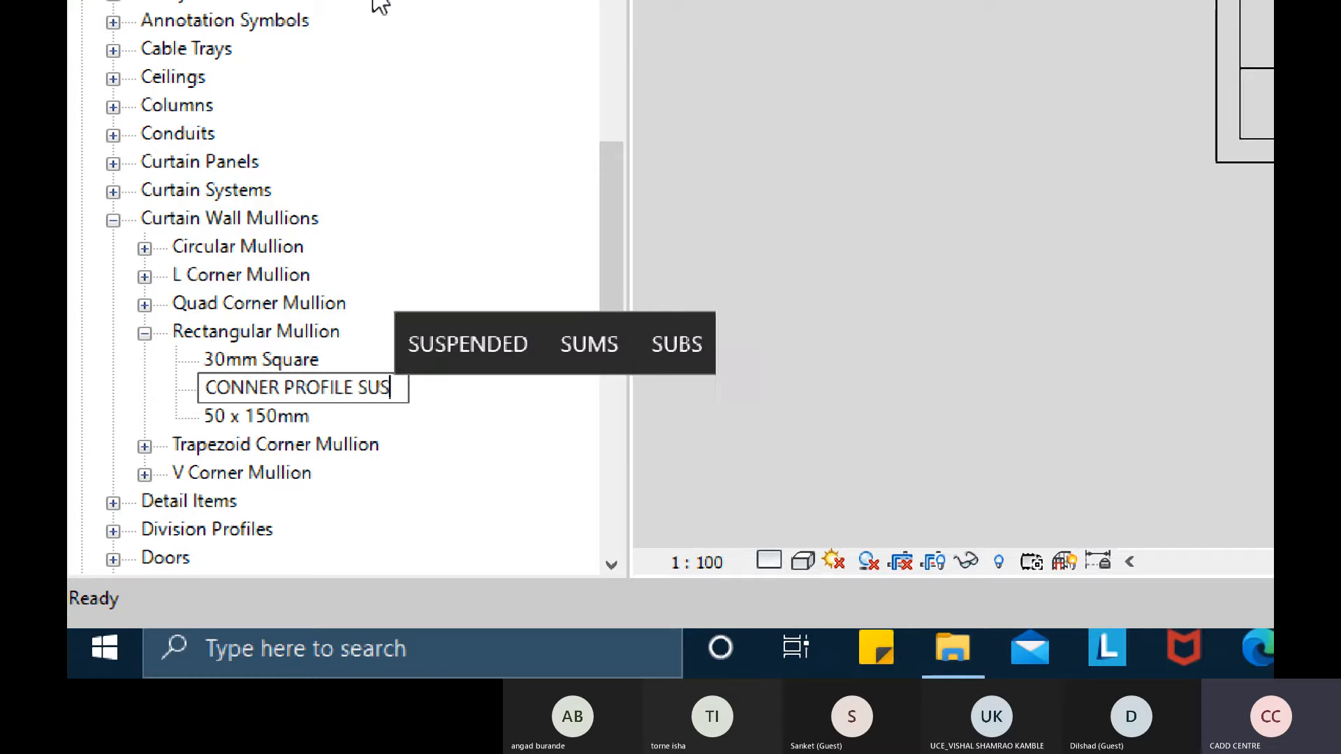
type("PENDED")
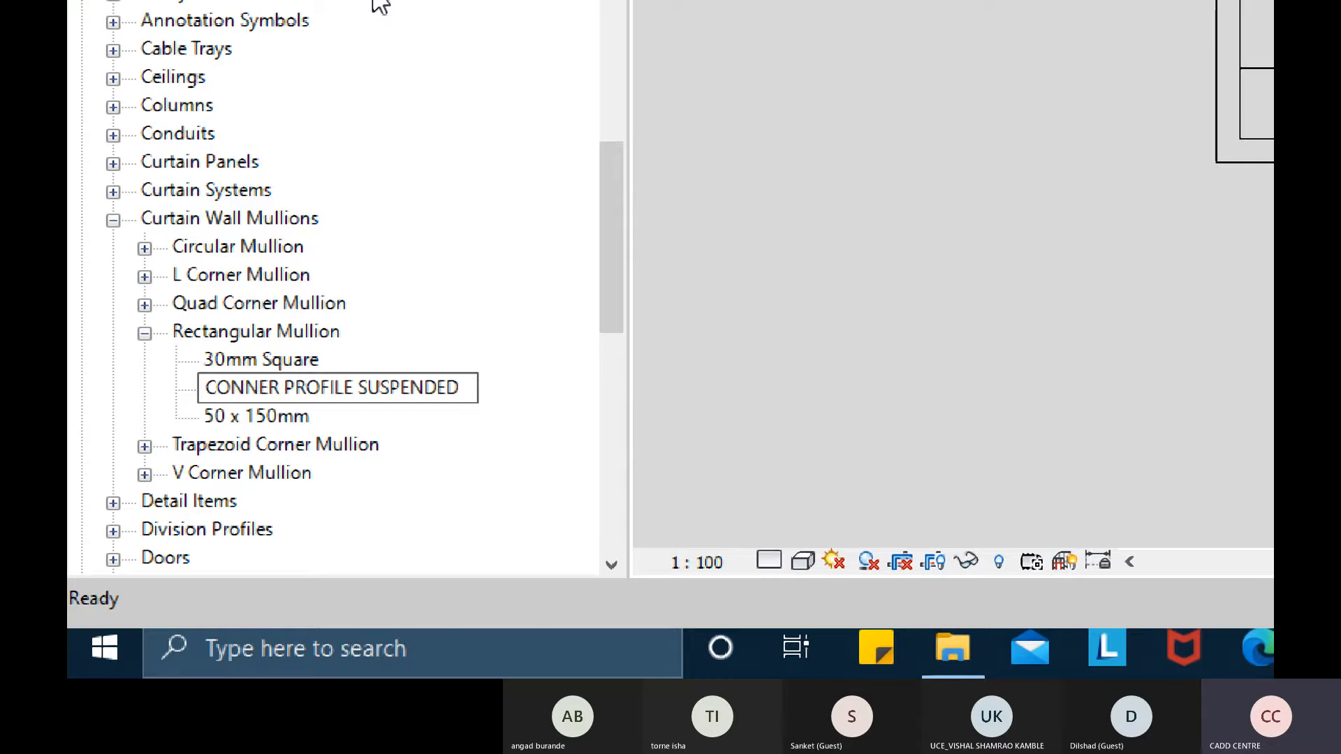
type(" CEI")
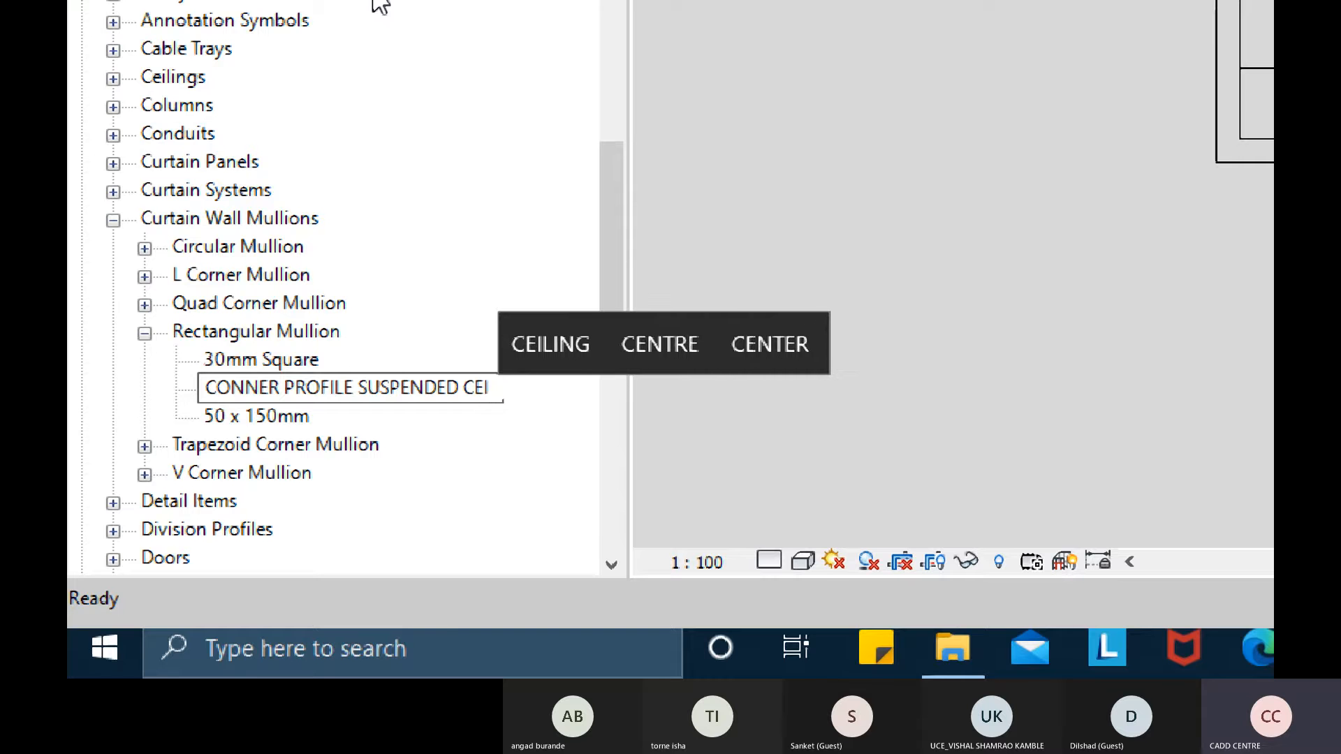
type("LING")
key("Return")
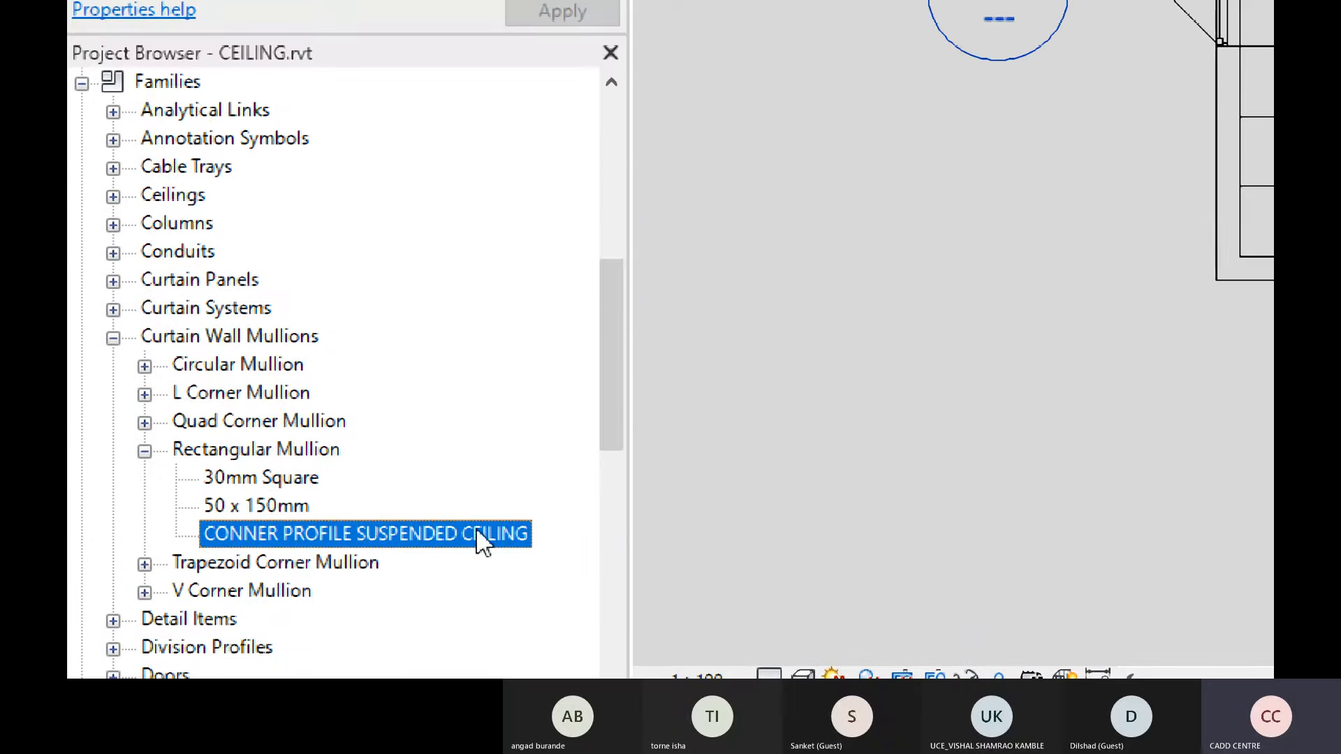
- Set the new mullion type's profile to CONNER PROFILE FOR SUSPENDED CEILING in its type properties
right_click(477, 532)
mouse_move(738, 262)
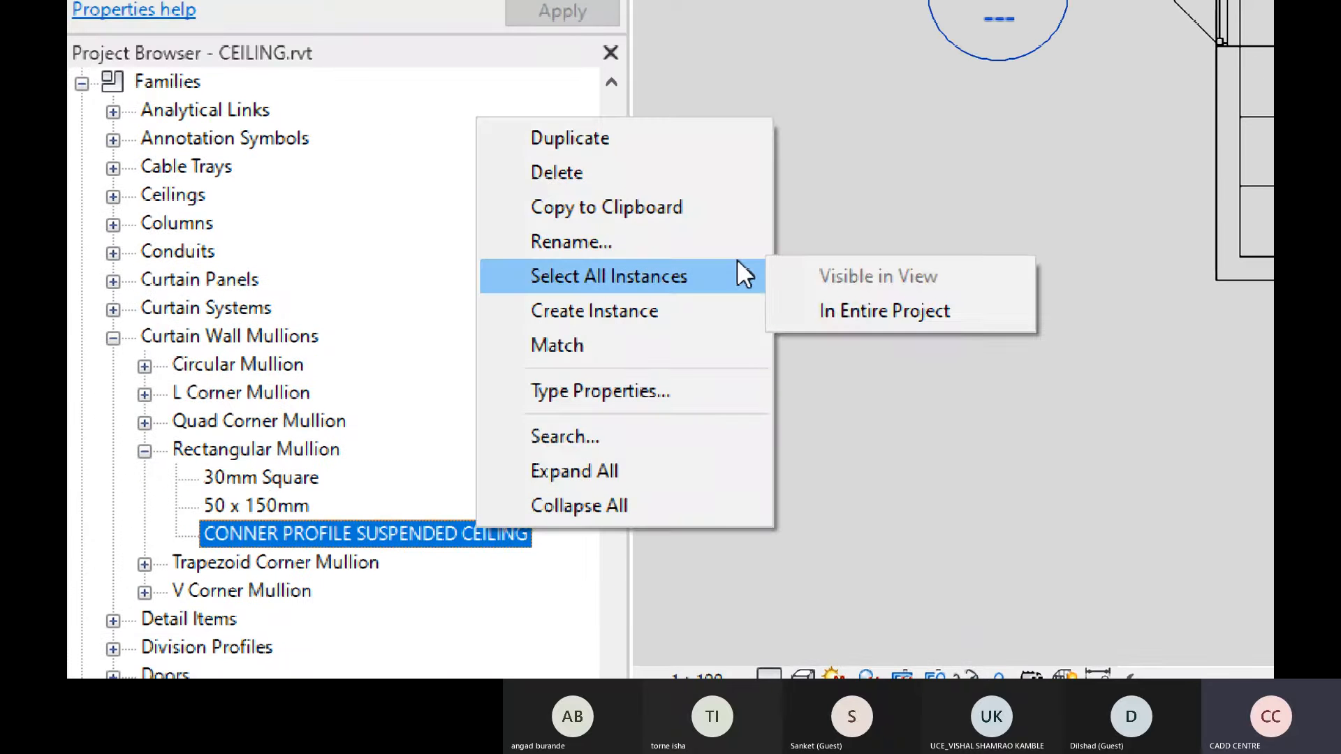
left_click(651, 403)
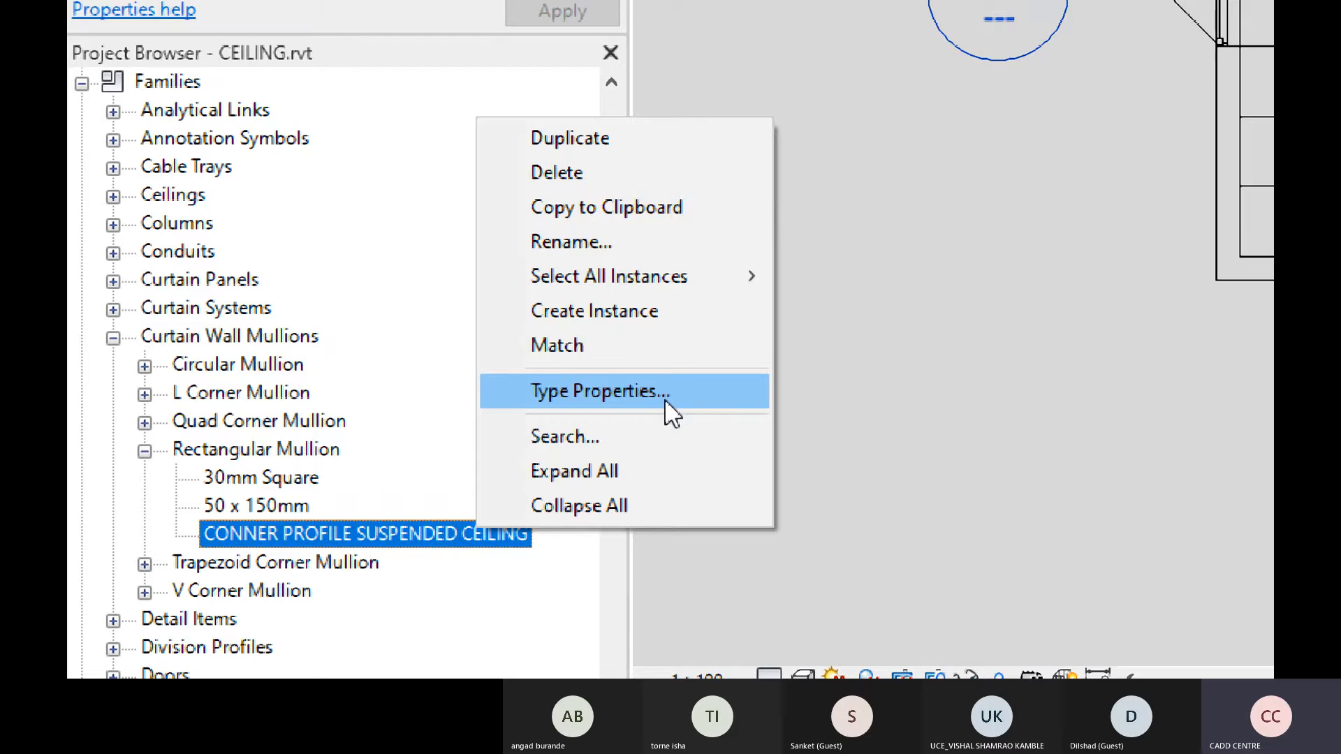
left_click(664, 401)
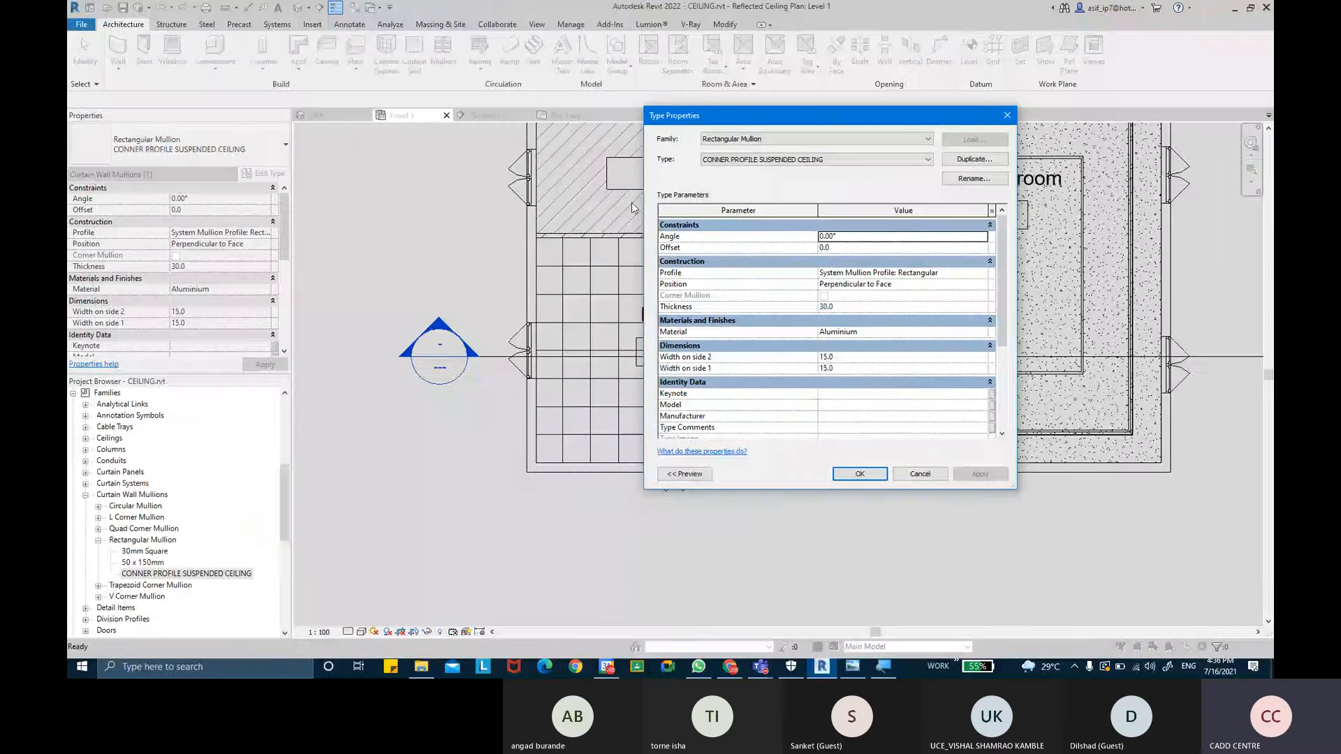
left_click_drag(740, 121, 467, 218)
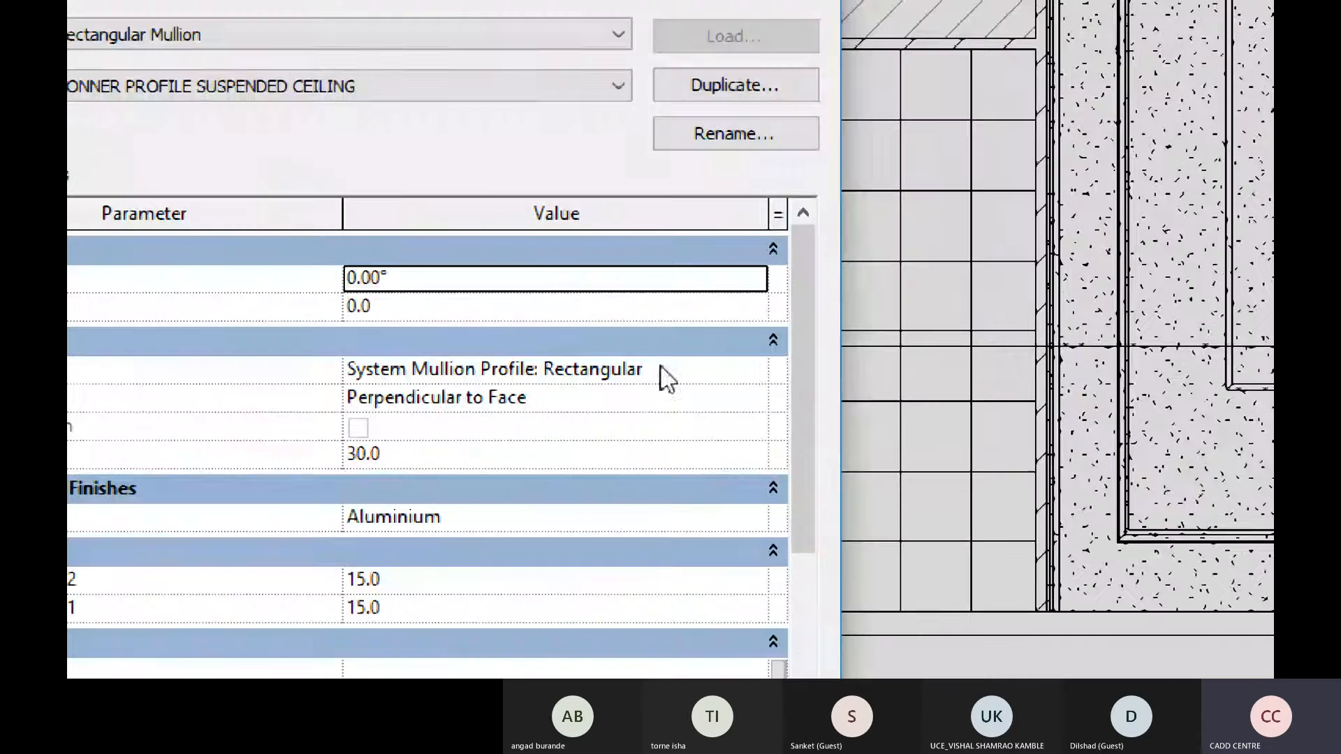
left_click(767, 377)
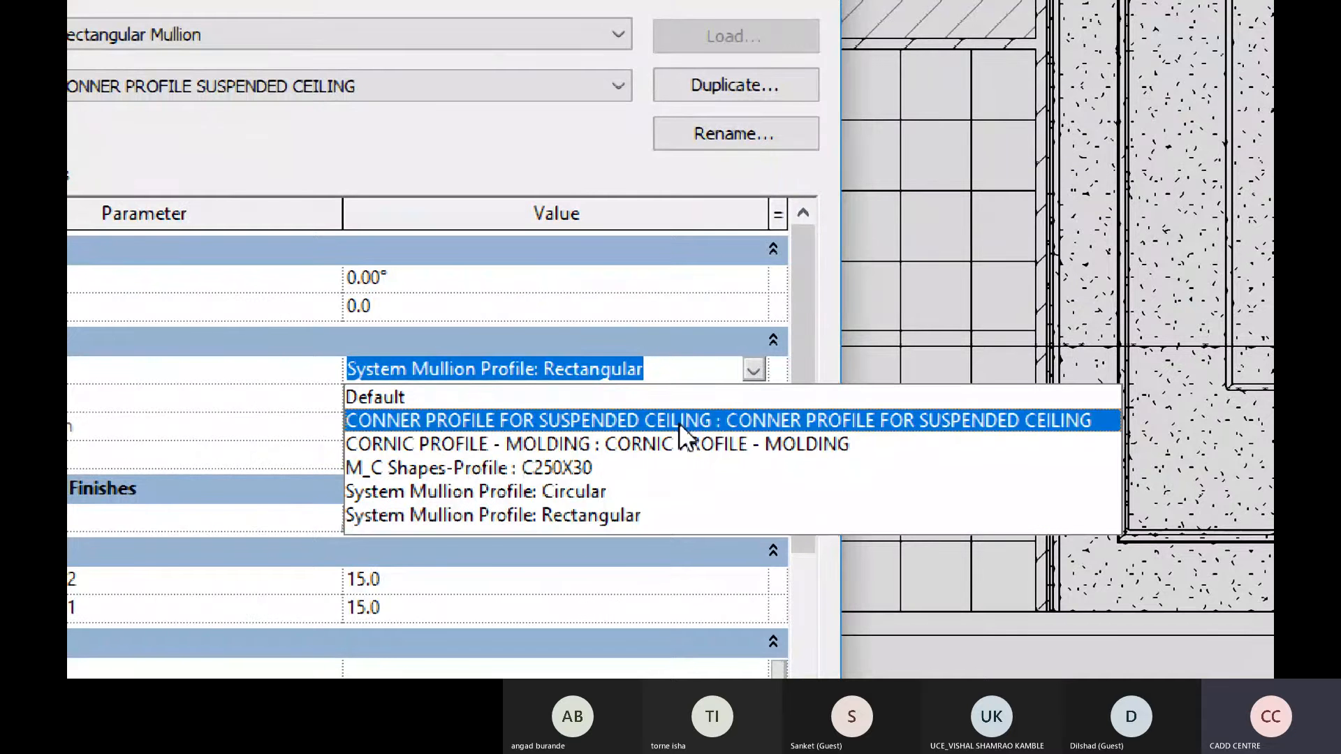
left_click(678, 422)
left_click(752, 370)
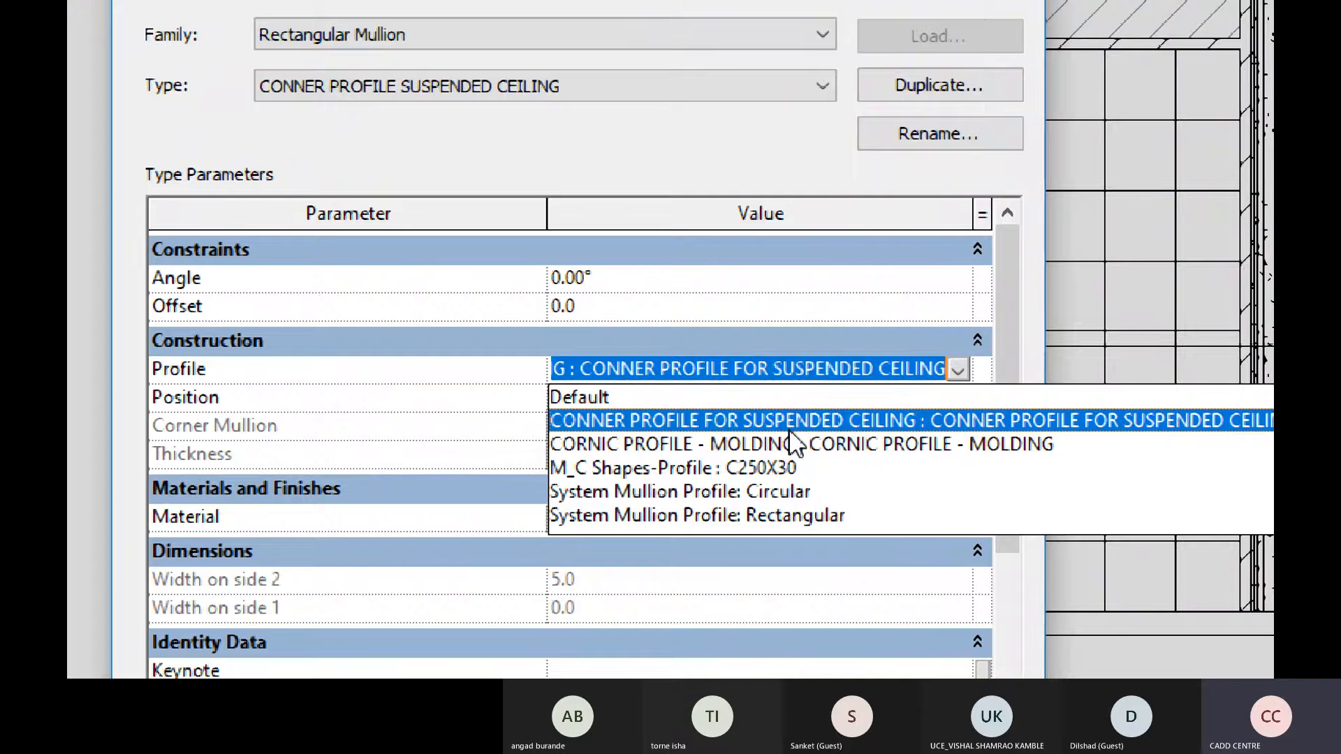
left_click(726, 420)
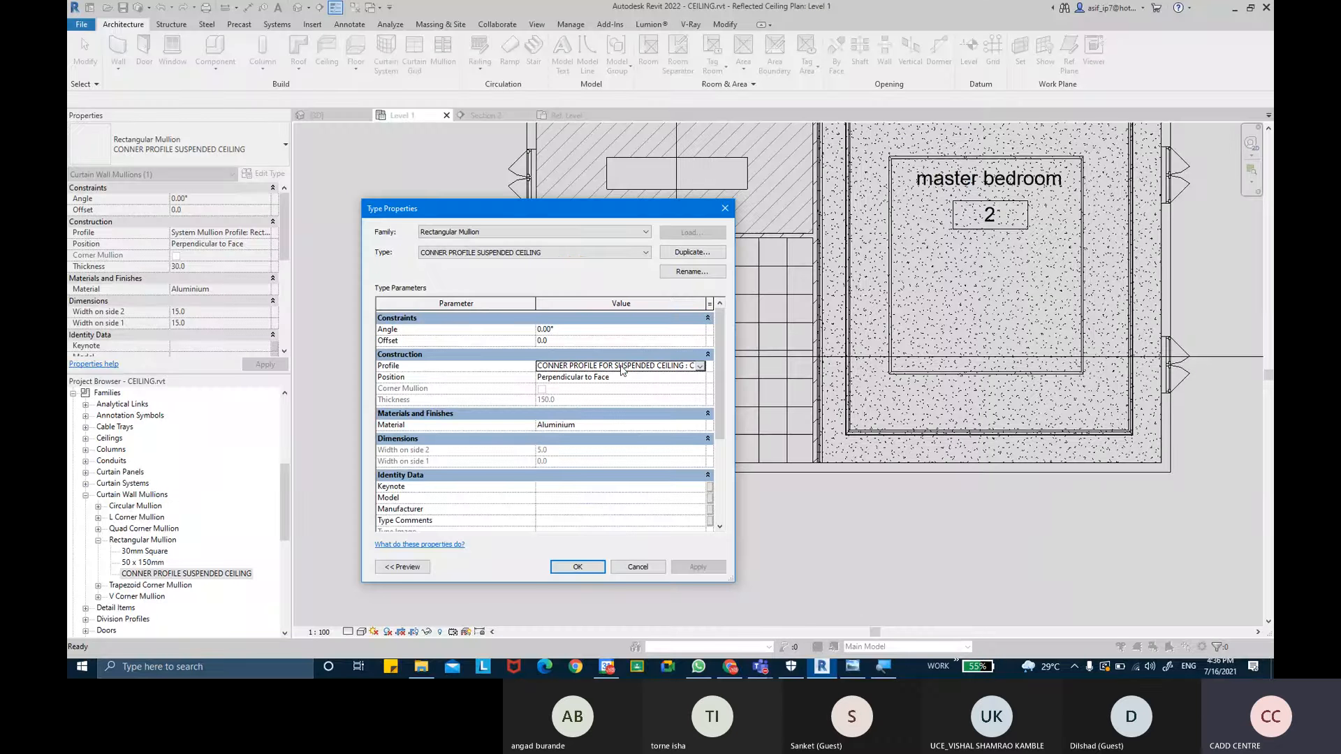
left_click(578, 566)
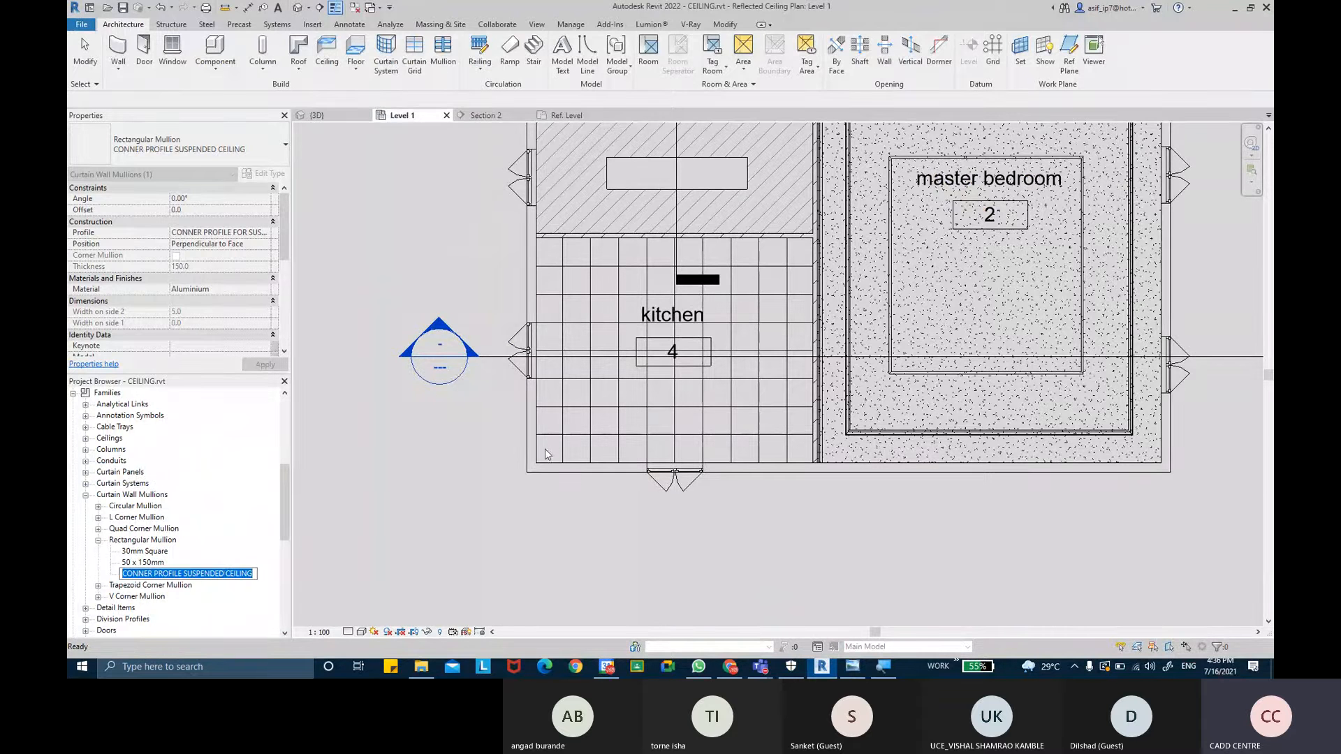
- Open the type properties of the SUSPENDED CEILING sloped glazing roof in the 3D view
key("Escape")
scroll(645, 446, "up", 2)
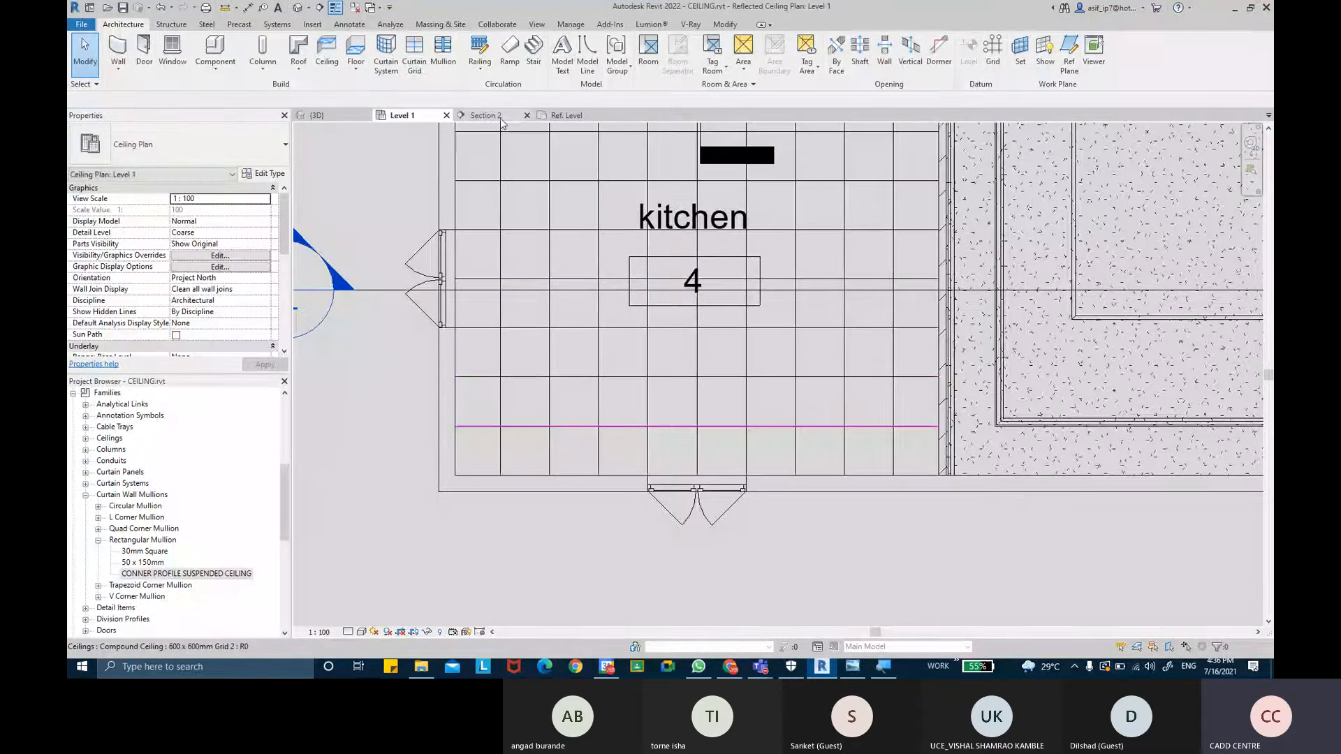
left_click(336, 116)
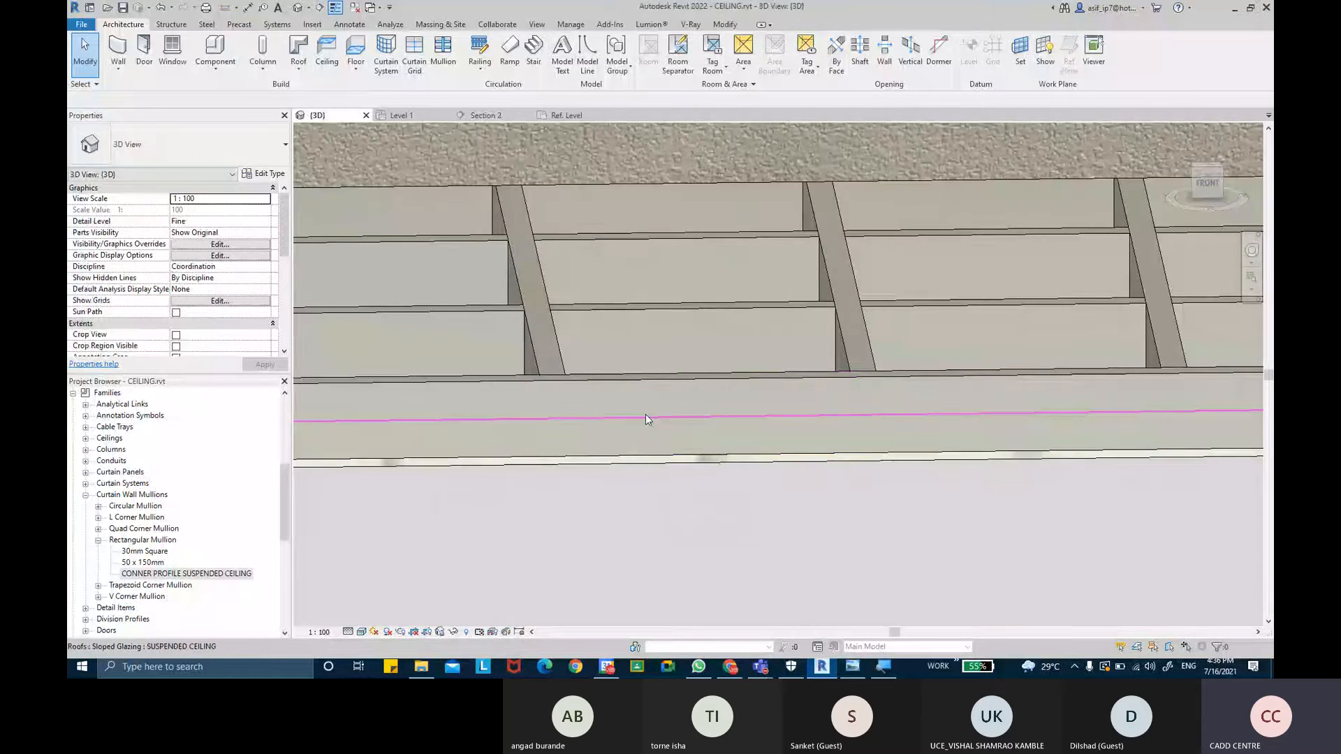
left_click(646, 415)
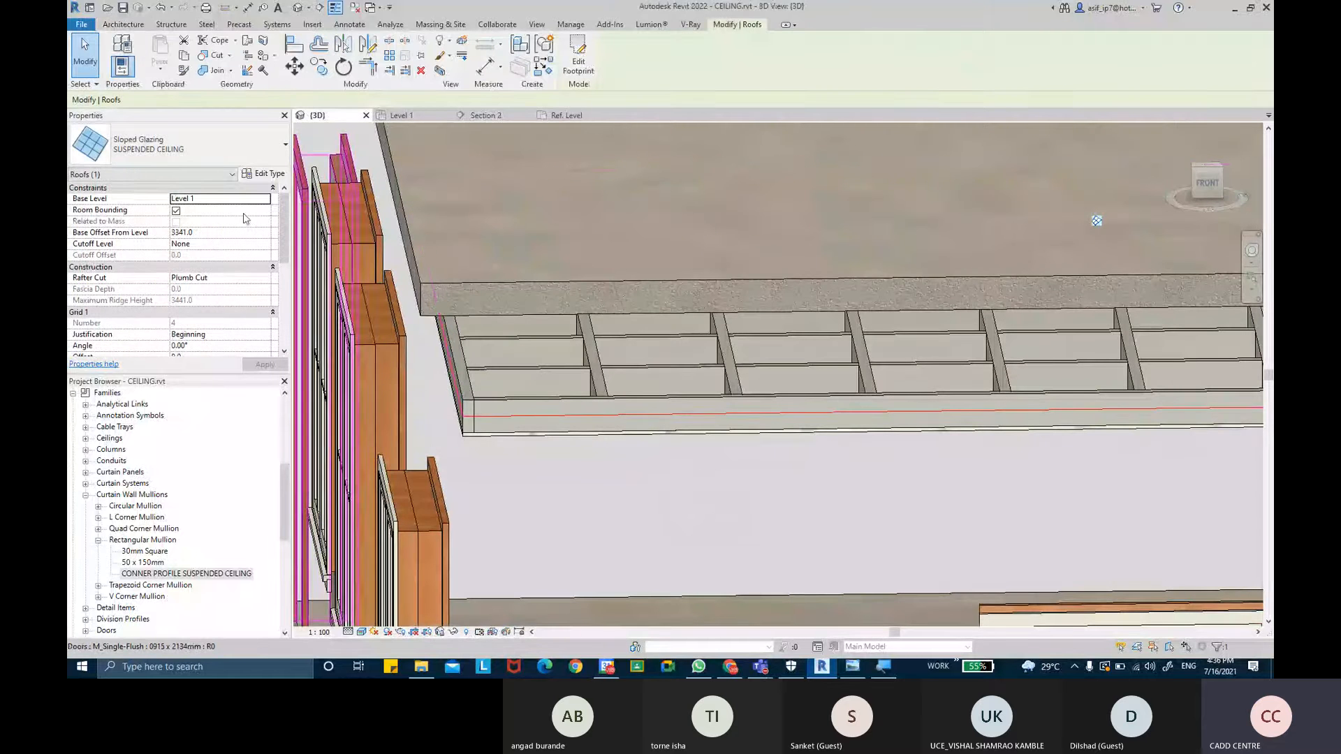
left_click(266, 176)
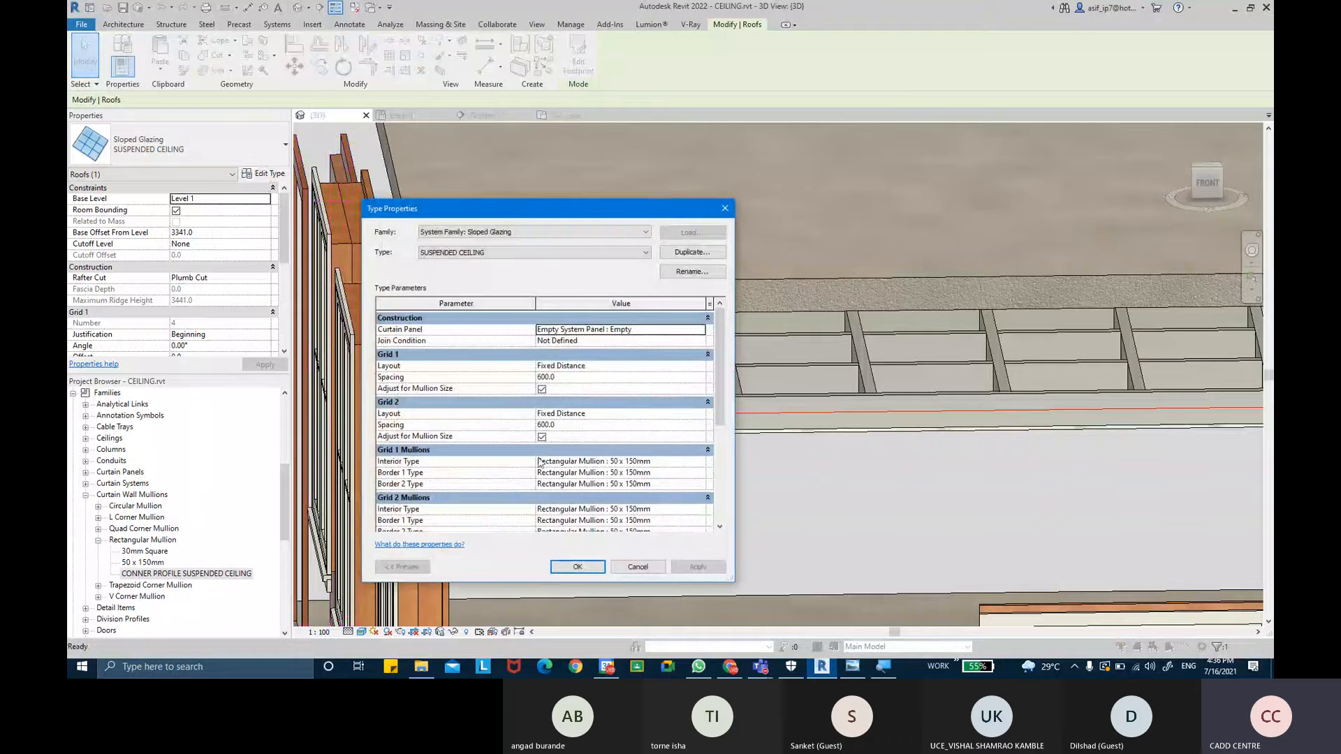
- Set the Grid 1 Border 1 and Border 2 mullion types to Rectangular Mullion : CONNER PROFILE SUSPENDED CEILING
left_click(700, 474)
left_click(674, 513)
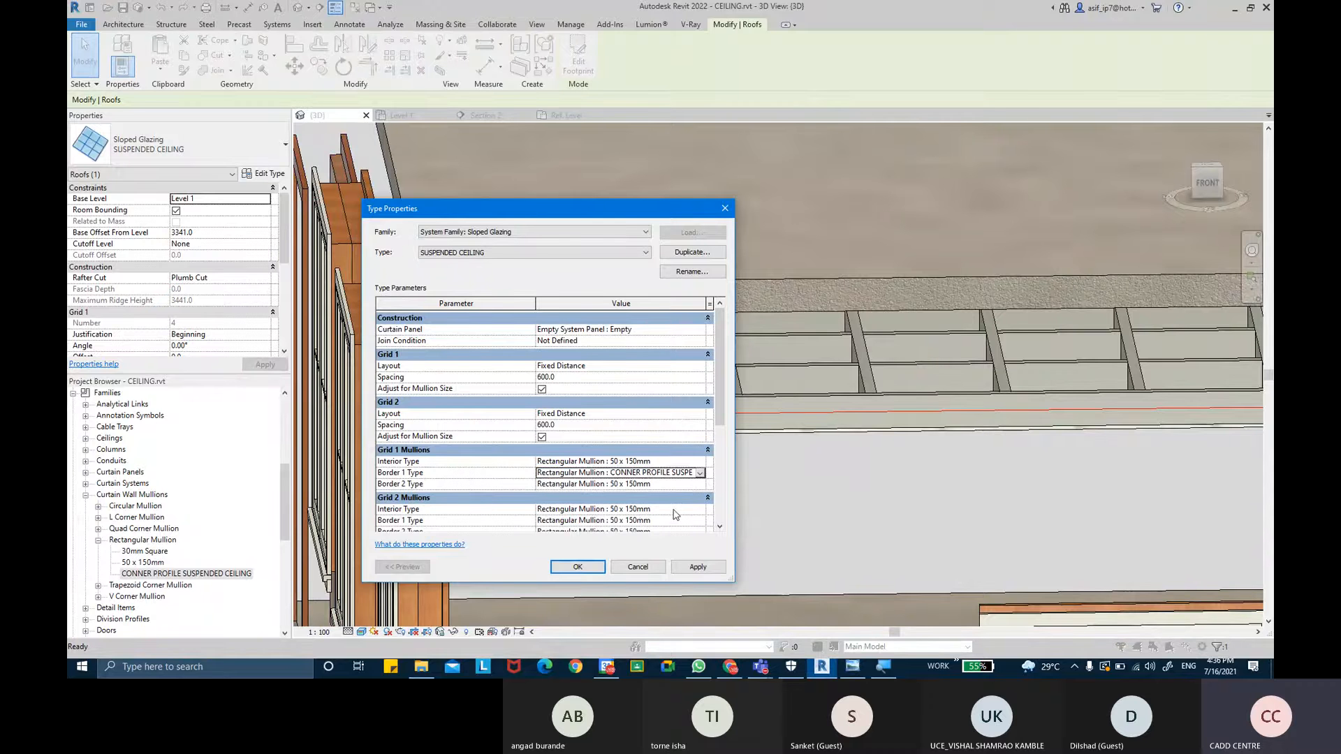
scroll(688, 500, "down", 1)
left_click(699, 458)
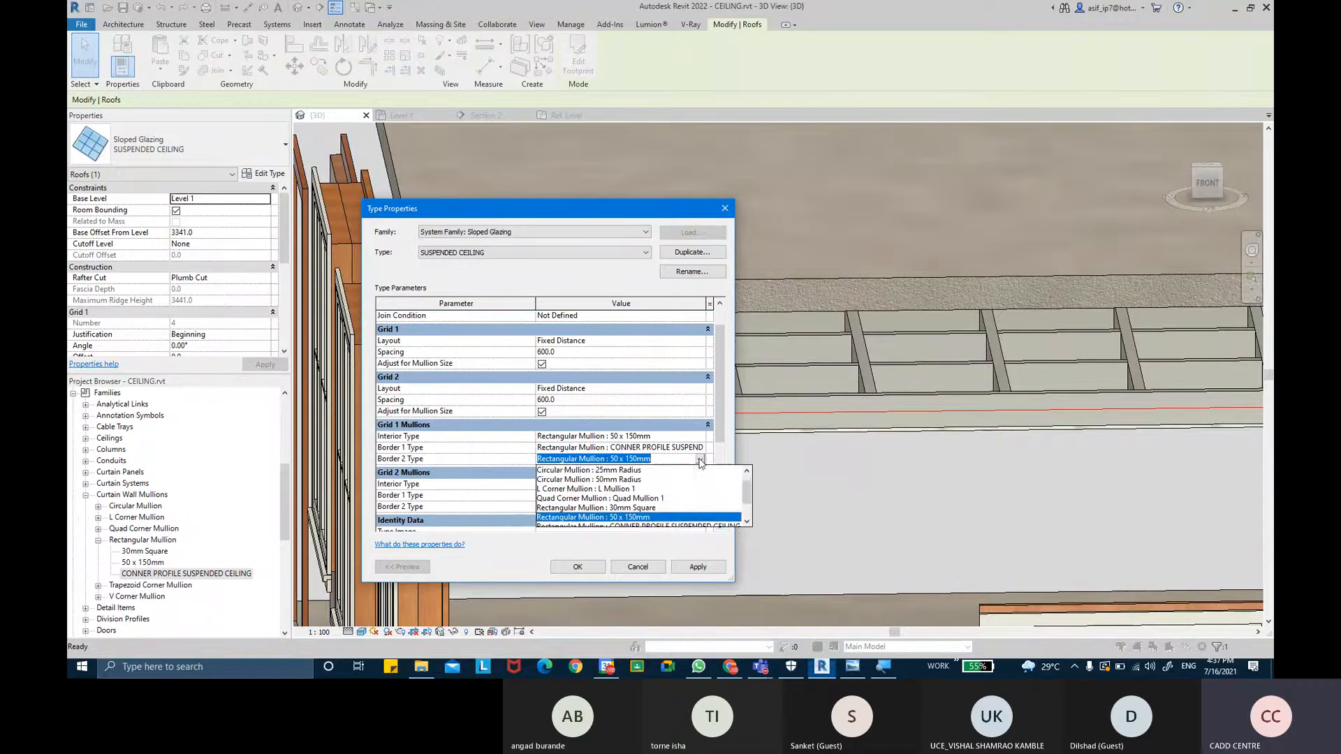
scroll(659, 518, "down", 1)
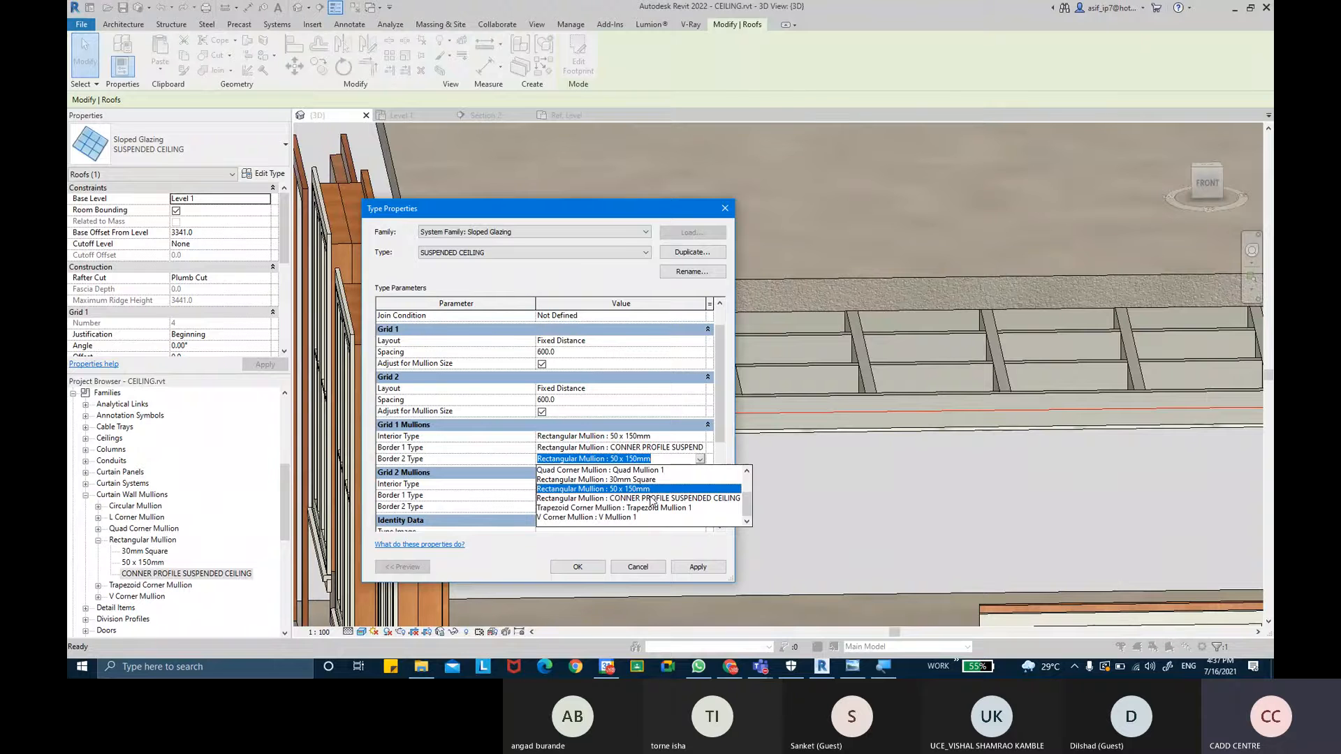
left_click(653, 499)
- Set the Grid 2 Border 1 and Border 2 mullion types to Rectangular Mullion : CONNER PROFILE SUSPENDED CEILING and confirm
left_click(699, 495)
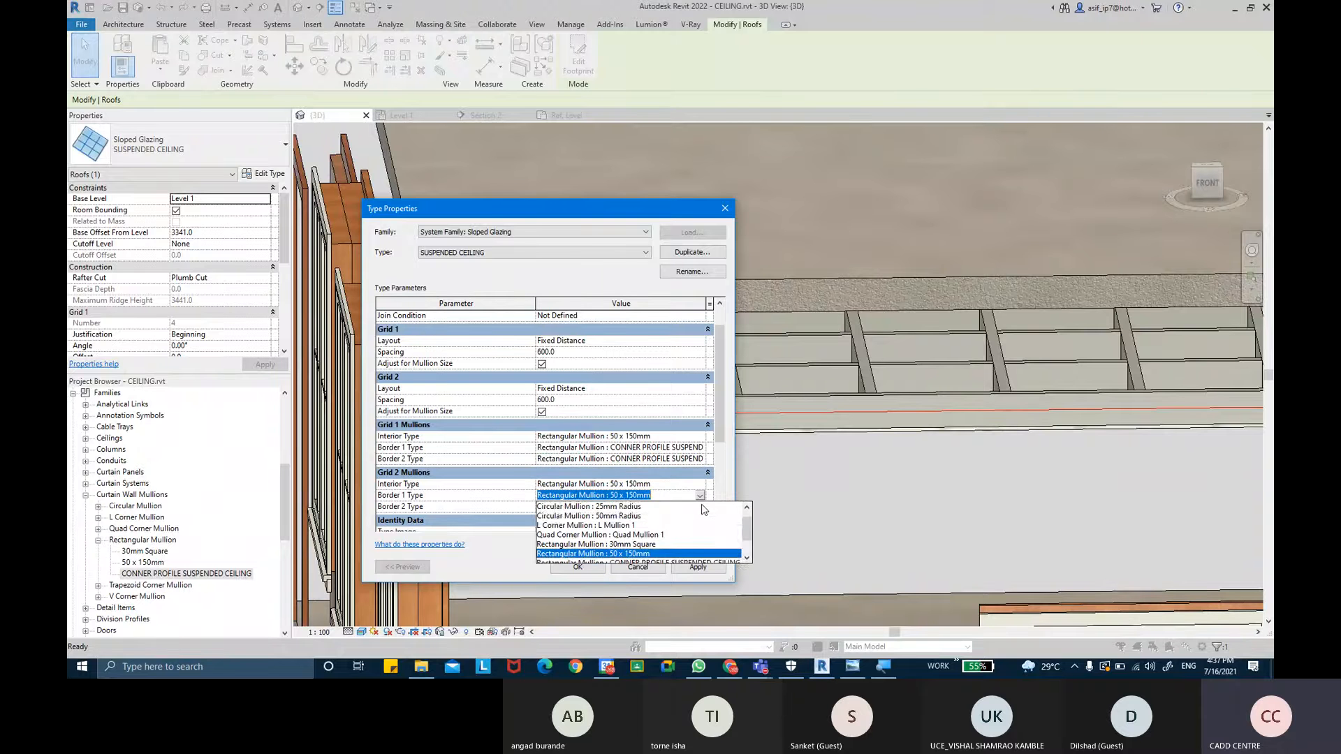
scroll(691, 523, "down", 1)
left_click(688, 527)
left_click(698, 507)
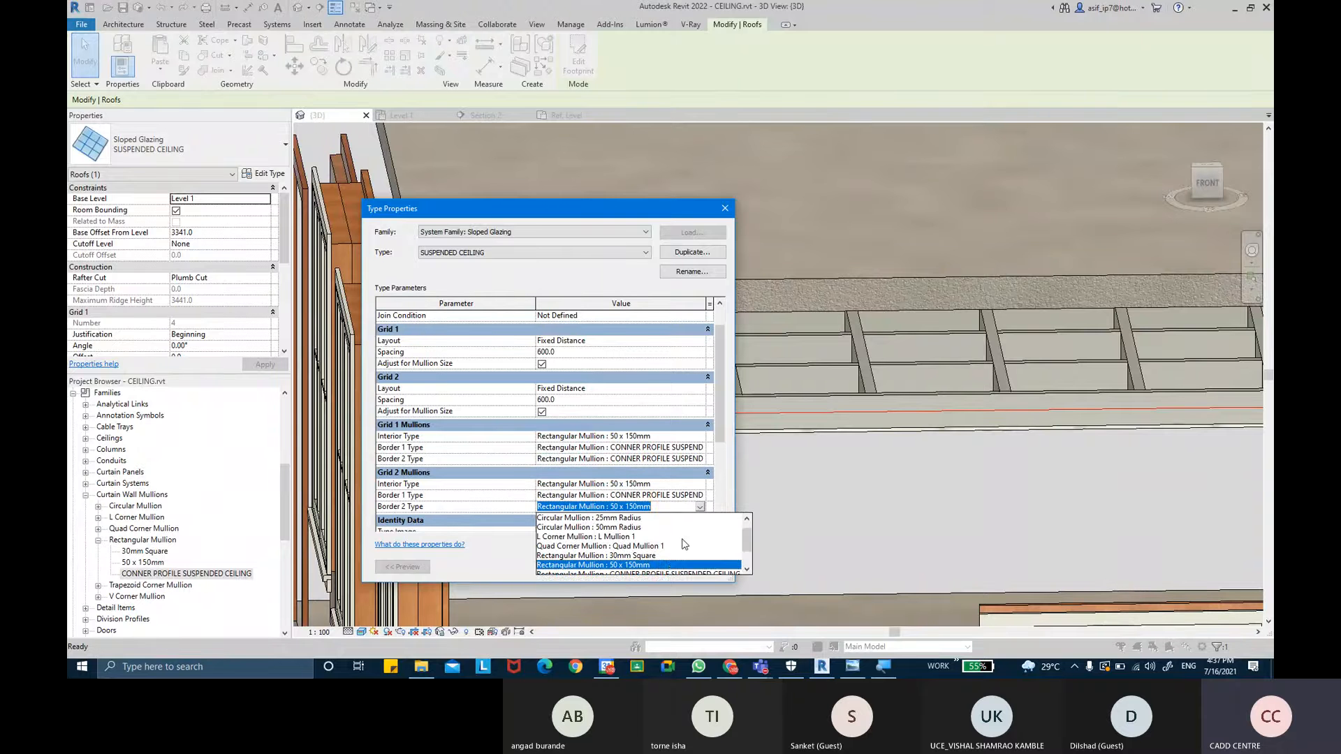
scroll(681, 548, "down", 2)
left_click(675, 554)
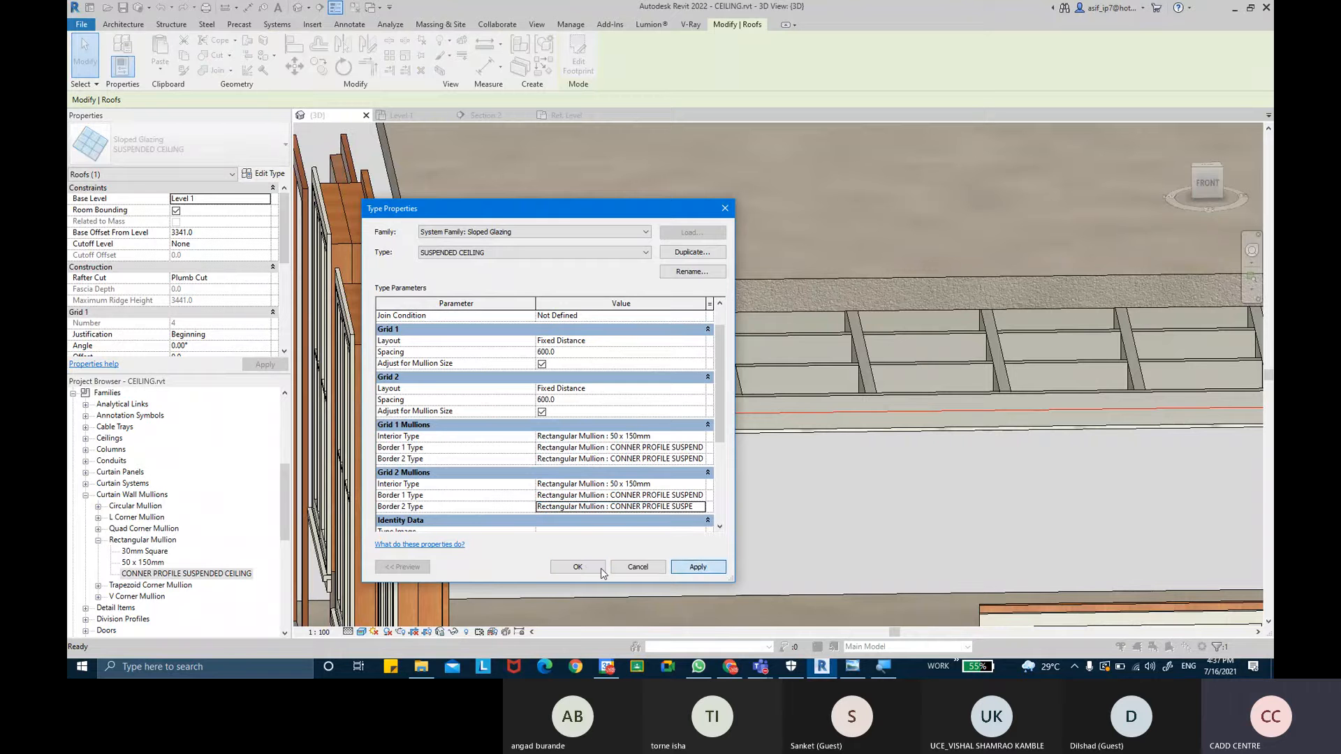
left_click(578, 566)
- Inspect the new border mullions at the ceiling frame's corner in the 3D view
scroll(540, 422, "up", 5)
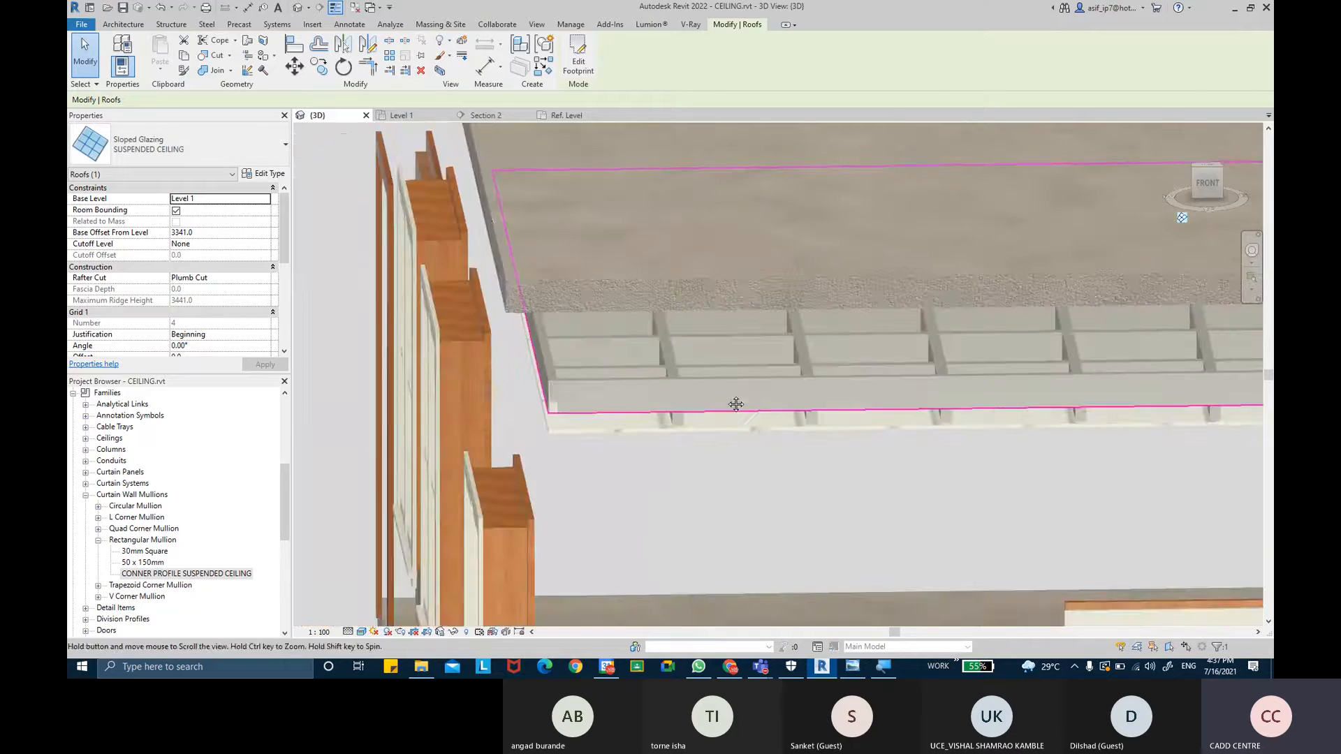
scroll(538, 412, "up", 3)
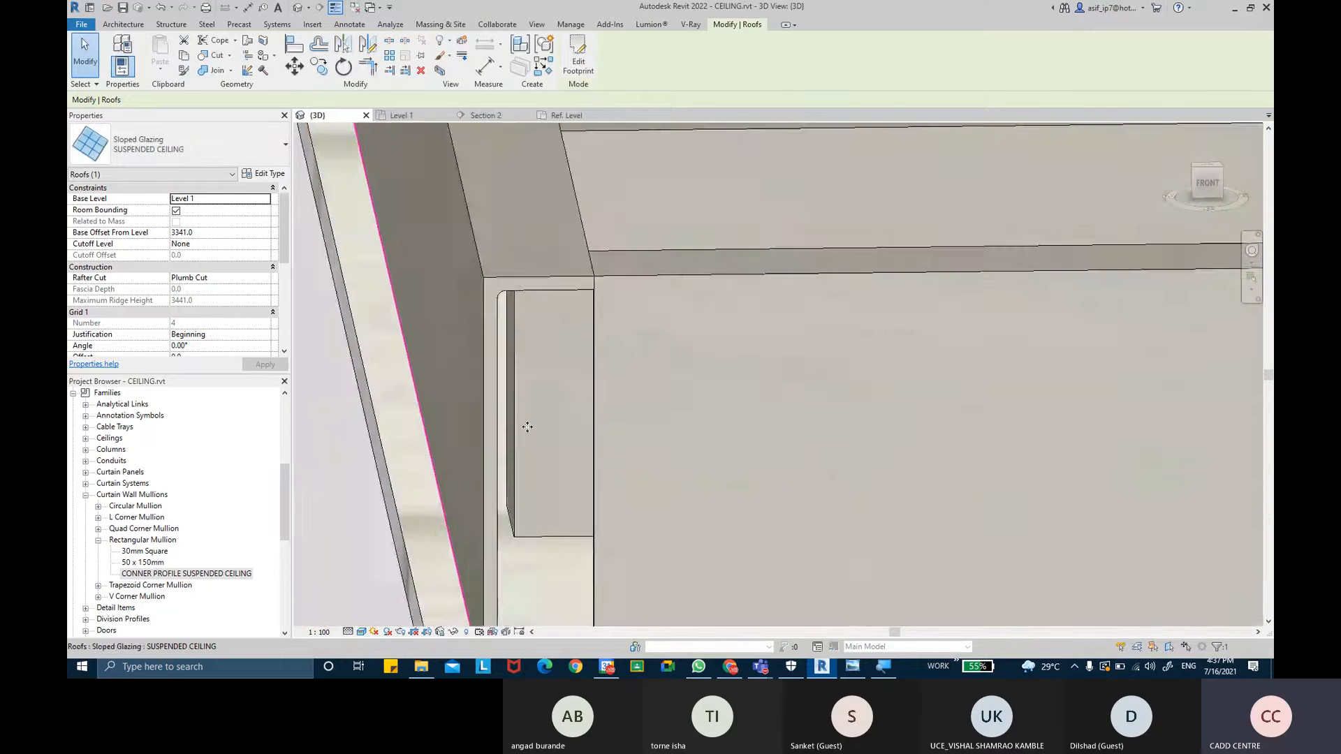
scroll(523, 419, "down", 3)
scroll(521, 440, "up", 2)
scroll(521, 440, "up", 1)
scroll(541, 364, "up", 1)
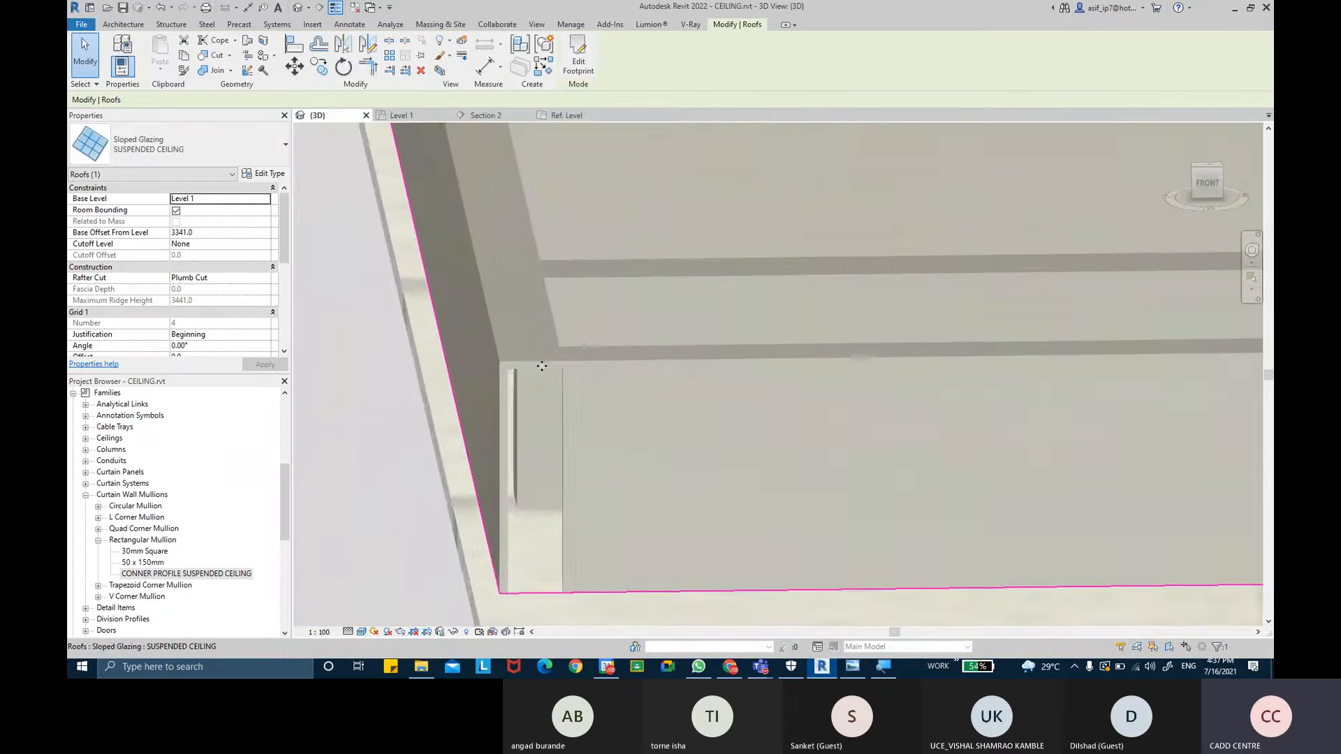
left_click(543, 366)
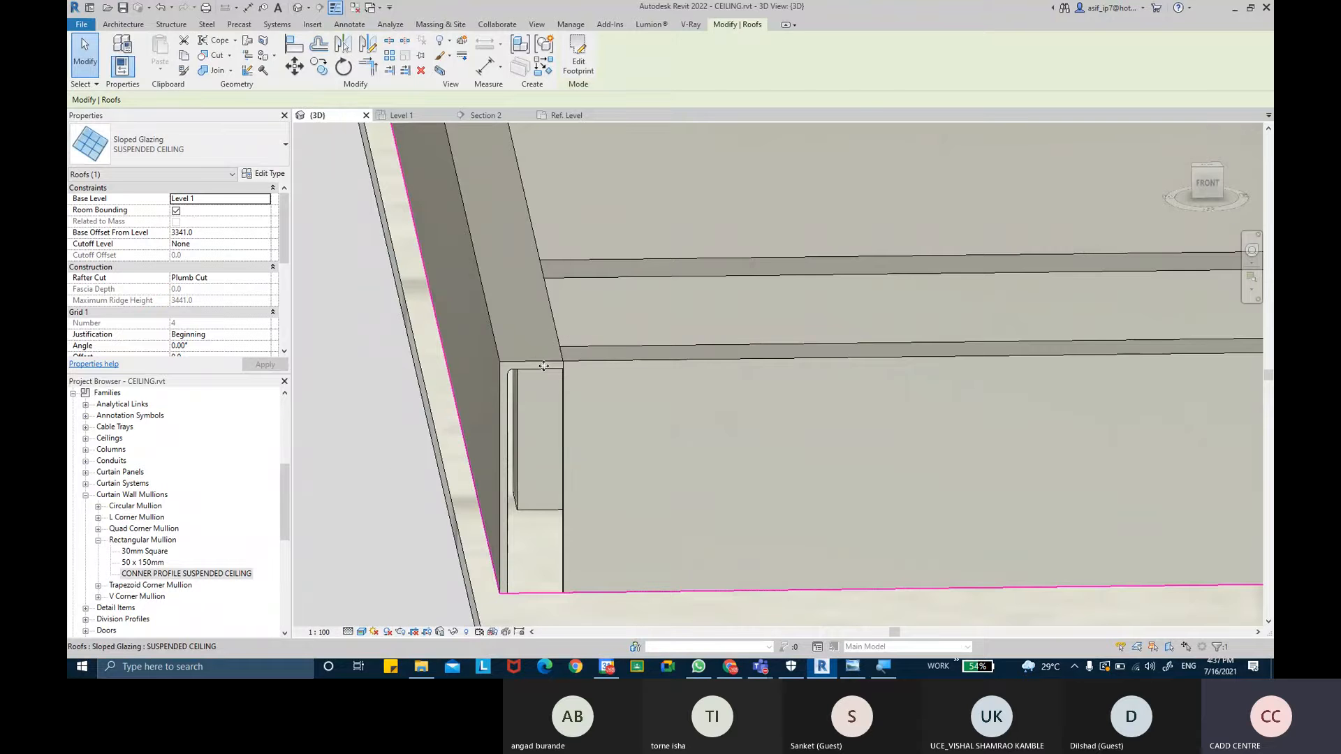
scroll(532, 341, "down", 3)
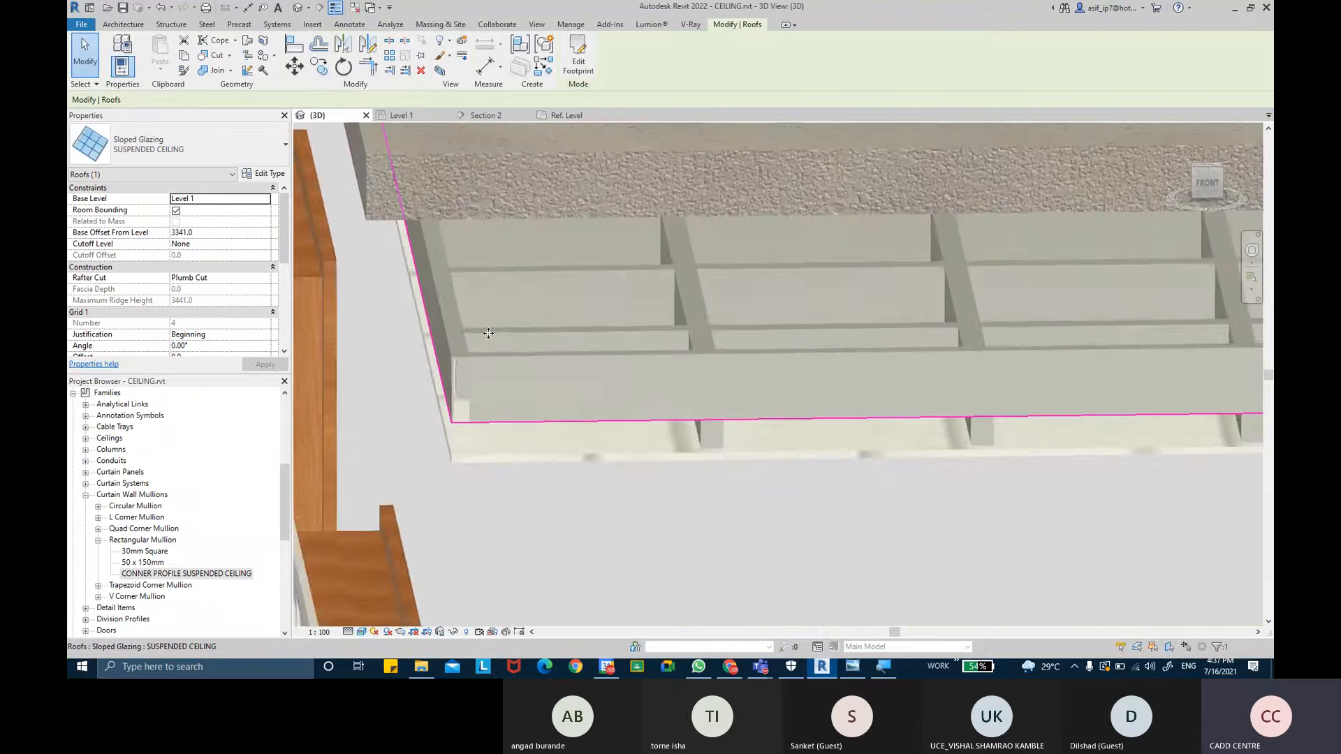
middle_click_drag(721, 334, 622, 380, "shift")
scroll(347, 293, "up", 6)
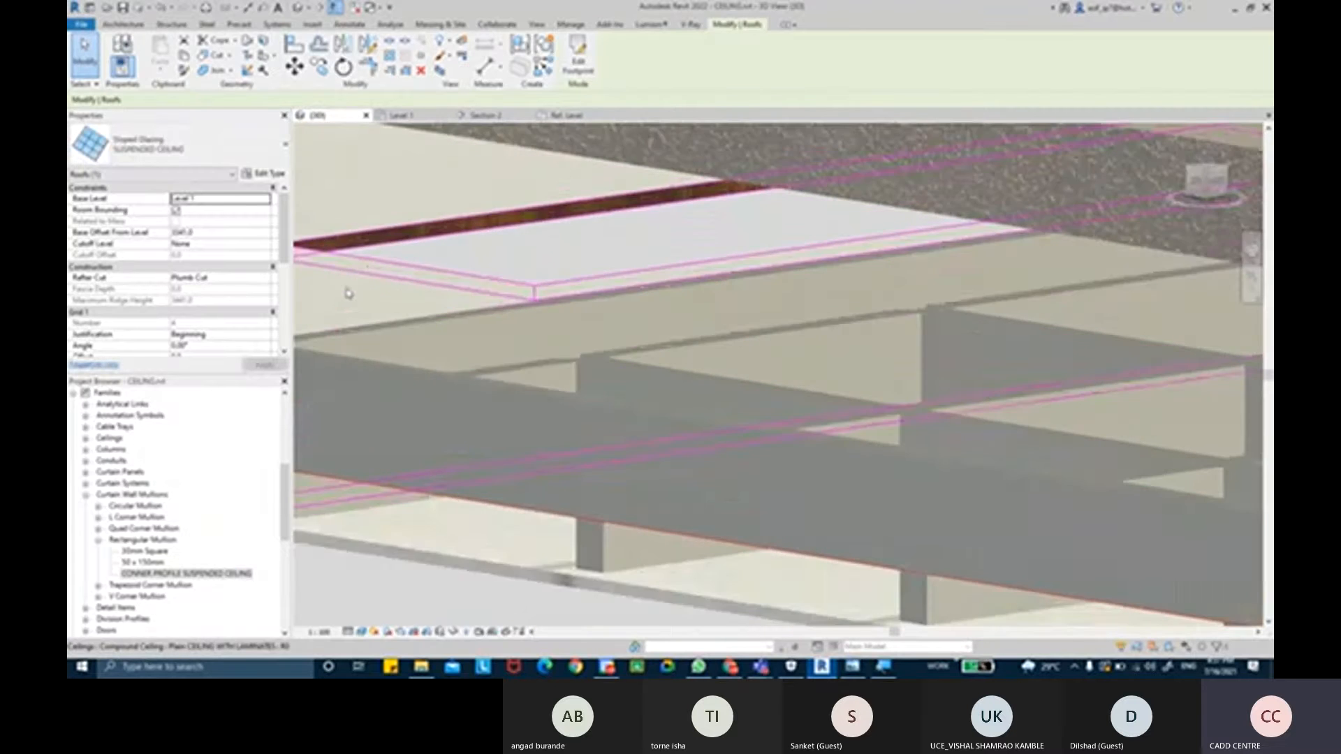
middle_click_drag(347, 293, 572, 386)
scroll(568, 318, "up", 2)
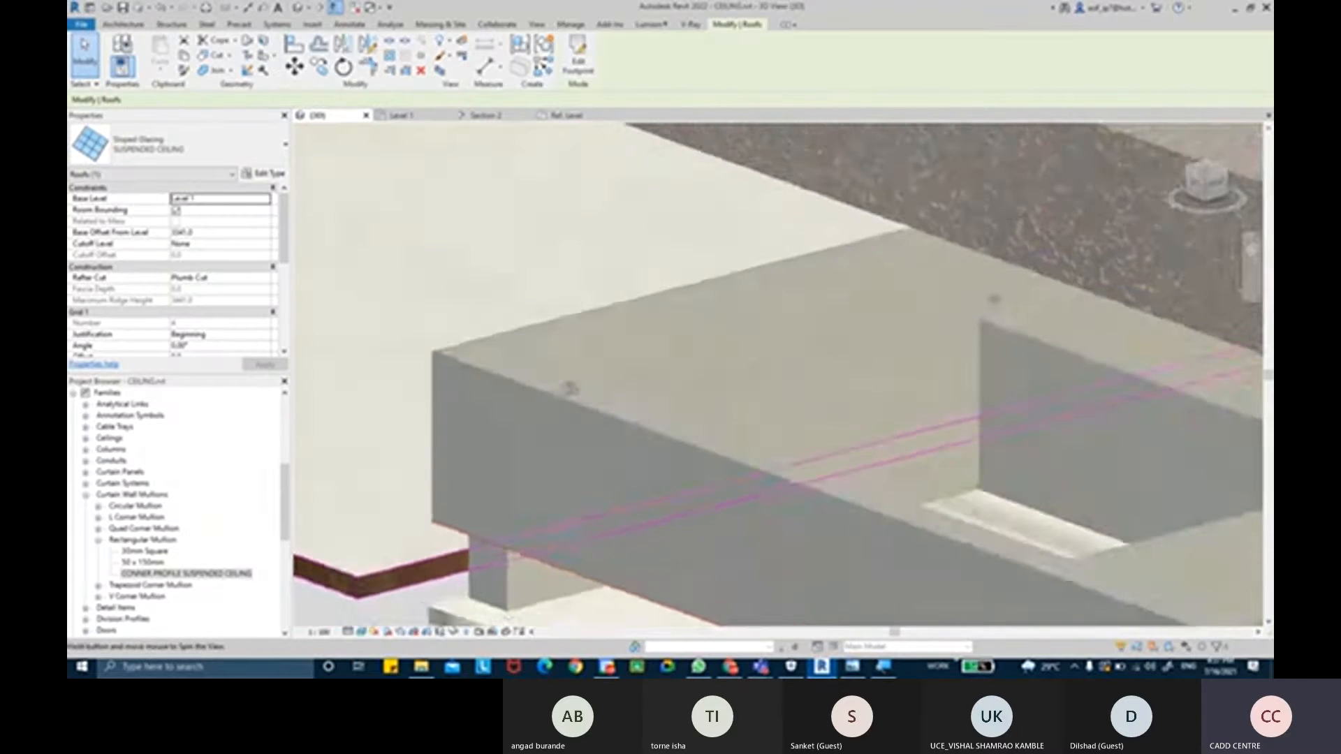
scroll(431, 349, "up", 2)
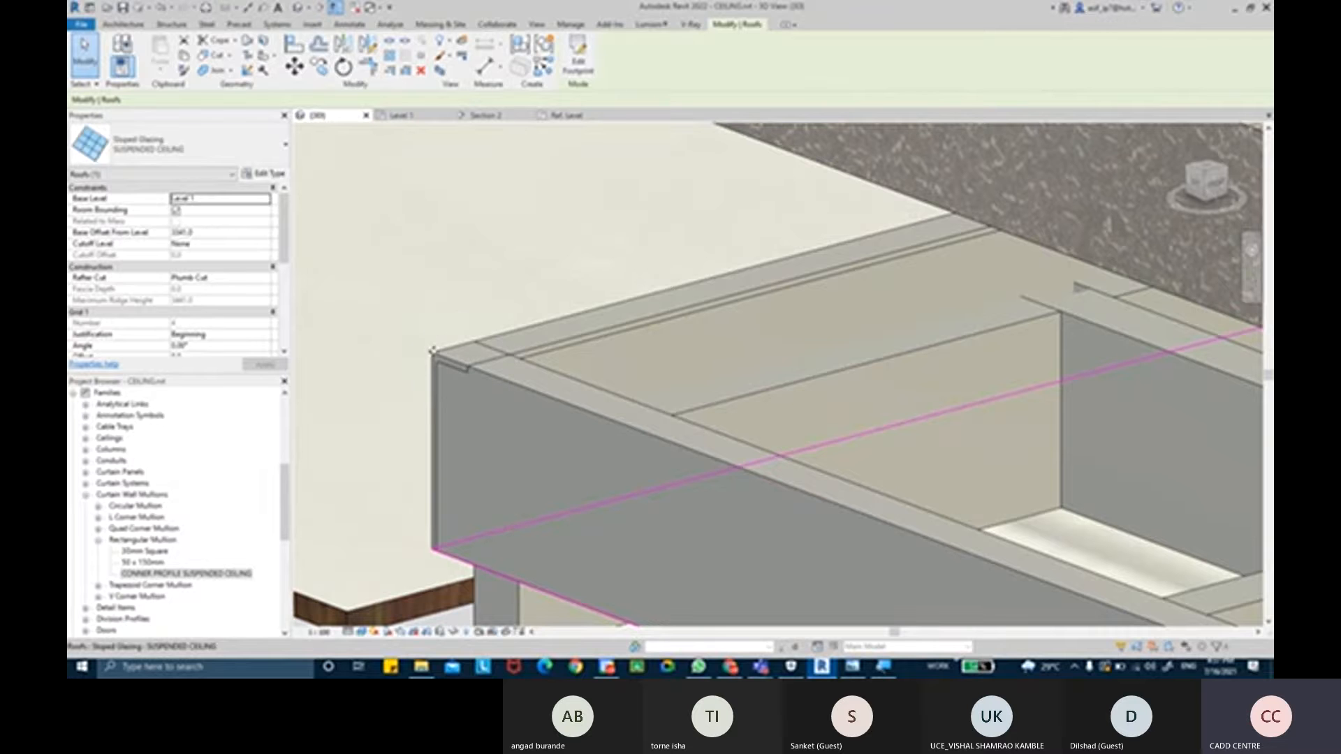
scroll(549, 371, "down", 3)
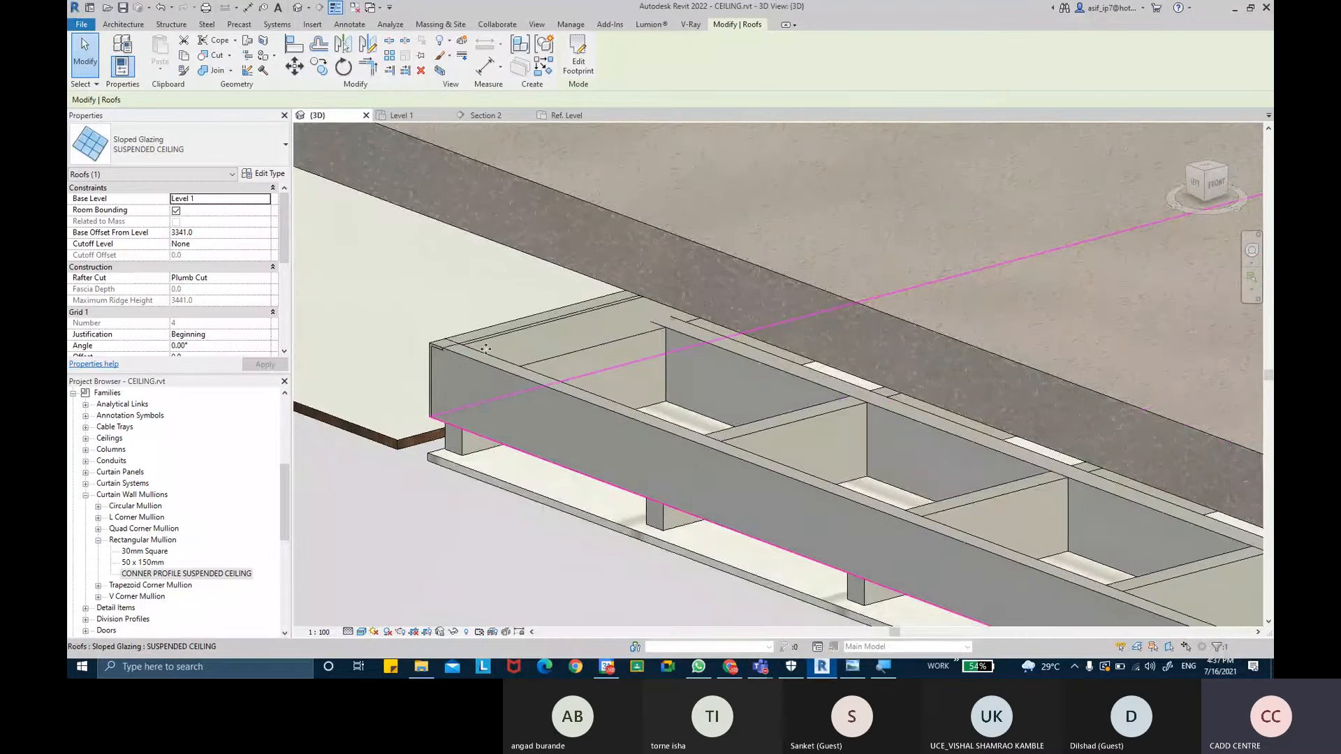
left_click(473, 348)
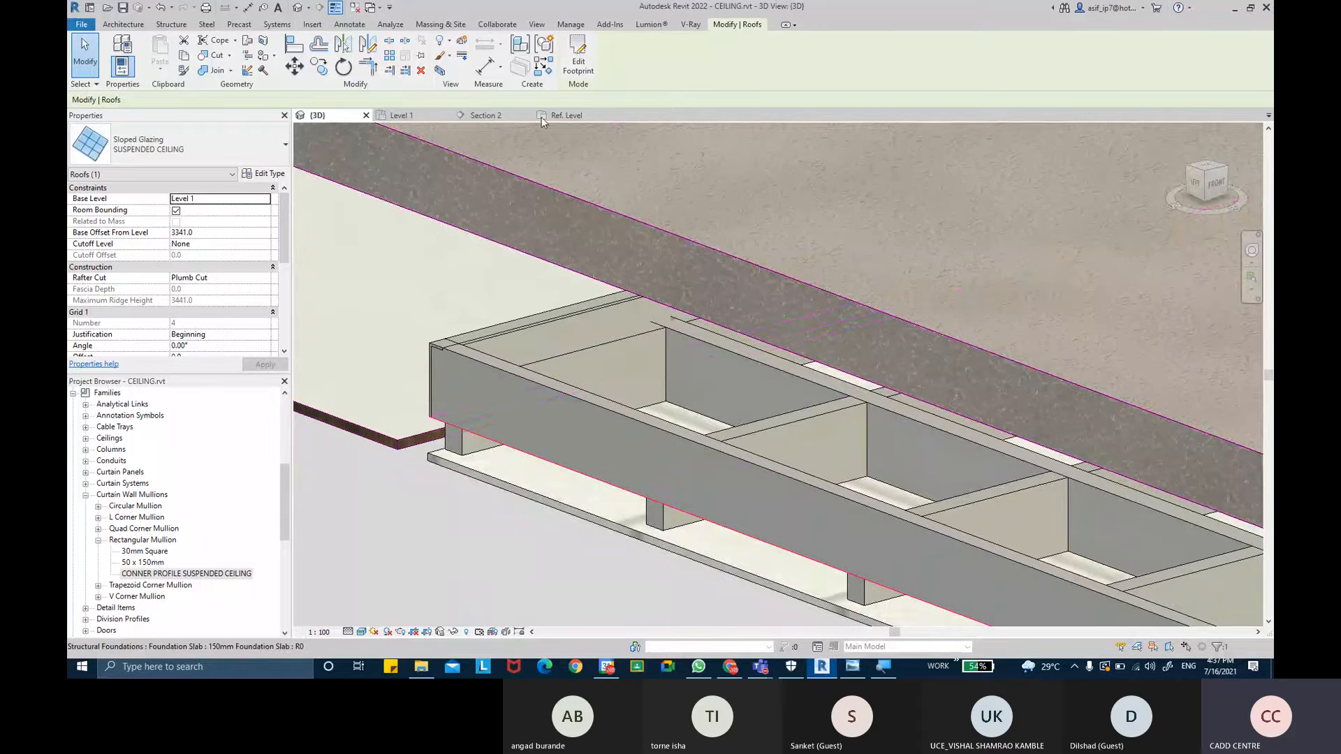
- In the profile family's Ref. Level view, mirror the L-shaped profile about the horizontal reference plane and reload it into the CEILING project
left_click(590, 119)
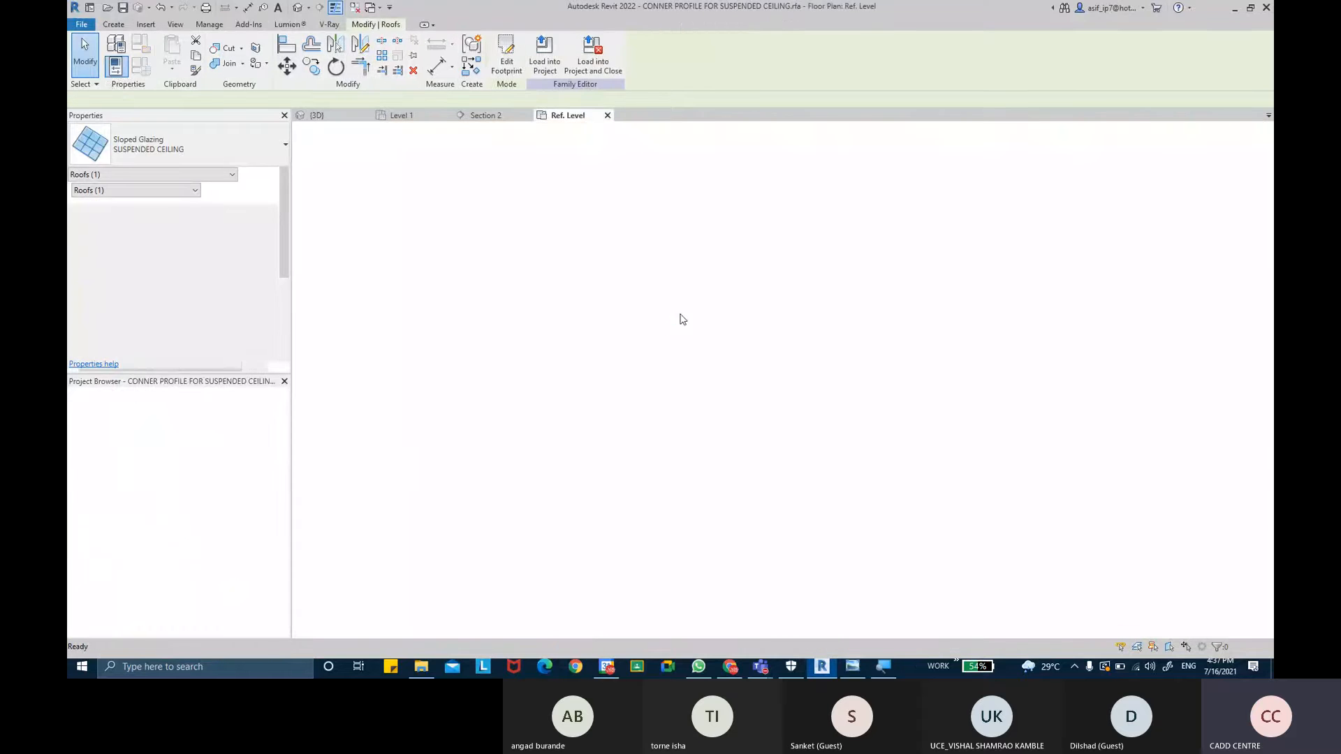
scroll(688, 277, "down", 1)
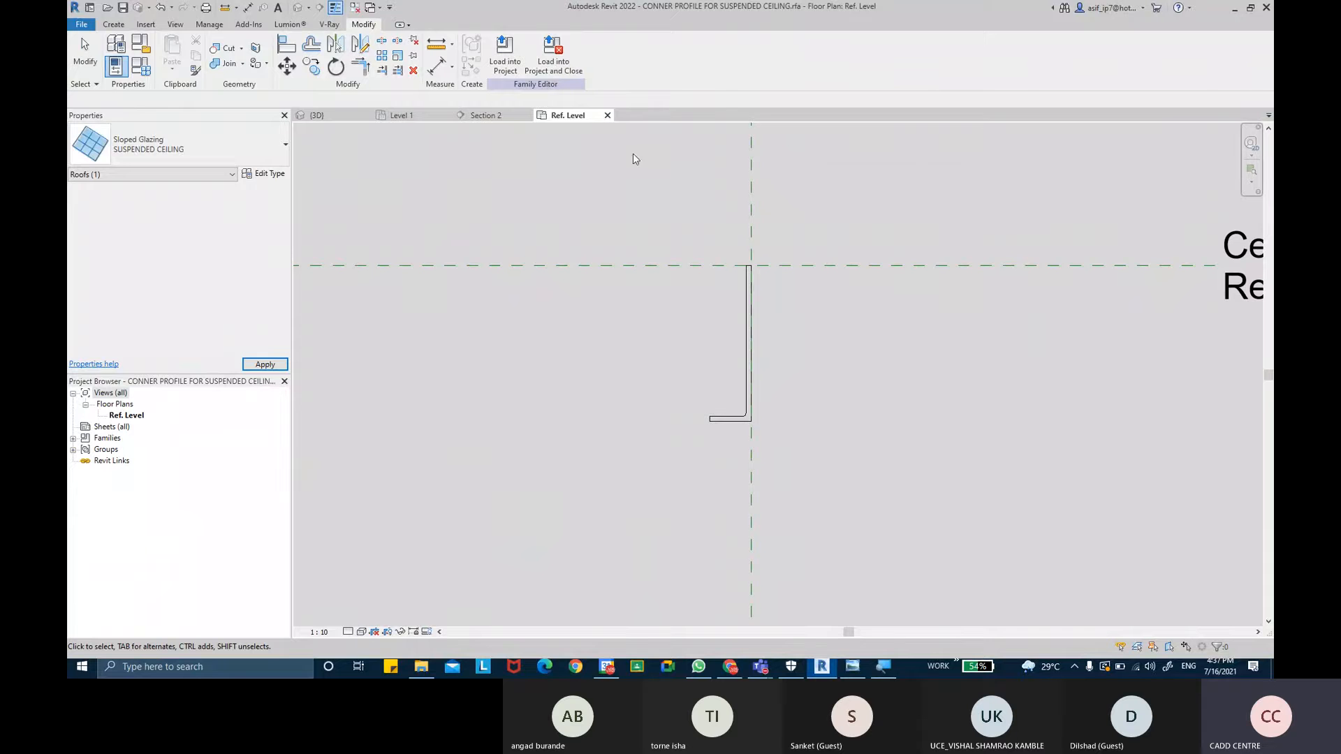
middle_click_drag(747, 183, 742, 294)
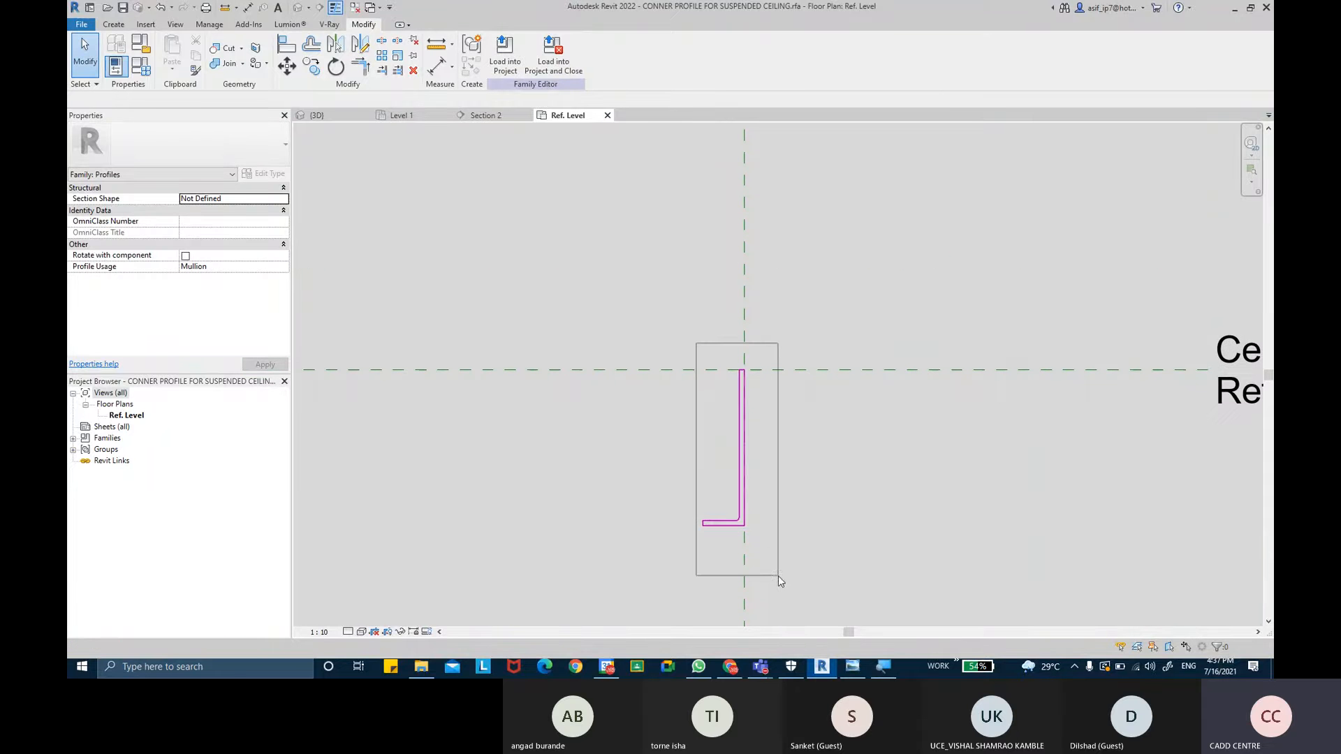
left_click_drag(779, 526, 777, 531)
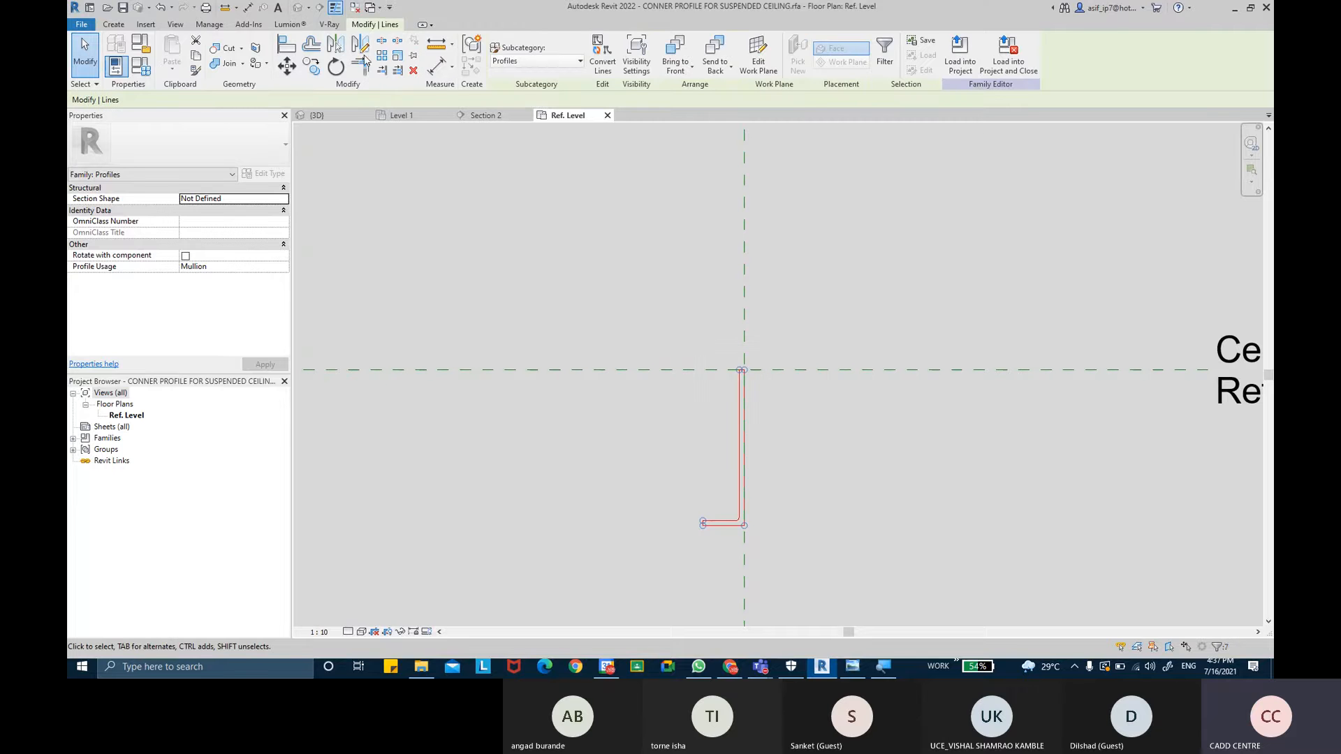
left_click(361, 46)
left_click(790, 487)
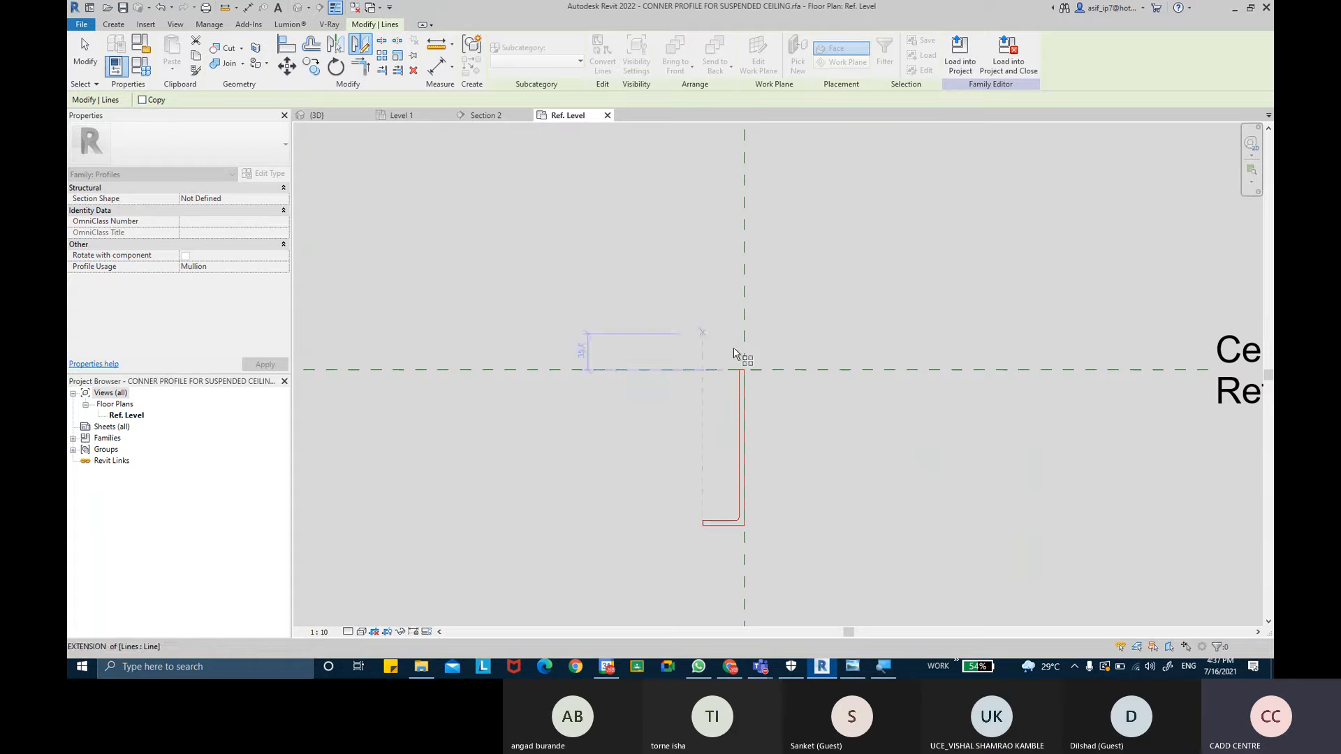
left_click(874, 466)
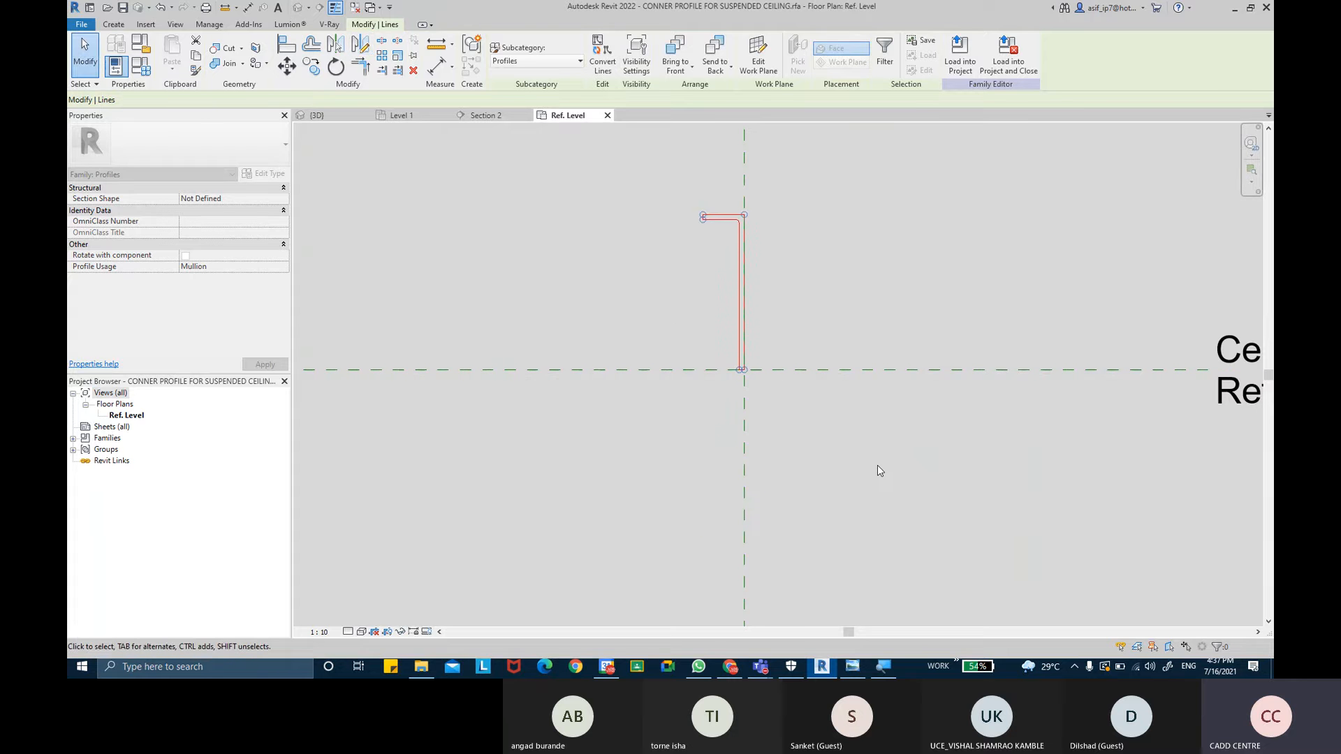
left_click(878, 465)
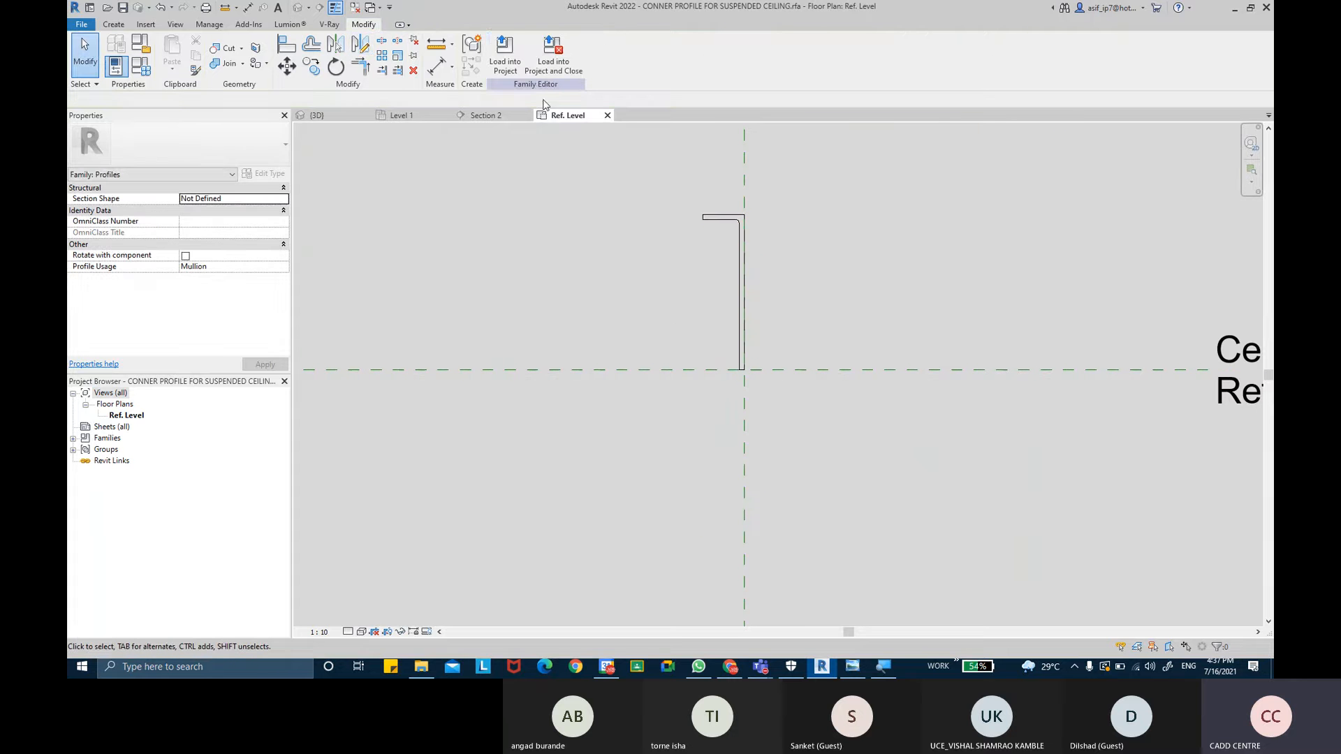
left_click(515, 67)
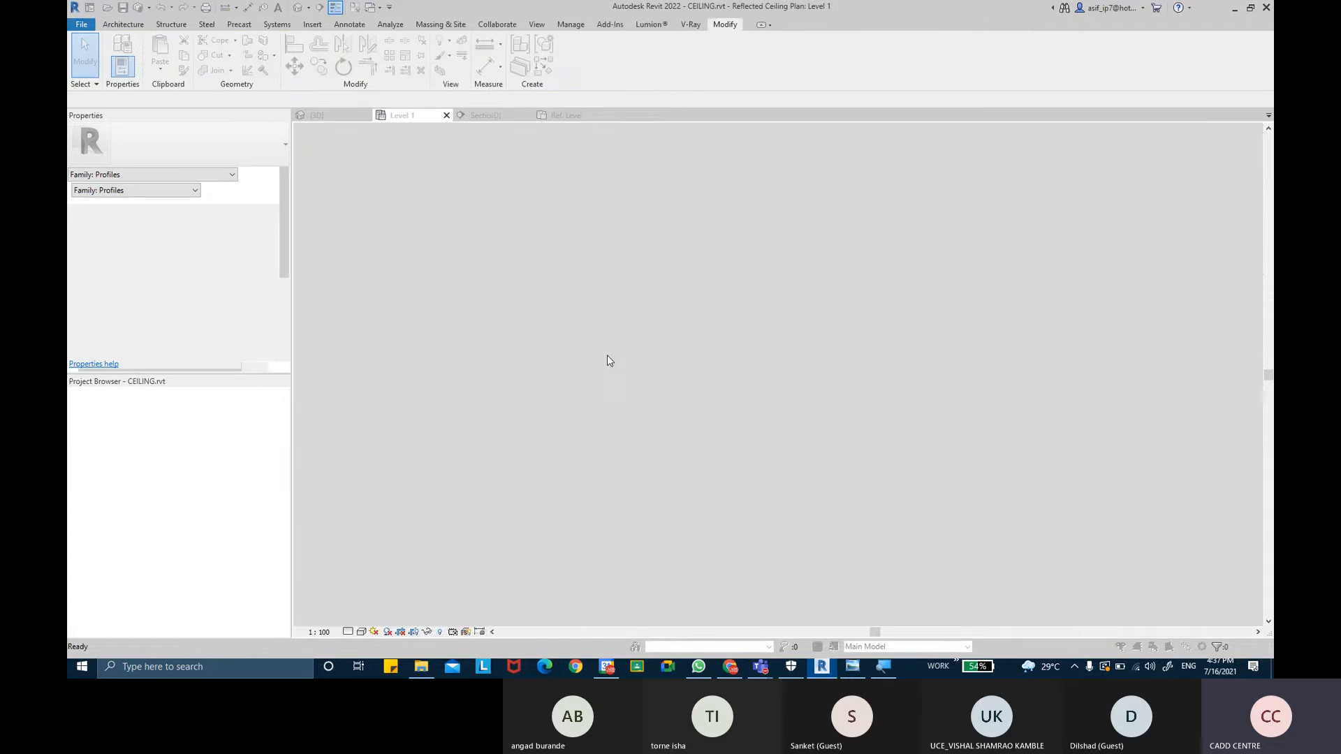
left_click(614, 337)
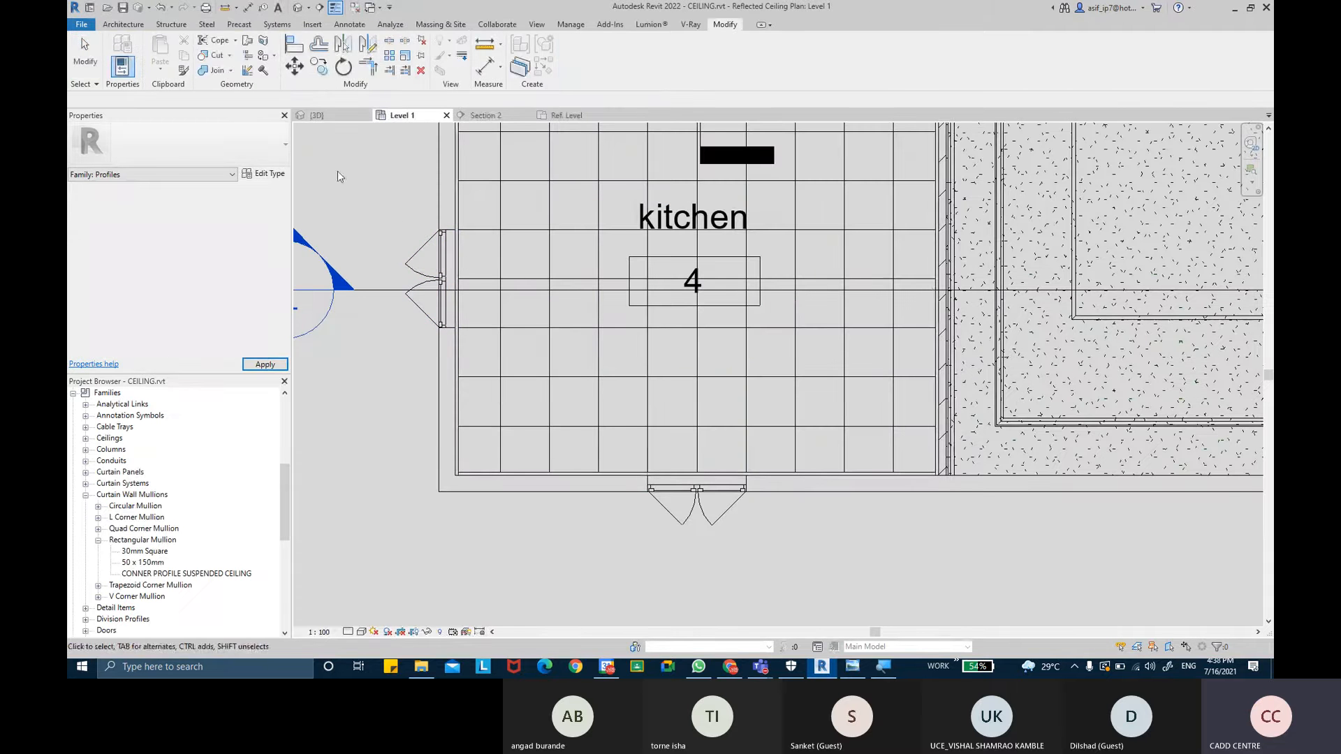
- Examine the updated corner border mullions around the suspended ceiling edges in the 3D view
left_click(318, 115)
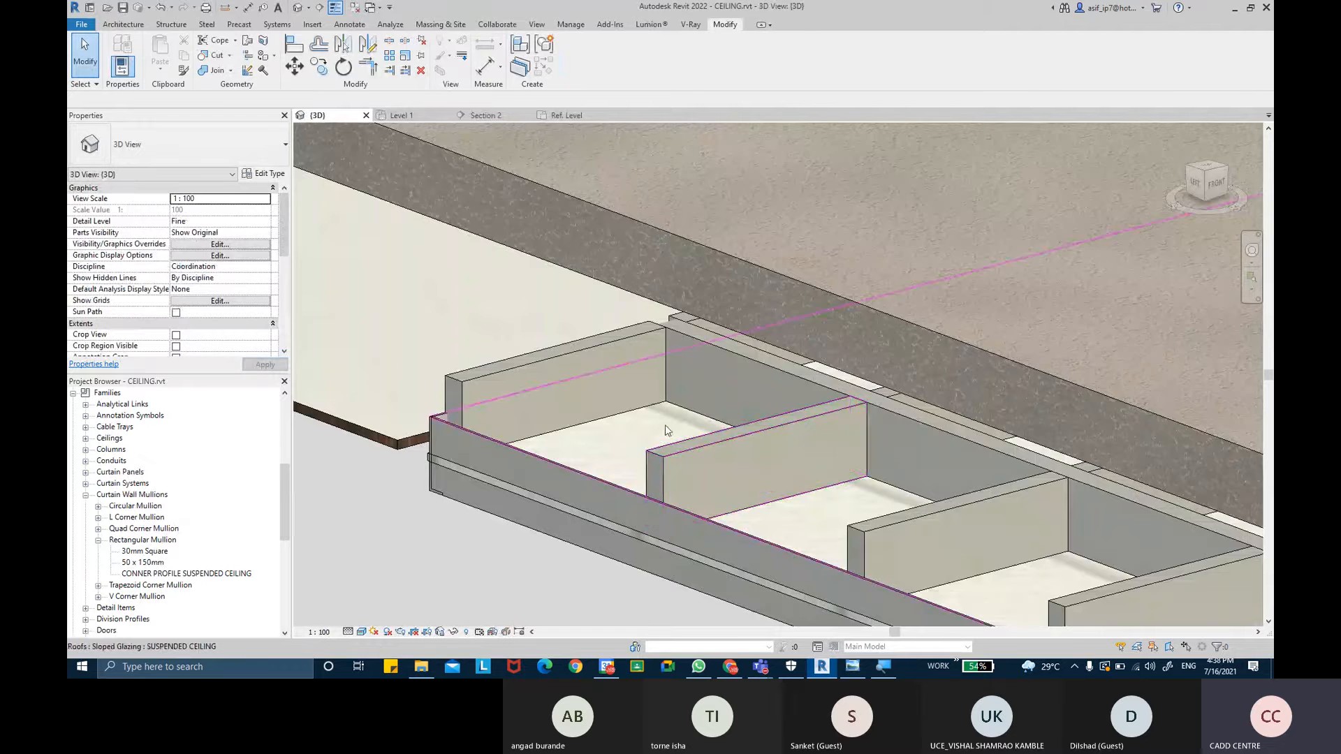
scroll(633, 370, "up", 4)
scroll(633, 370, "down", 3)
middle_click_drag(551, 338, 139, 104)
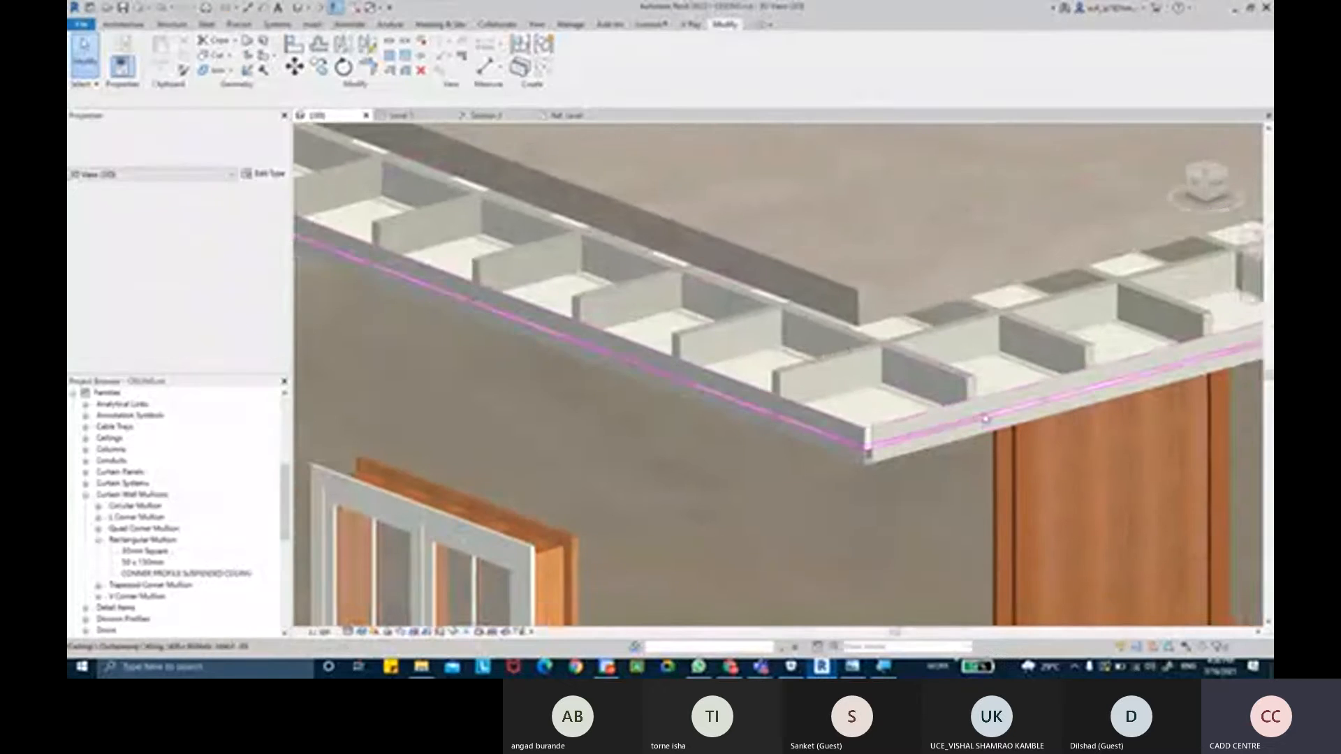
scroll(865, 457, "up", 7)
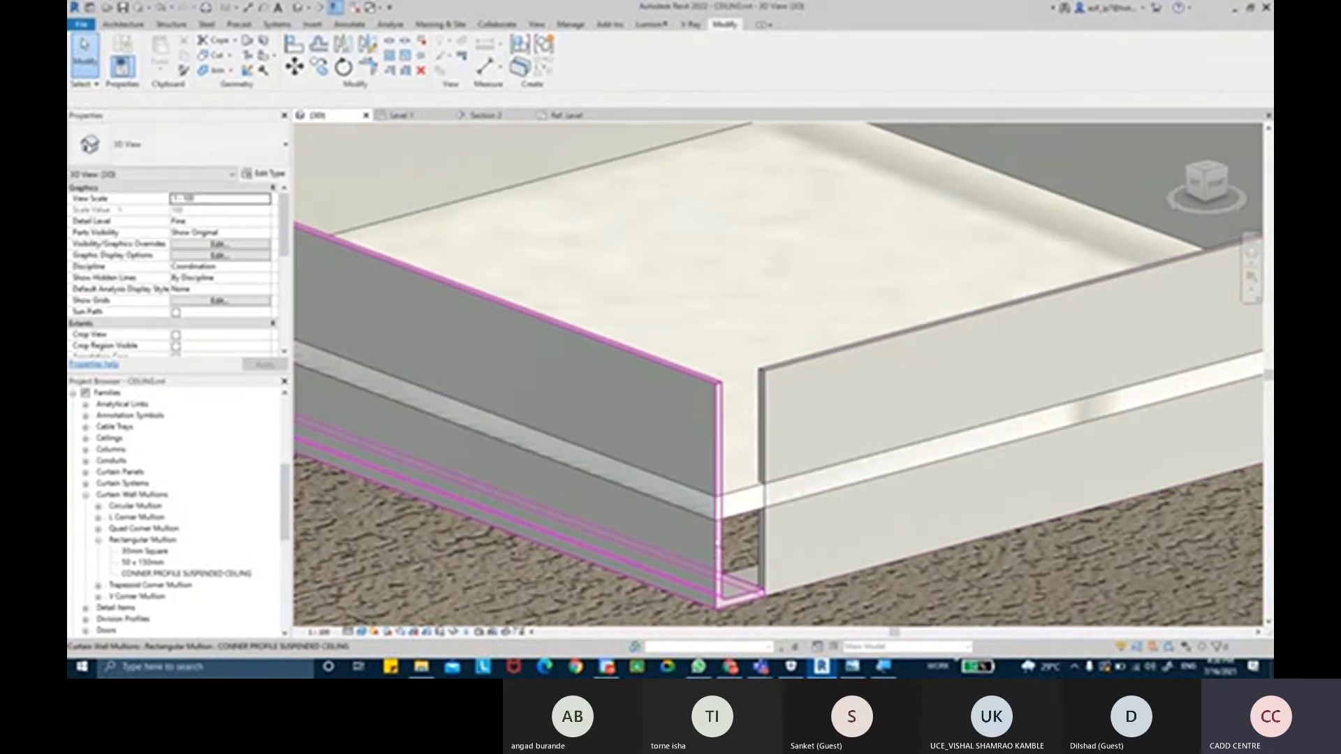
left_click(715, 552)
left_click(782, 557)
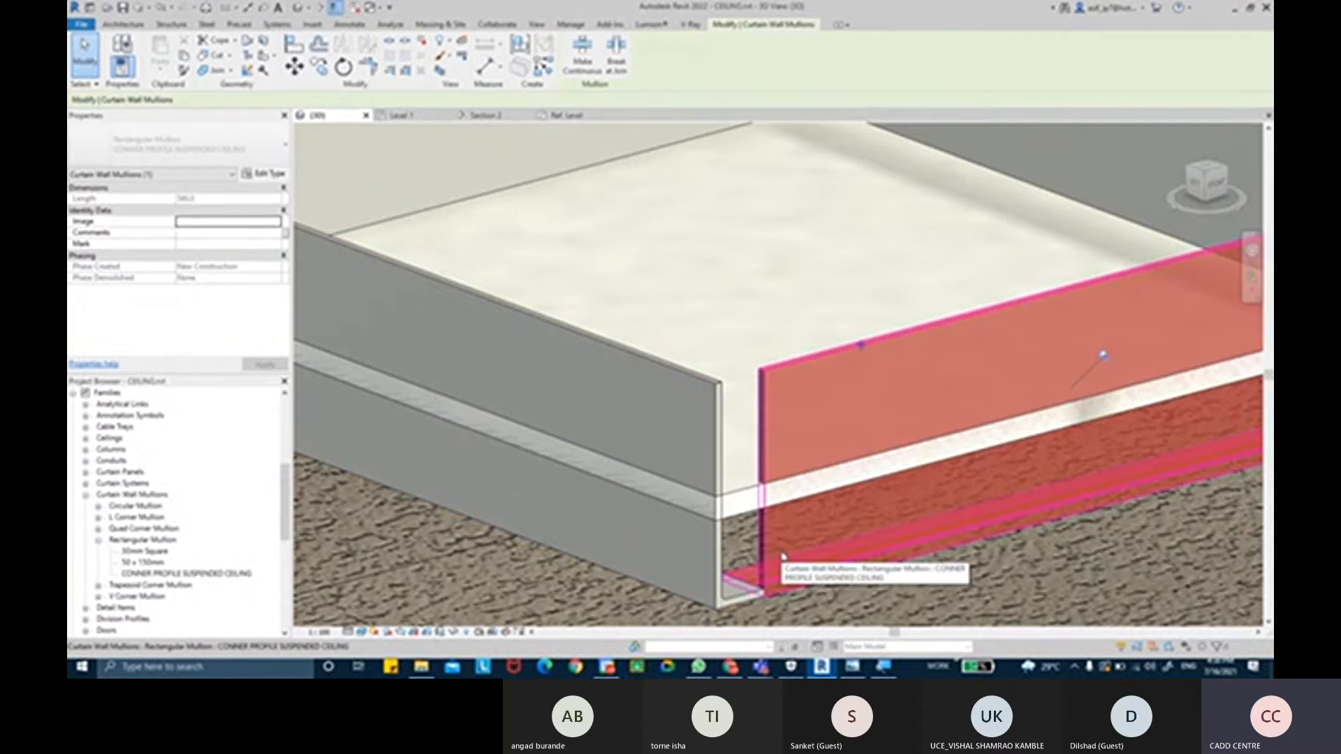
key("Escape")
scroll(782, 558, "down", 4)
middle_click_drag(953, 463, 895, 472)
scroll(886, 467, "down", 5)
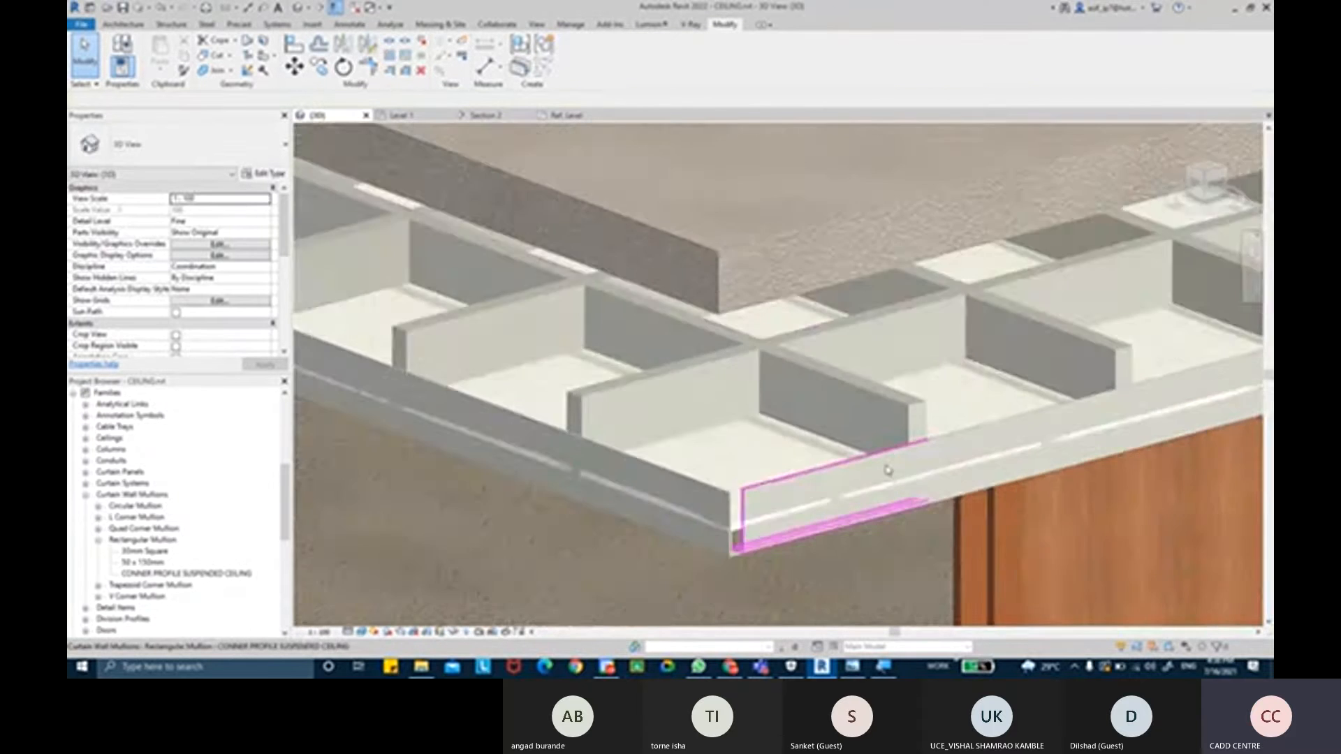
middle_click_drag(807, 475, 913, 383, "shift")
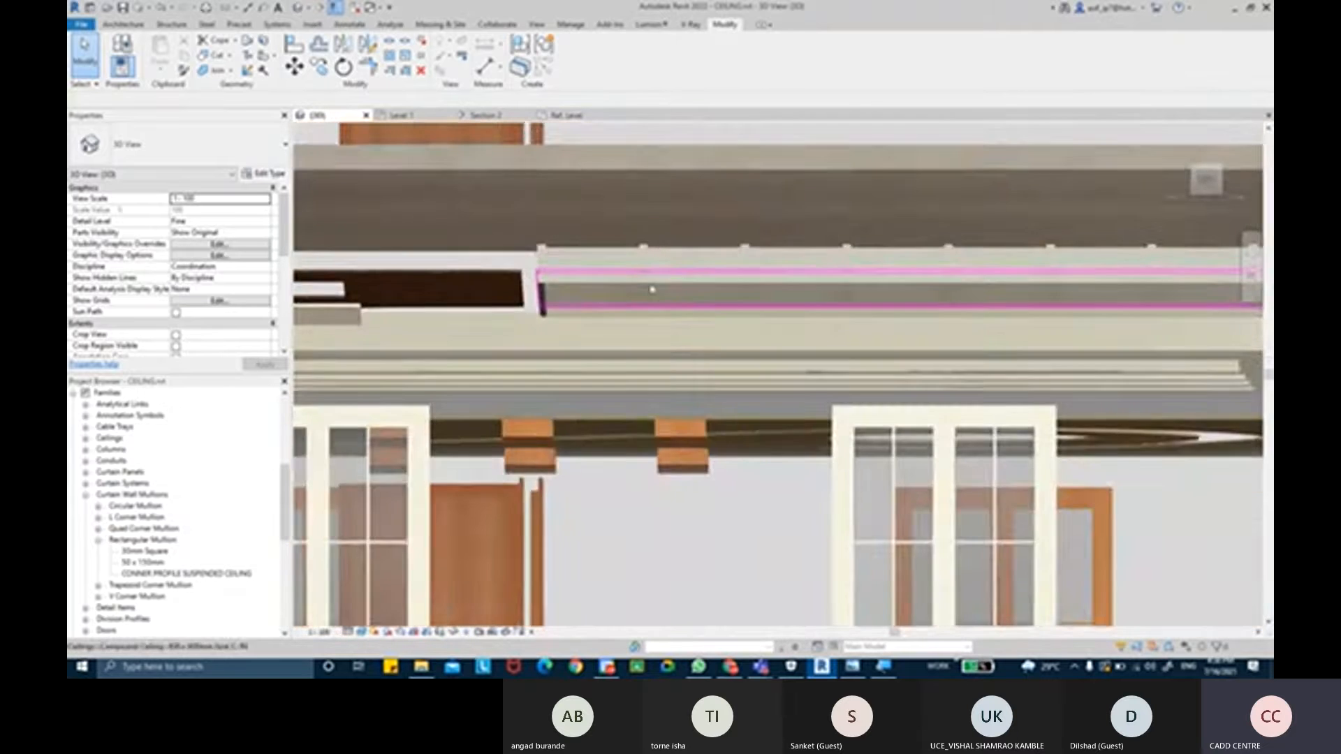
scroll(597, 268, "up", 8)
scroll(473, 285, "down", 4)
middle_click_drag(551, 287, 489, 391, "shift")
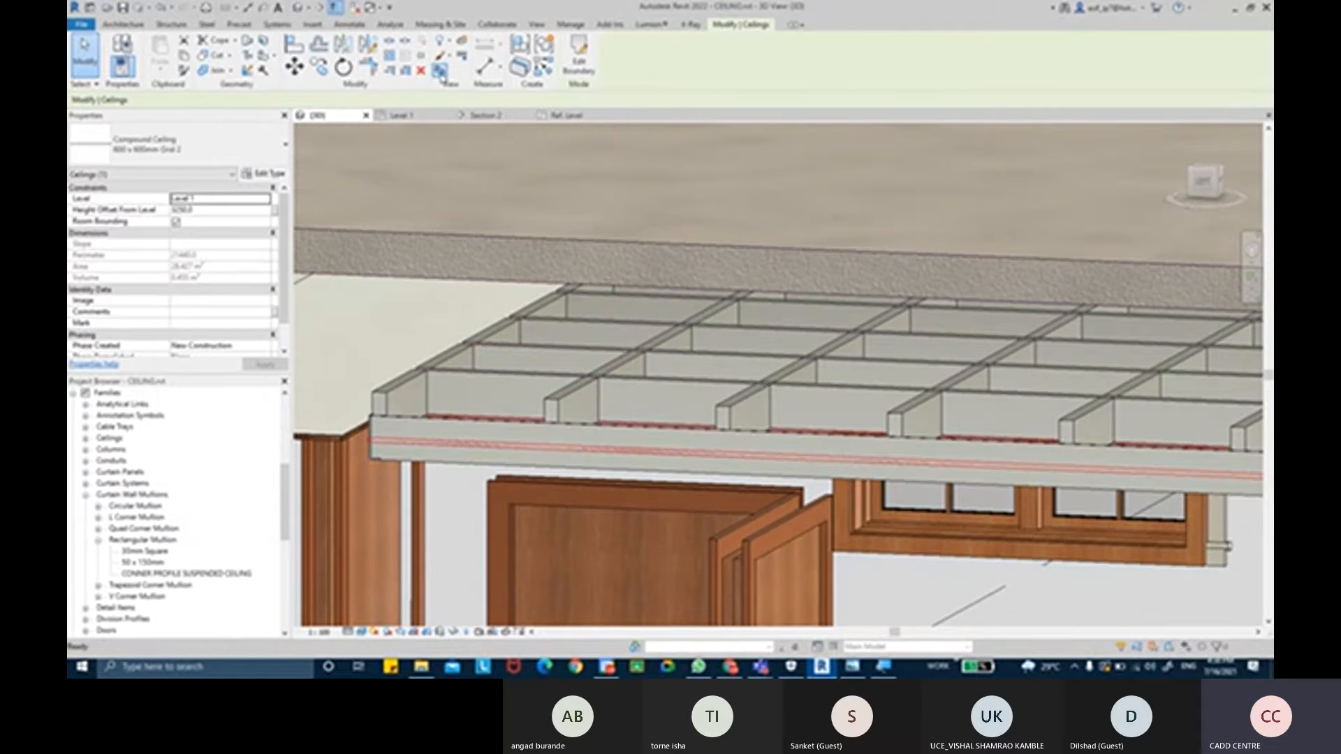
- Isolate the selected suspended ceiling in the 3D view with a section box
left_click(440, 71)
left_click(701, 430)
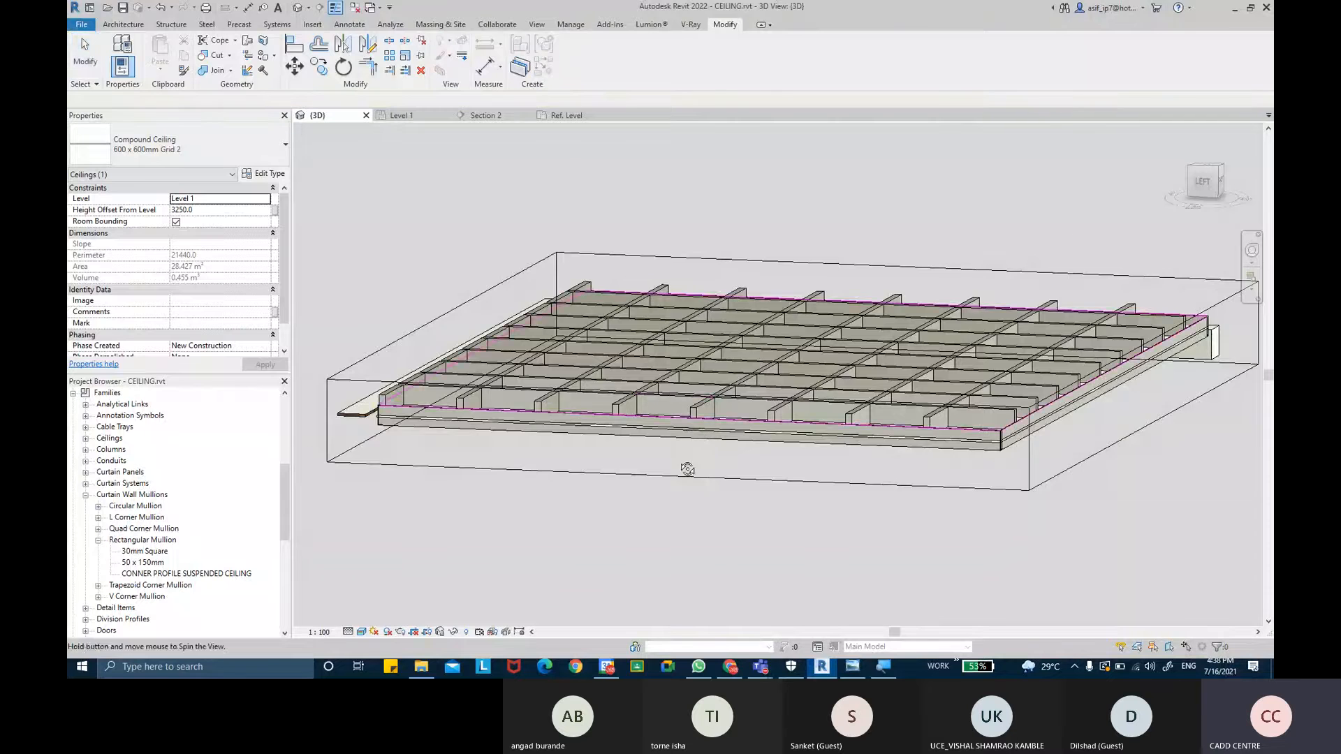
middle_click_drag(688, 467, 647, 484, "shift")
left_click(548, 525)
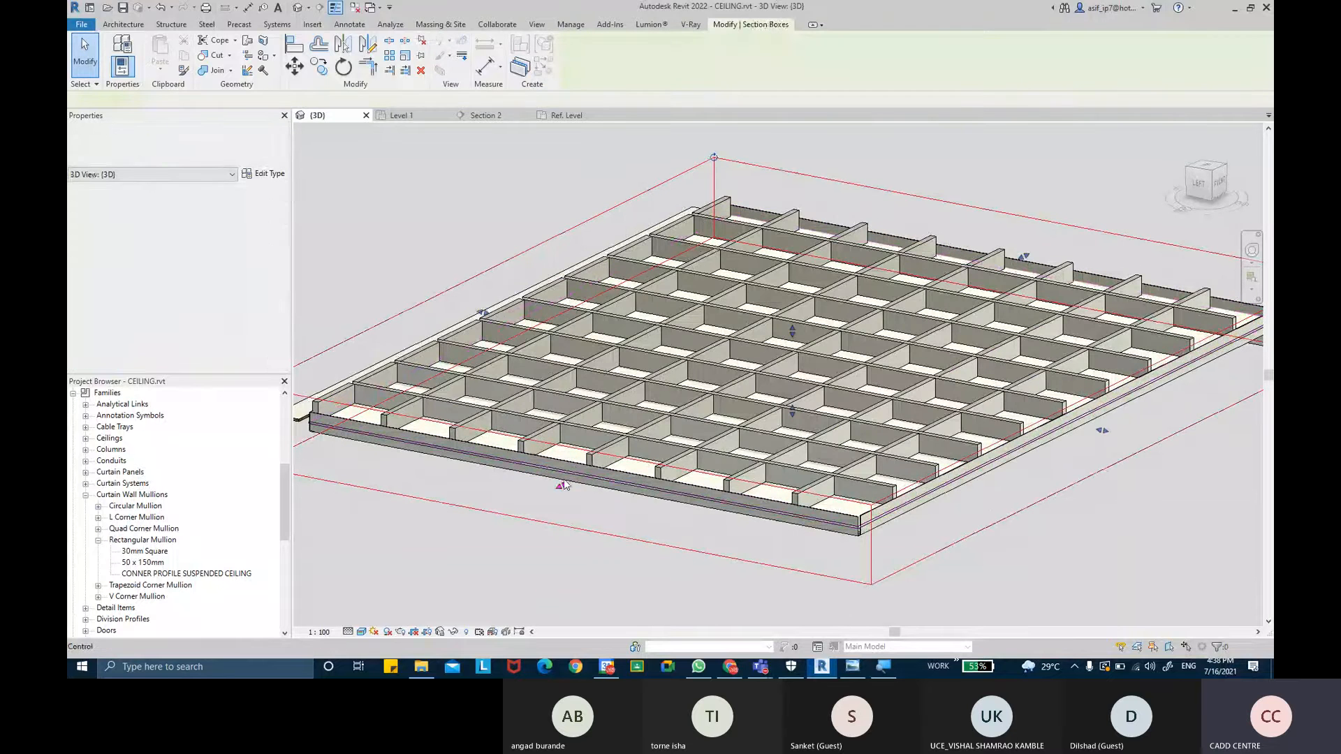
left_click_drag(688, 453, 689, 453)
scroll(678, 462, "up", 3)
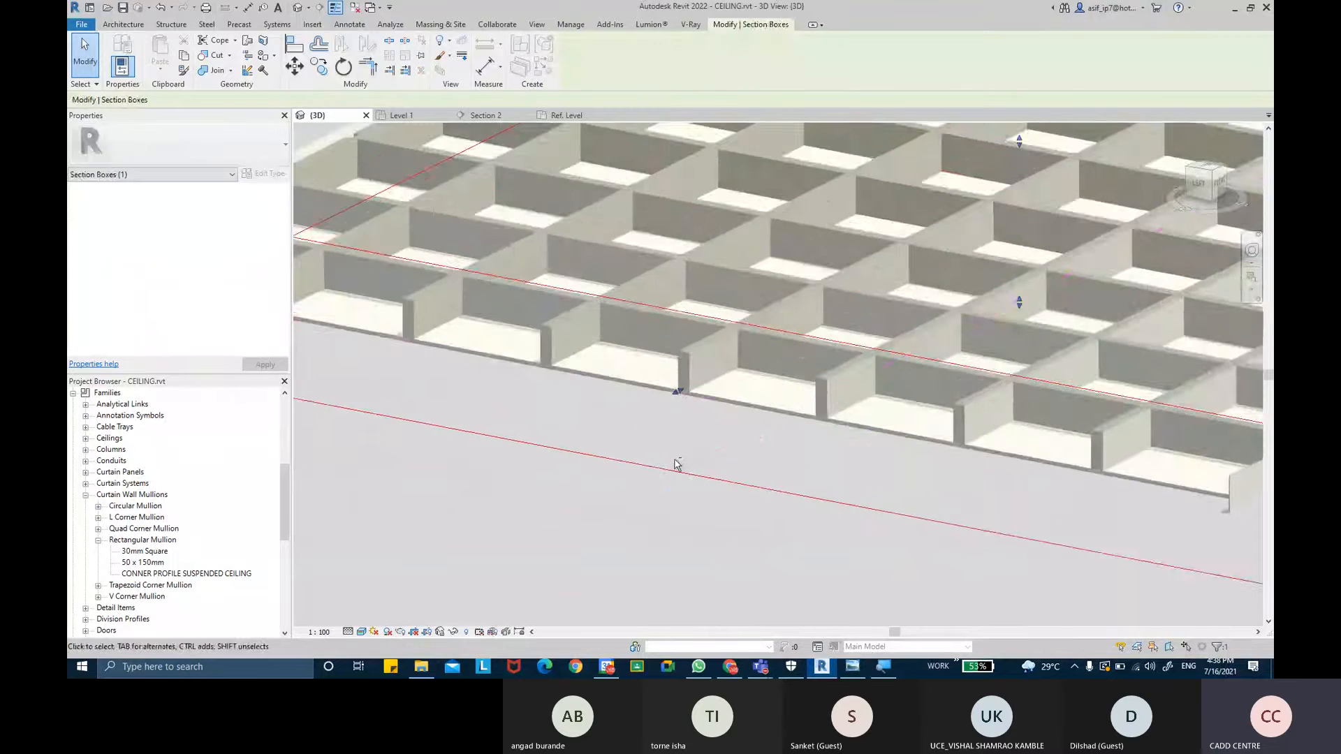
- Inspect the suspended ceiling's edge against the border mullions inside the section box in the 3D view
middle_click_drag(677, 464, 785, 368, "shift")
scroll(684, 415, "down", 2)
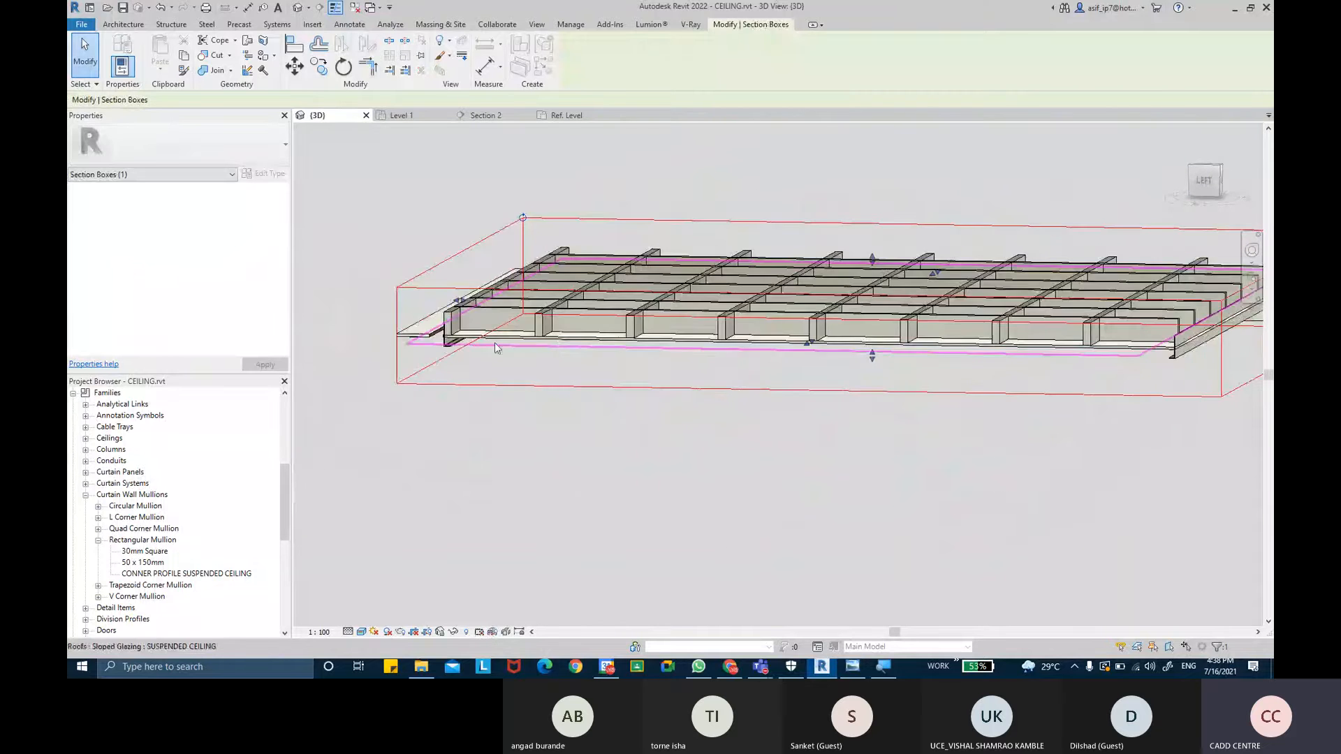
scroll(423, 353, "up", 6)
middle_click_drag(485, 351, 784, 329)
scroll(557, 307, "up", 3)
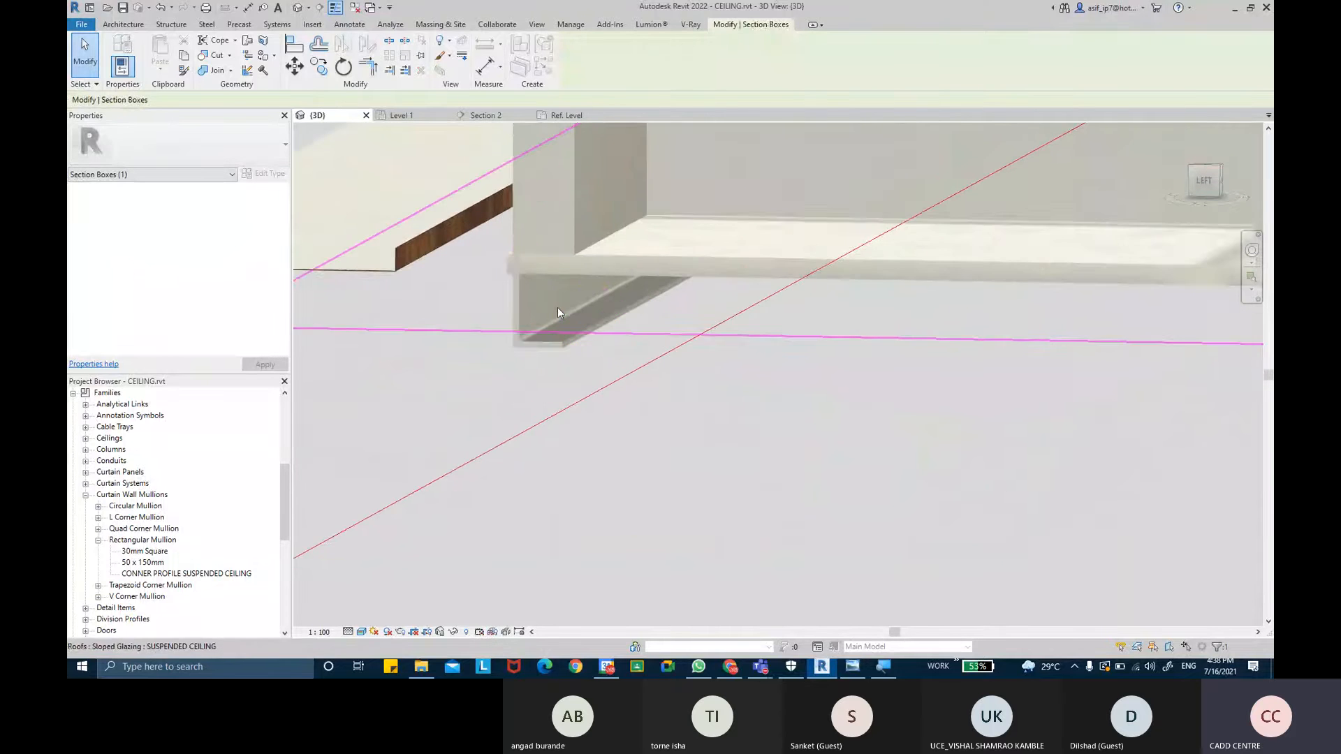
key("Escape")
scroll(606, 283, "down", 3)
- Select the suspended ceiling and, in Section 2, move it down to the corner mullion profile's endpoint
mouse_move(613, 287)
middle_mouse_down("shift")
mouse_move(740, 278)
mouse_move(587, 295)
middle_mouse_up("shift")
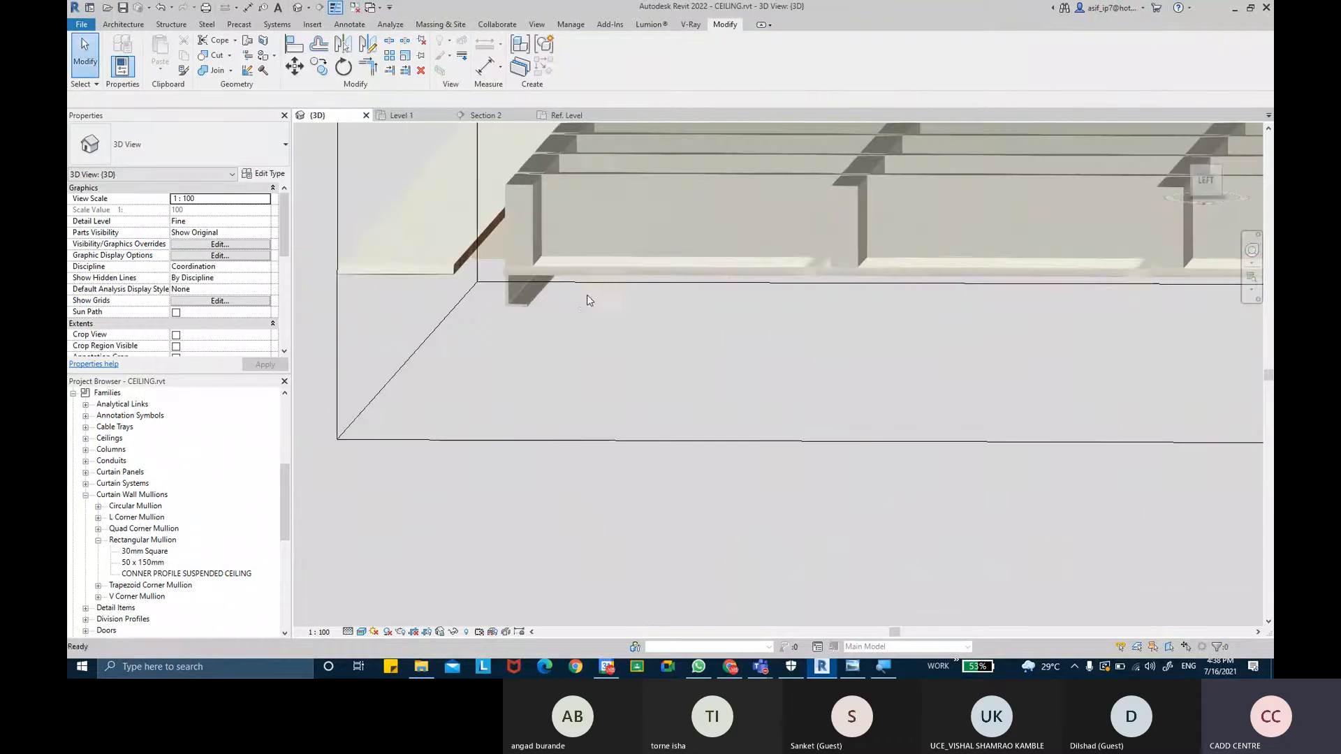
left_click(630, 269)
middle_click_drag(631, 276, 590, 248, "shift")
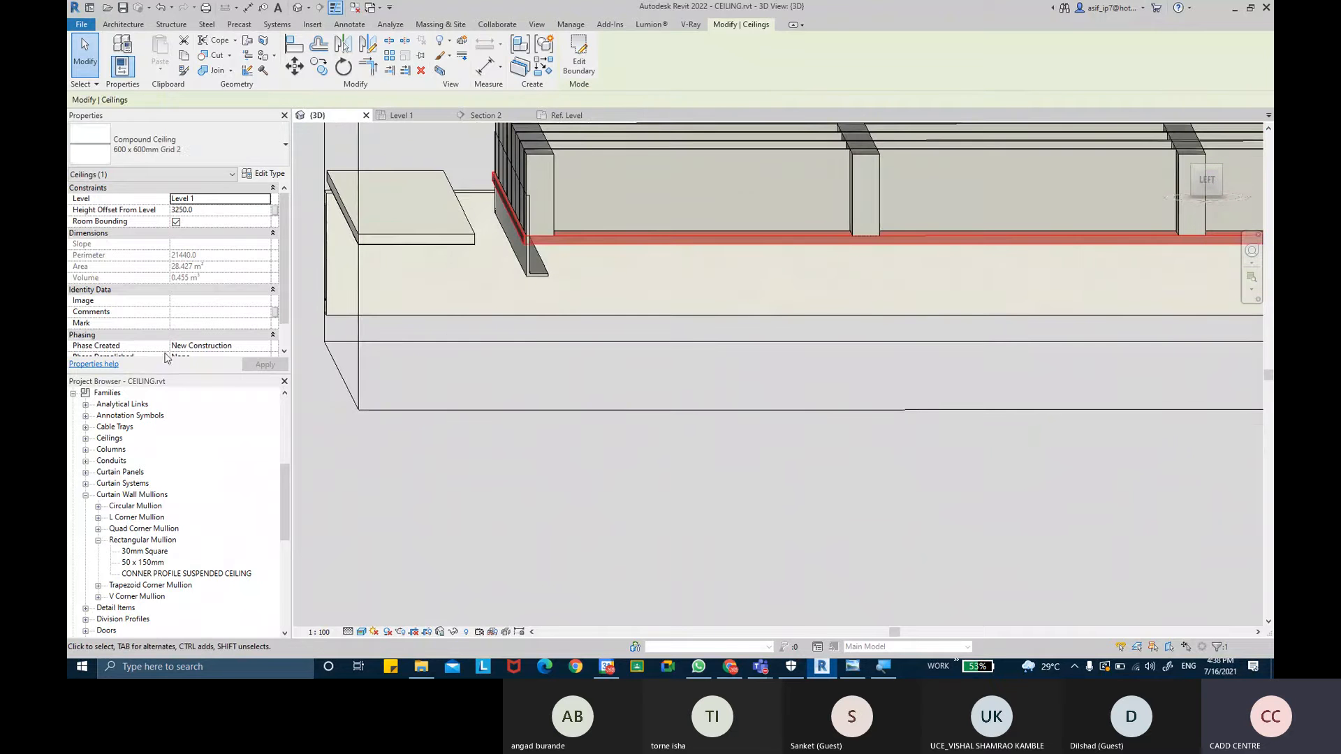
left_click(487, 115)
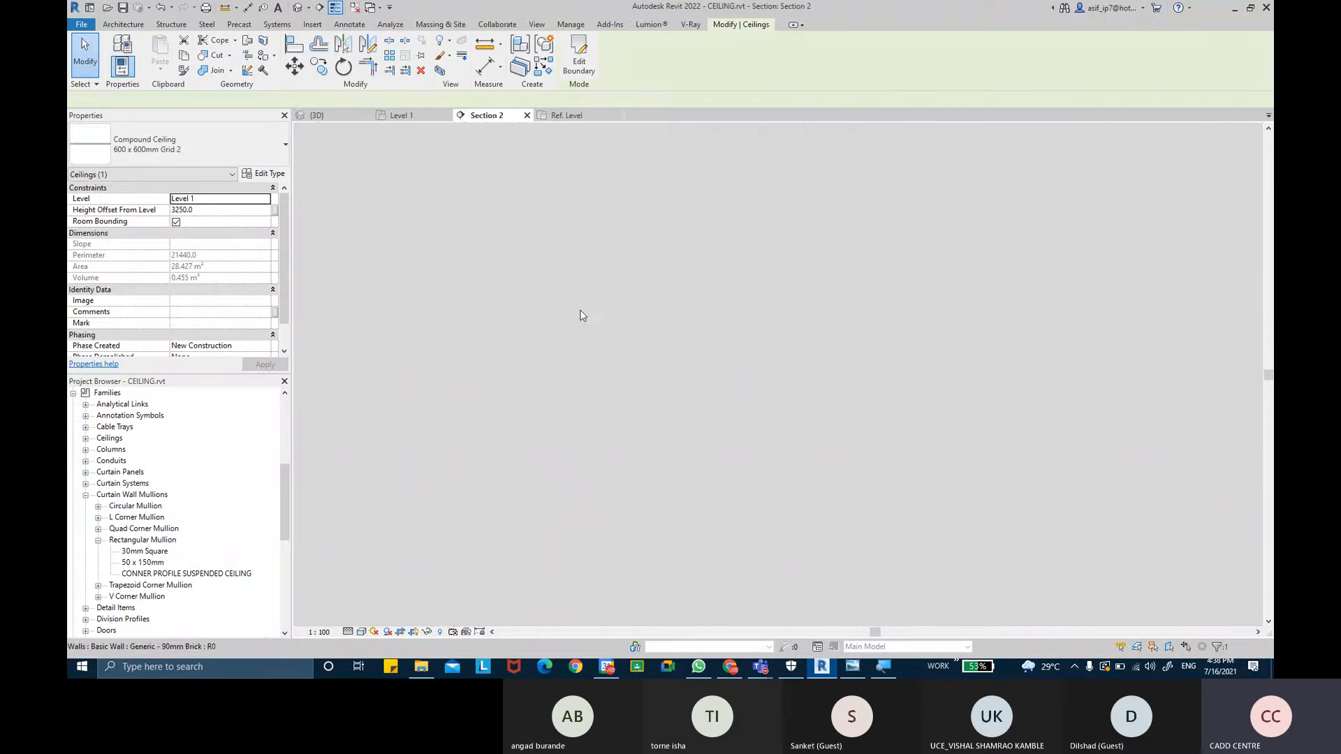
scroll(512, 356, "up", 5)
scroll(512, 356, "up", 1)
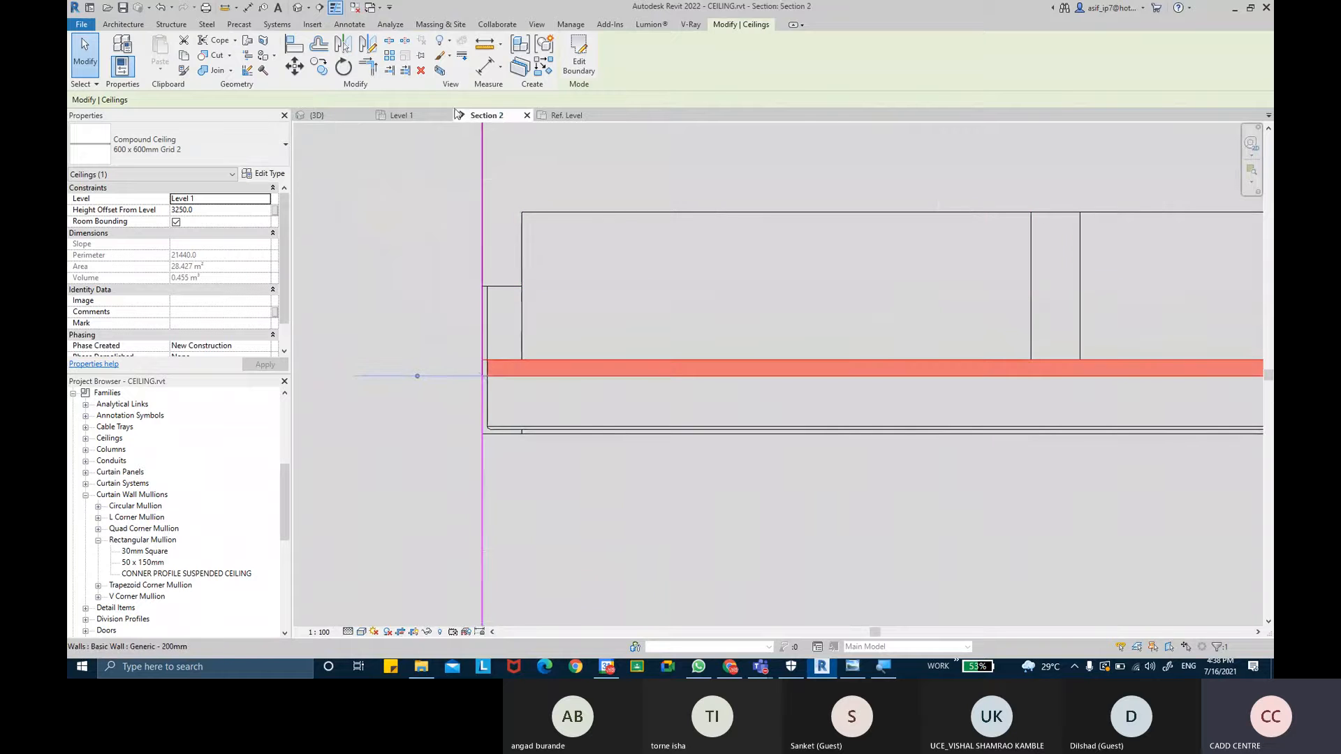
left_click(302, 70)
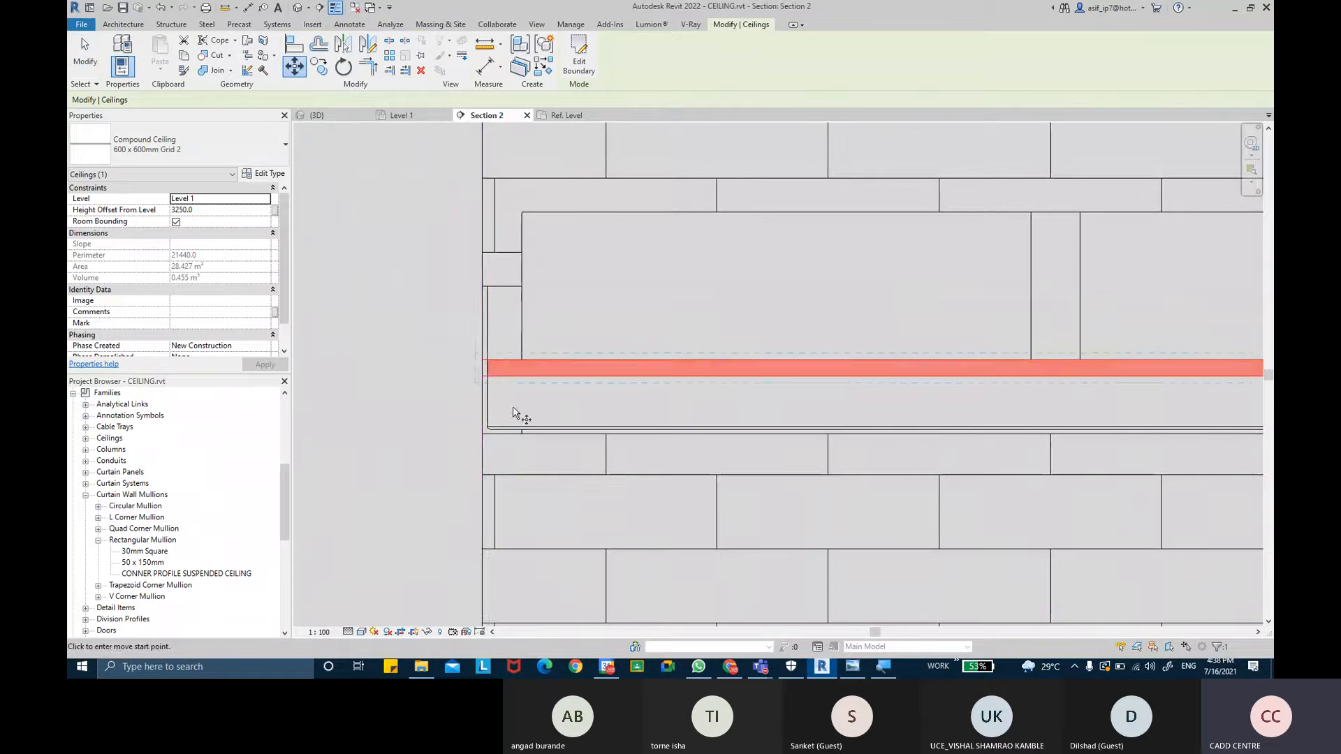
scroll(488, 389, "up", 1)
left_click(479, 364)
scroll(482, 419, "up", 4)
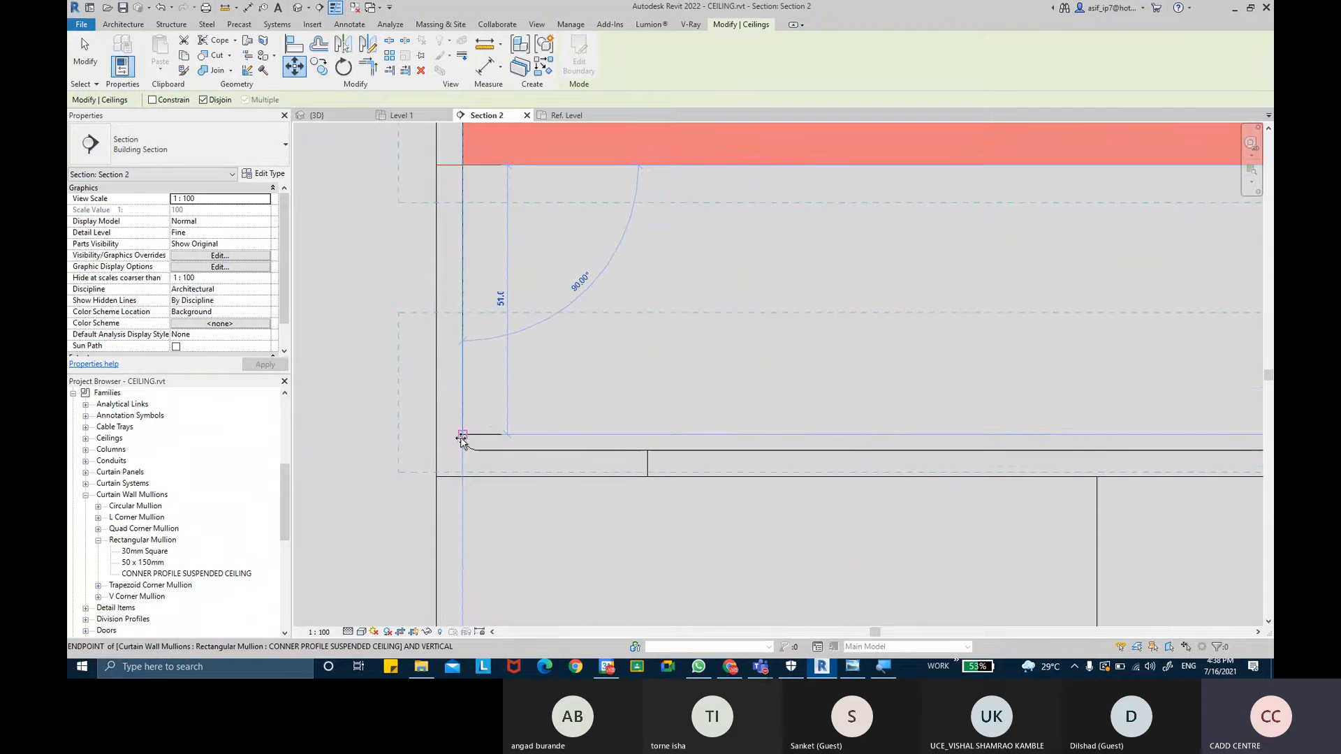
left_click(463, 427)
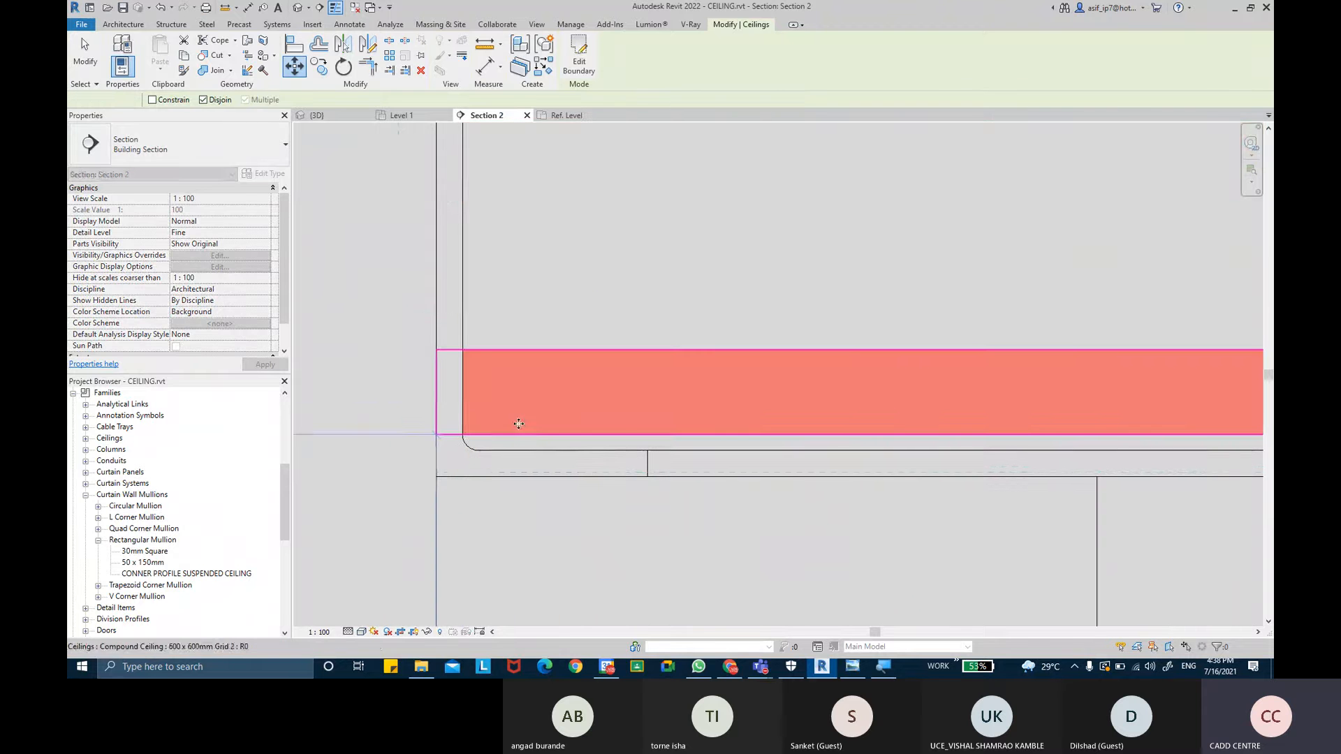
- Move the ceiling again so its underside snaps onto the corner mullion profile's lower edge
middle_click_drag(541, 395, 455, 362)
left_click(294, 67)
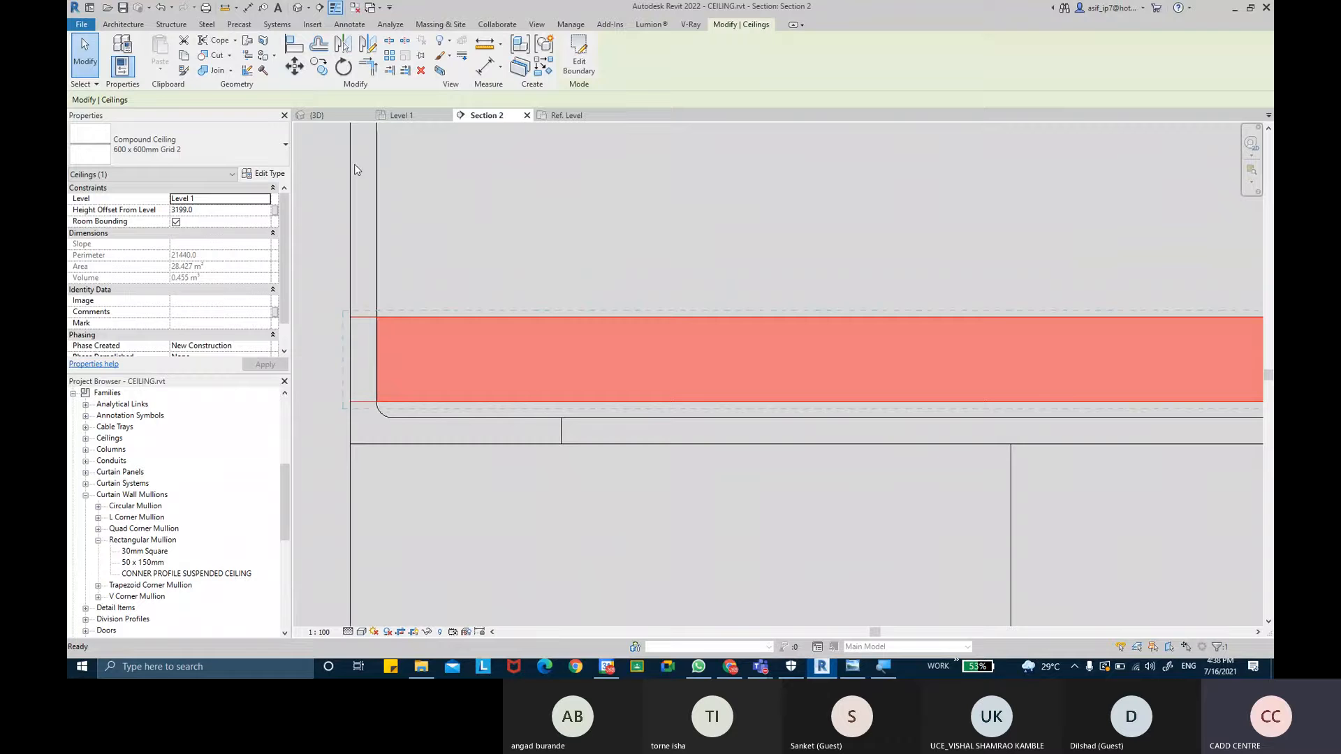
scroll(526, 408, "up", 2)
scroll(527, 405, "up", 1)
left_click(527, 400)
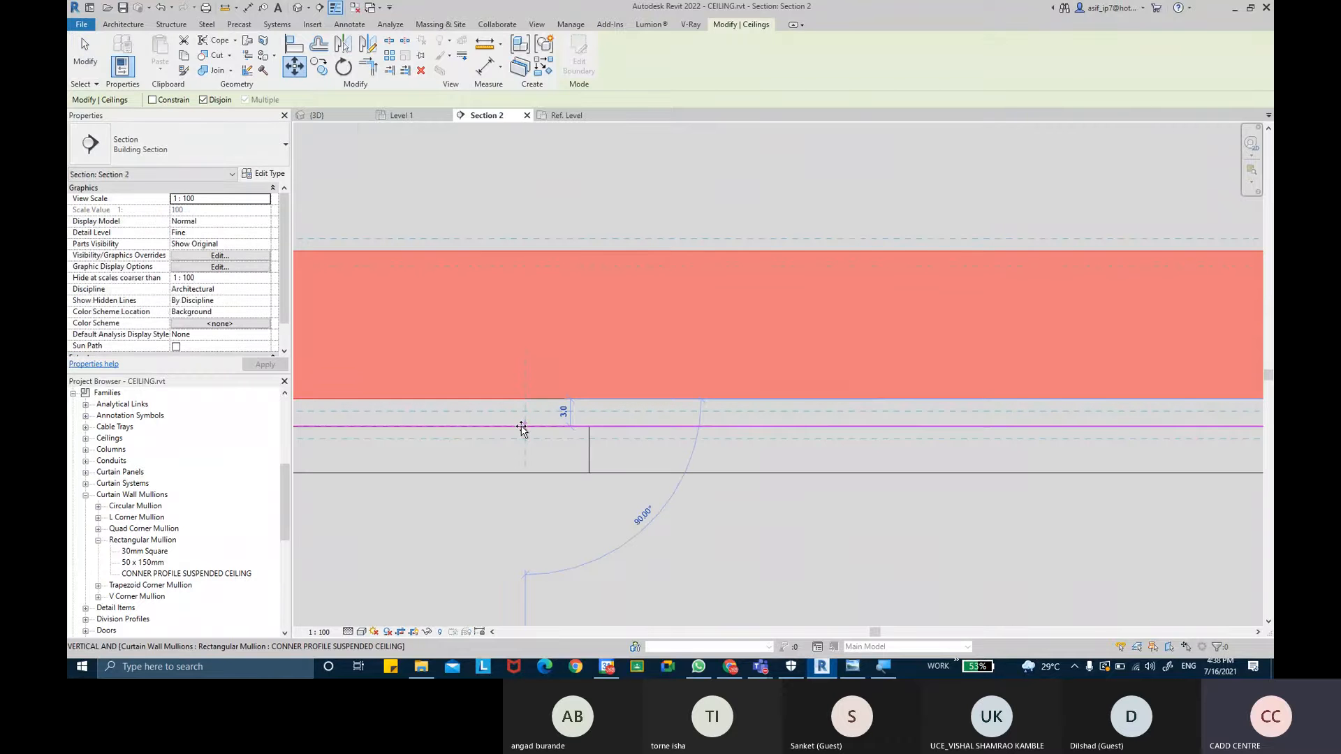
left_click(524, 425)
scroll(540, 415, "down", 2)
key("Escape")
- Examine the adjusted ceiling edge and border mullions in Section 2 and the 3D view
scroll(545, 363, "down", 3)
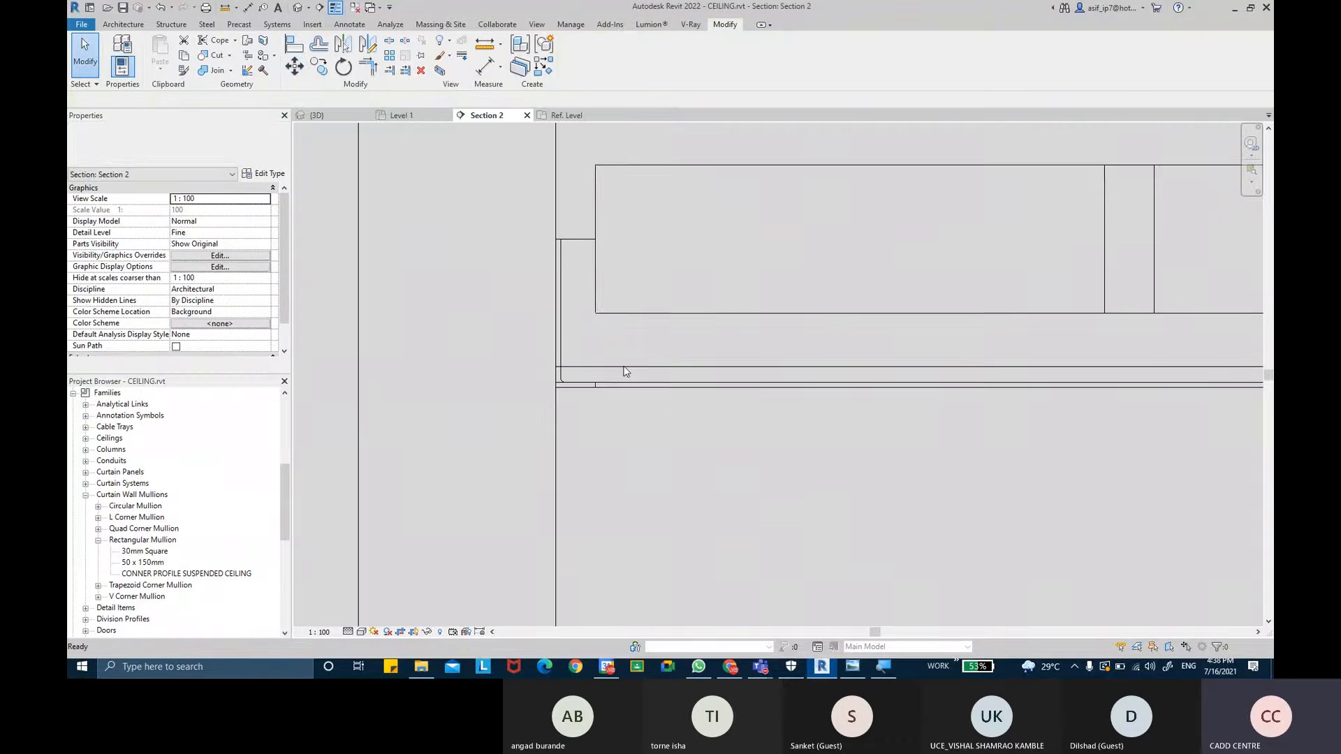
scroll(680, 338, "down", 2)
middle_click_drag(765, 339, 599, 342)
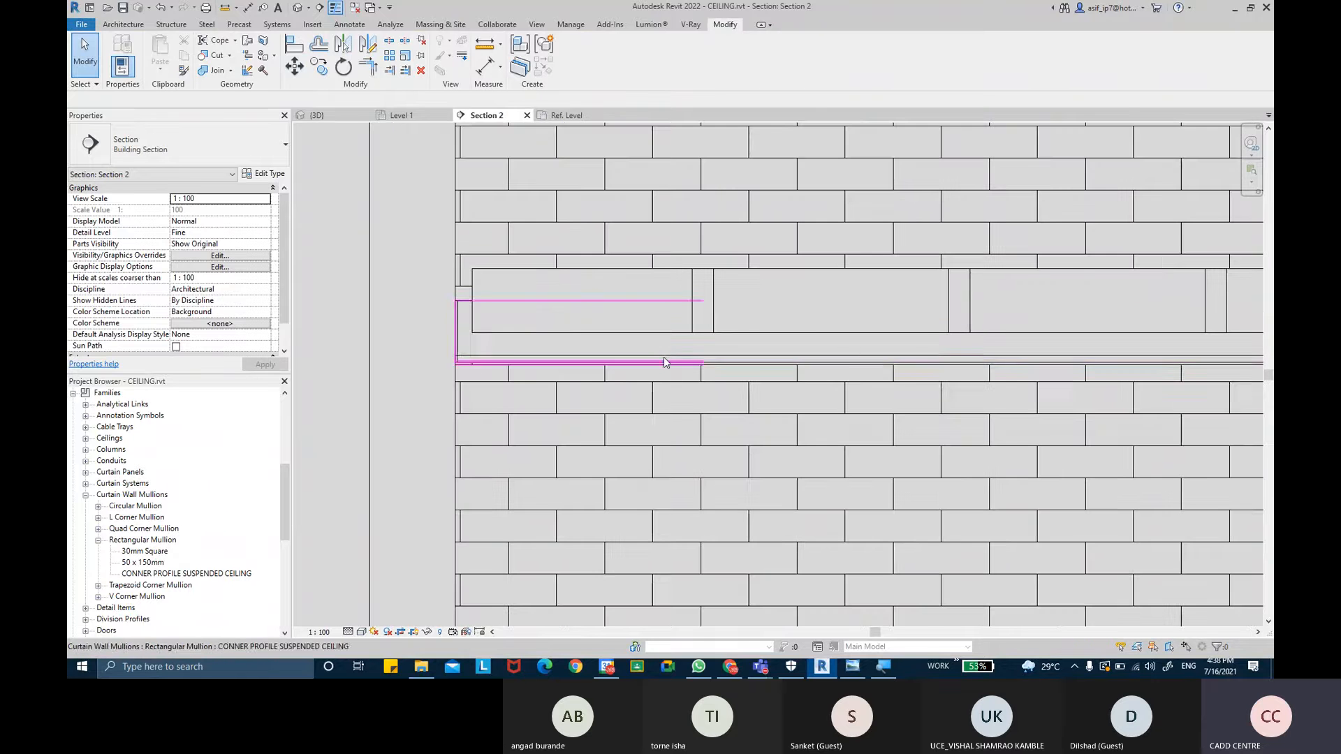
scroll(666, 343, "down", 1)
left_click(297, 8)
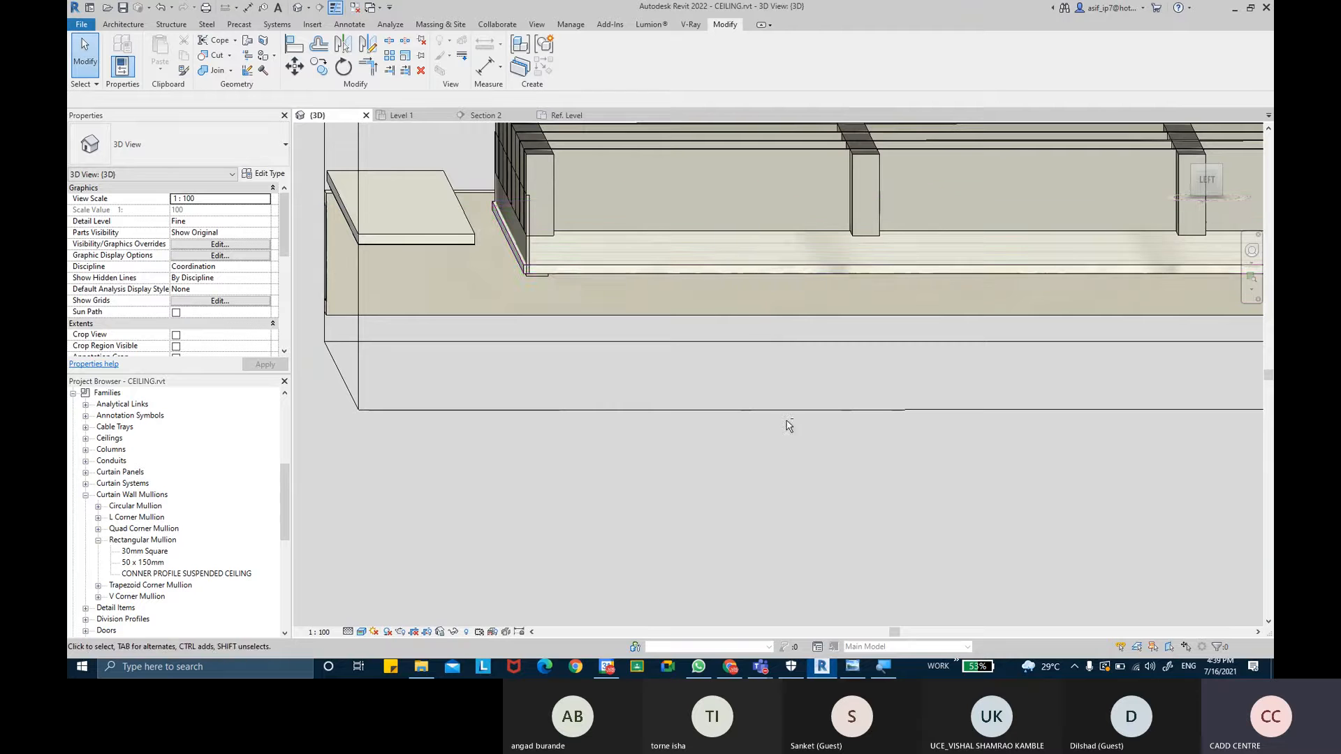
scroll(803, 490, "up", 5)
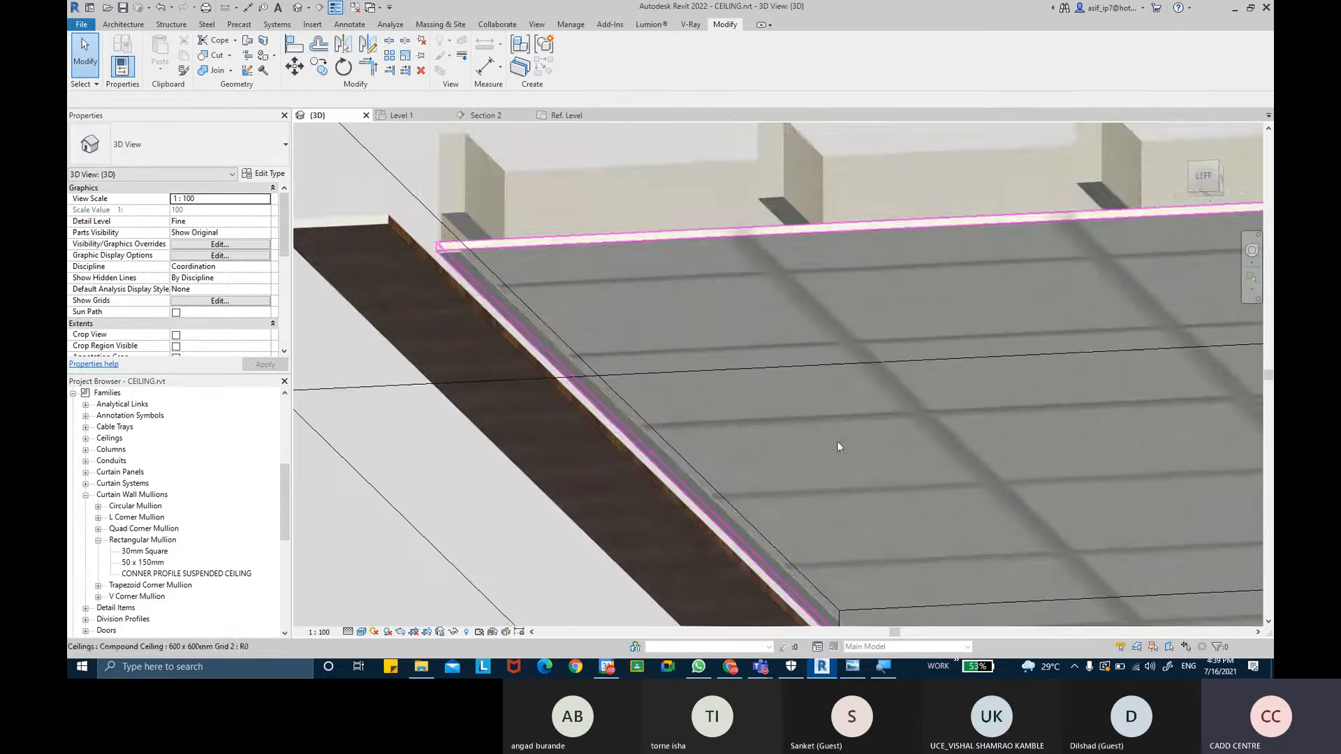
scroll(598, 325, "up", 4)
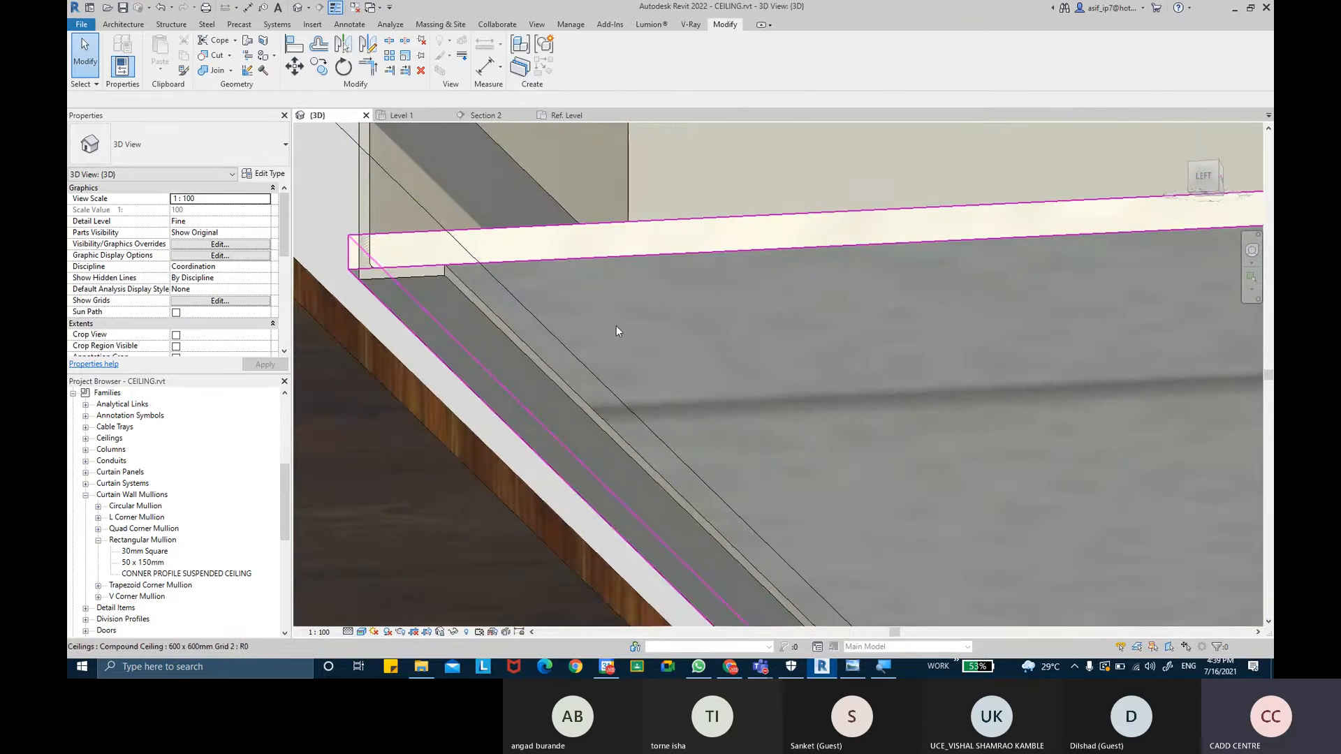
left_click(629, 278)
mouse_move(663, 296)
middle_mouse_down("shift")
mouse_move(662, 251)
mouse_move(667, 264)
mouse_move(539, 249)
mouse_move(601, 291)
mouse_move(679, 293)
mouse_move(567, 315)
mouse_move(655, 305)
middle_mouse_up("shift")
scroll(661, 252, "down", 2)
key("Escape")
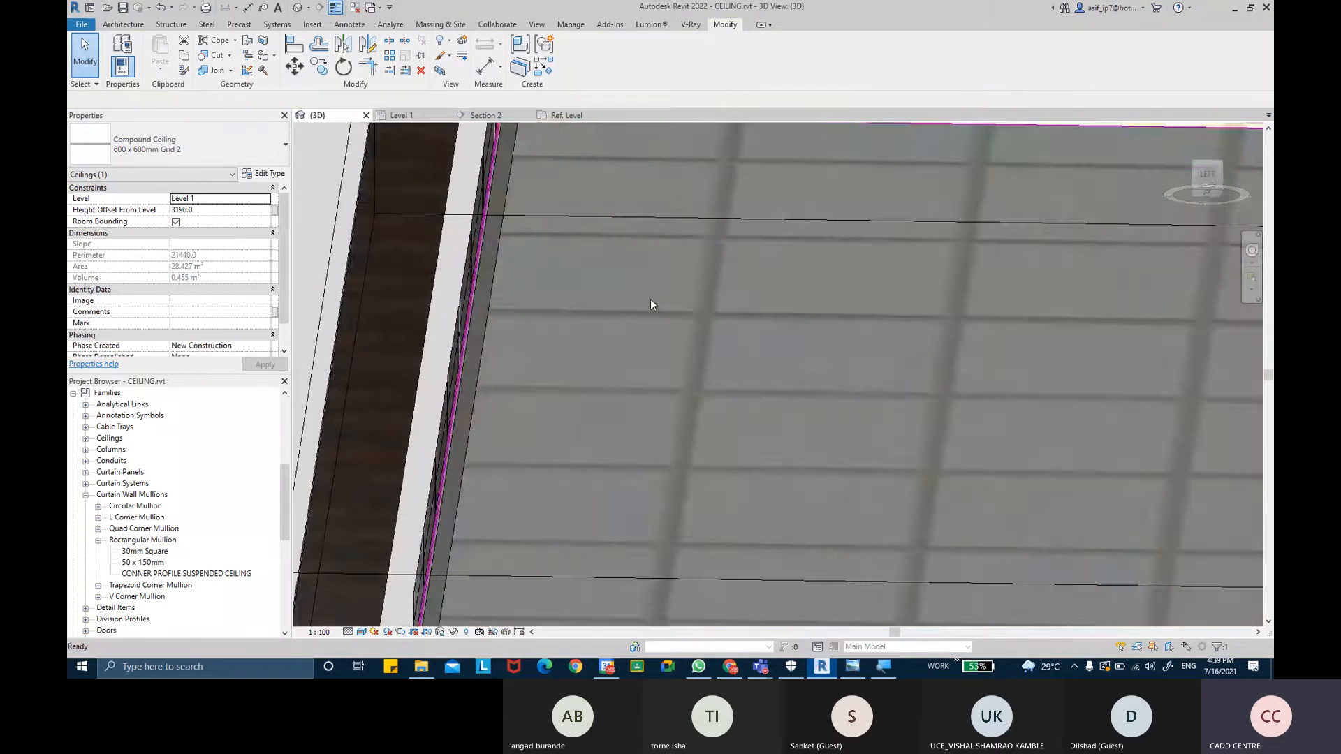
middle_click_drag(734, 312, 571, 270, "shift")
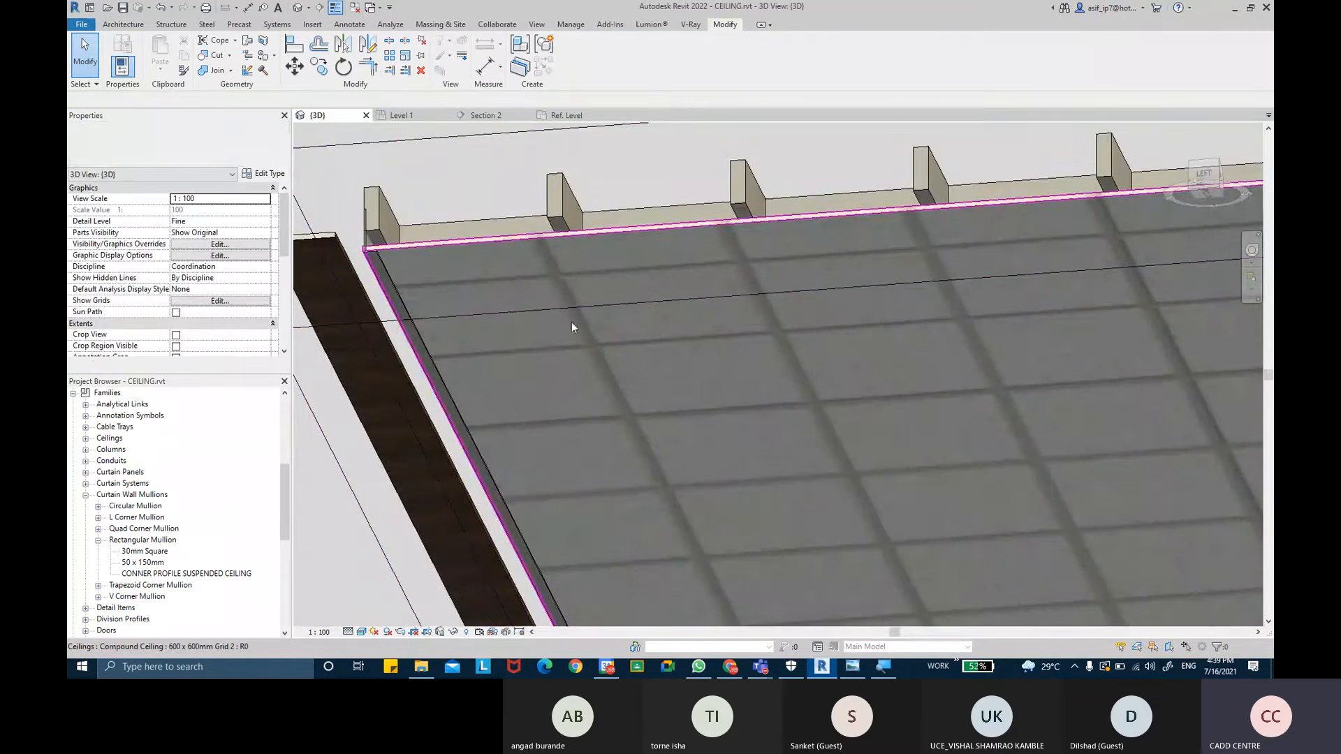
- In the profile family's Ref. Level view, try mirroring the L-shaped profile about the vertical reference plane, then undo it
left_click(562, 115)
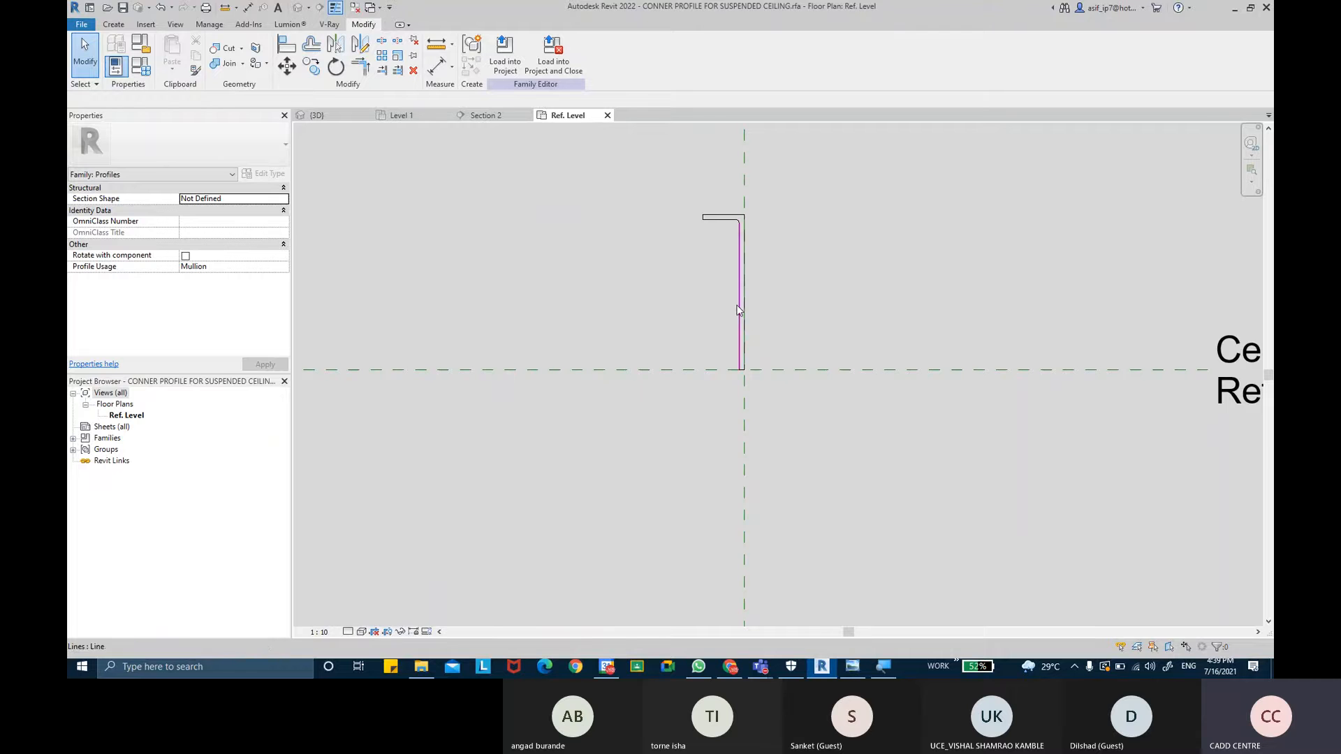
scroll(775, 230, "up", 4)
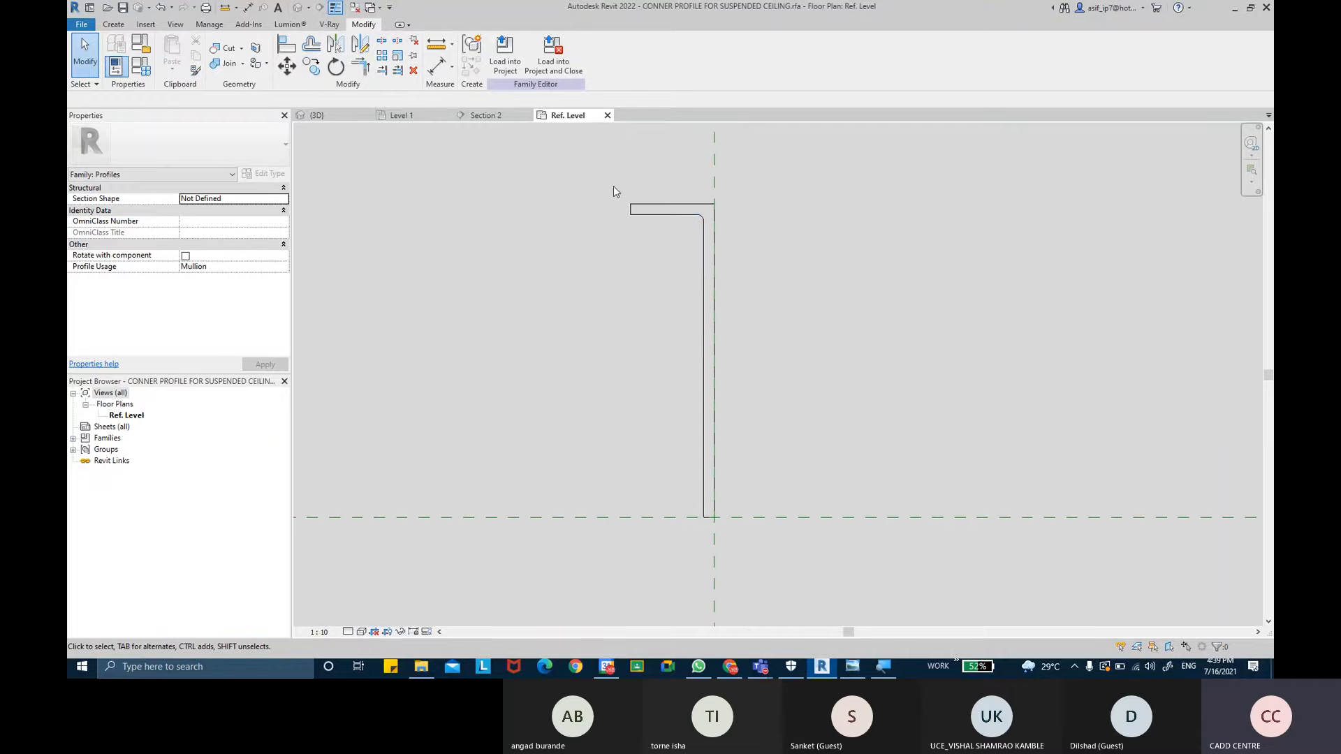
mouse_move(604, 178)
left_mouse_down()
mouse_move(751, 438)
mouse_move(739, 548)
left_mouse_up()
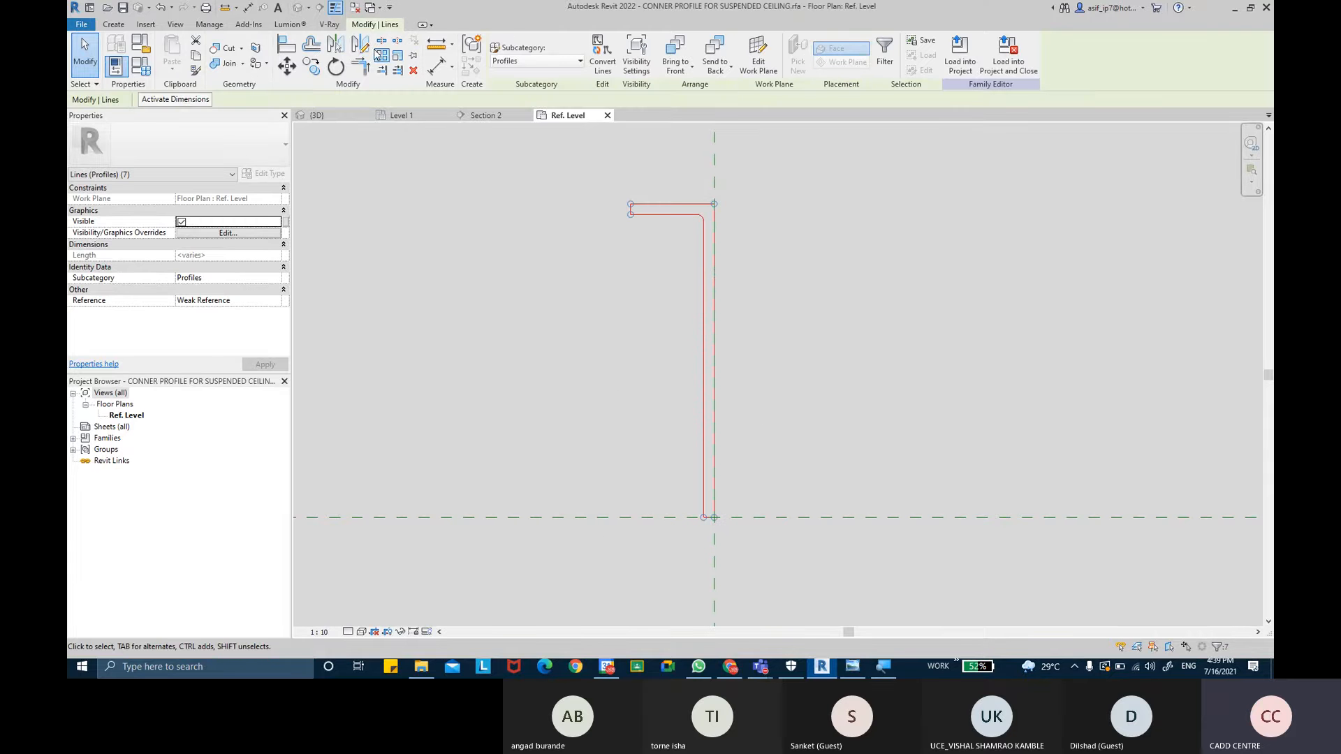
key("d")
key("m")
left_click(713, 517)
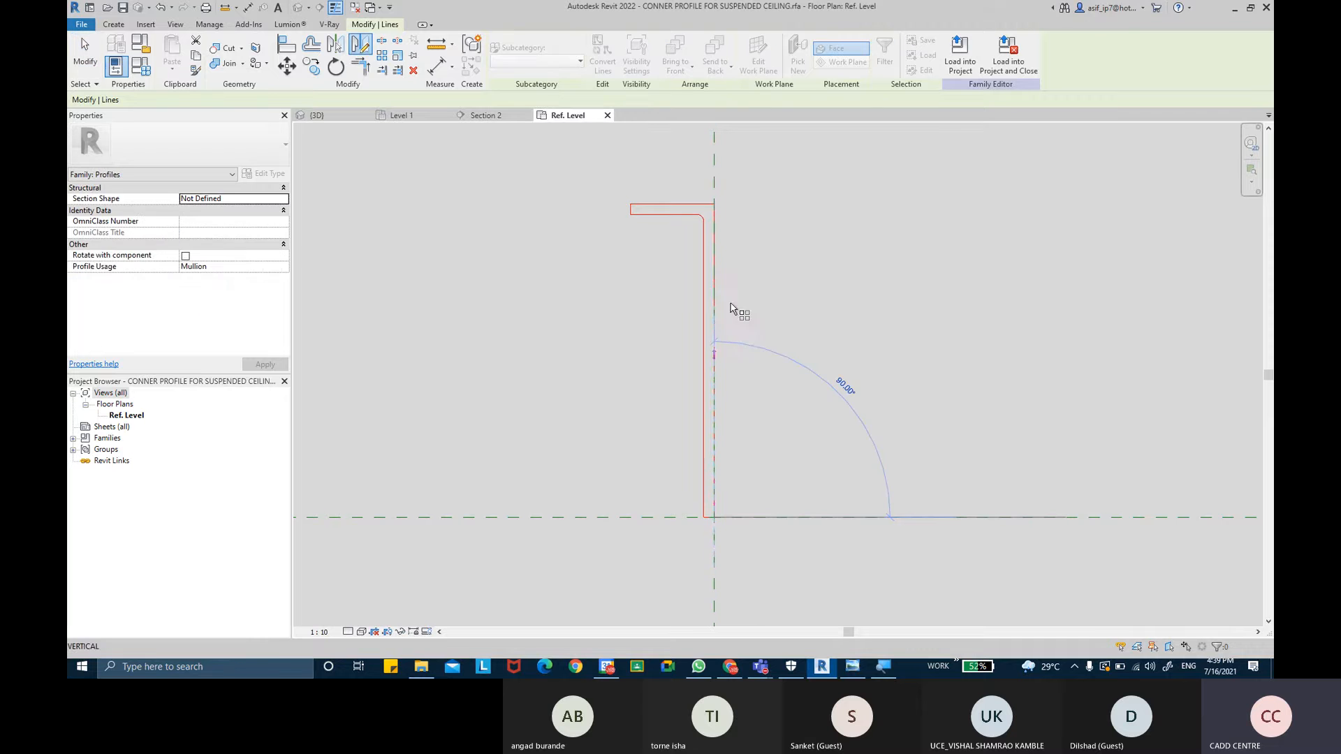
left_click(714, 210)
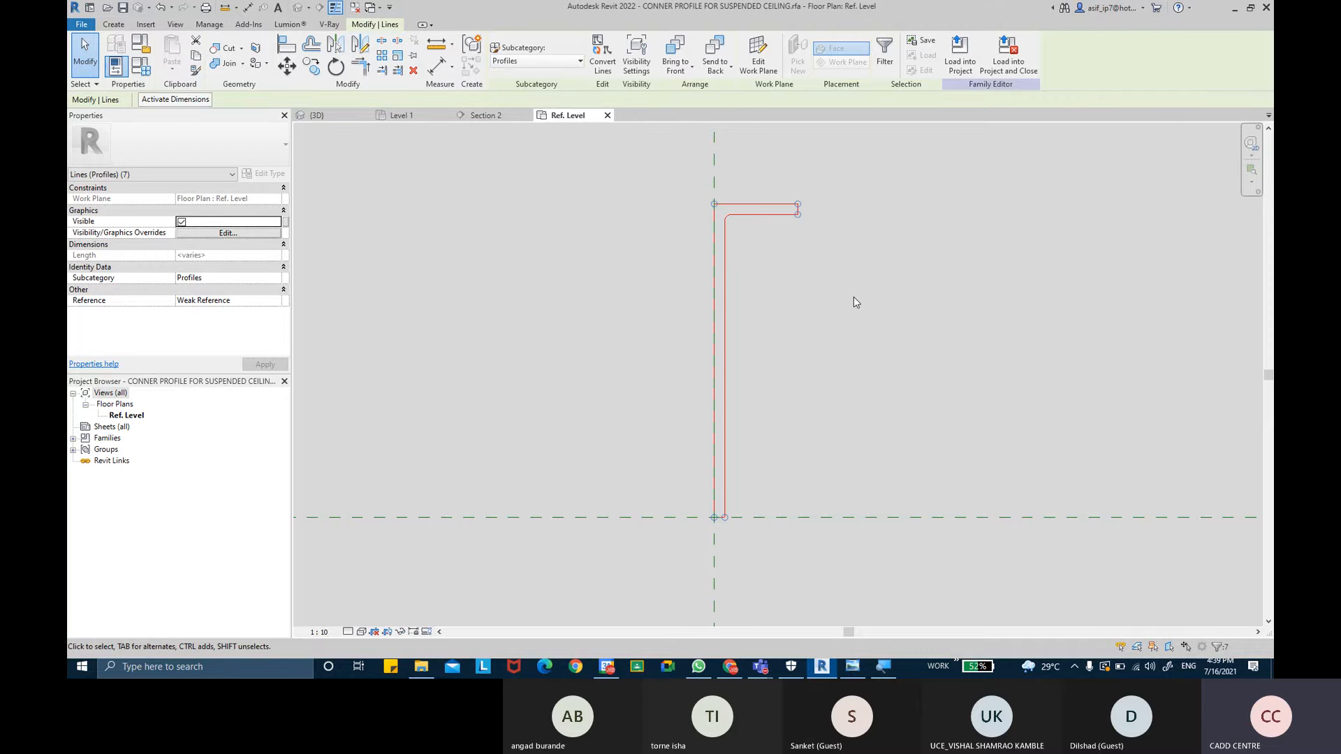
key("ctrl+z")
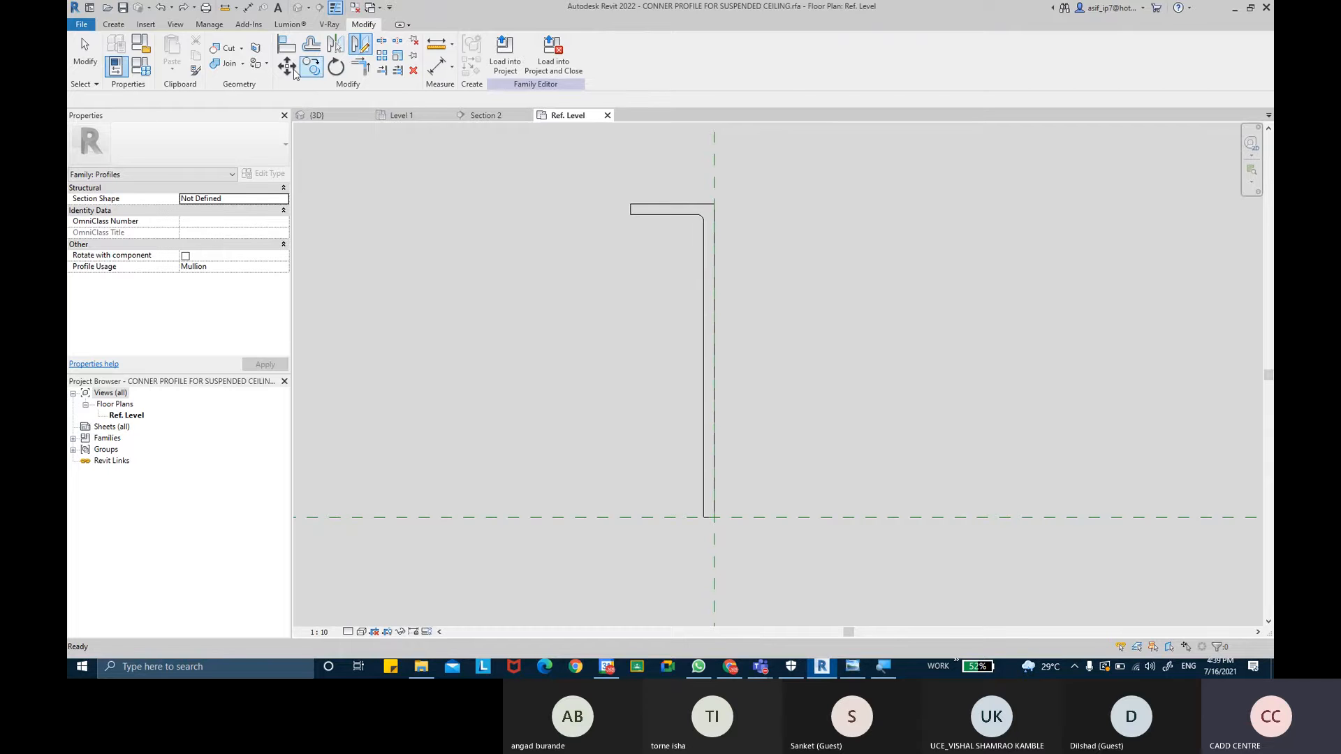
- Mirror a copy of the L-shaped profile about the vertical reference plane to form a T-shaped profile
mouse_move(599, 176)
left_mouse_down()
mouse_move(635, 209)
mouse_move(768, 556)
left_mouse_up()
key("d")
key("m")
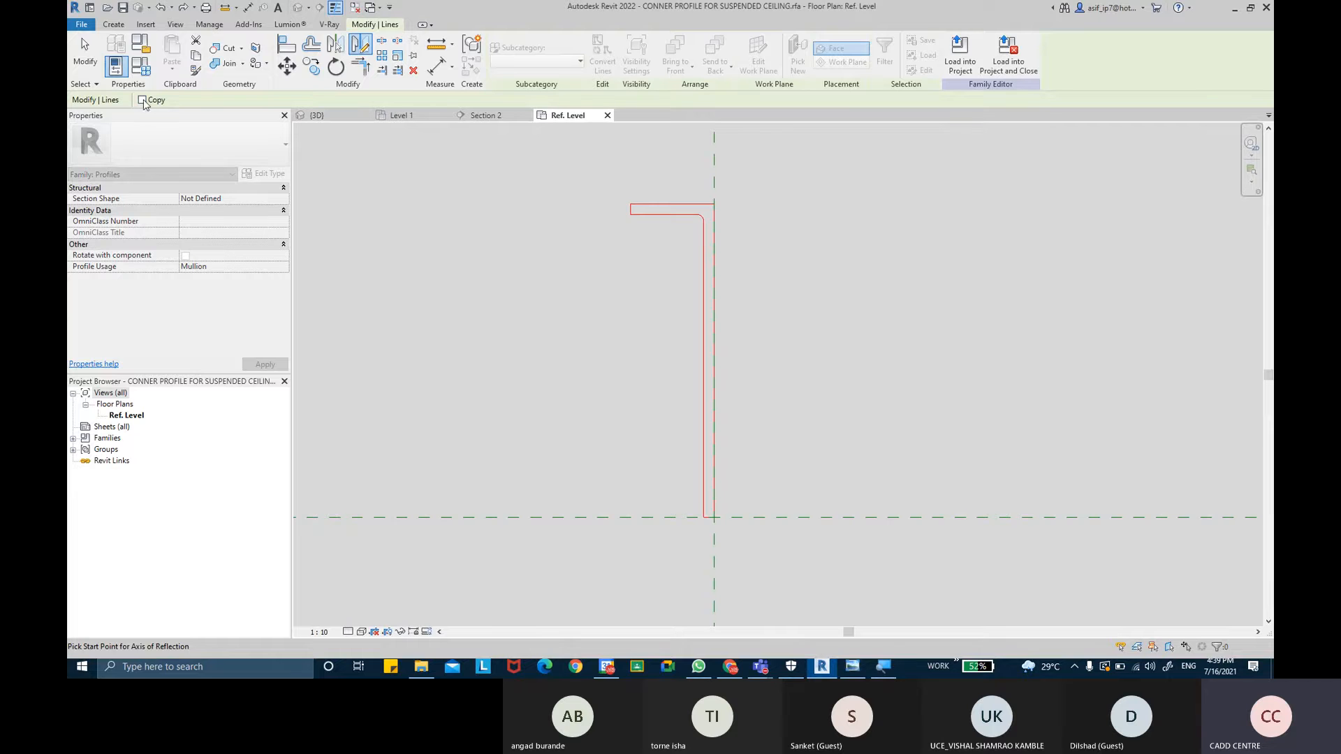
left_click(714, 517)
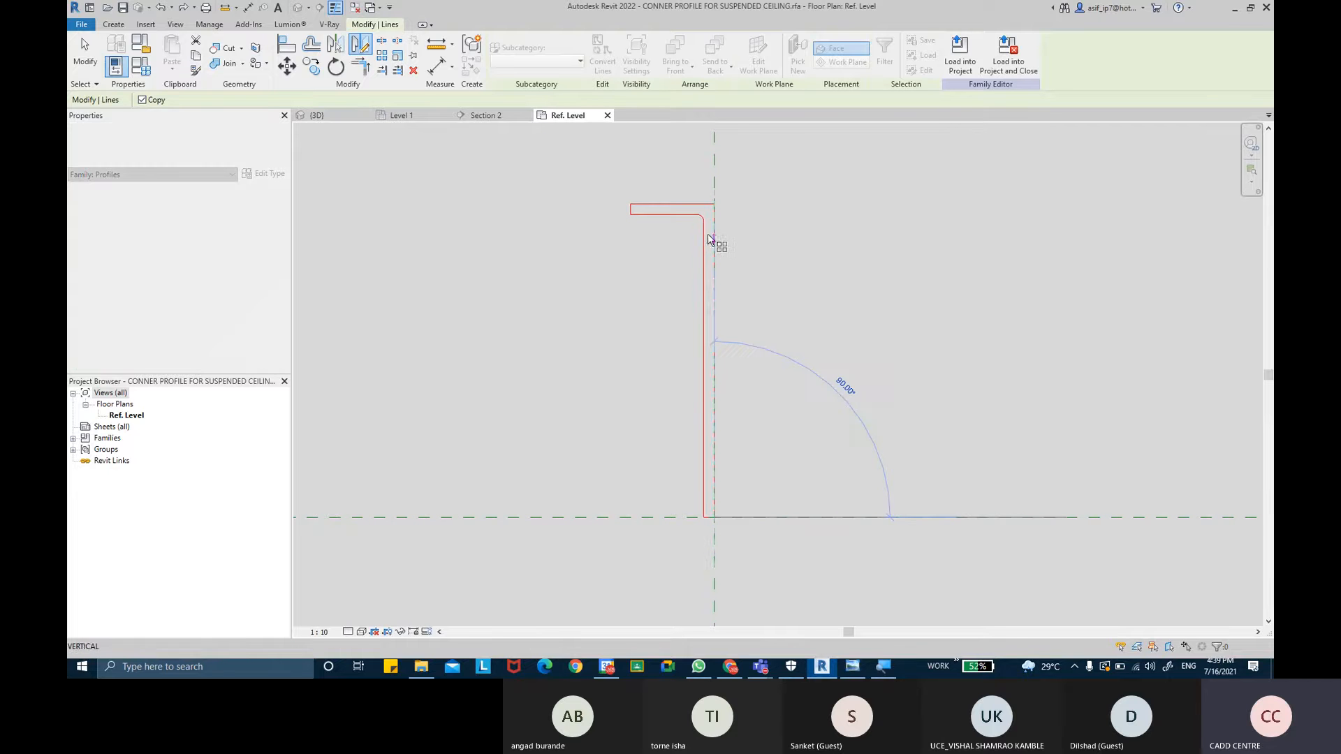
left_click(766, 327)
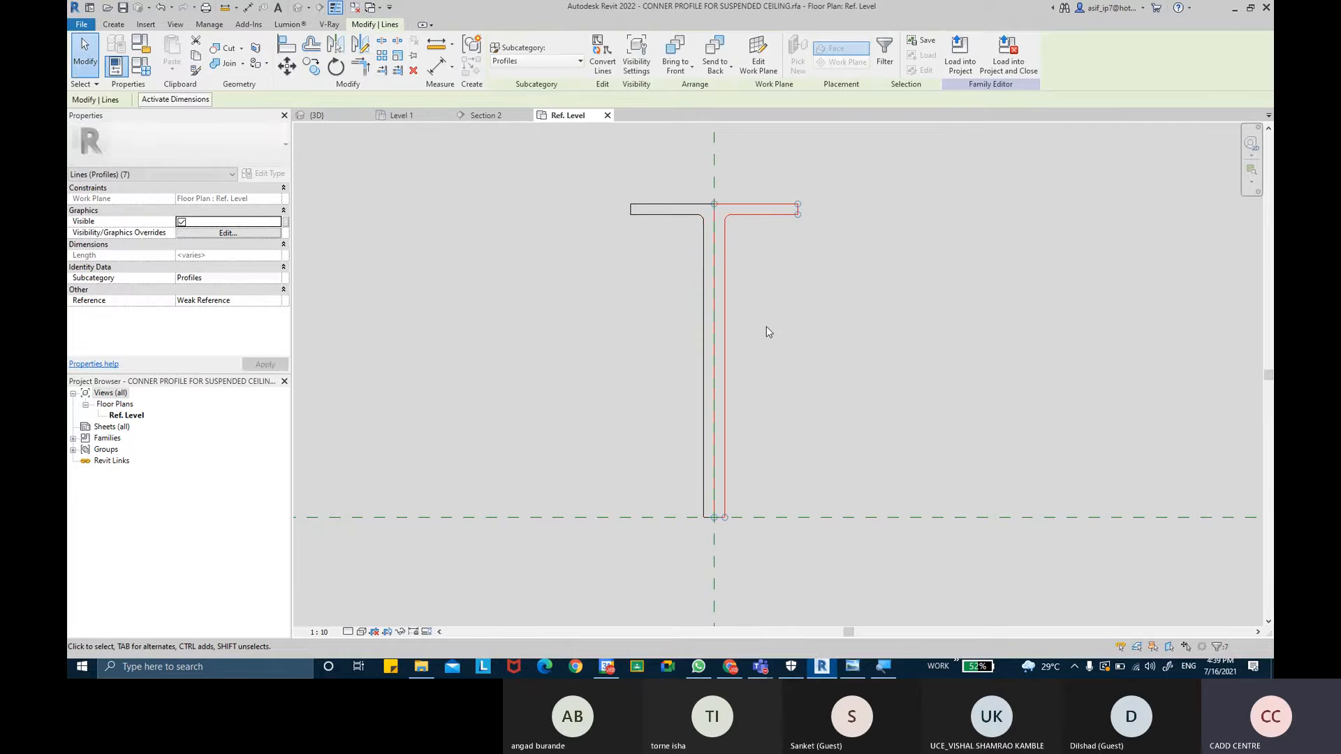
key("Escape")
- Delete the duplicate line along the vertical reference plane at the T-profile's centre
left_click(716, 271)
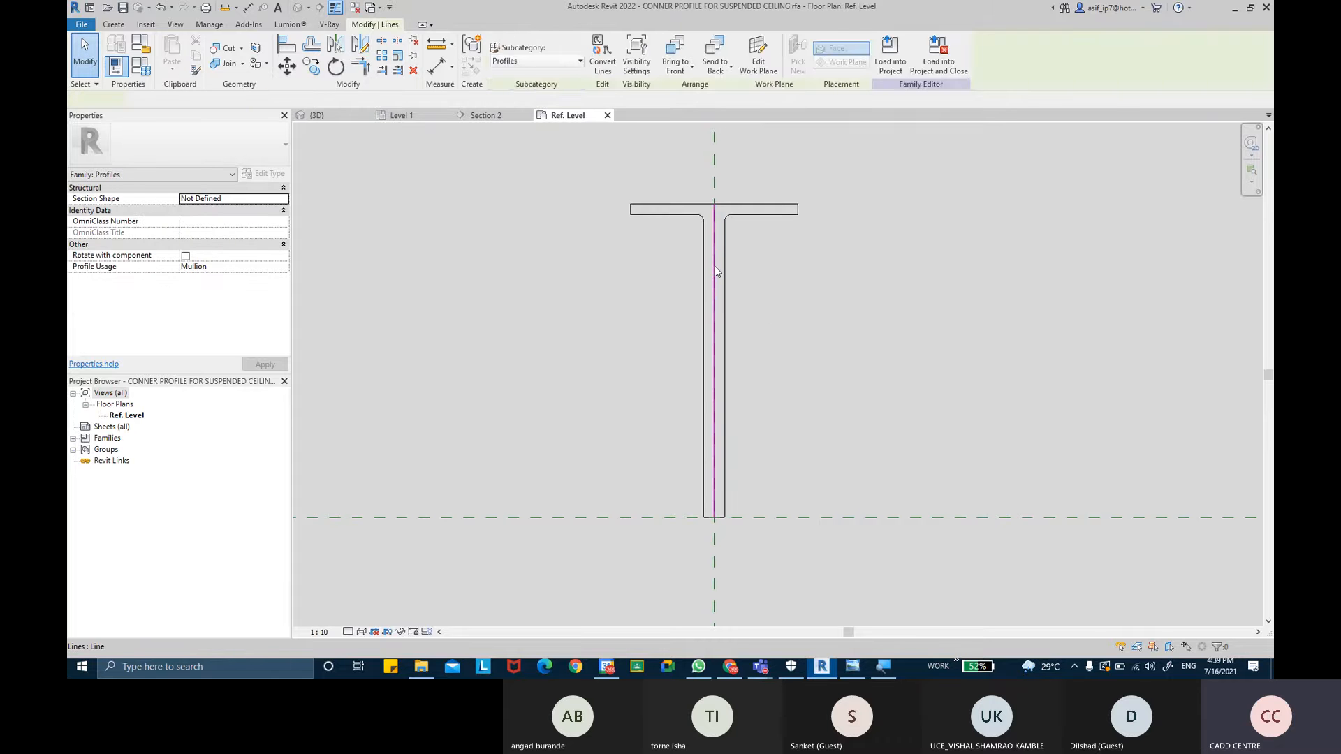
key("Delete")
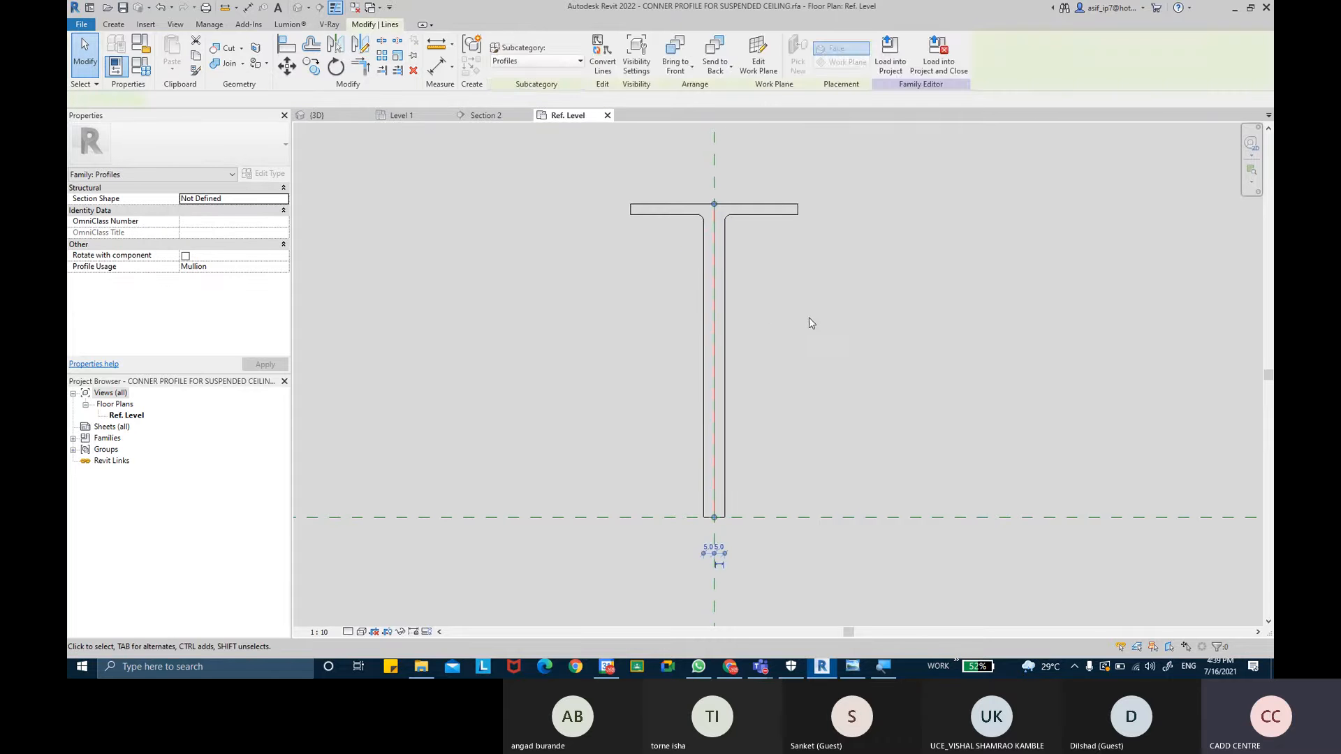
middle_click_drag(828, 299, 840, 300)
scroll(817, 279, "up", 2)
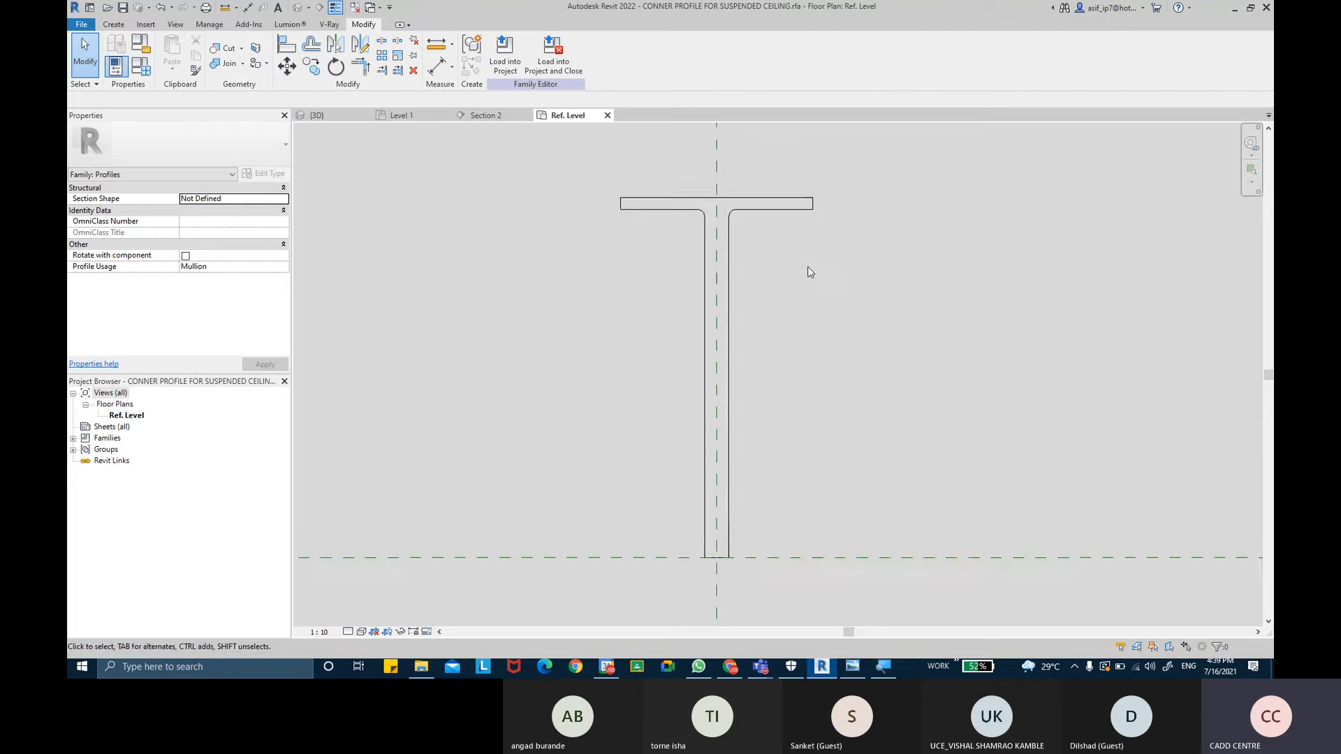
scroll(764, 264, "down", 2)
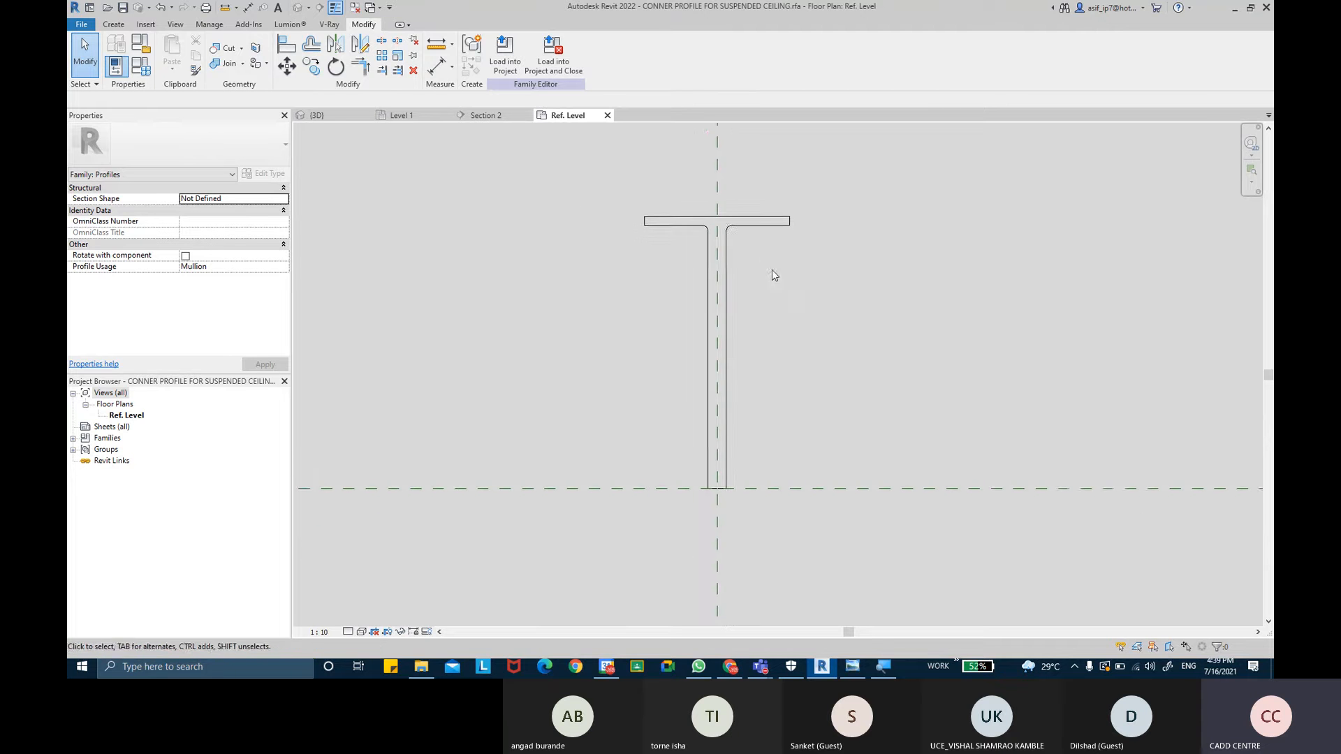
scroll(789, 284, "up", 1)
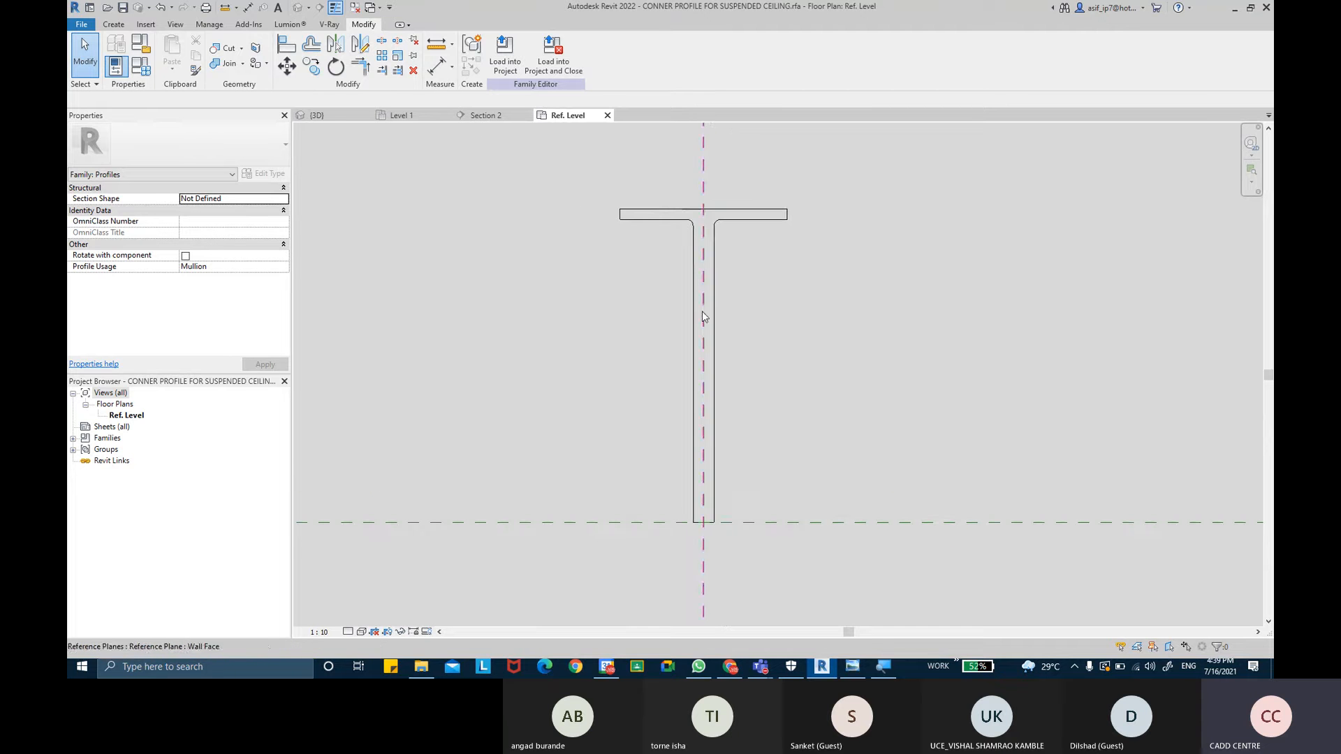
scroll(702, 316, "up", 1)
- Dimension both faces of the T-profile's stem to the vertical reference plane and make the two segments equal
left_click(686, 328)
middle_click_drag(613, 454, 586, 568)
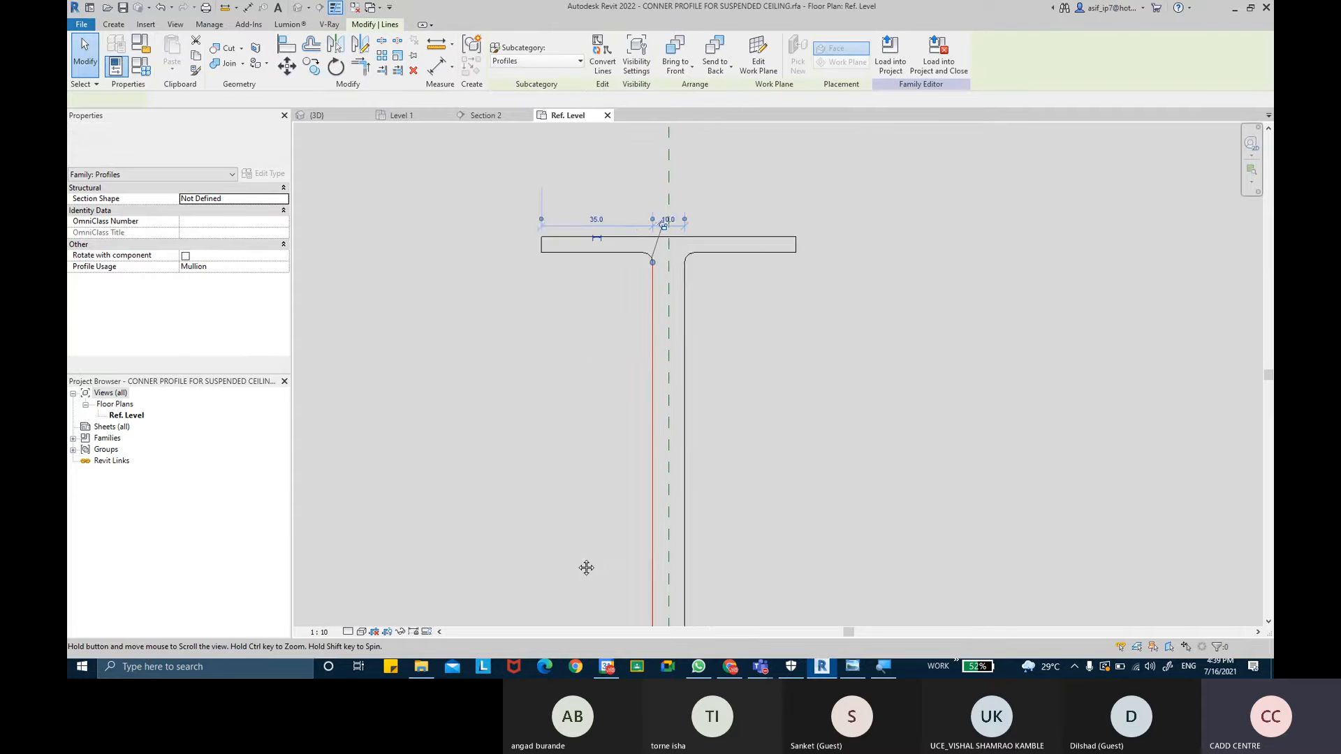
scroll(688, 286, "up", 1)
scroll(689, 283, "up", 1)
left_click(771, 353)
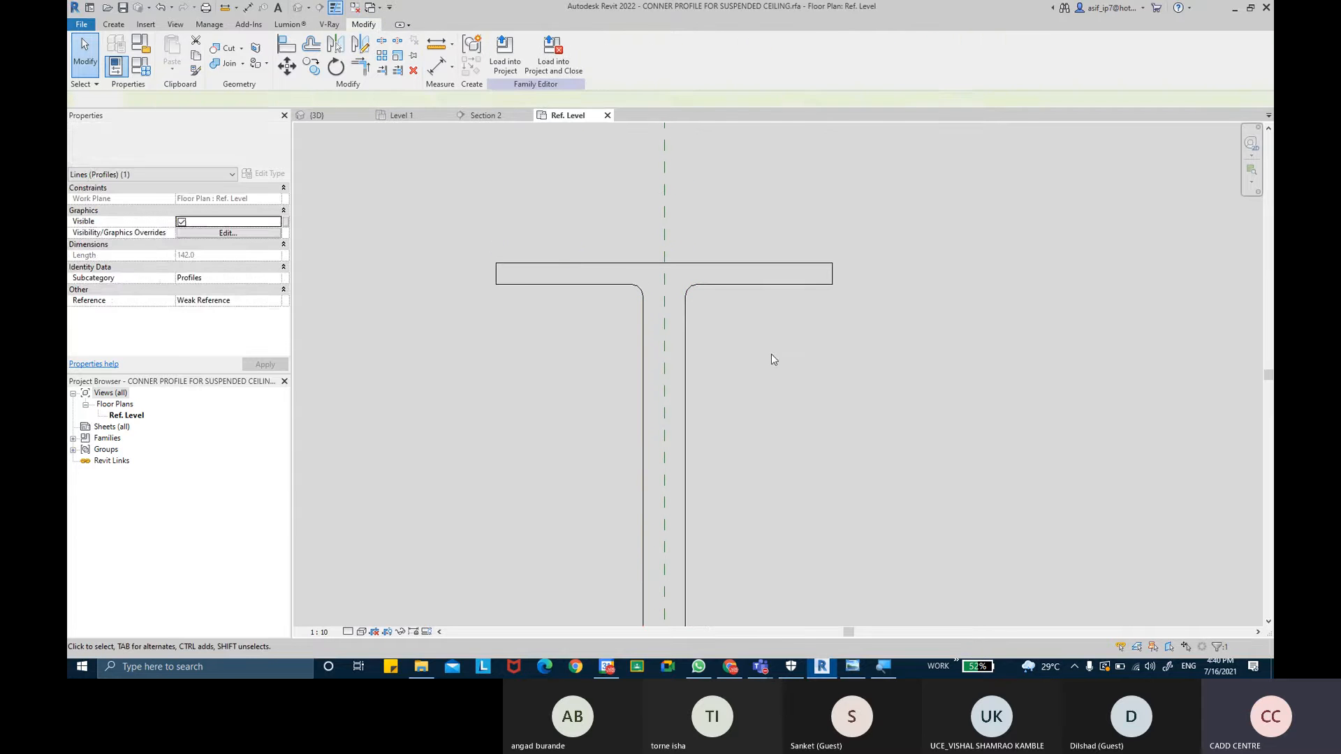
middle_click_drag(615, 371, 584, 332)
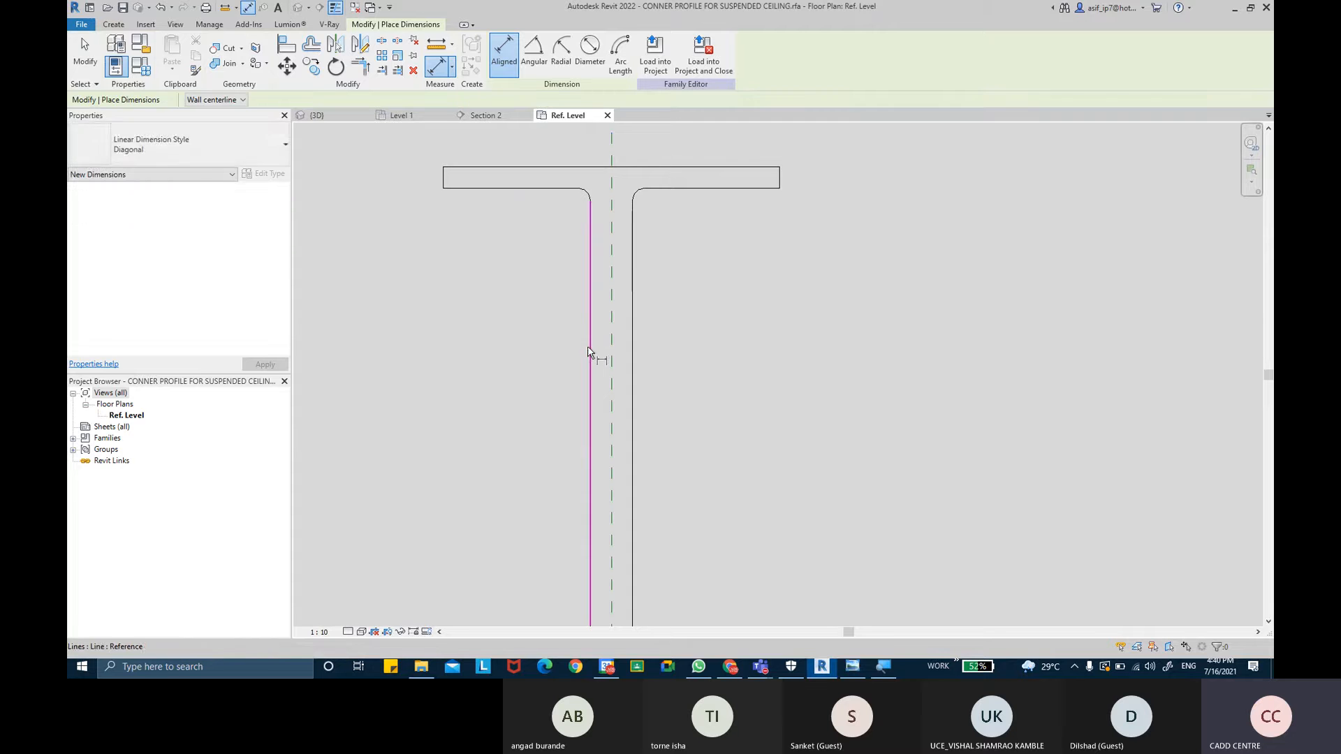
left_click(590, 353)
left_click(632, 364)
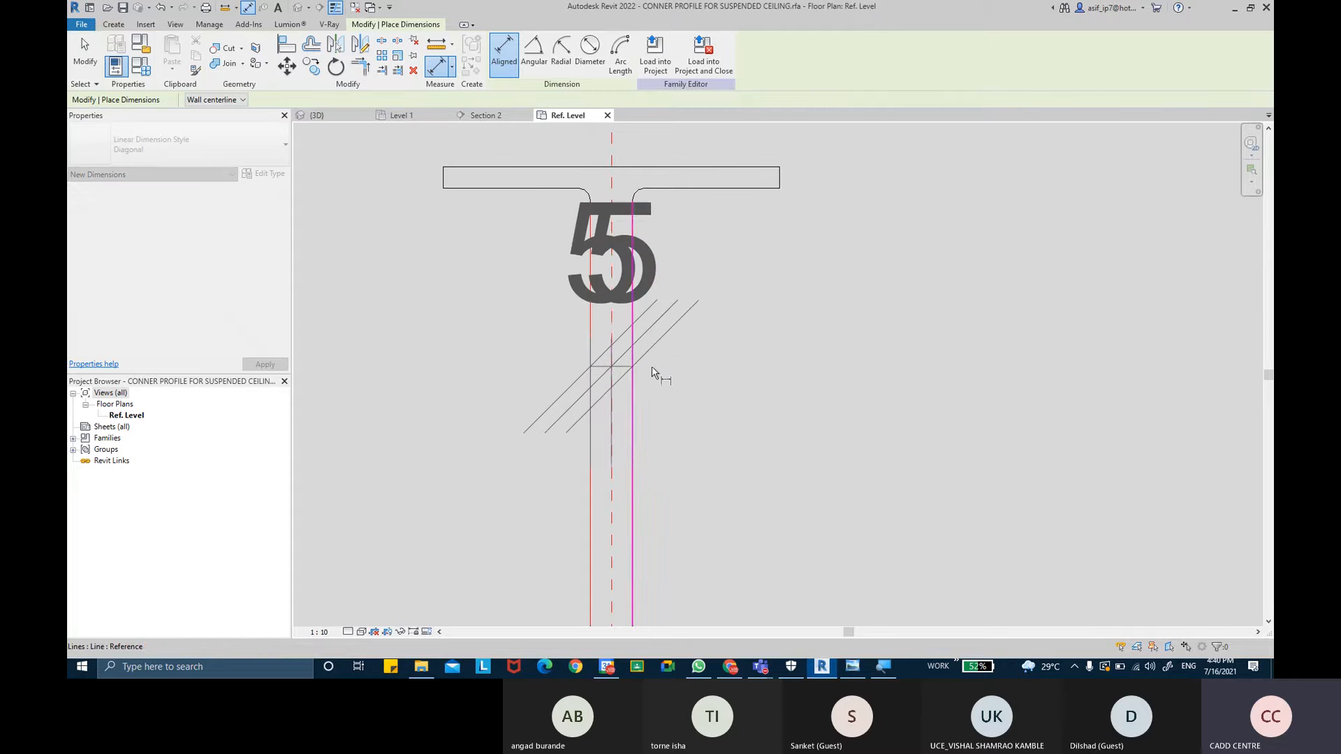
scroll(770, 385, "down", 3)
middle_click_drag(774, 391, 712, 229)
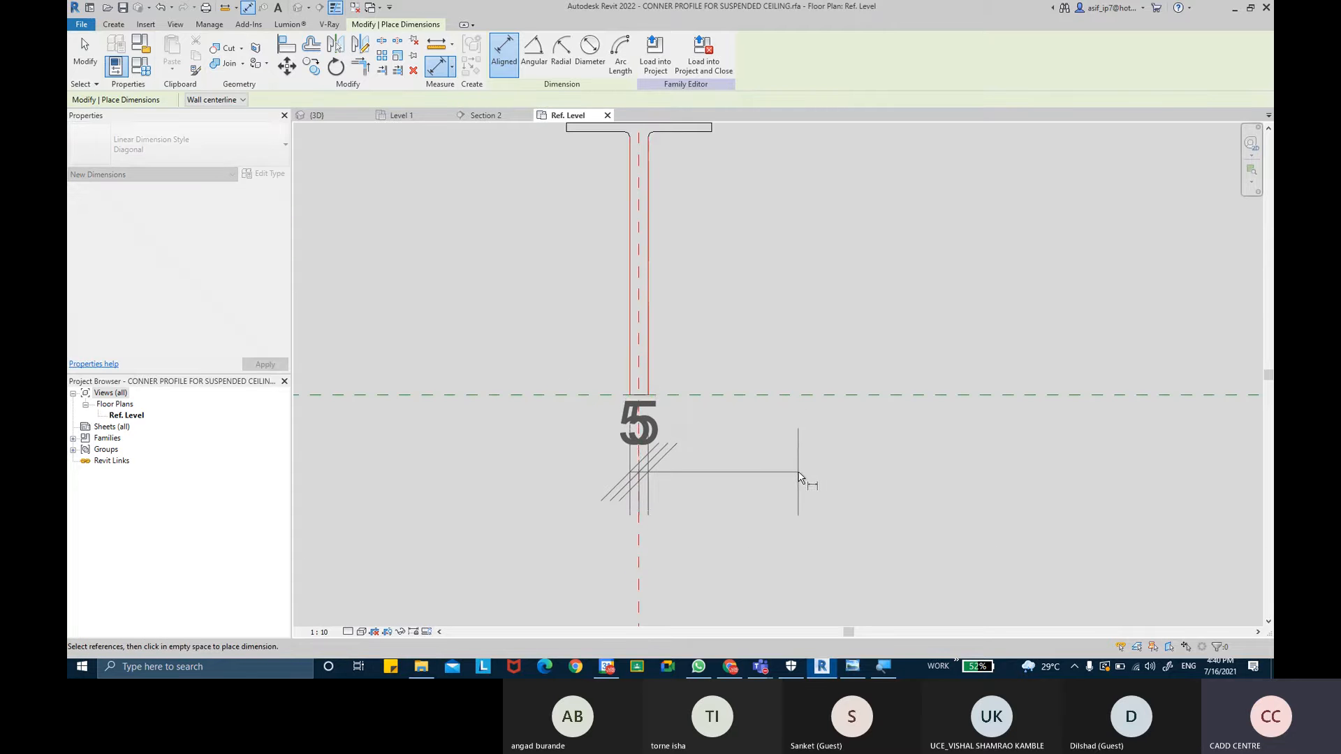
left_click(800, 472)
left_click(640, 242)
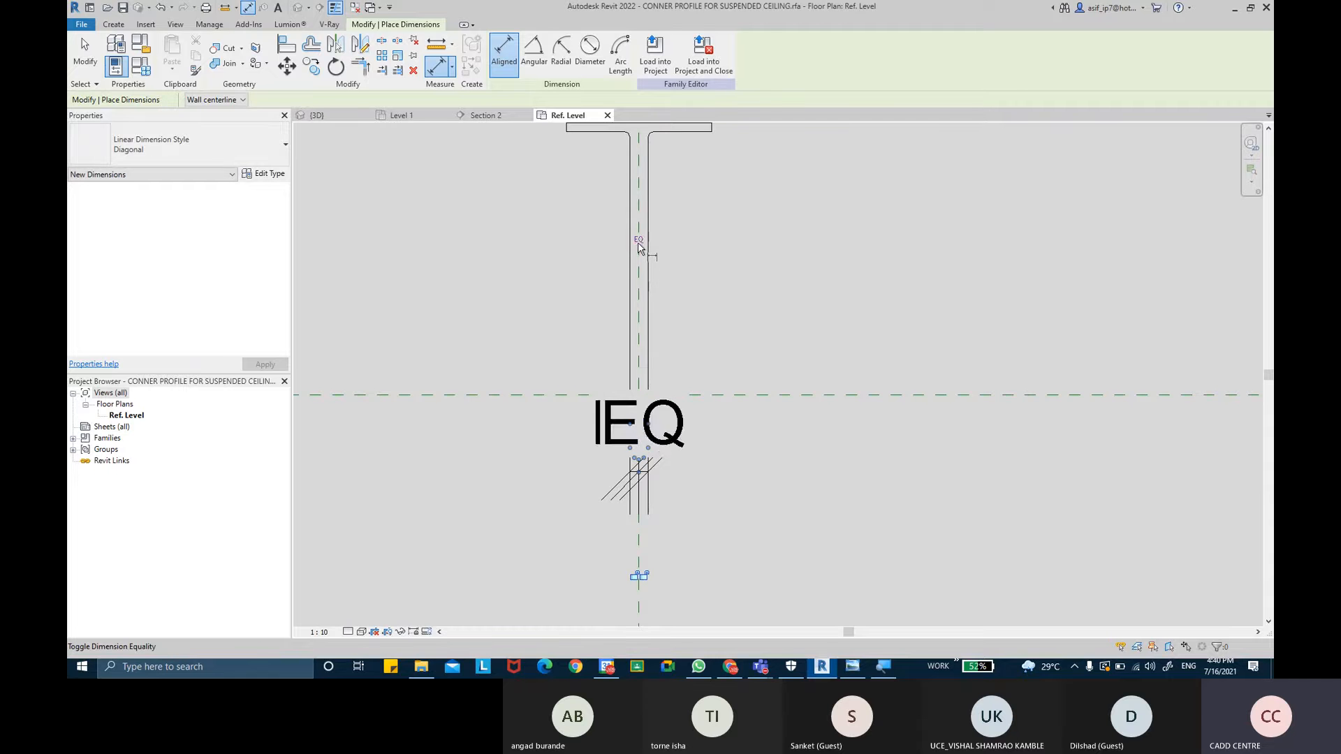
- Dimension the overall thickness of the stem between its two faces
scroll(638, 241, "up", 2)
left_click(655, 287)
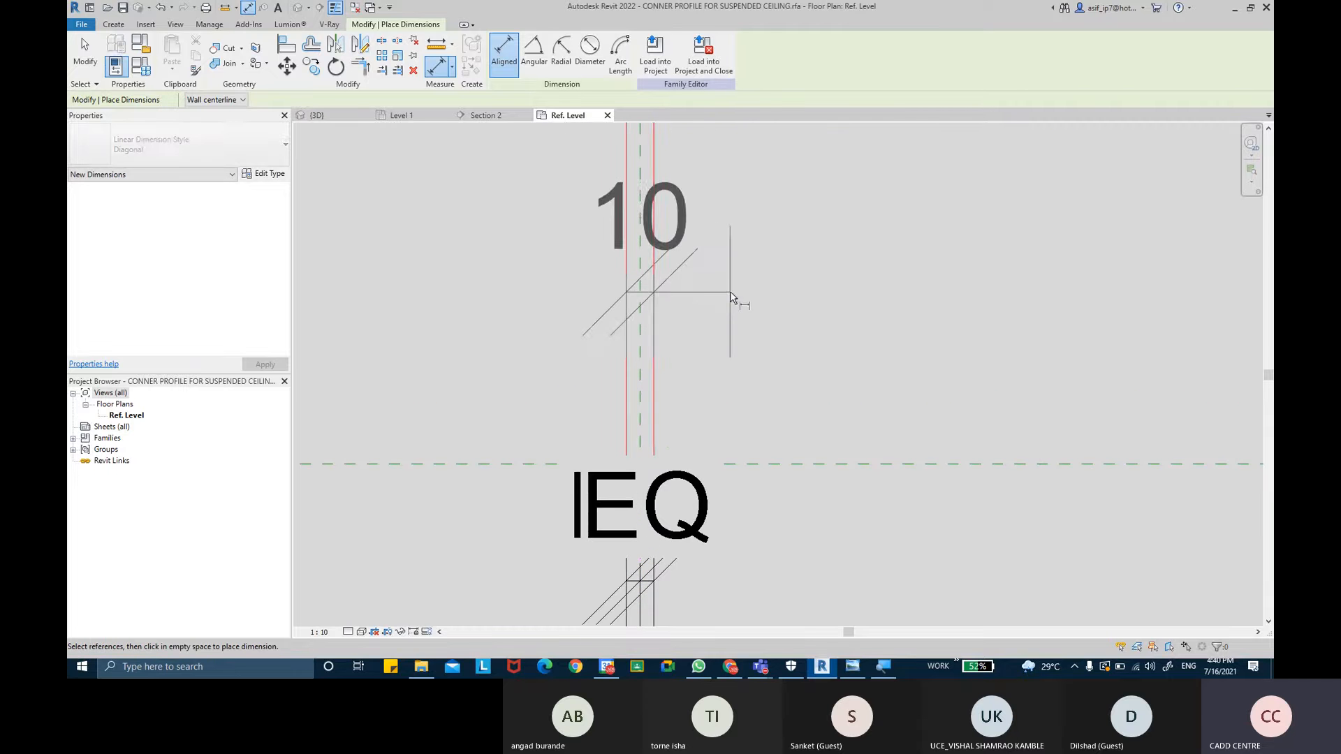
left_click(730, 292)
left_click(93, 67)
- Label the stem thickness dimension with a new type parameter named THICKNESS
scroll(559, 341, "up", 1)
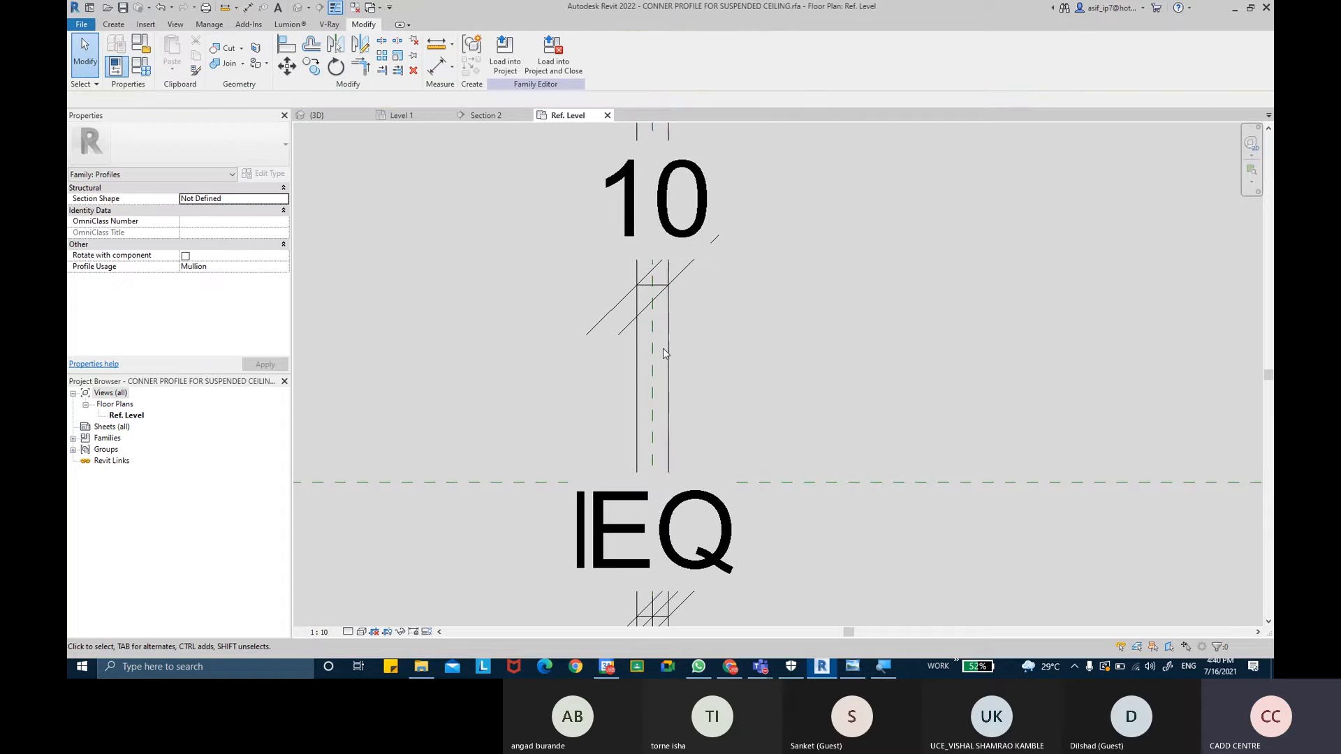
left_click(668, 350)
scroll(657, 260, "up", 3)
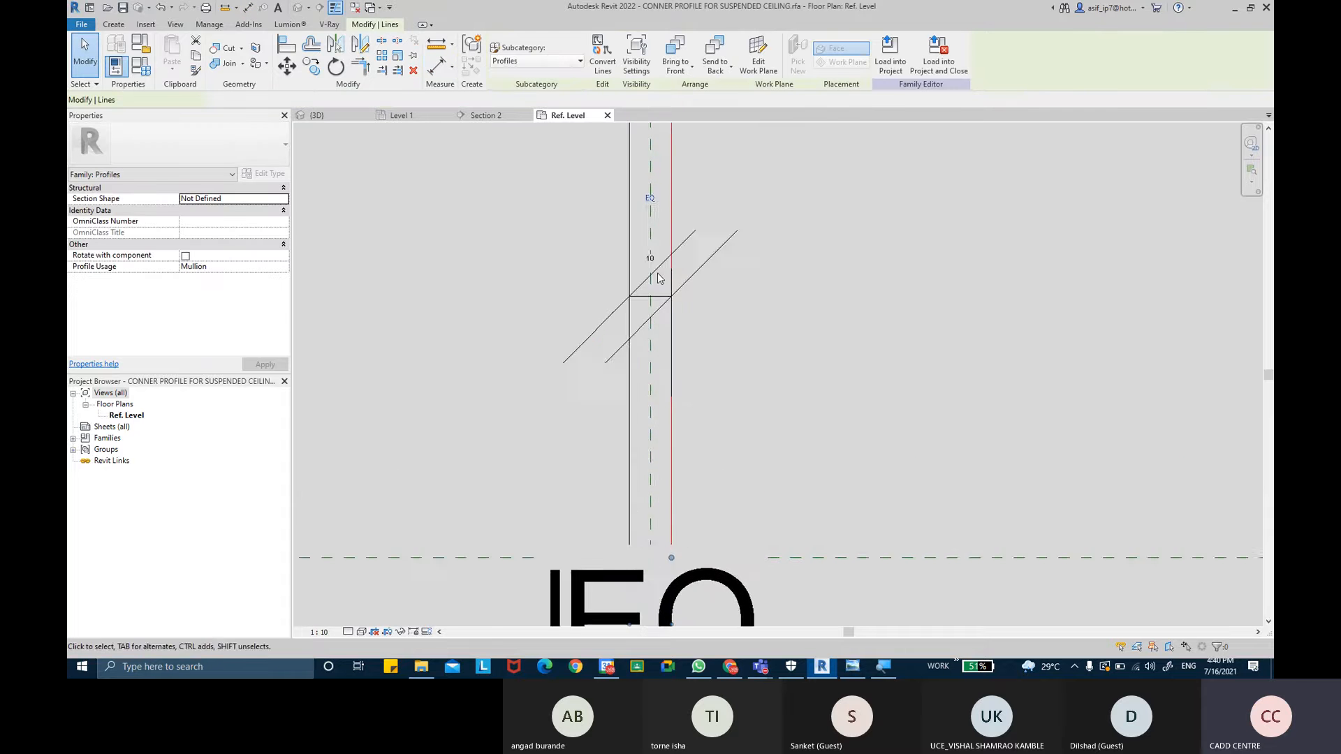
left_click(659, 266)
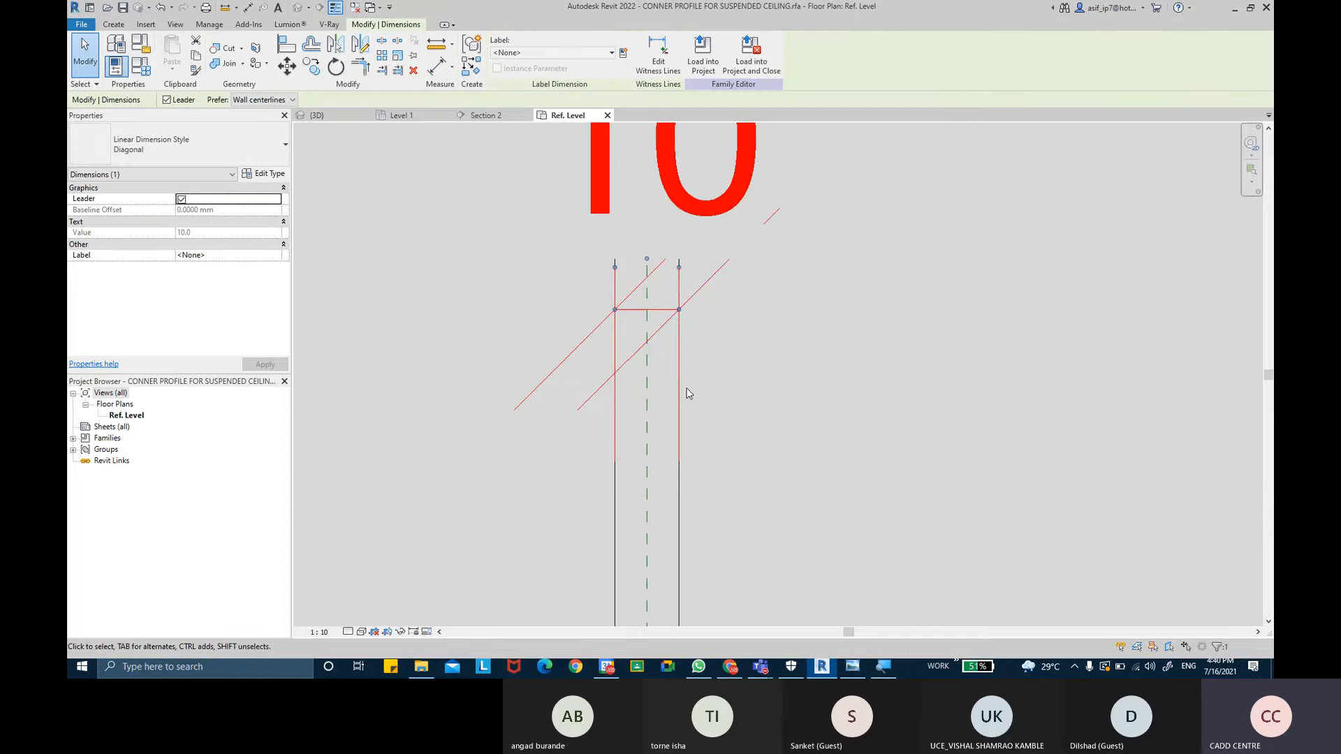
scroll(693, 361, "down", 3)
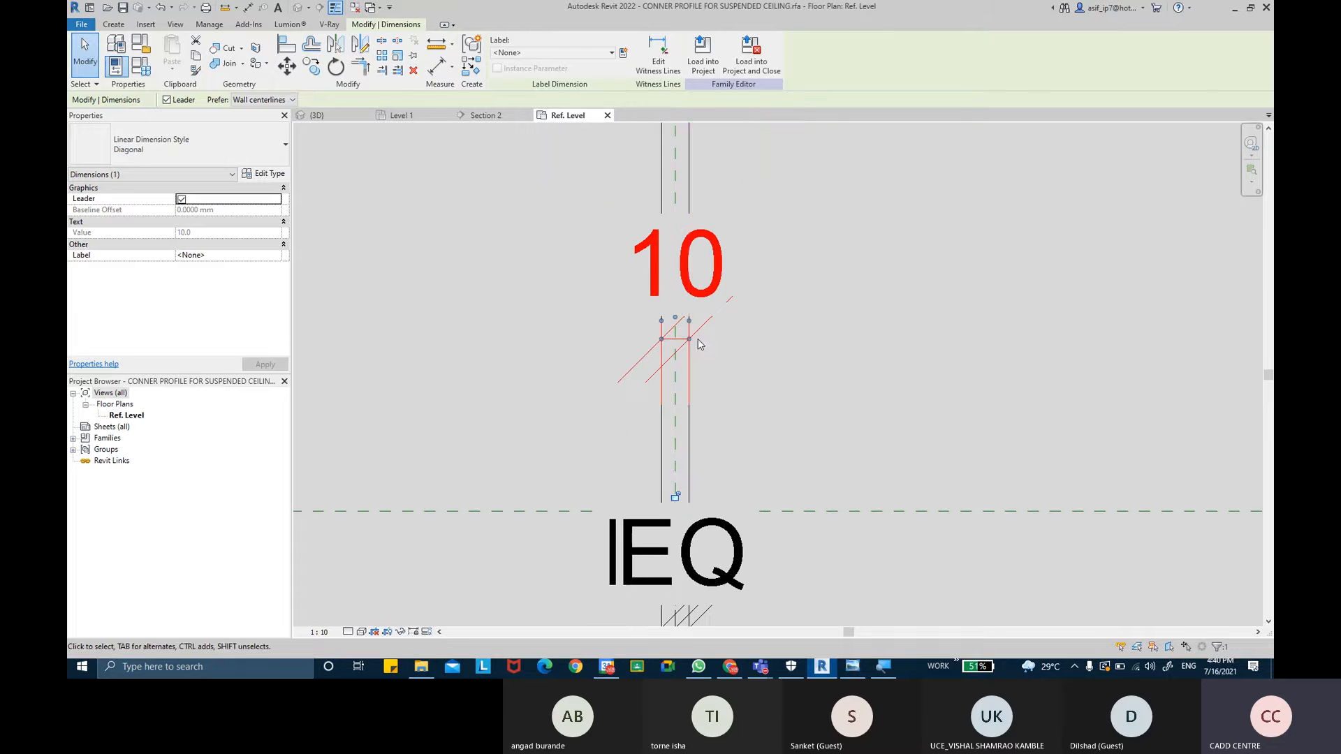
left_click(622, 53)
type("T")
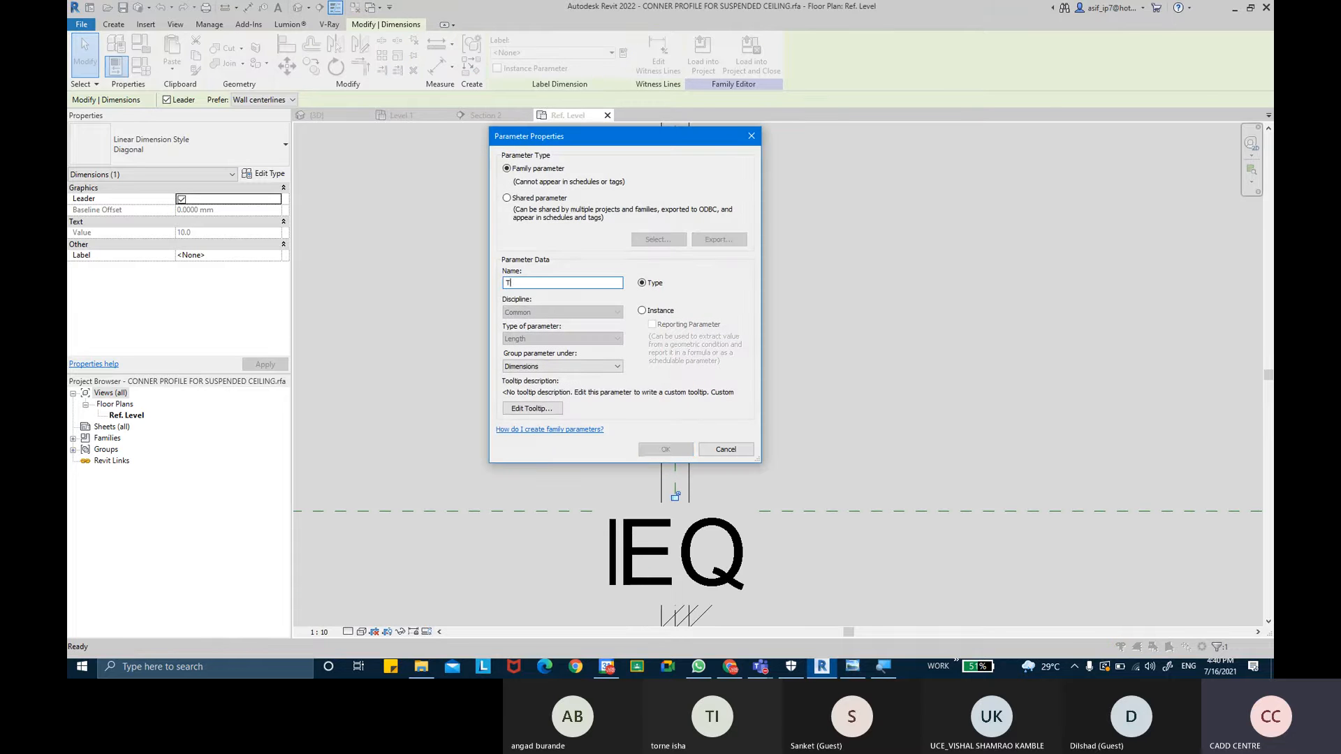
type("HICKNESS")
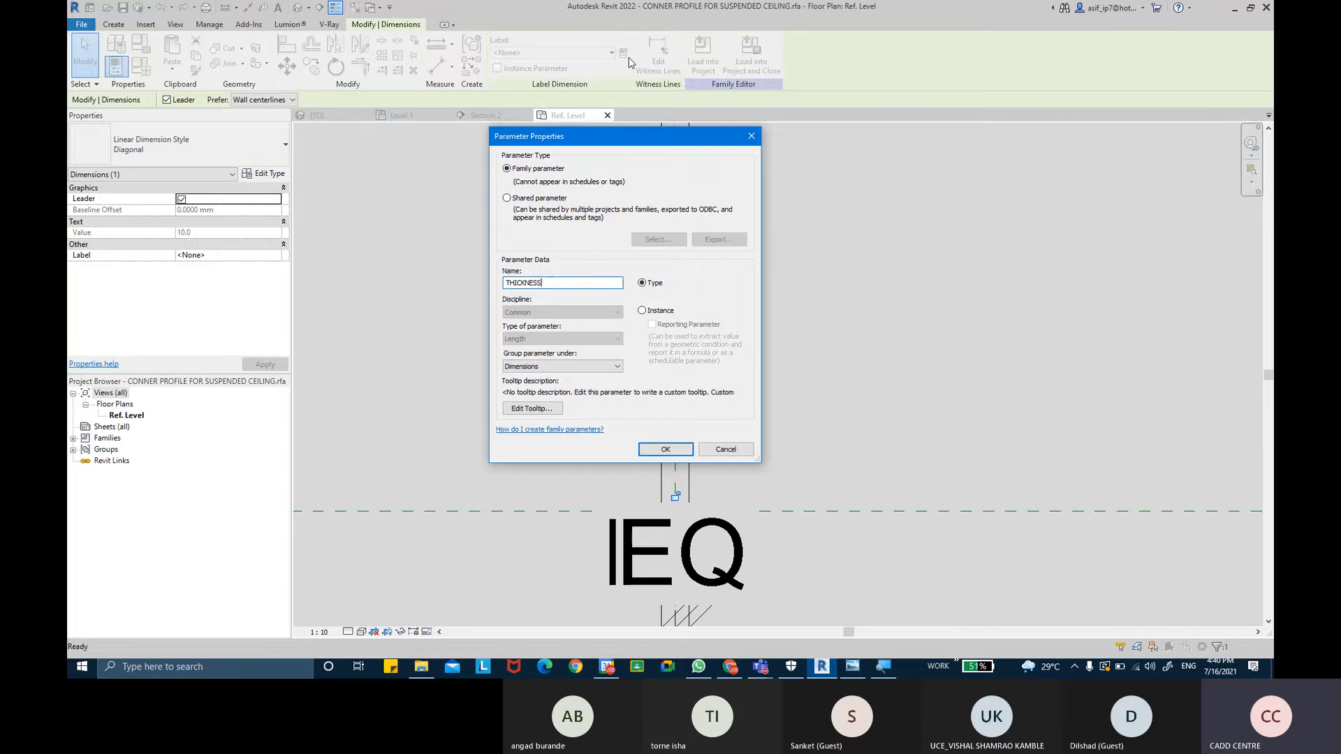
key("Return")
left_click(706, 161)
- Set the THICKNESS parameter to 5 in the family types
scroll(704, 304, "up", 1)
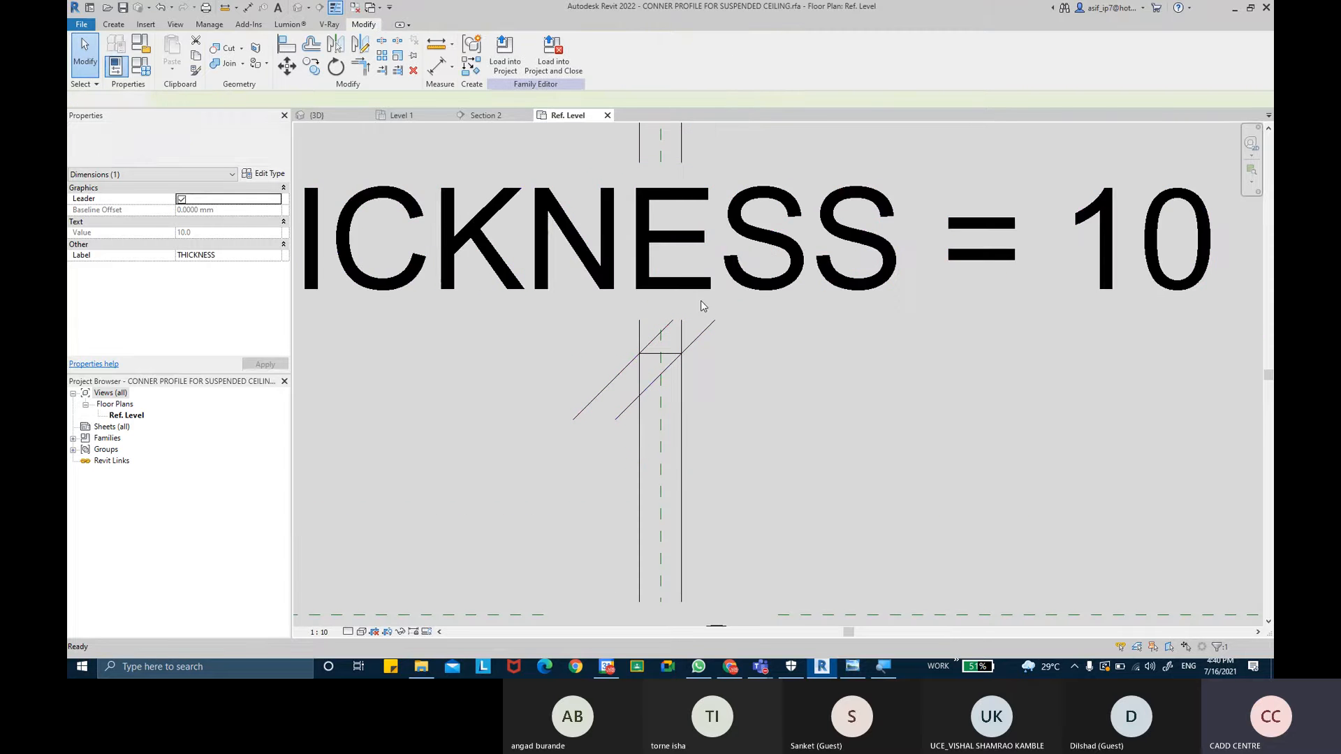
scroll(718, 275, "down", 2)
middle_click_drag(740, 265, 733, 321)
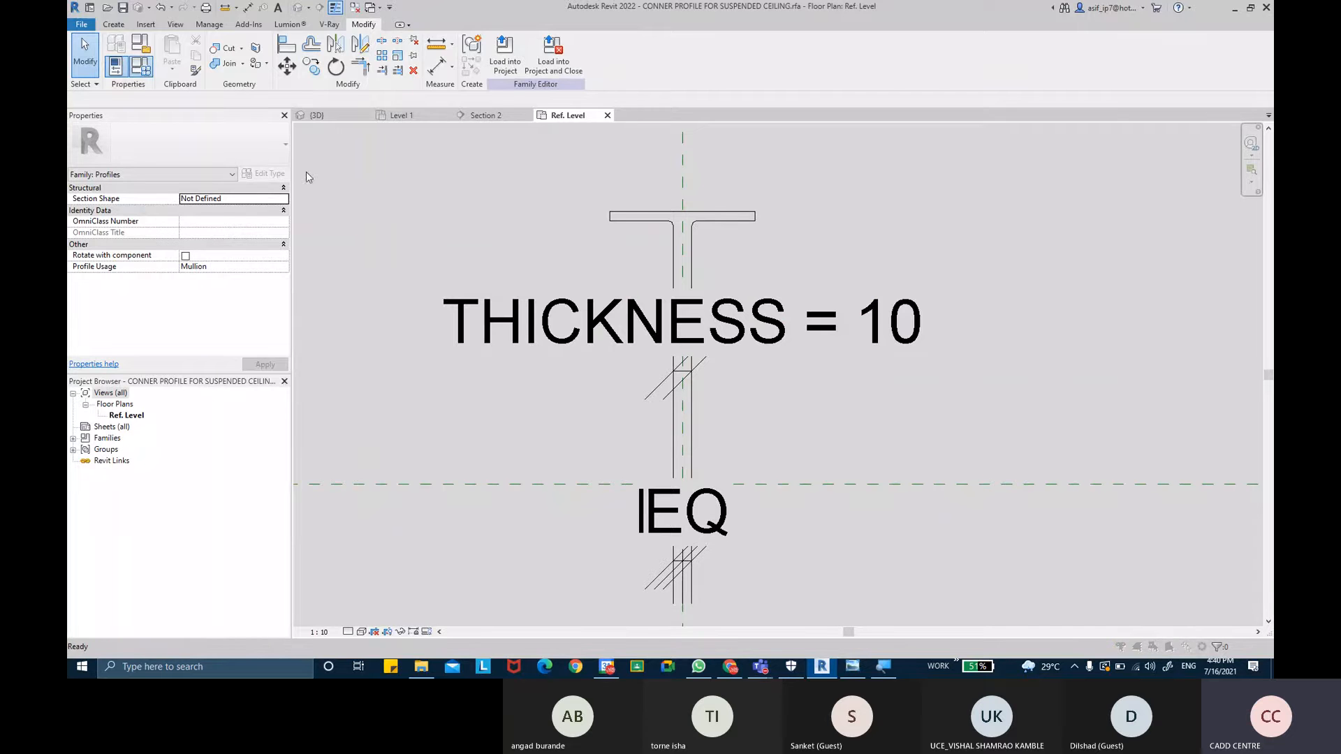
key("f")
key("t")
left_click(450, 102)
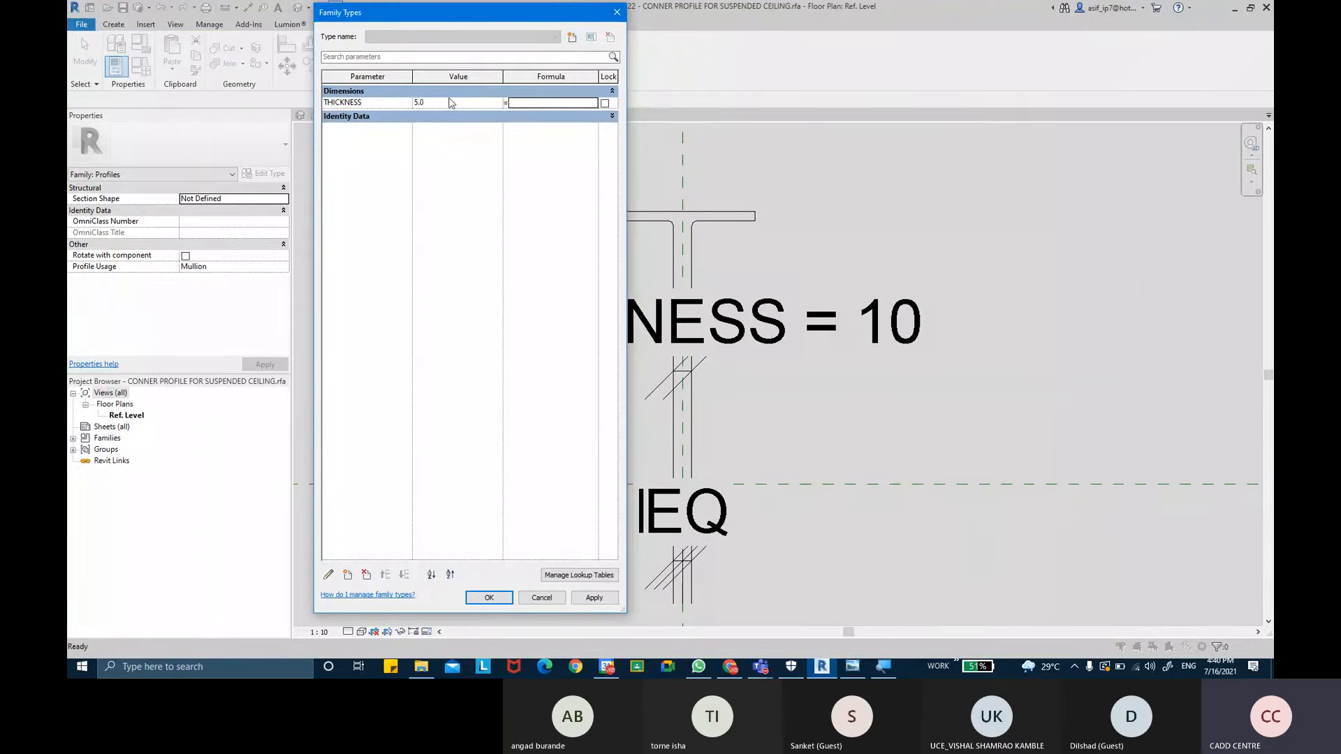
left_click(489, 598)
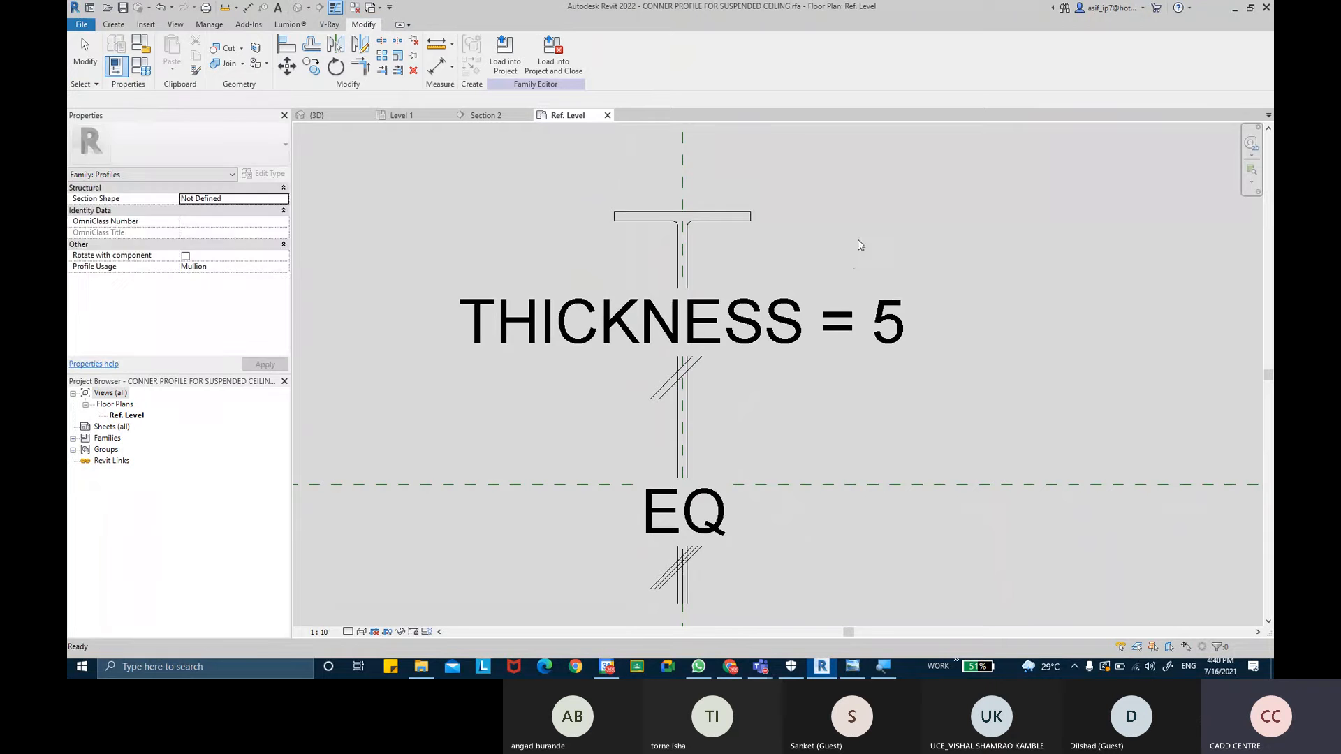
scroll(720, 242, "down", 1)
scroll(720, 241, "up", 3)
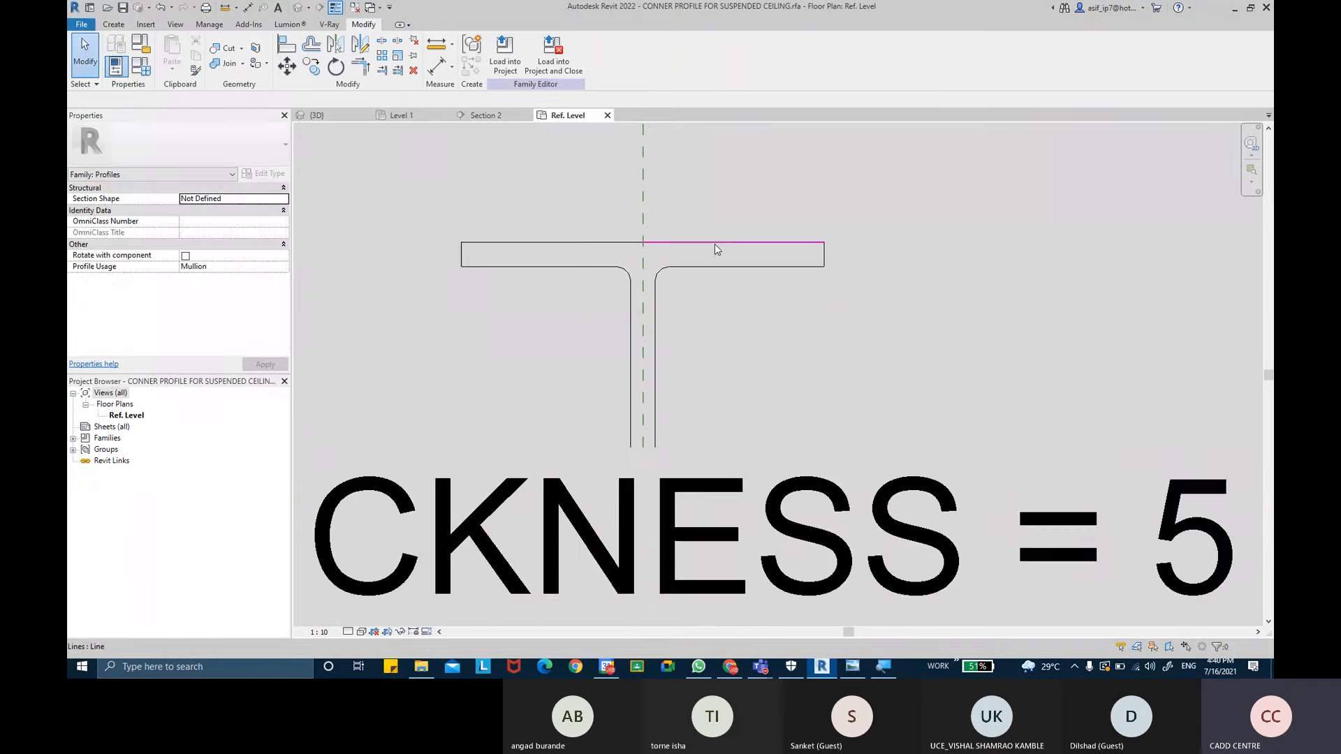
scroll(714, 245, "down", 5)
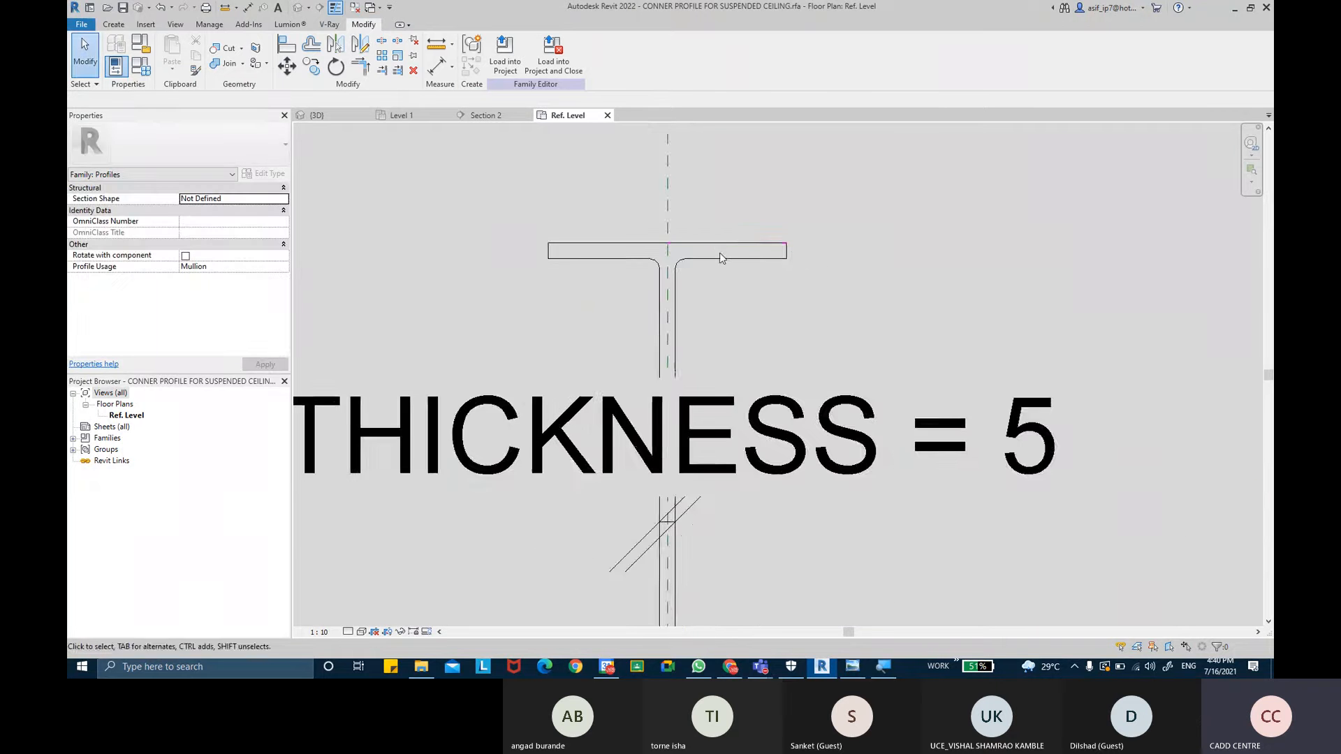
middle_click_drag(747, 274, 764, 276)
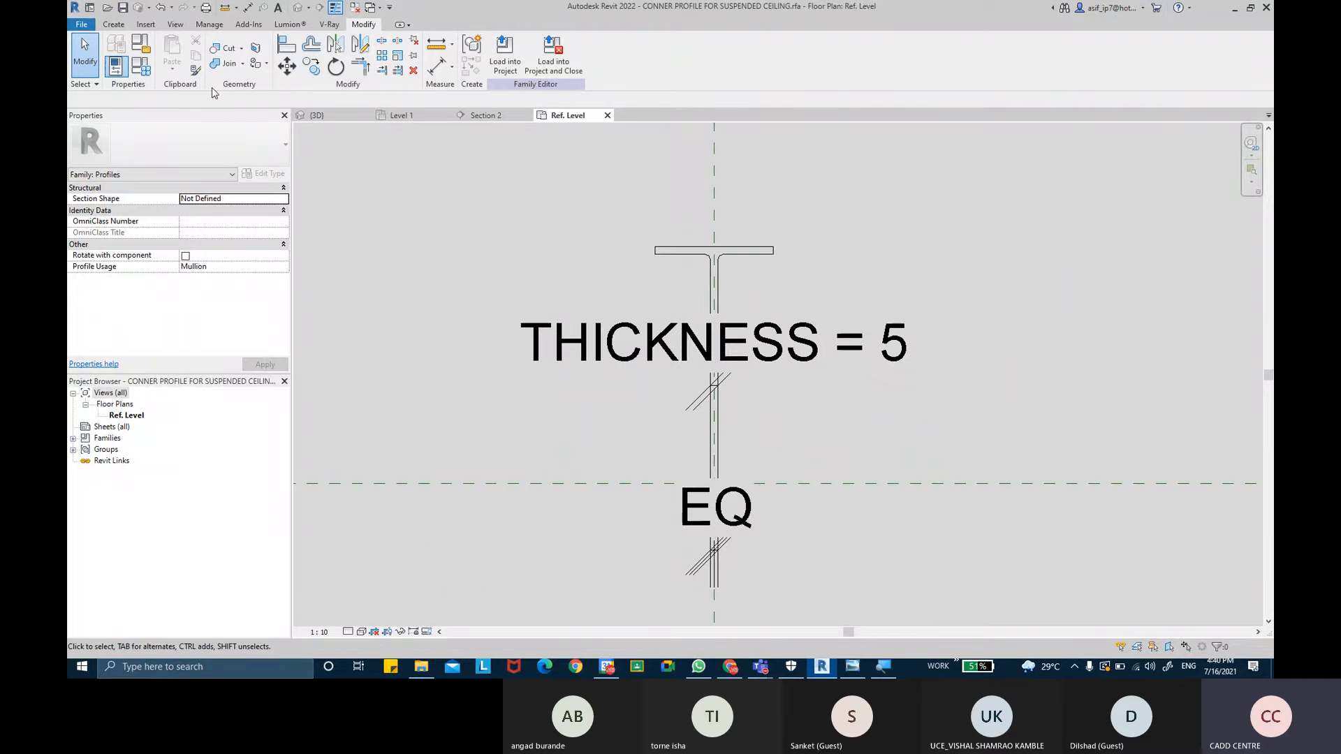
- Save the profile family as CENTER PROFILE FOR SUSPENDED CEILING.rfa
left_click(83, 25)
mouse_move(105, 180)
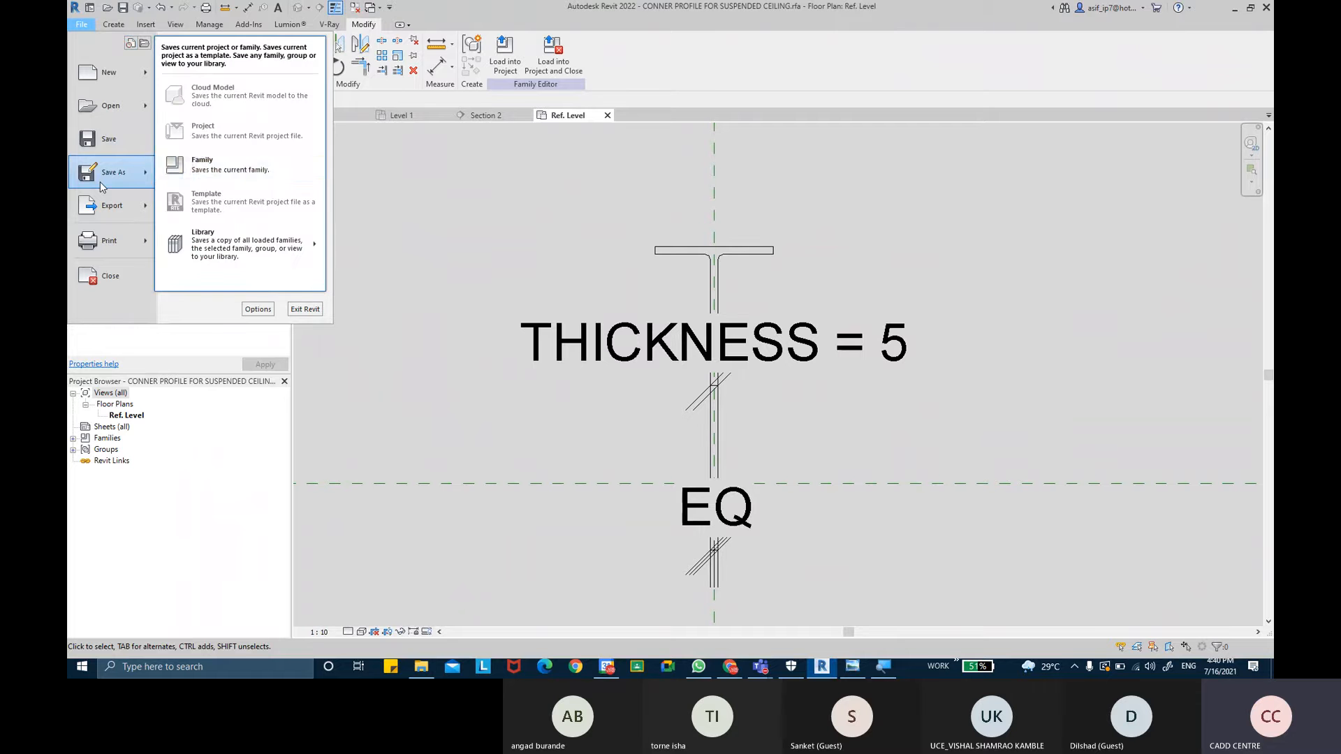
left_click(238, 172)
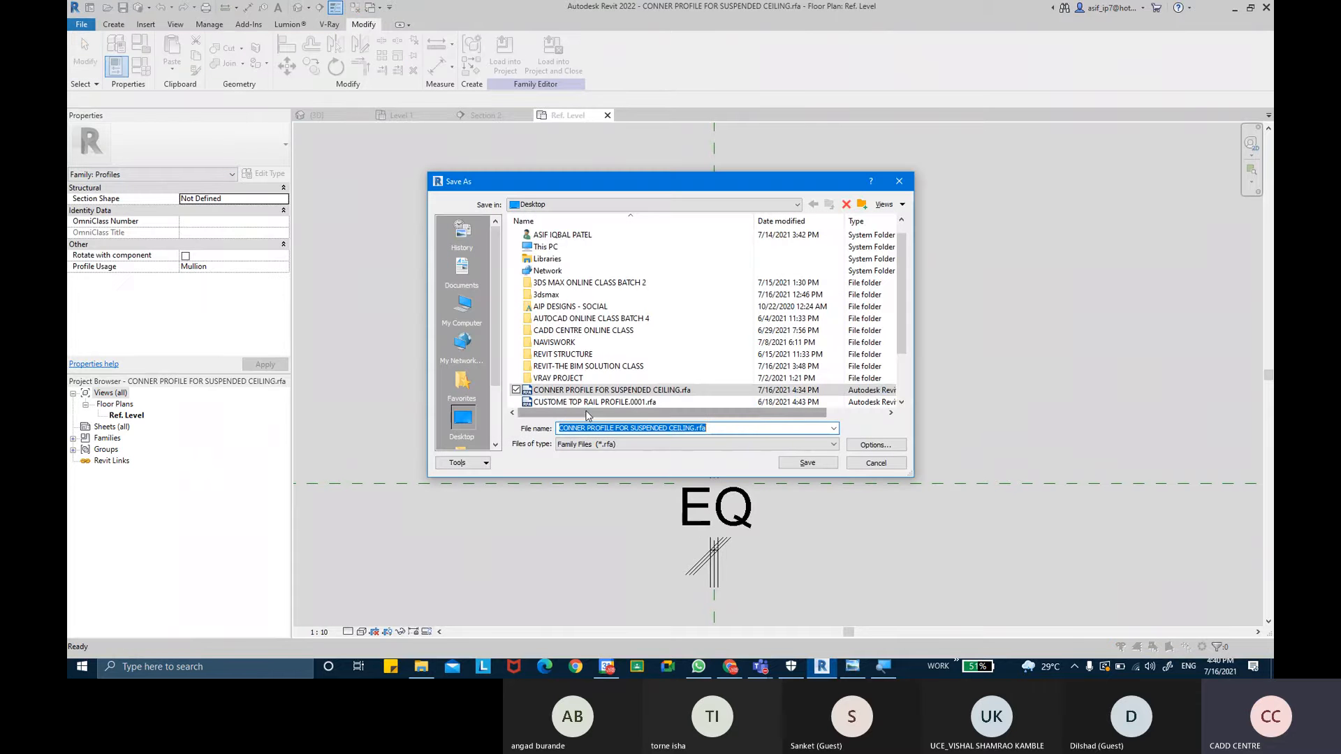
left_click(590, 428)
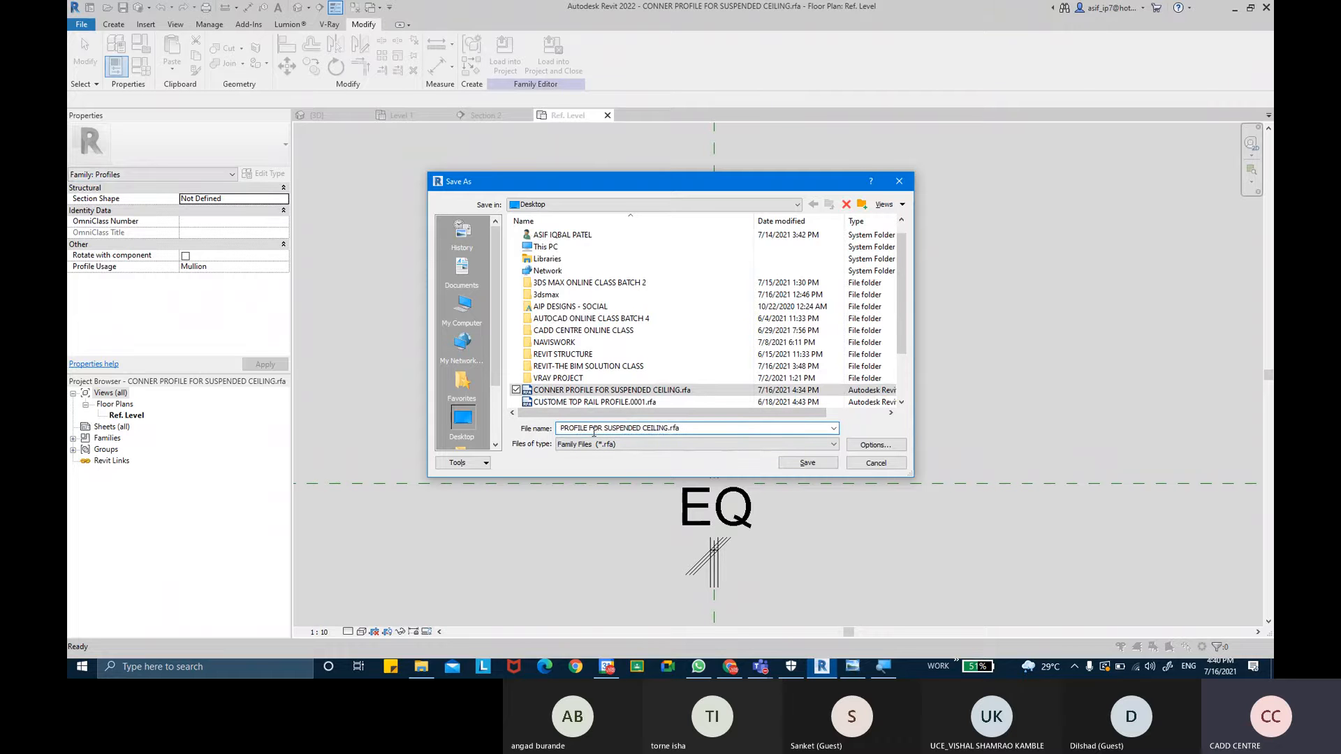
type("CENTER")
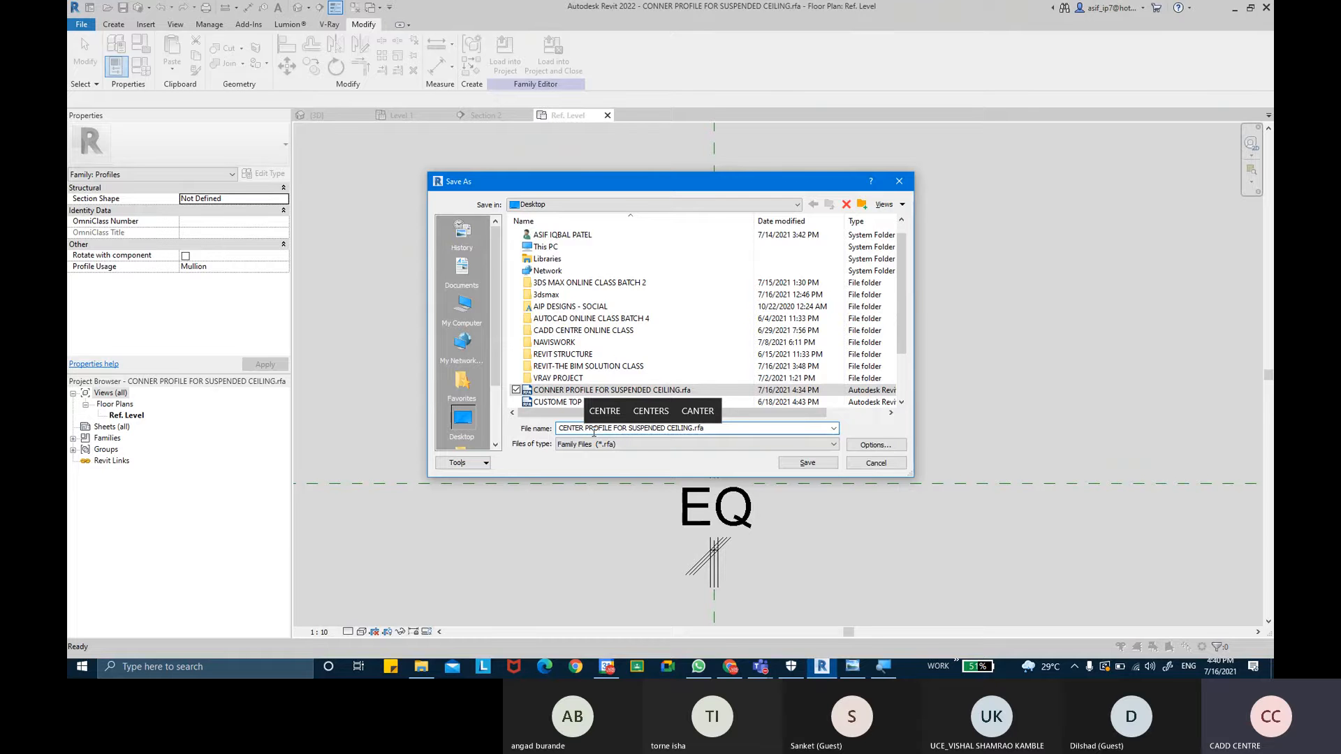
left_click(789, 461)
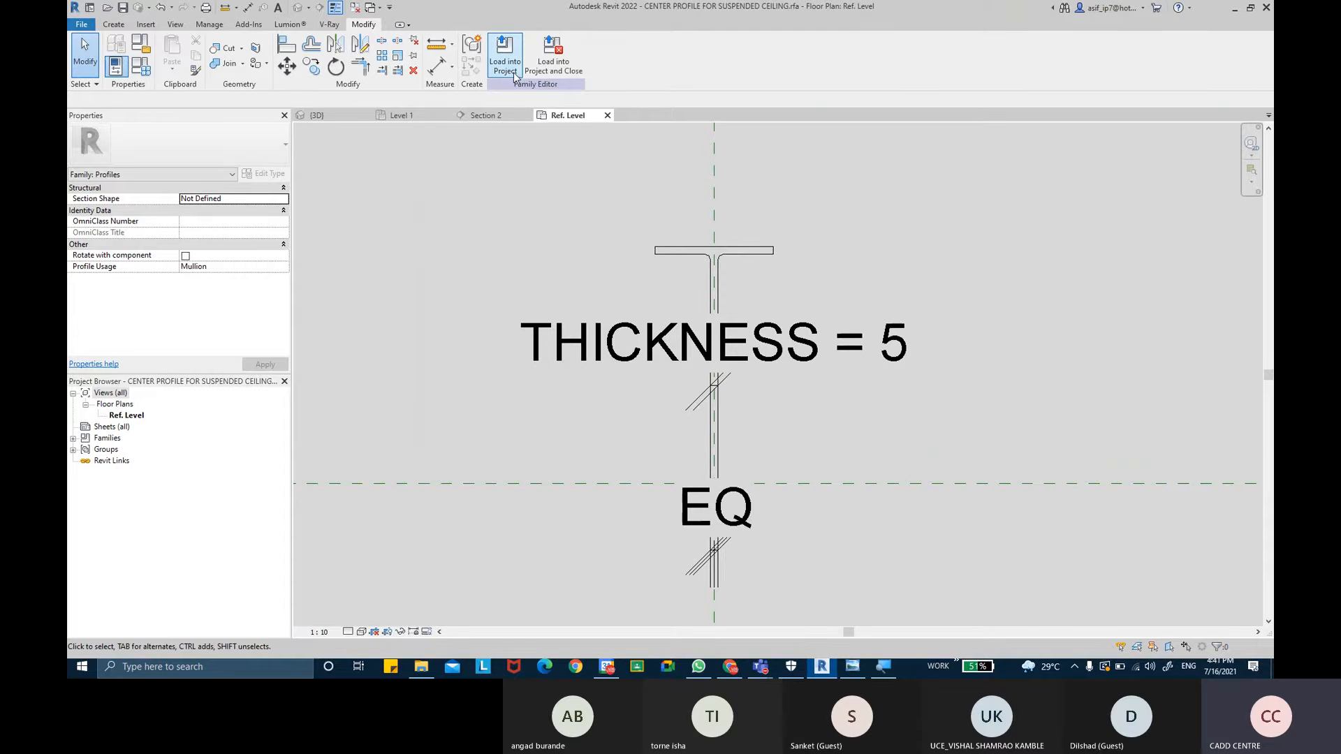
- Load the profile into the CEILING project and duplicate the CONNER PROFILE SUSPENDED CEILING rectangular mullion type as CENTER PROFILE SUSPENDED CEILING 2
left_click(513, 70)
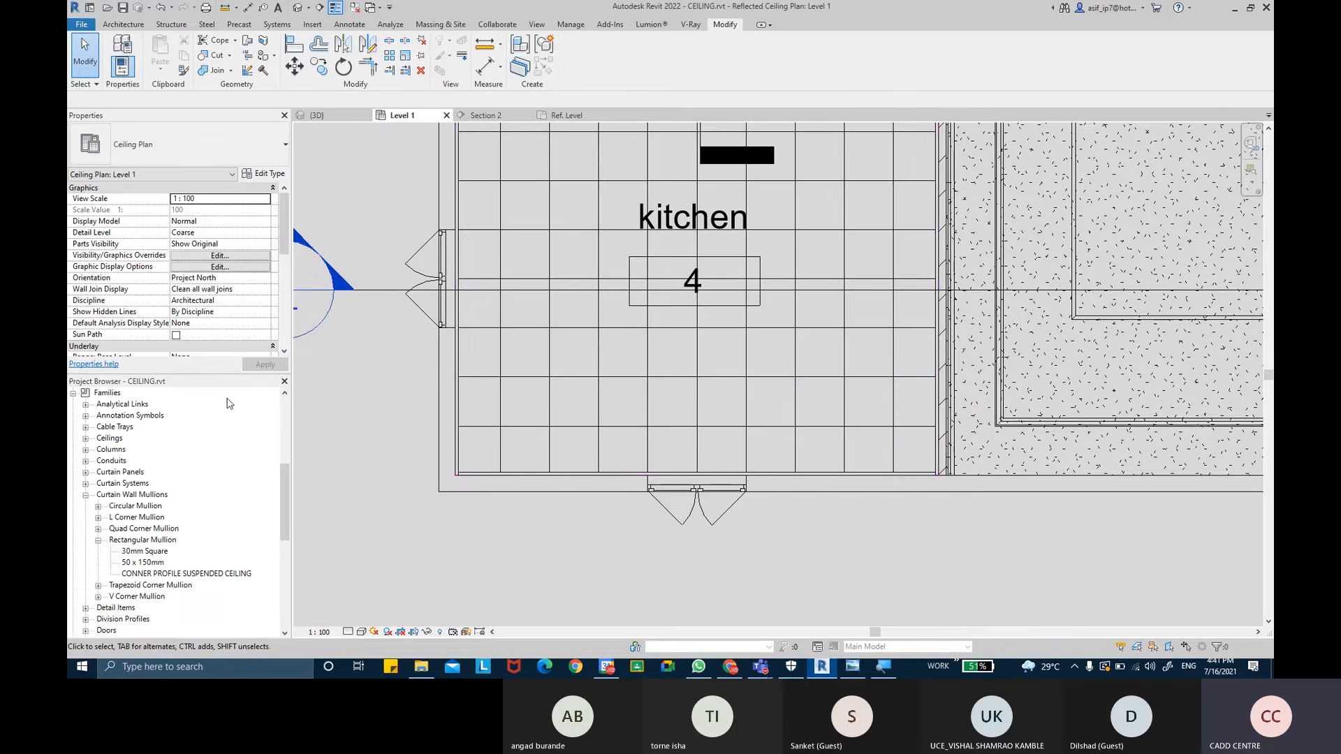
left_click(107, 393)
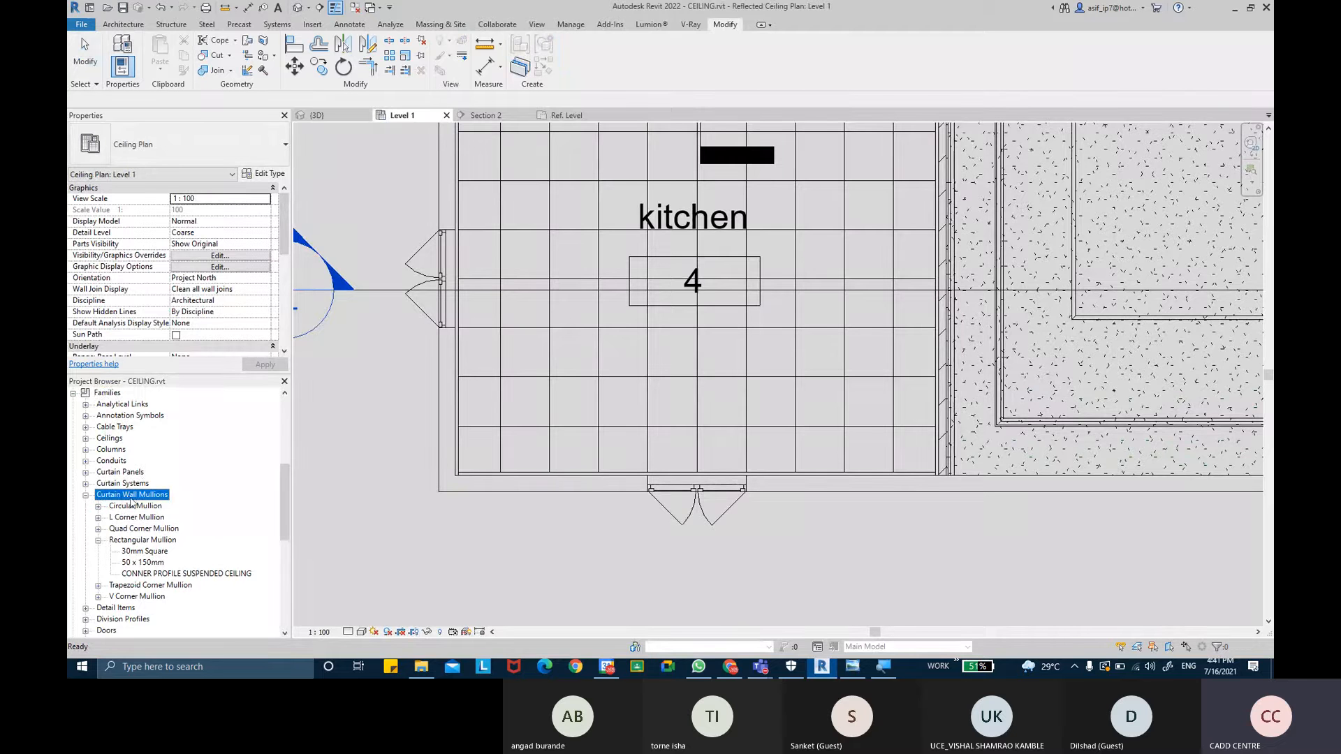
left_click(137, 541)
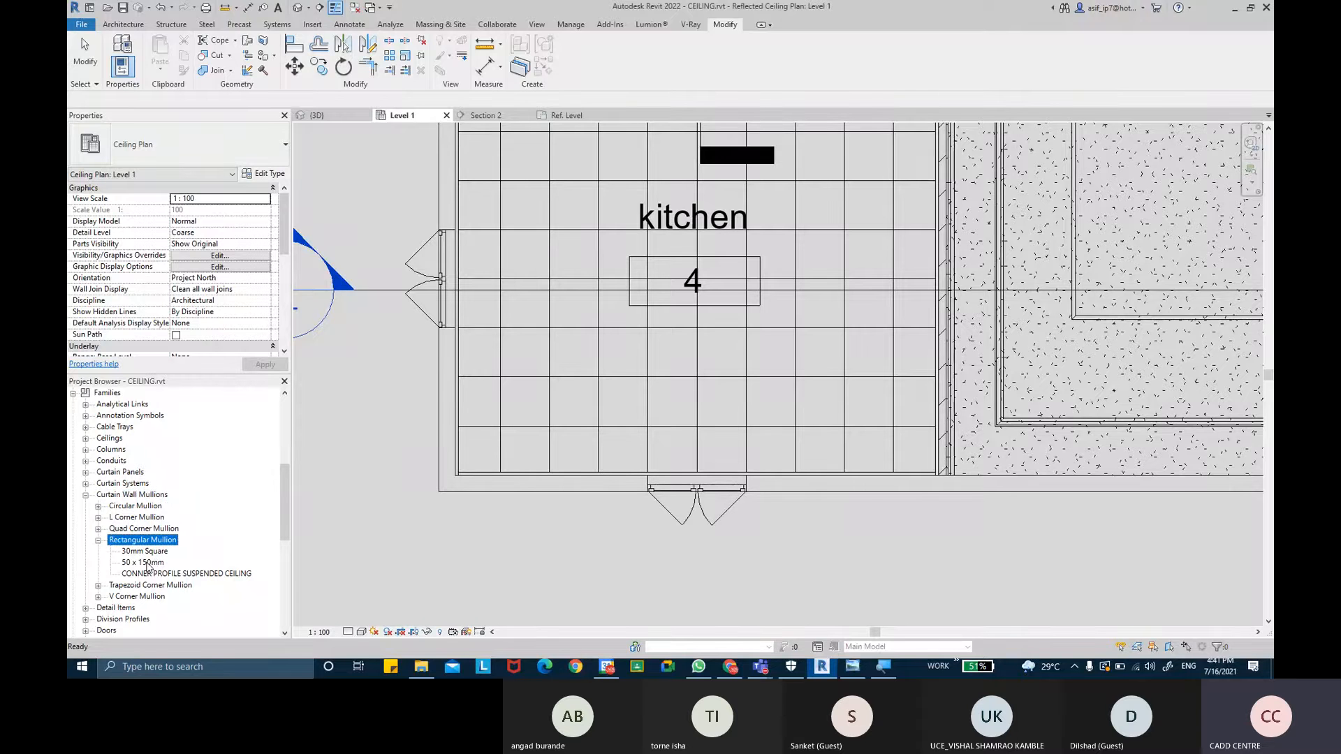
left_click(150, 574)
right_click(150, 573)
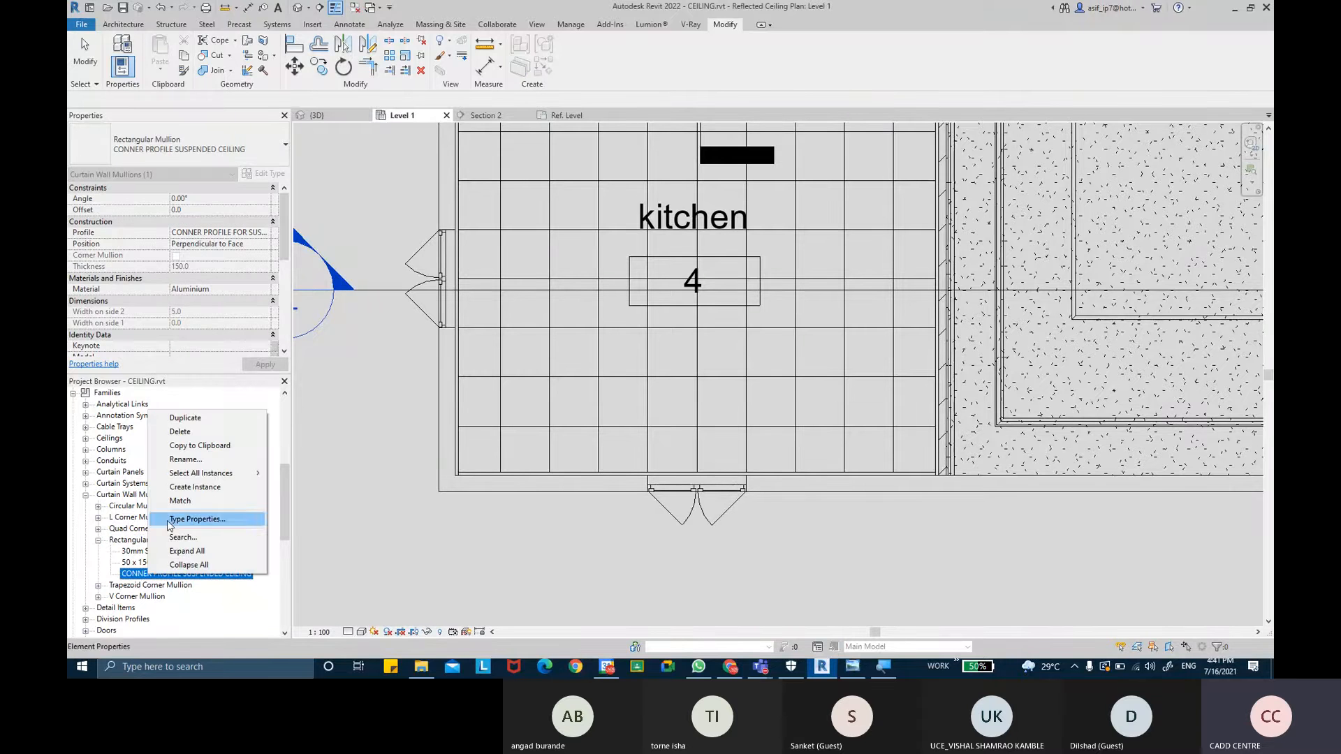
left_click(185, 418)
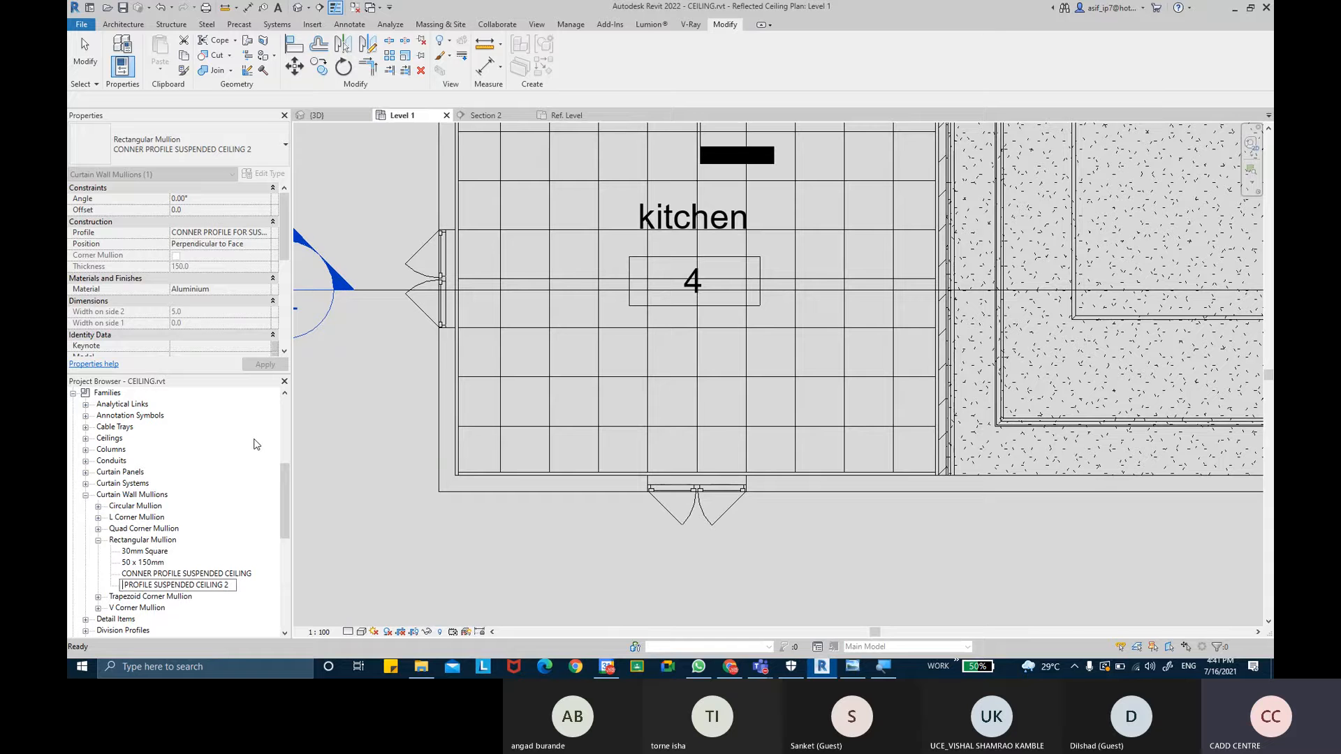
type("ENTER")
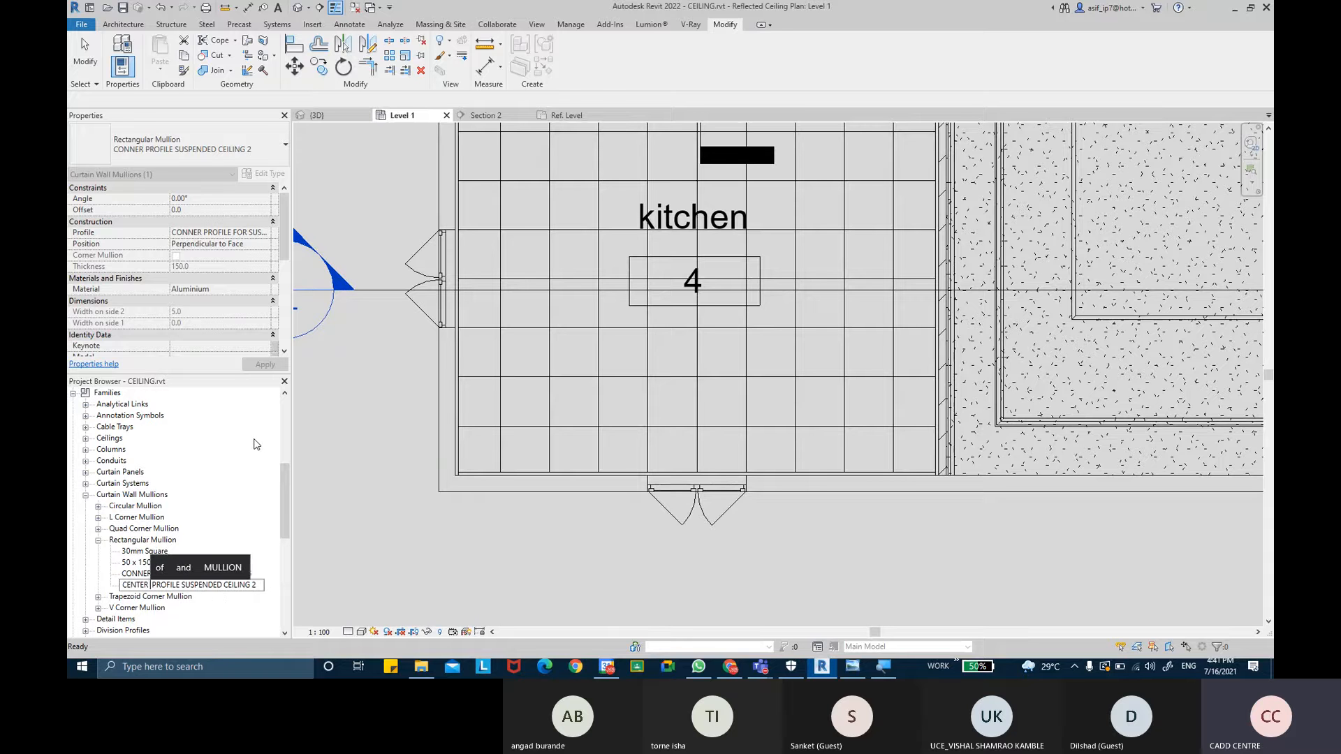
key("Return")
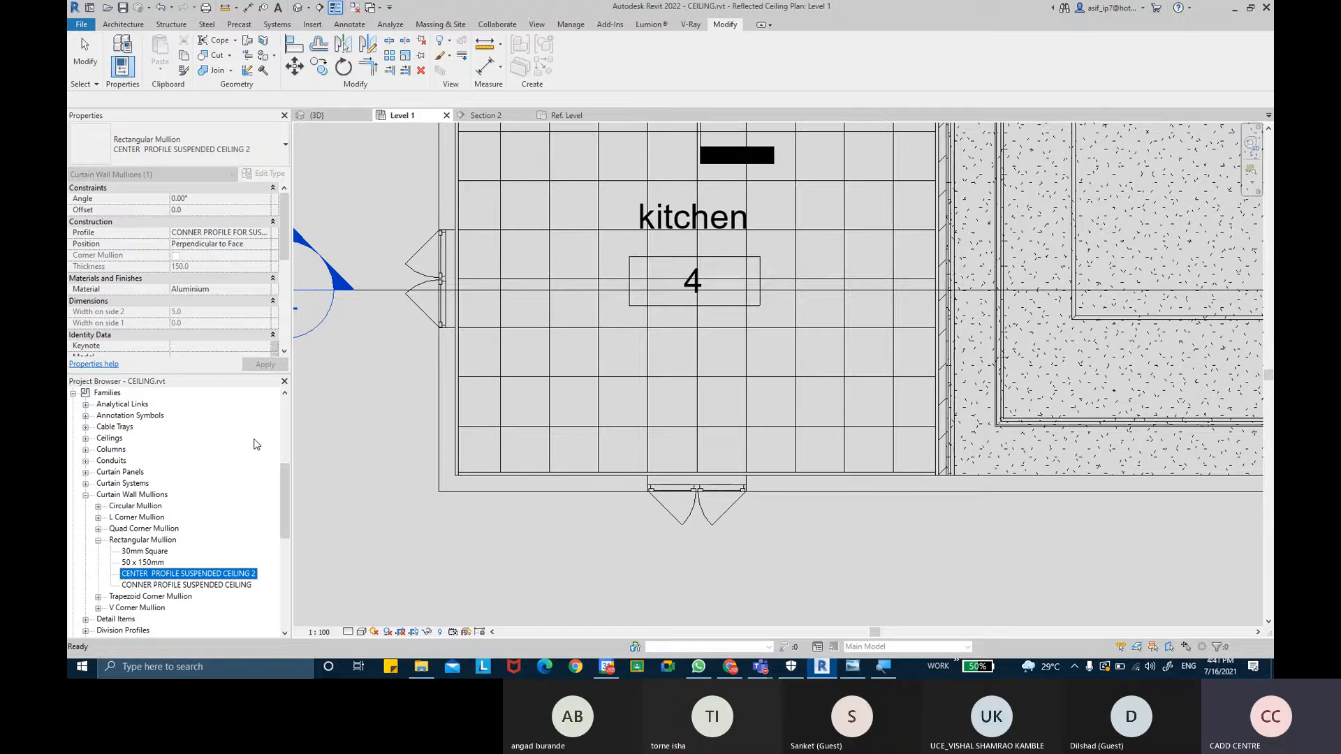
- Rename the duplicated mullion type to CENTER PROFILE SUSPENDED CEILING
right_click(211, 574)
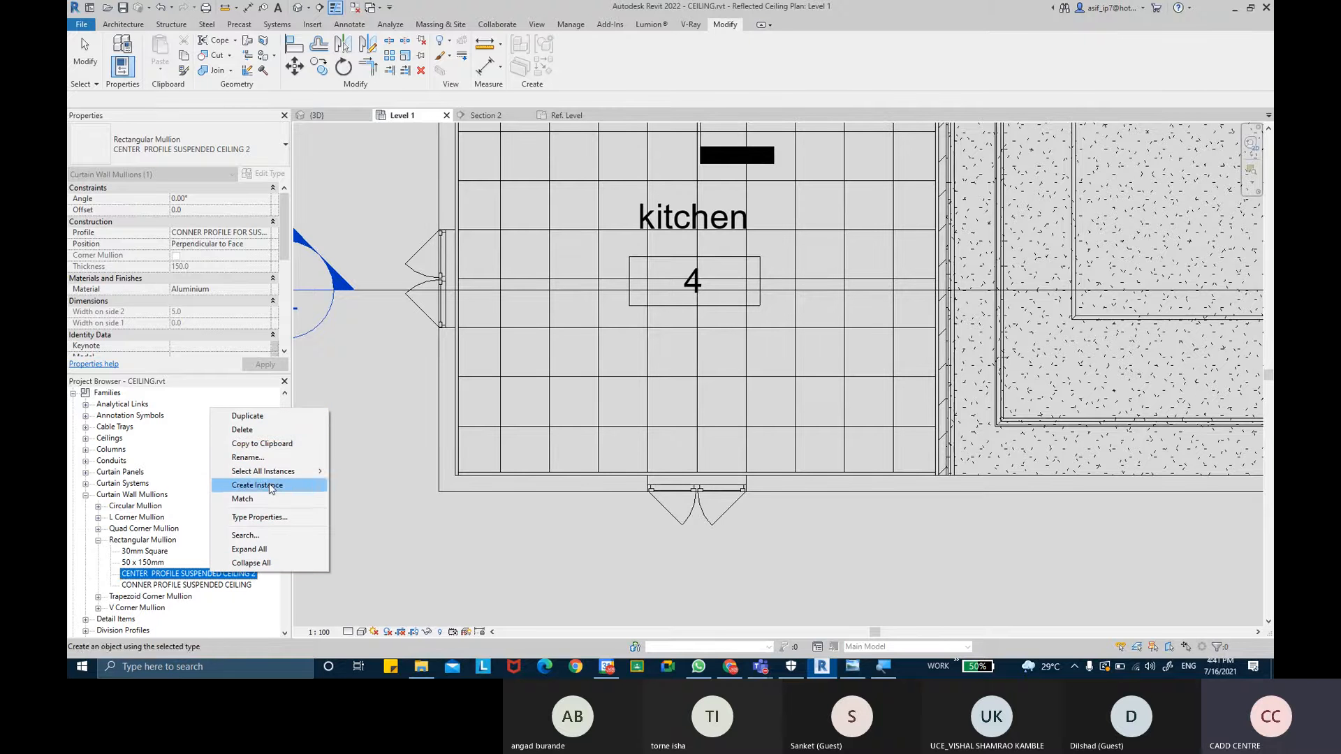
left_click(266, 457)
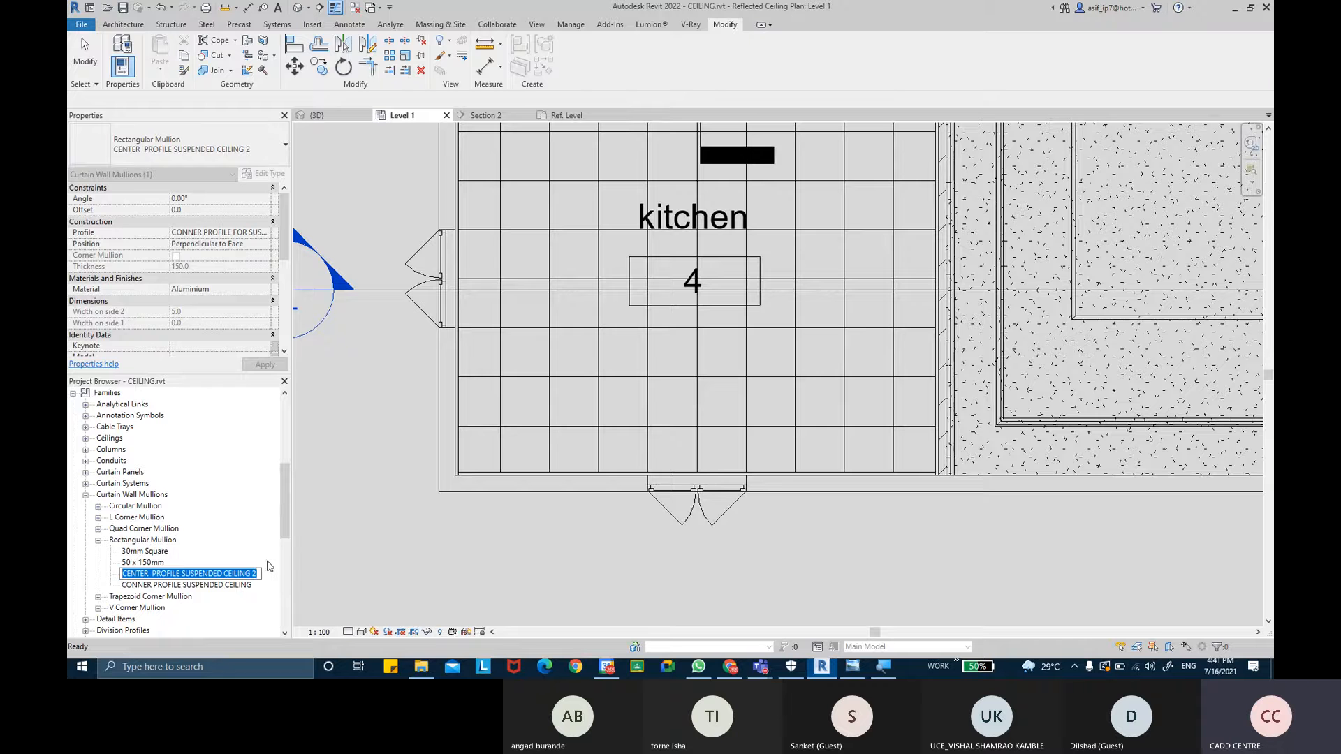
key("Return")
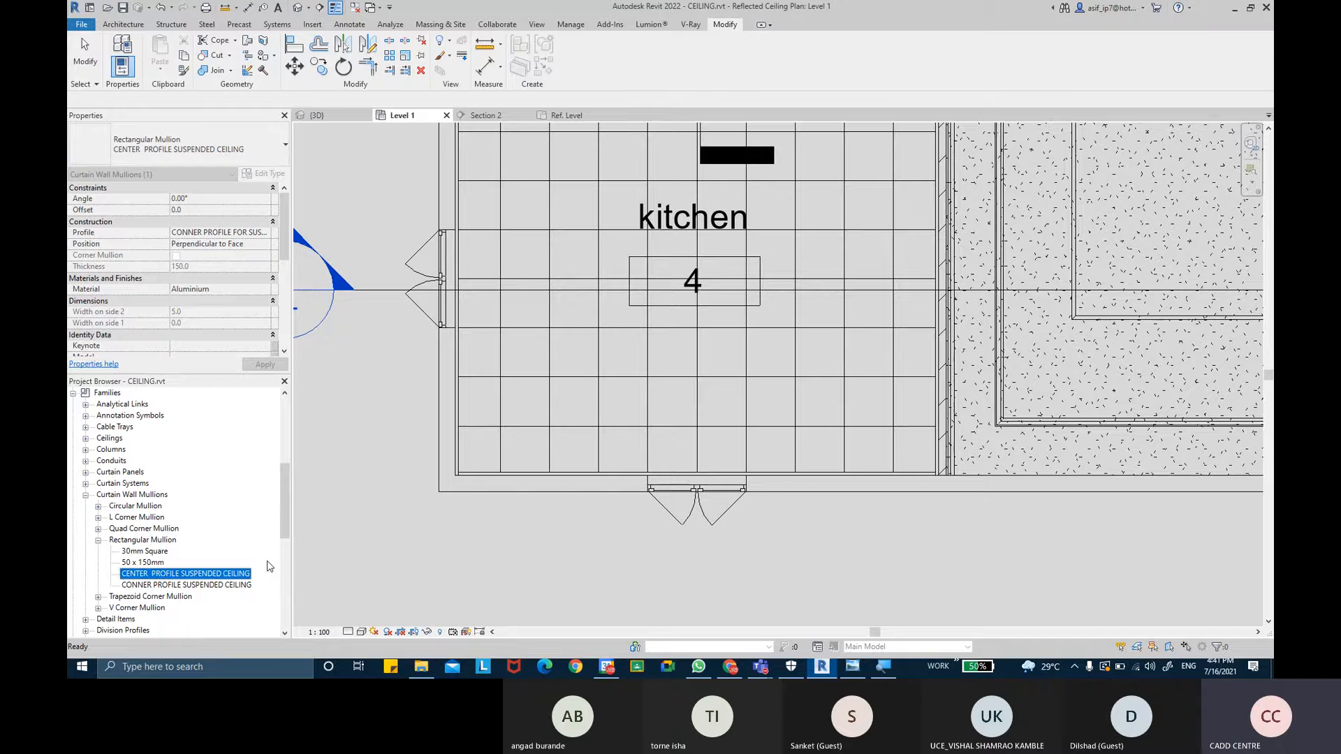
- Edit the CENTER PROFILE SUSPENDED CEILING mullion type and set its Profile to CENTER PROFILE FOR SUSPENDED CEILING
double_click(215, 574)
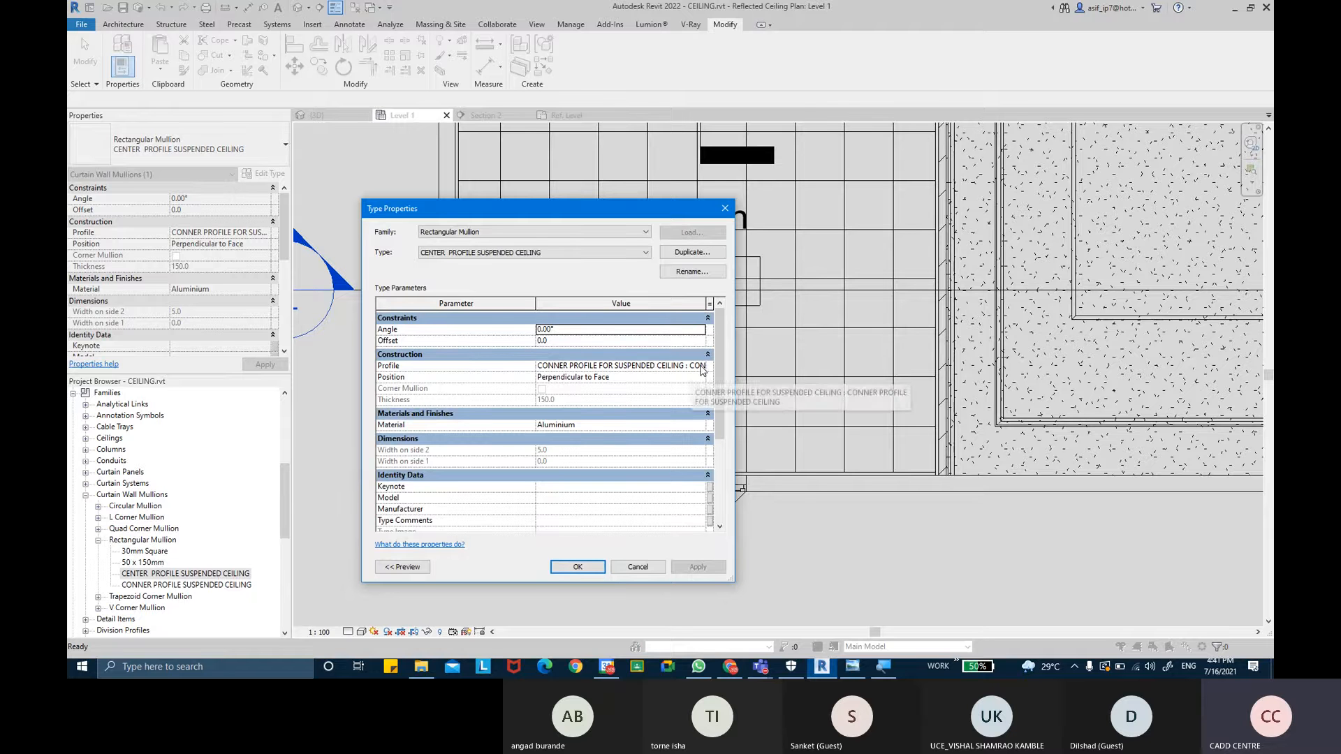
left_click(701, 366)
left_click(700, 366)
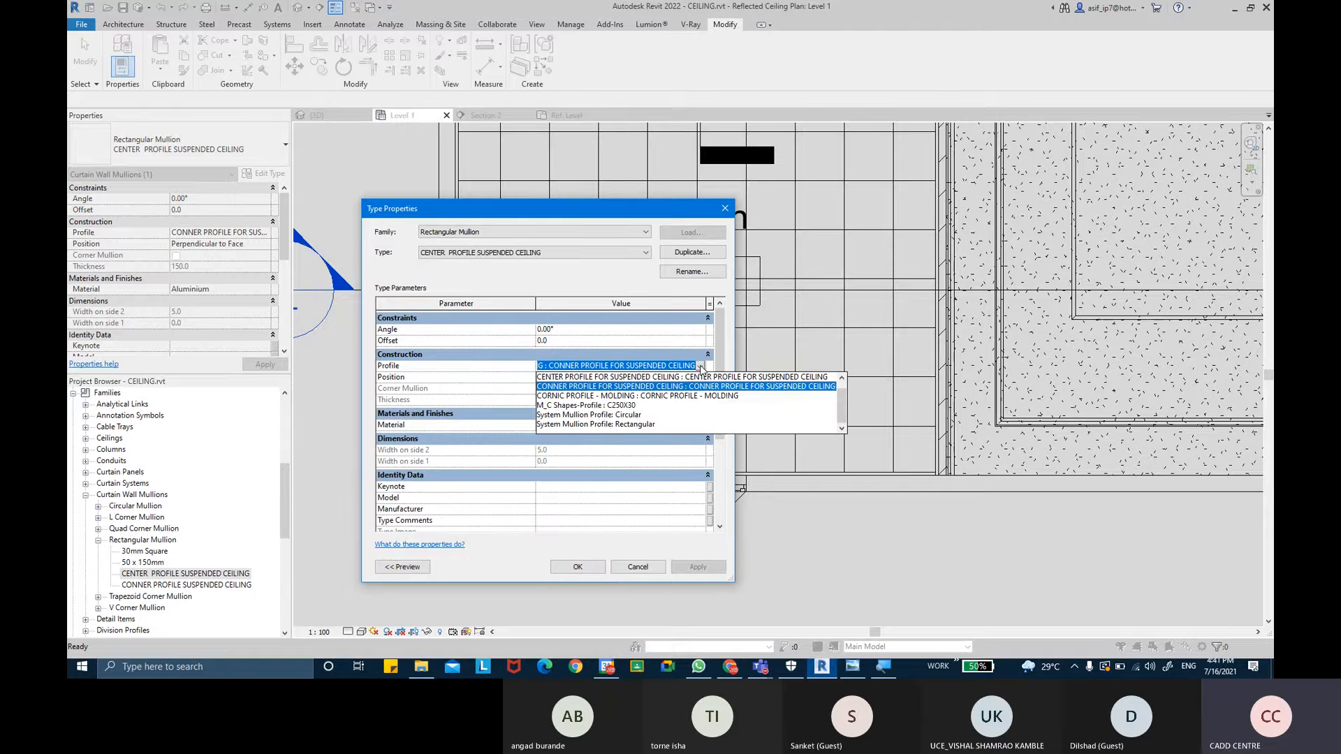
left_click(635, 377)
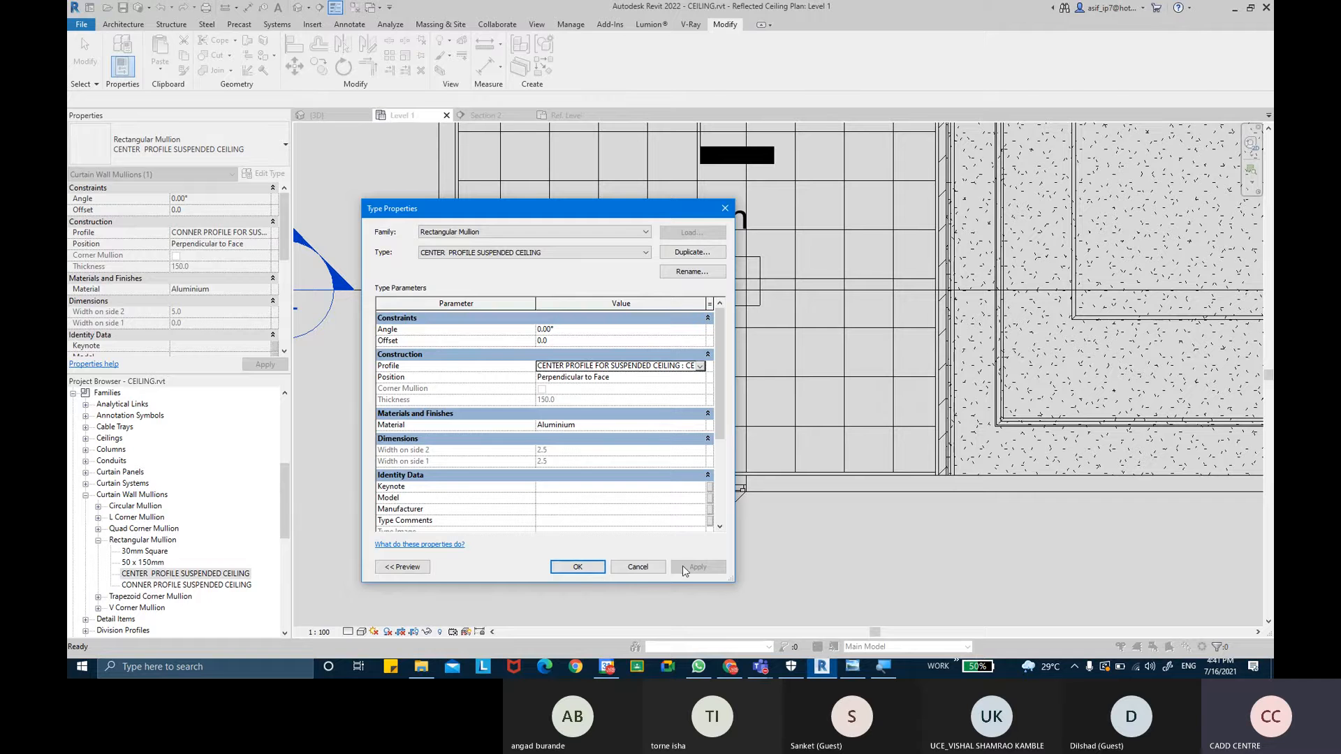
left_click(578, 567)
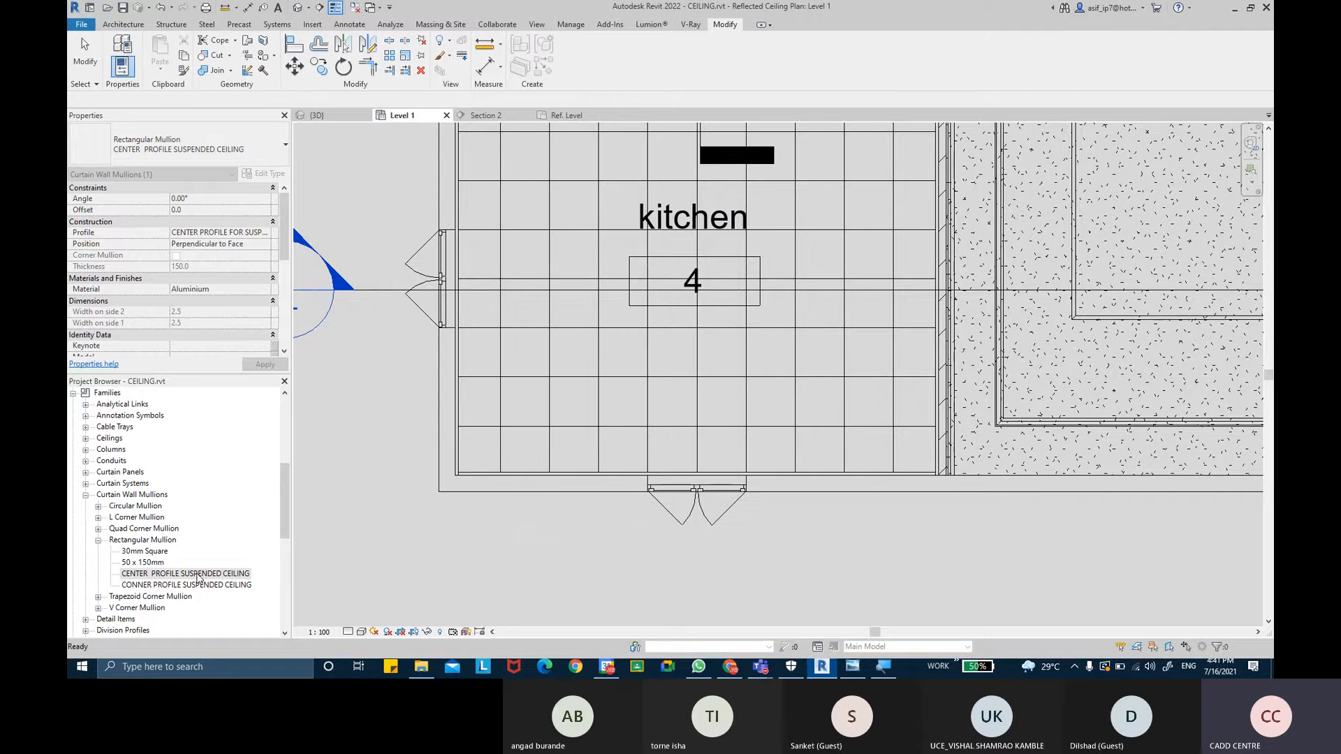
- In the 3D view, edit the suspended ceiling's type and set Grid 1 Interior Type to the CENTER PROFILE SUSPENDED CEILING mullion
left_click(297, 8)
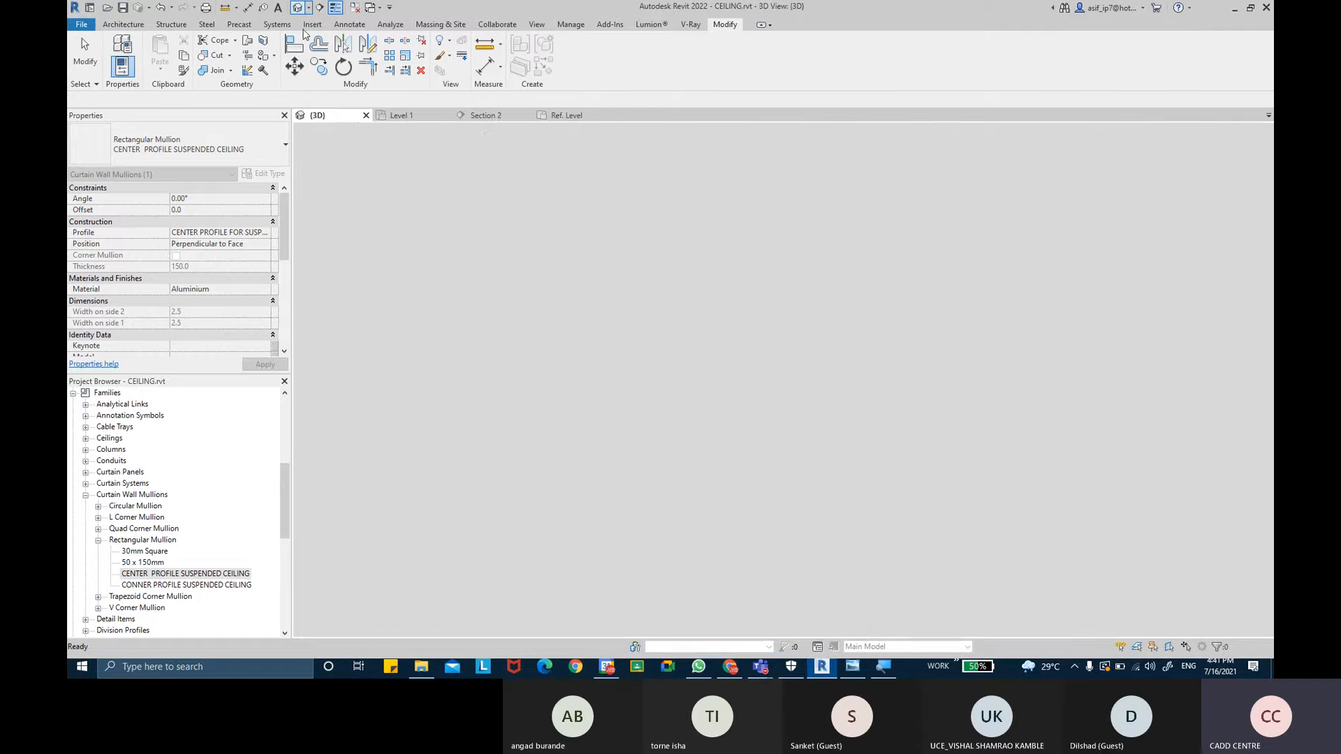
middle_click_drag(709, 387, 649, 499, "shift")
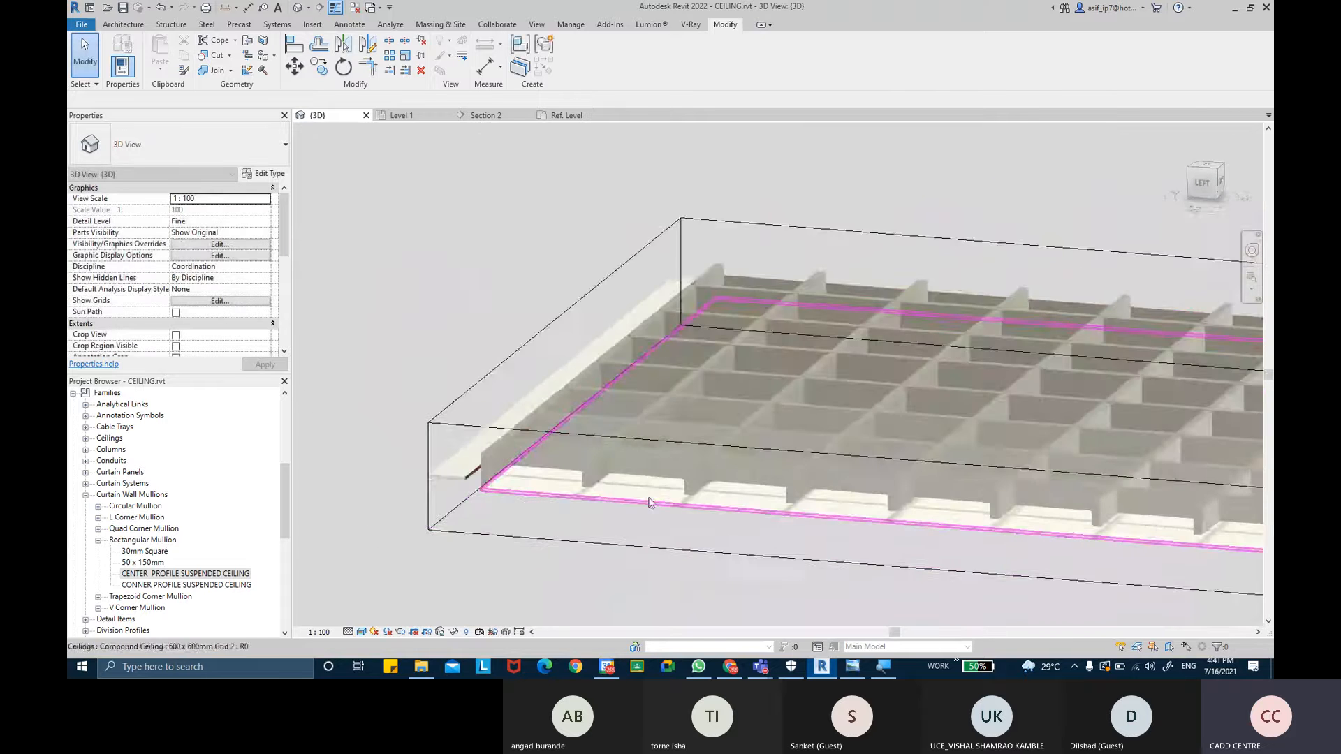
scroll(601, 444, "up", 2)
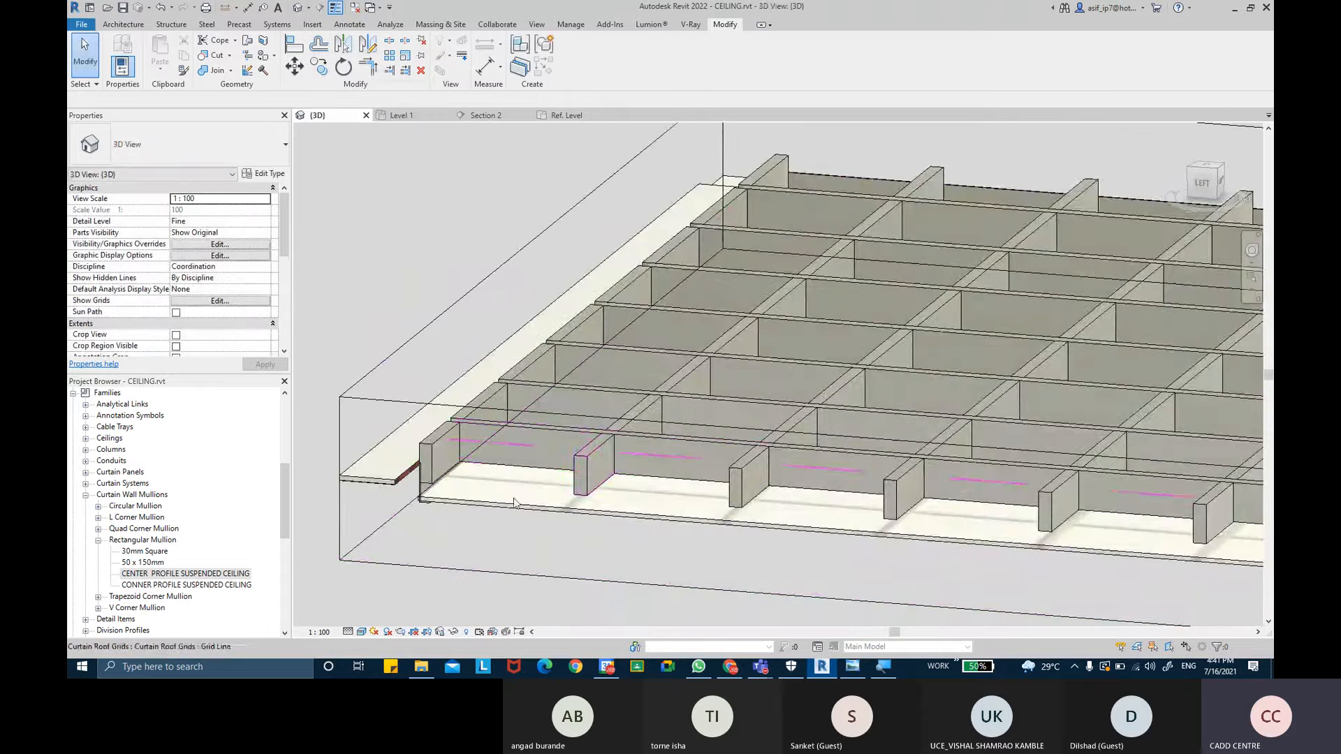
scroll(450, 518, "down", 3)
left_click(450, 518)
left_click(264, 173)
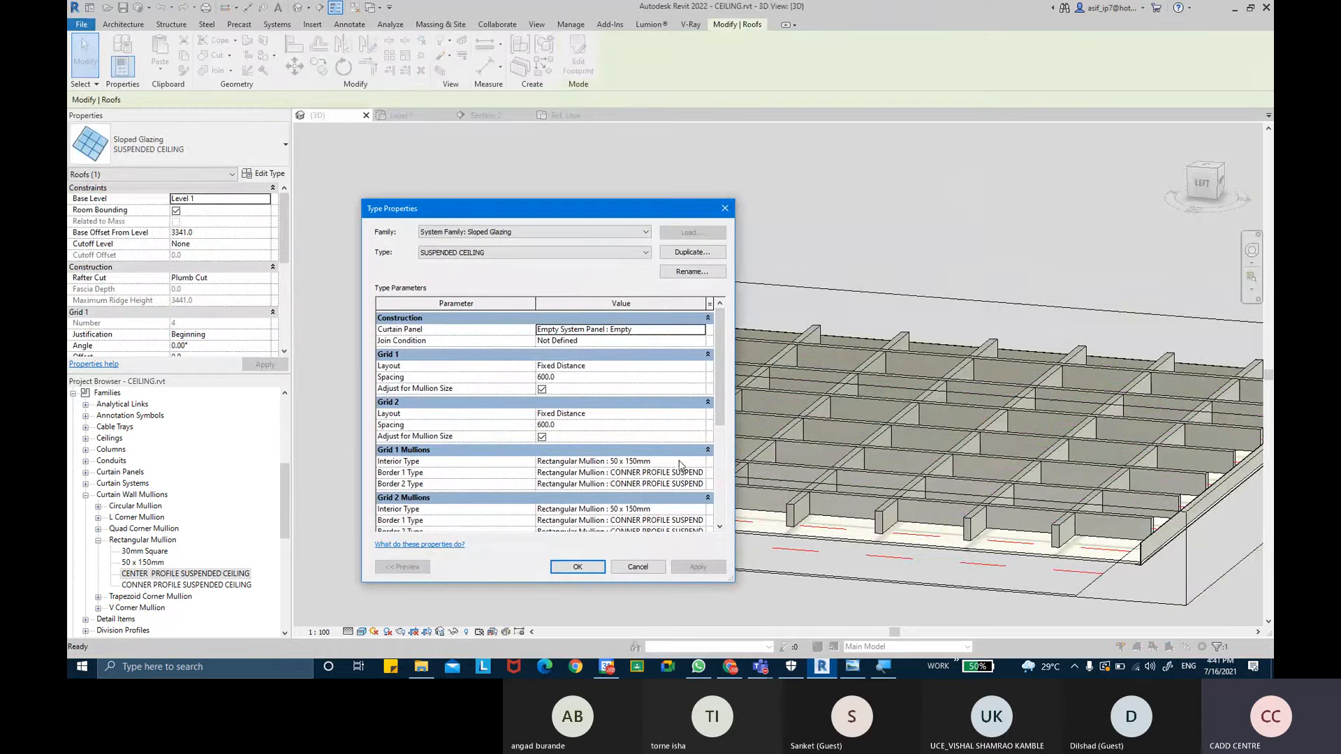
left_click(694, 462)
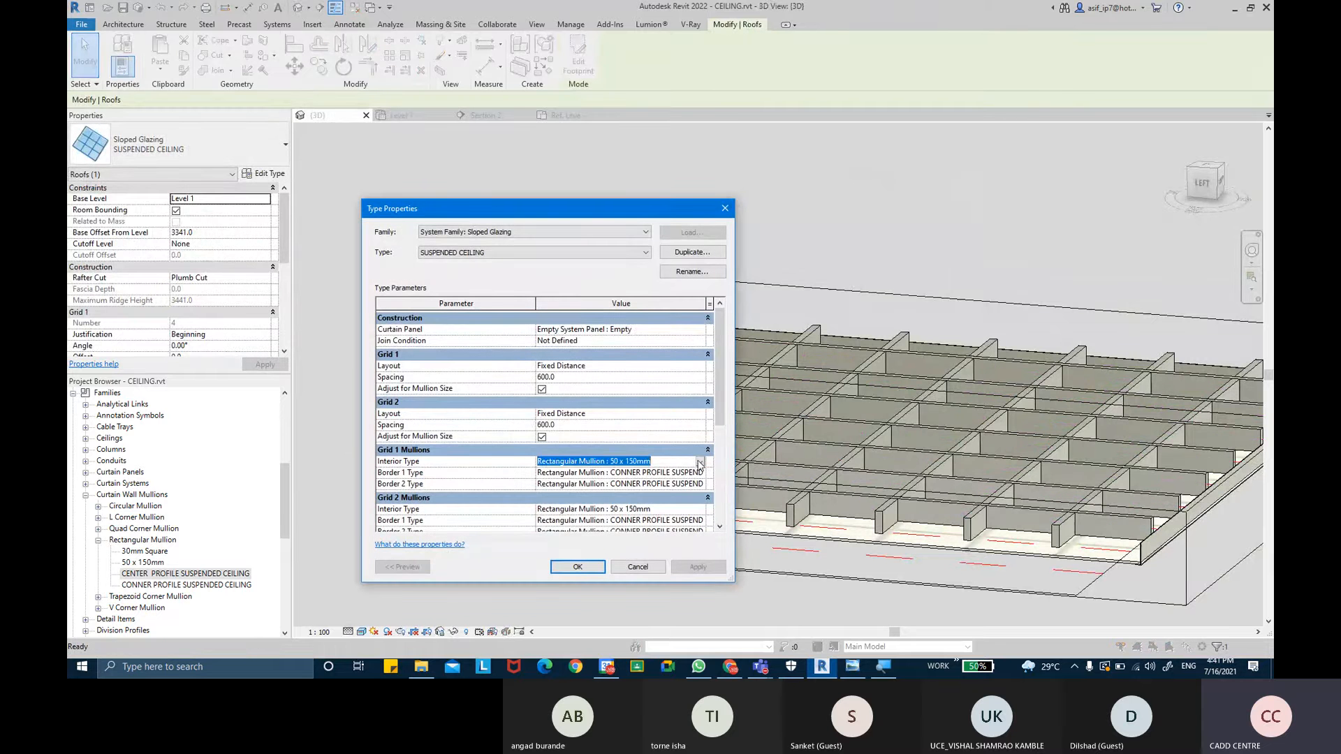
left_click(699, 461)
left_click(662, 511)
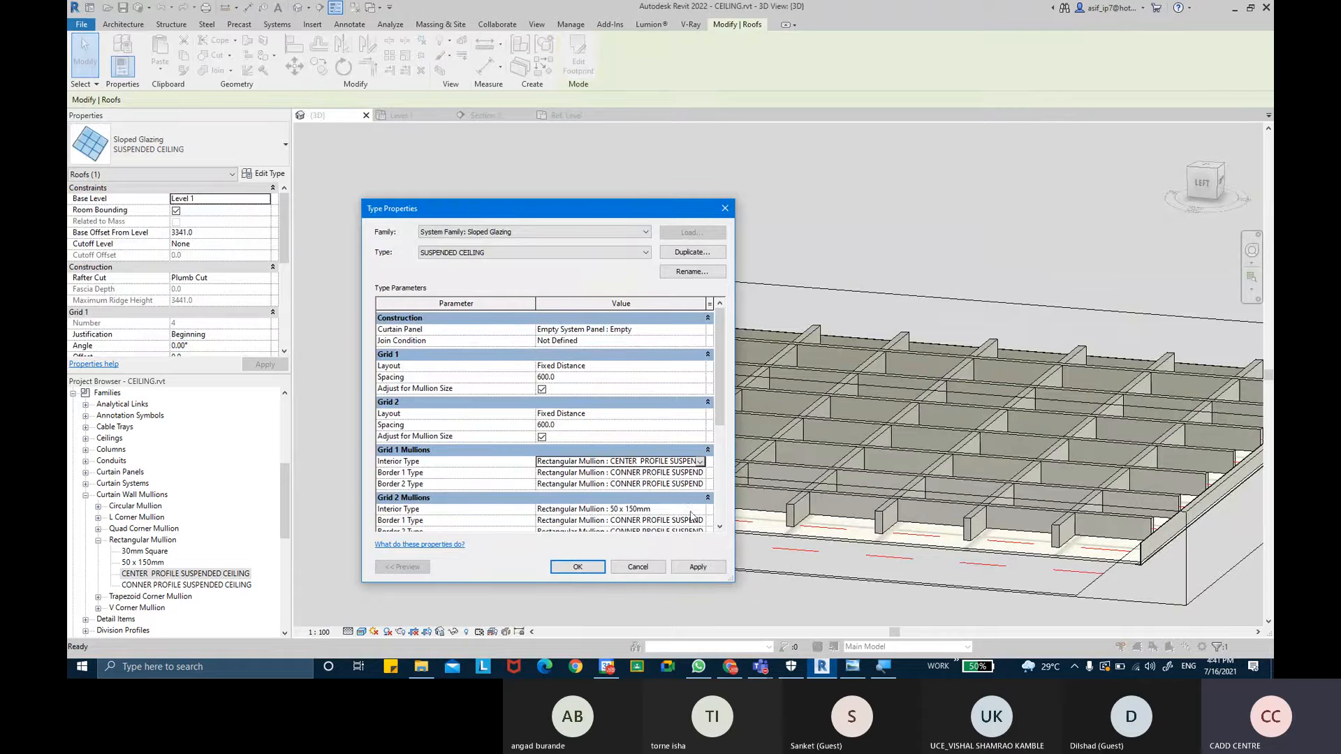
- Set Grid 2 Interior Type to the CENTER PROFILE SUSPENDED CEILING mullion and apply the type changes
left_click(701, 510)
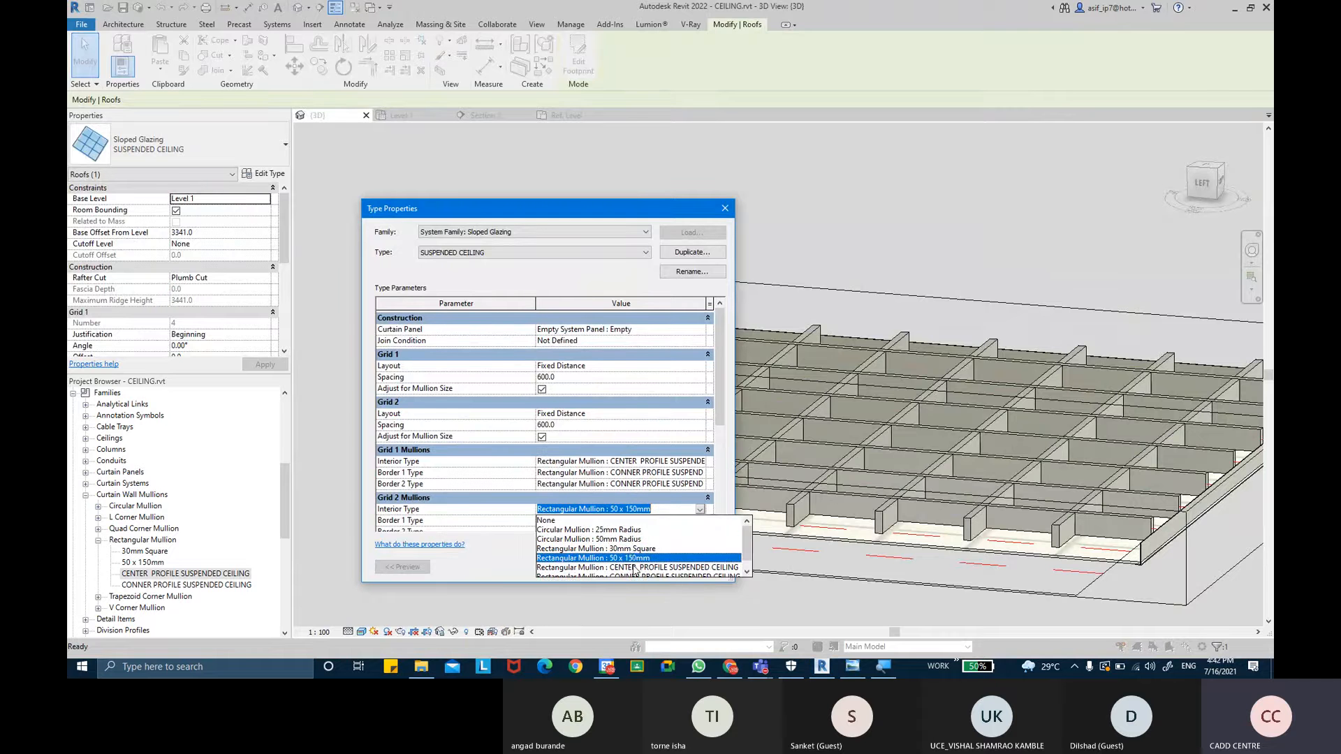
left_click(635, 568)
left_click(697, 566)
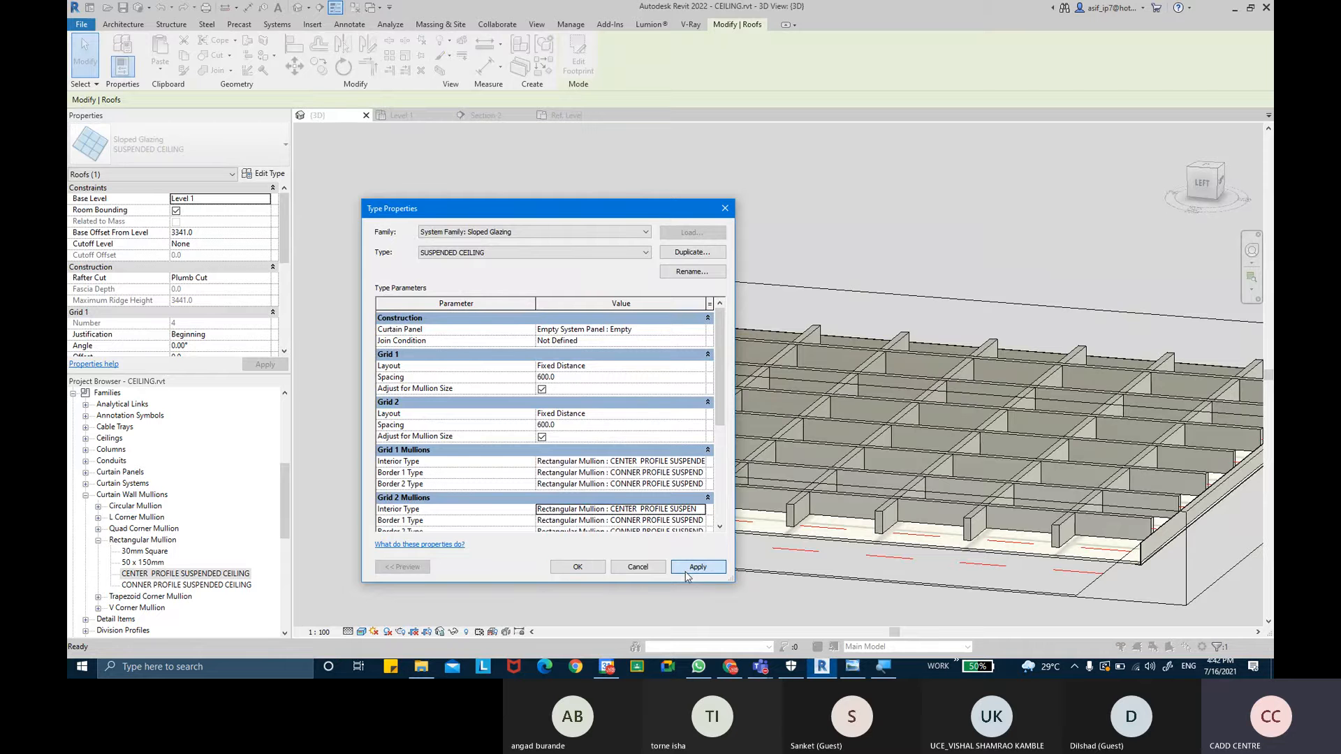
left_click(577, 566)
- Inspect the new center mullions and their intersections closely in the 3D view
scroll(728, 546, "up", 10)
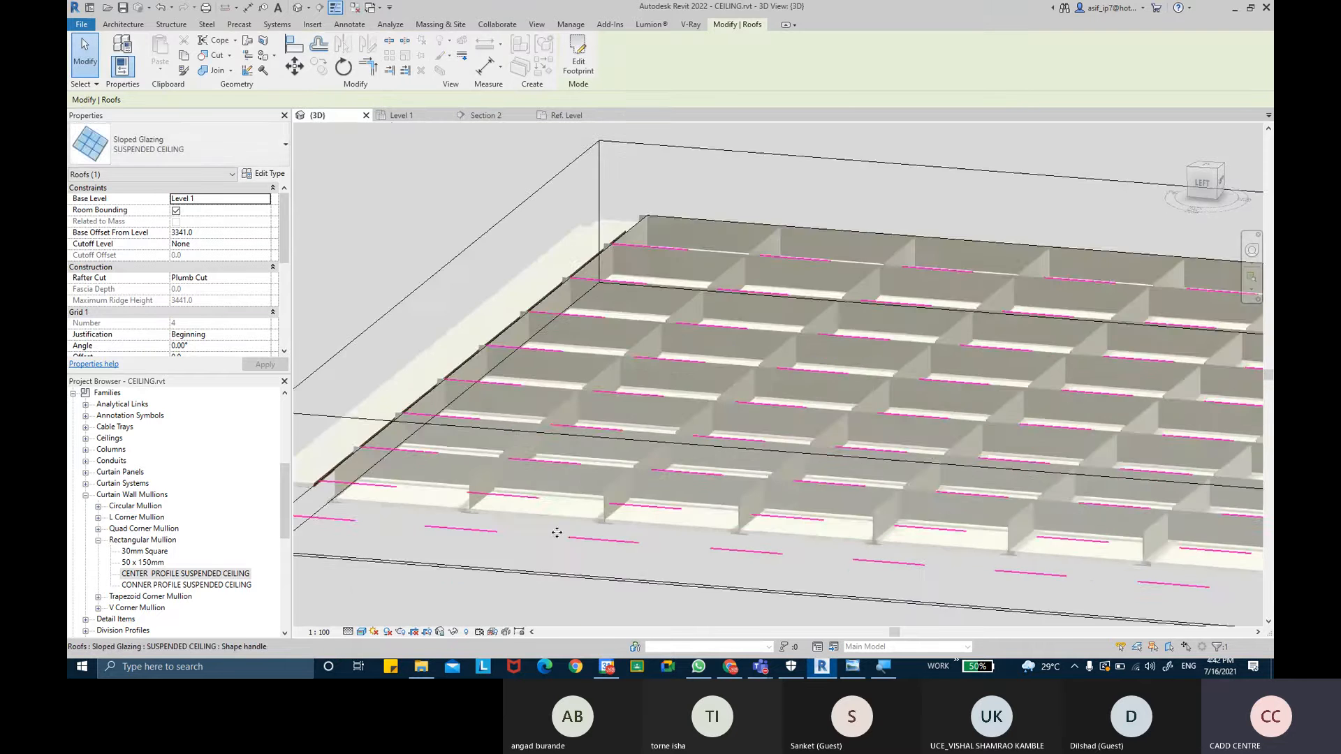
scroll(662, 537, "down", 8)
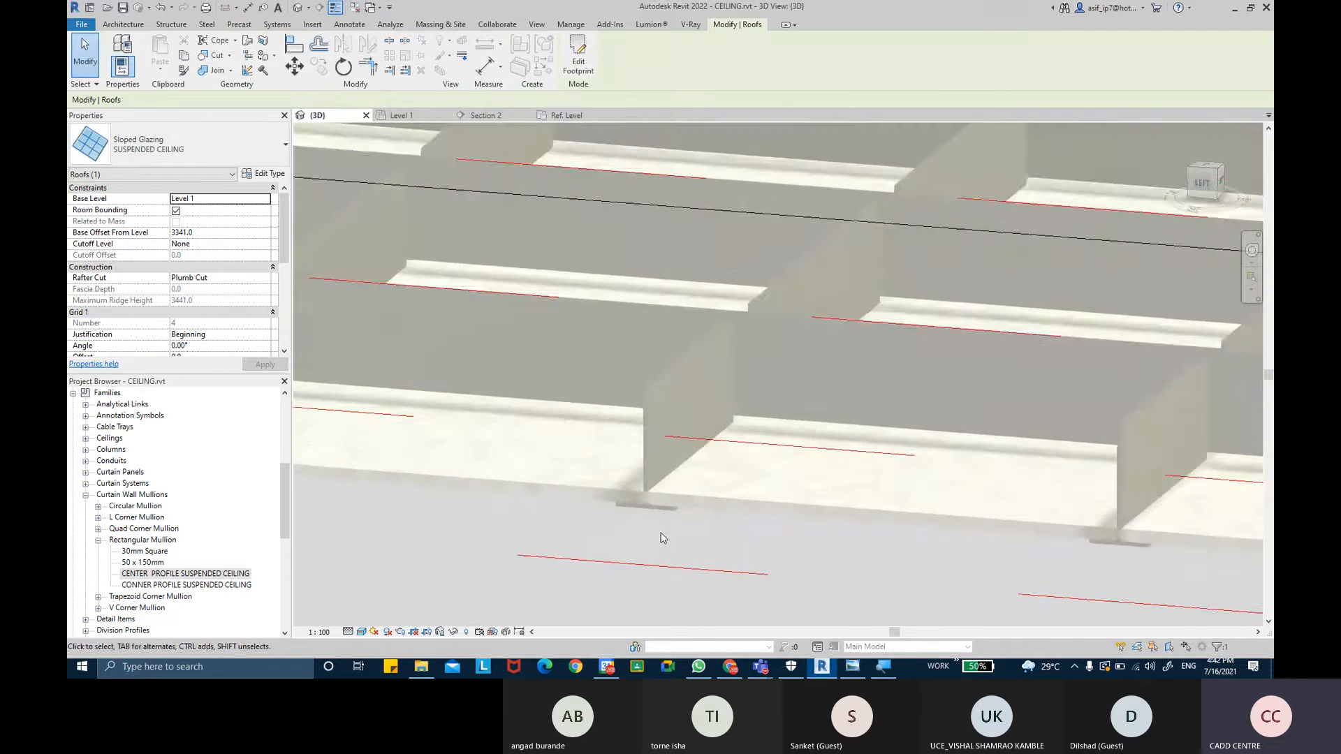
middle_click_drag(661, 534, 755, 256, "shift")
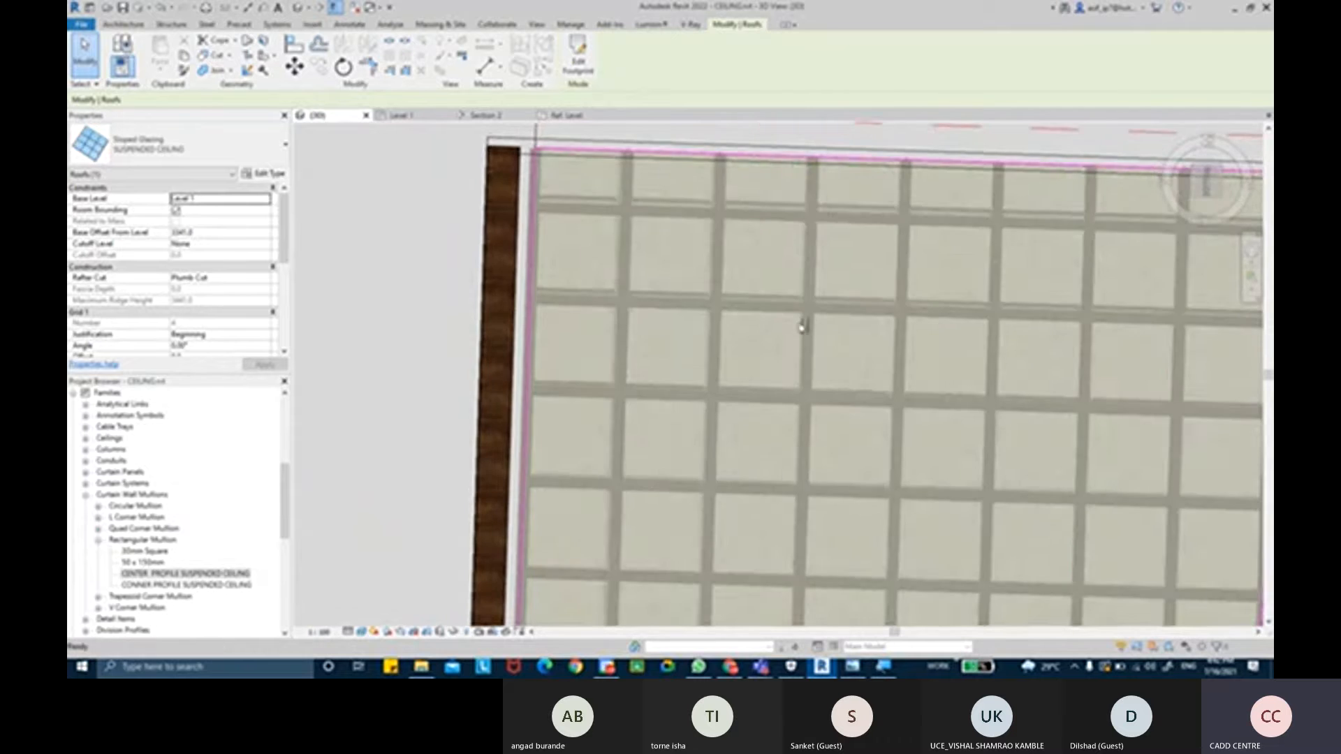
middle_click_drag(852, 333, 671, 274)
scroll(723, 308, "down", 3)
middle_click_drag(760, 321, 621, 338, "shift")
middle_click_drag(627, 385, 648, 432, "shift")
scroll(639, 294, "up", 3)
middle_click_drag(638, 294, 766, 409, "shift")
scroll(764, 408, "up", 5)
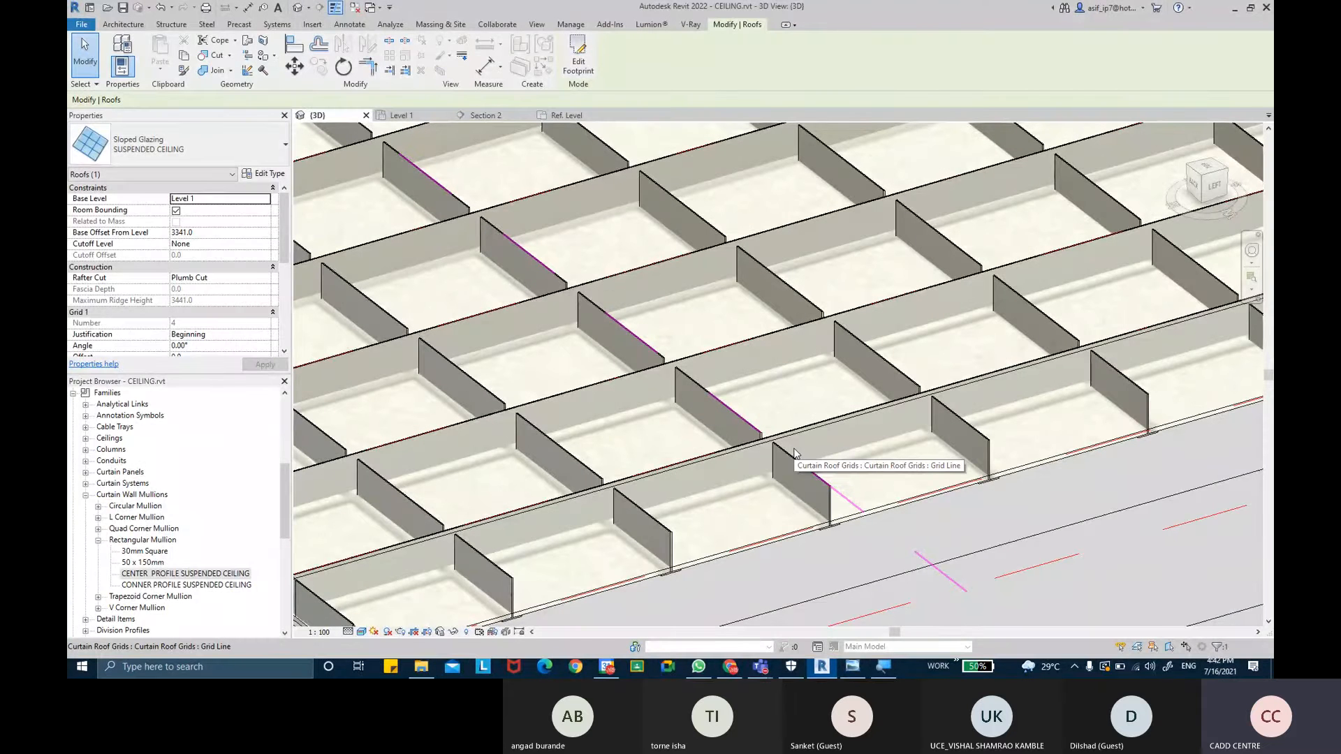
scroll(650, 515, "up", 2)
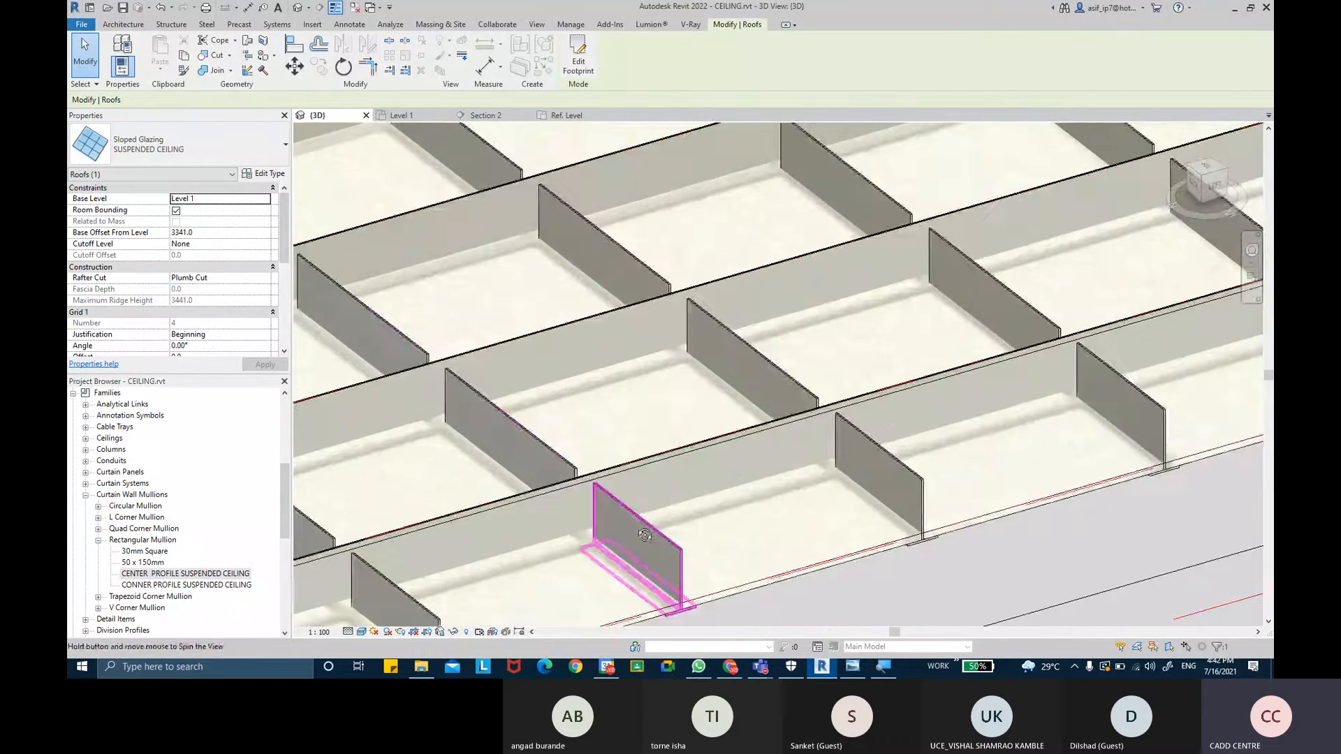
middle_click_drag(650, 517, 669, 559, "shift")
middle_click_drag(746, 529, 650, 261)
scroll(652, 307, "up", 3)
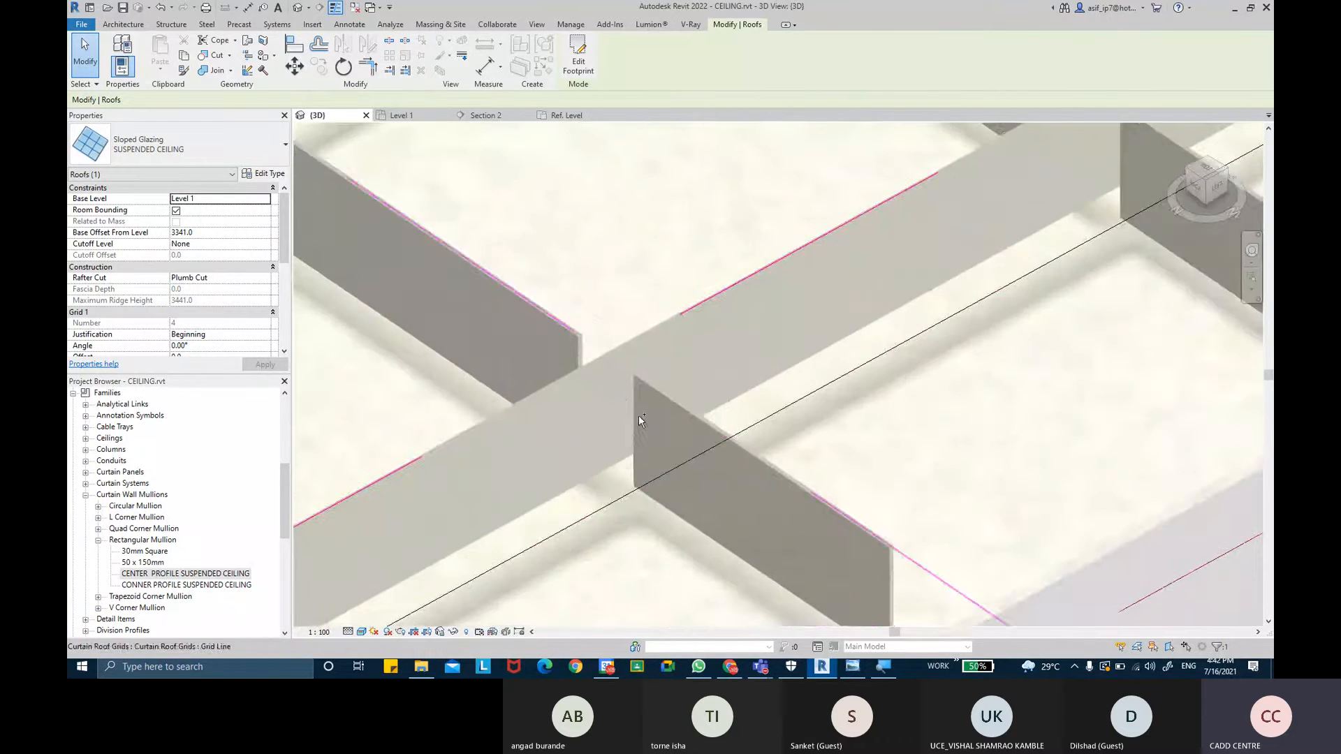
scroll(633, 417, "down", 3)
middle_click_drag(633, 417, 689, 278, "shift")
- Orbit around the whole suspended ceiling to examine the mullion grid from its edges and underside
middle_click_drag(569, 282, 811, 293)
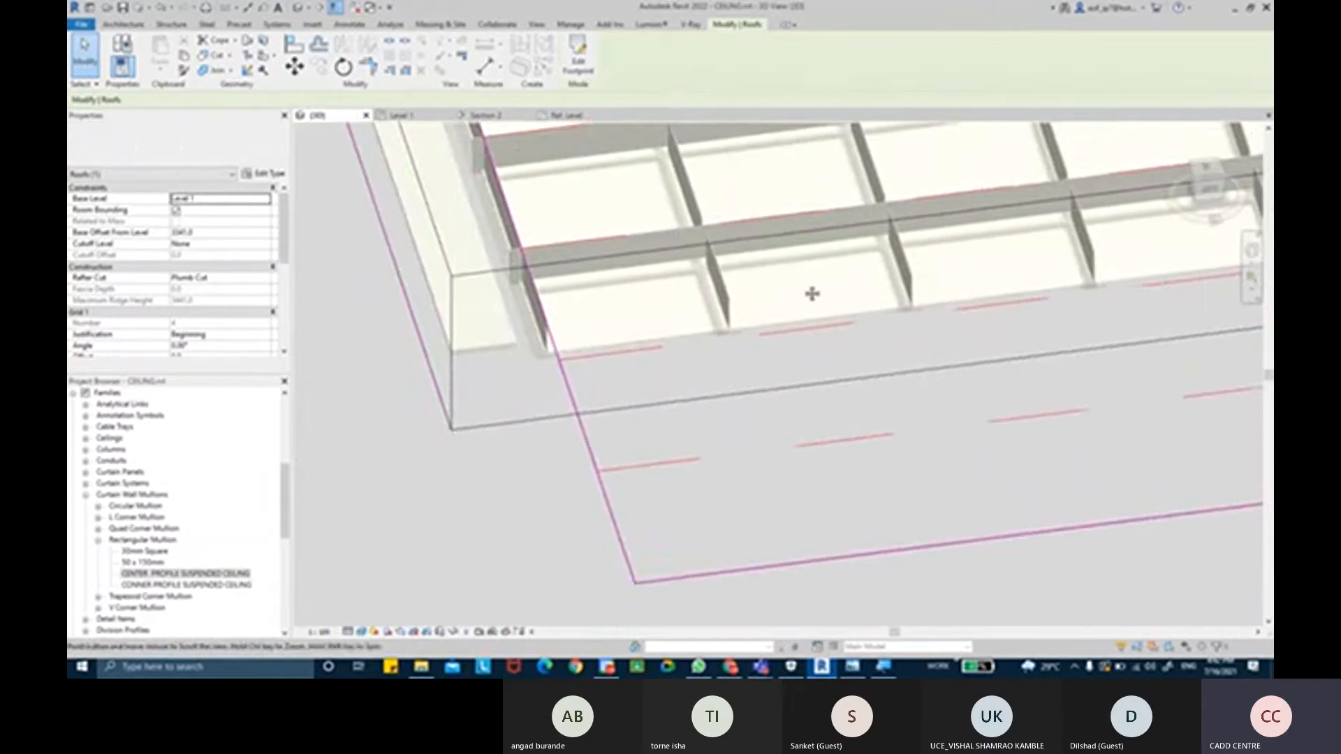
scroll(569, 271, "up", 2)
scroll(505, 271, "up", 2)
scroll(517, 281, "down", 3)
middle_click_drag(517, 281, 407, 250, "shift")
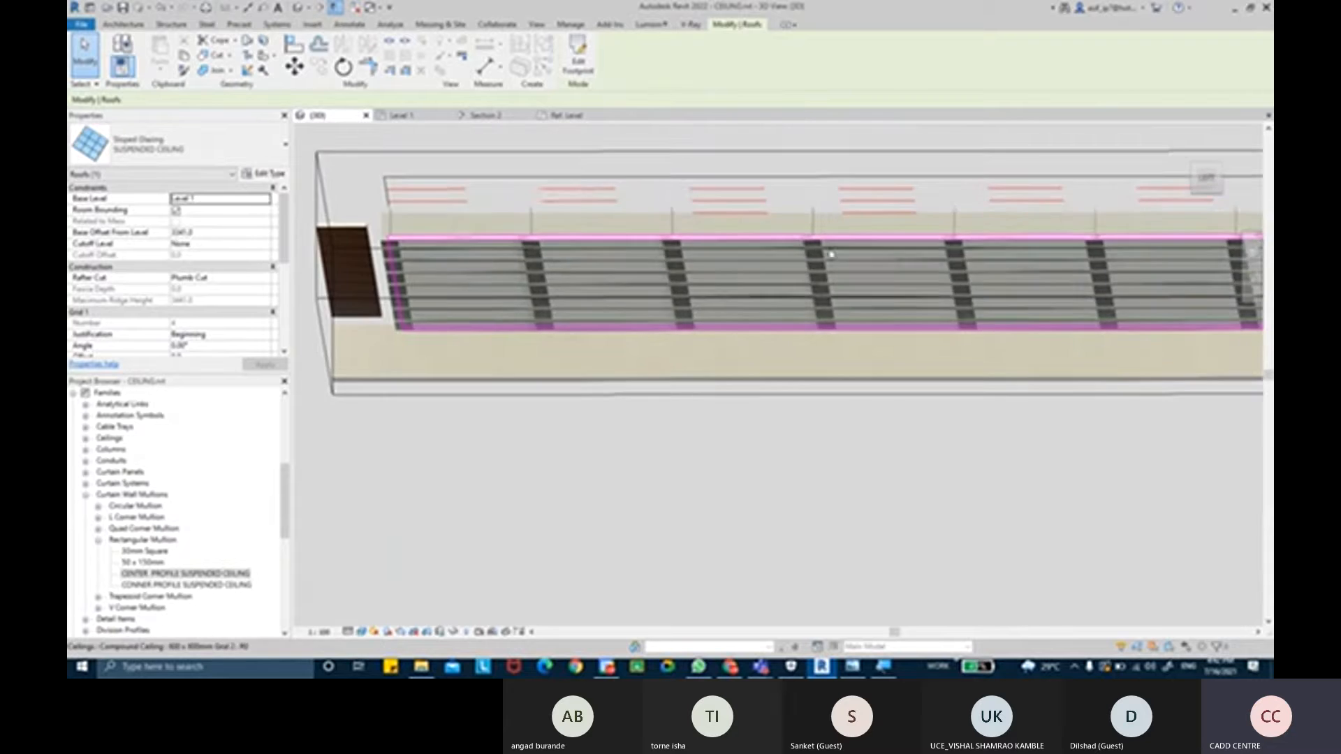
middle_click_drag(699, 259, 434, 260)
middle_click_drag(853, 258, 483, 275, "shift")
scroll(877, 335, "down", 3)
scroll(452, 323, "up", 4)
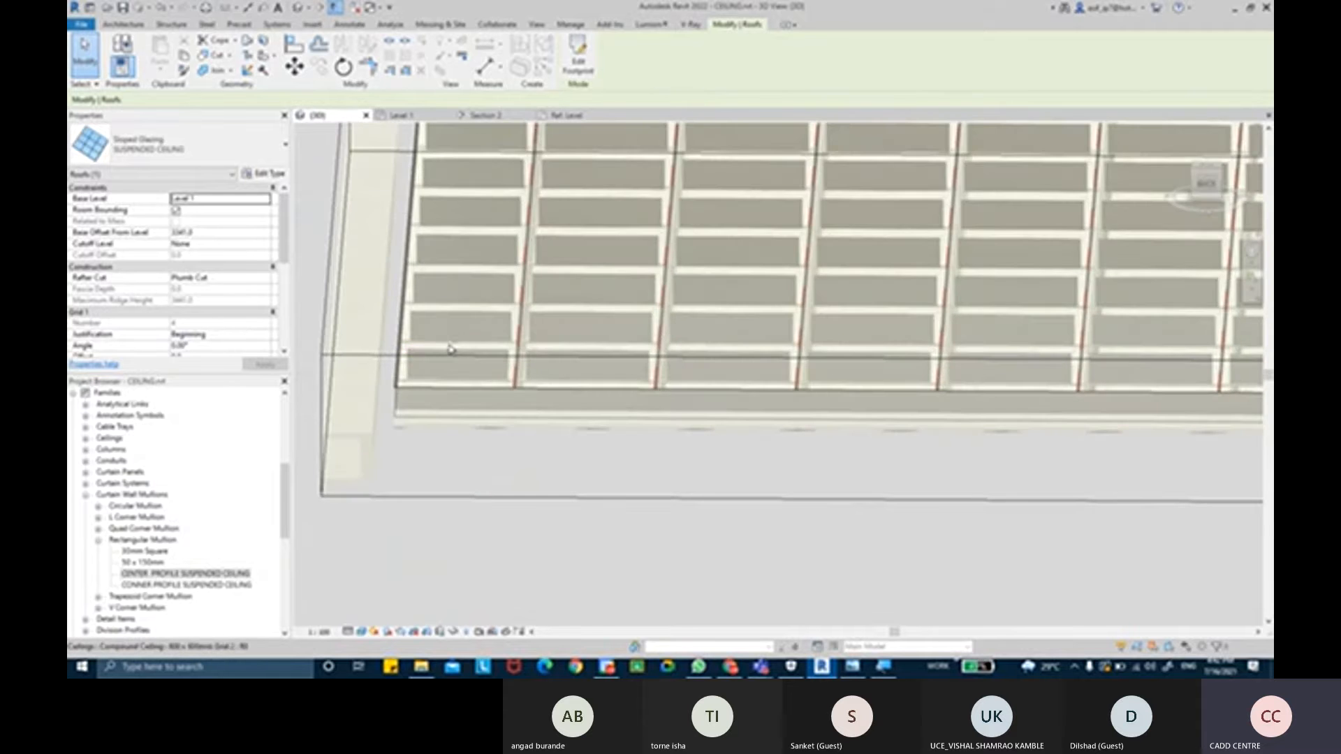
middle_click_drag(451, 350, 442, 427, "shift")
scroll(604, 381, "down", 2)
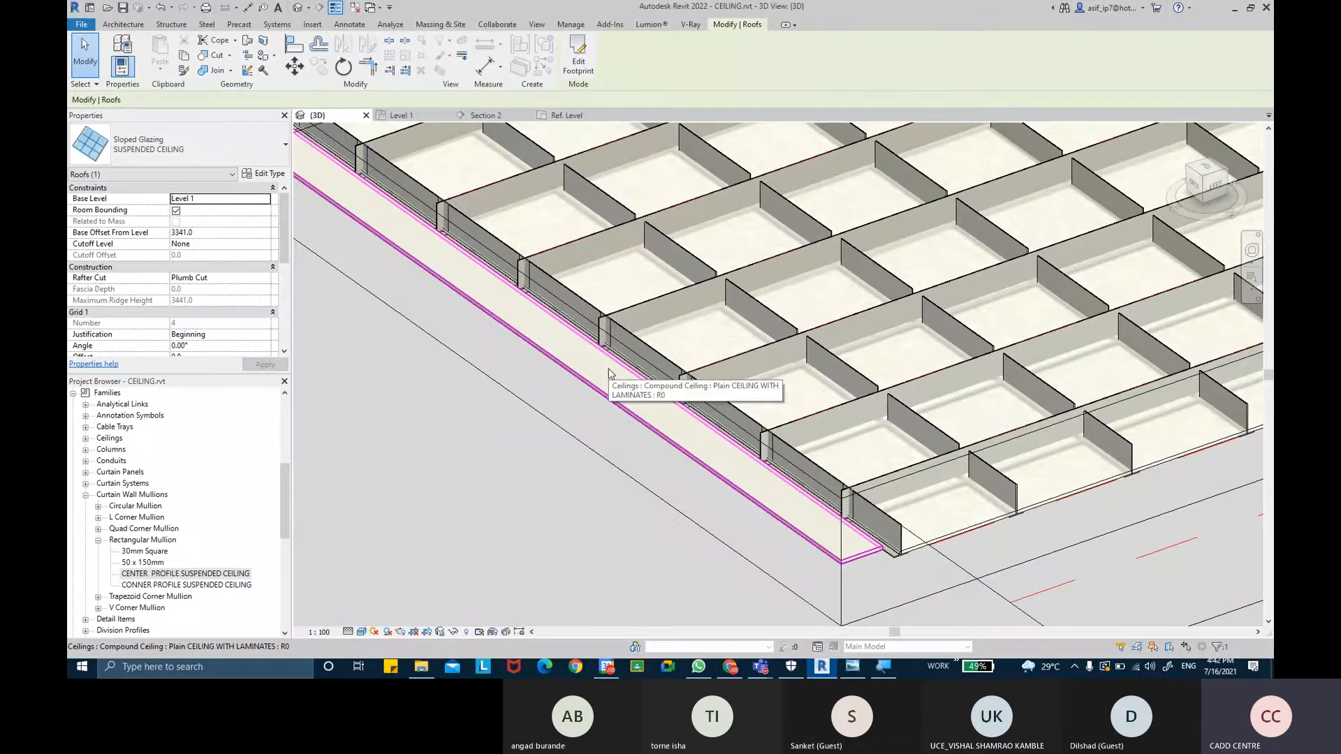
scroll(782, 377, "down", 3)
scroll(788, 377, "down", 3)
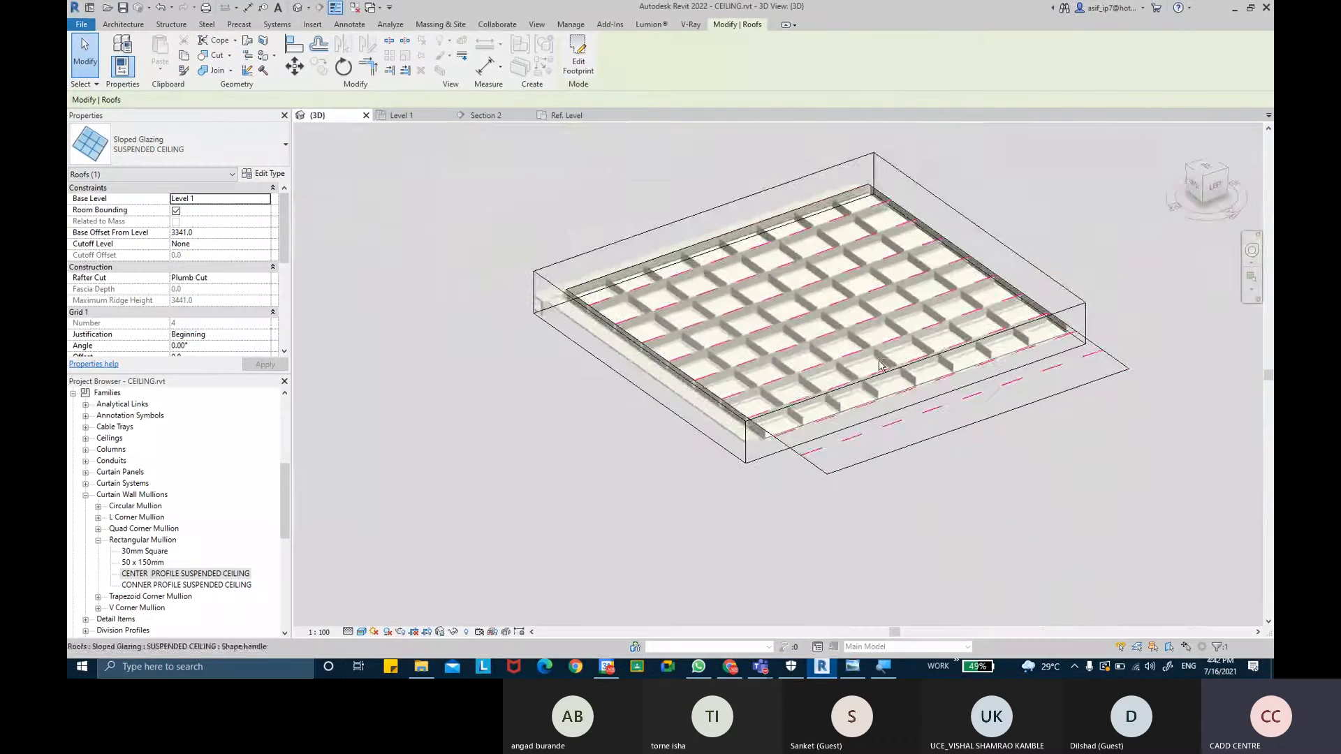
middle_click_drag(787, 377, 1057, 391, "shift")
scroll(995, 356, "up", 5)
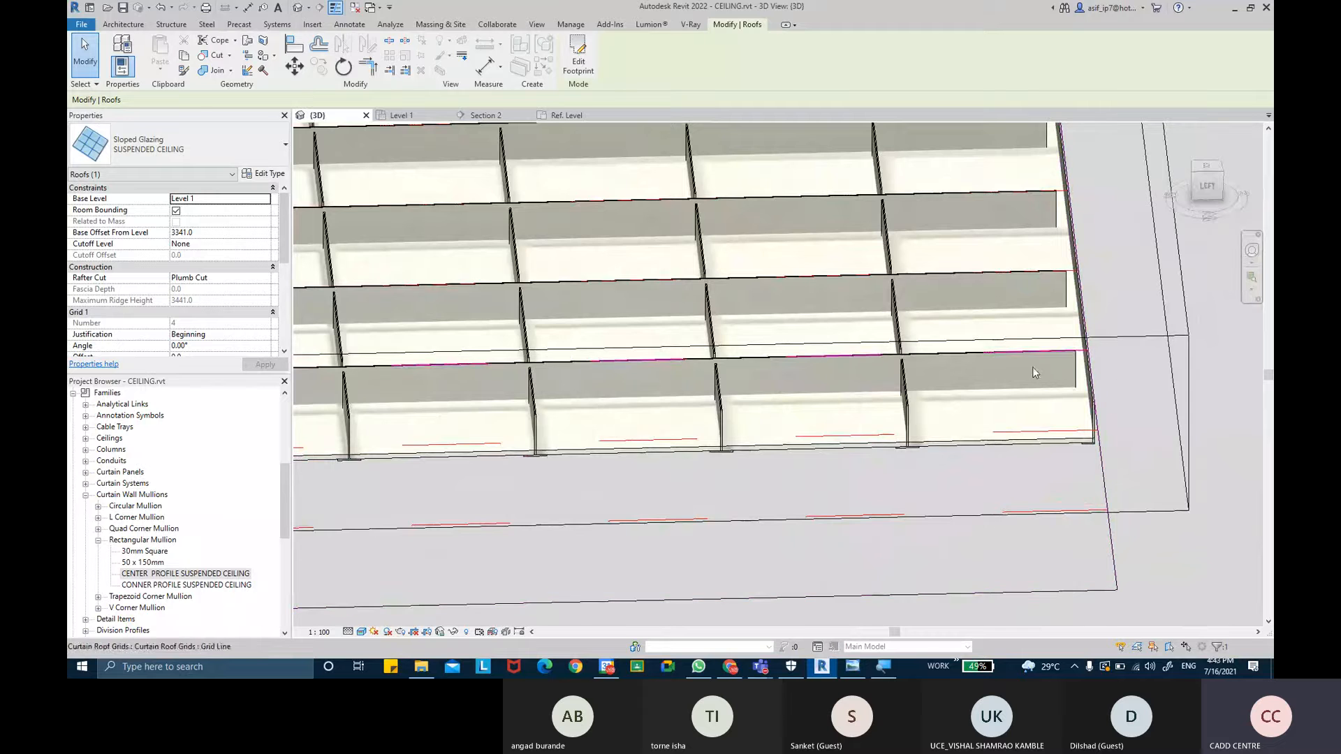
scroll(1048, 367, "down", 5)
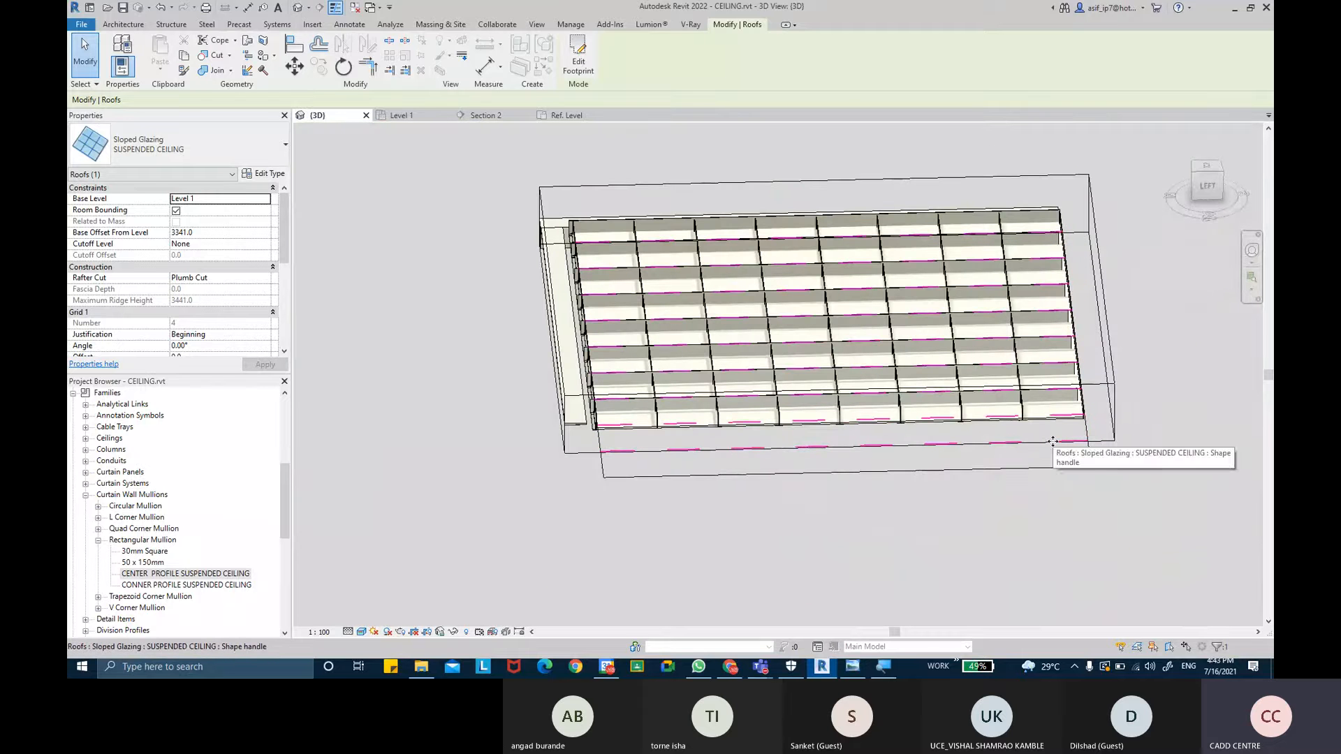
- Set the suspended ceiling's Join Condition to Border and Grid 1 Continuous and apply it
left_click(264, 173)
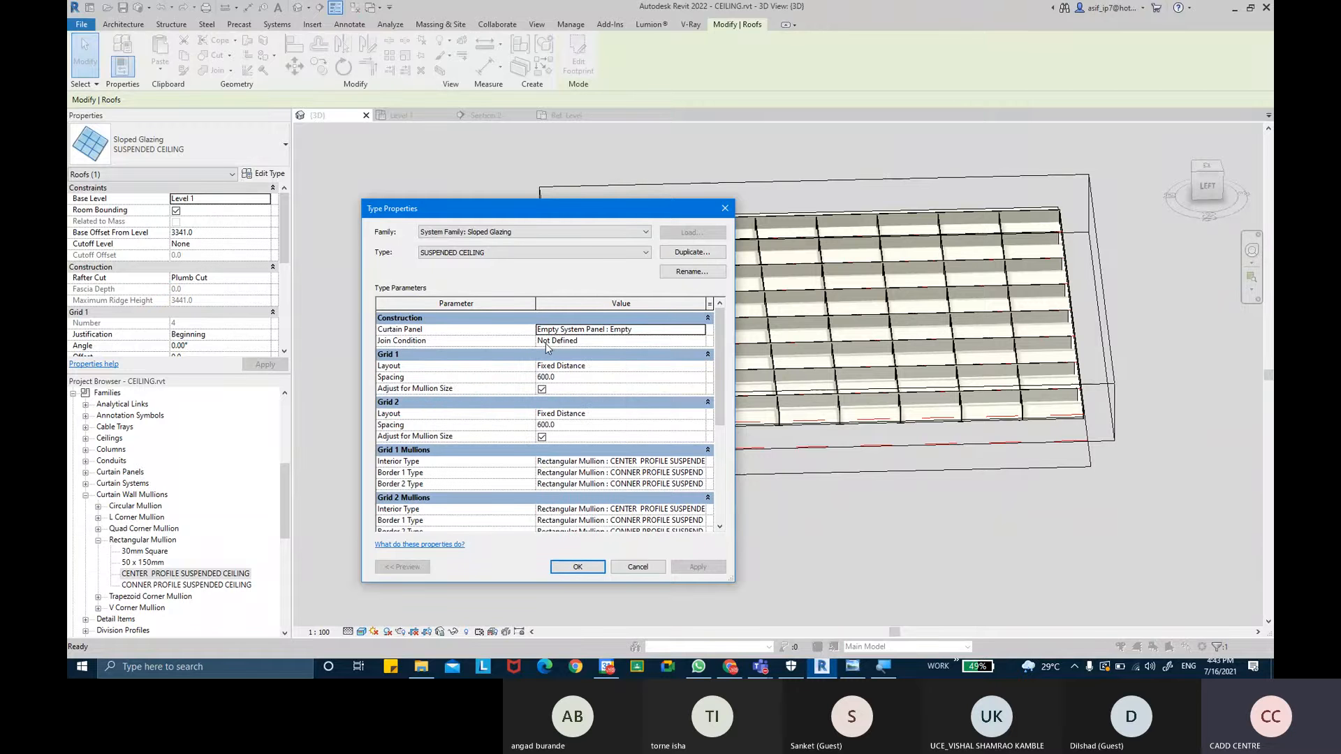
left_click(699, 342)
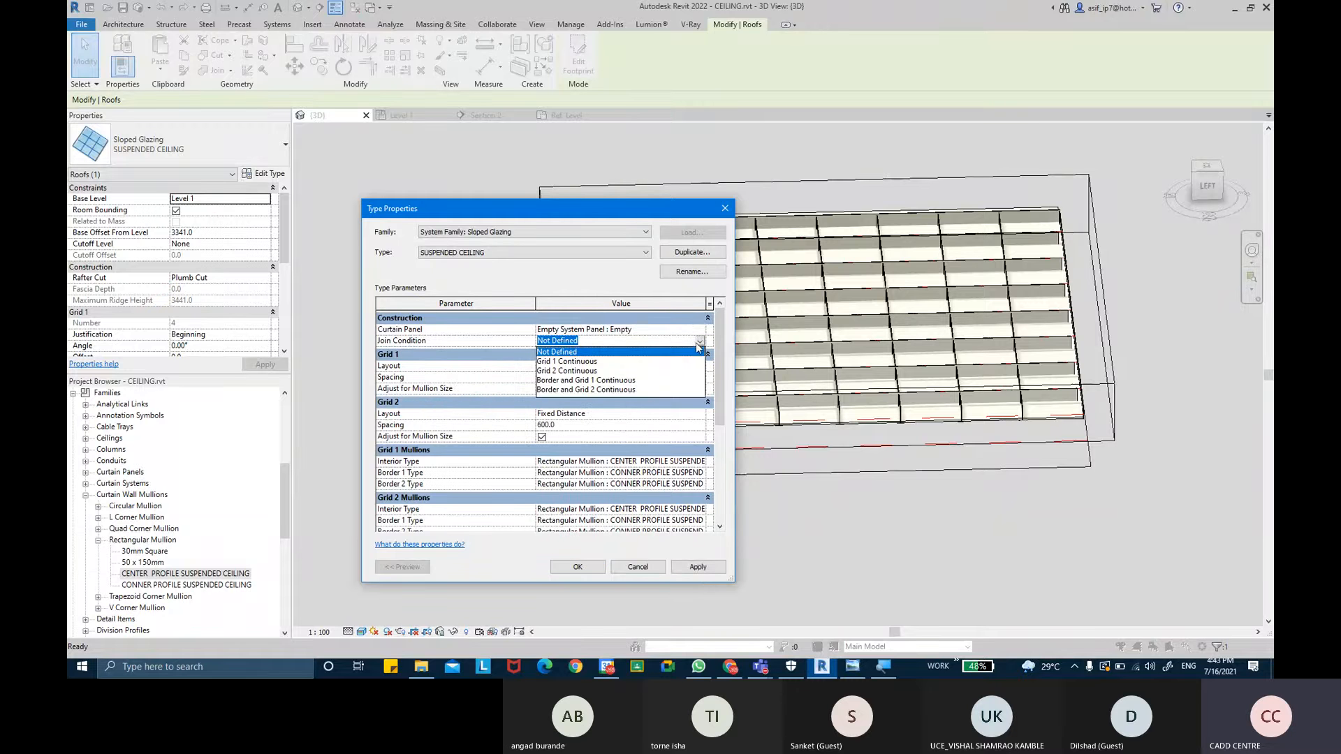
left_click(593, 381)
left_click(698, 567)
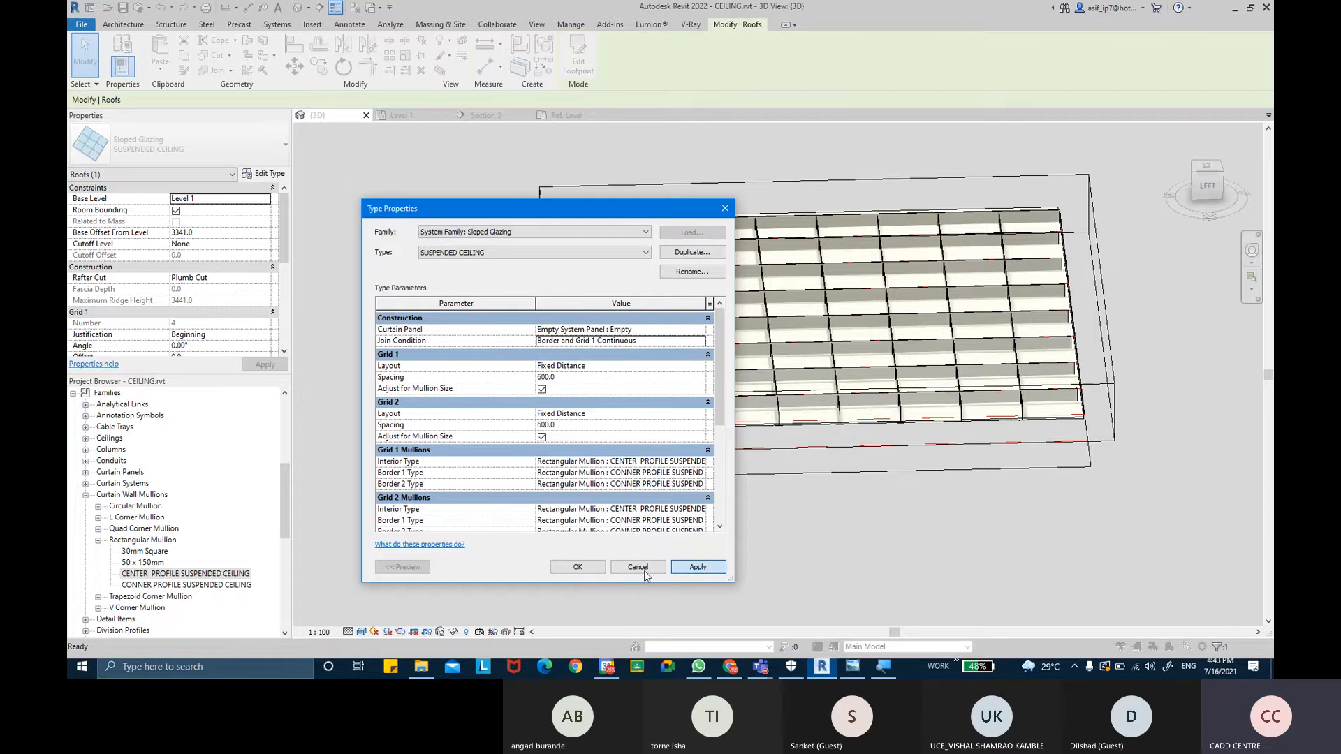
left_click(578, 567)
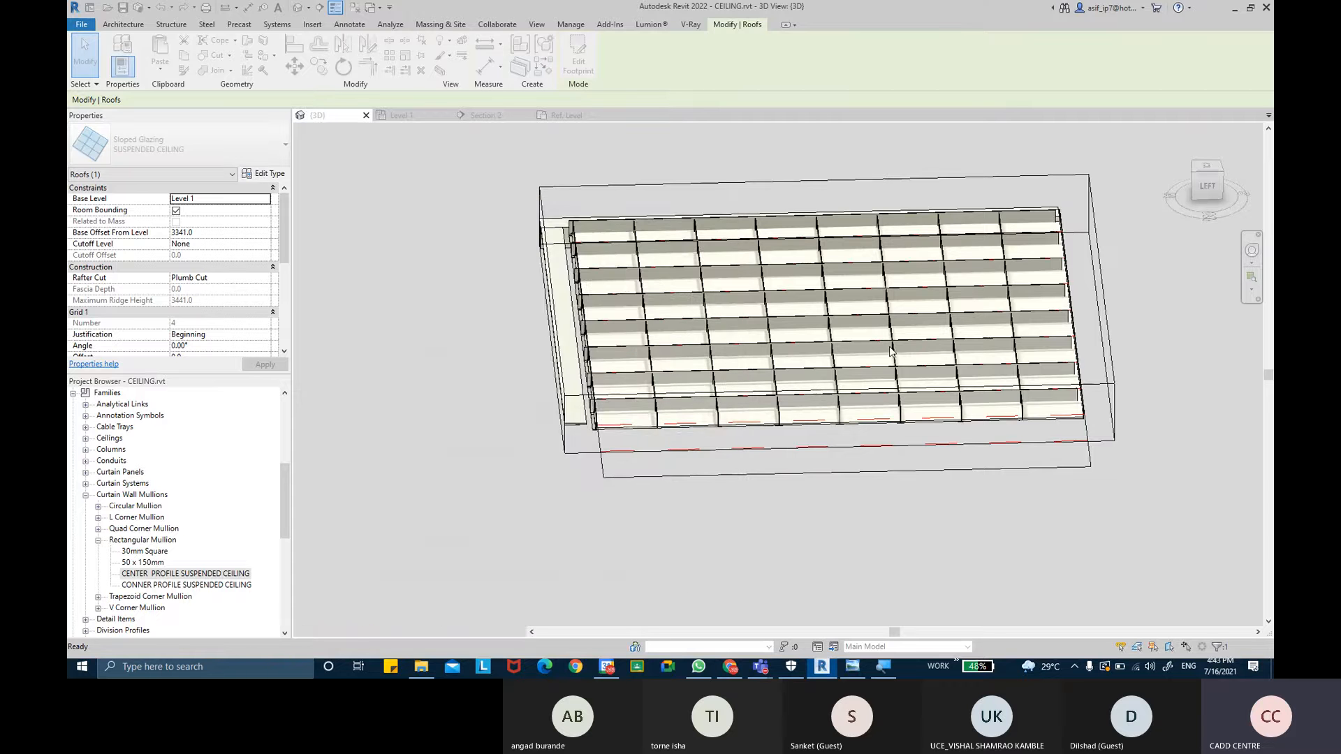
- Examine the mullion joints from above and from the top view
middle_click_drag(851, 368, 695, 391, "shift")
scroll(694, 391, "up", 5)
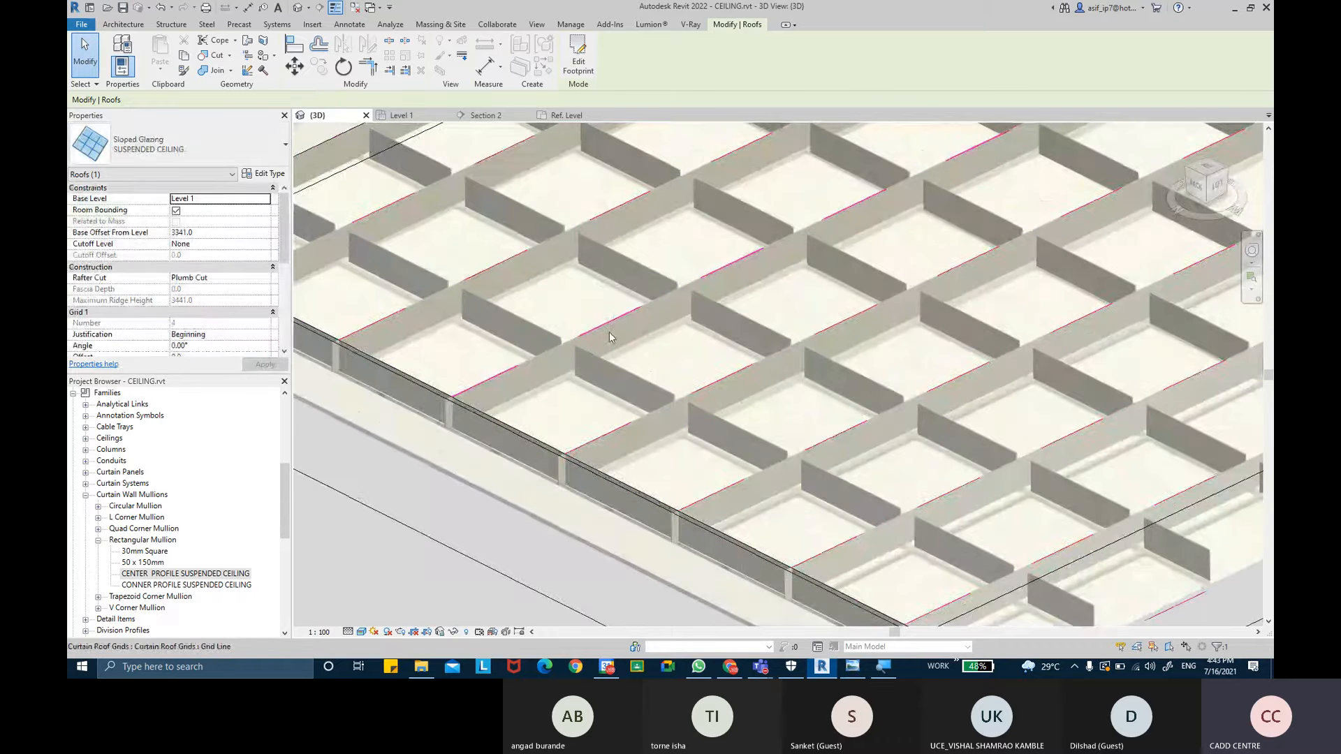
scroll(639, 326, "down", 4)
middle_click_drag(628, 368, 614, 410, "shift")
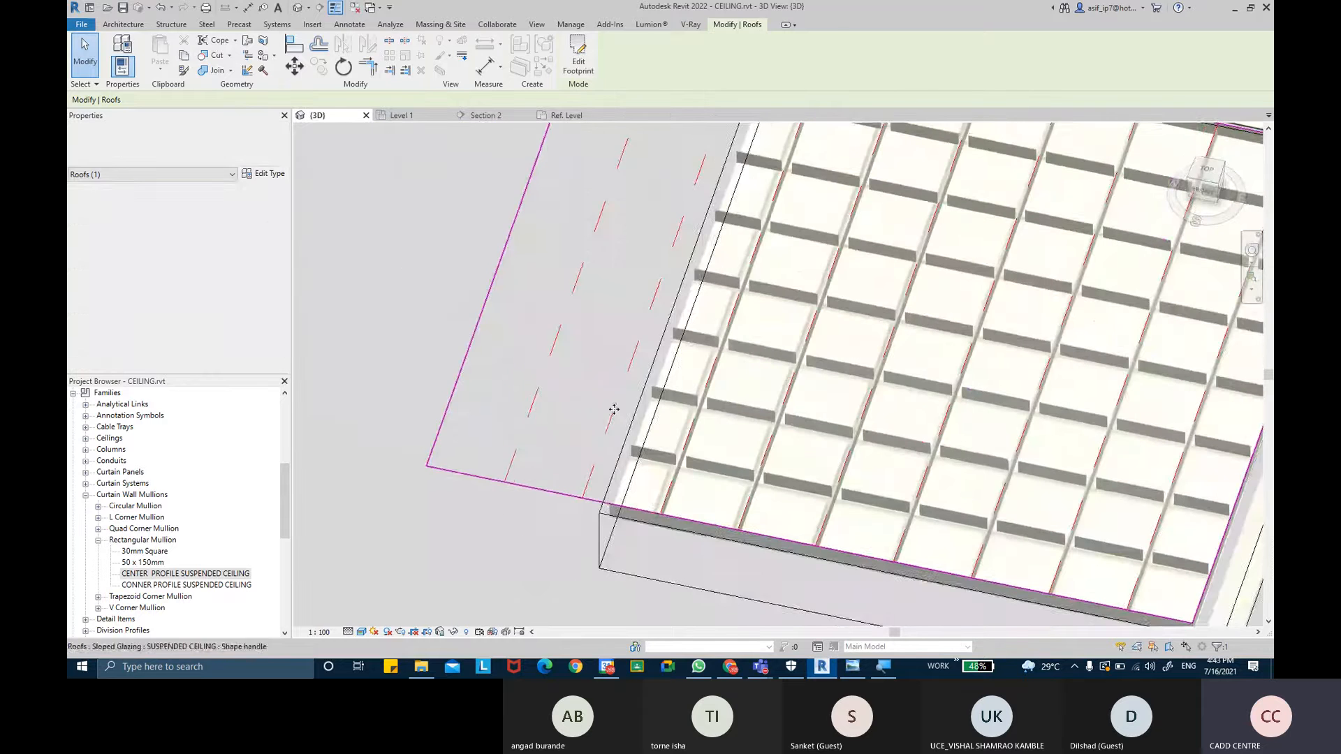
middle_click_drag(851, 342, 922, 326, "shift")
left_click(1207, 175)
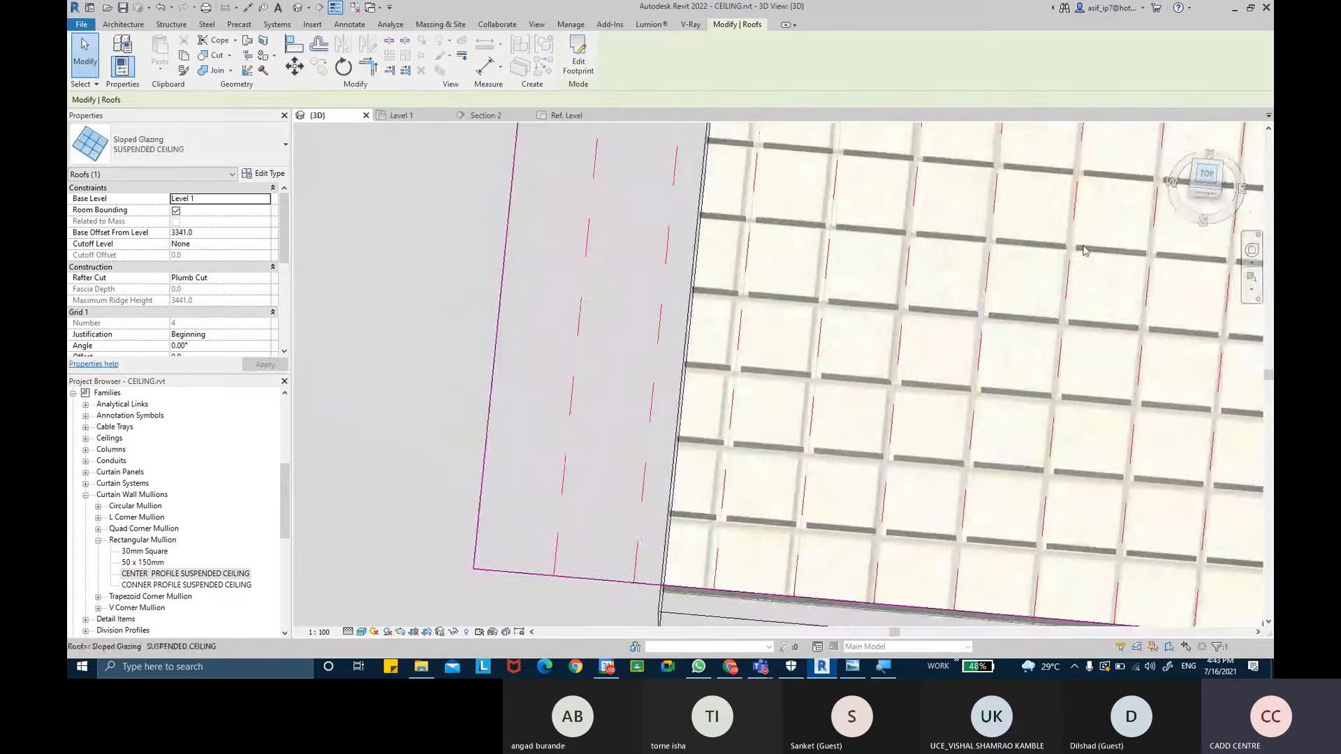
scroll(658, 363, "up", 5)
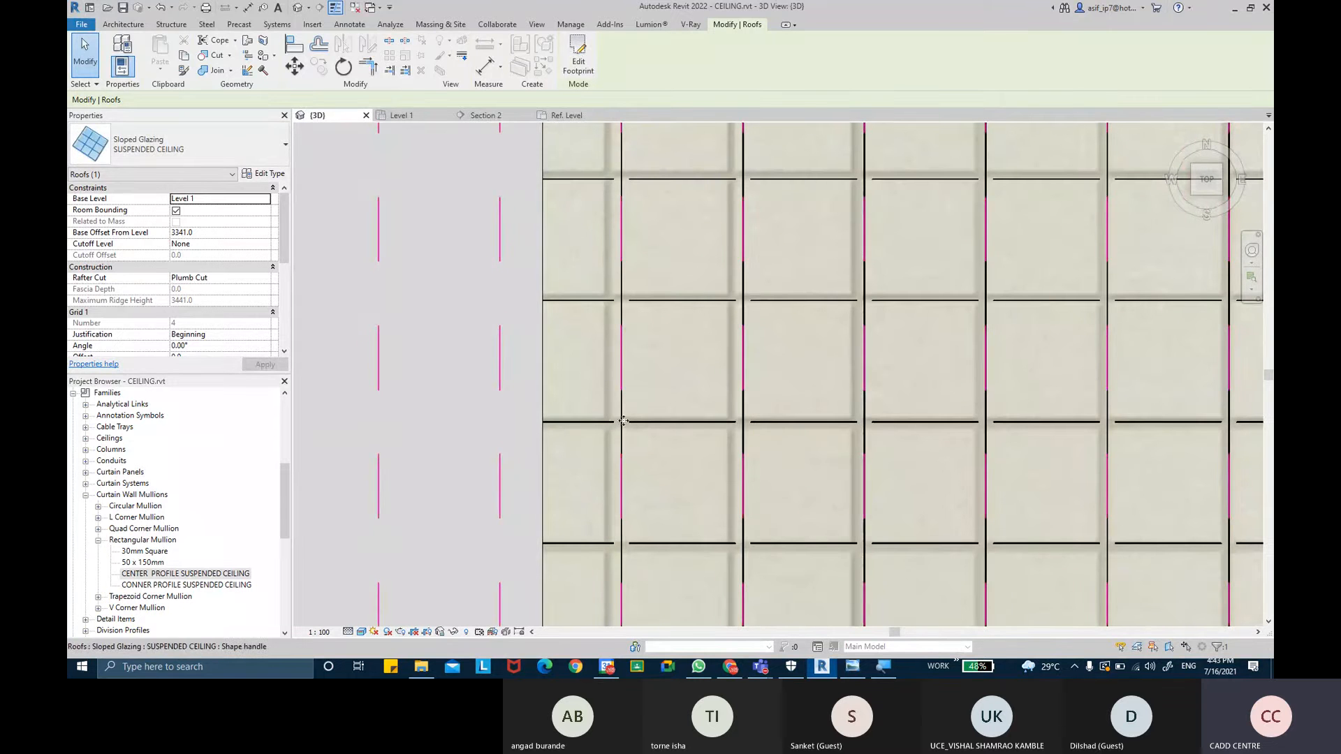
- Set the suspended ceiling type's Join Condition to Border and Grid 2 Continuous and apply it
left_click(266, 175)
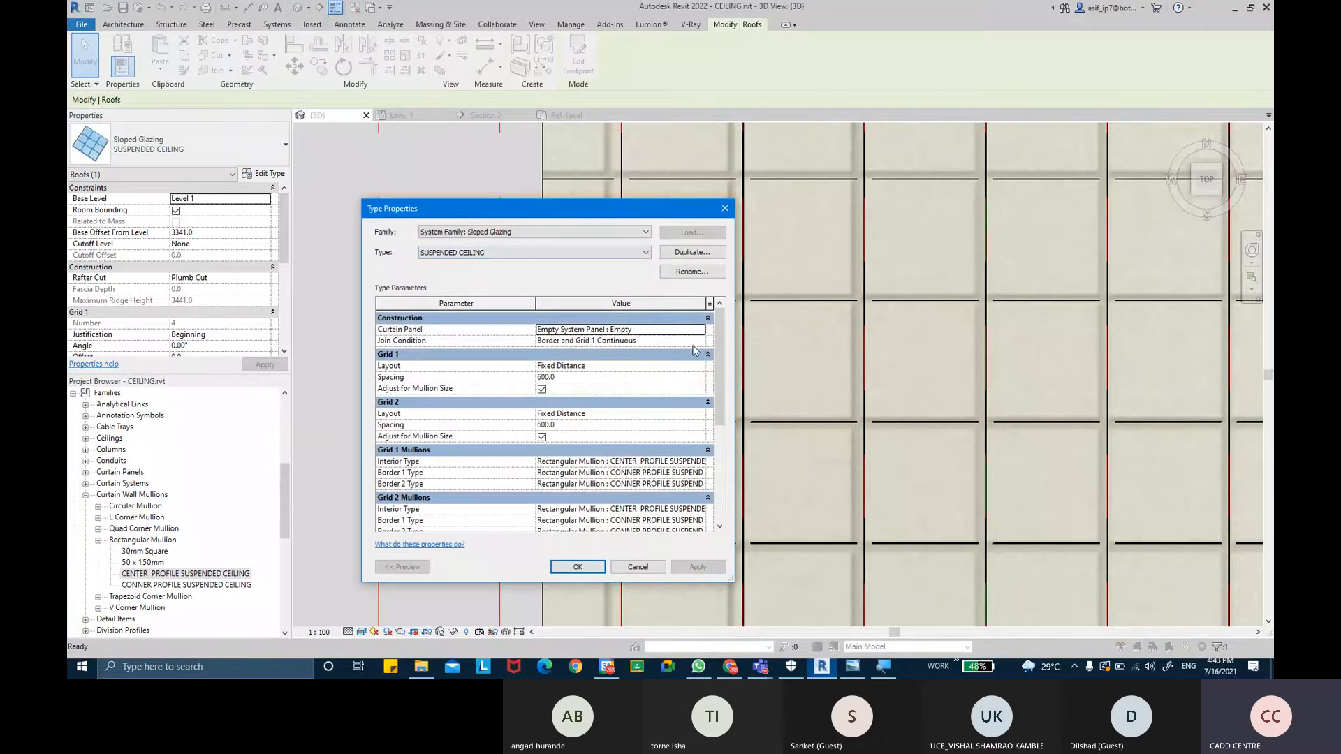
left_click(694, 342)
left_click(615, 390)
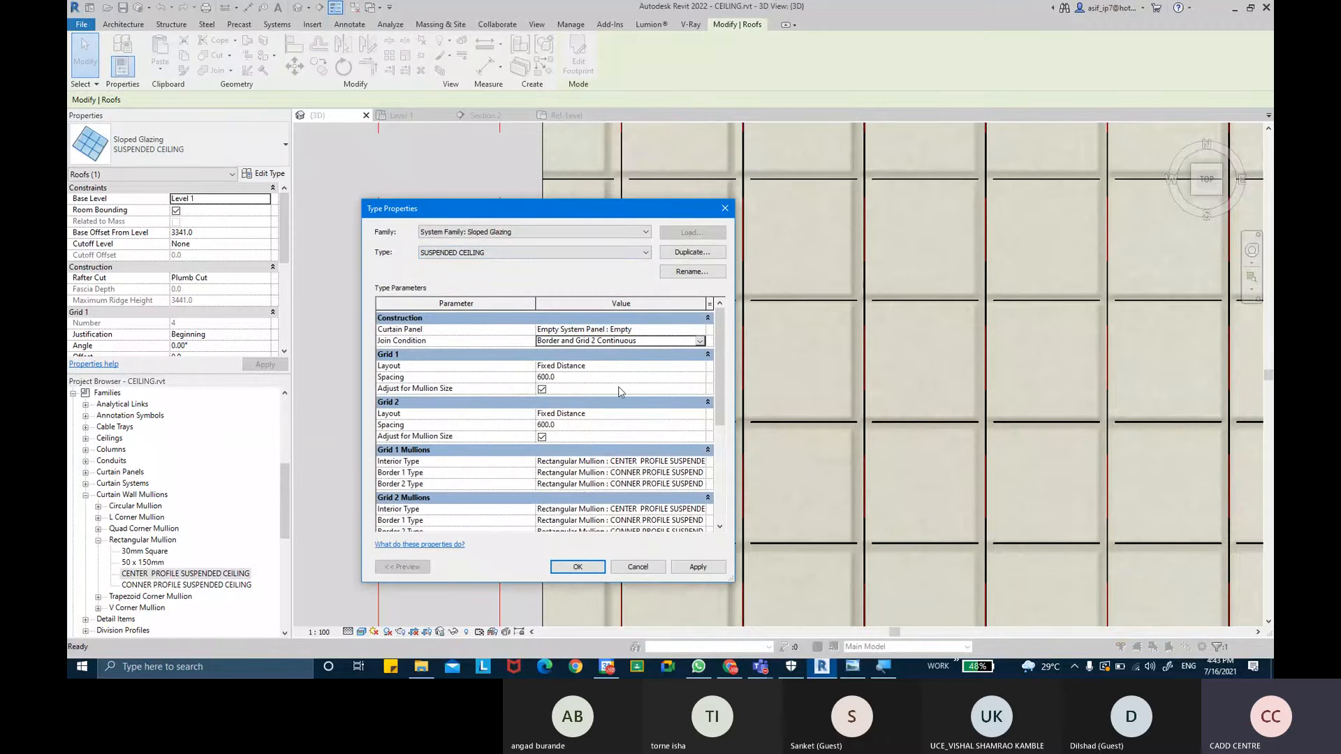
left_click(689, 568)
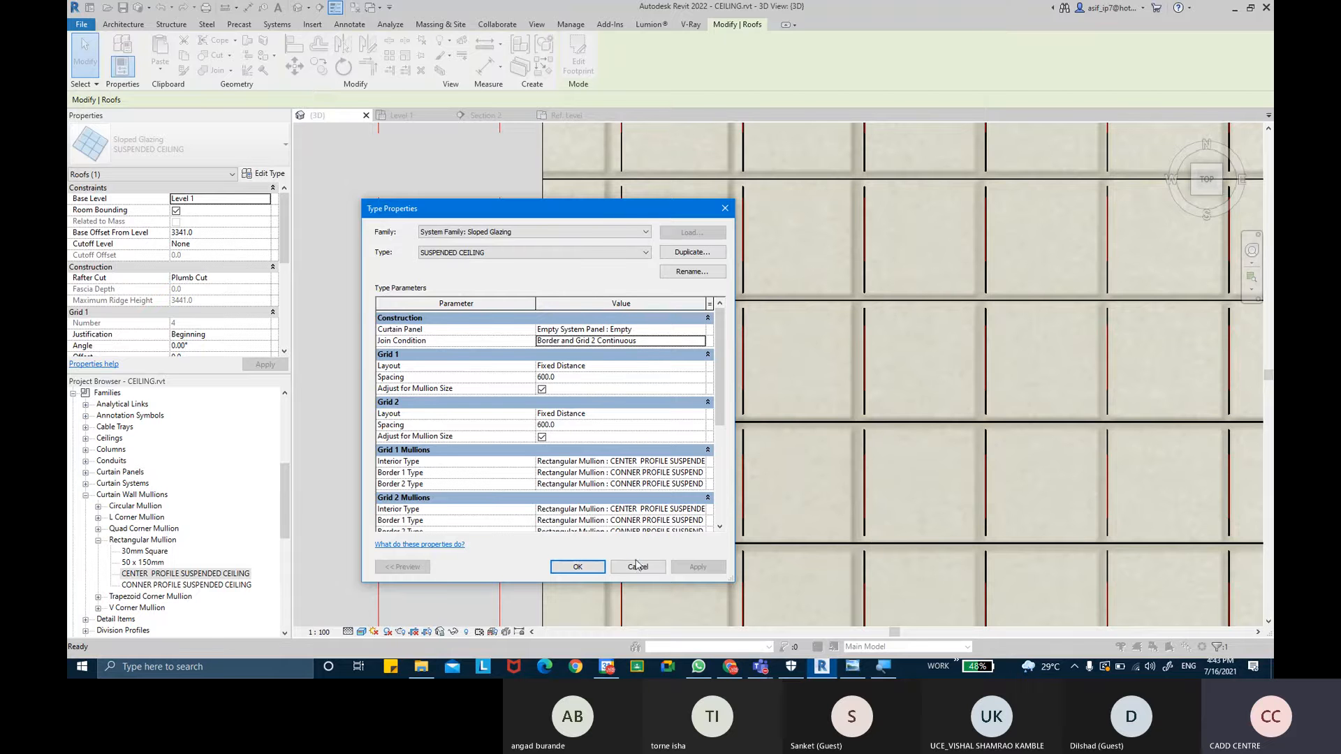
left_click(577, 566)
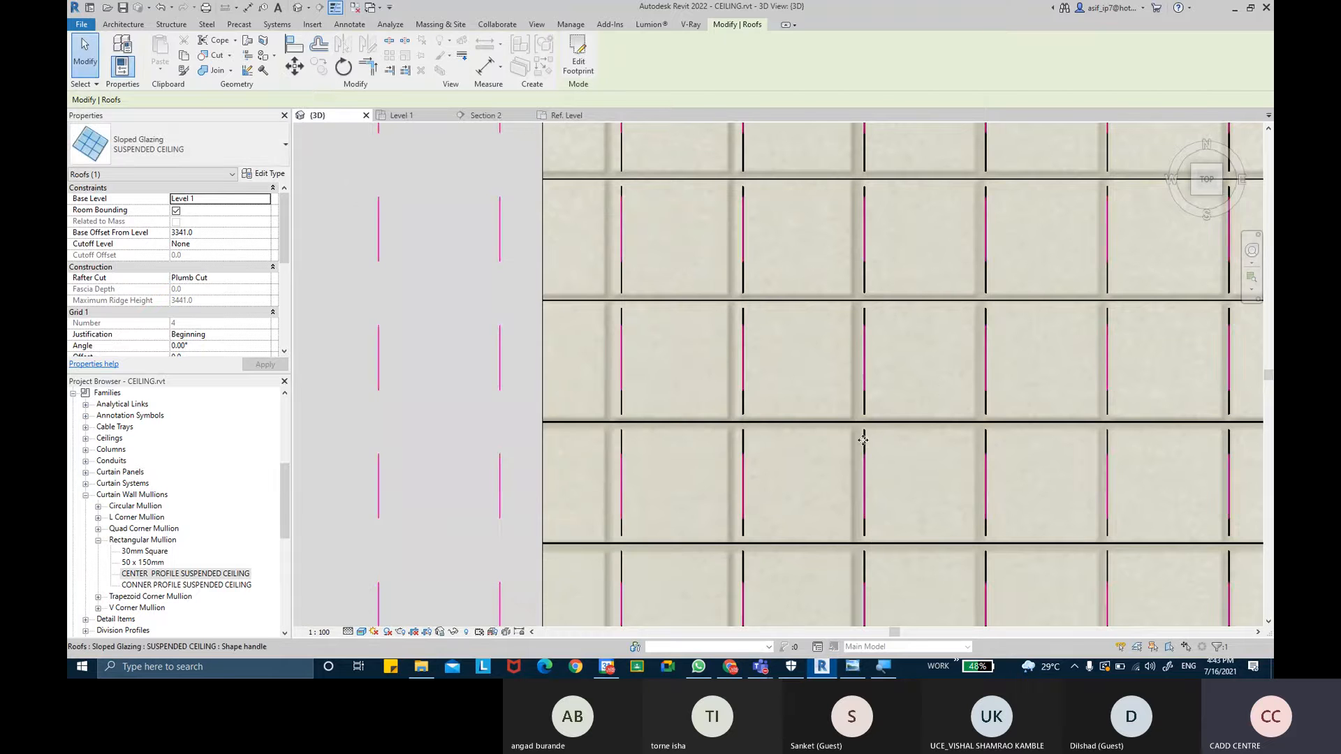
- Turn off Adjust for Mullion Size for both Grid 1 and Grid 2 in the suspended ceiling type
scroll(855, 390, "up", 5)
scroll(861, 409, "up", 2)
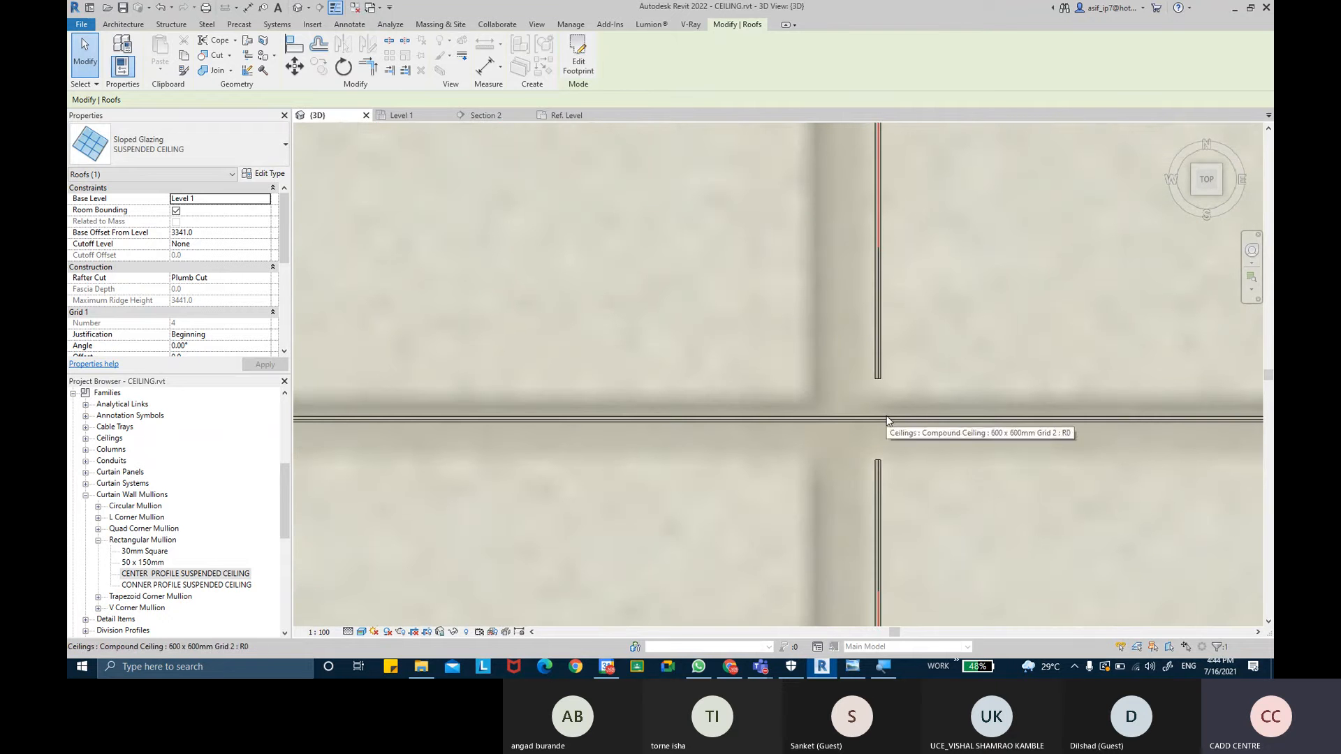
left_click(260, 173)
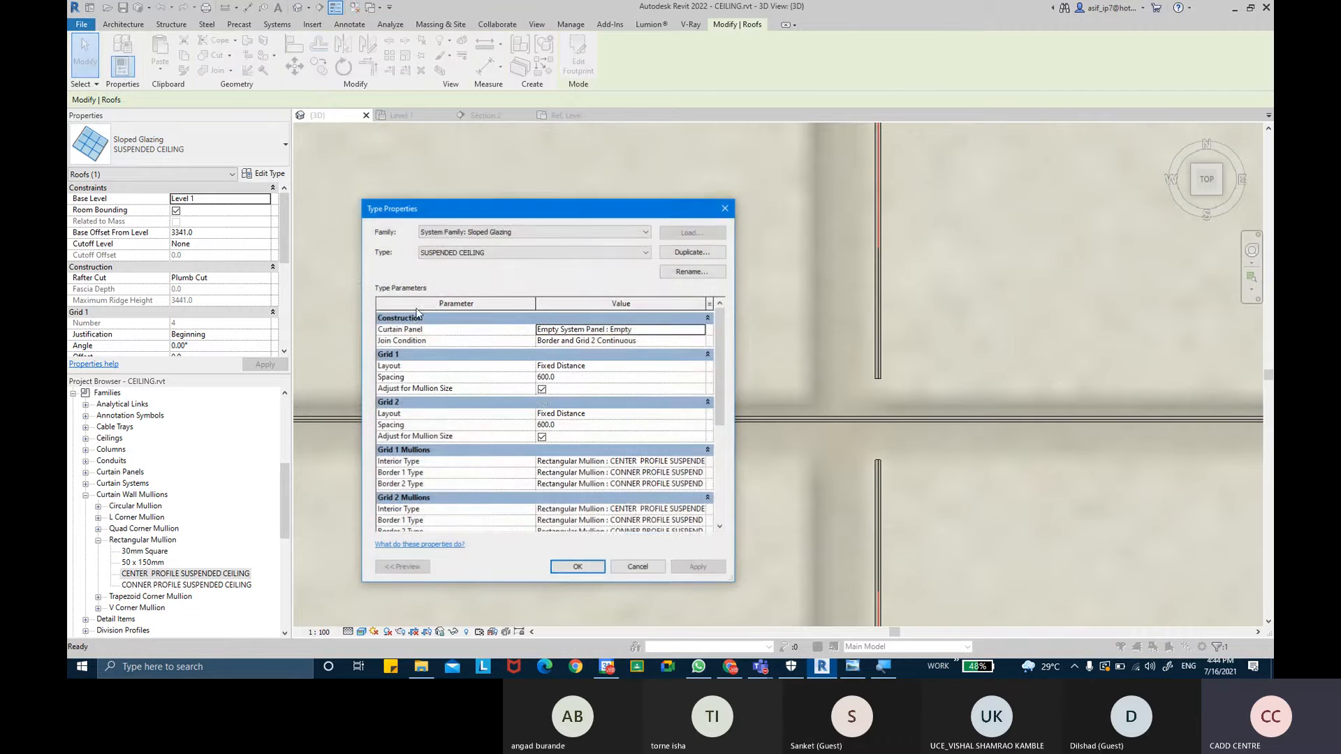
left_click(544, 392)
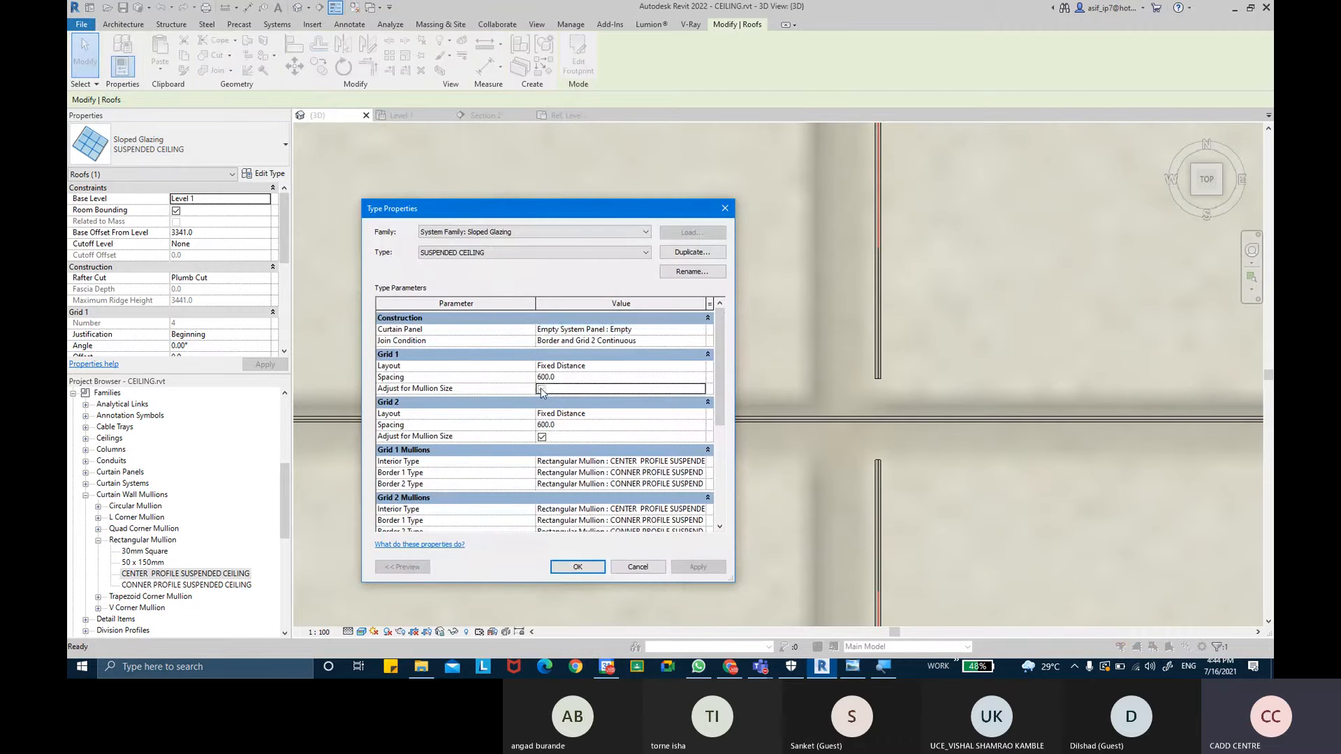
left_click(542, 438)
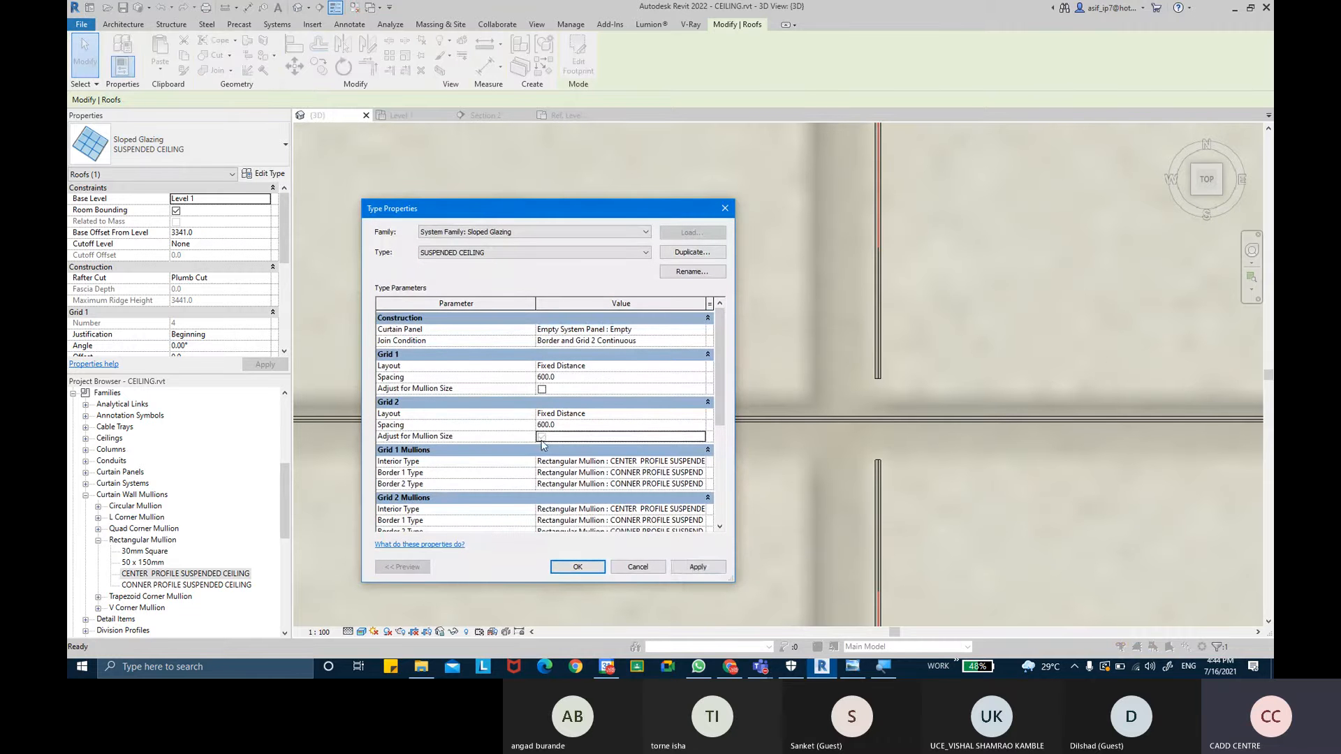
left_click(688, 568)
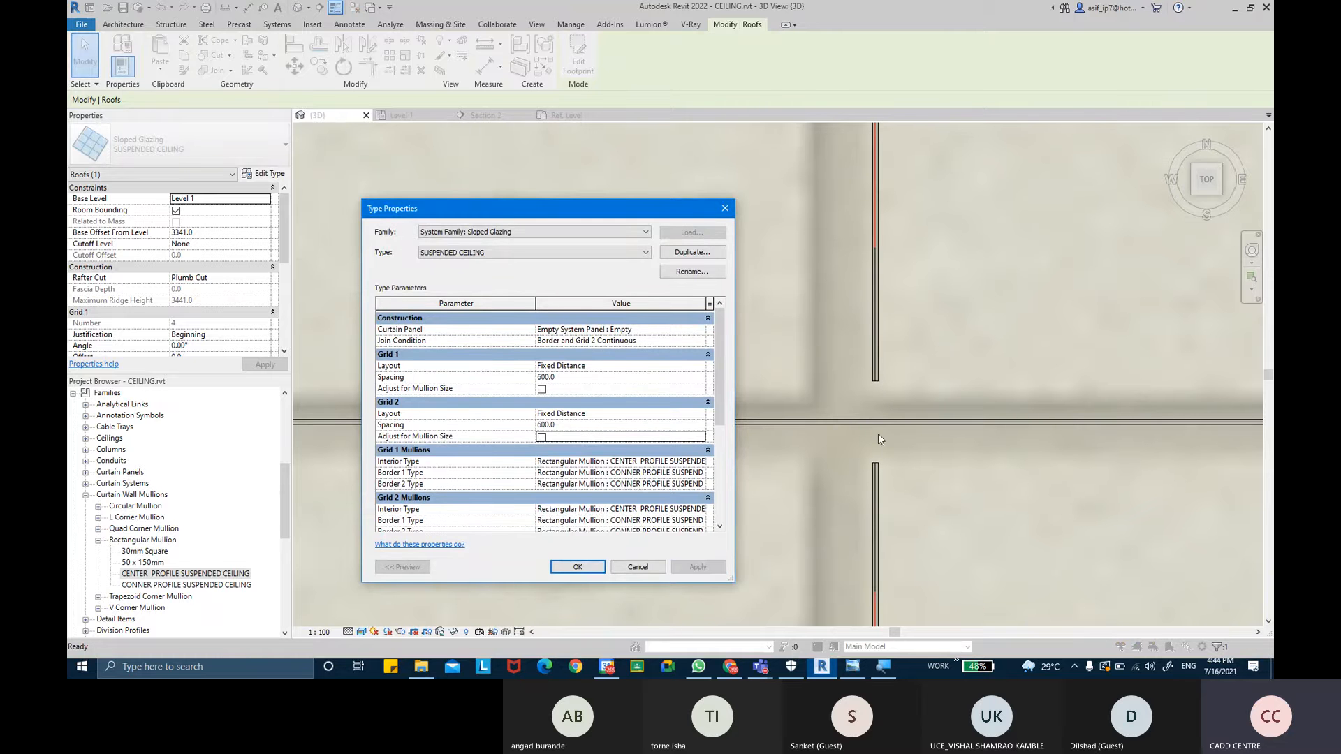
left_click(577, 567)
- Delete a center mullion segment at one of the grid intersections in the 3D view
scroll(621, 377, "down", 4)
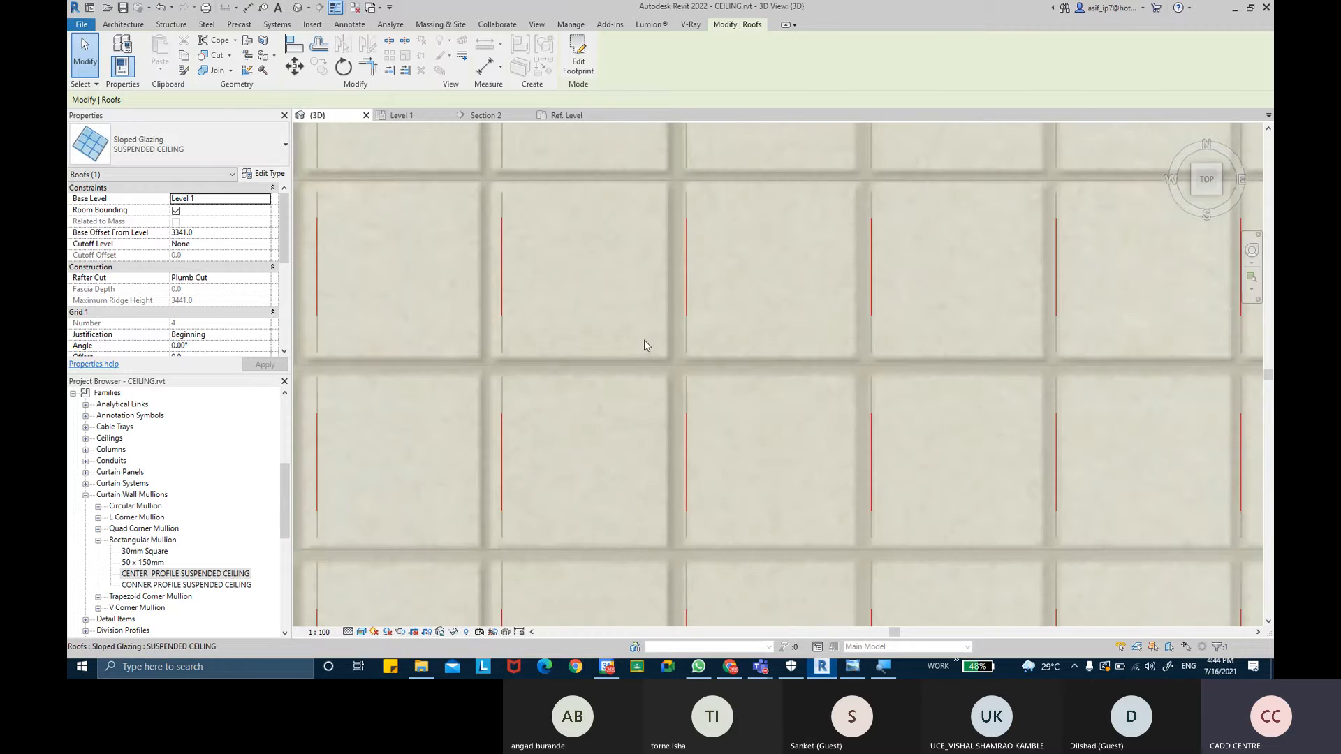
scroll(644, 343, "down", 2)
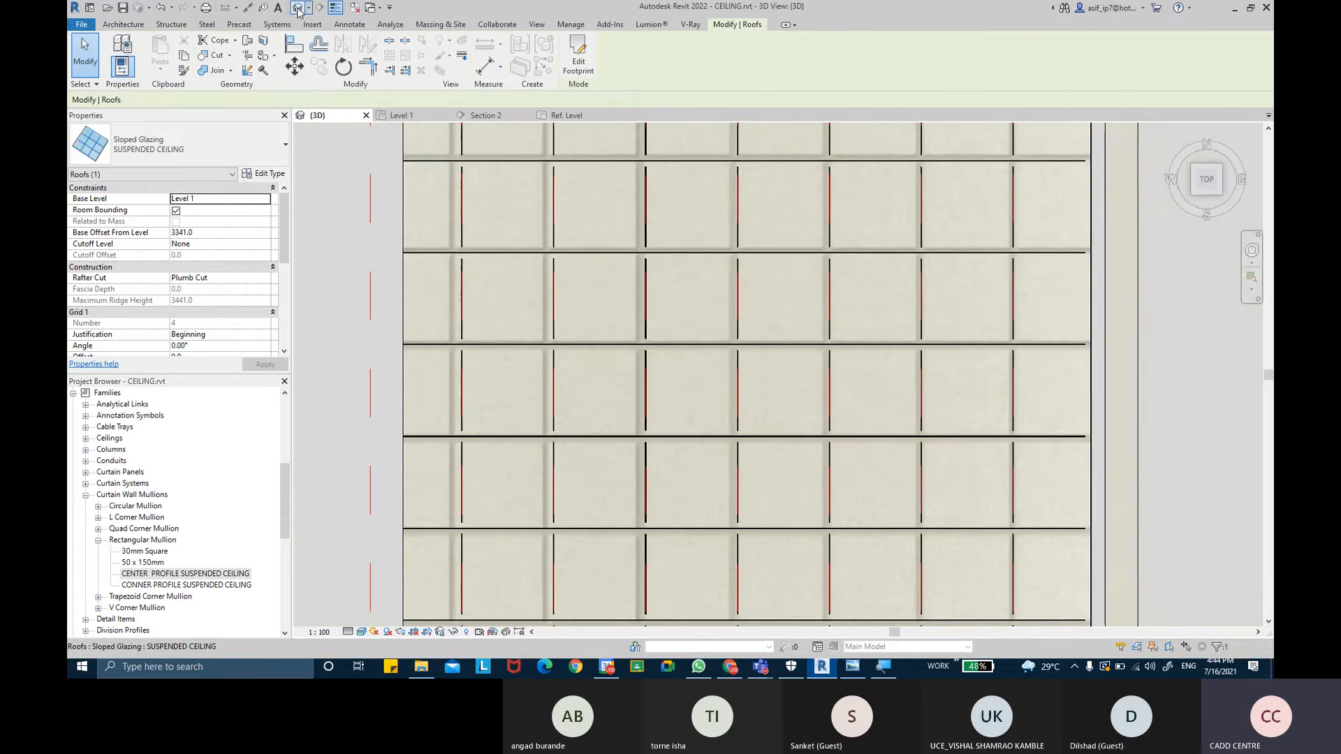
key("Escape")
middle_click_drag(758, 390, 772, 243, "shift")
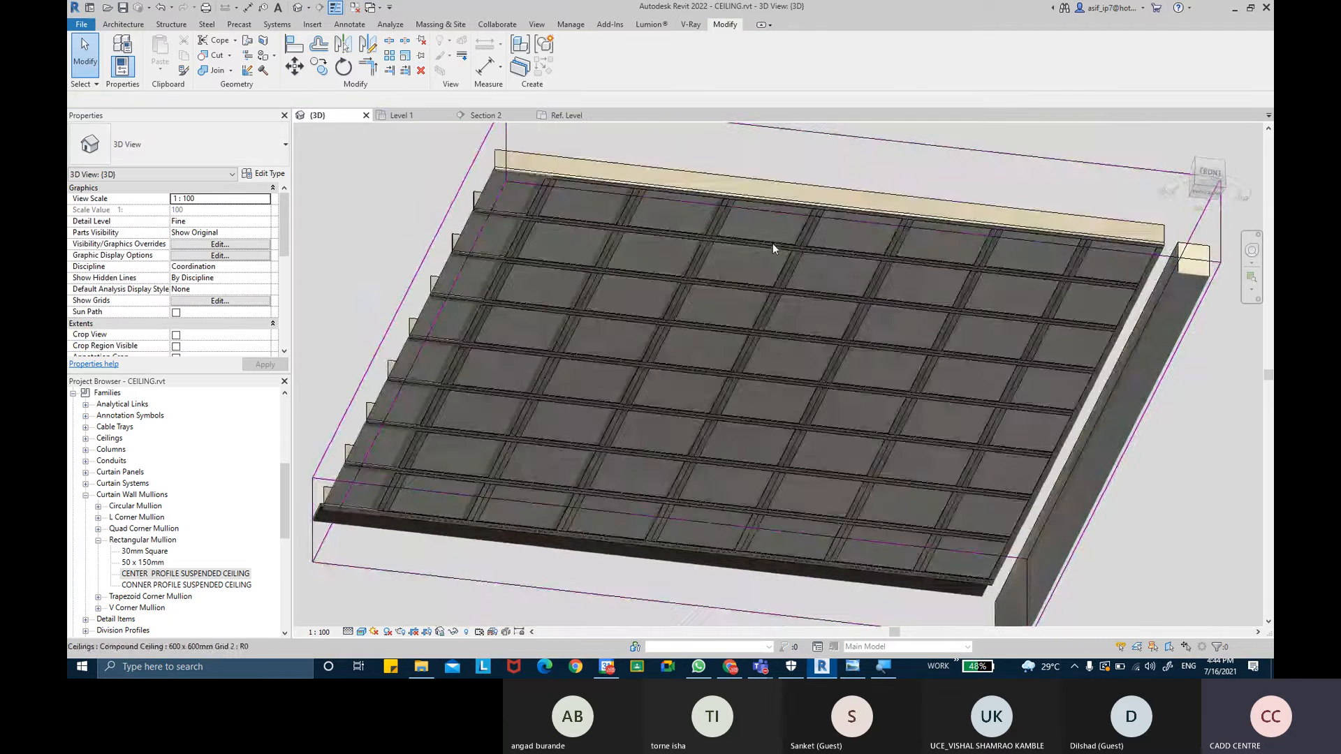
scroll(876, 239, "up", 6)
scroll(933, 269, "up", 5)
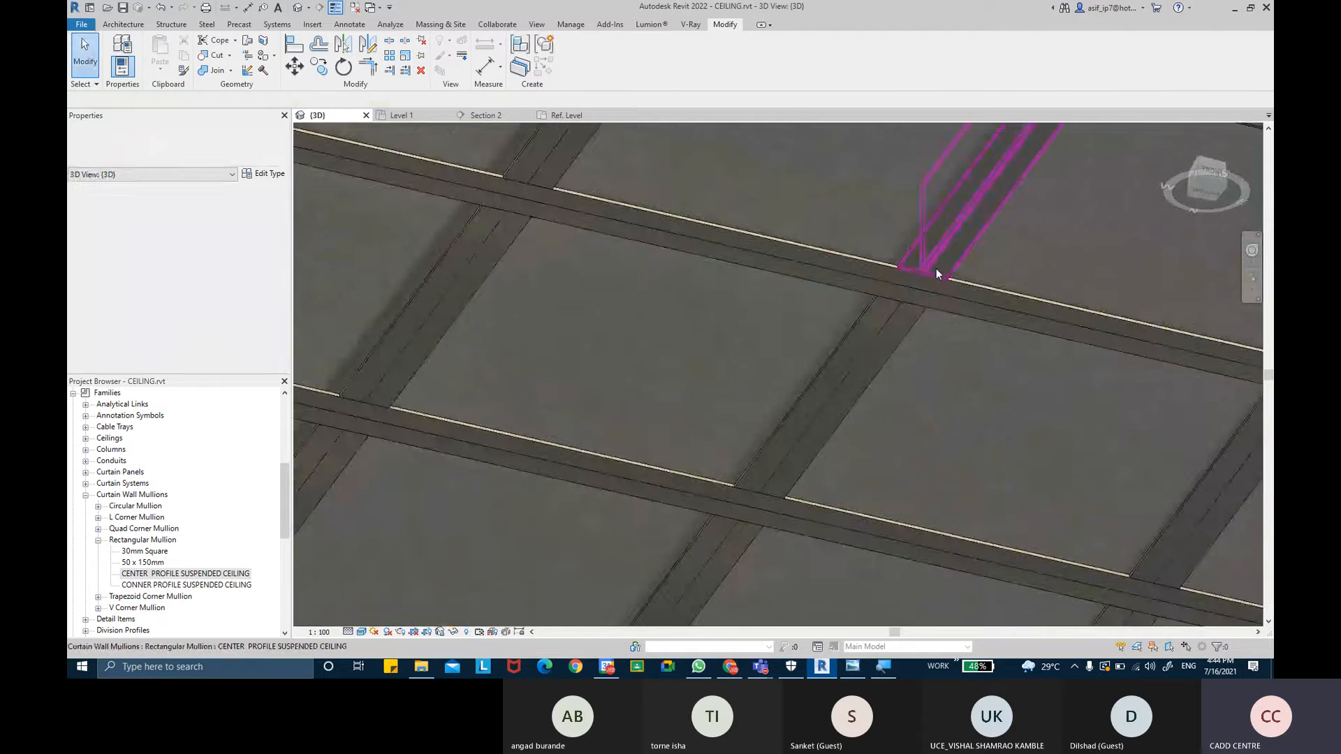
middle_click_drag(932, 269, 894, 308, "shift")
left_click(858, 349)
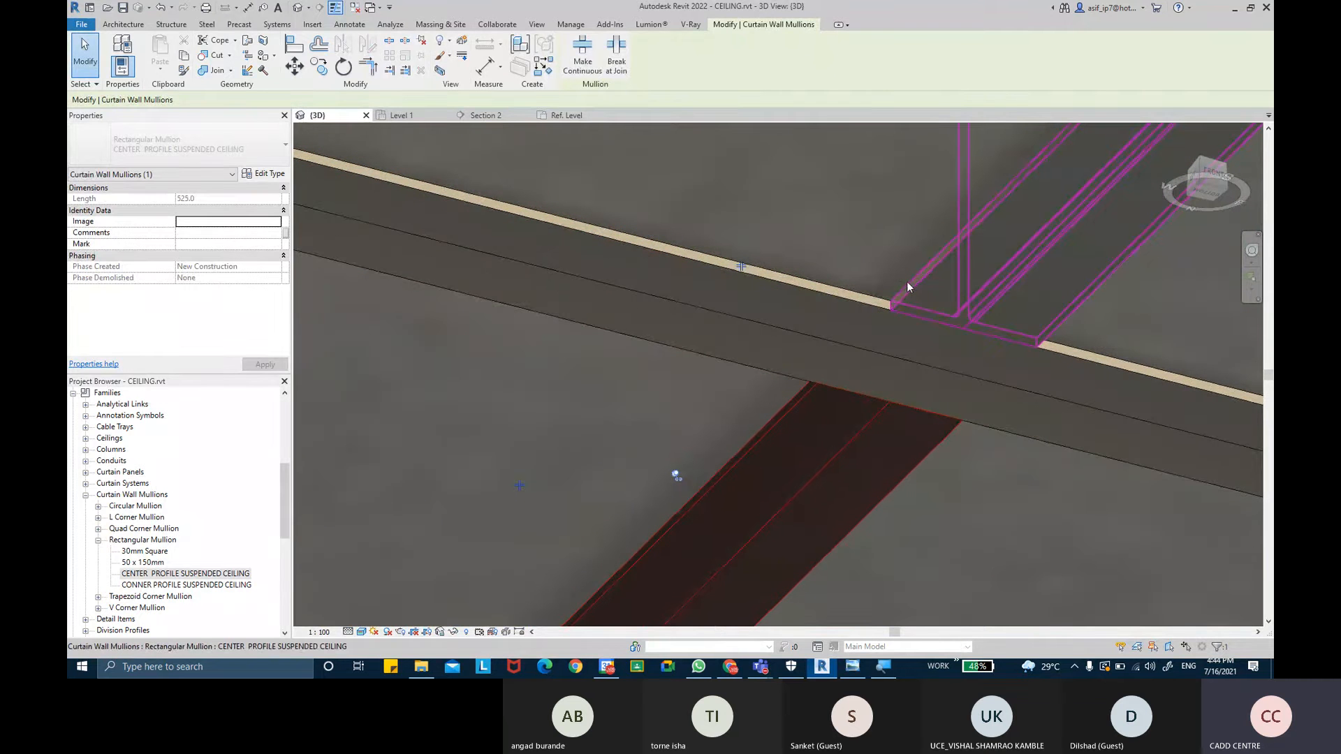
scroll(906, 282, "down", 2)
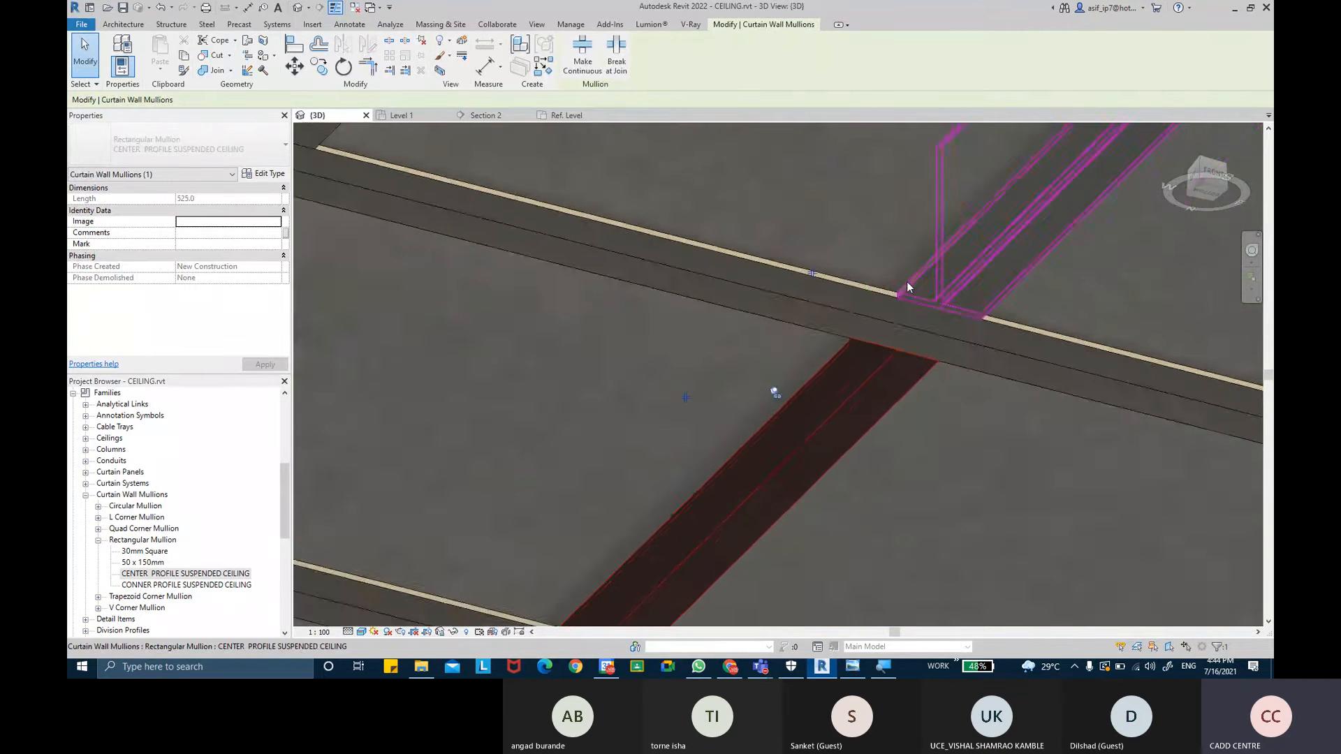
scroll(906, 282, "down", 1)
key("Delete")
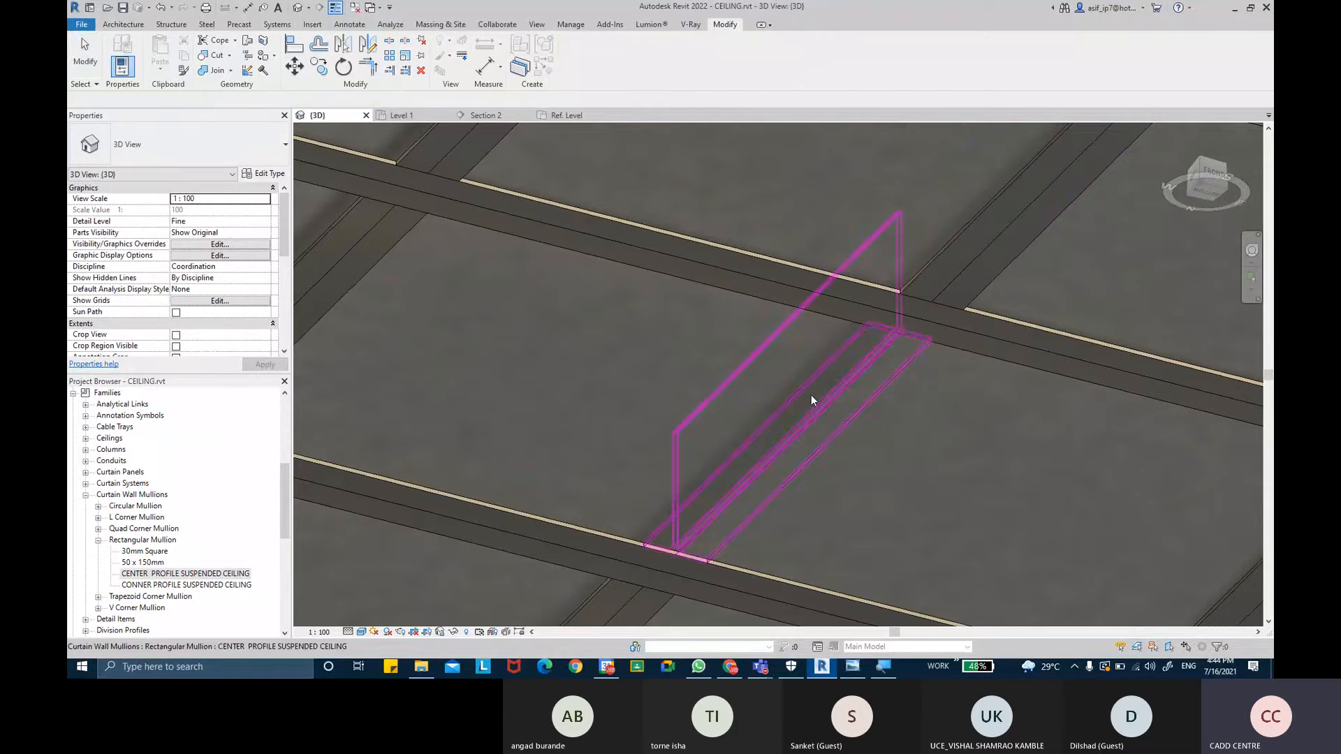
- Examine the mullion grid and its intersections from above and below in the 3D view
middle_click_drag(811, 392, 910, 389, "shift")
scroll(1016, 391, "down", 3)
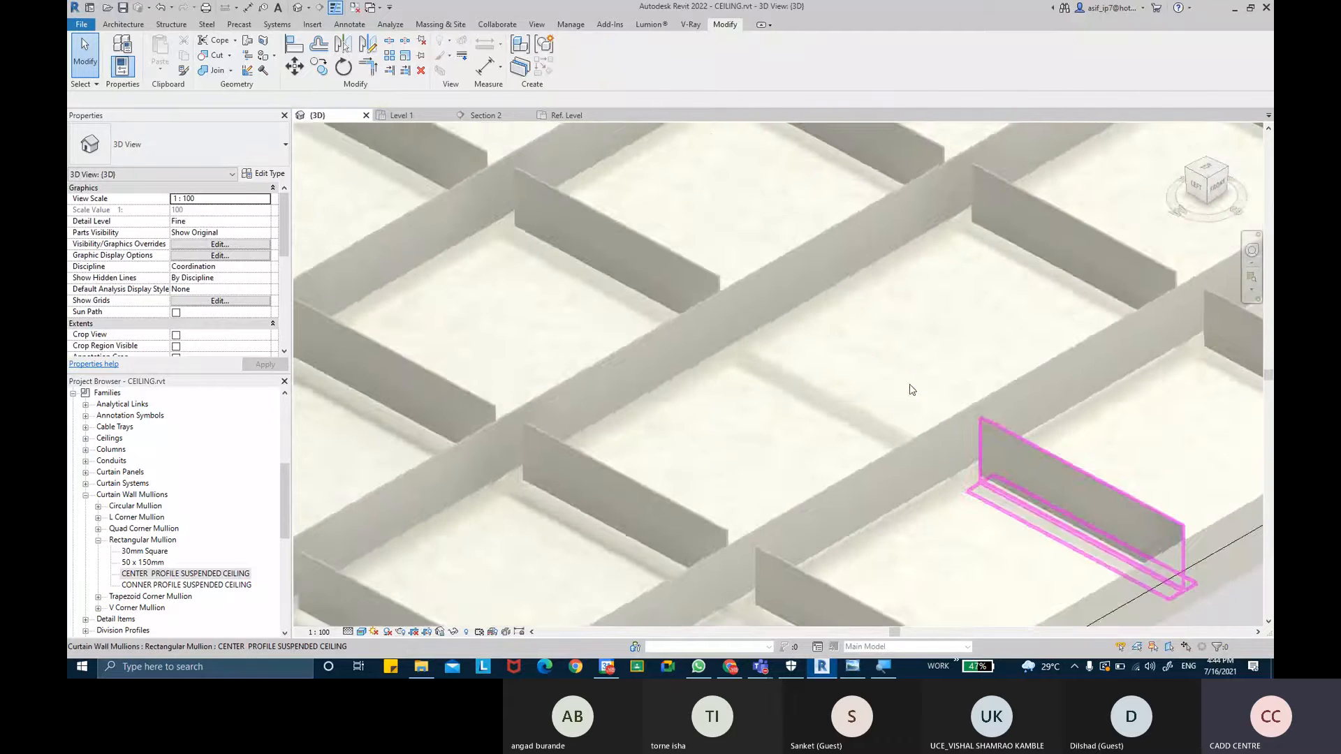
scroll(910, 389, "down", 7)
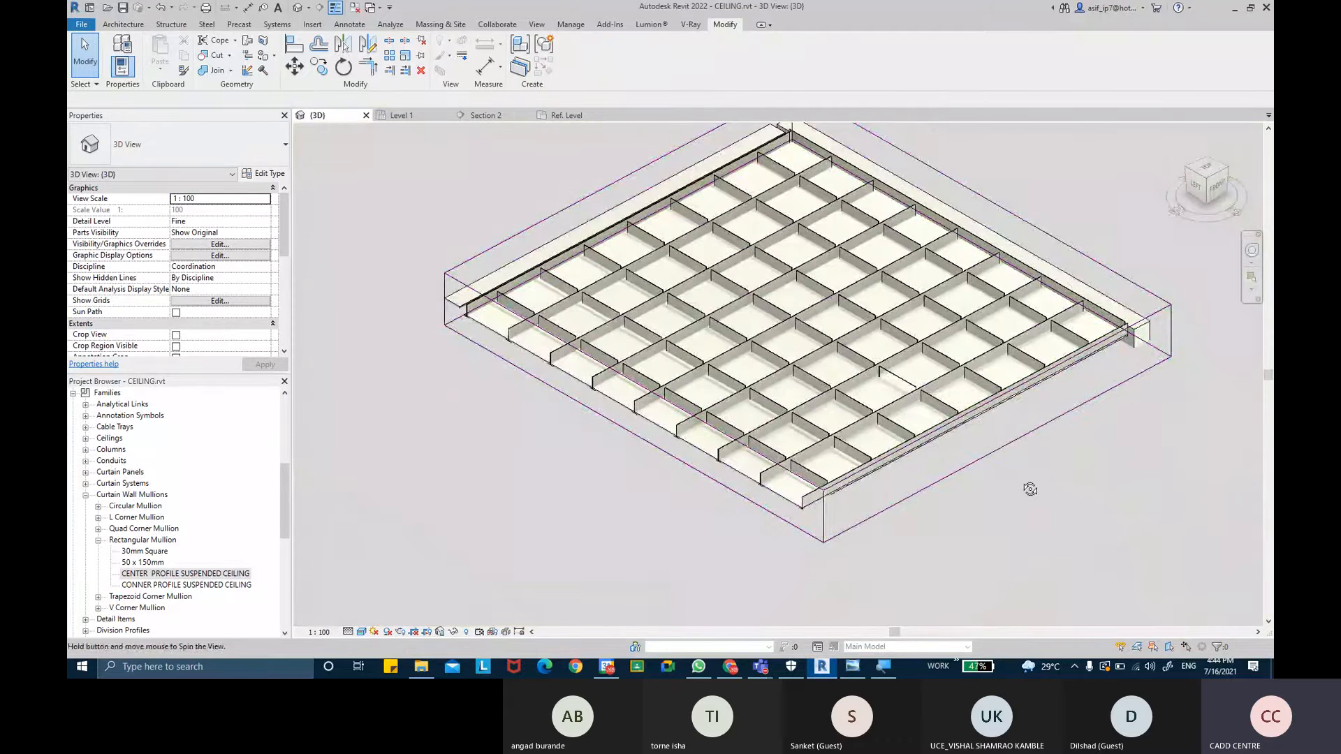
middle_click_drag(1030, 488, 910, 407, "shift")
scroll(901, 386, "up", 1)
left_click(900, 386)
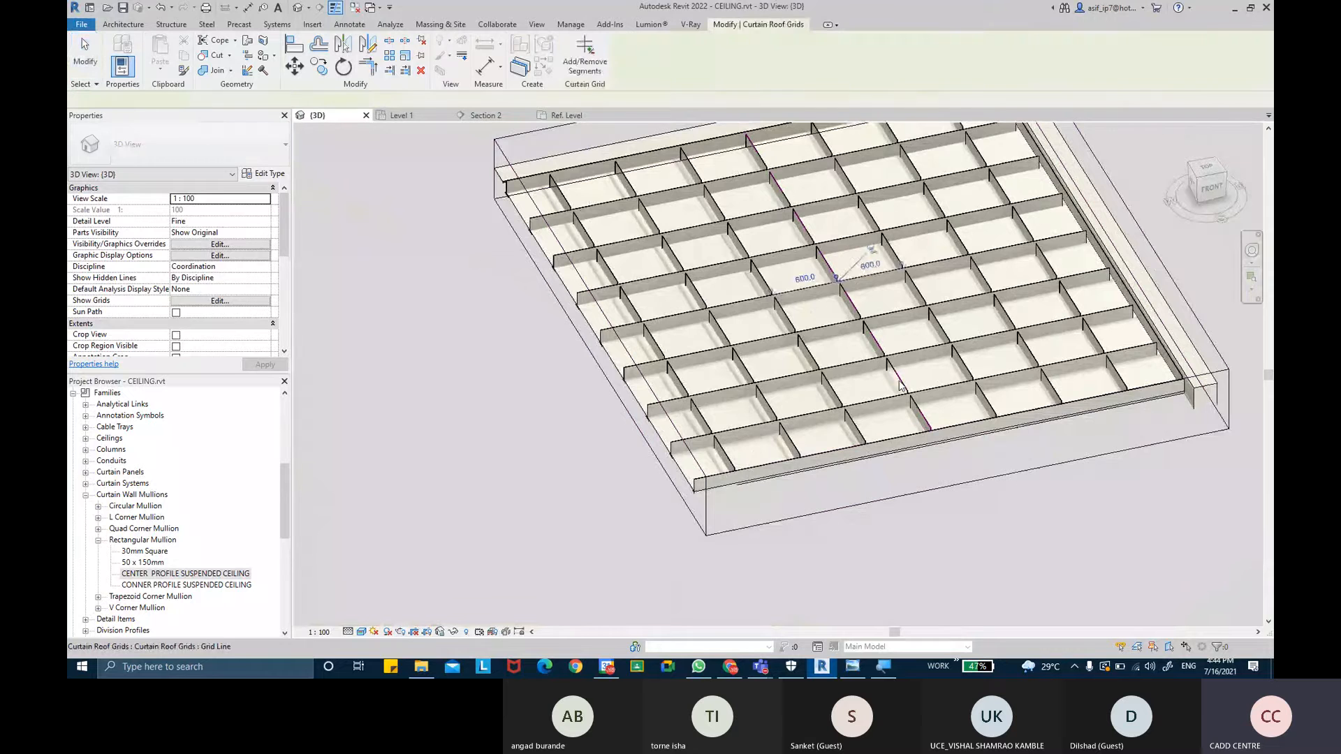
key("Escape")
middle_click_drag(900, 386, 893, 314, "shift")
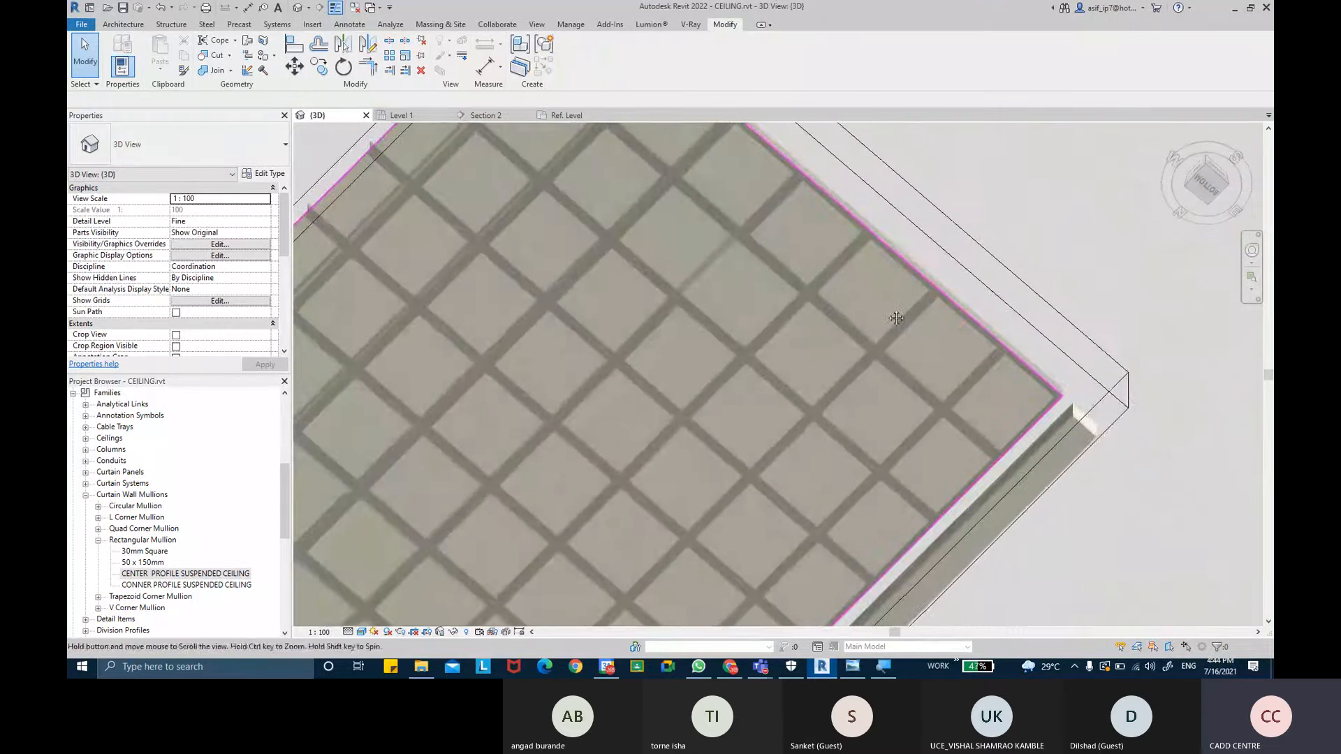
scroll(891, 313, "down", 3)
scroll(787, 268, "up", 4)
scroll(788, 273, "up", 2)
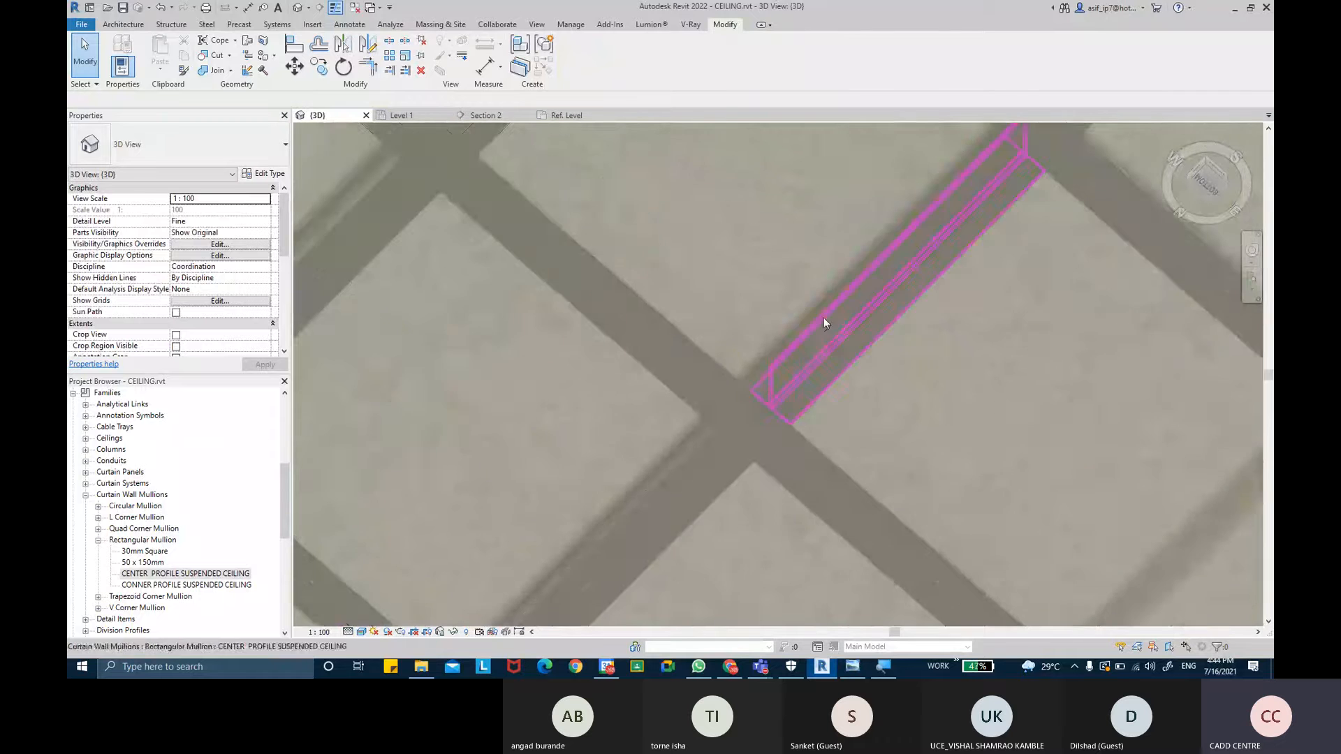
key("ctrl")
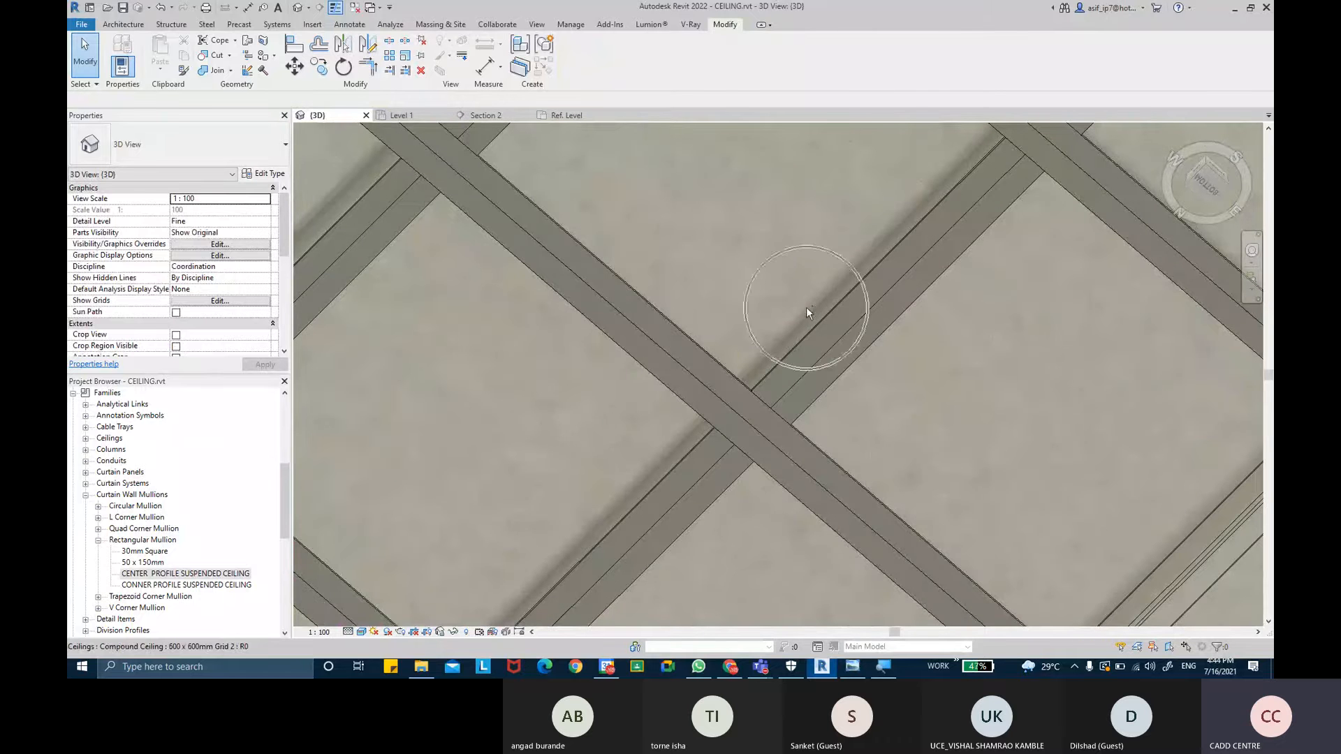
scroll(129, 455, "up", 6)
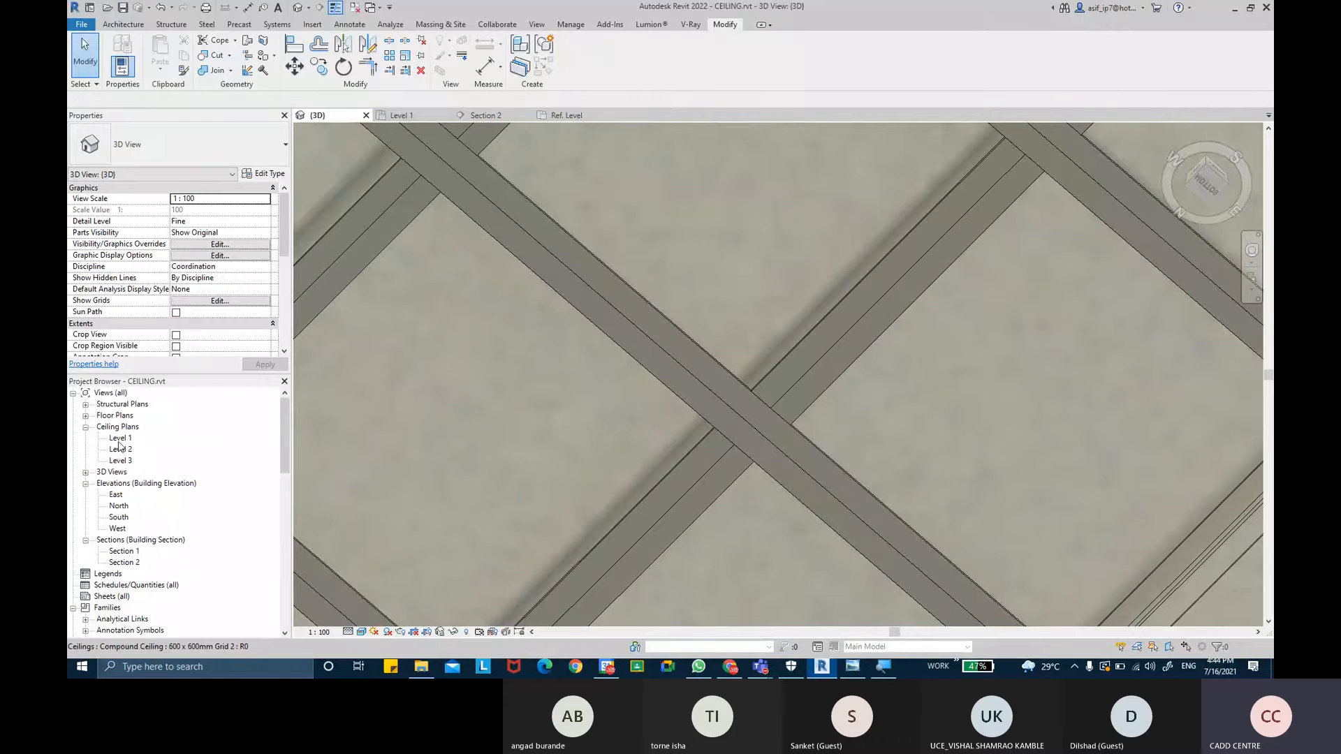
- Open the Level 1 ceiling plan and use Align to line up a center mullion with a ceiling grid line
double_click(119, 439)
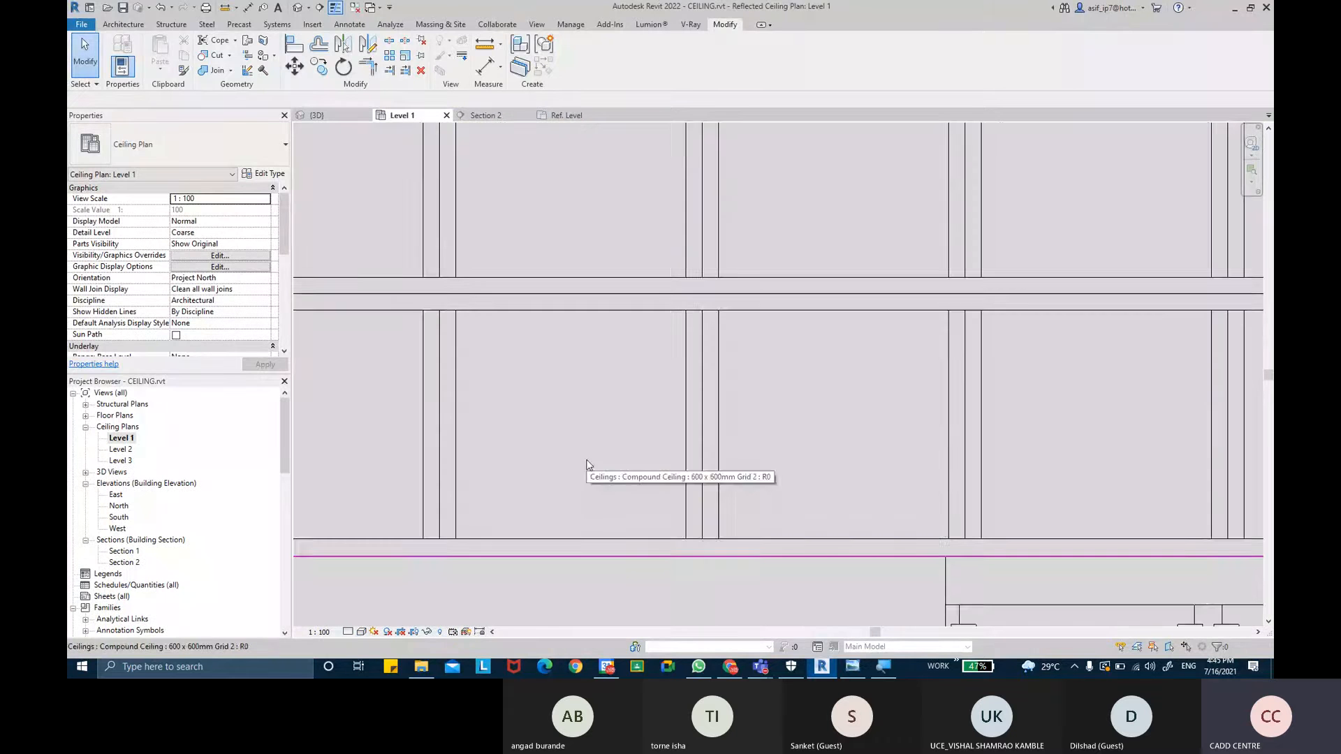
middle_click_drag(611, 454, 610, 480)
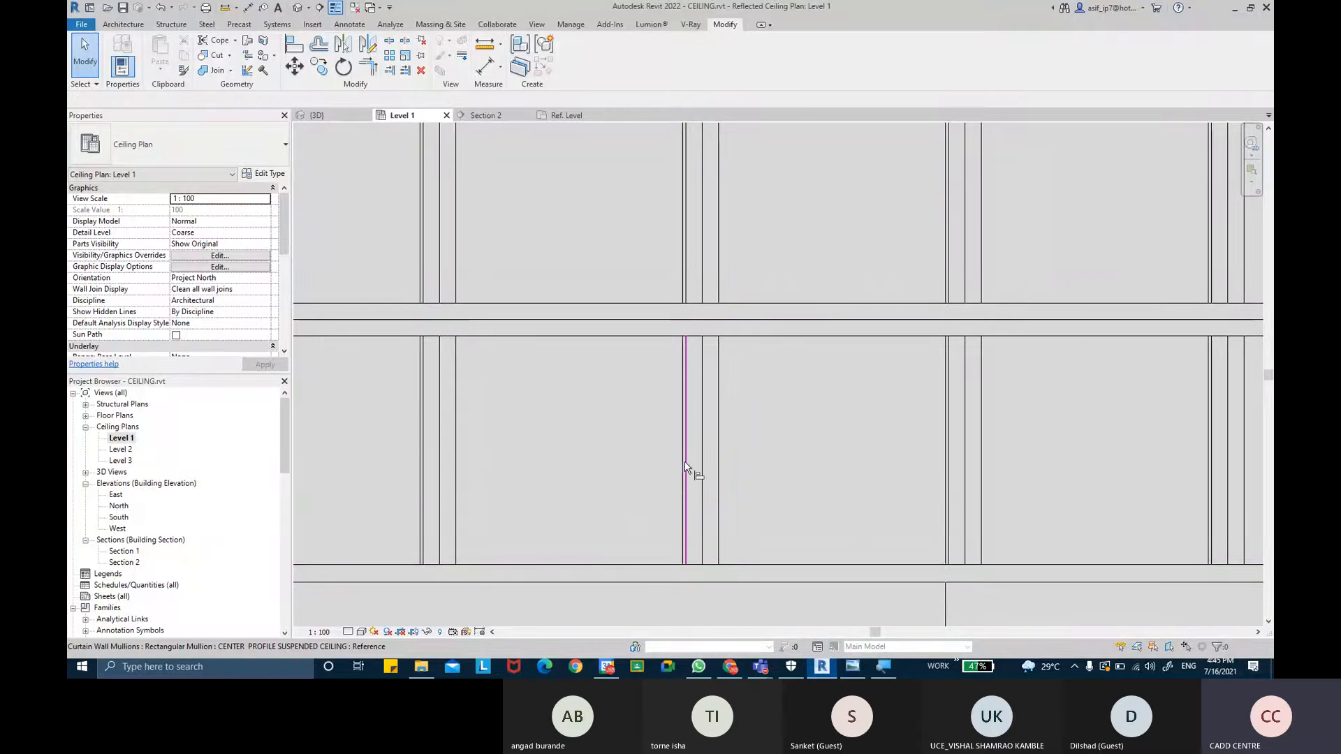
key("a")
key("l")
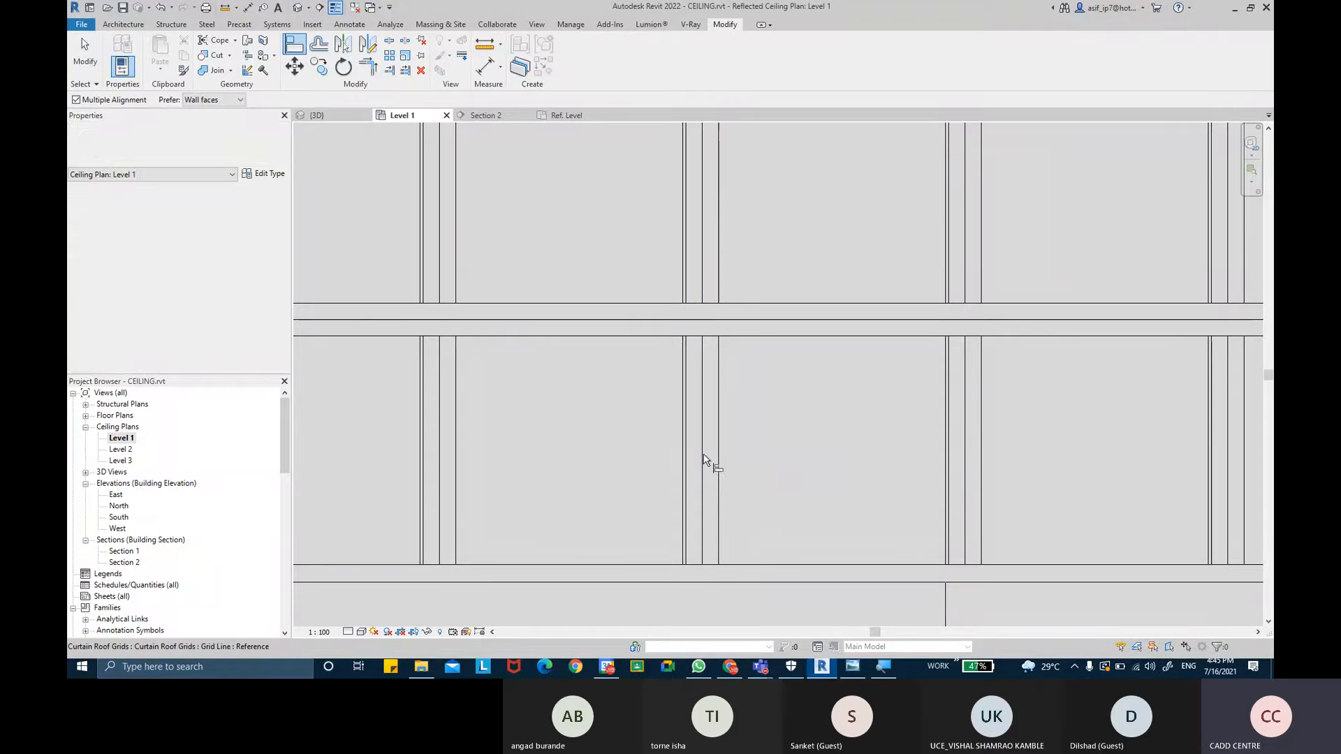
left_click(689, 468)
scroll(793, 479, "down", 3)
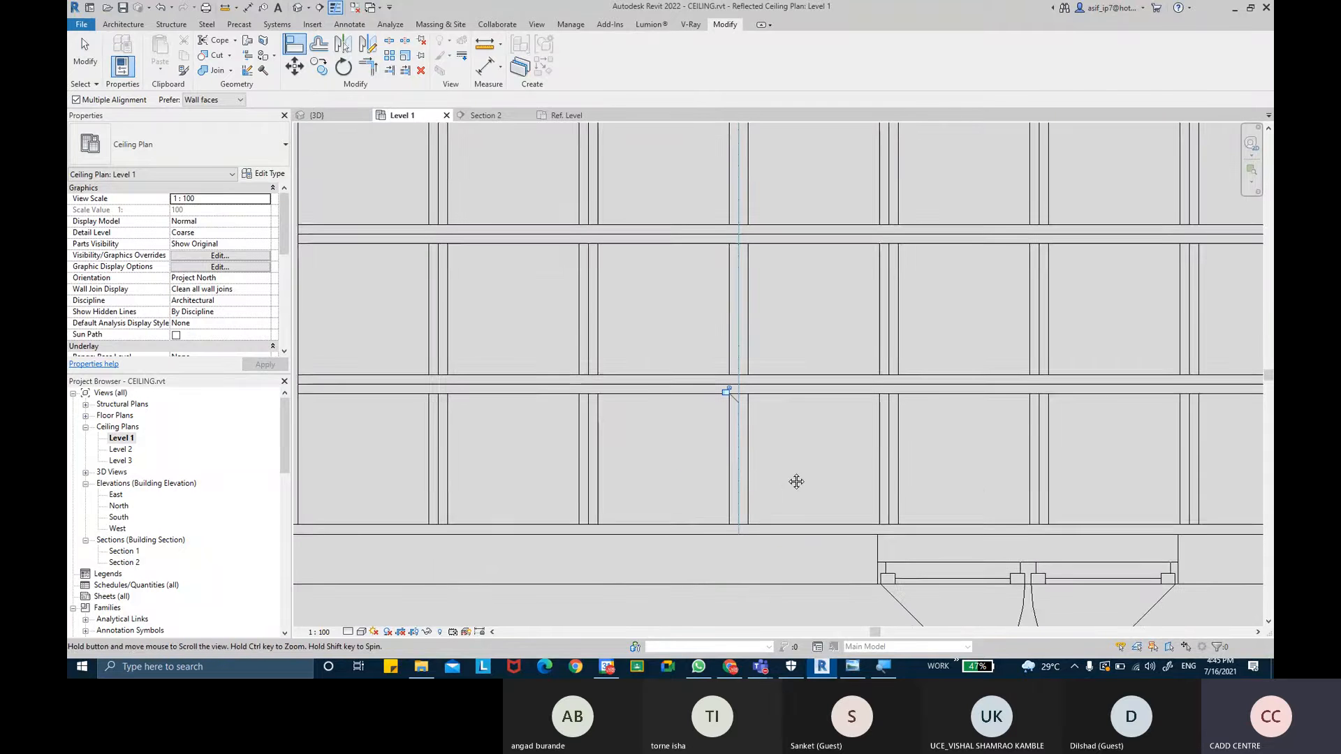
middle_click_drag(796, 482, 795, 491)
left_click(726, 401)
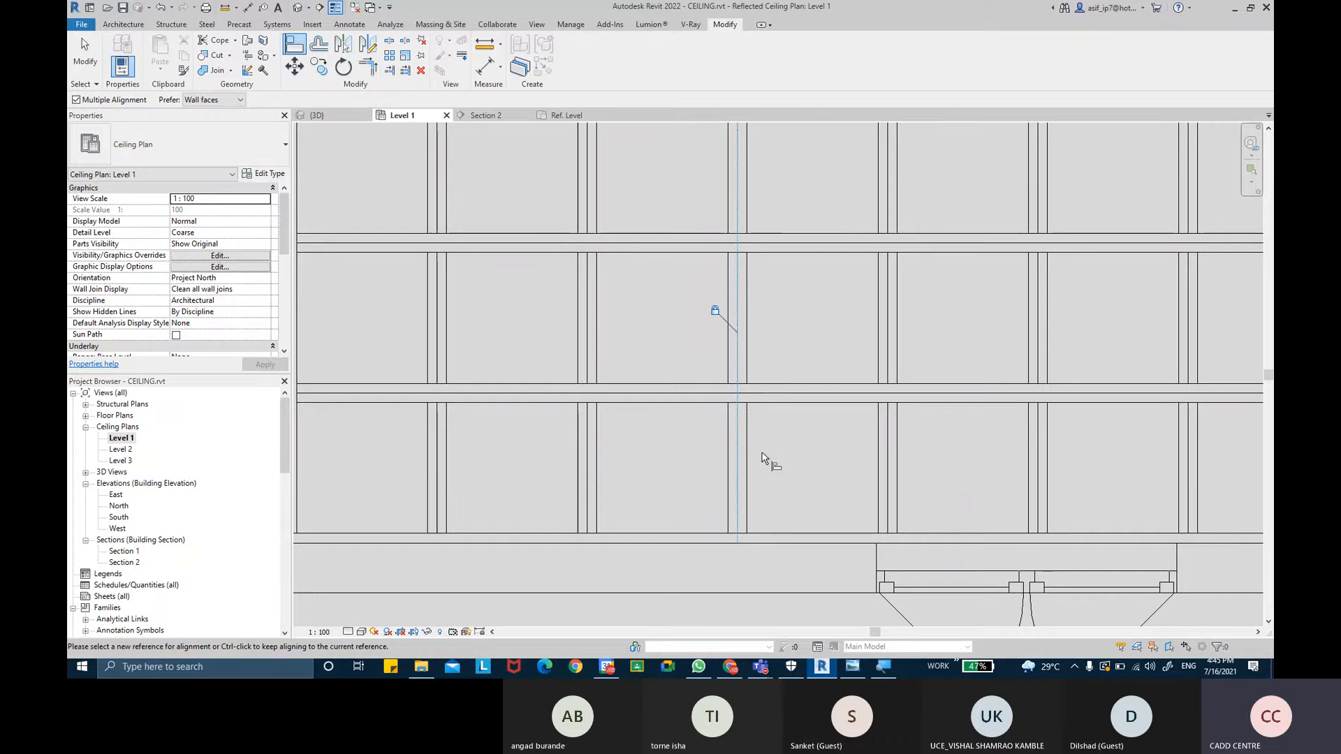
scroll(765, 508, "down", 3)
middle_click_drag(757, 494, 748, 509)
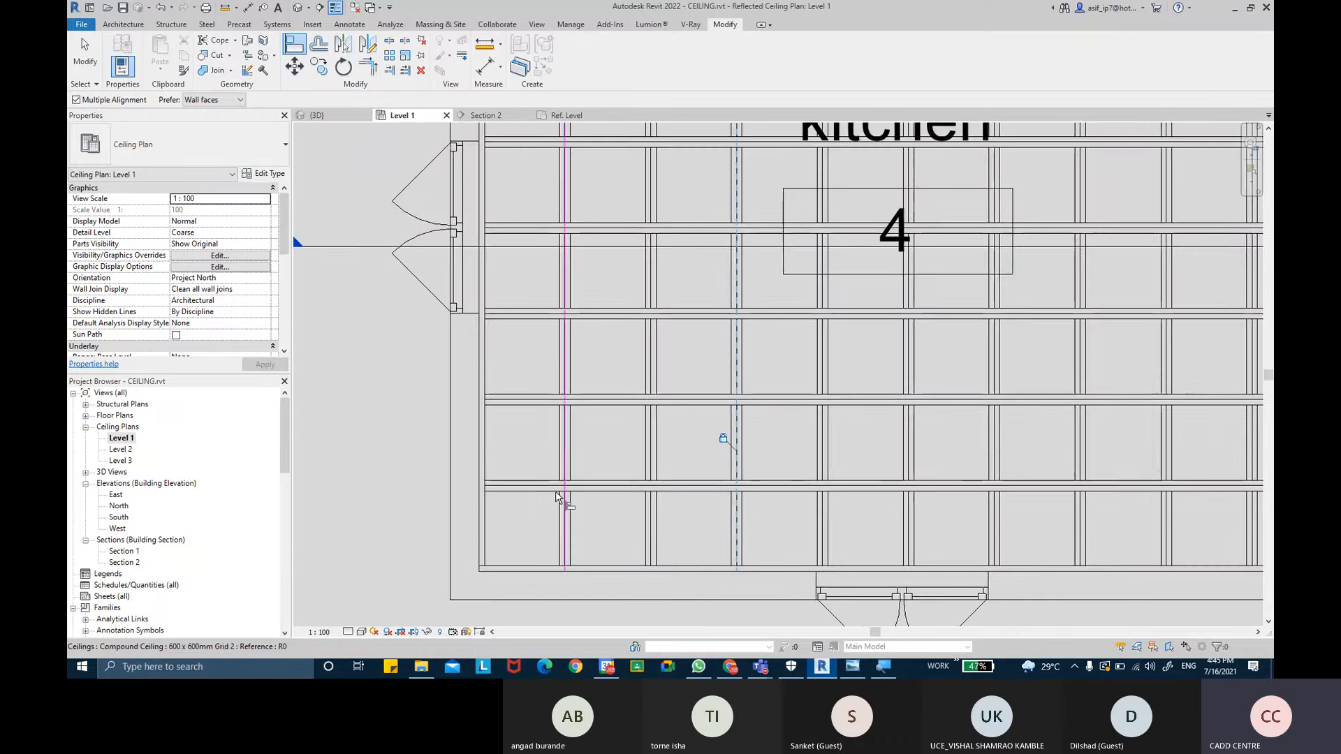
scroll(597, 493, "up", 2)
key("Escape")
key("Escape")
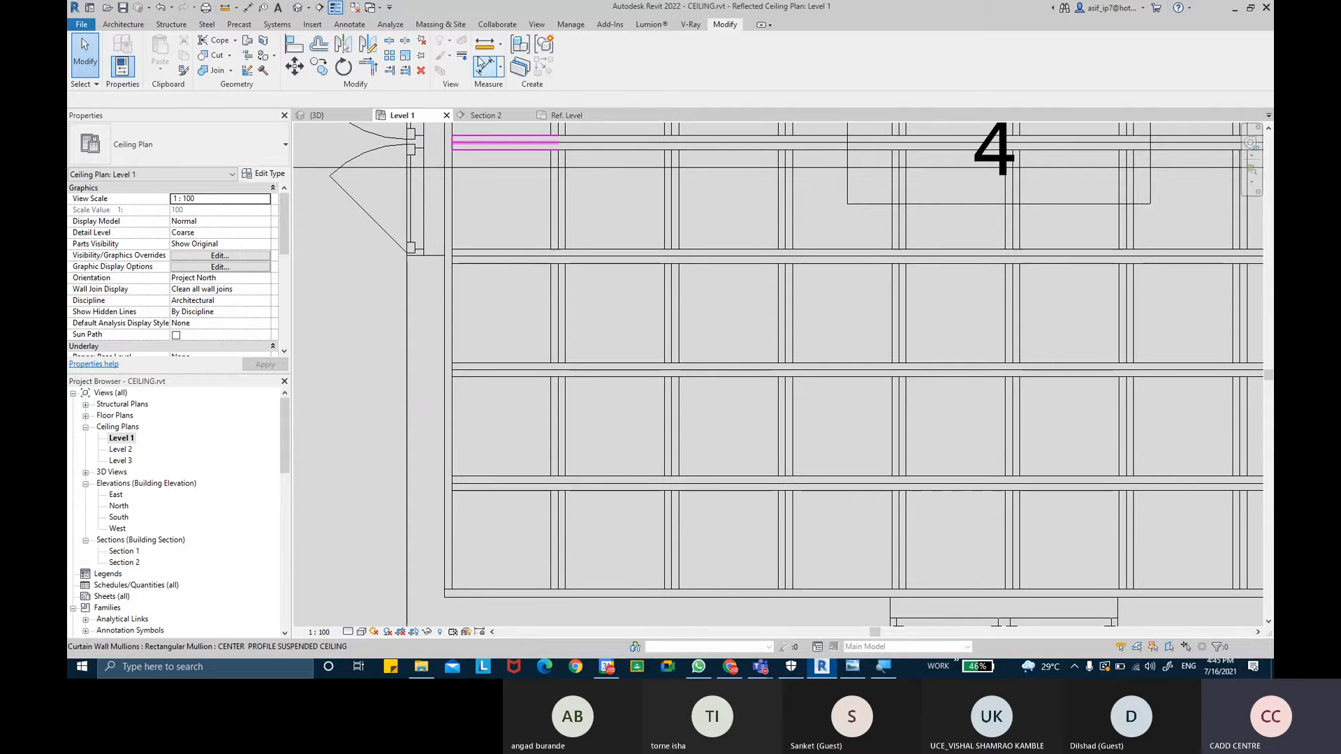
- Return to the 3D view and delete another short center mullion segment in the grid
left_click(296, 11)
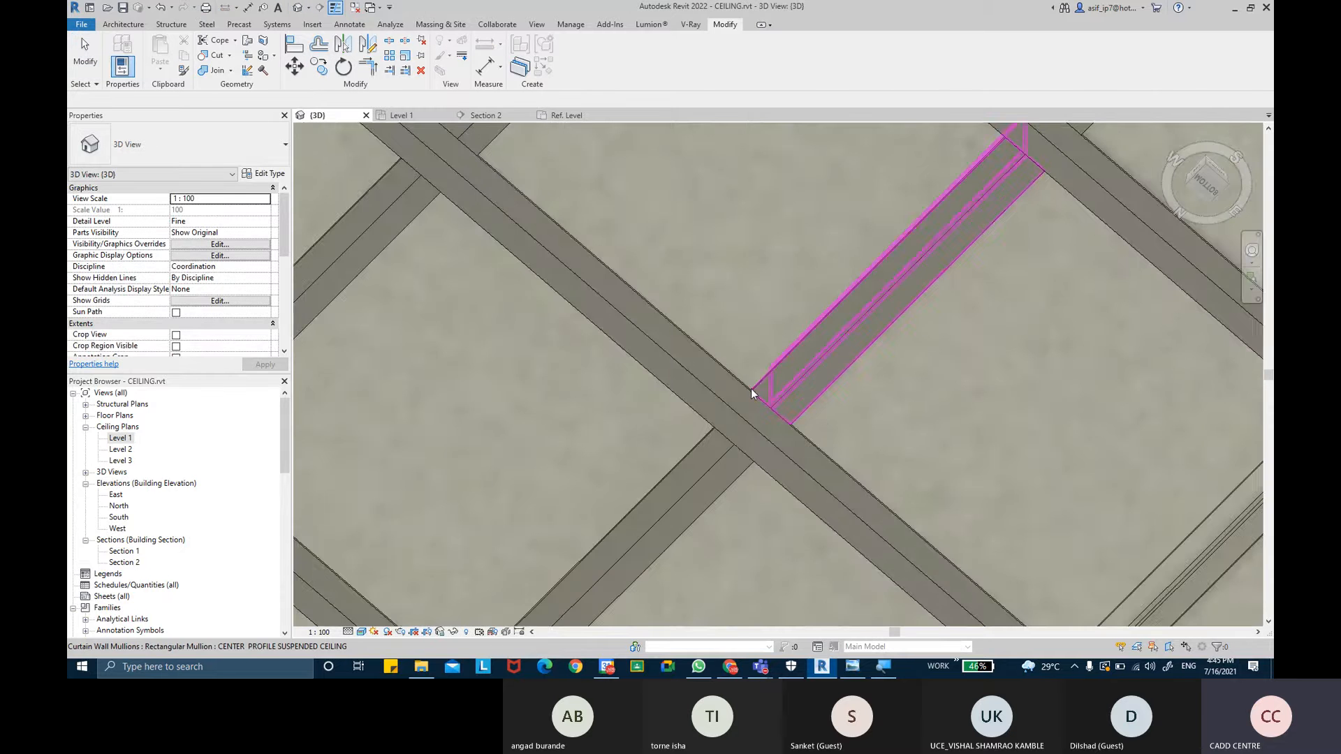
scroll(751, 388, "down", 3)
middle_click_drag(833, 340, 846, 373)
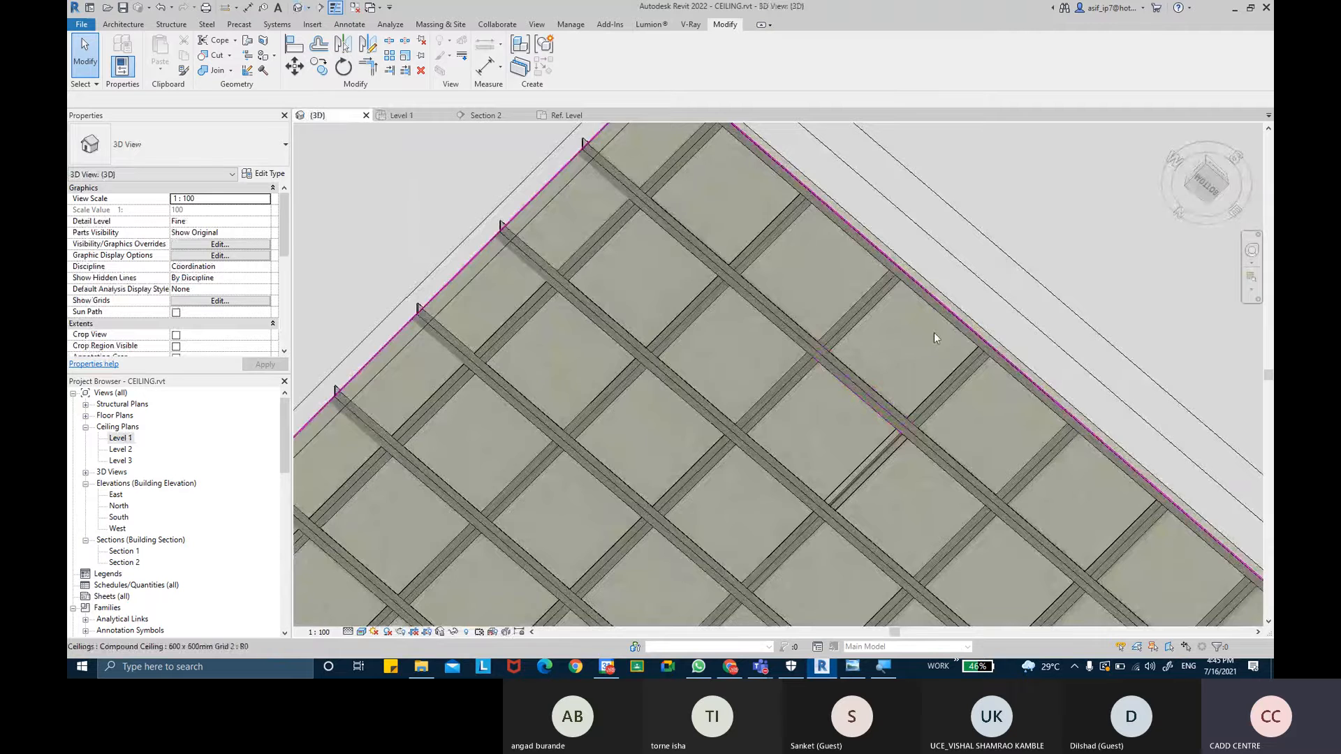
middle_click_drag(934, 330, 746, 296, "shift")
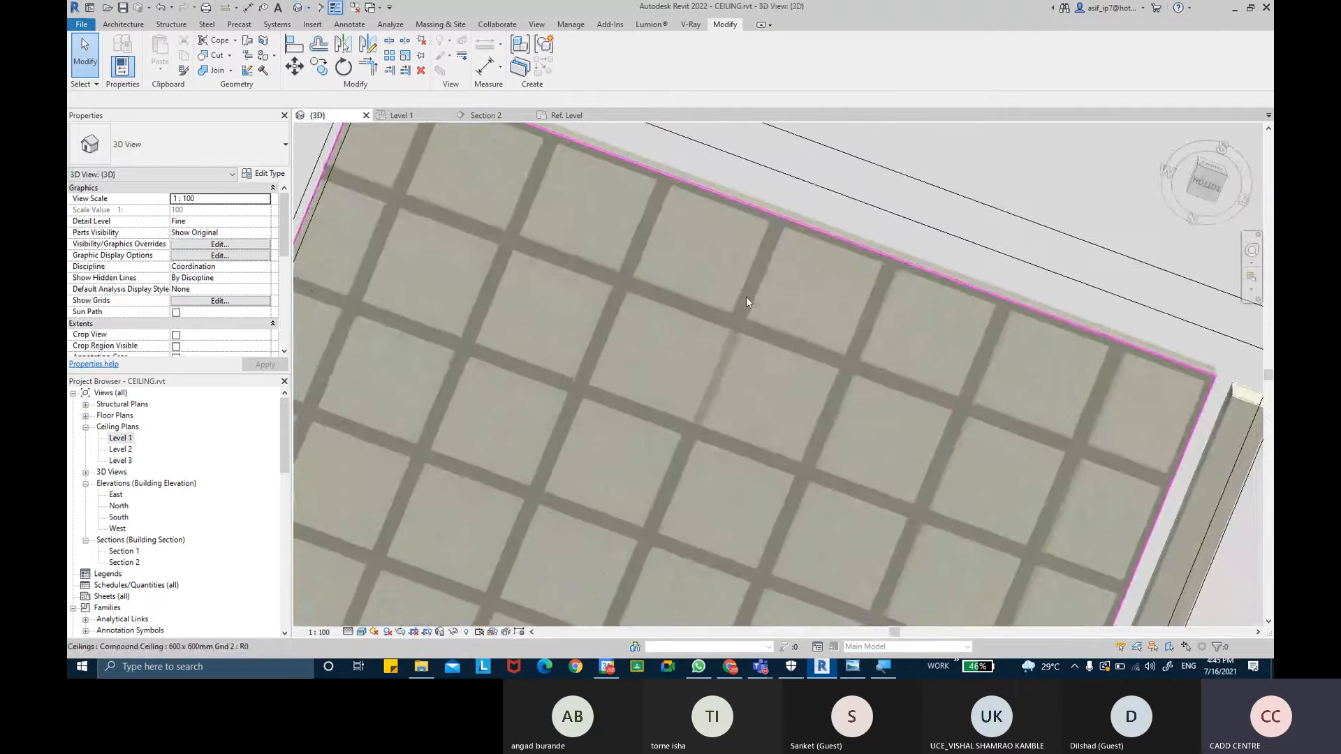
left_click(727, 375)
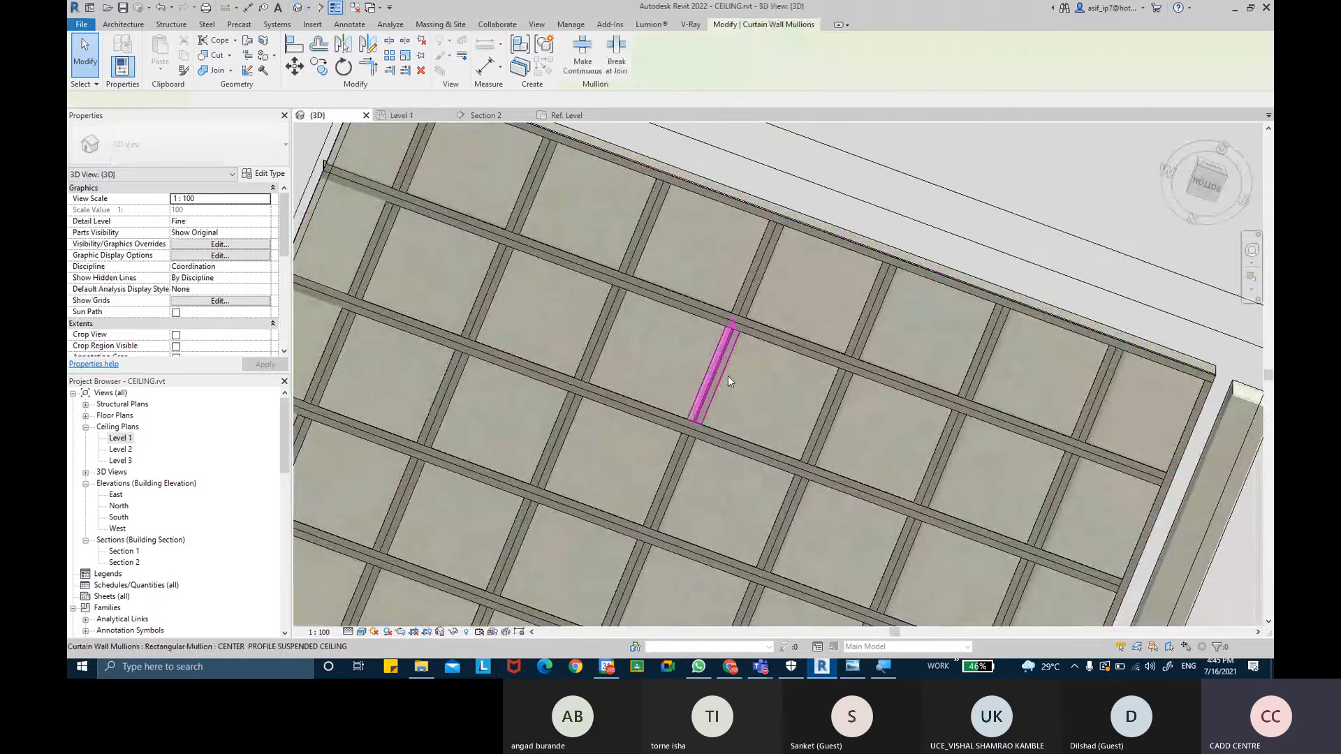
key("Delete")
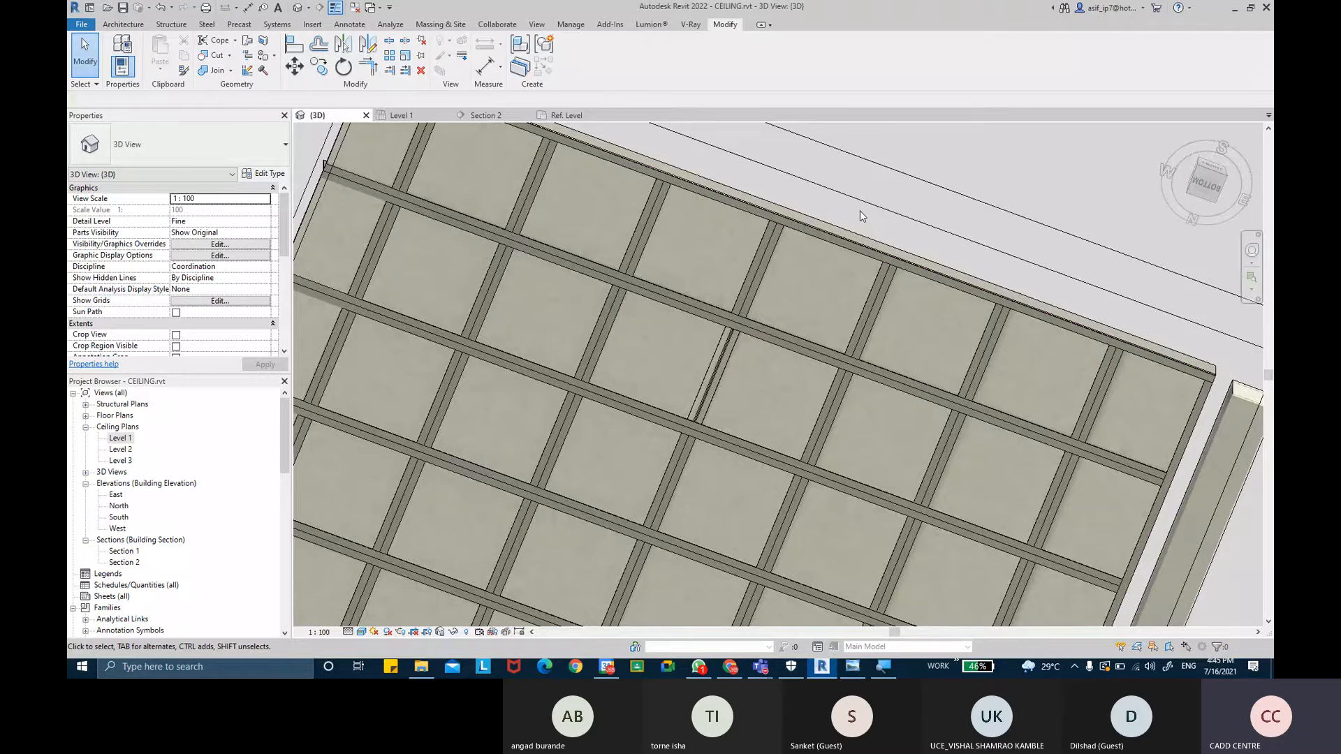
- Delete another short center mullion segment in the ceiling grid in the 3D view
middle_click_drag(861, 273, 810, 388, "shift")
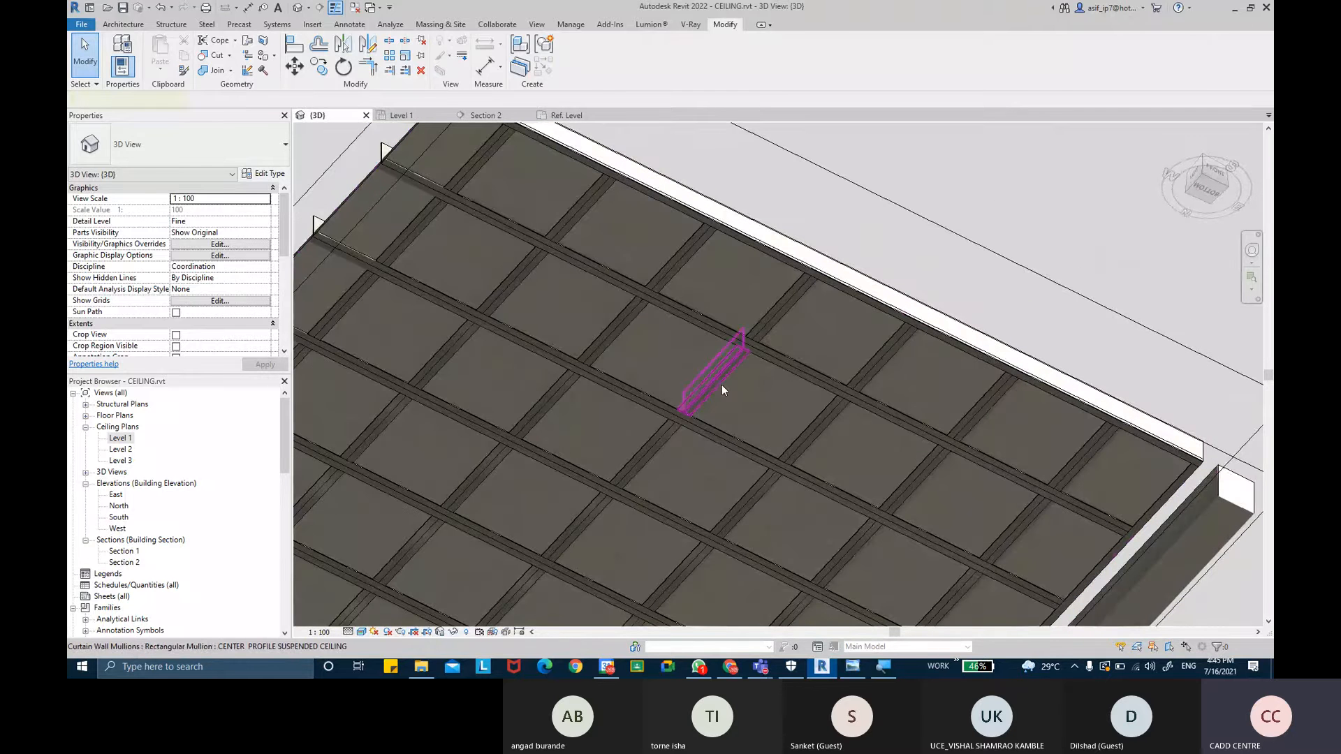
left_click(722, 368)
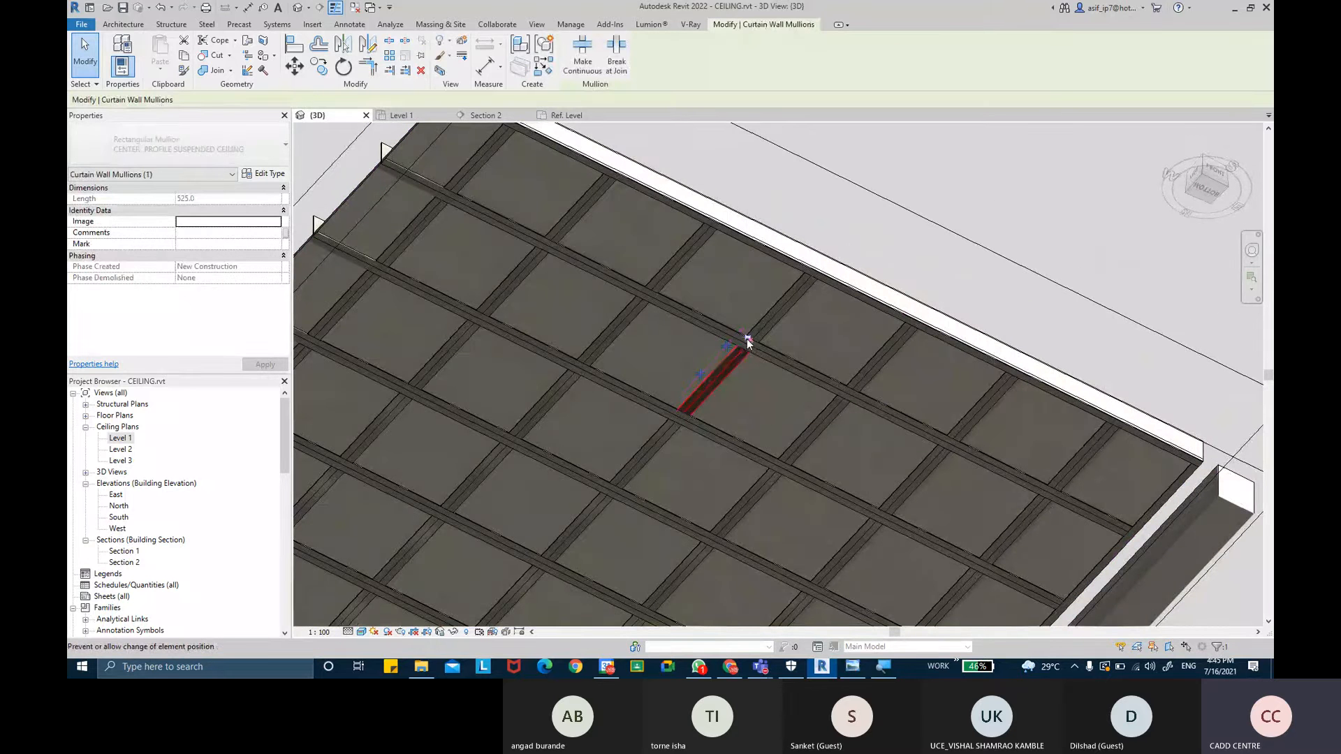
key("Delete")
- Select a center mullion segment and switch the 3D view to a wireframe visual style to inspect the grid
scroll(730, 395, "up", 5)
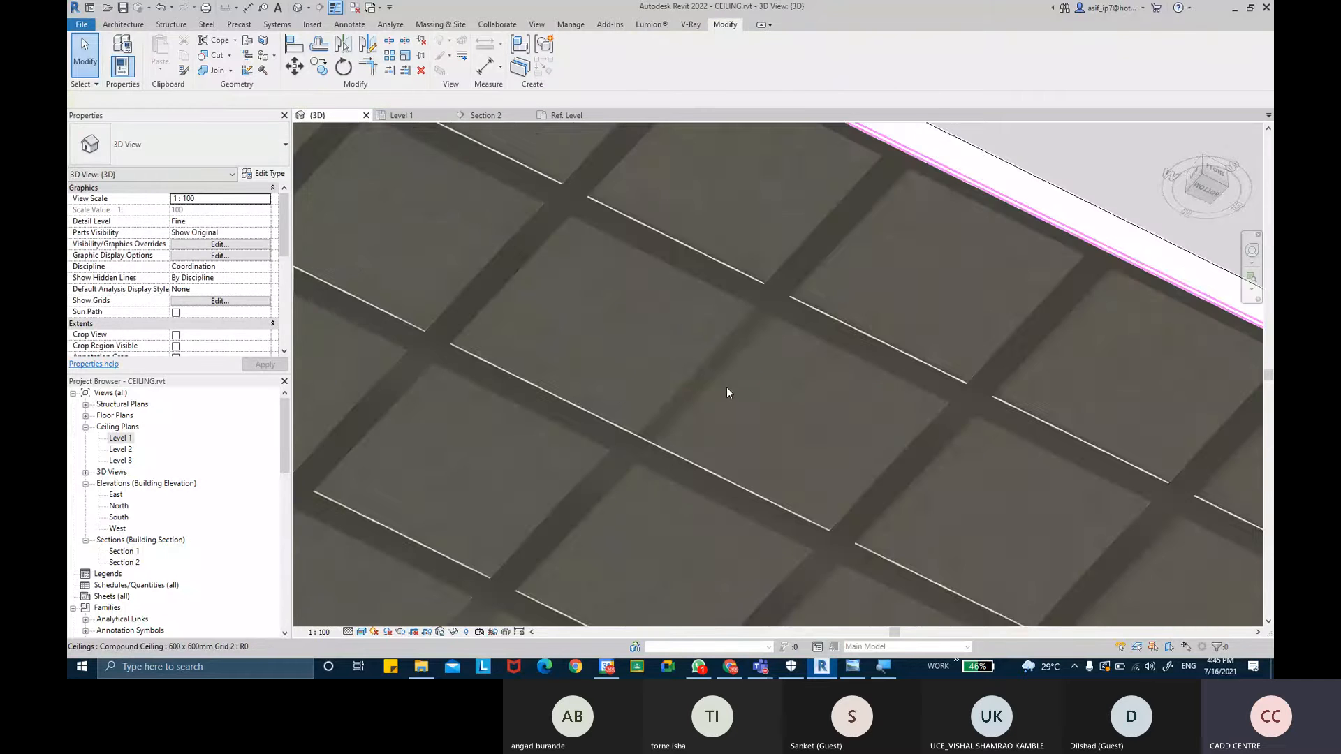
left_click(700, 360)
middle_click_drag(701, 360, 784, 470, "shift")
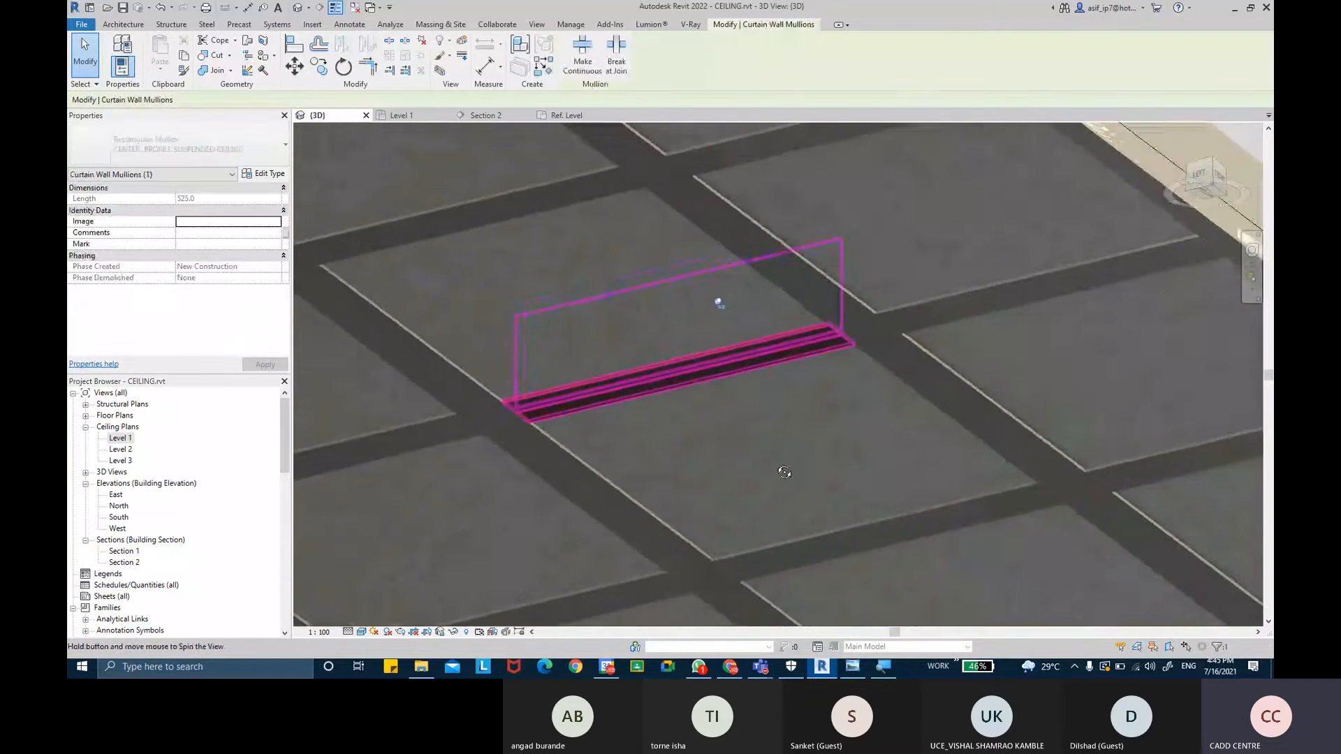
left_click(361, 631)
left_click(391, 575)
middle_click_drag(757, 442, 733, 428, "shift")
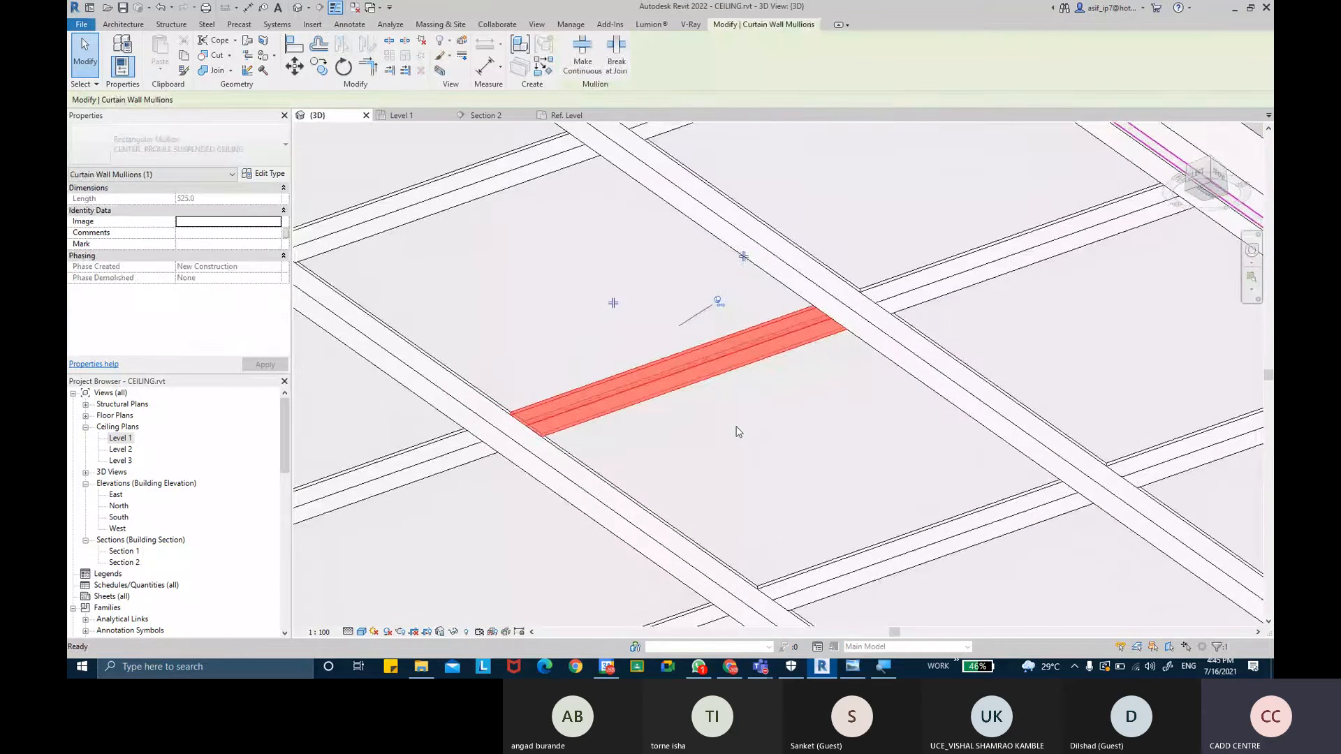
key("Escape")
scroll(853, 442, "down", 5)
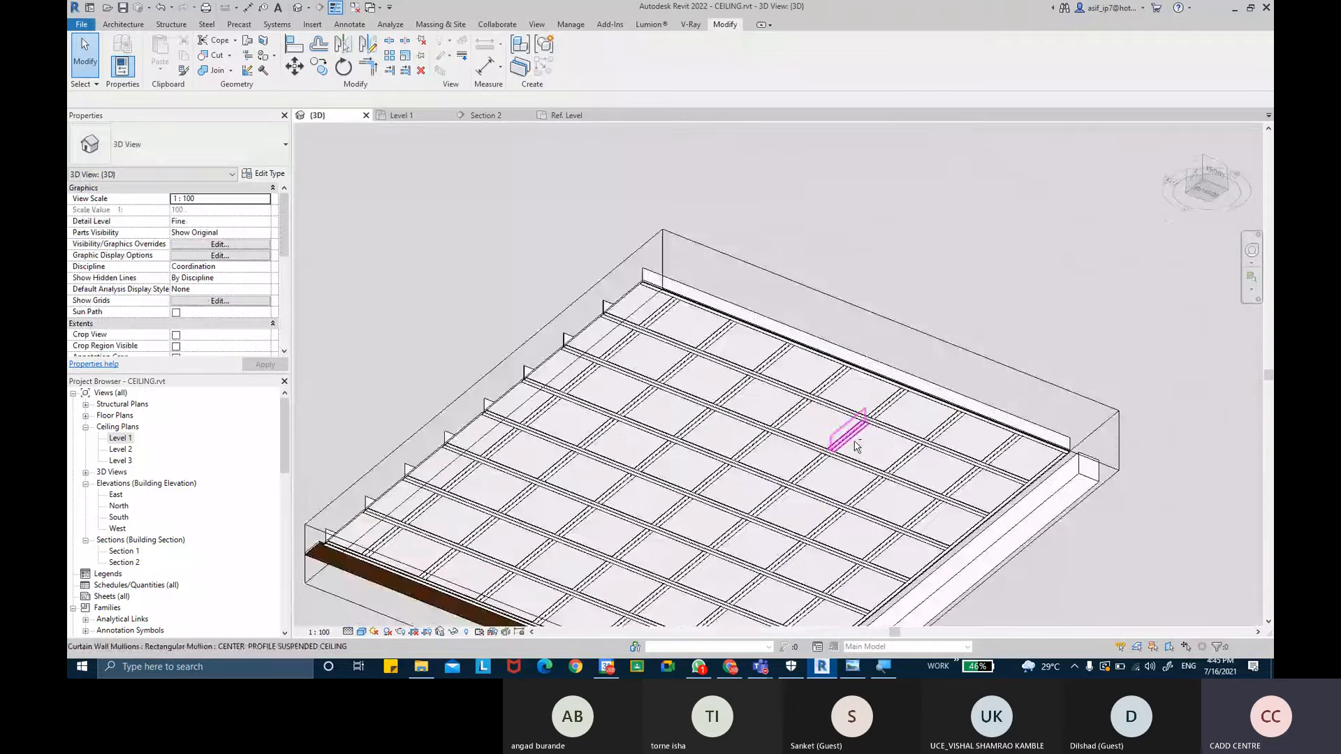
middle_click_drag(856, 447, 722, 451, "shift")
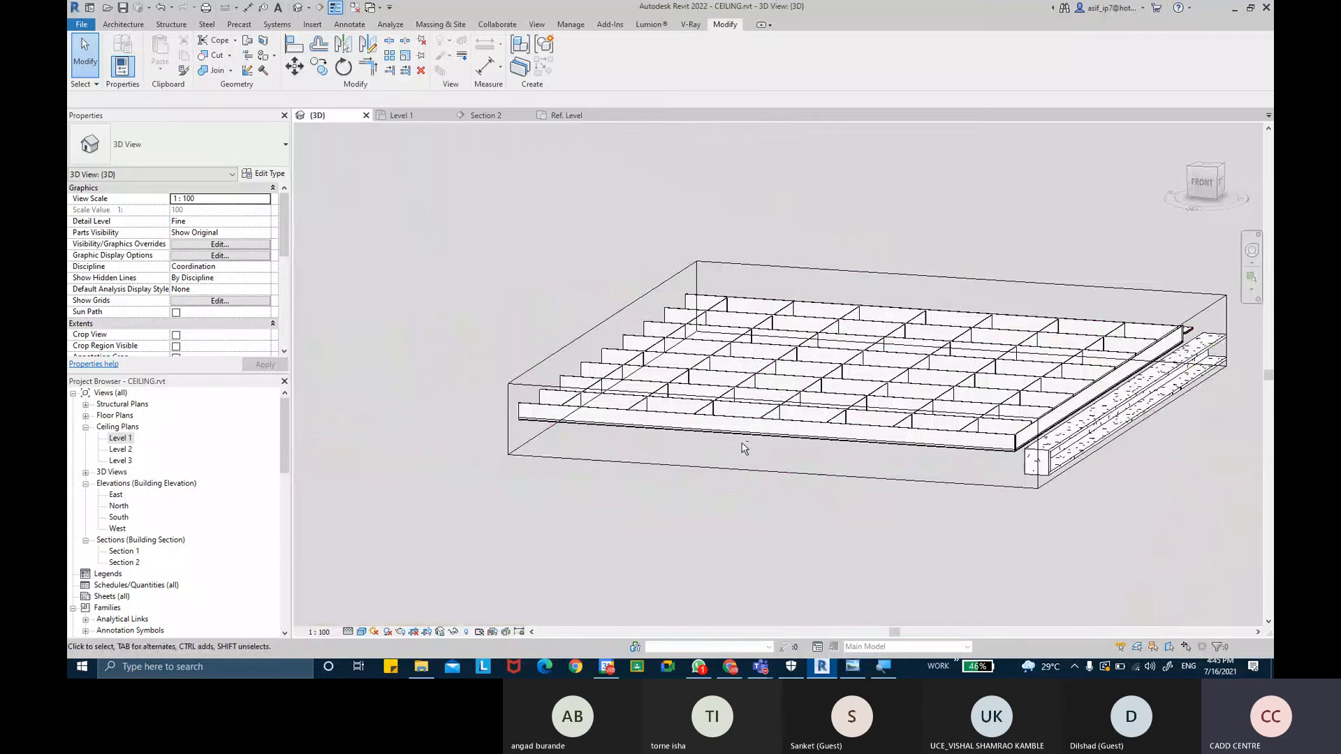
middle_click_drag(743, 448, 822, 376, "shift")
- Browse the reference images of suspended ceiling framing systems in the photo viewer
left_click(852, 666)
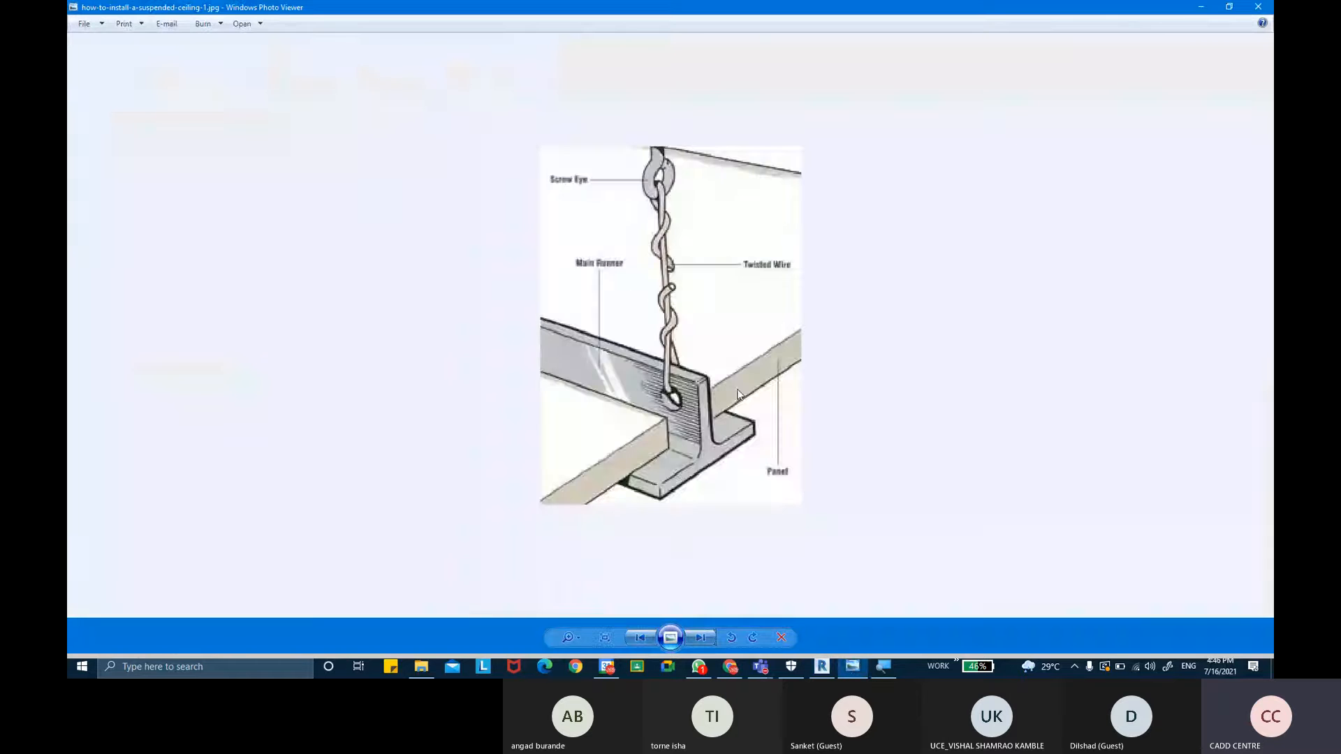
key("Left")
key("Left")
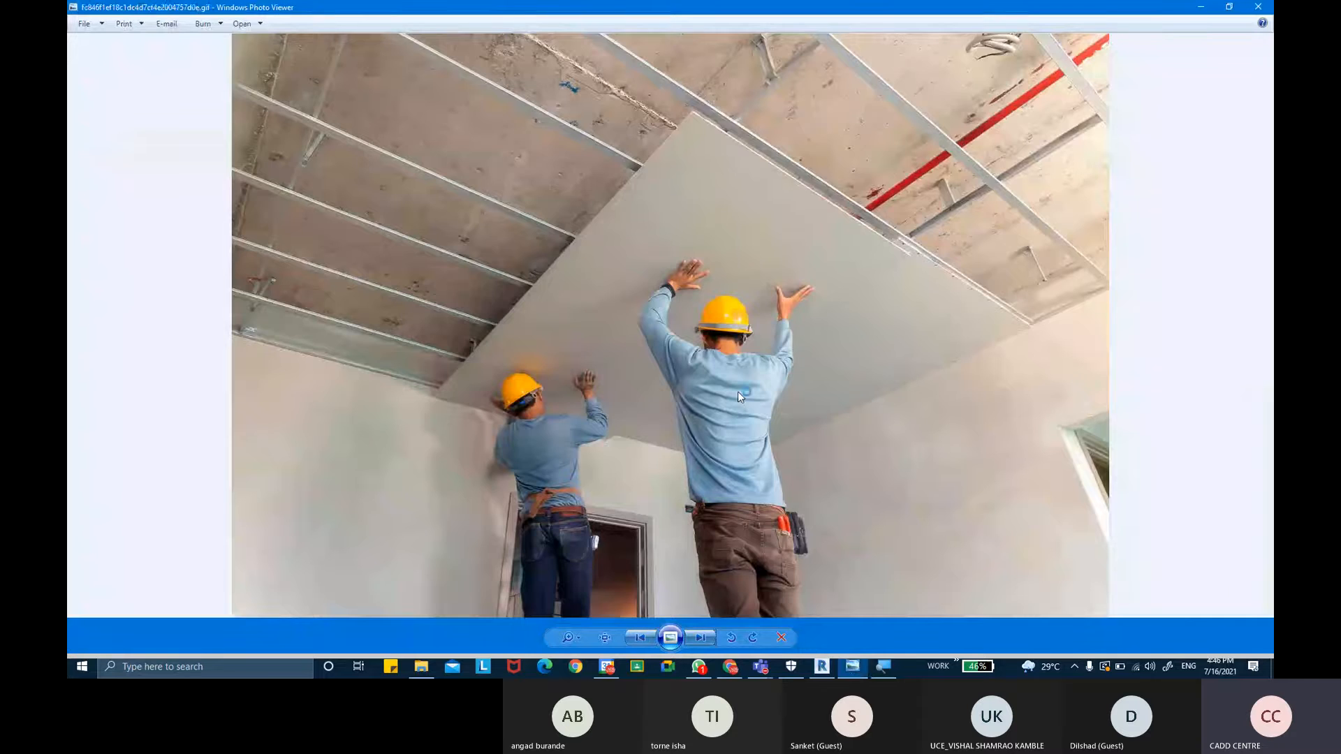
key("Right")
key("Right")
key("Right")
key("Right")
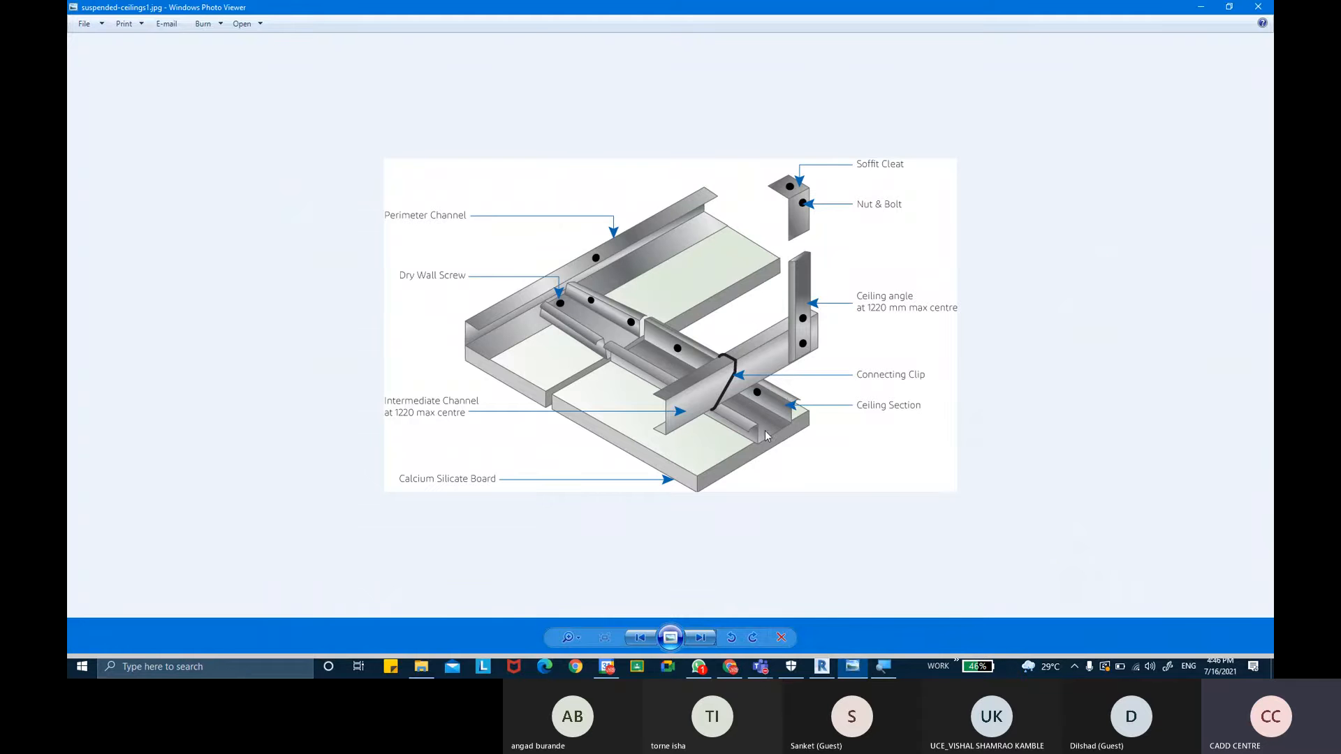
key("Right")
key("Right")
key("Right")
key("Right")
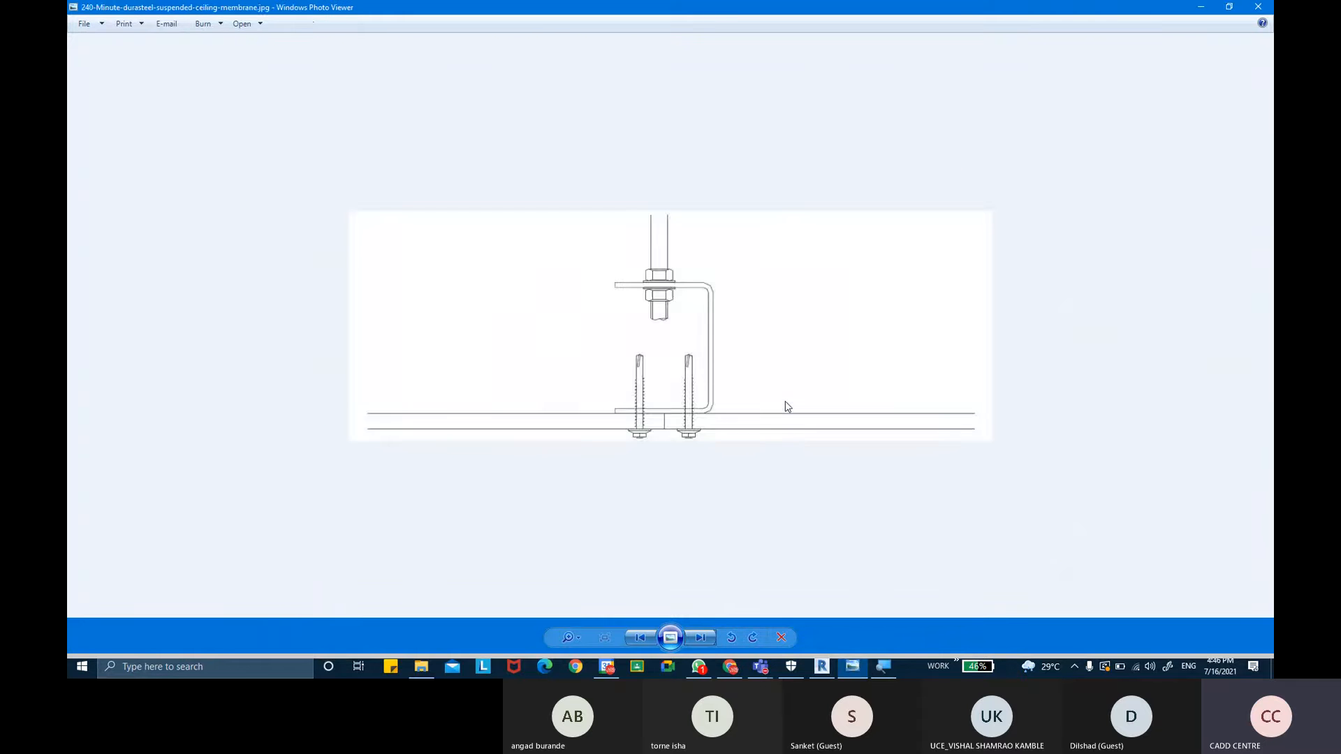
key("Right")
key("Right")
key("Right")
key("Right")
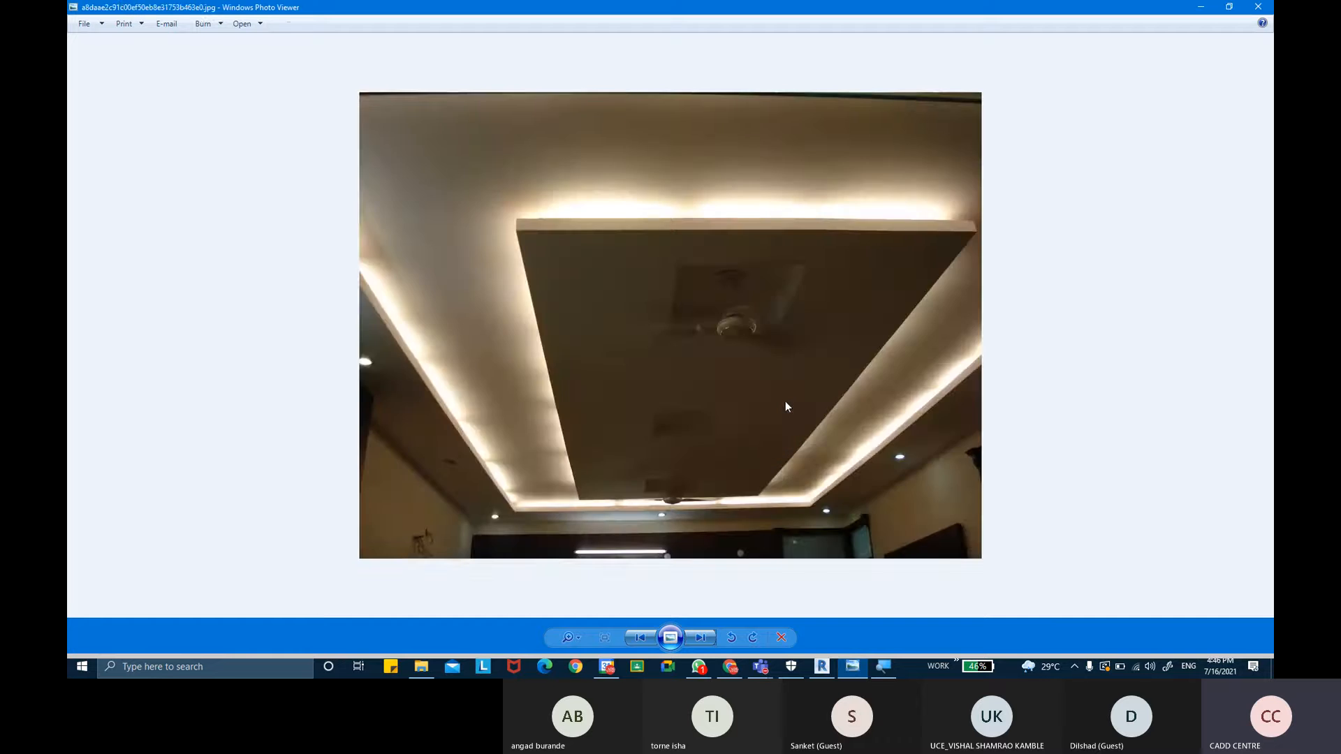
key("Left")
key("Right")
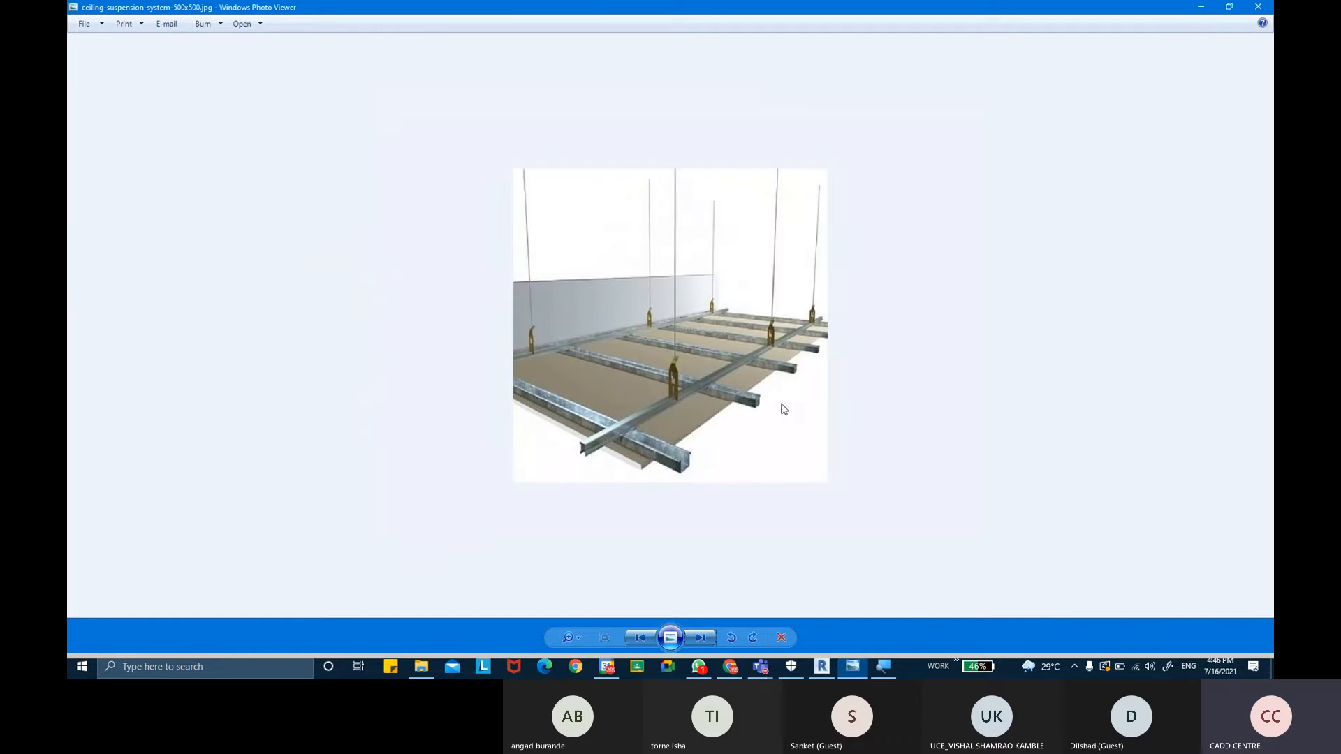
scroll(643, 485, "up", 3)
scroll(671, 541, "up", 2)
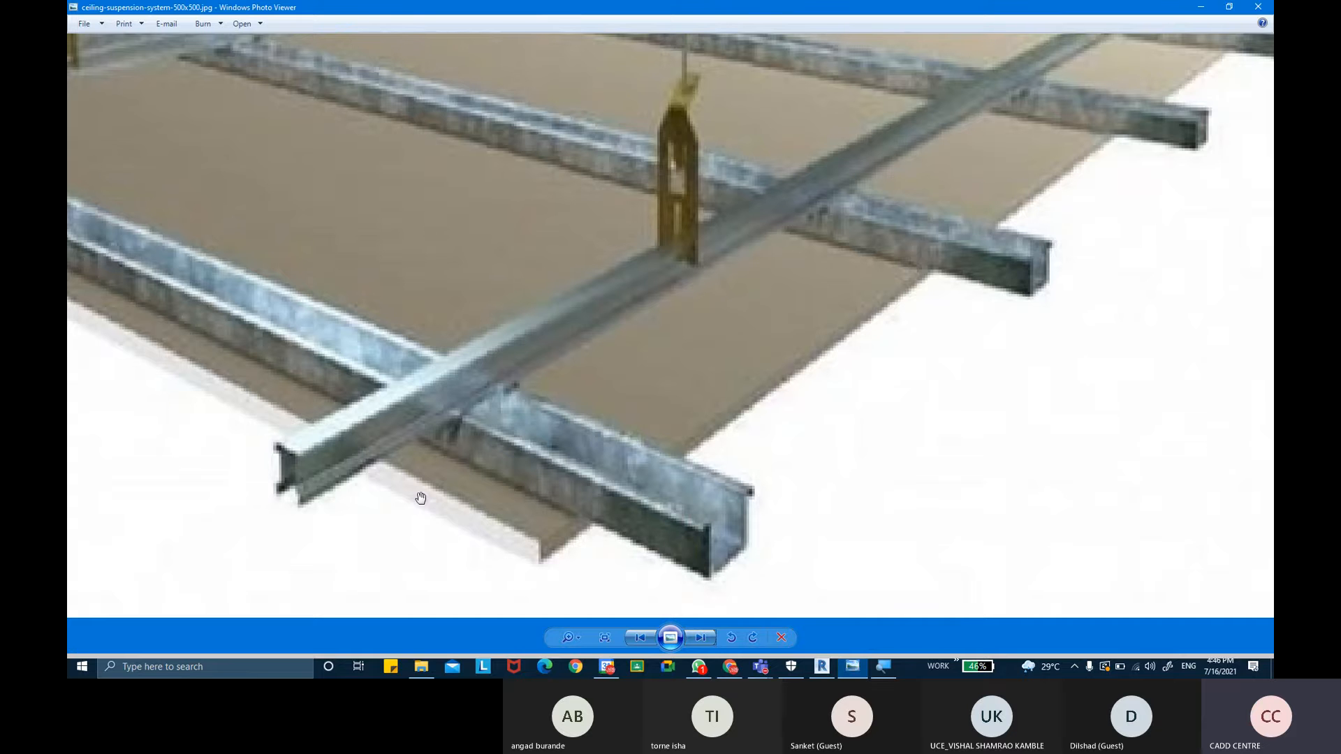
scroll(389, 470, "down", 5)
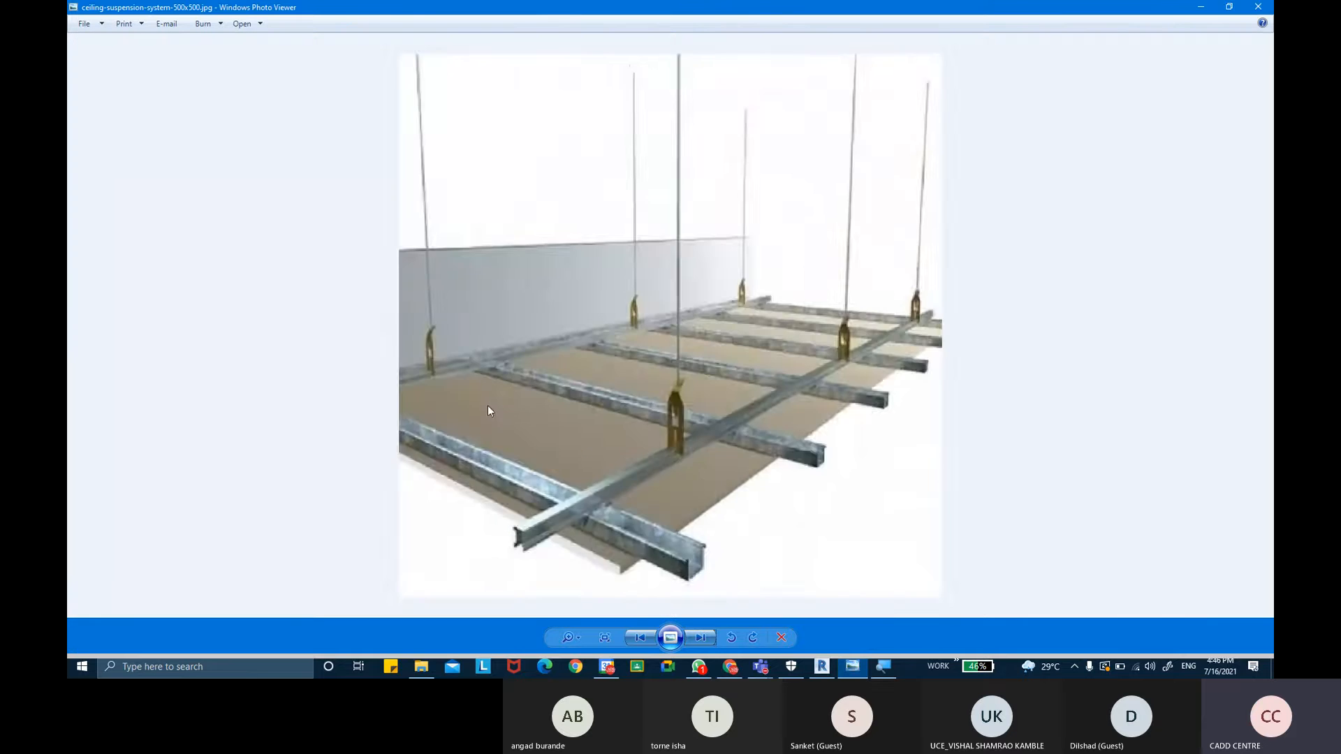
key("Right")
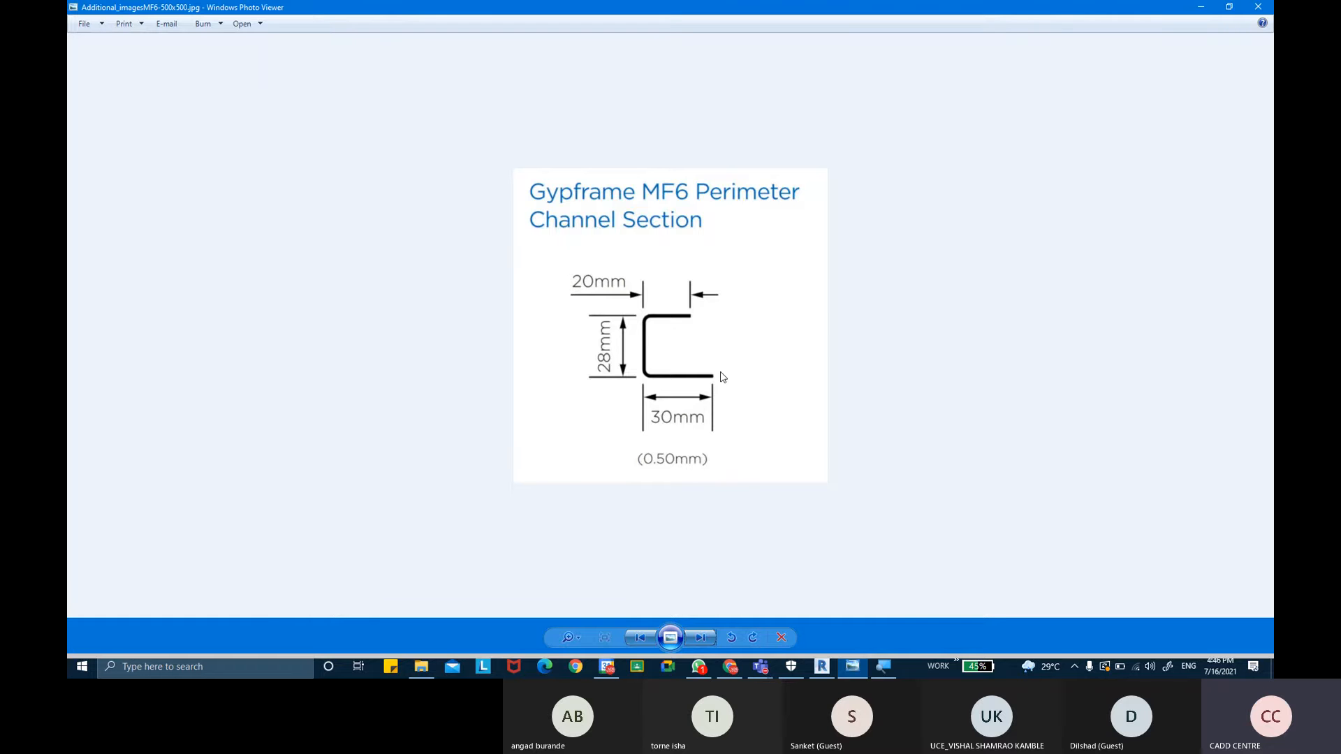
key("Right")
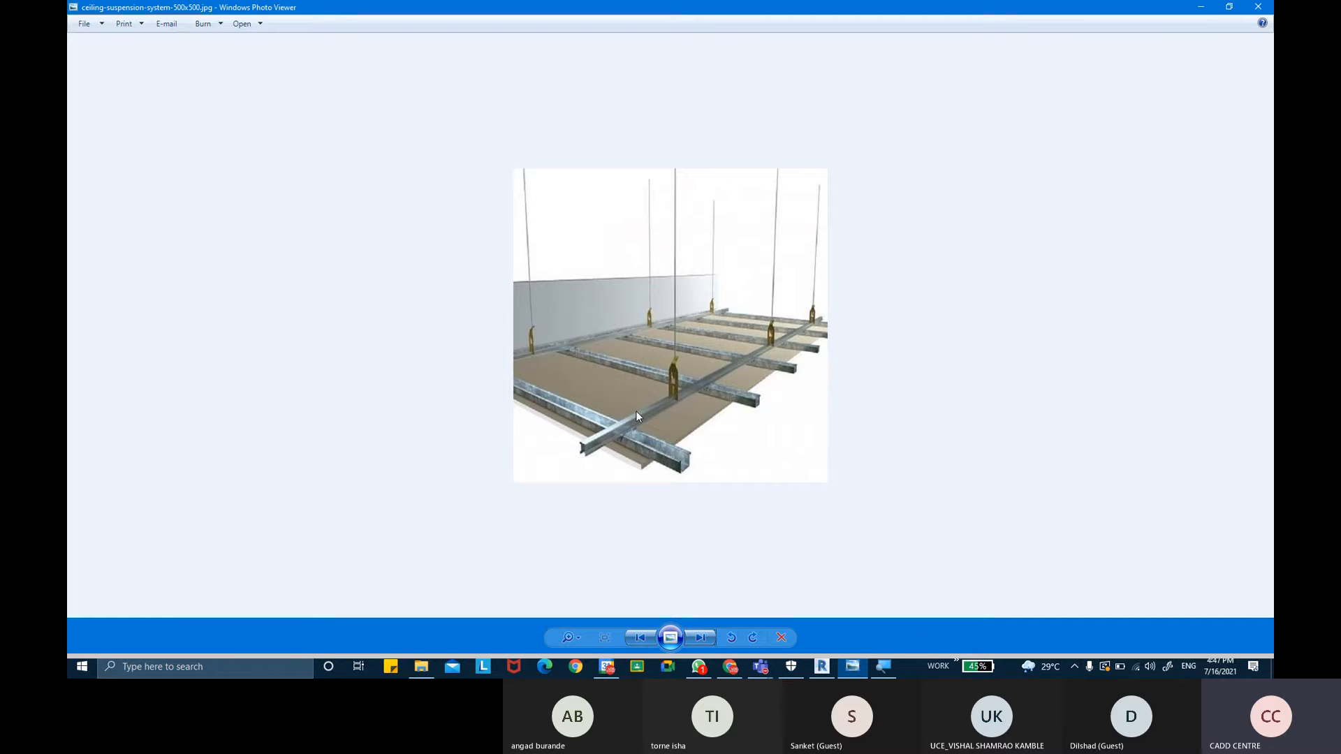
- Open the office slatted-ceiling reference image from the desktop, examine it, and return to the project
left_click(1199, 8)
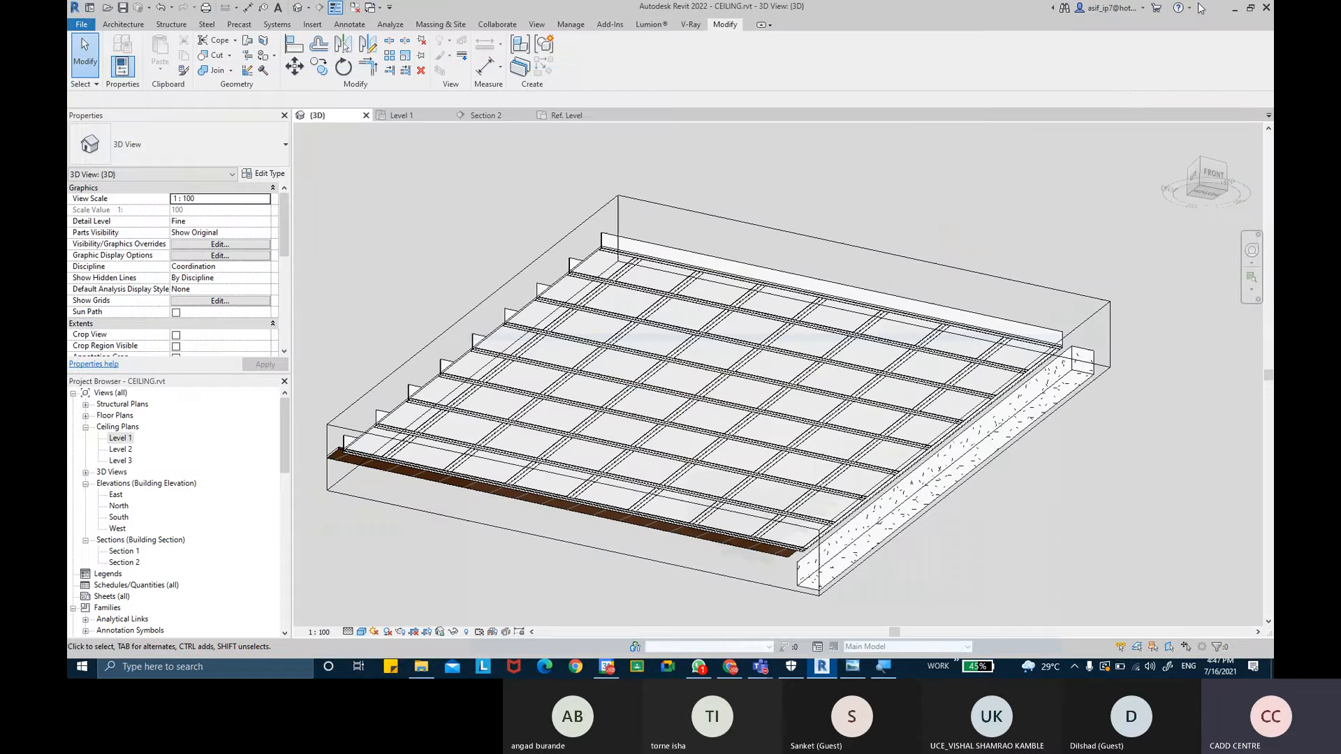
left_click(1235, 9)
left_click(1201, 7)
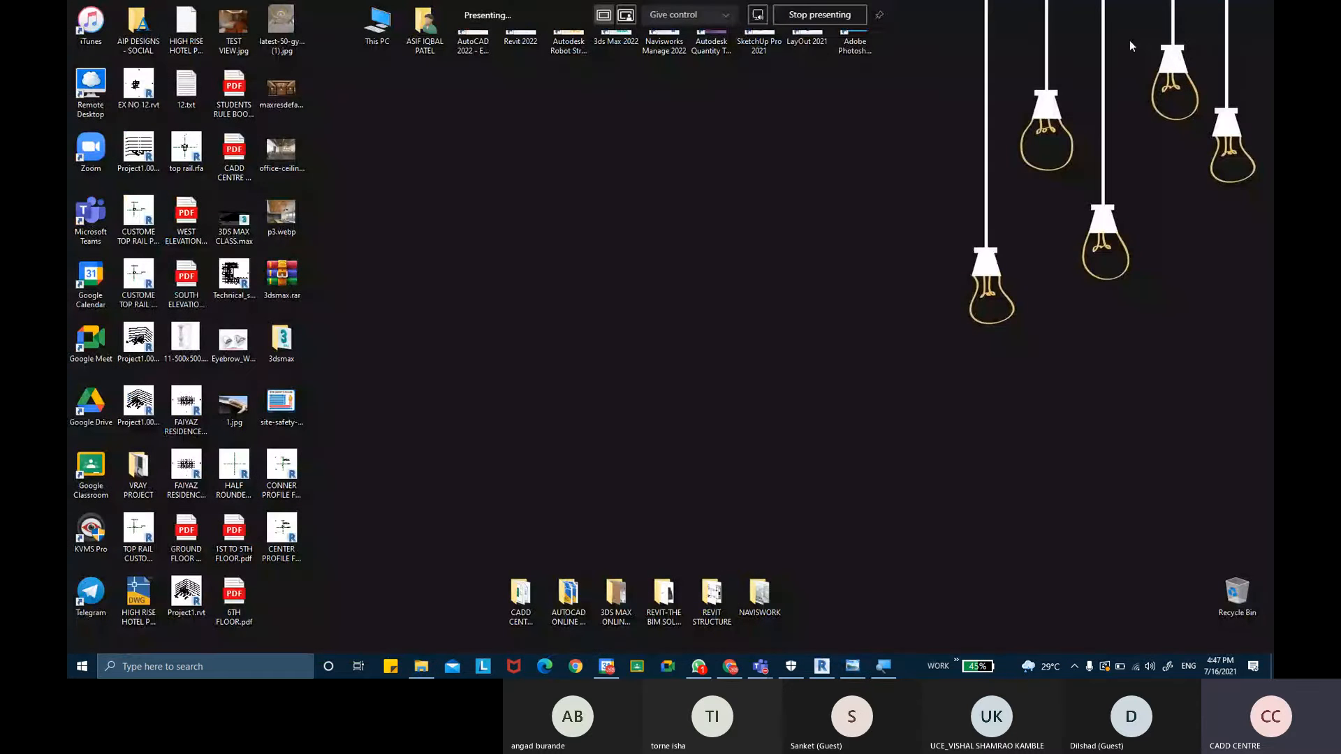
left_click(283, 150)
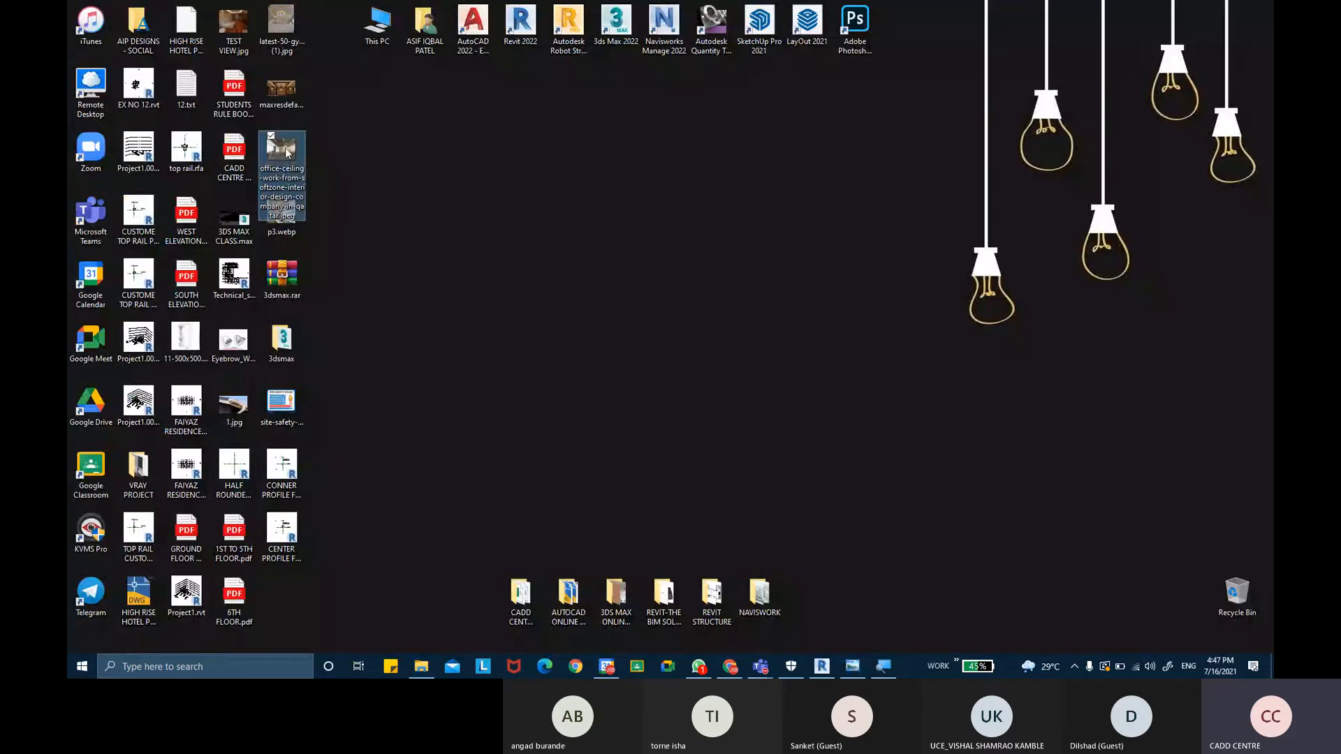
double_click(286, 153)
scroll(632, 174, "up", 5)
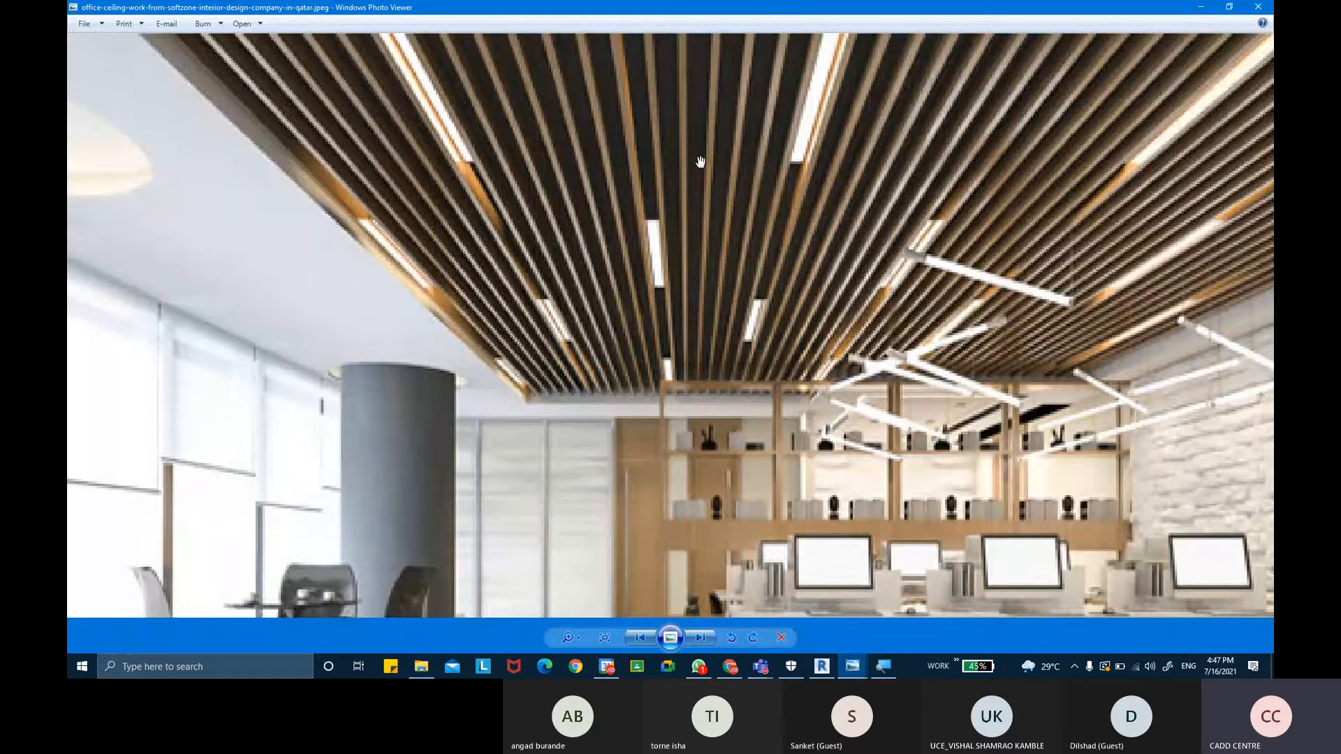
left_click(690, 206)
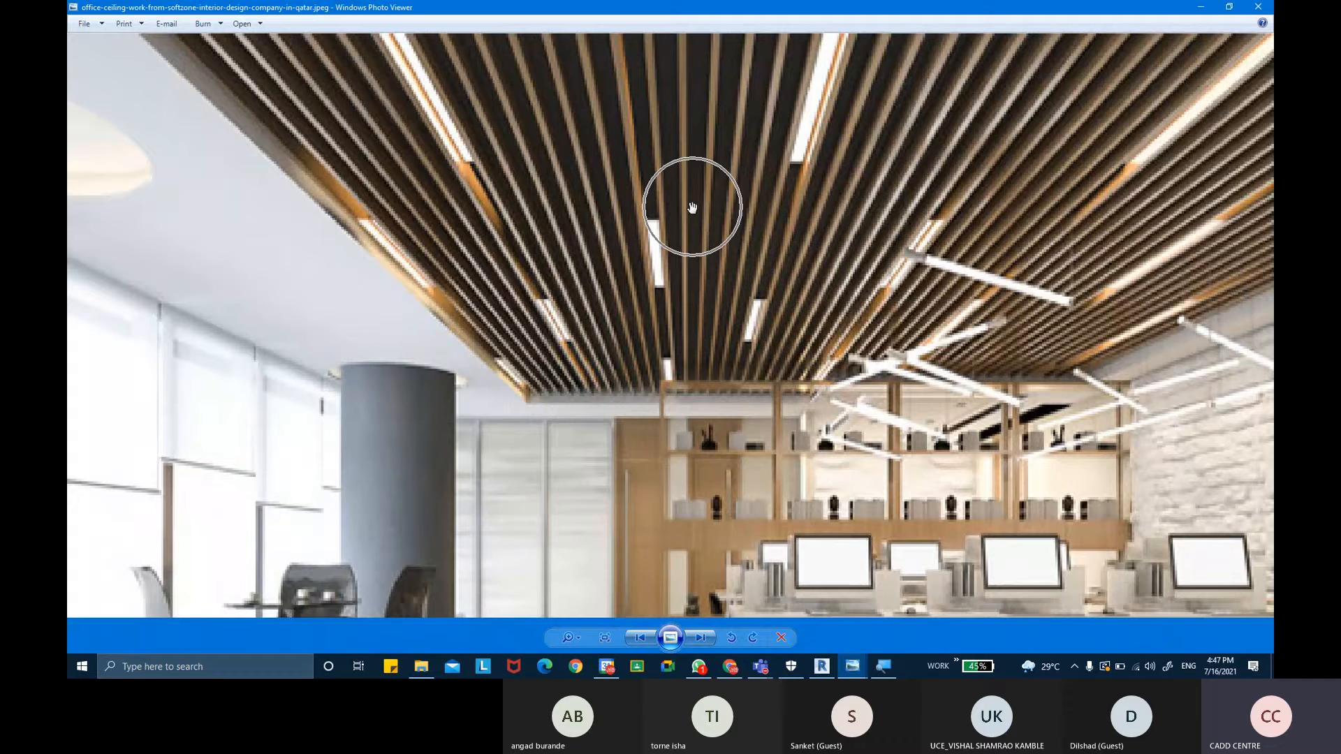
left_click(824, 672)
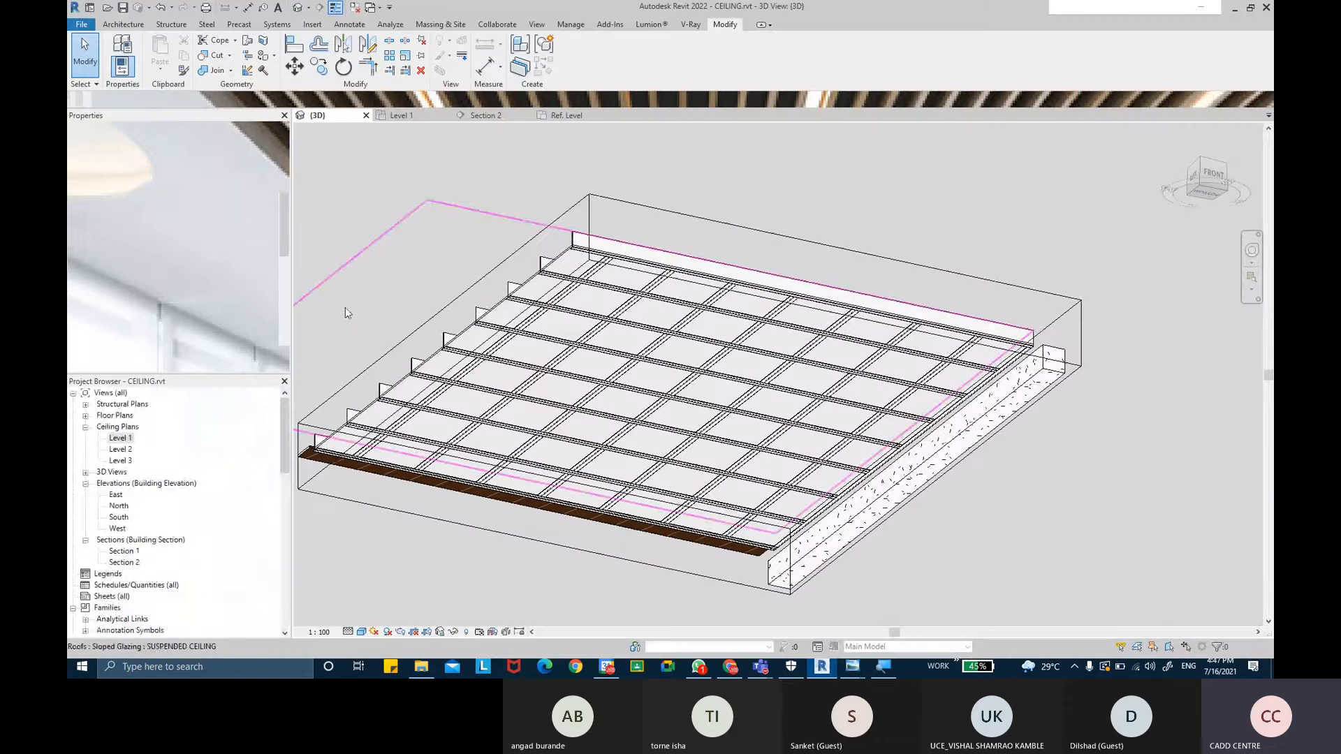
- Open the Level 1 ceiling plan, pan to an empty area, and start a Roof by Footprint, confirming the lowest-level notice
double_click(120, 438)
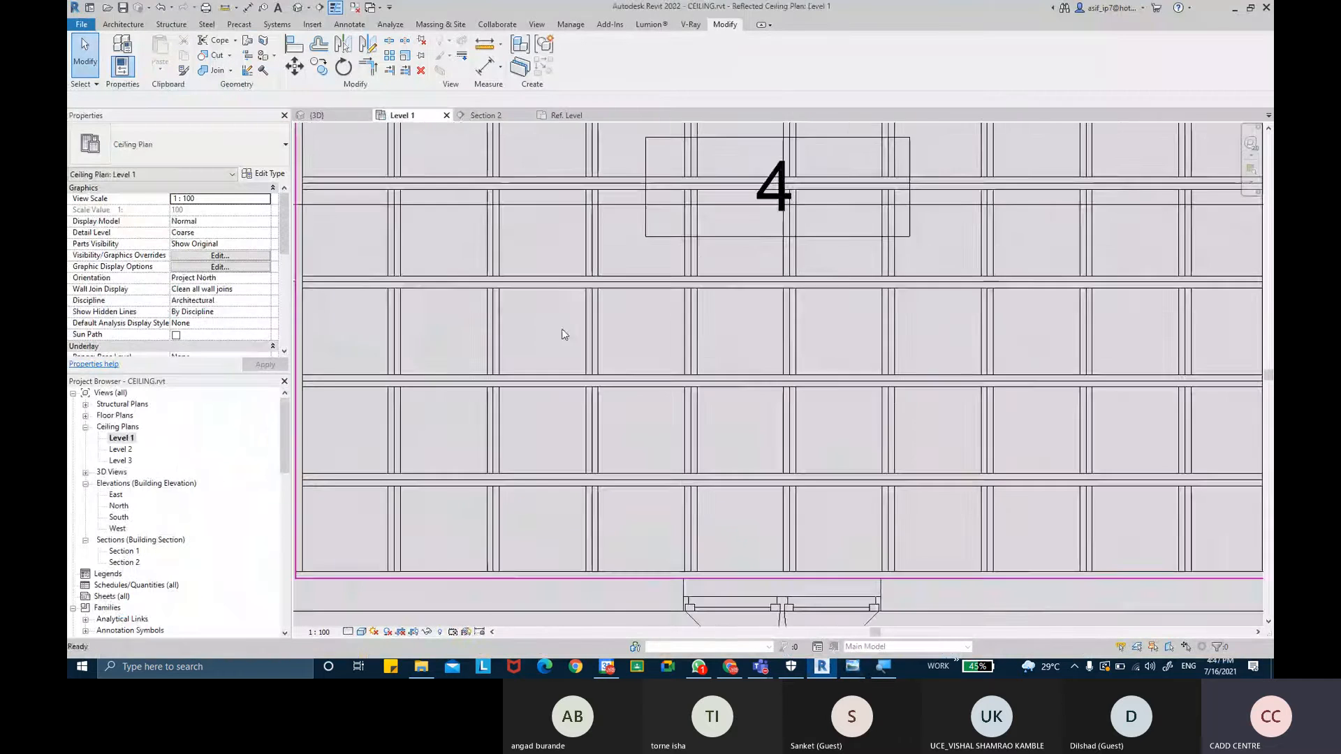
scroll(613, 328, "down", 5)
middle_click_drag(813, 324, 601, 359)
middle_click_drag(907, 332, 865, 336)
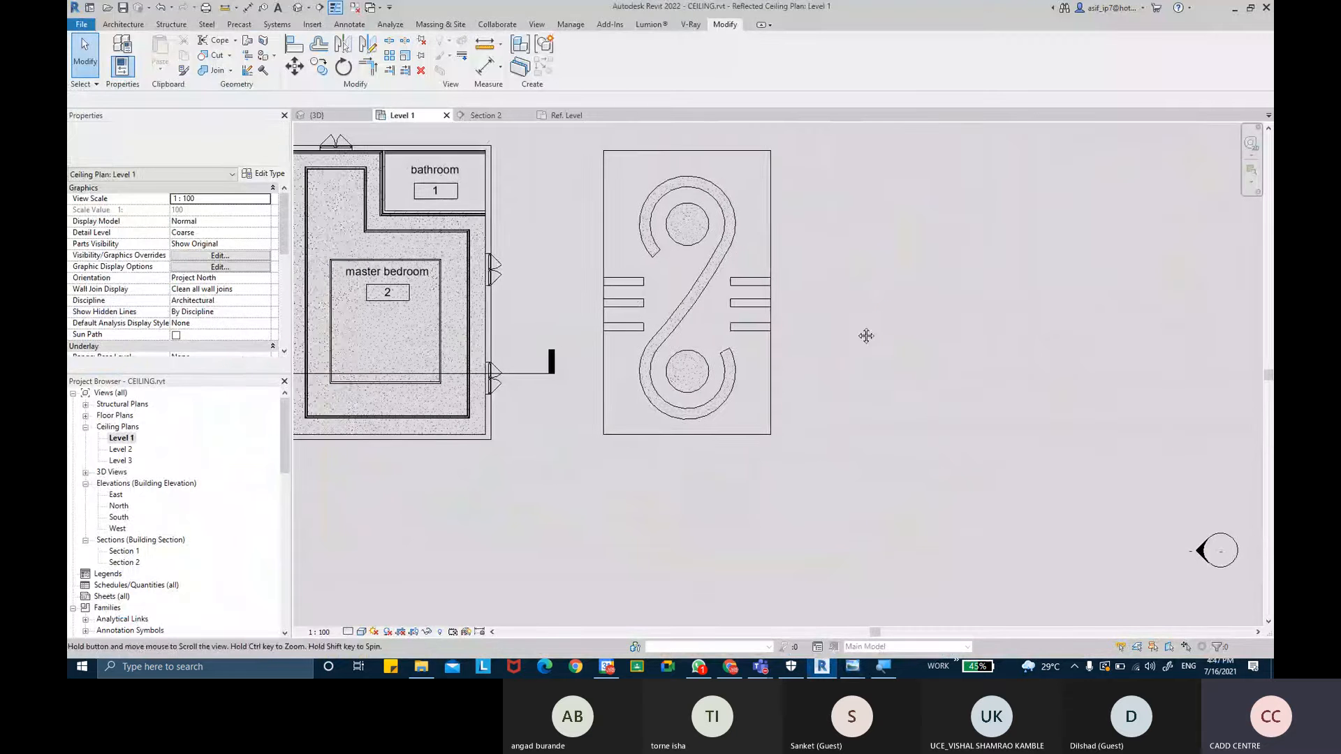
left_click(139, 24)
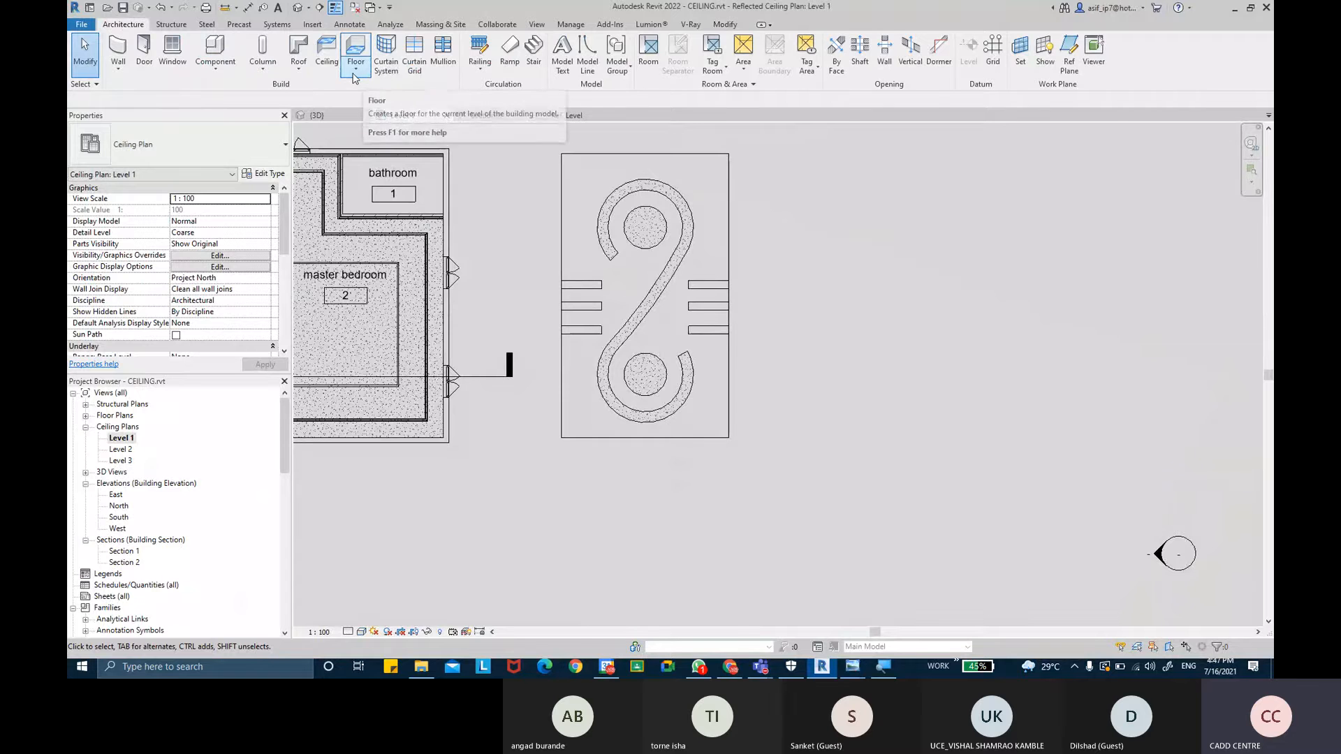
left_click(299, 69)
left_click(322, 96)
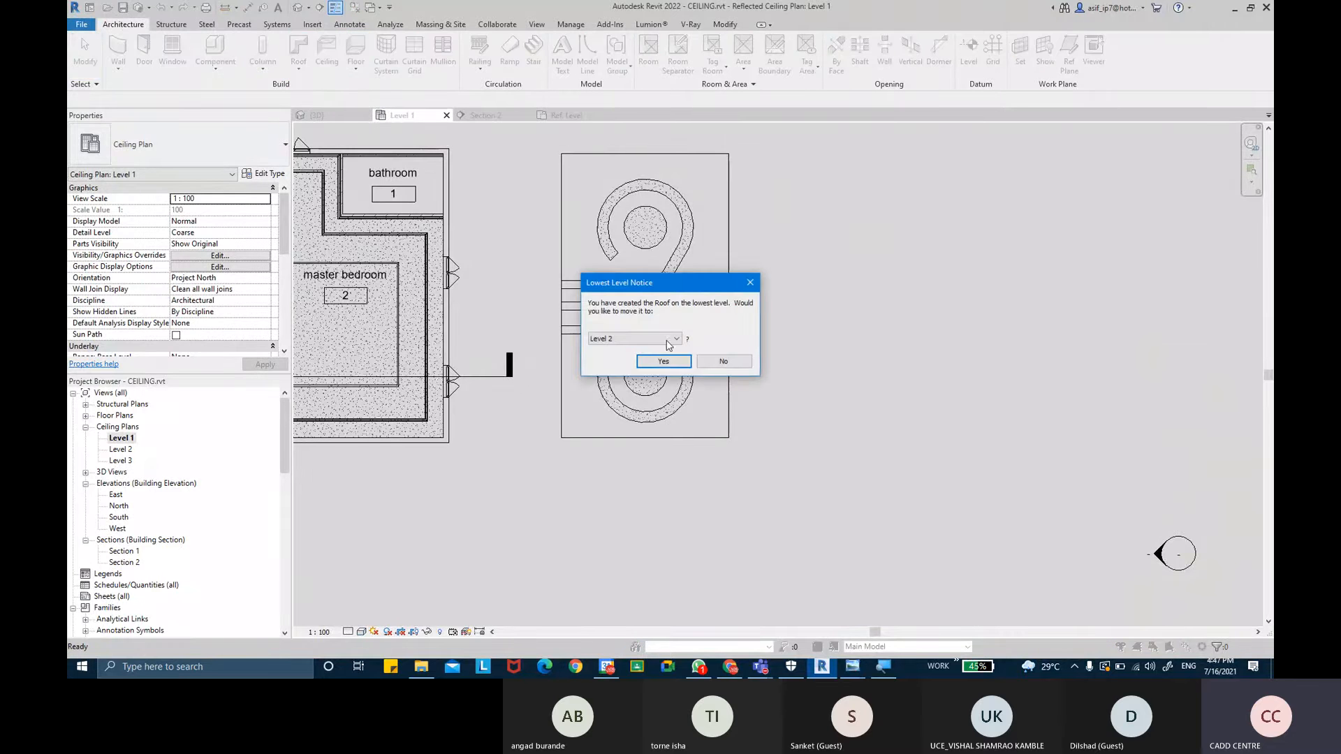
left_click(665, 340)
left_click(636, 350)
left_click(662, 361)
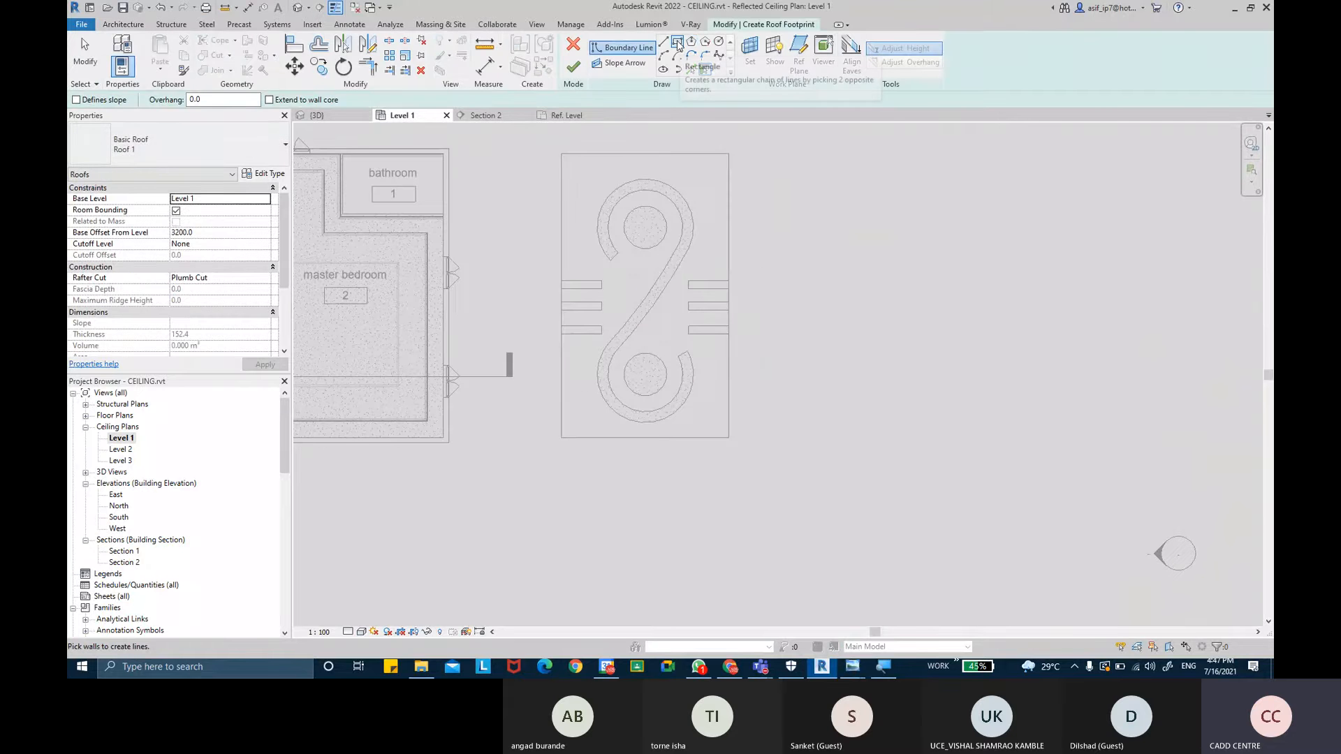
- Sketch a rectangular roof footprint about 5920 by 9800 mm beside the plan
left_click(678, 43)
middle_click_drag(898, 249, 796, 224)
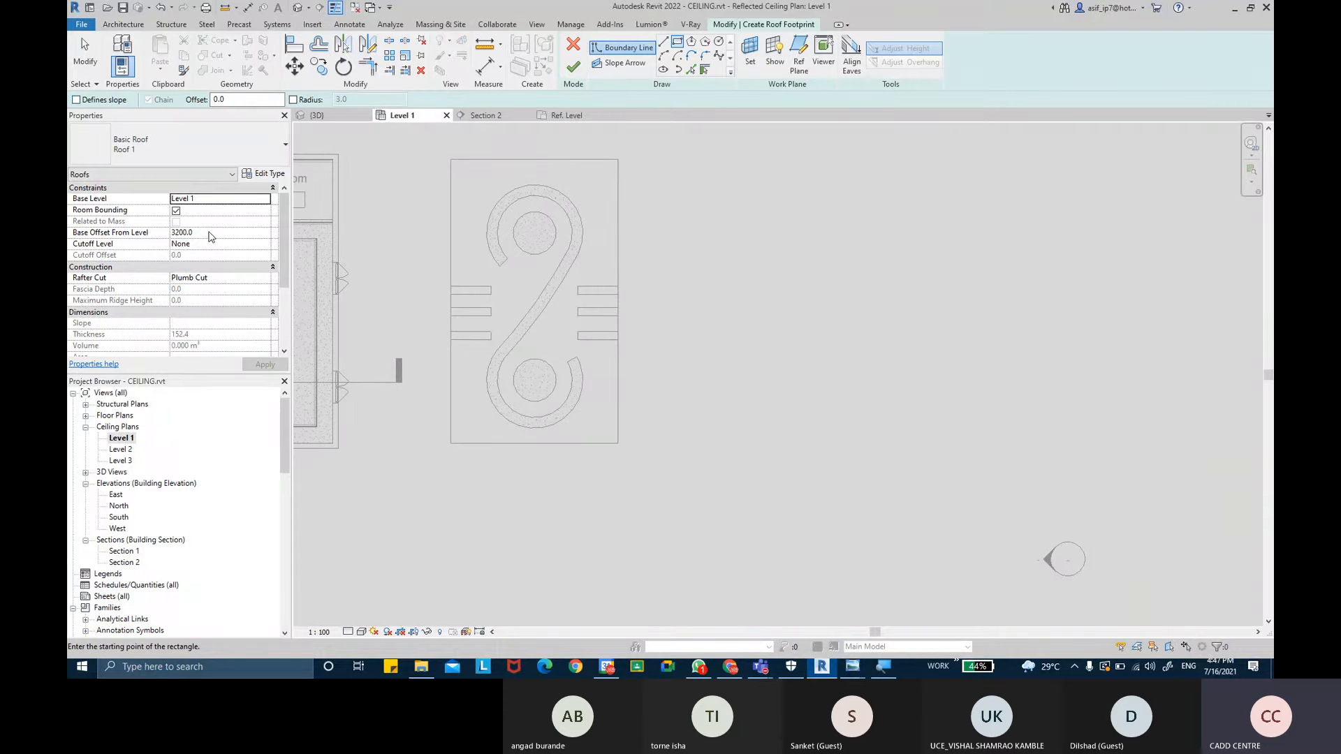
left_click(735, 160)
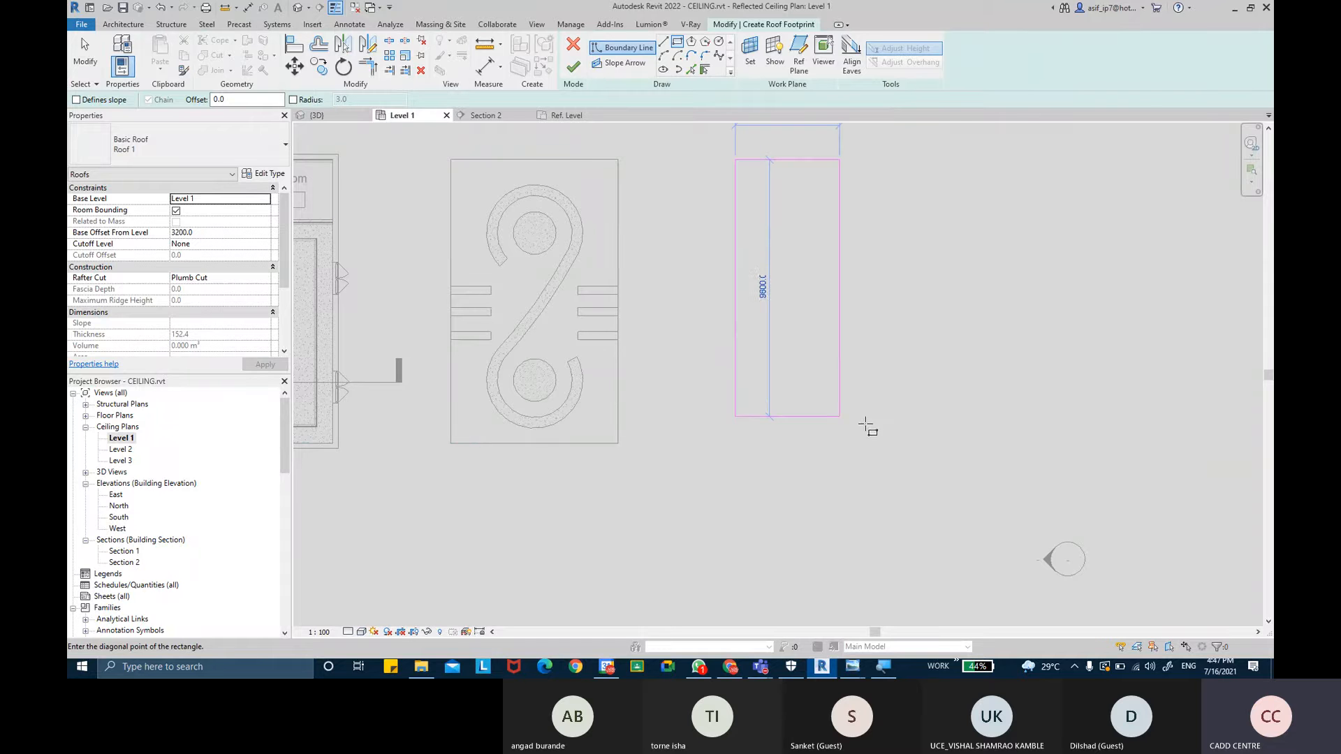
left_click(894, 442)
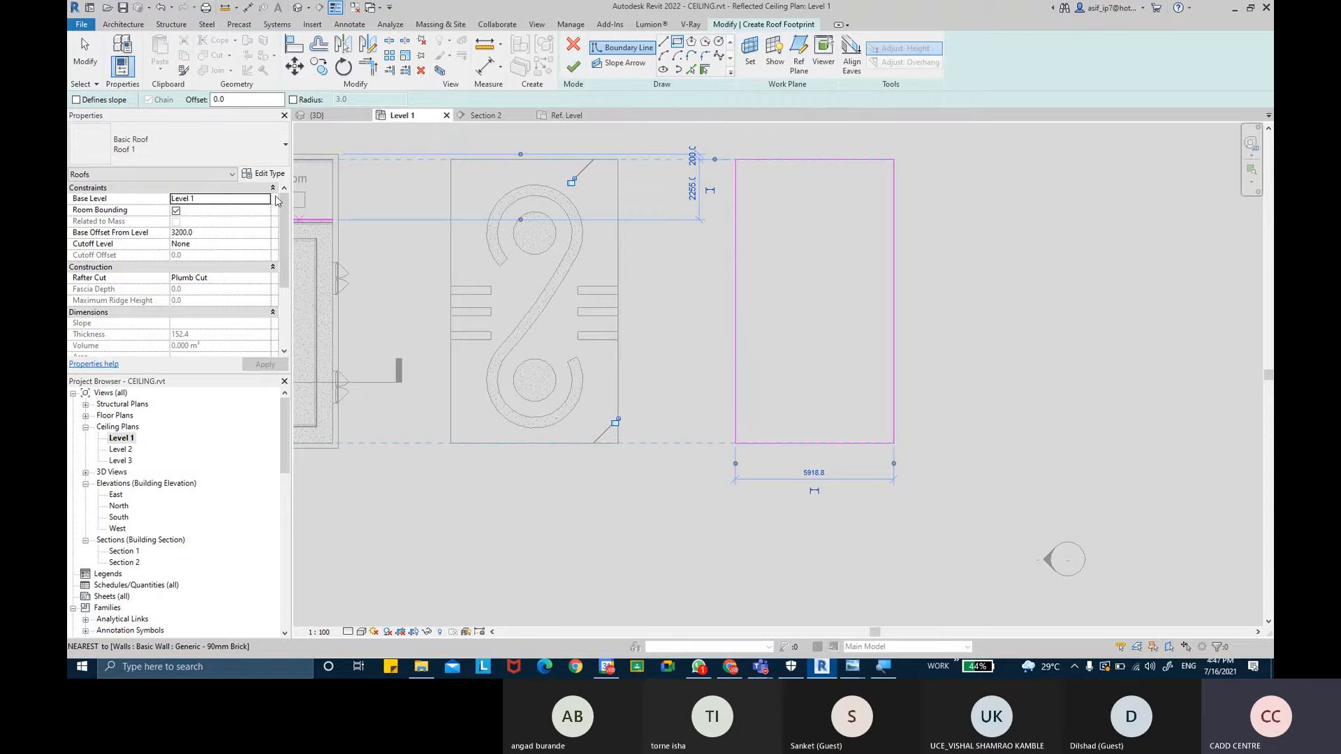
- Switch the roof to the Sloped Glazing type and duplicate it as a new type named WOODEN RAFTERS
left_click(178, 144)
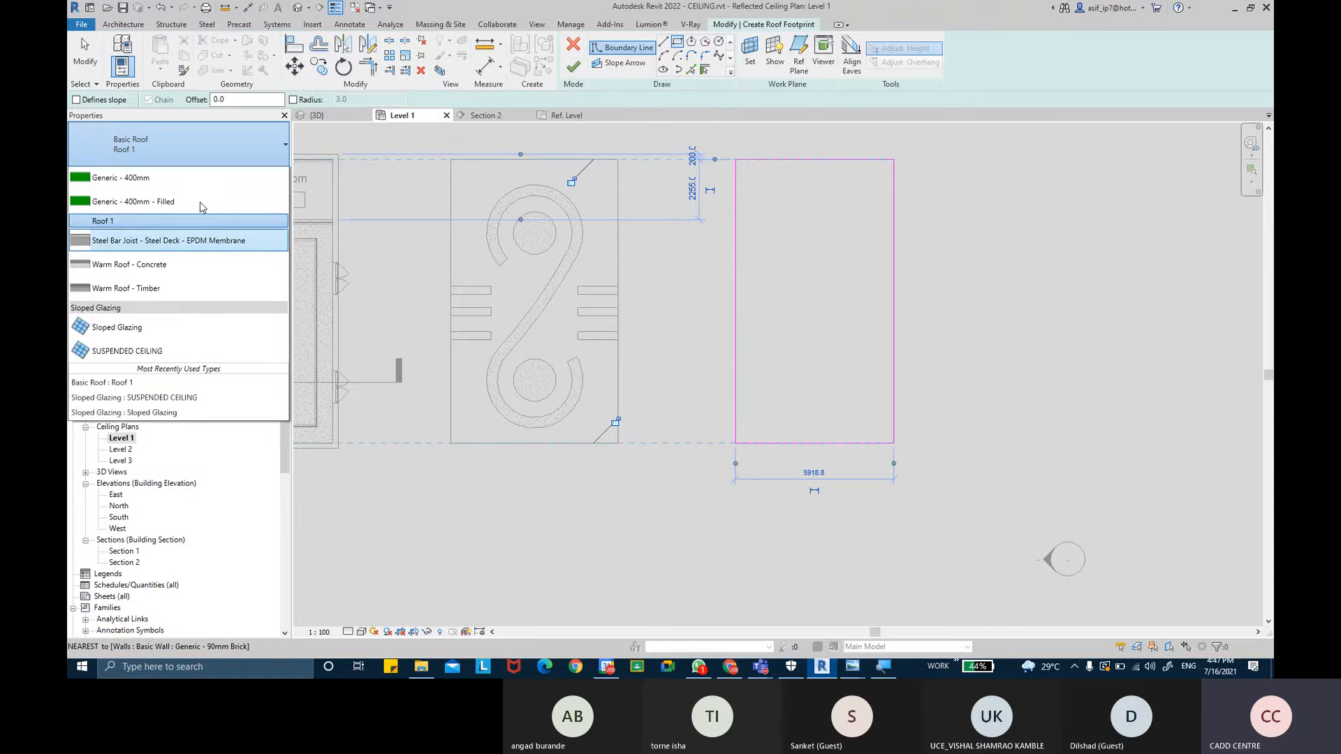
left_click(137, 408)
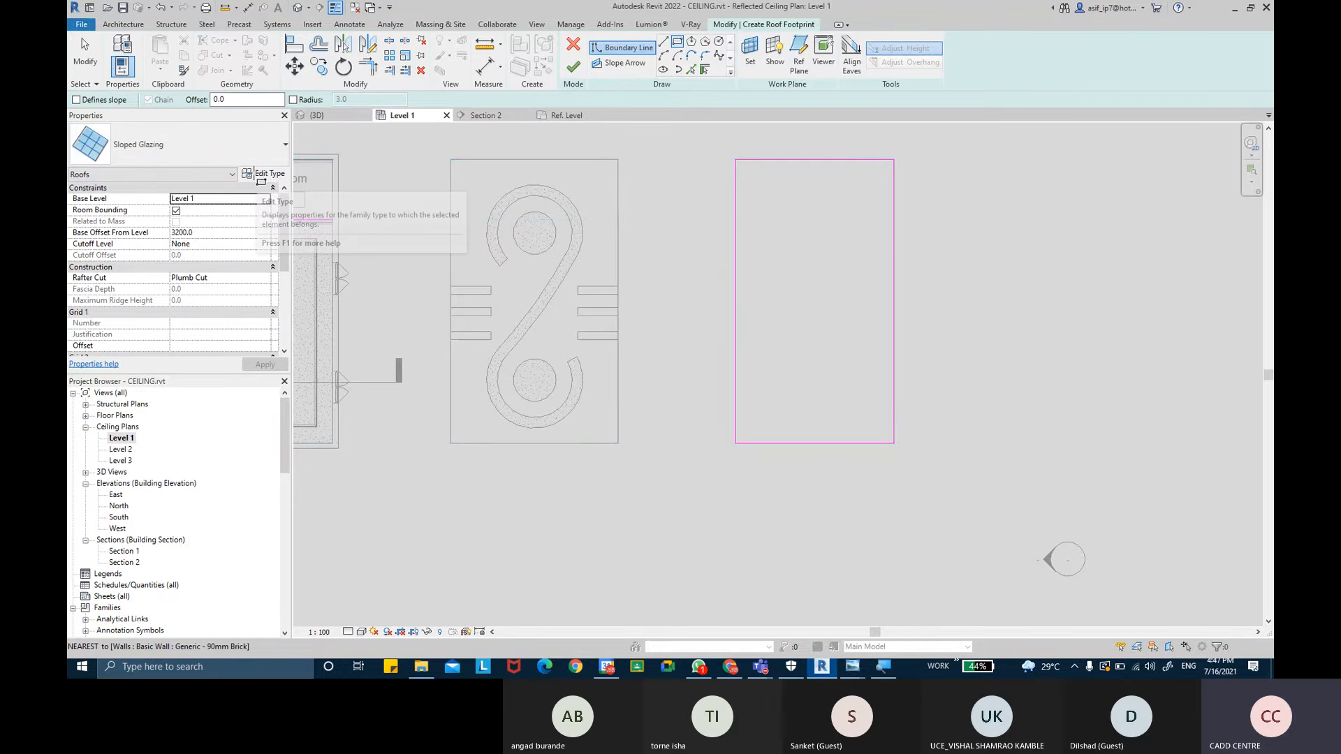
left_click(268, 175)
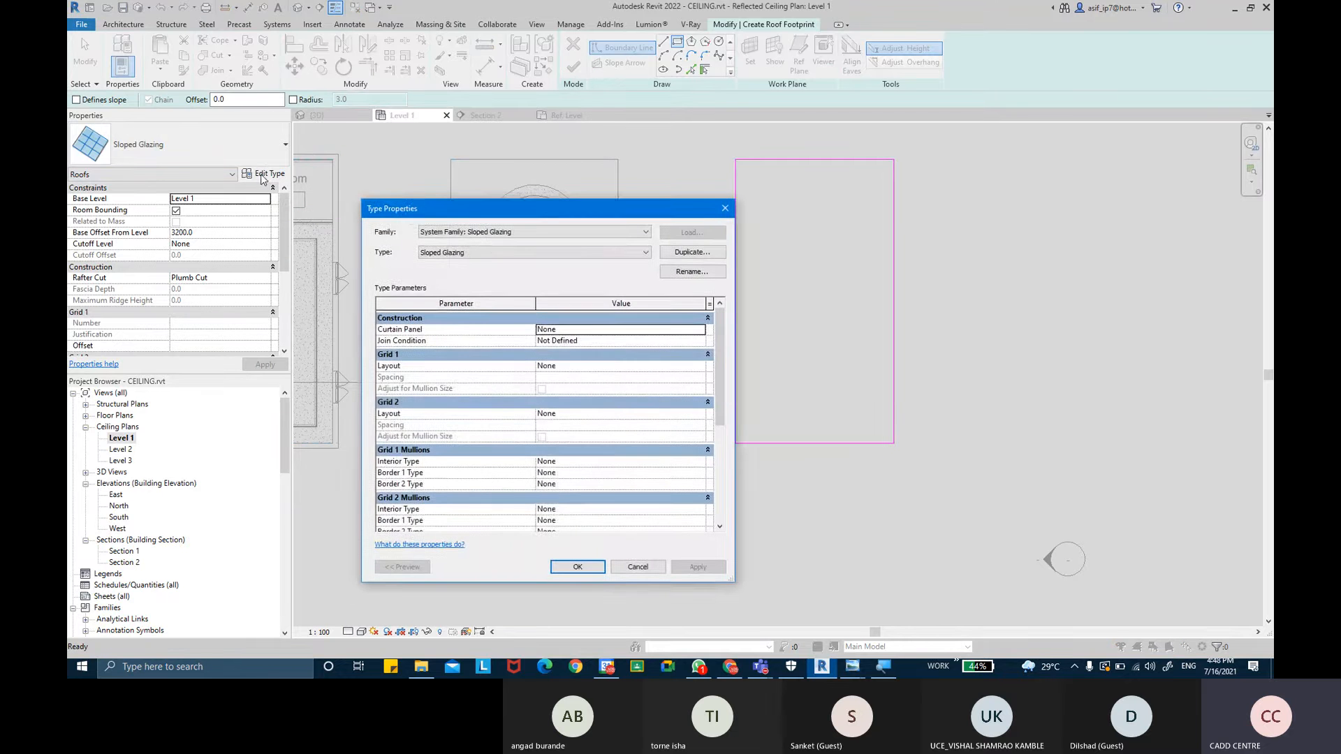
left_click_drag(476, 211, 723, 102)
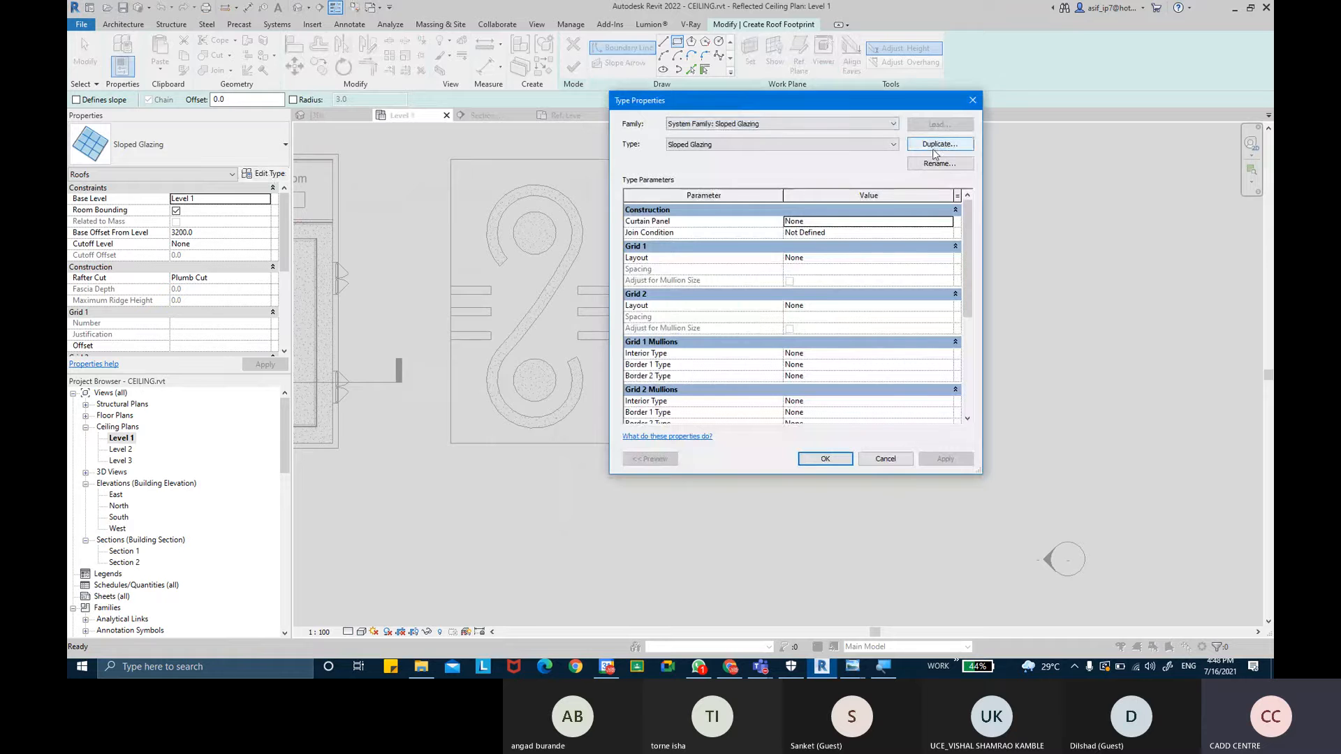
left_click(931, 145)
type("WOOED")
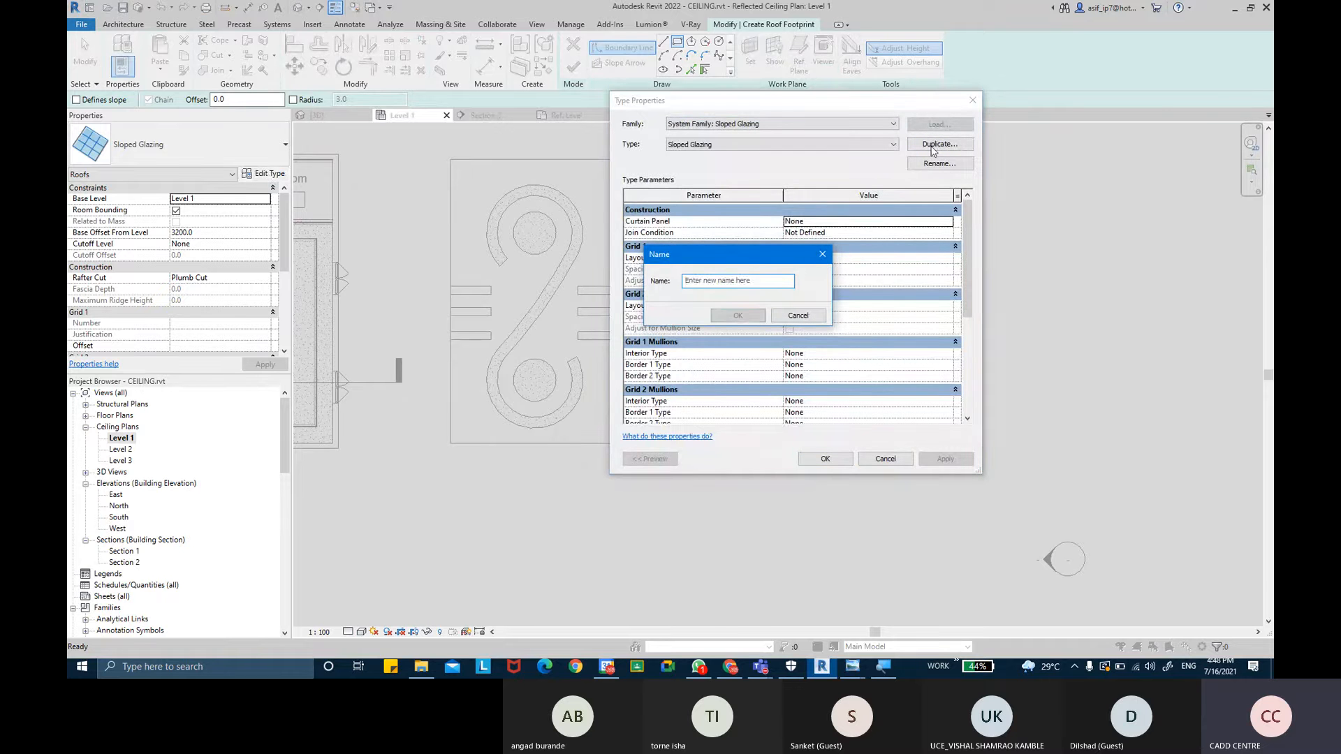
key("BackSpace")
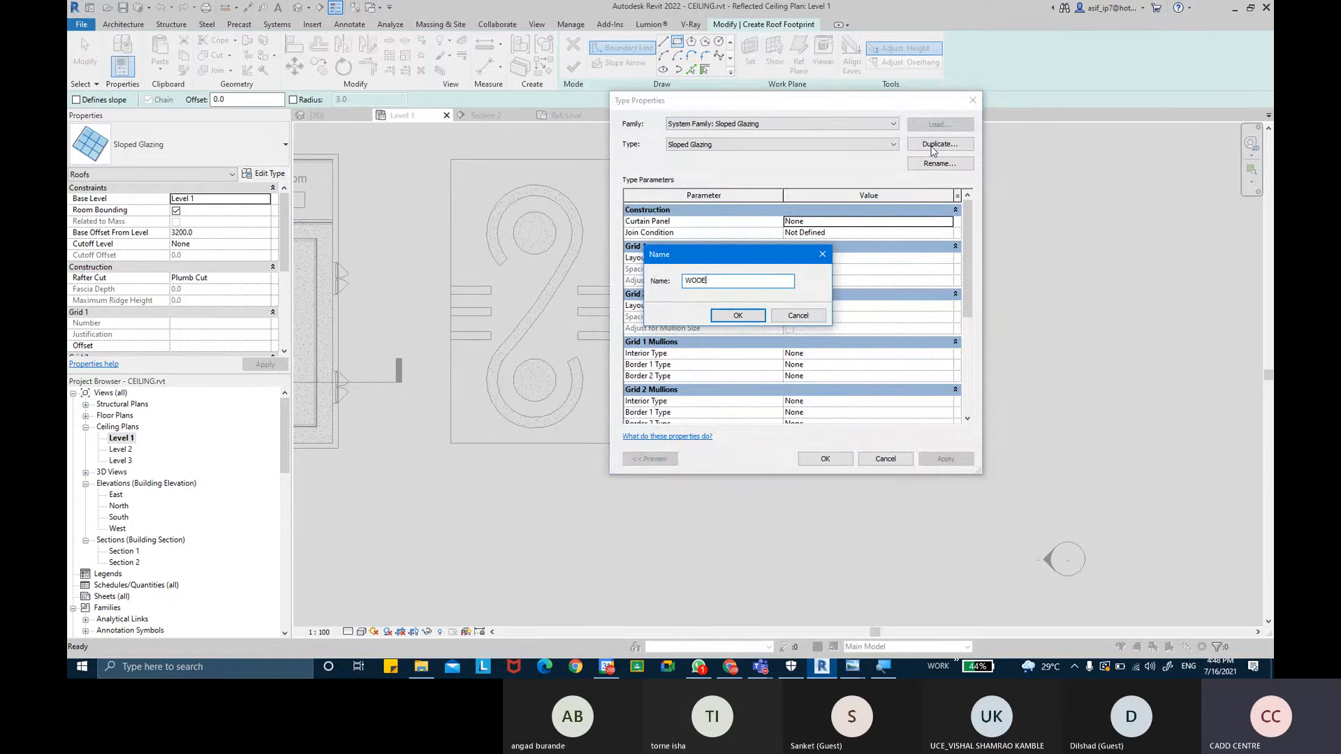
type("DEN RA")
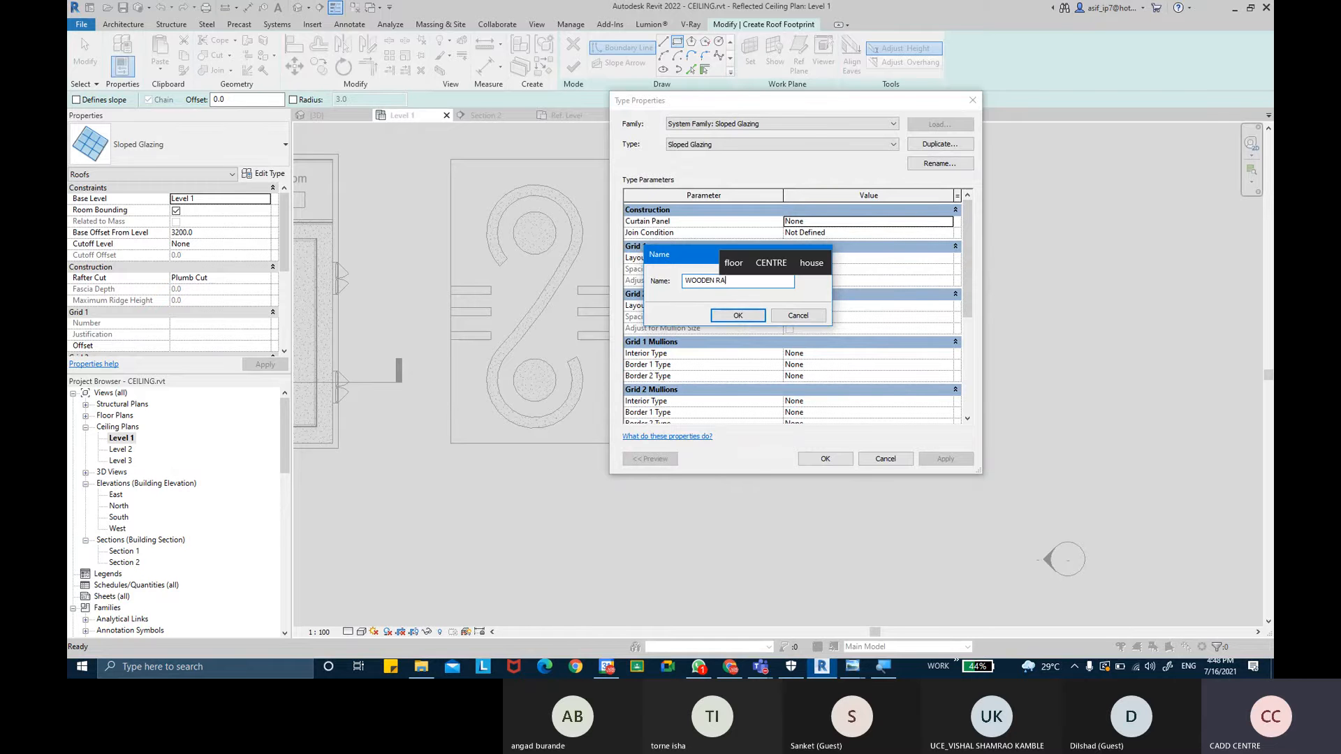
type("FTERS")
key("Return")
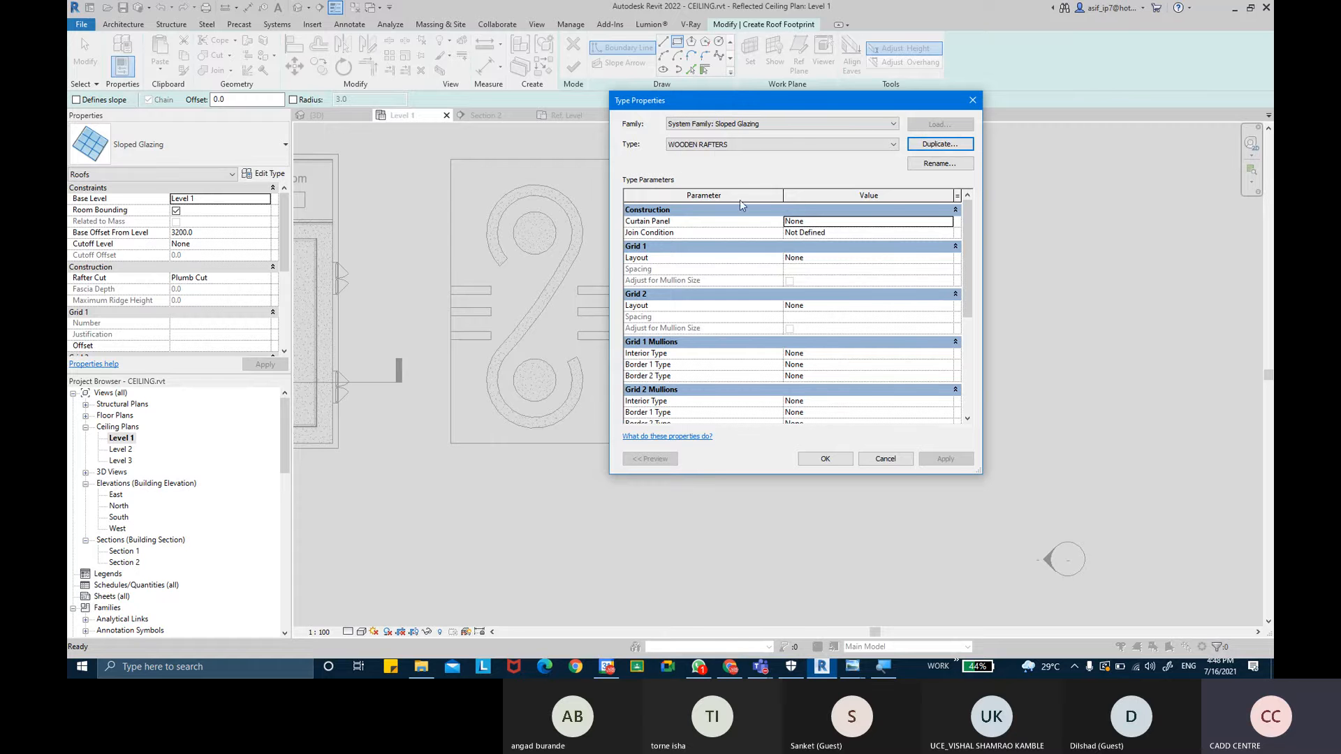
- Set the Grid 1 layout to Fixed Distance with 50.0 spacing
left_click(948, 258)
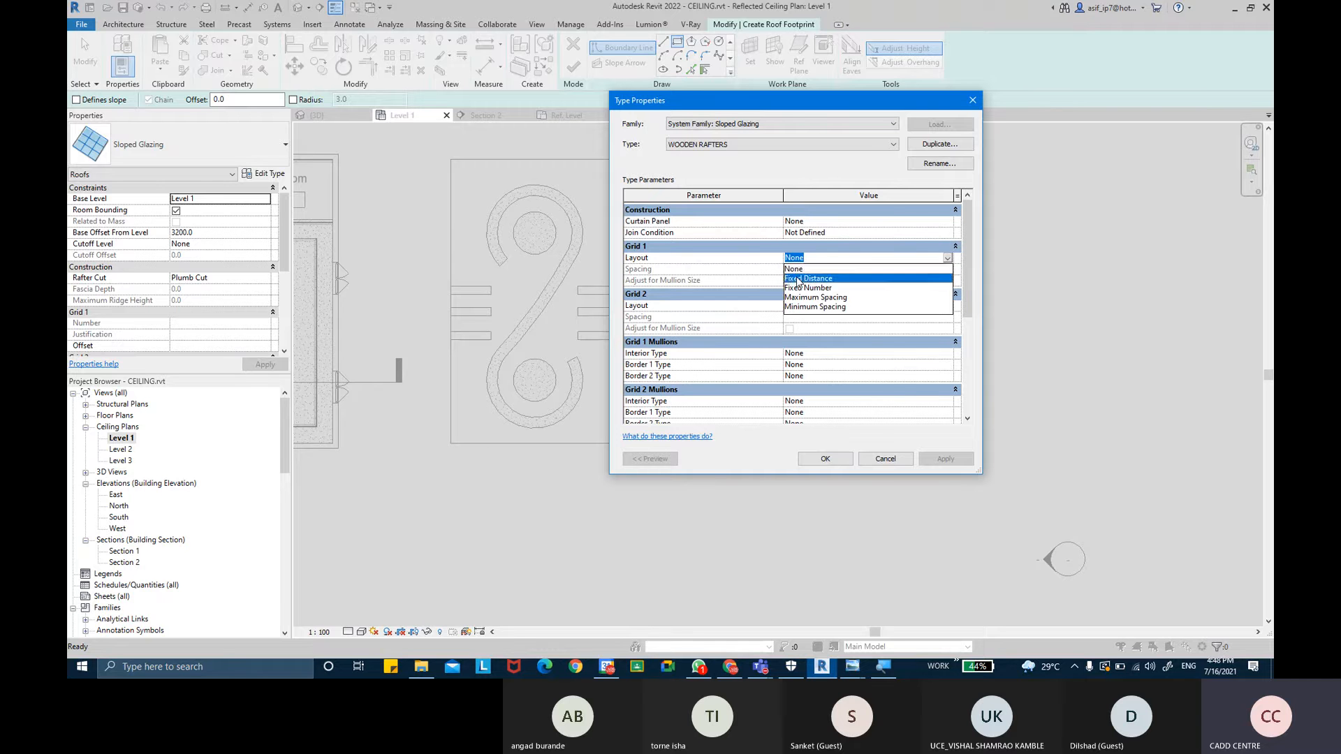
left_click(811, 278)
left_click(823, 269)
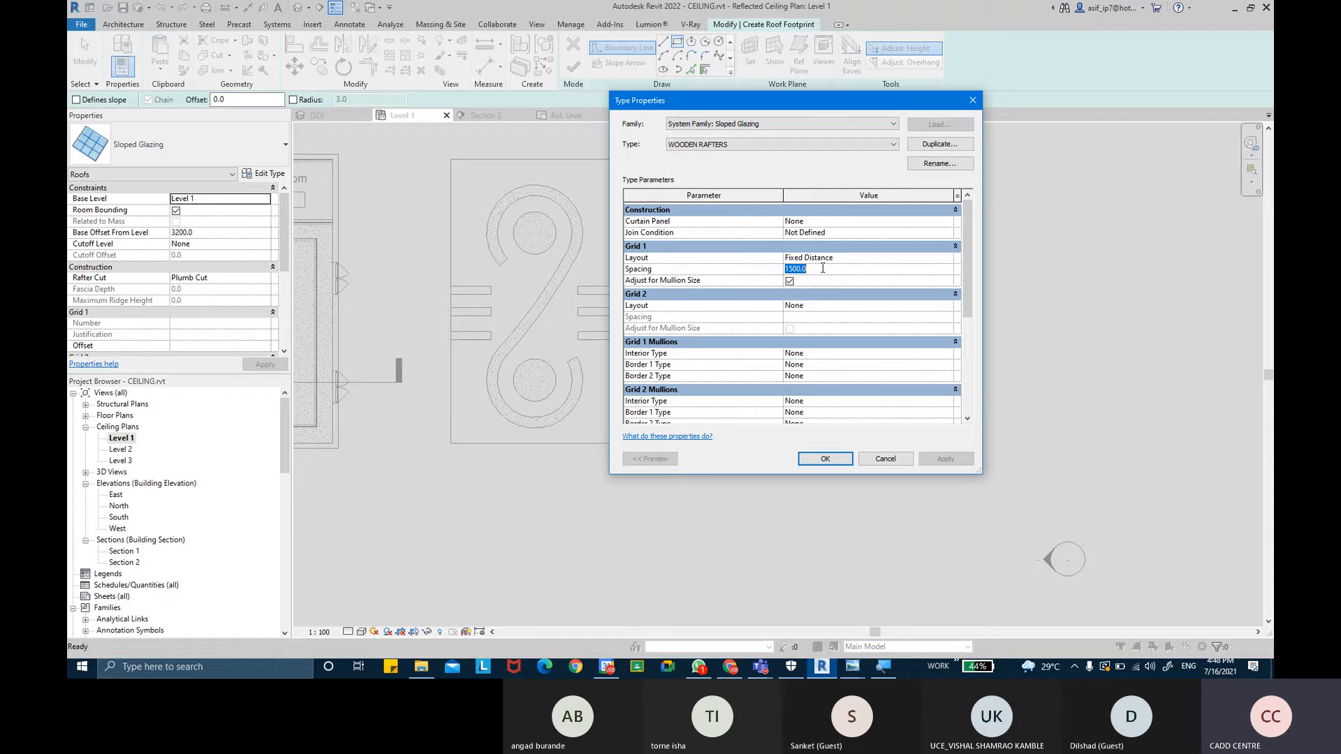
type("50.0")
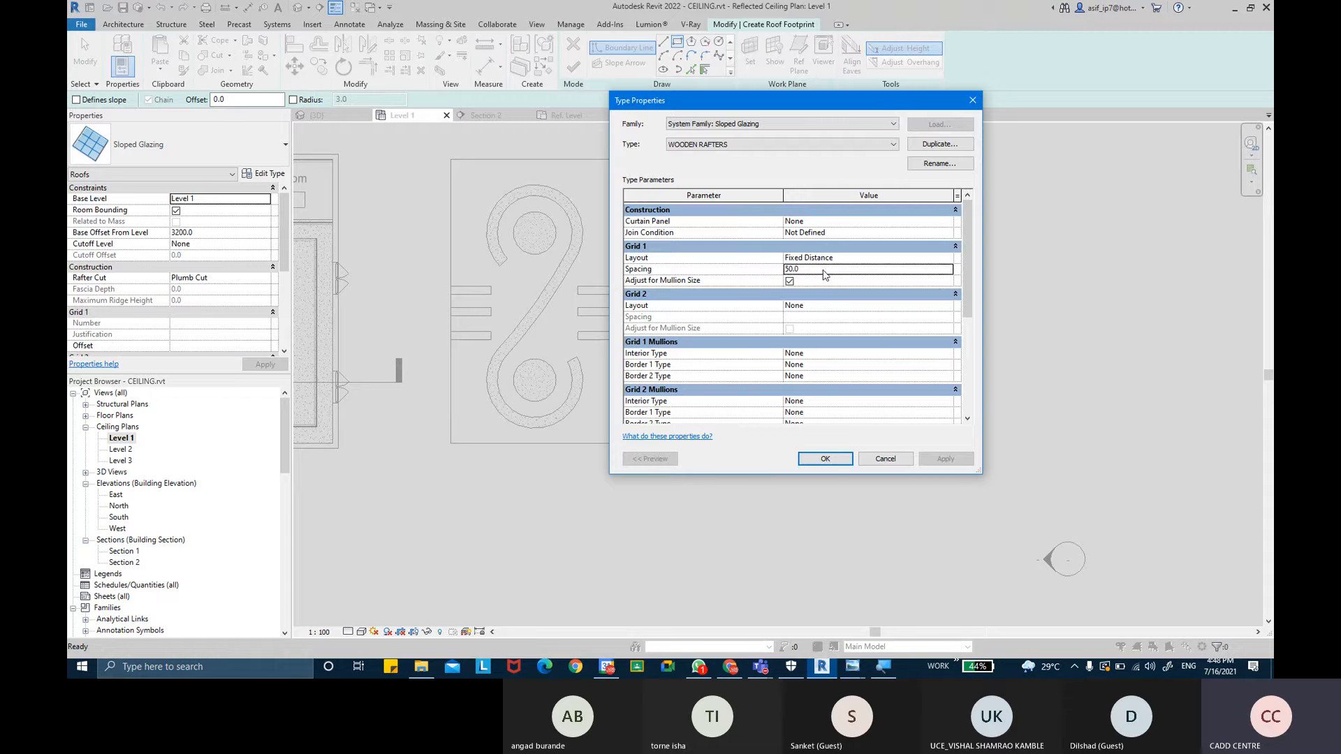
- Change the Grid 1 layout to Fixed Number and confirm the type properties
left_click(937, 258)
left_click(947, 258)
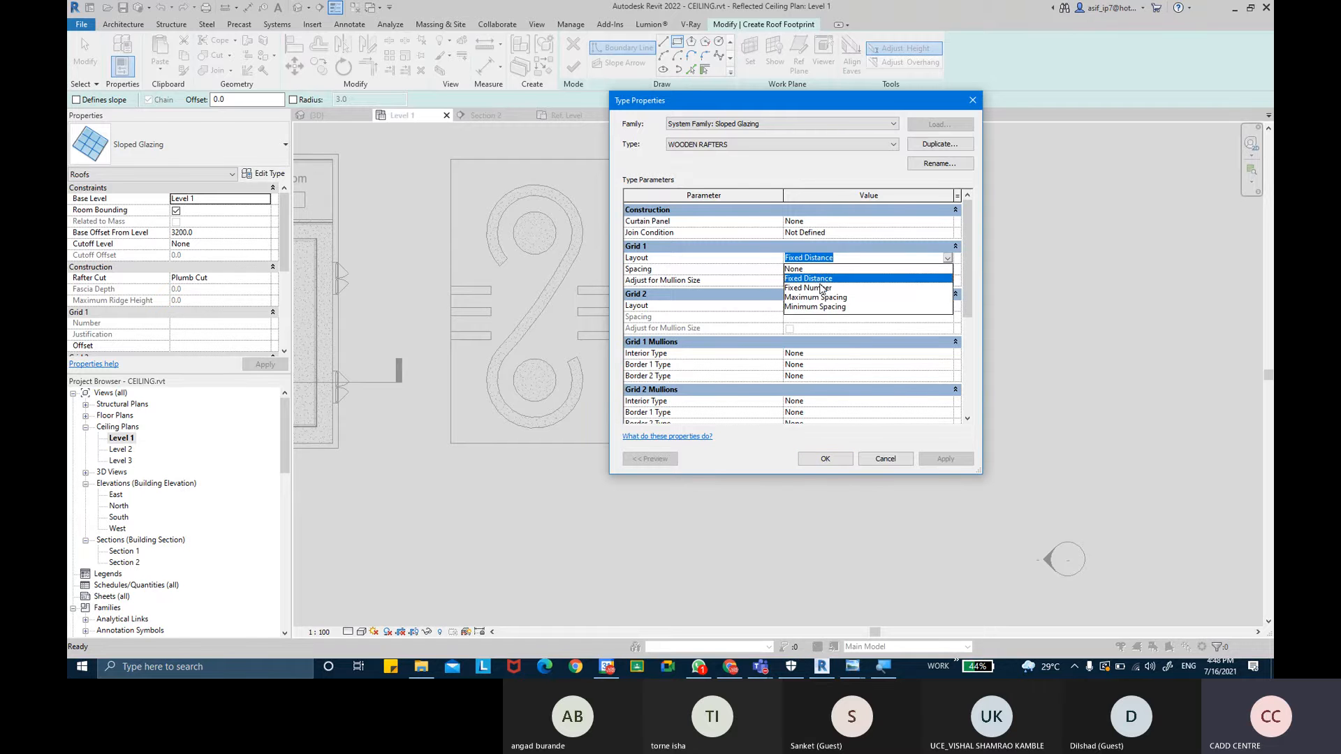
left_click(821, 288)
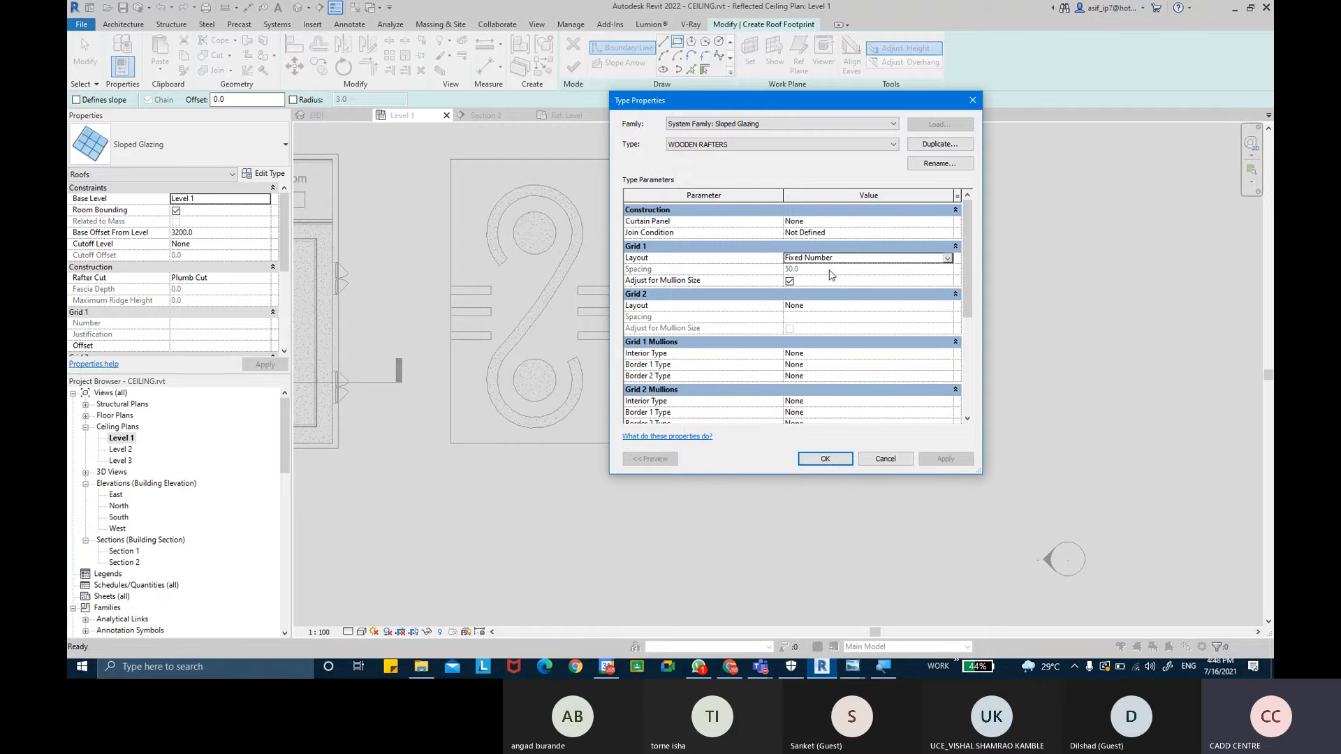
left_click(824, 459)
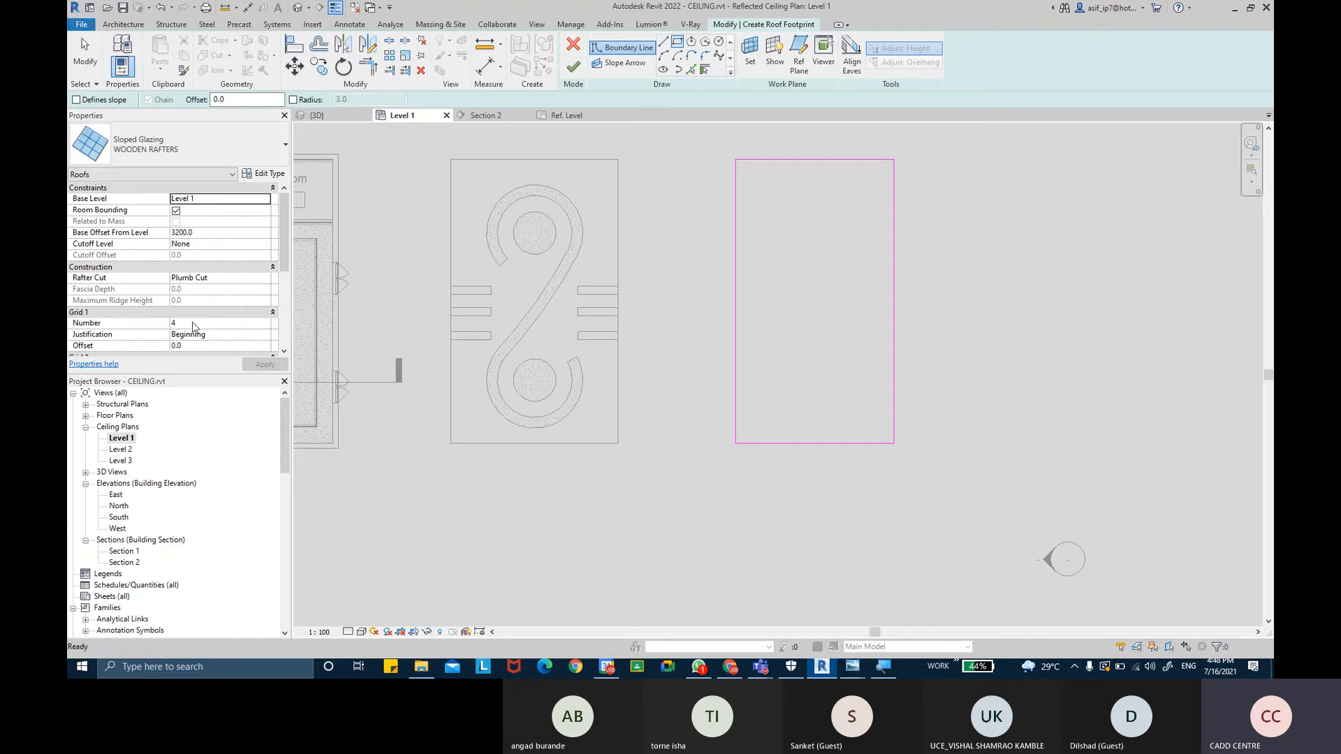
- Set the roof's Grid 1 number to 20 and apply it
left_click(192, 324)
type("20")
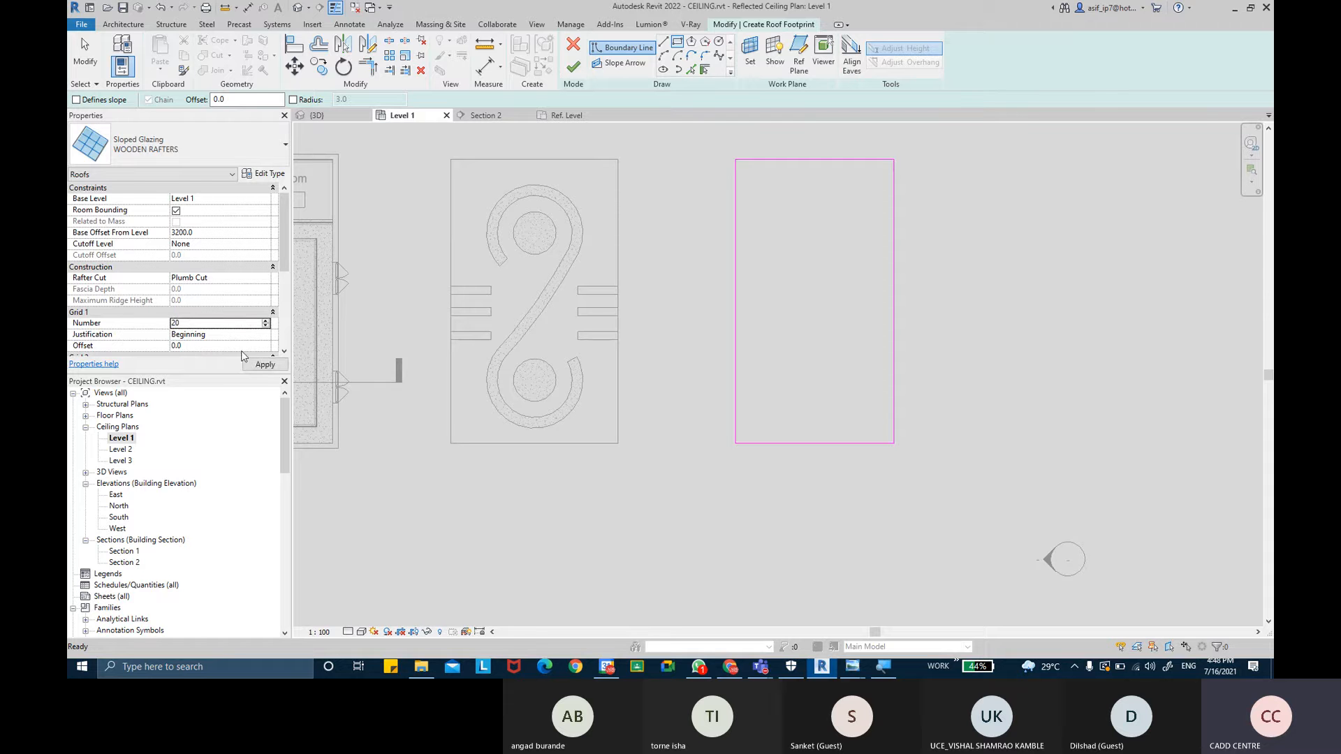
left_click(265, 364)
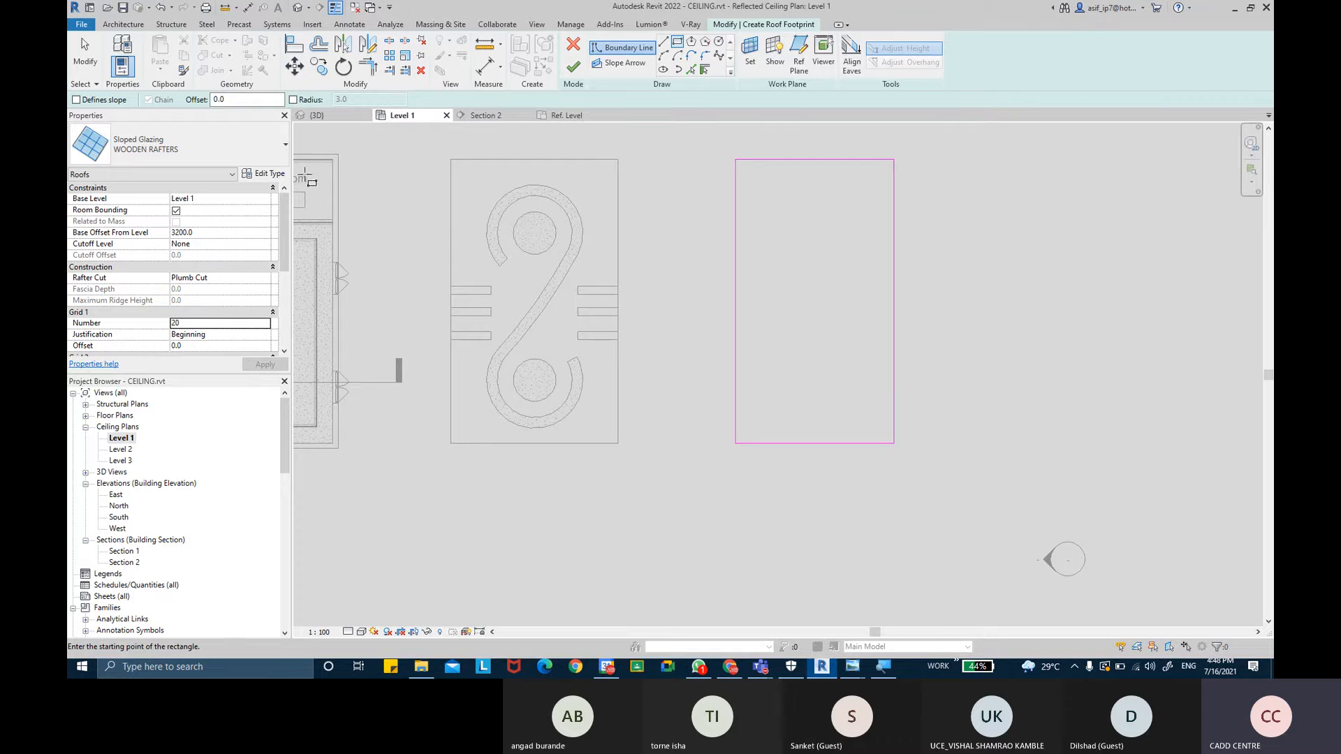
- Set the Grid 1 interior and both border mullion types to Rectangular Mullion : 50 x 150mm and confirm
left_click(266, 175)
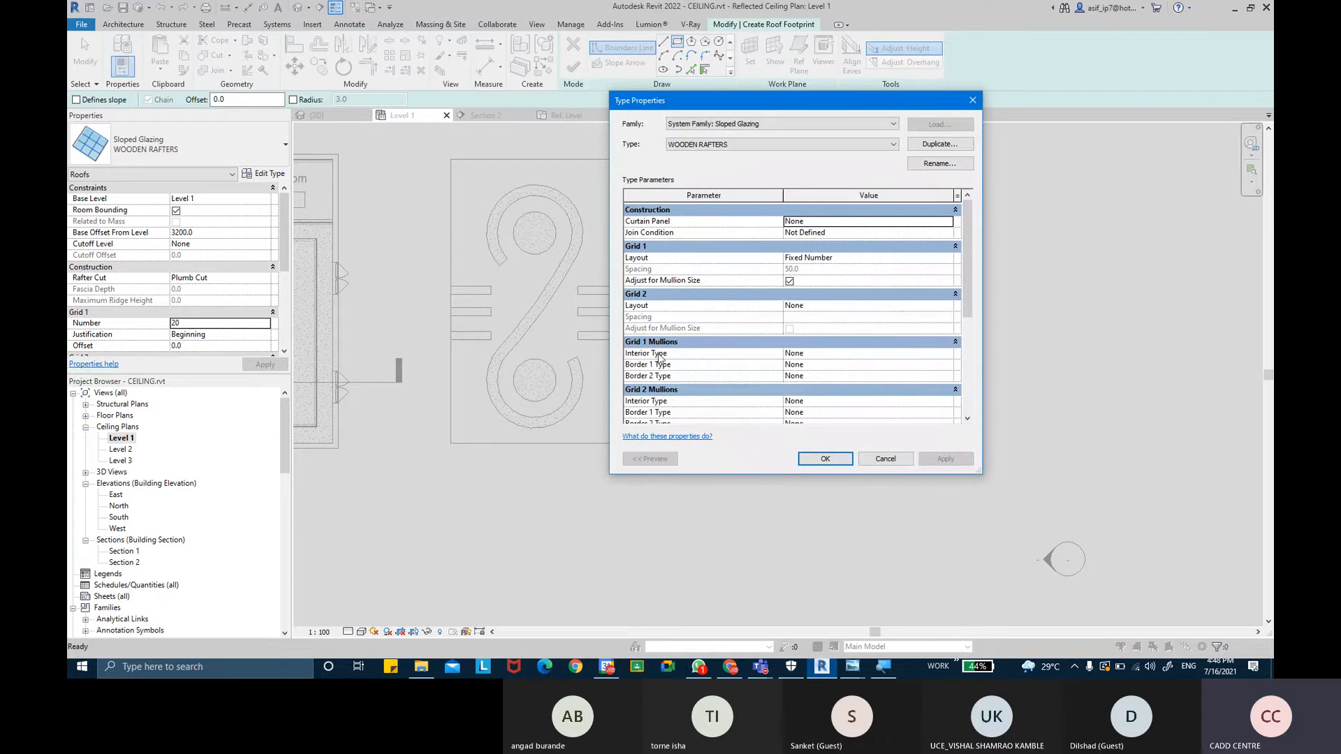
left_click(948, 354)
left_click(947, 354)
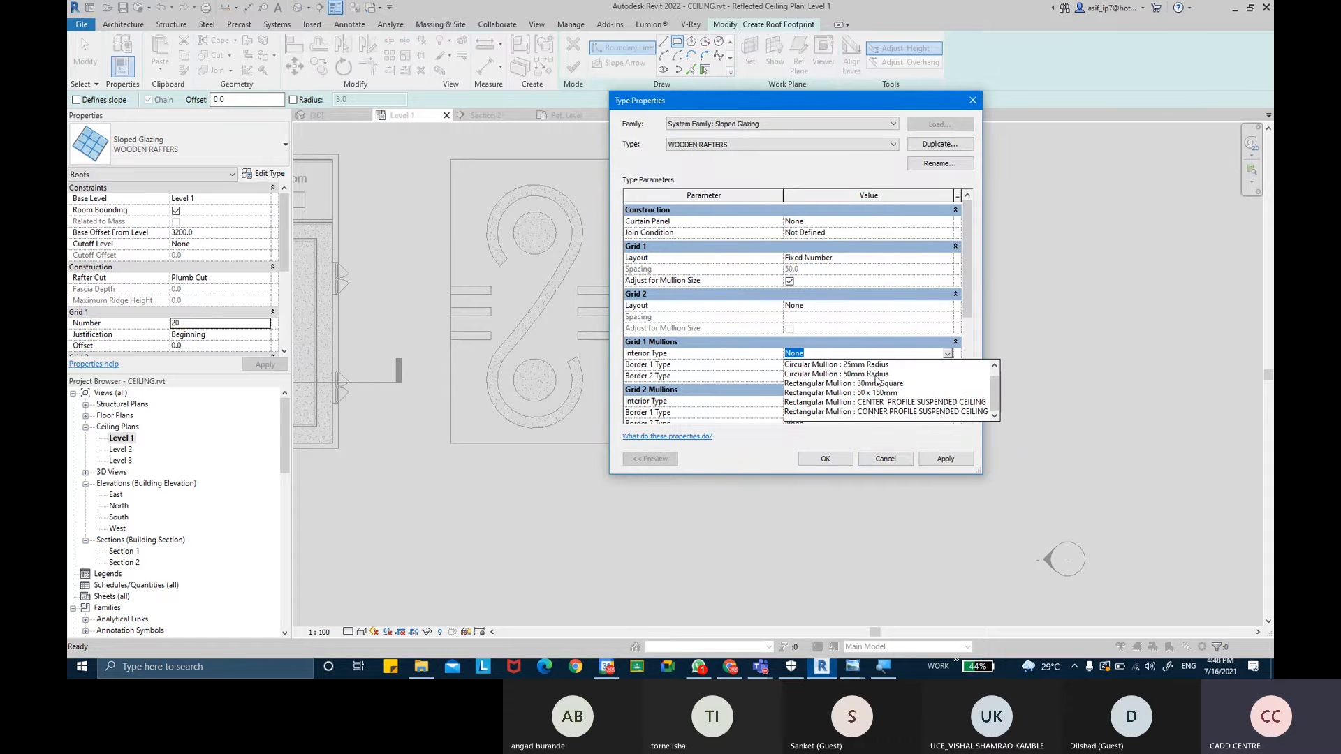
left_click(871, 393)
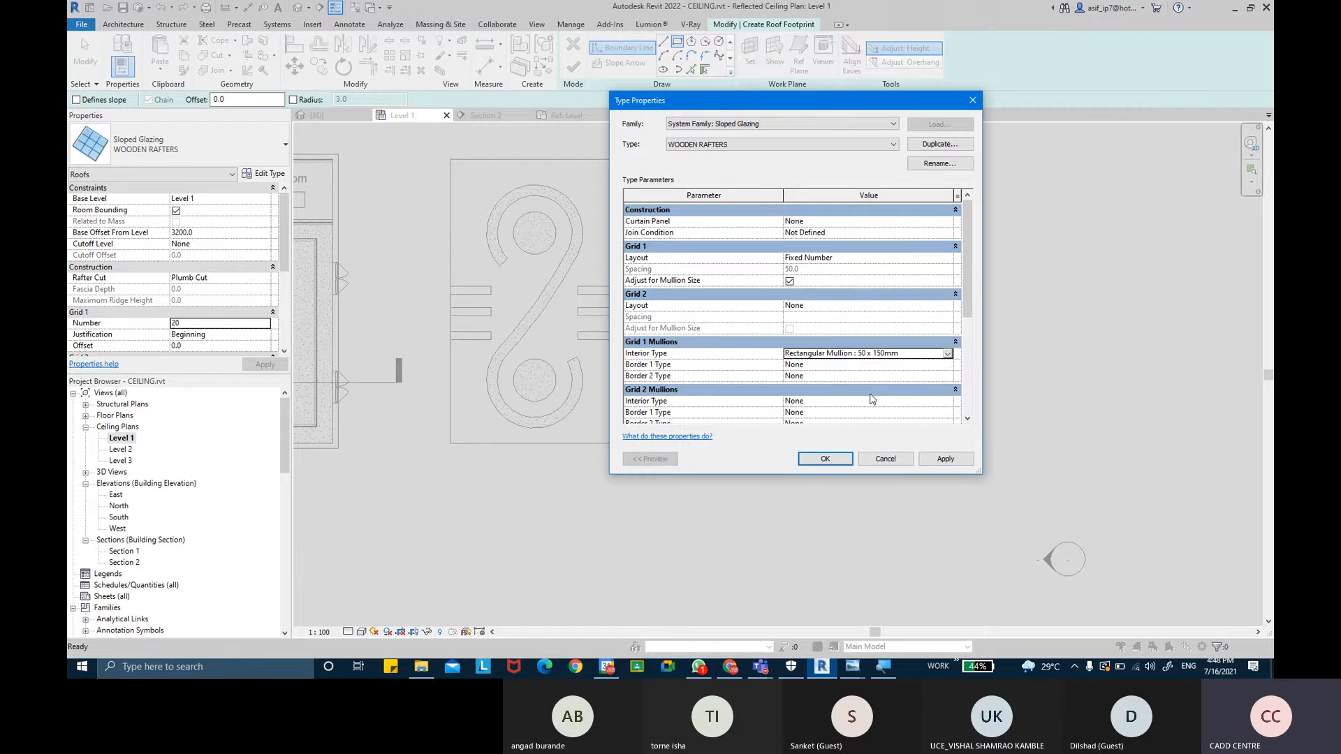
left_click(947, 364)
left_click(948, 364)
scroll(878, 398, "down", 2)
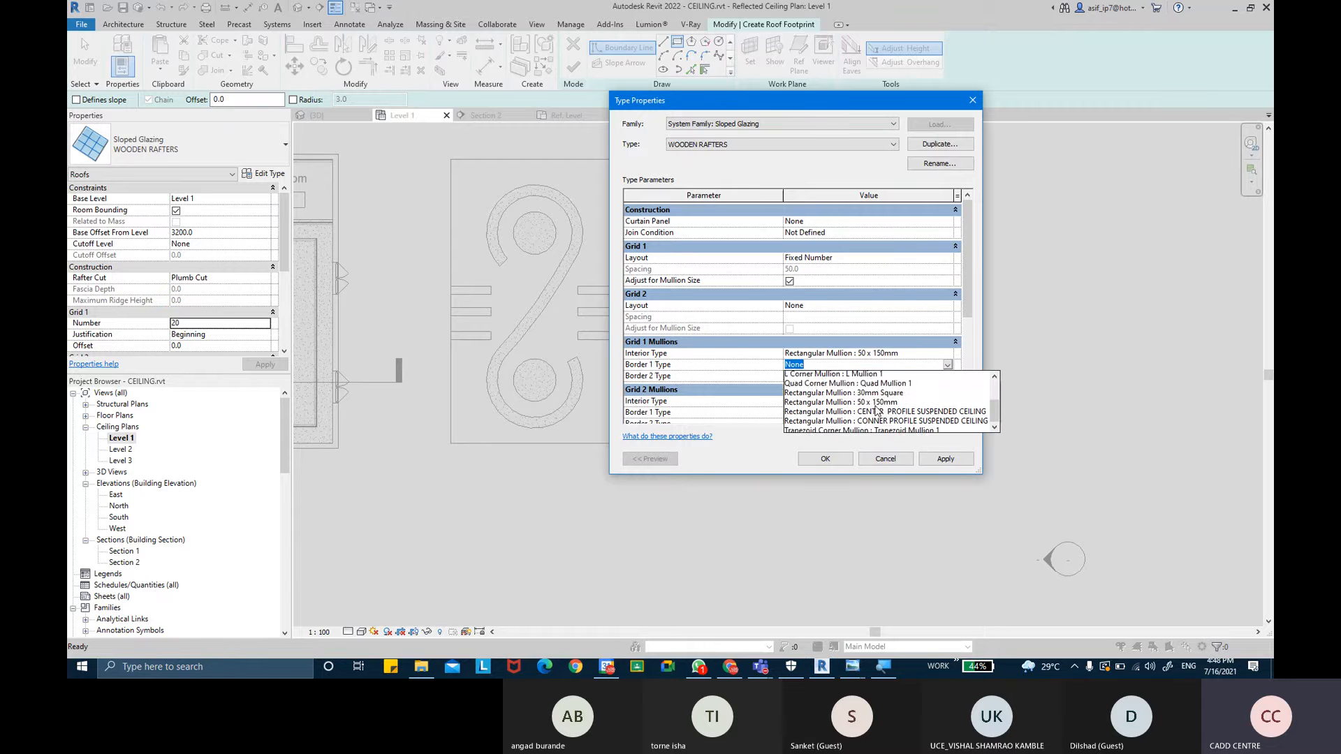
scroll(873, 408, "up", 2)
scroll(874, 418, "down", 2)
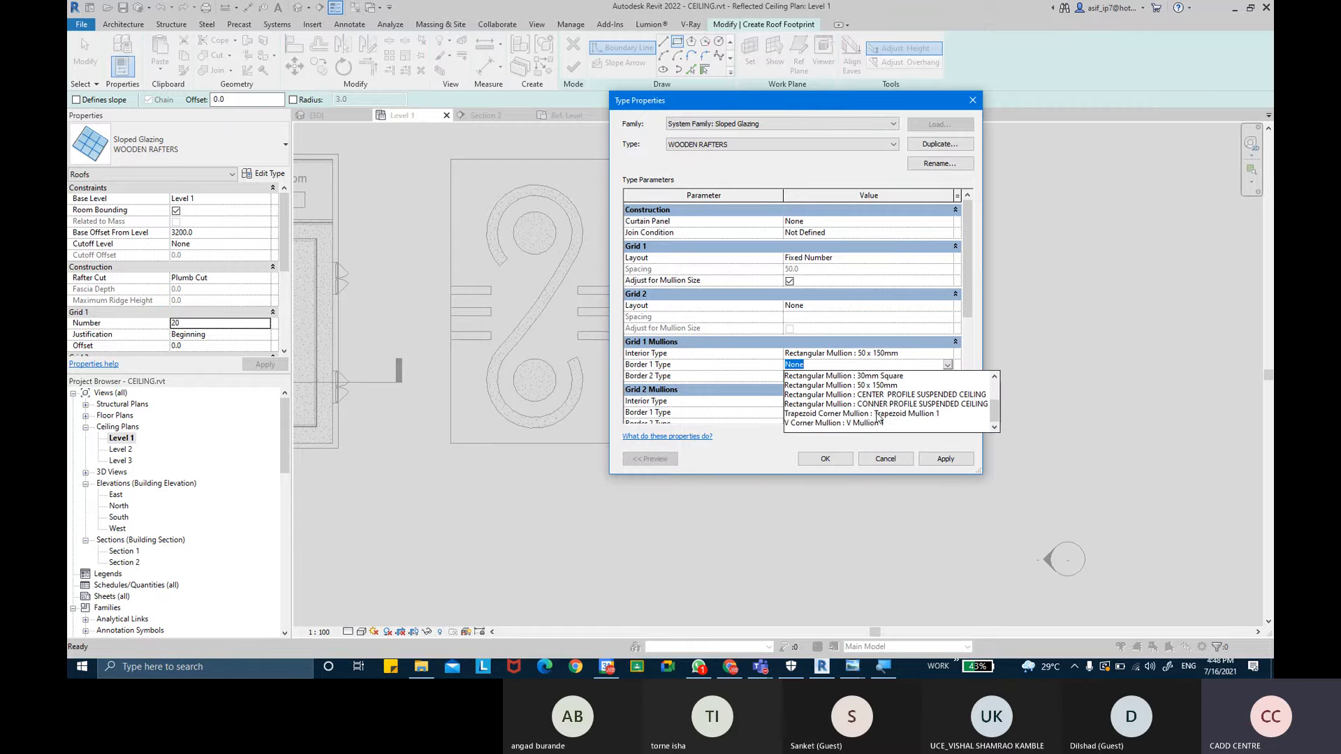
left_click(884, 386)
left_click(947, 377)
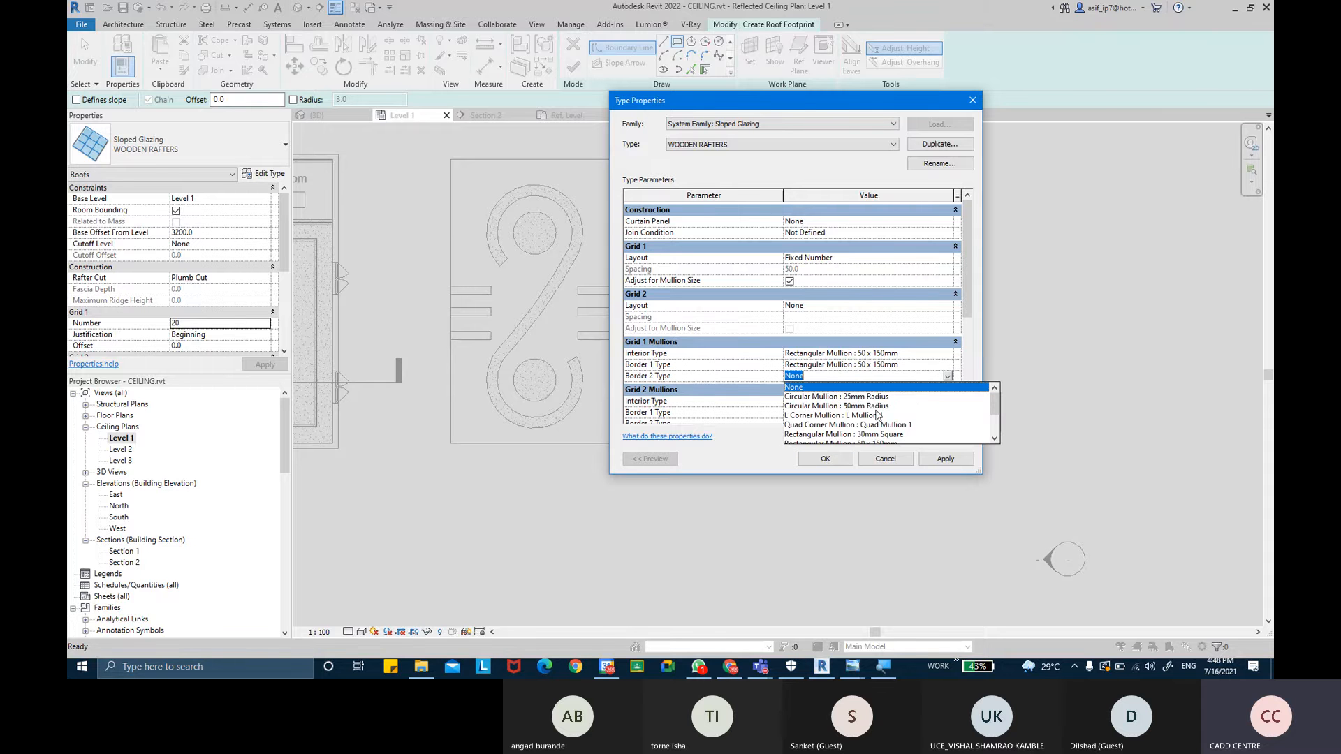
scroll(878, 416, "down", 3)
left_click(880, 417)
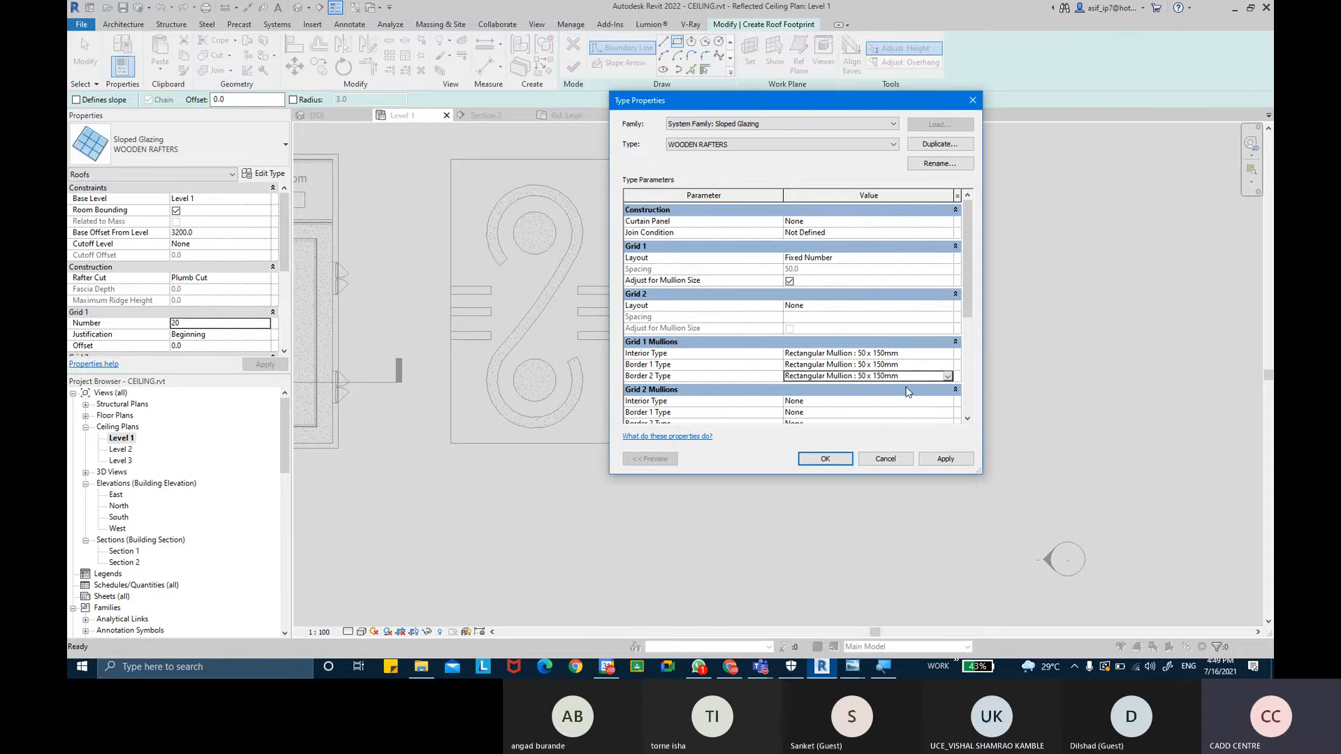
left_click(945, 458)
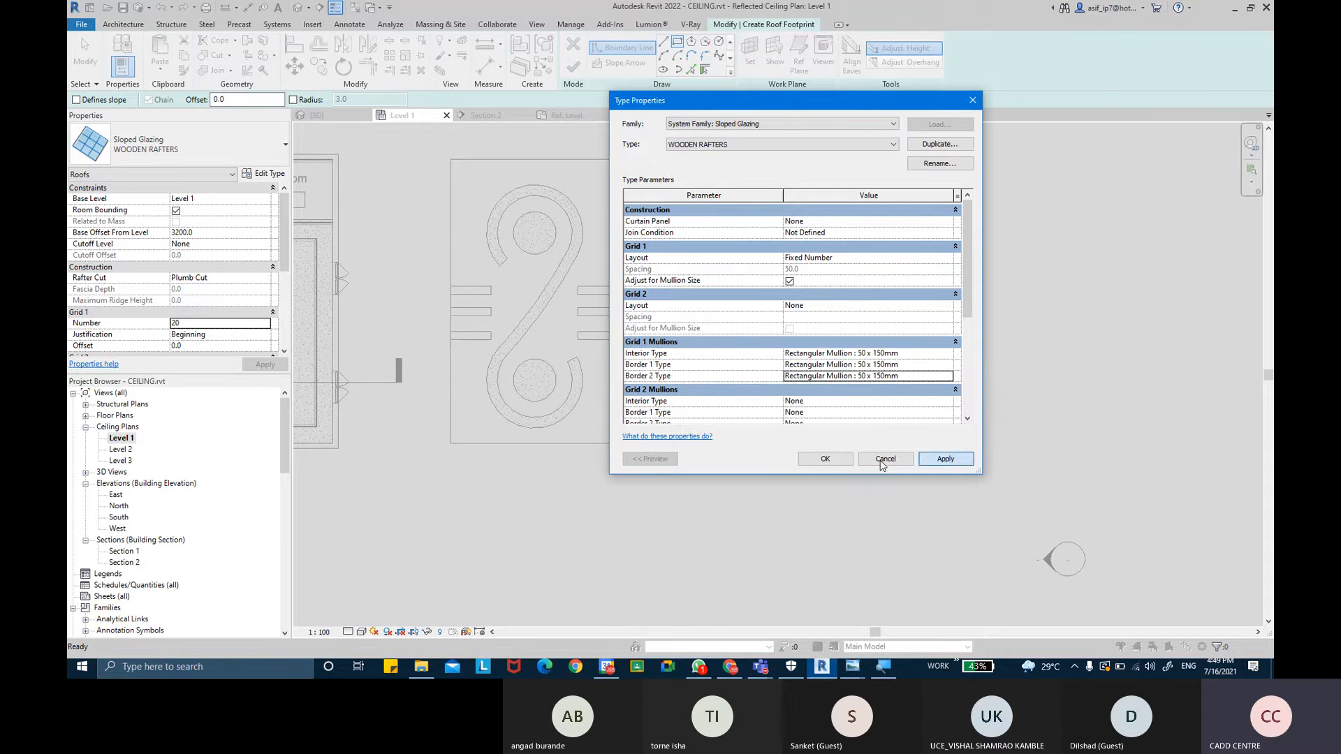
left_click(837, 463)
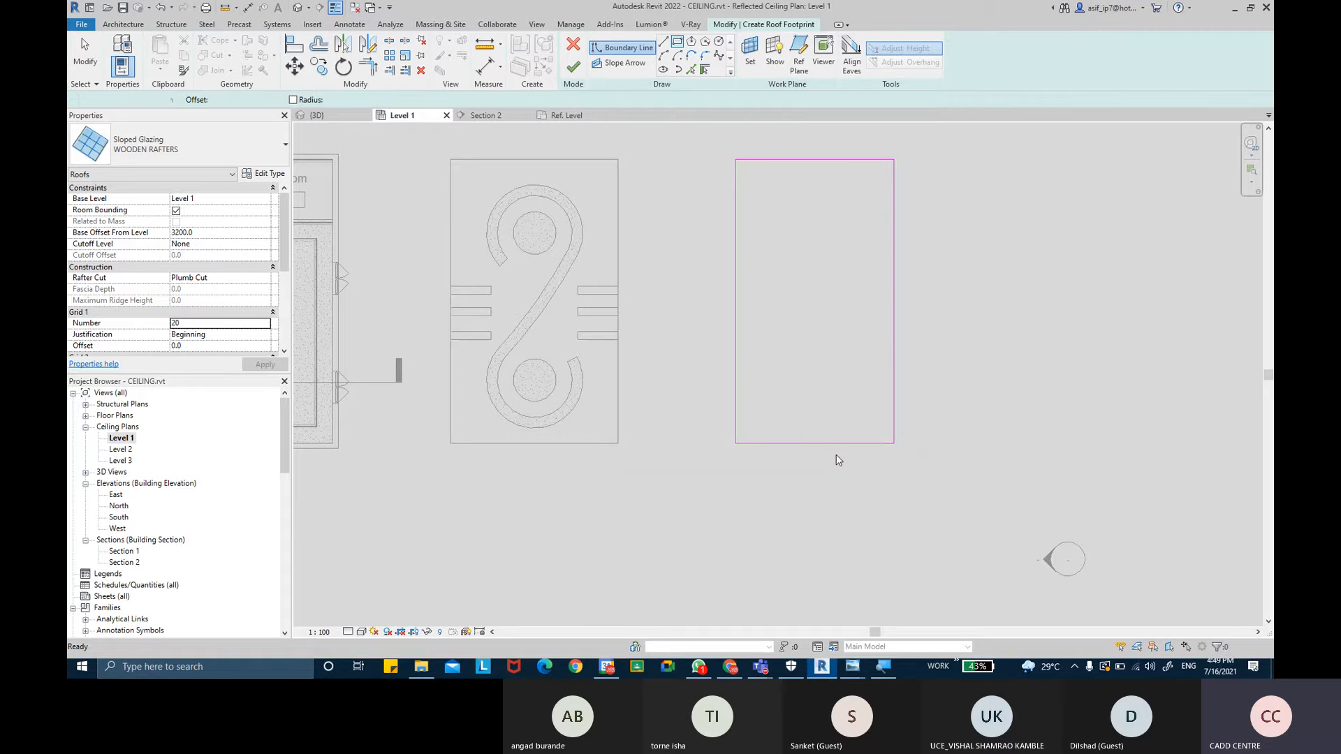
- Finish the roof footprint sketch and exit the command
left_click(574, 67)
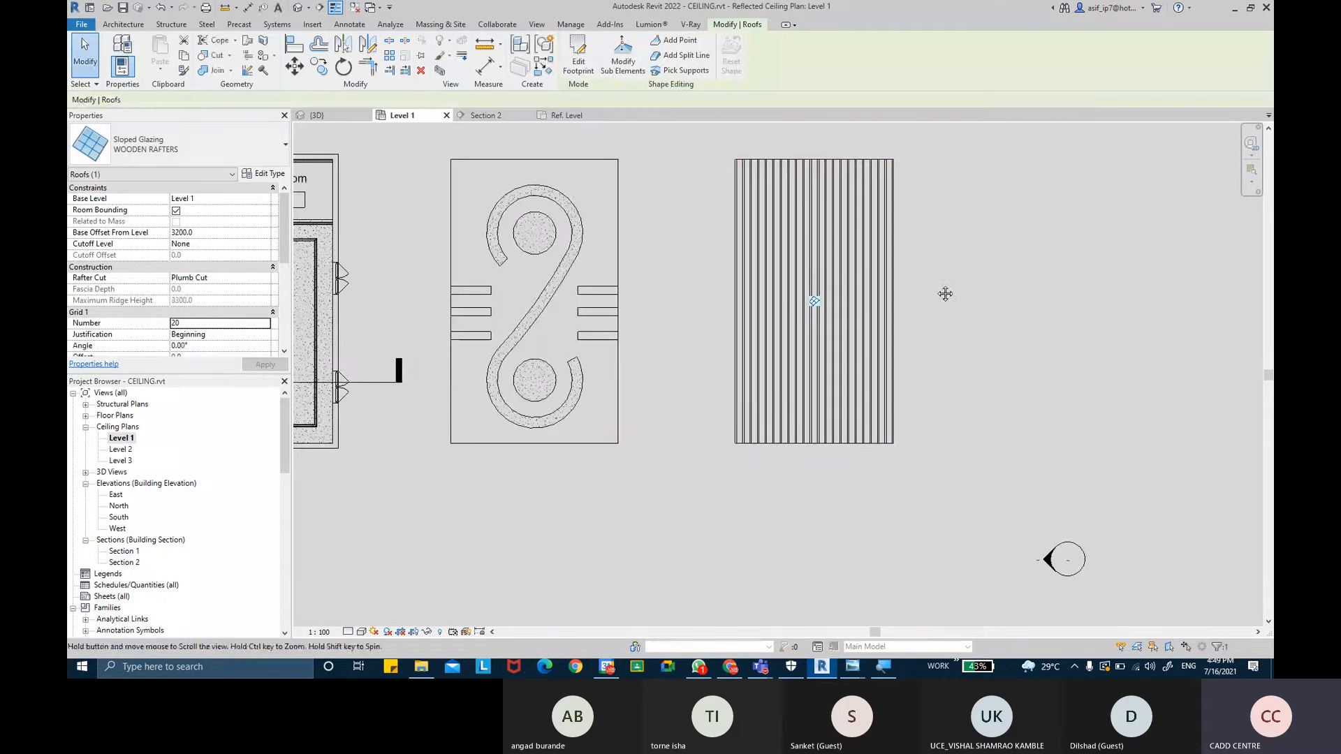
scroll(821, 410, "up", 5)
key("Escape")
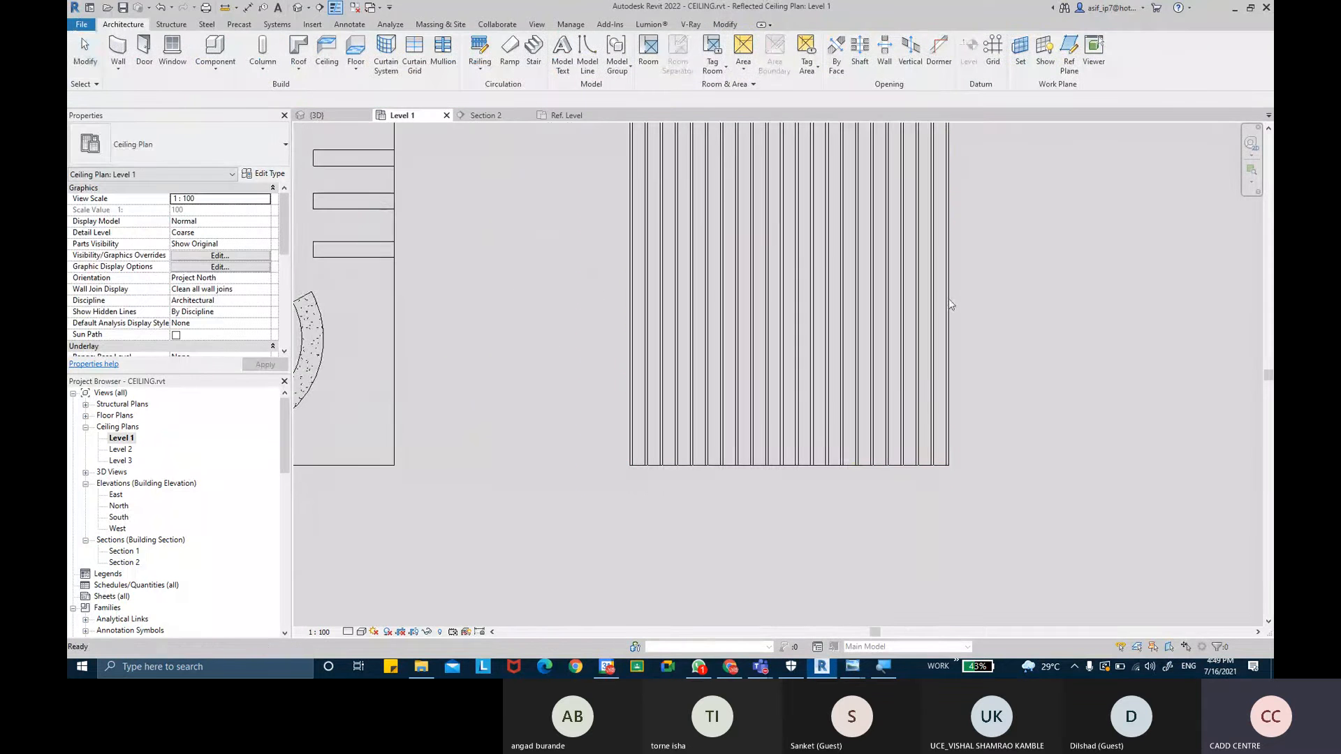
- Switch to the 3D view and inspect the new rafter ceiling up close
scroll(948, 299, "up", 4)
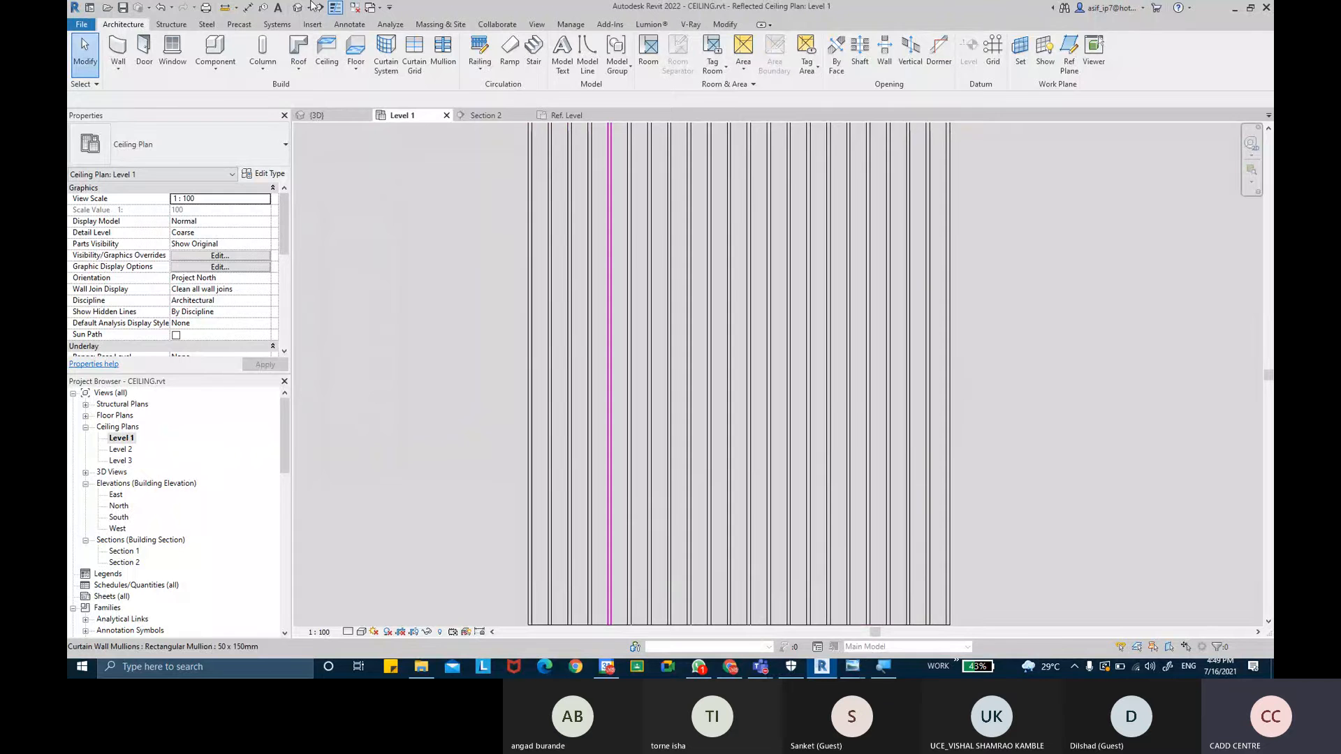
left_click(318, 116)
scroll(890, 385, "down", 3)
middle_click_drag(951, 400, 830, 369)
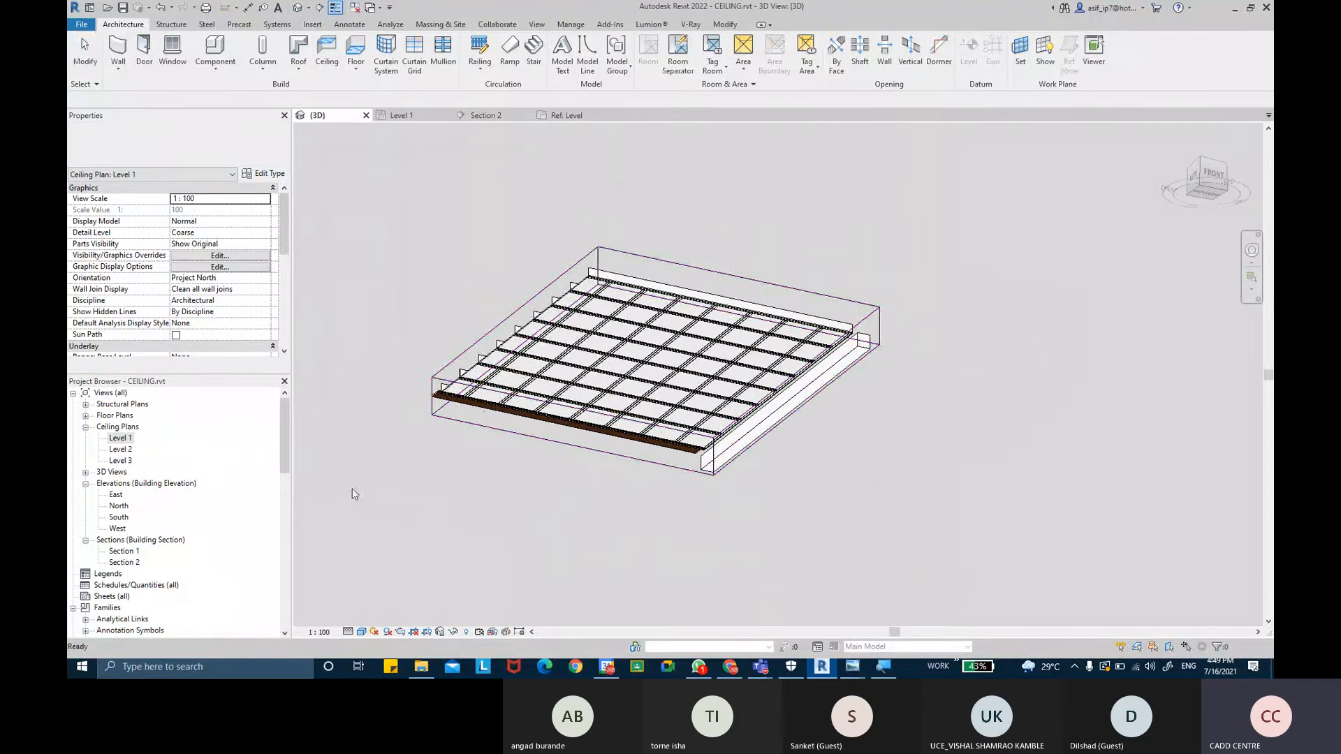
scroll(196, 342, "down", 3)
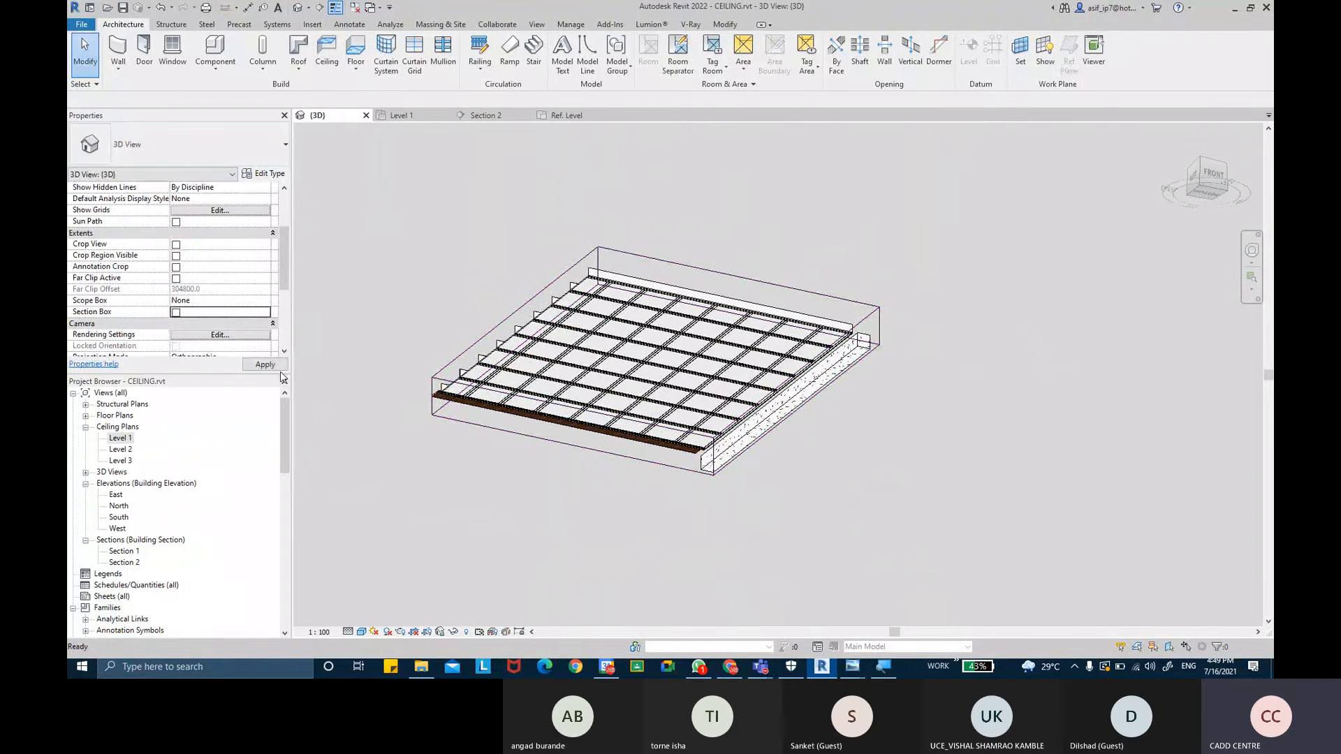
left_click(280, 368)
middle_click_drag(744, 386, 437, 321)
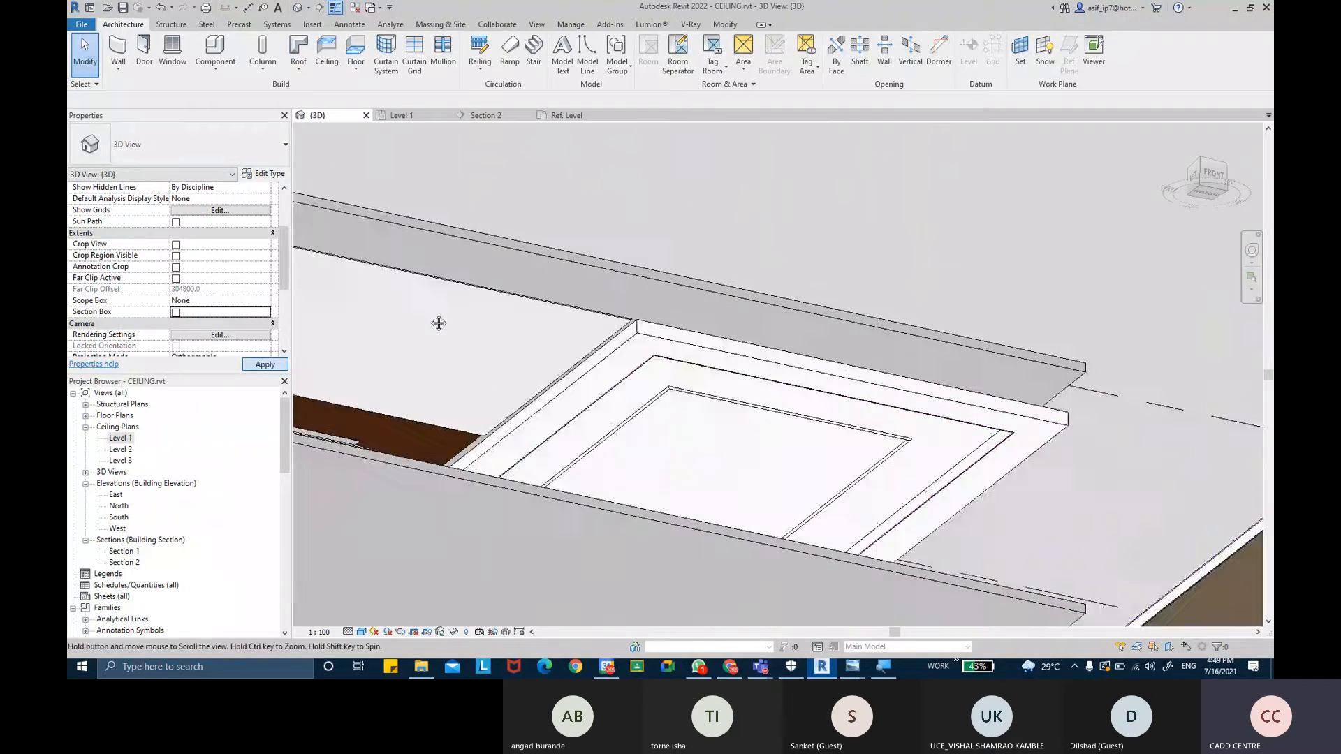
middle_click_drag(1068, 310, 566, 204)
scroll(993, 320, "down", 1)
middle_click_drag(977, 322, 481, 215)
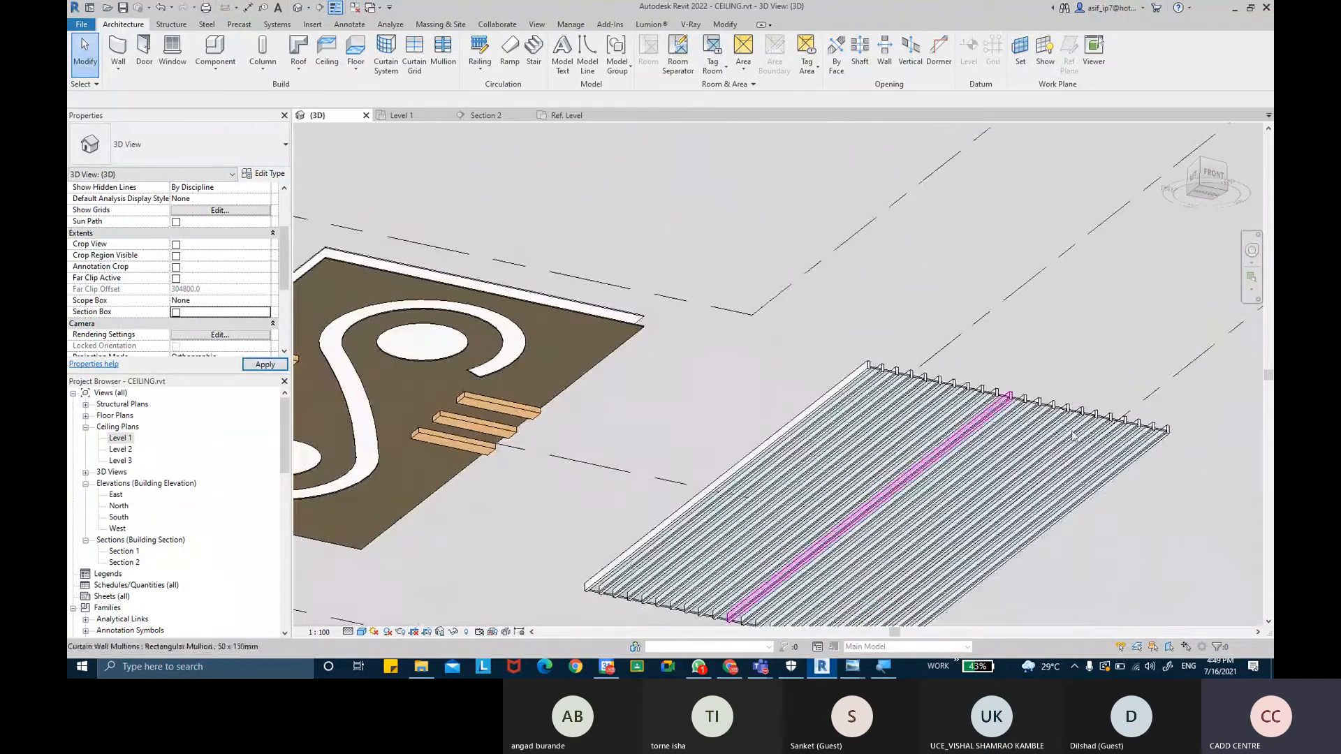
scroll(1005, 405, "up", 1)
scroll(1077, 437, "up", 2)
middle_click_drag(1061, 461, 786, 359, "shift")
scroll(1031, 377, "down", 2)
scroll(1109, 300, "up", 3)
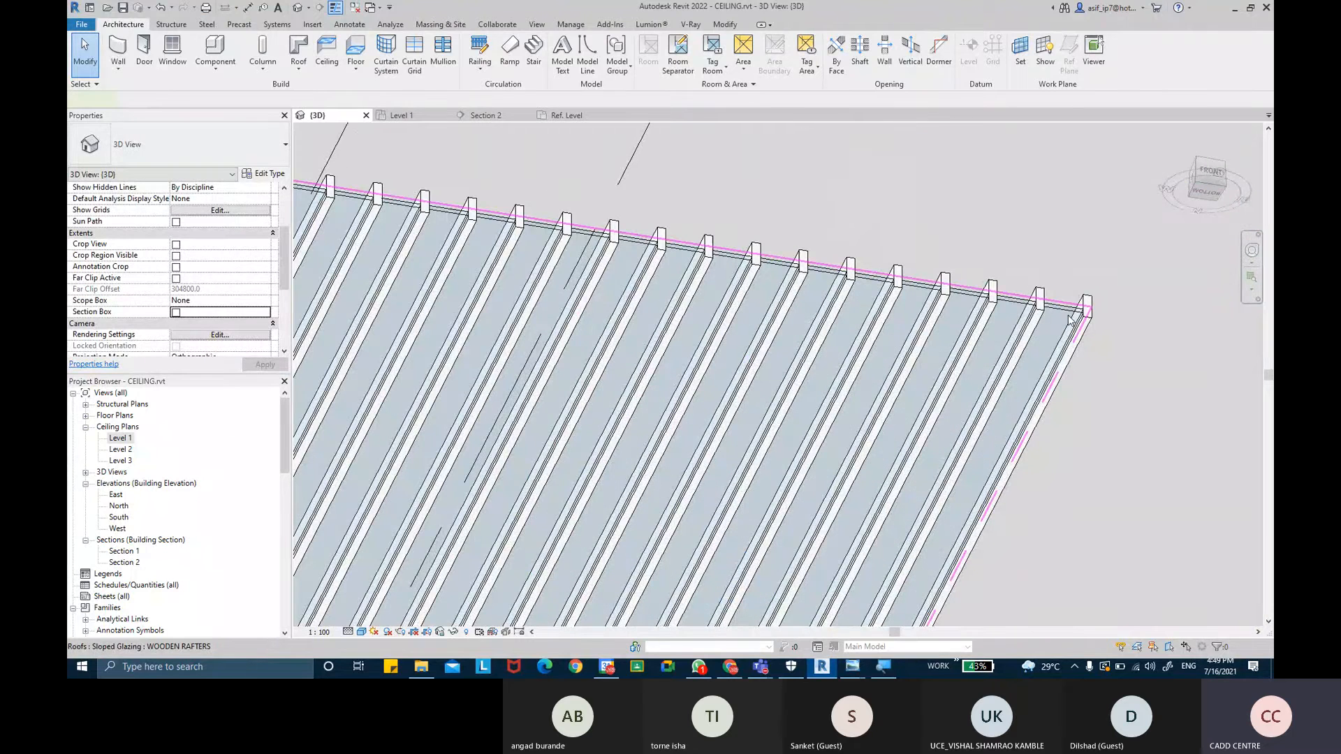
- Set the WOODEN RAFTERS type's curtain panel to Empty System Panel : Empty and confirm
left_click(1068, 319)
left_click(263, 173)
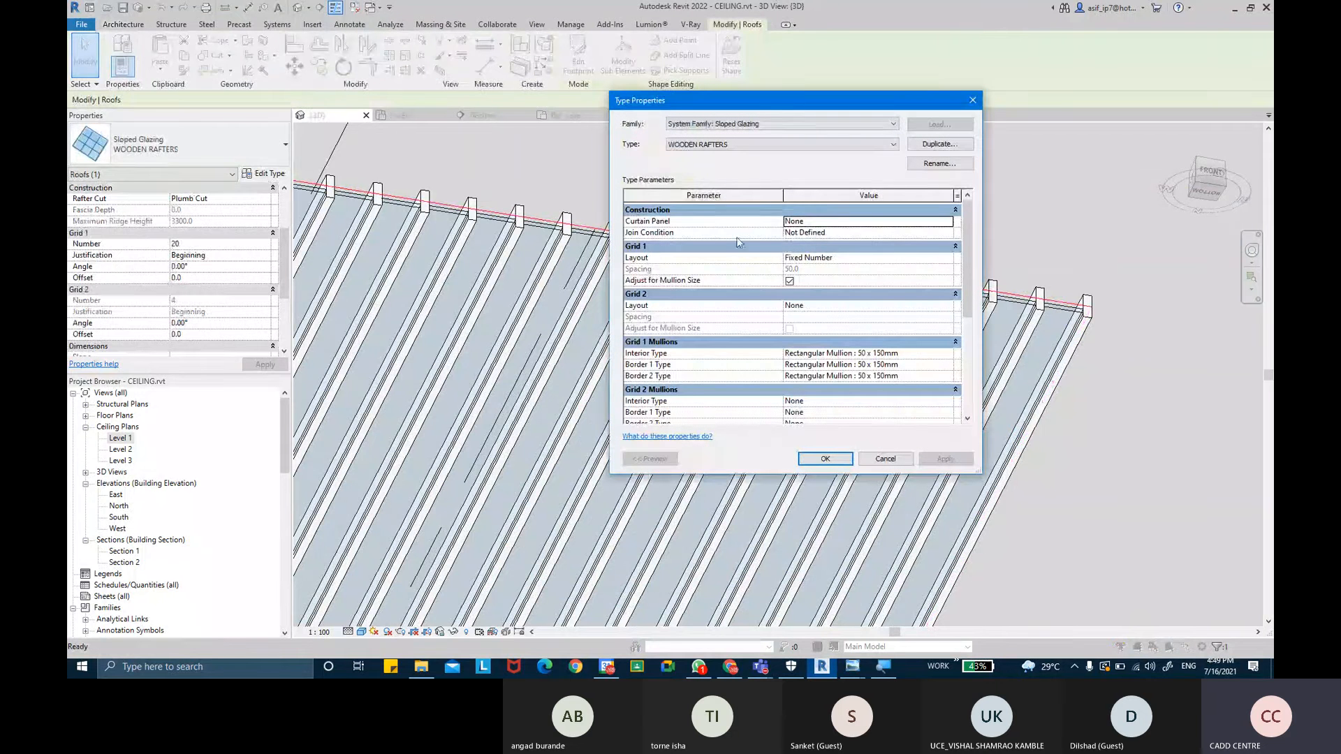
left_click(950, 222)
left_click(857, 242)
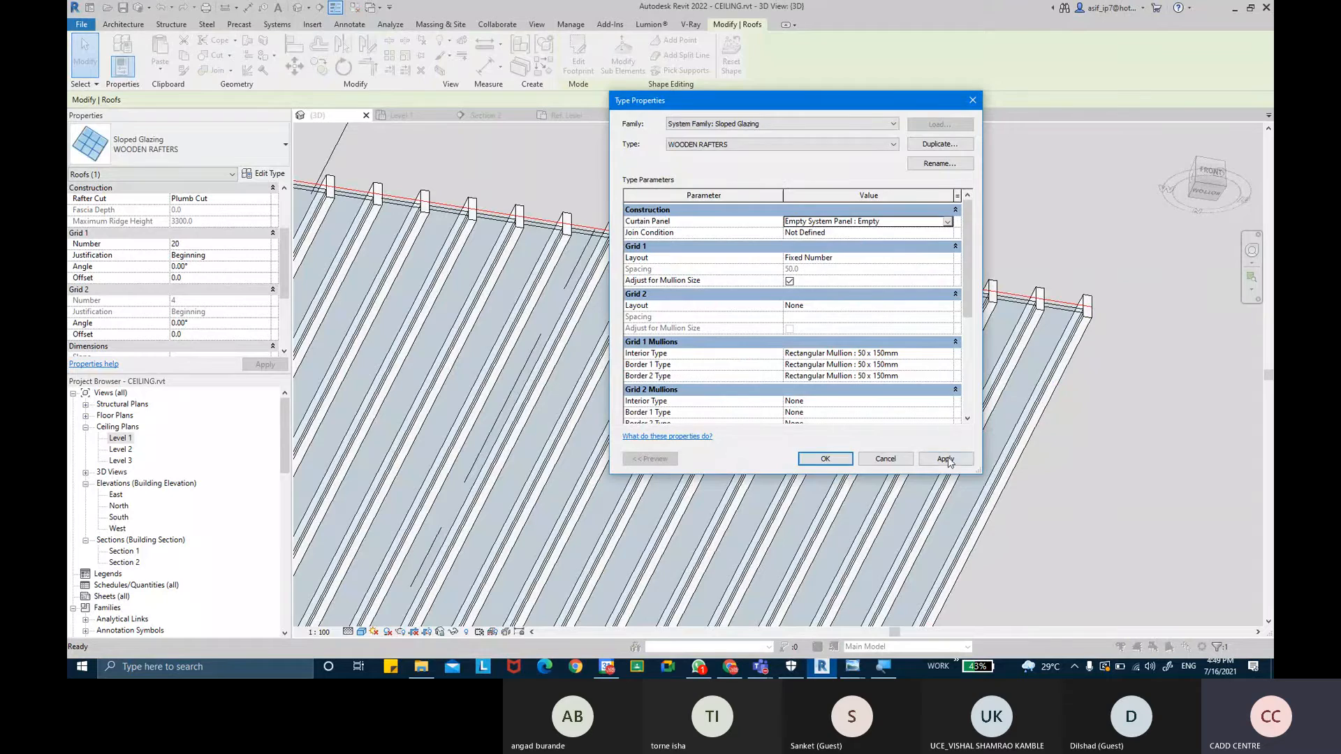
left_click(944, 459)
left_click(825, 459)
left_click(1106, 421)
scroll(1107, 421, "down", 4)
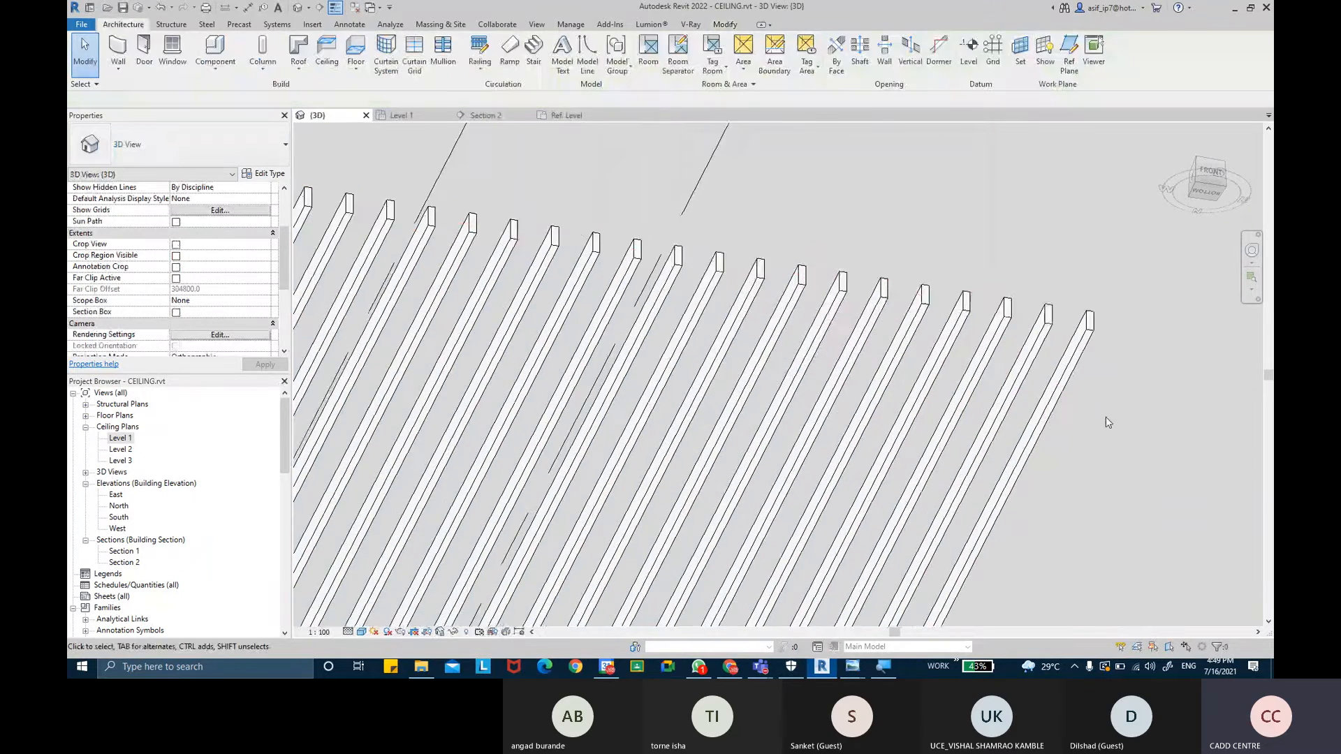
- Select one of the rafter mullions and open its type properties
middle_click_drag(1024, 429, 1033, 221)
scroll(1066, 350, "down", 6)
scroll(1033, 220, "up", 5)
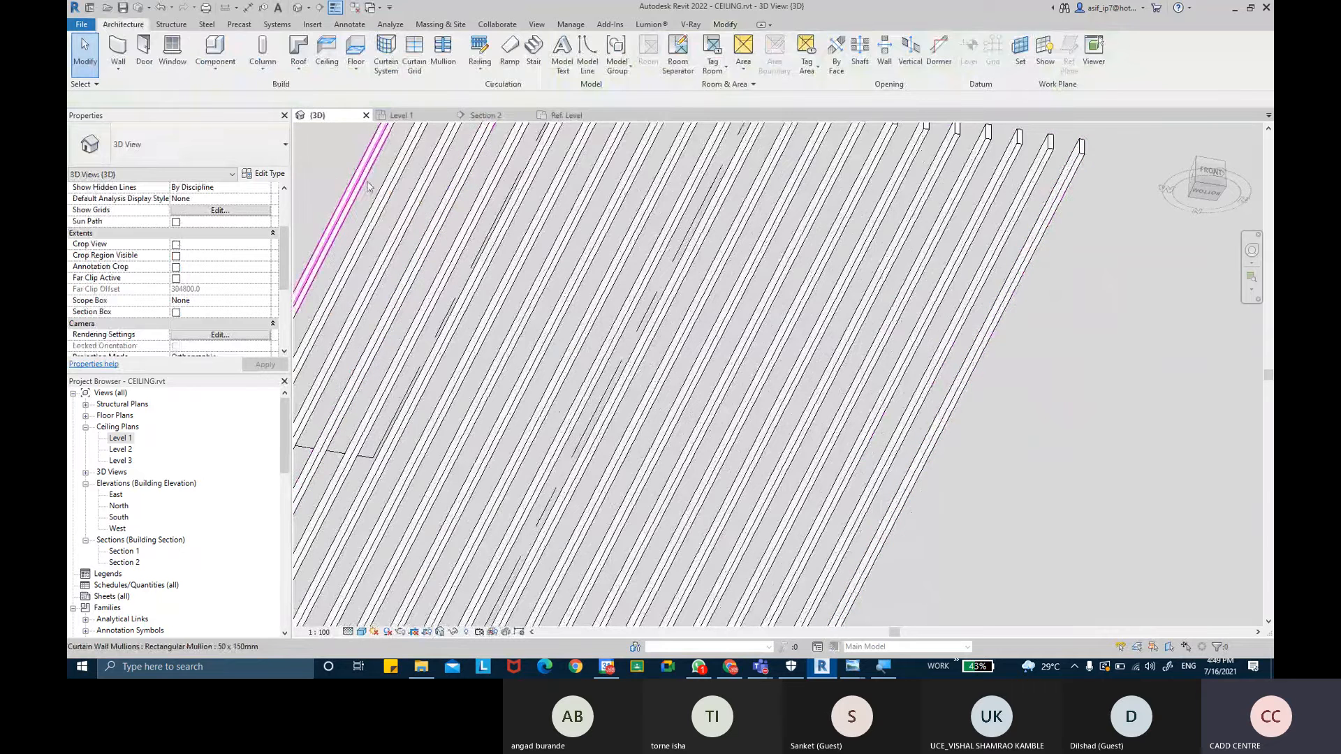
scroll(1034, 264, "up", 2)
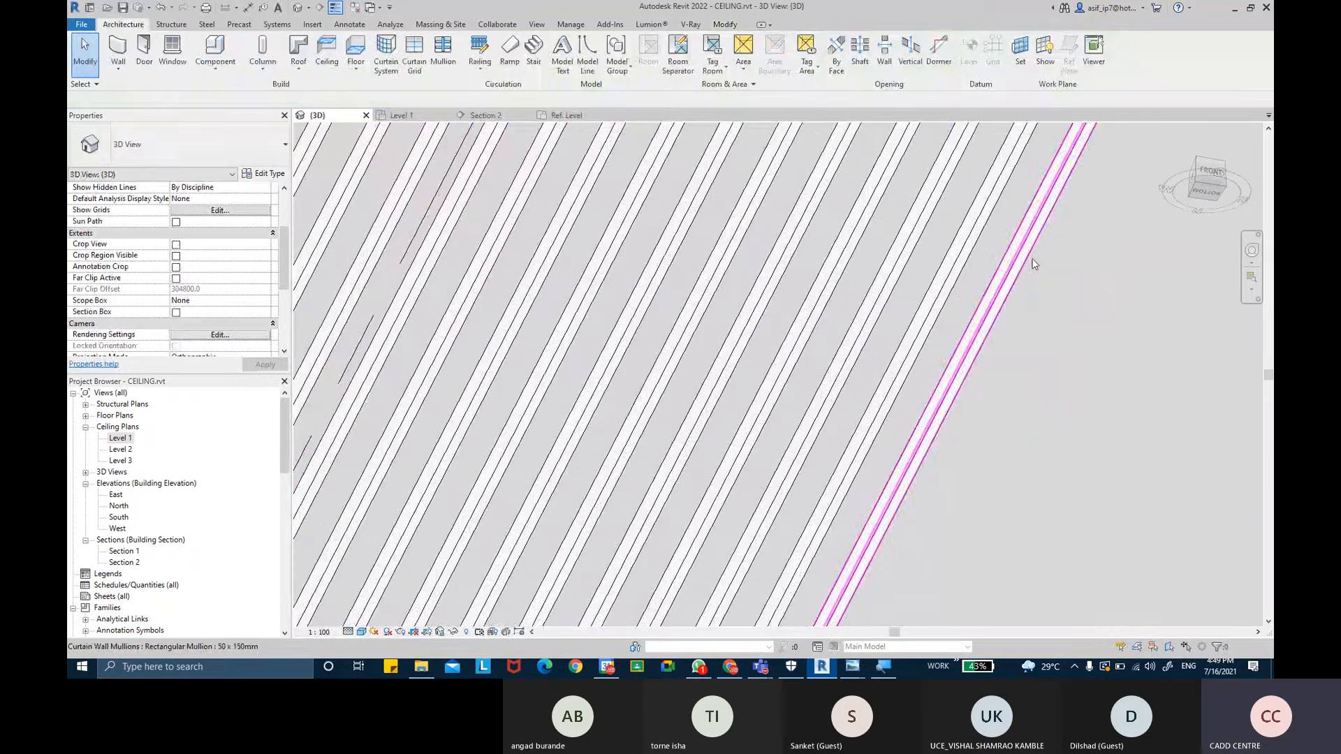
left_click(1033, 264)
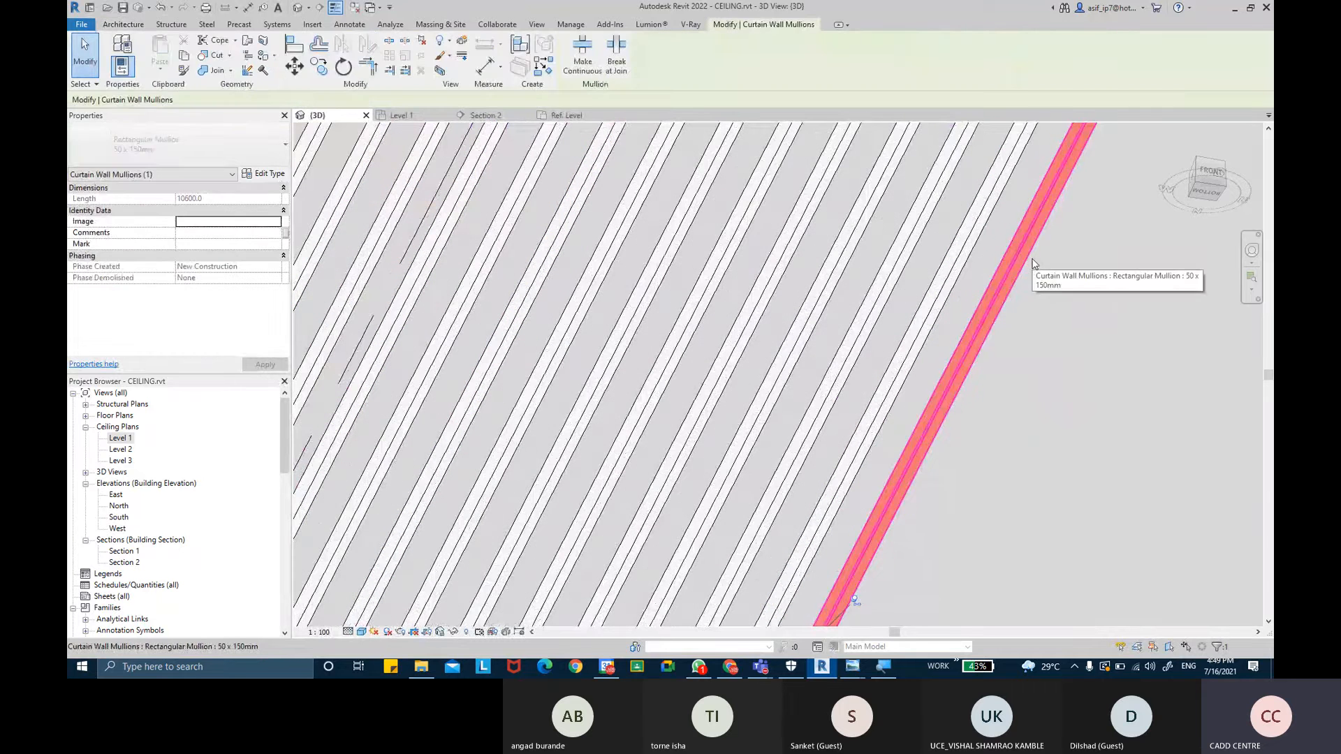
left_click(260, 176)
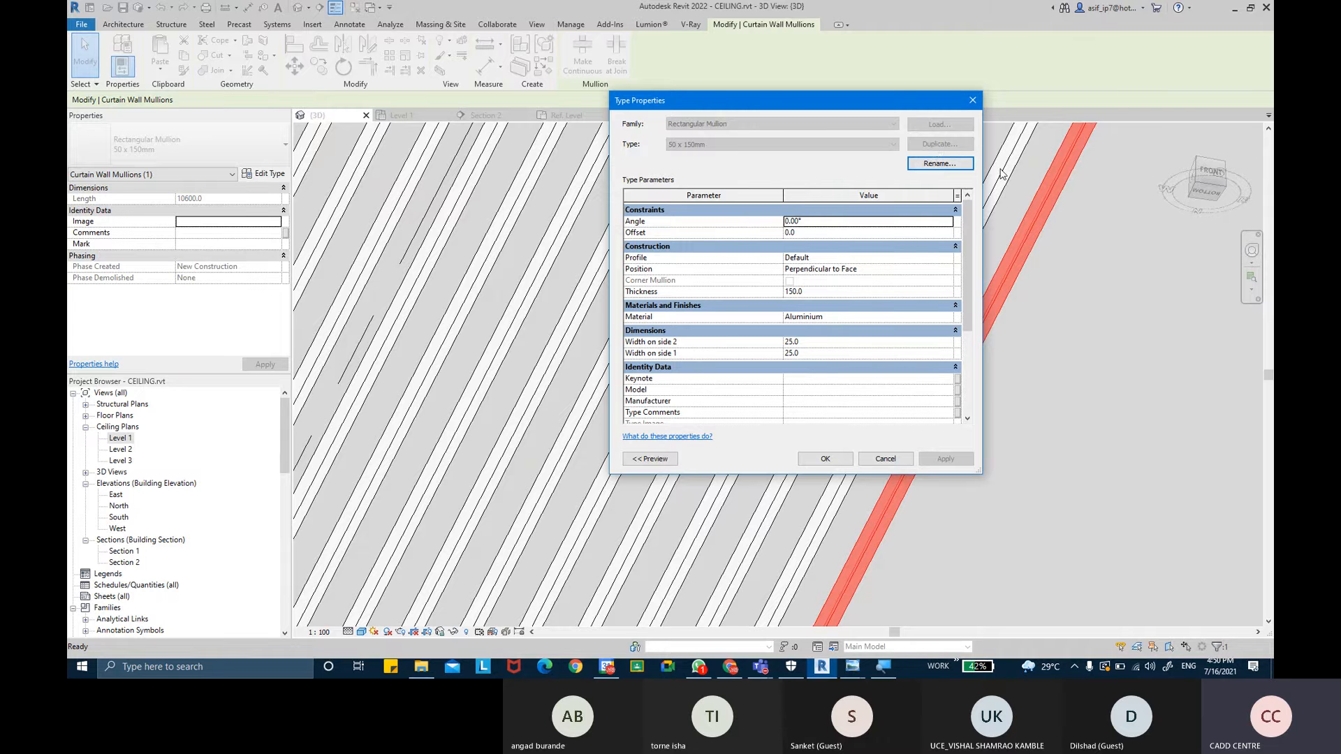
- Duplicate the rafter mullion type under the name WOODEN RAFTERS
key("Escape")
scroll(871, 303, "down", 3)
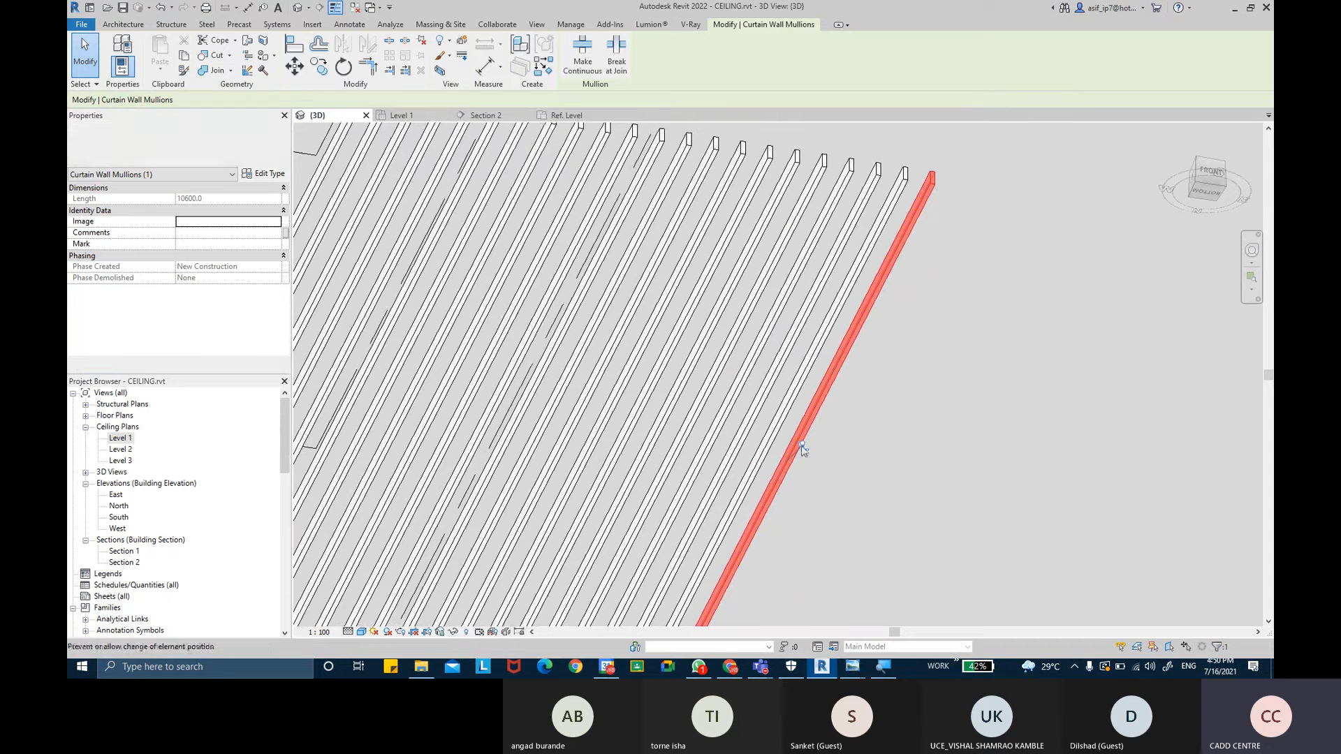
left_click(263, 173)
left_click(933, 144)
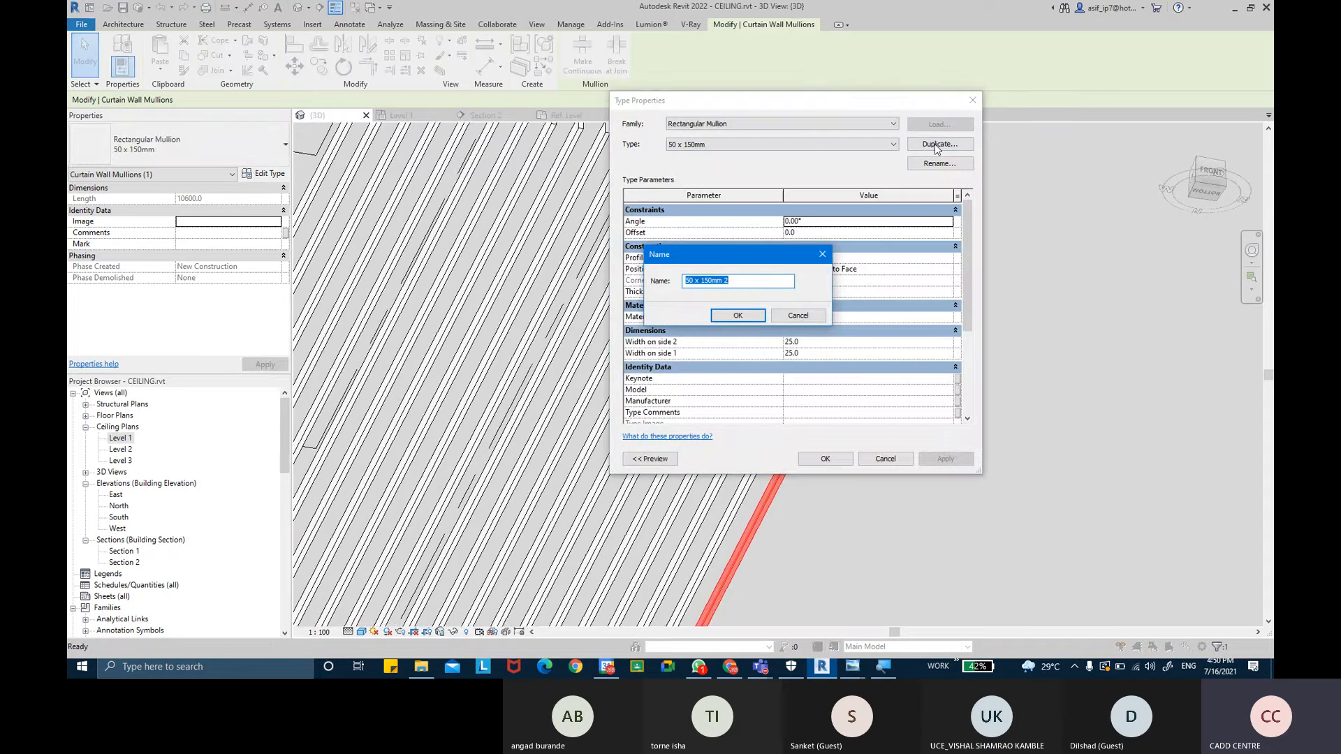
type("WOD")
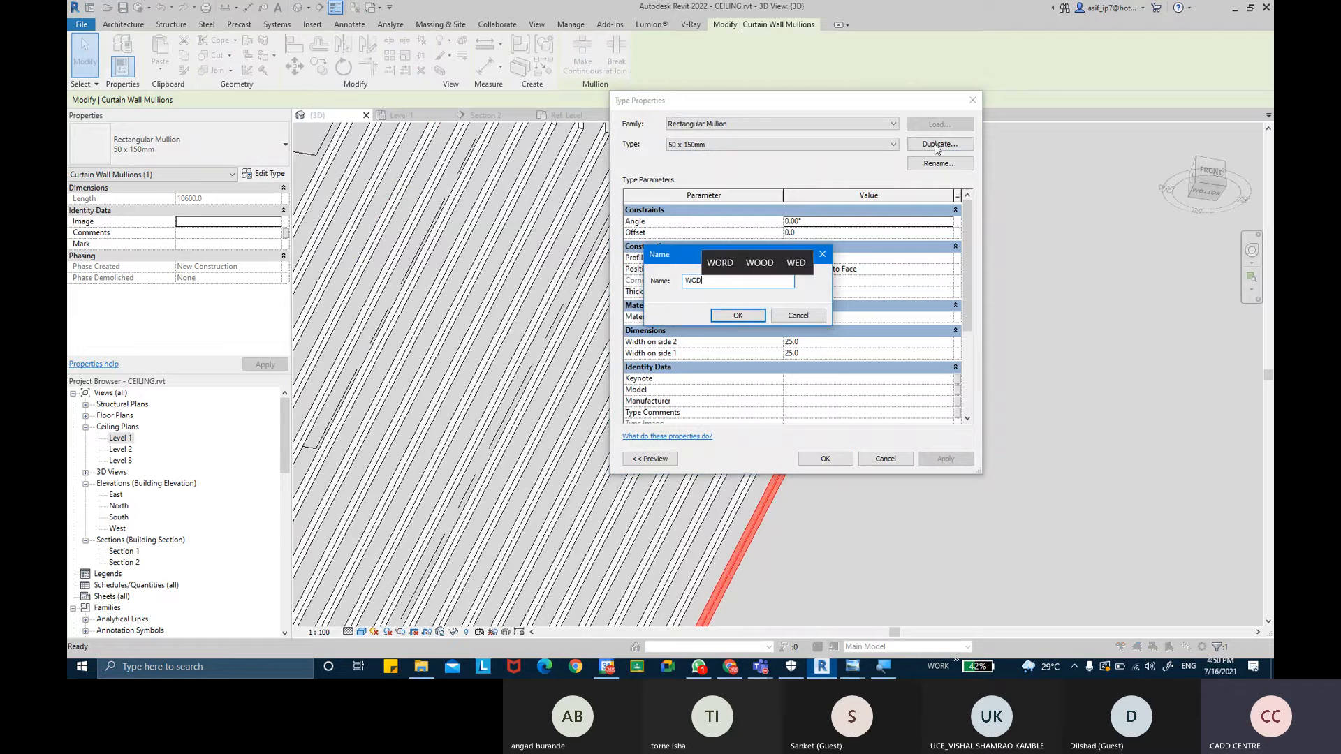
key("BackSpace")
type("OED")
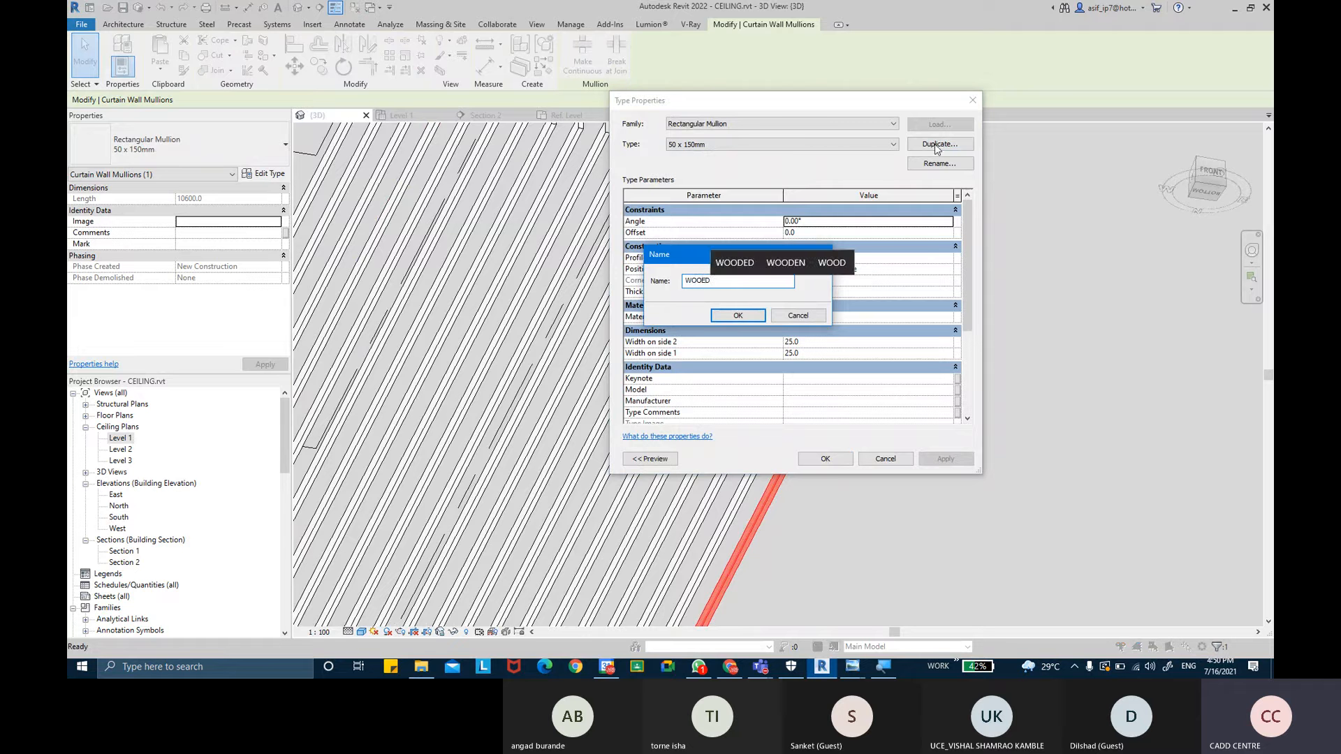
key("BackSpace")
key("BackSpace")
type("DE")
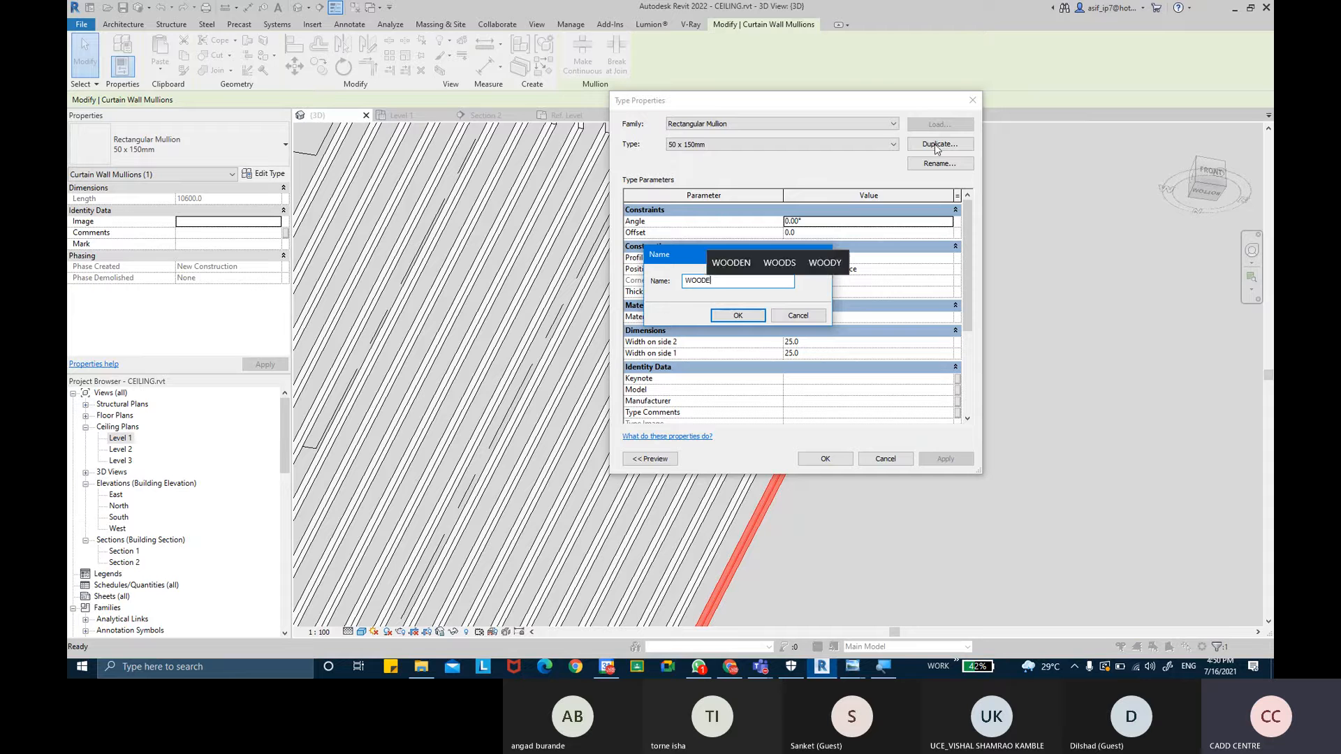
type("N RA")
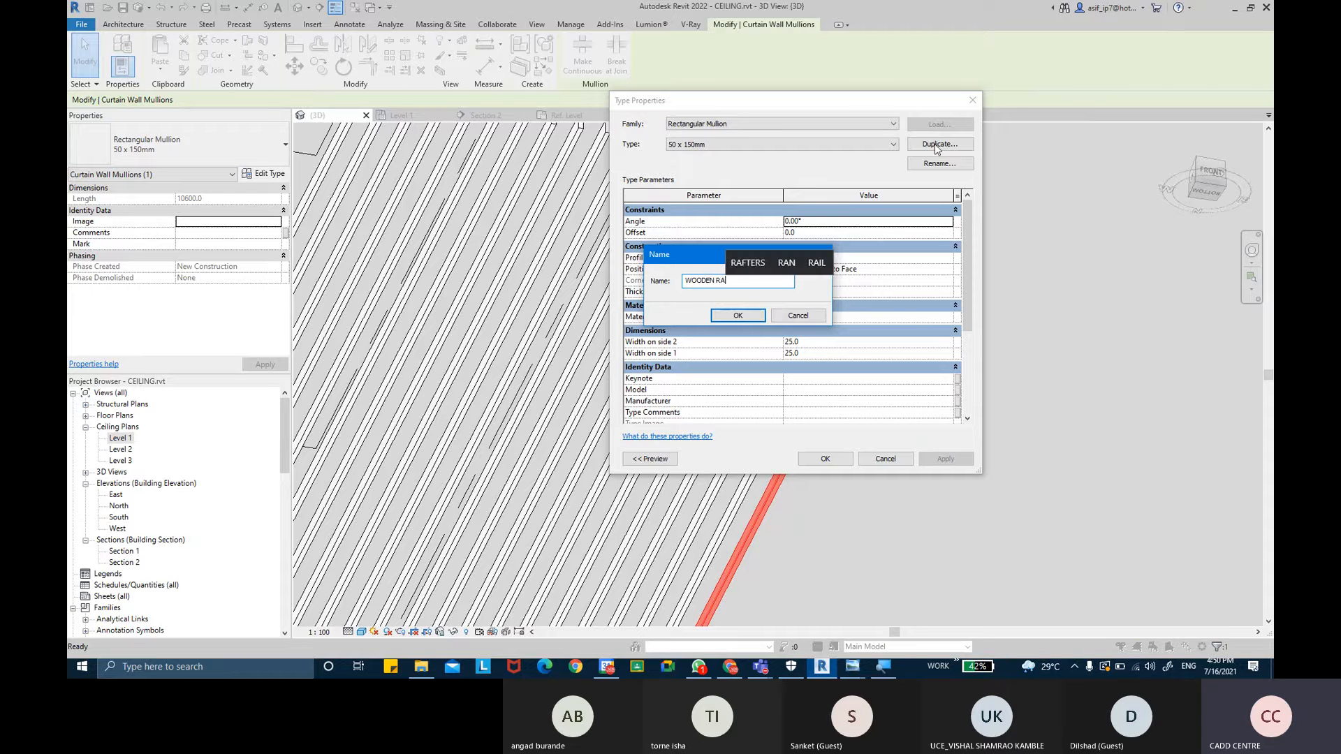
type("FTERS")
key("Return")
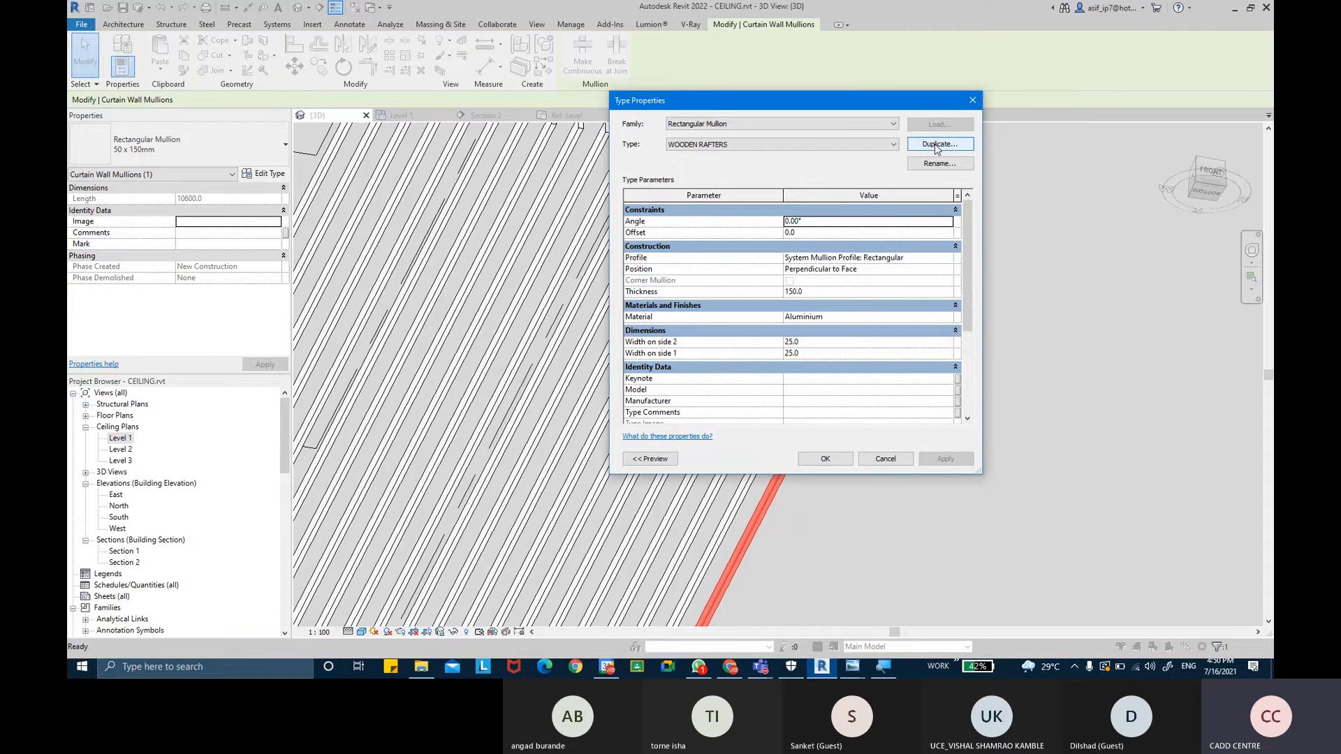
- Create a new material for the mullion type named AR-WOODEN RAFTER with its class set to Wood
left_click(949, 320)
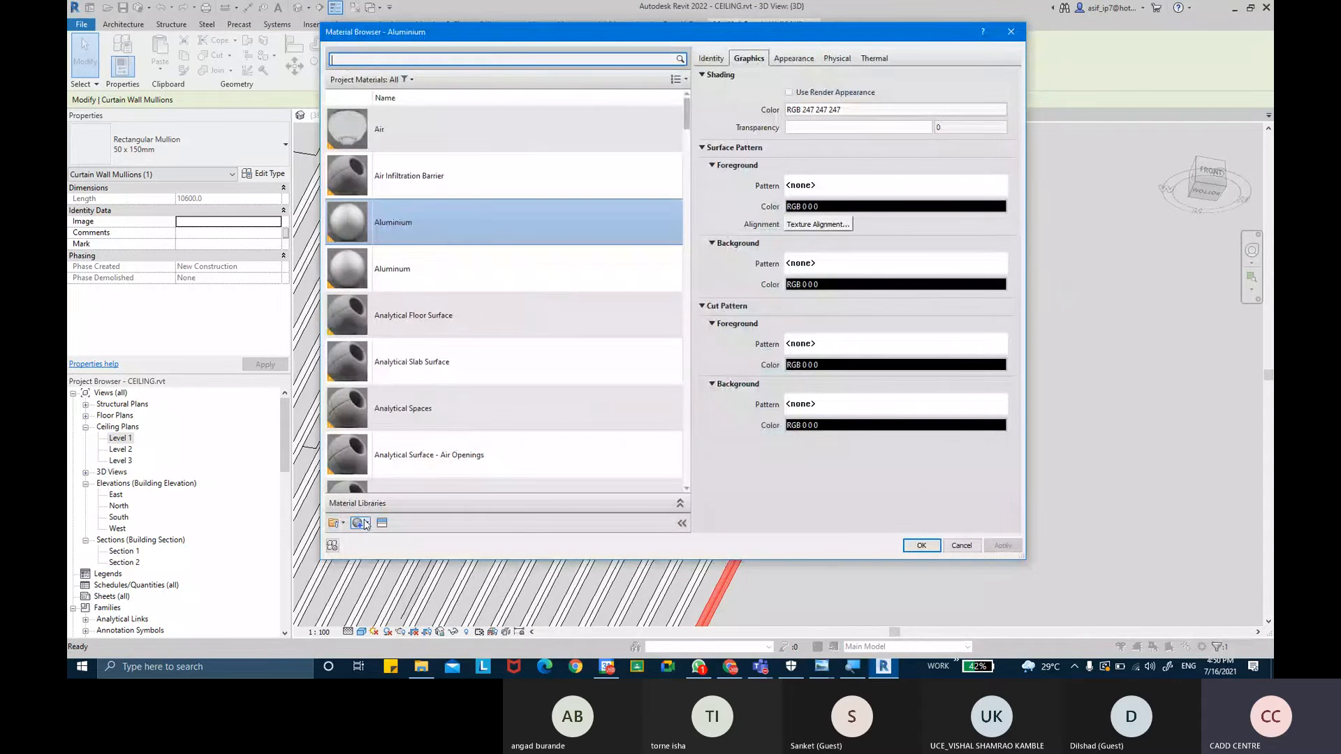
left_click(367, 524)
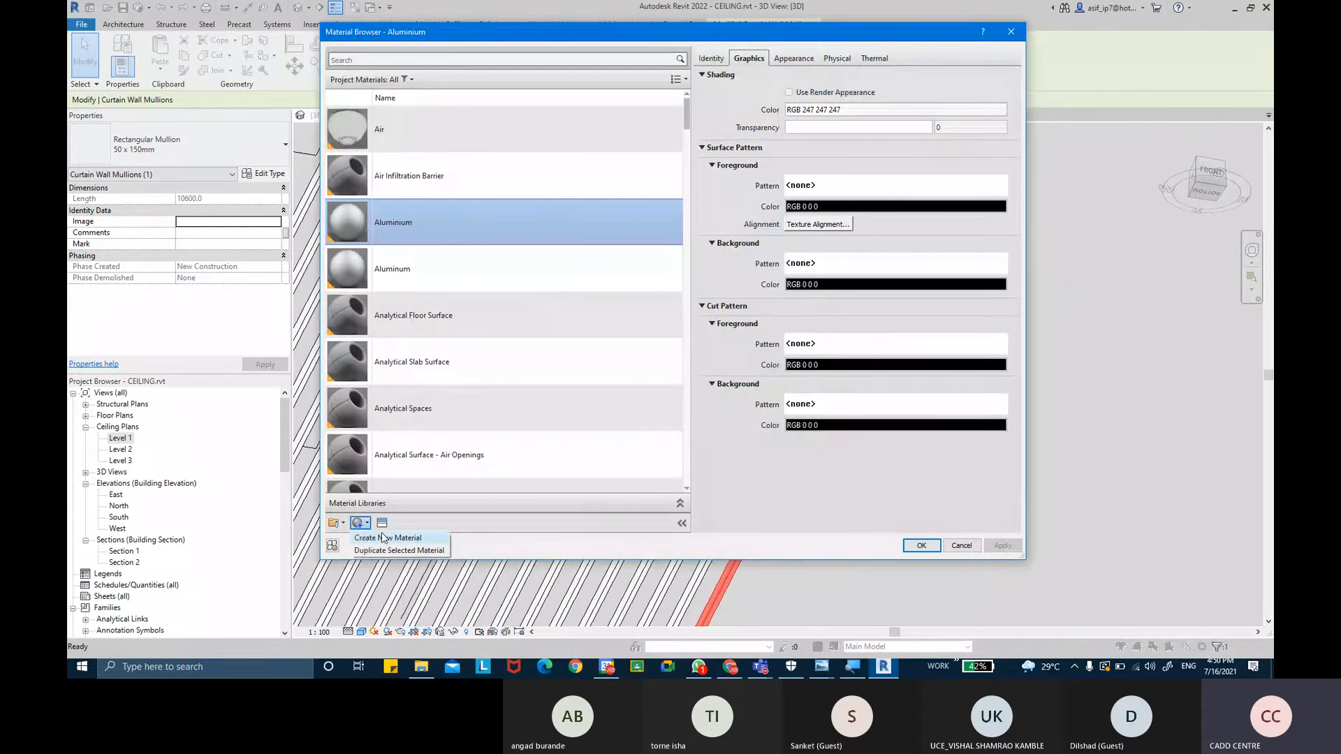
left_click(409, 539)
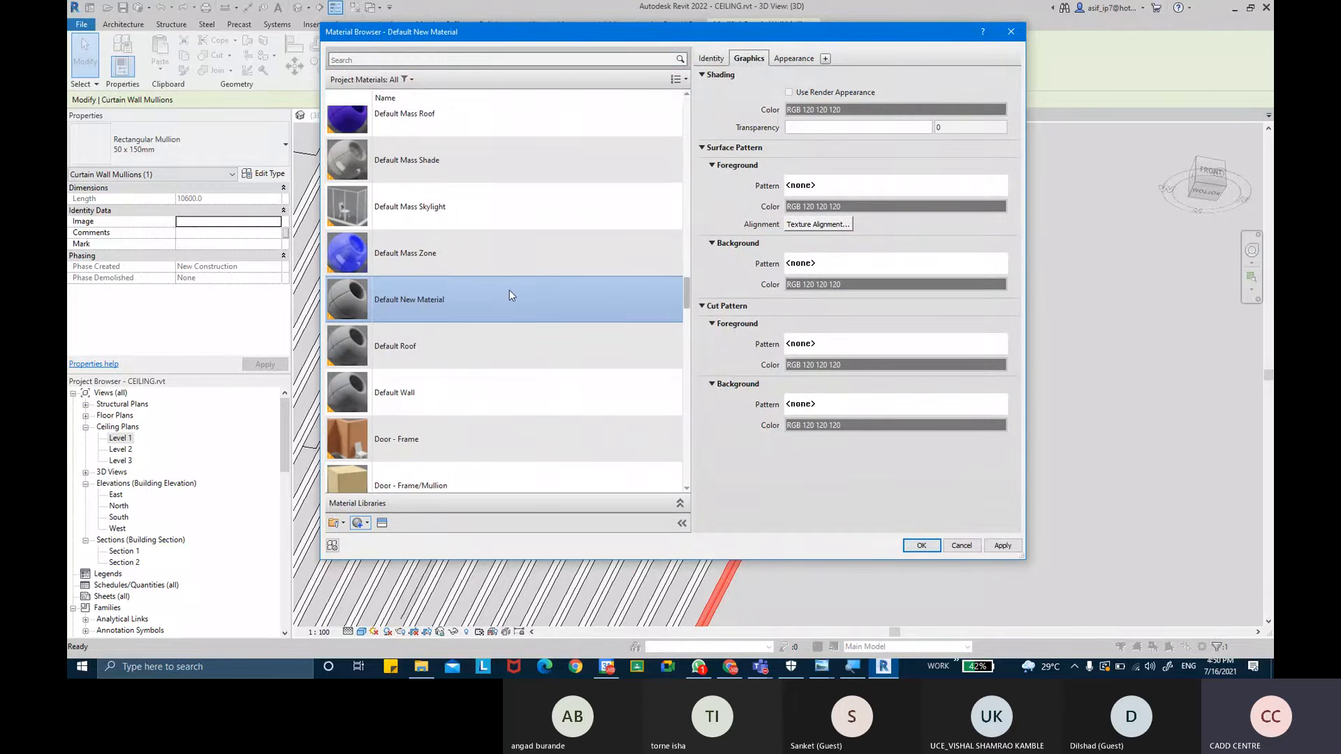
left_click(713, 59)
left_click(866, 77)
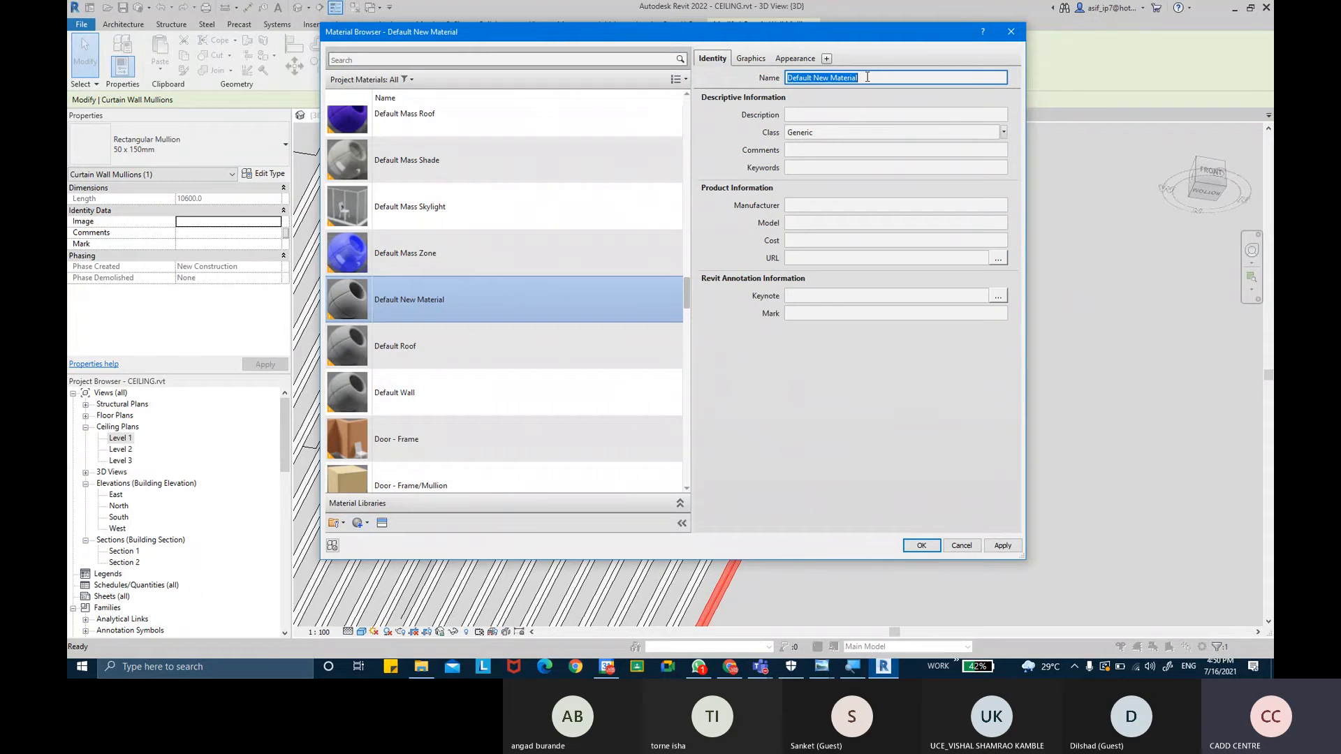
key("BackSpace")
type("AR-WOODEN RAFTER")
key("Return")
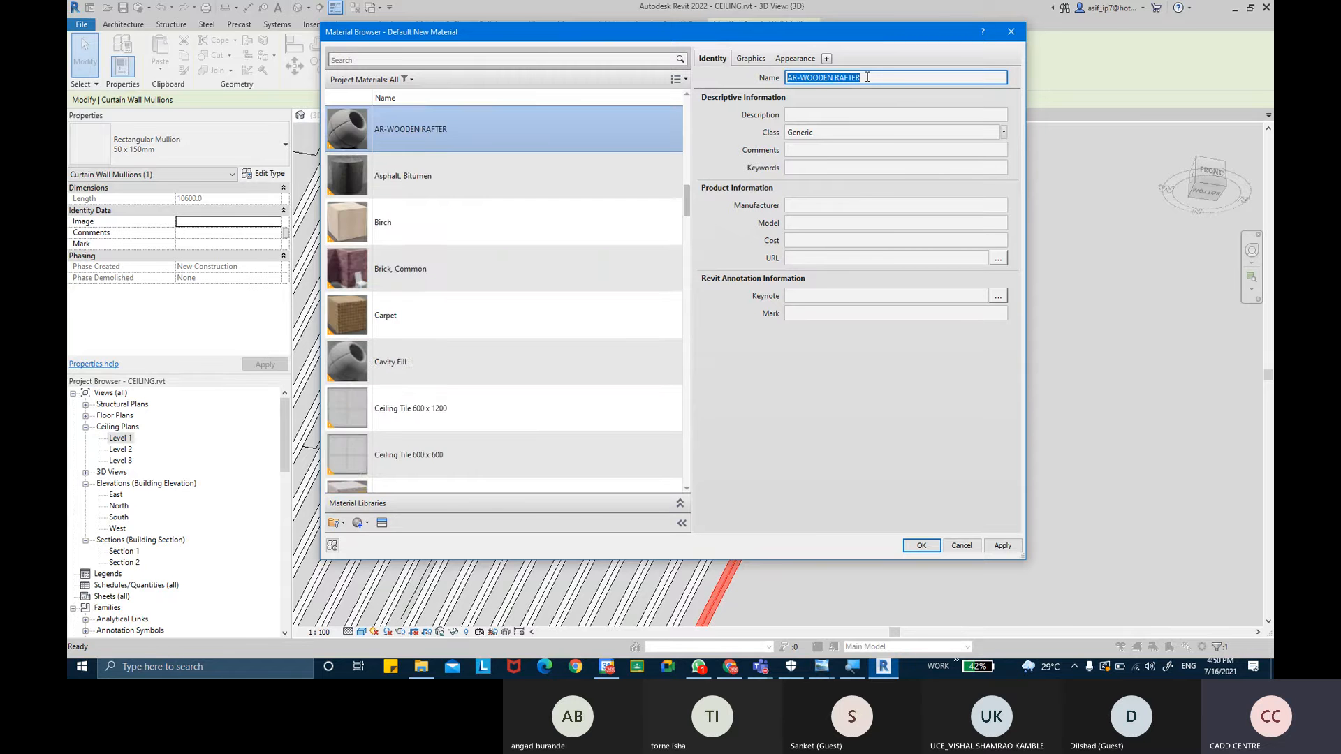
left_click(1004, 132)
left_click(966, 362)
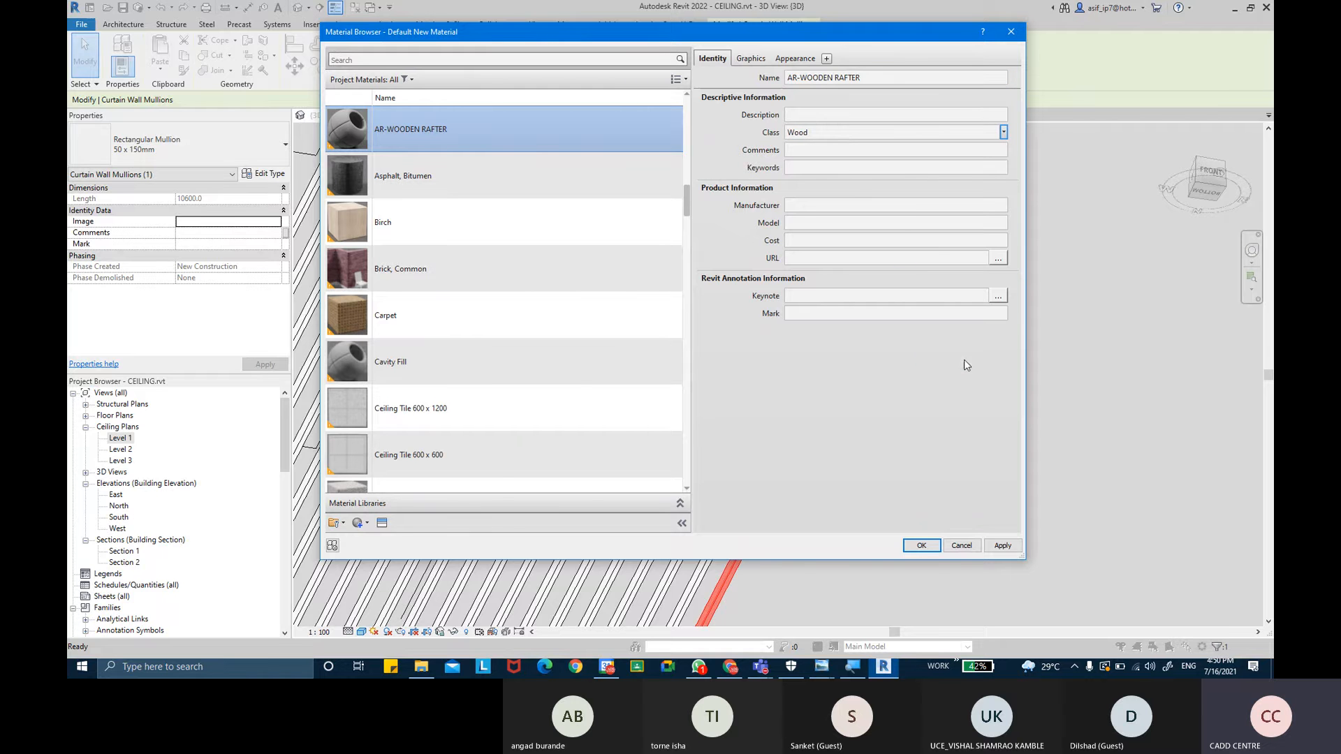
- Enable Use Render Appearance and set the material's surface foreground pattern to Wood - Finish
left_click(749, 59)
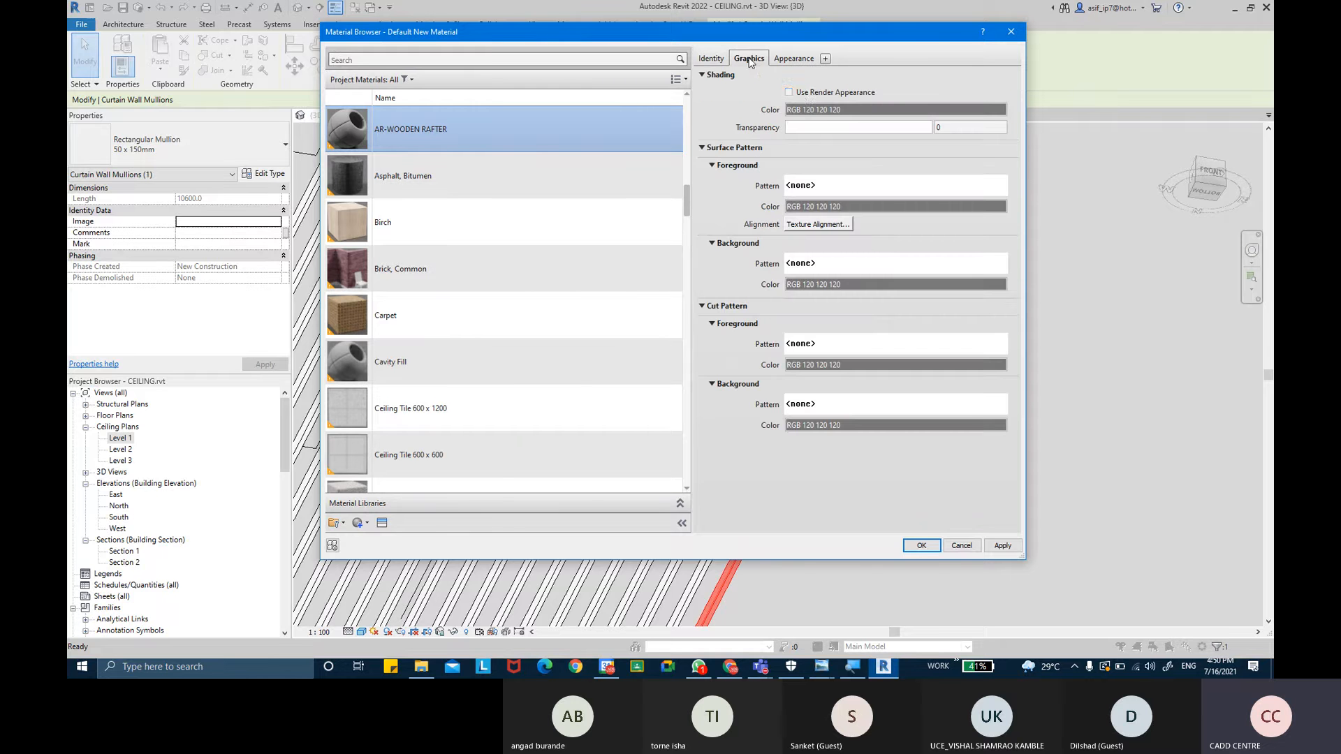
left_click(789, 92)
left_click(842, 186)
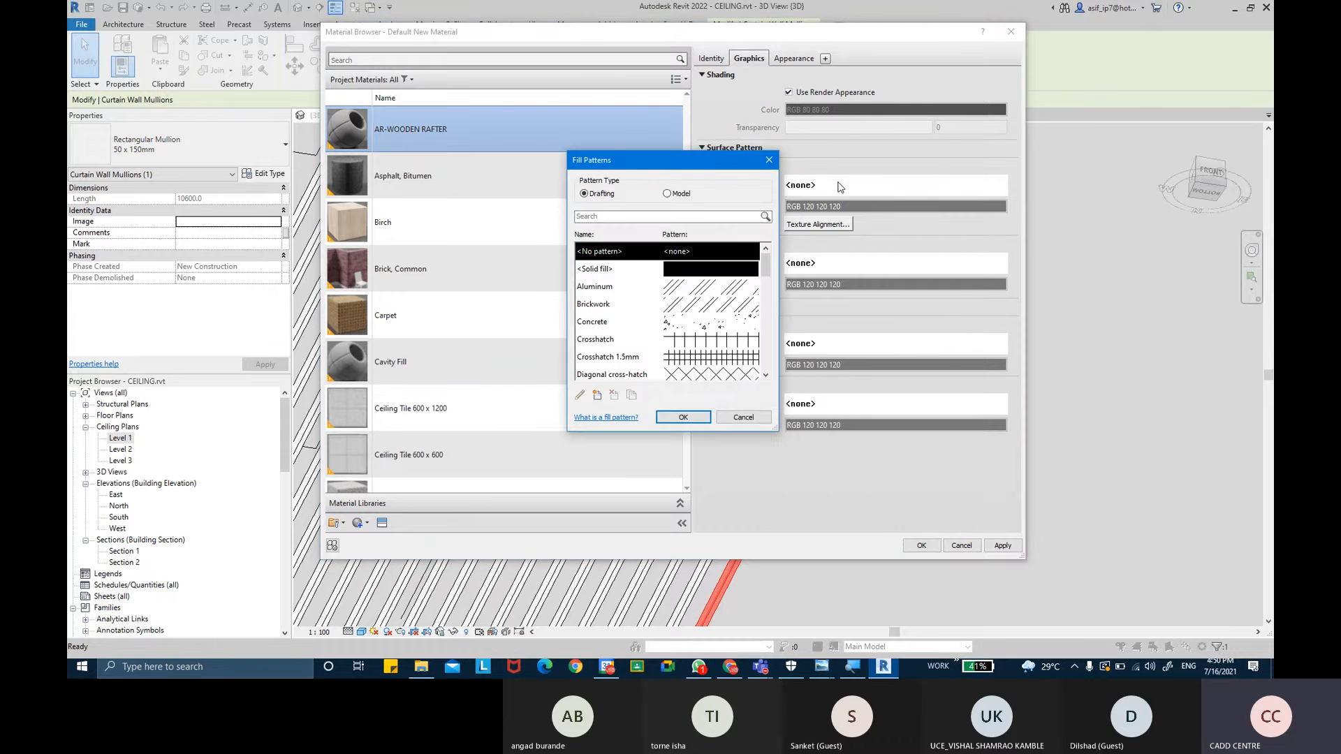
left_click_drag(765, 274, 766, 365)
left_click(724, 288)
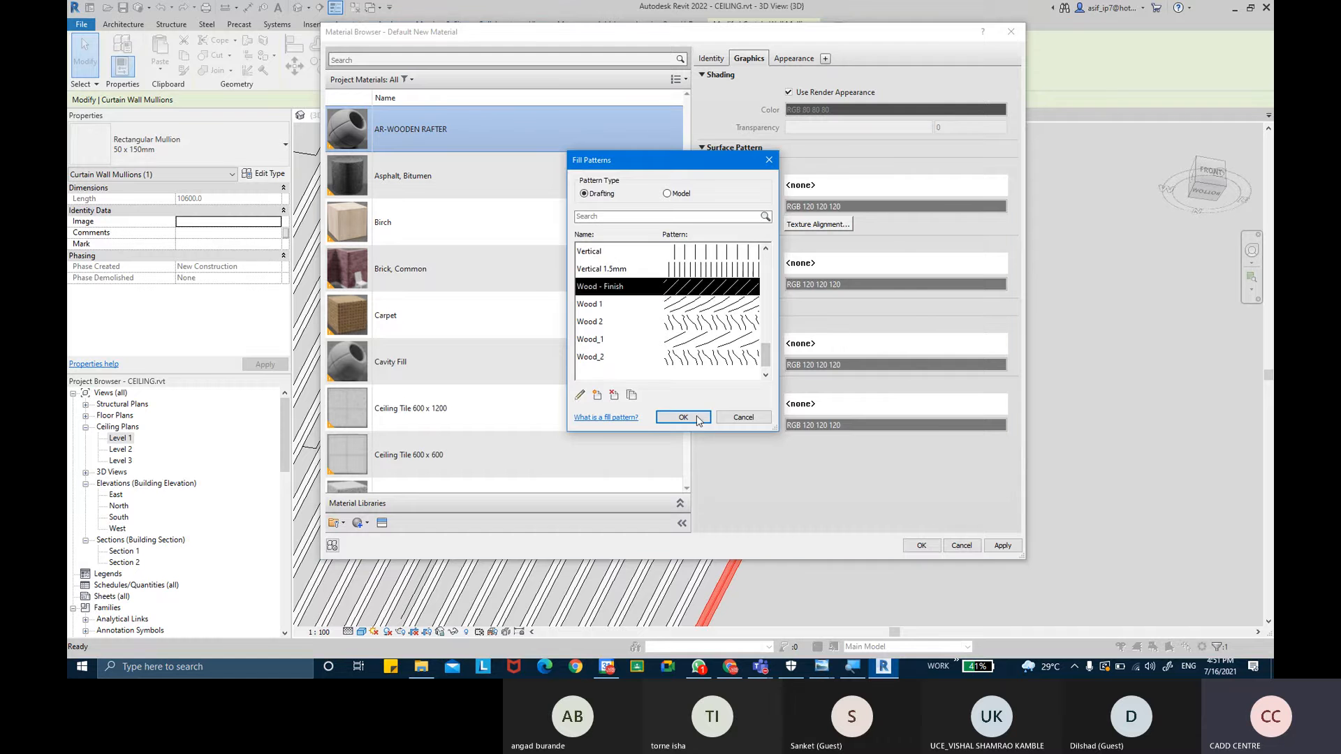
left_click(698, 419)
- Set the material's cut pattern foreground to Wood 1 and background to Wood 2
left_click(835, 345)
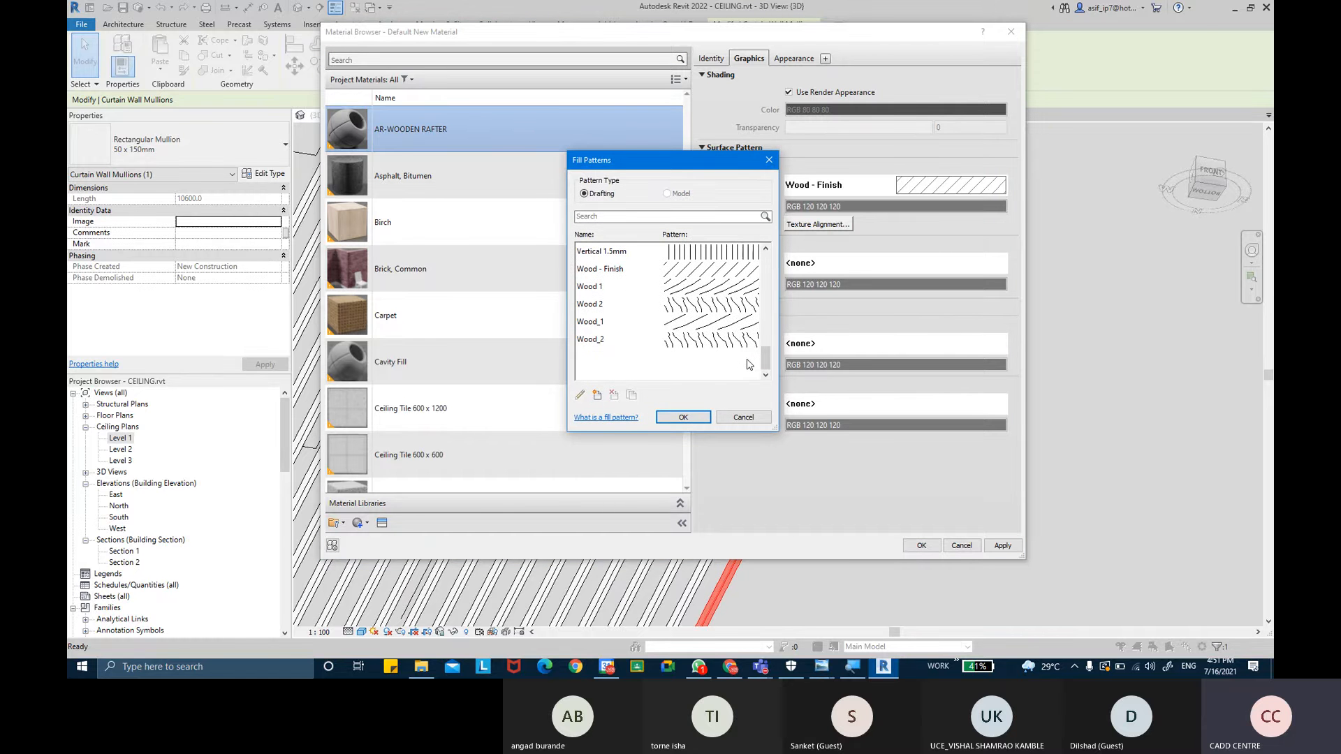
left_click(736, 294)
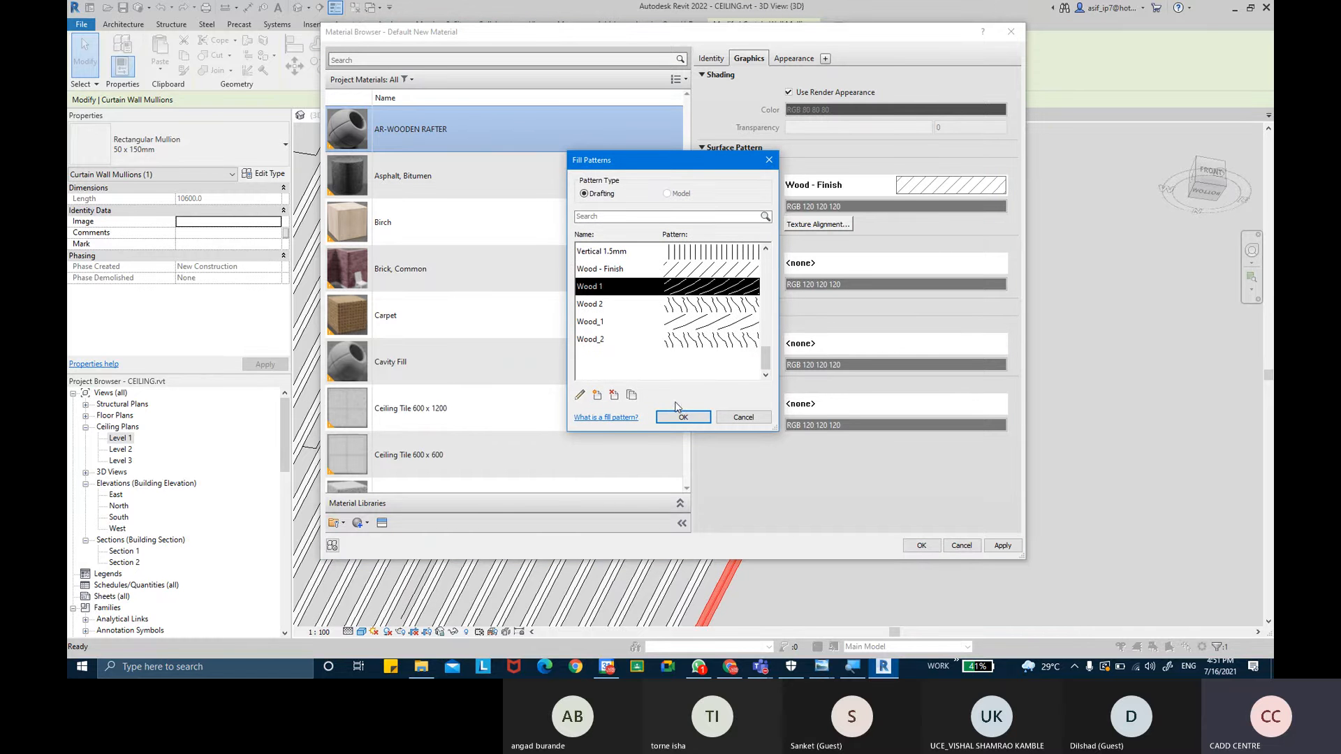
left_click(681, 417)
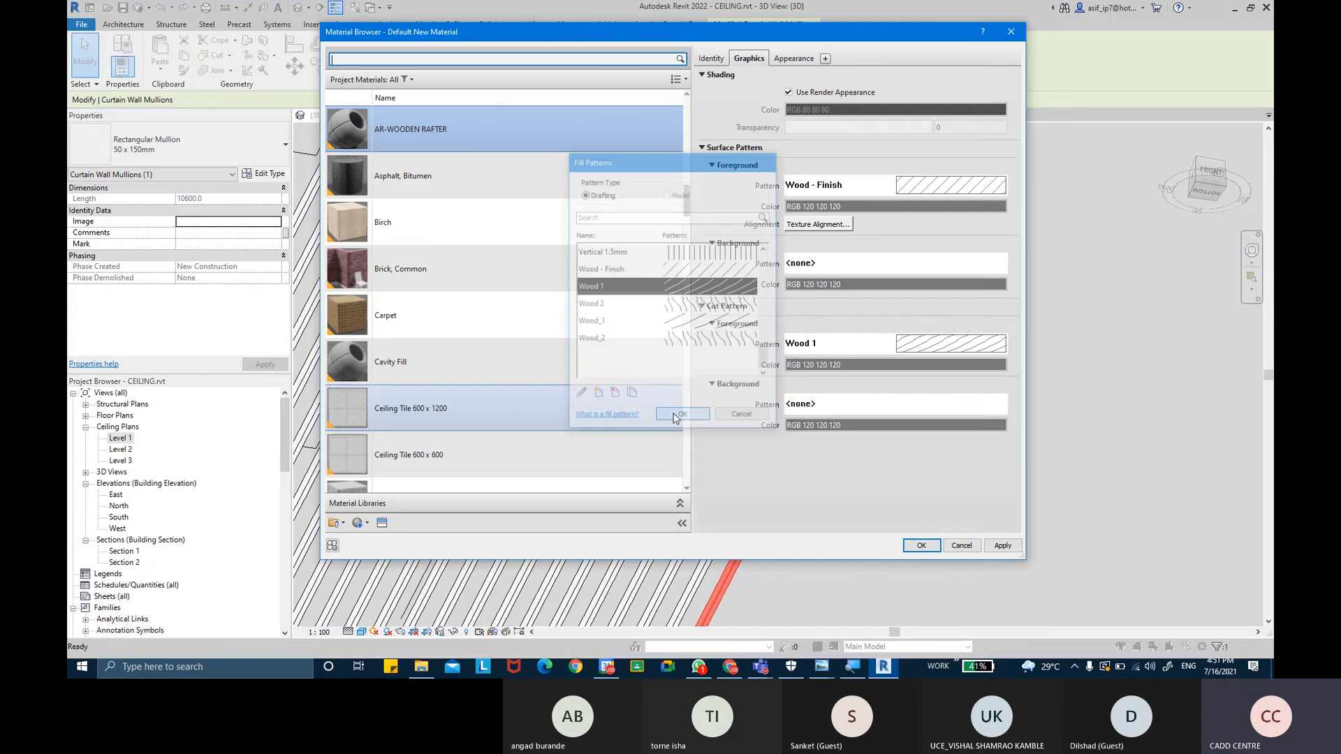
left_click(862, 405)
scroll(682, 341, "down", 5)
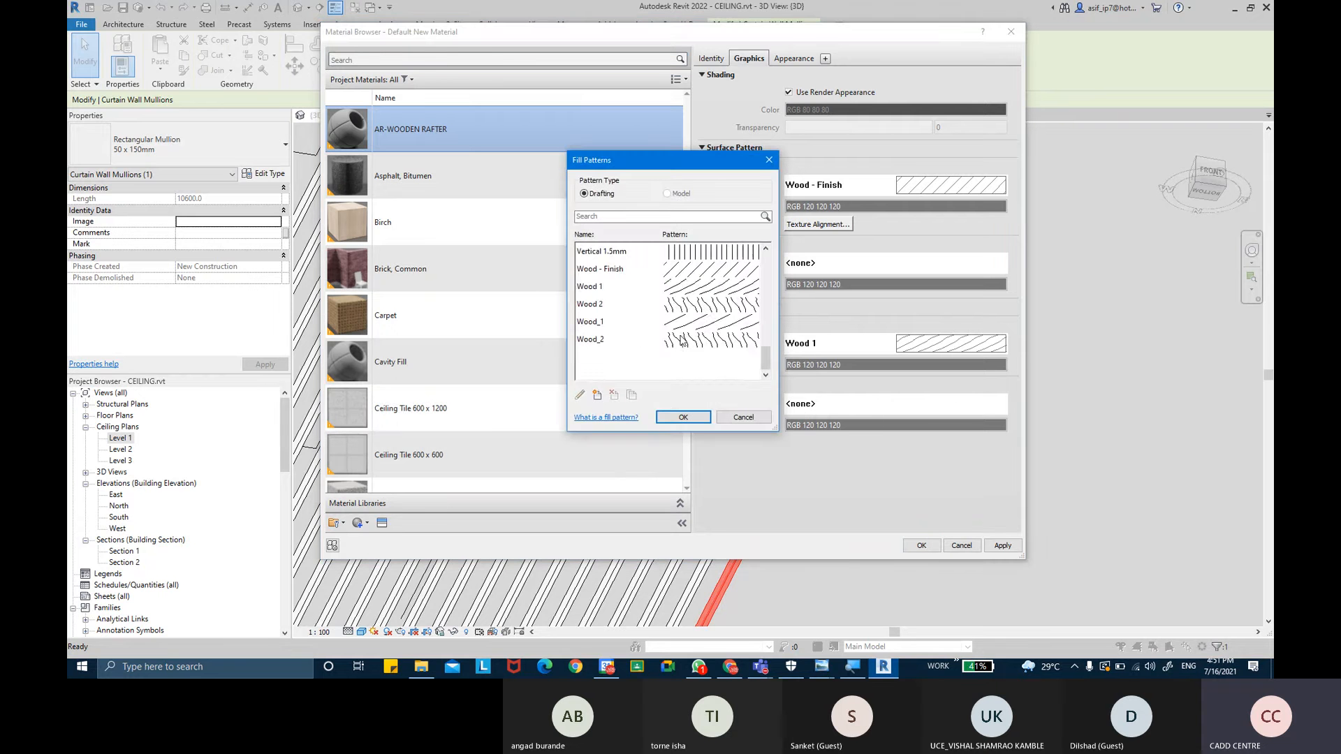
left_click(722, 305)
left_click(683, 417)
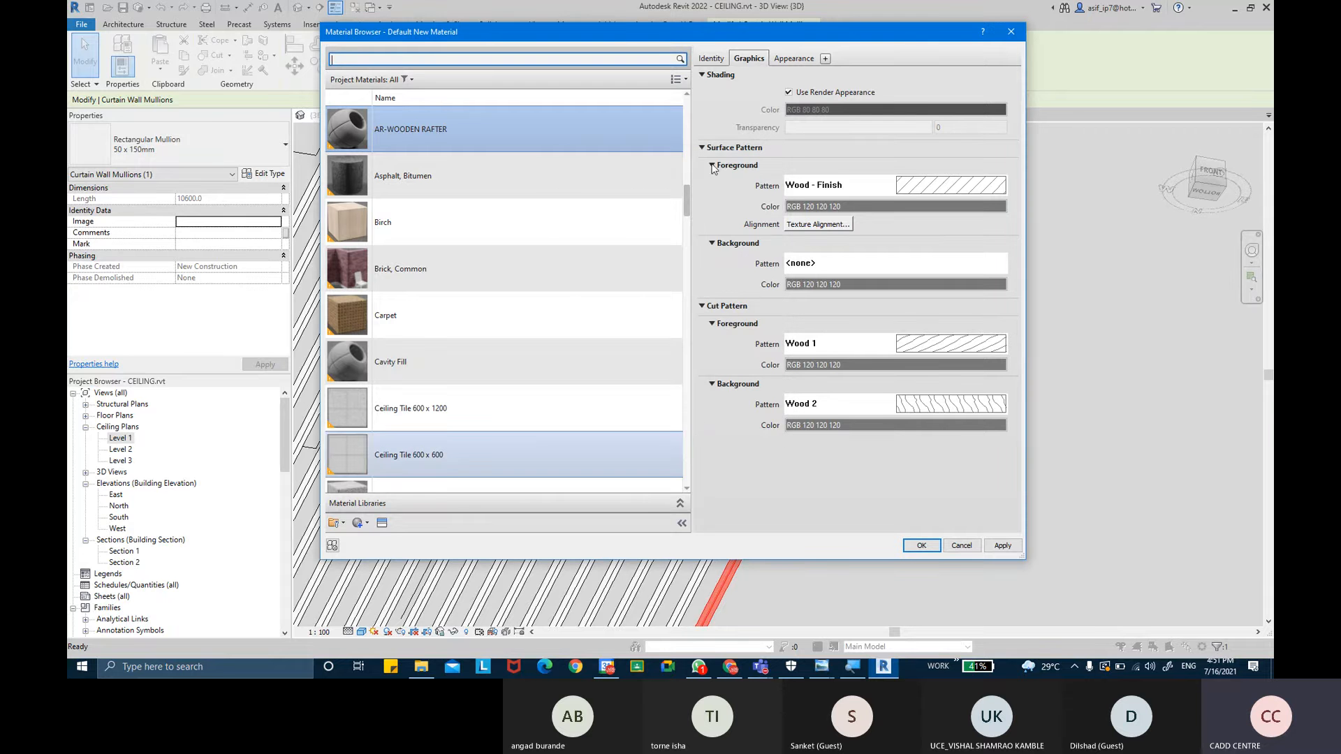
- Assign the Mahogany - Semigloss wood appearance asset to the material and confirm both dialogs
left_click(792, 59)
left_click(382, 524)
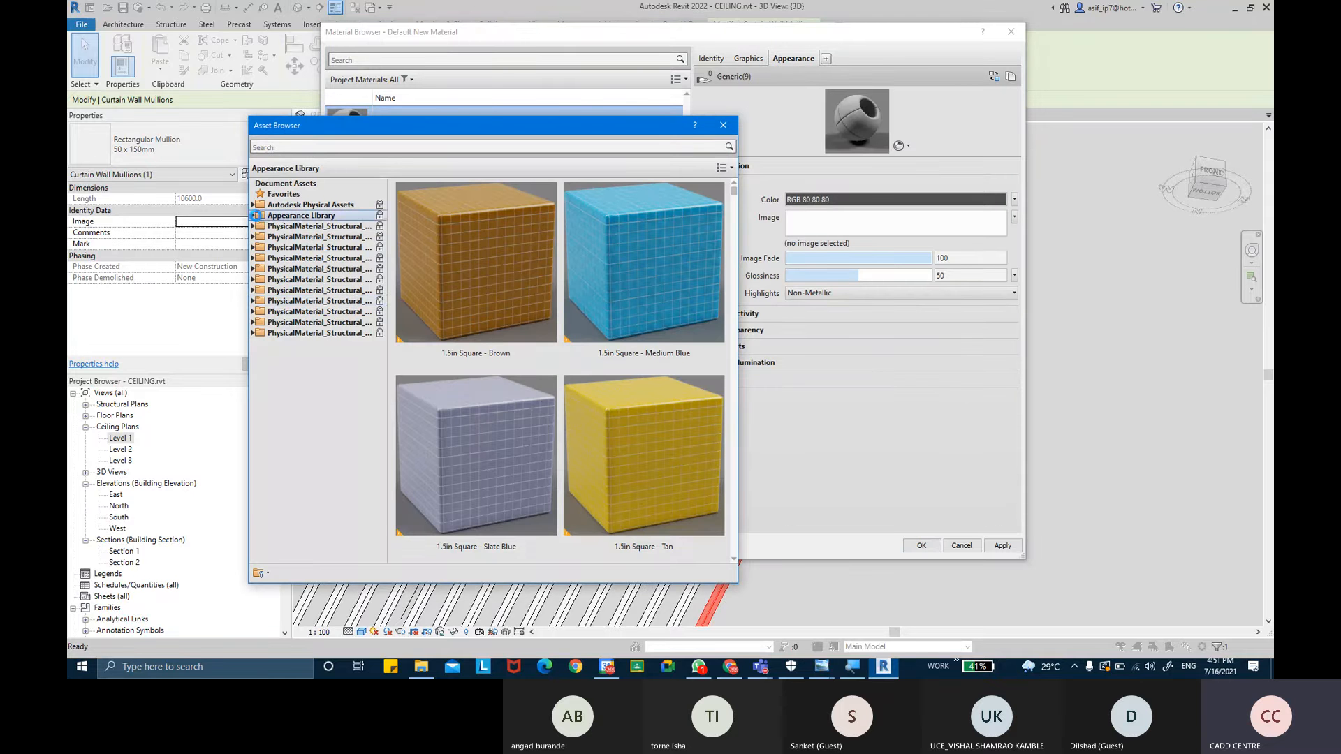
left_click(253, 215)
left_click(284, 472)
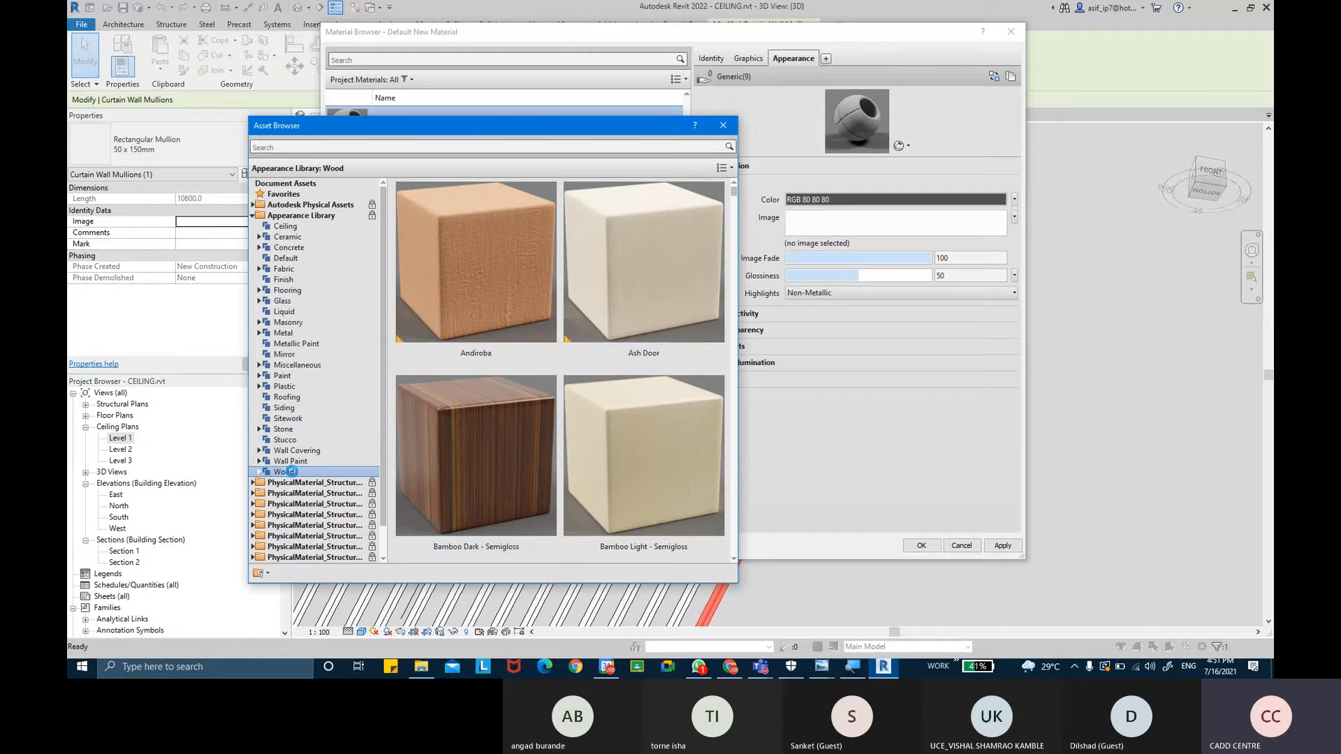
scroll(730, 203, "down", 5)
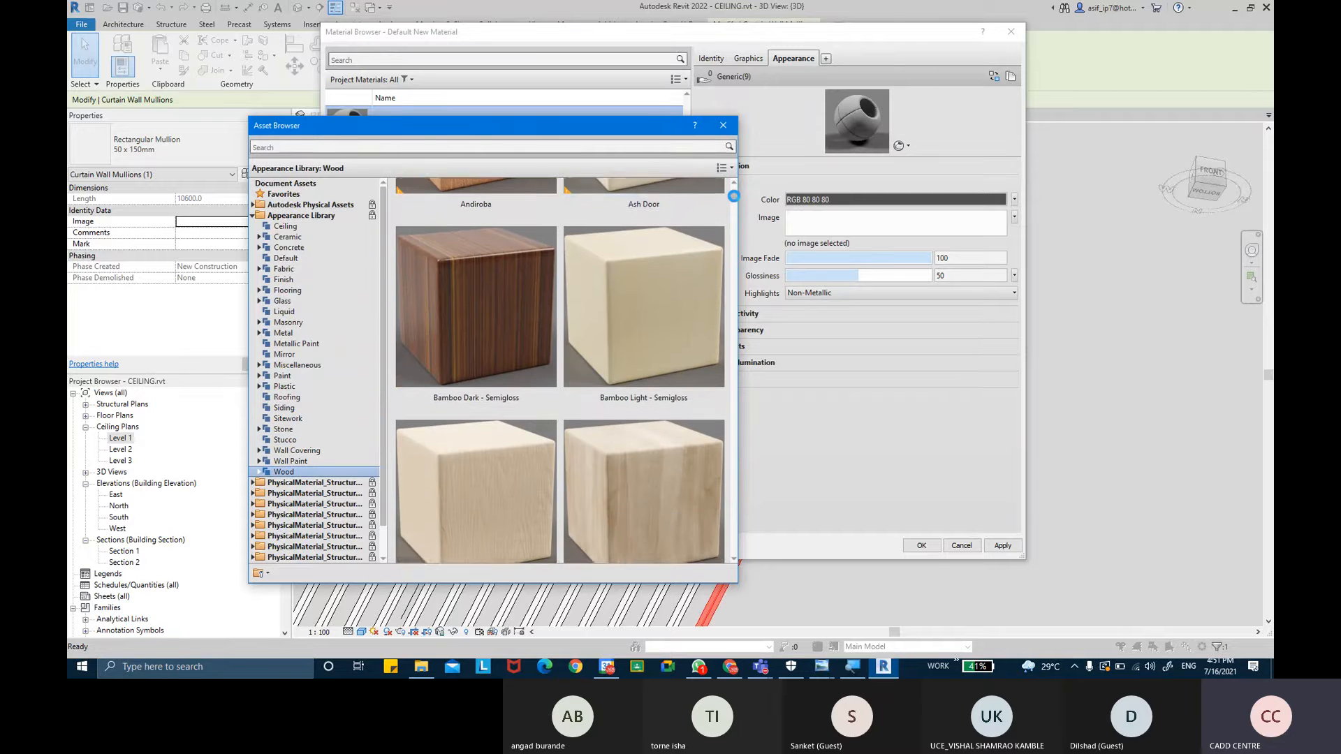
scroll(735, 206, "down", 10)
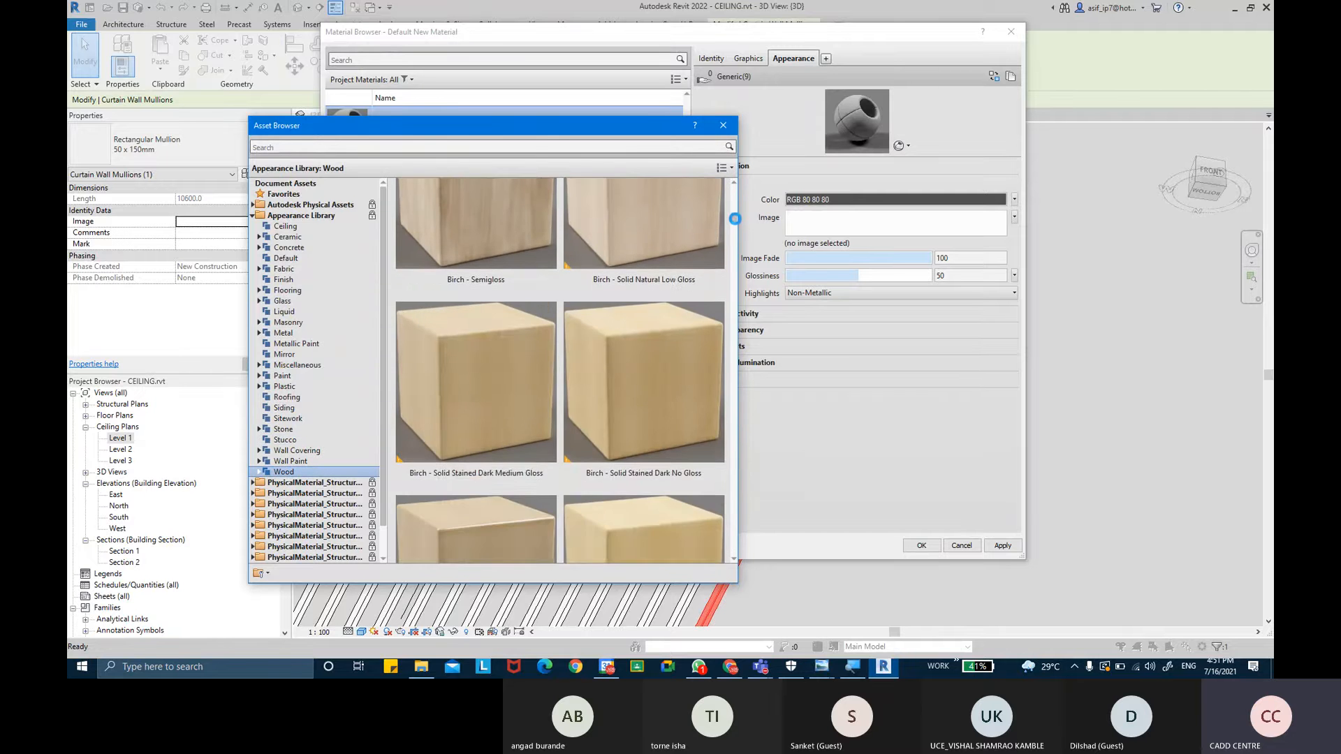
scroll(735, 238, "down", 10)
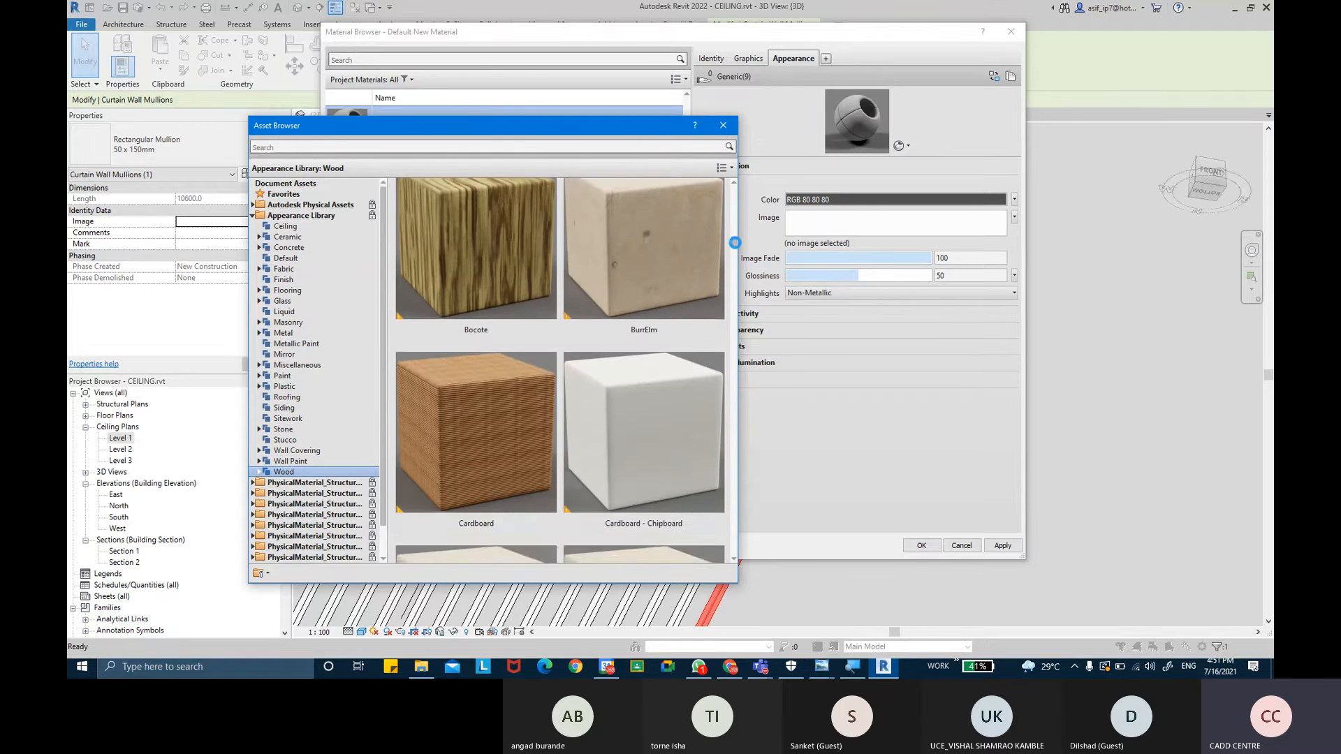
scroll(734, 254, "down", 10)
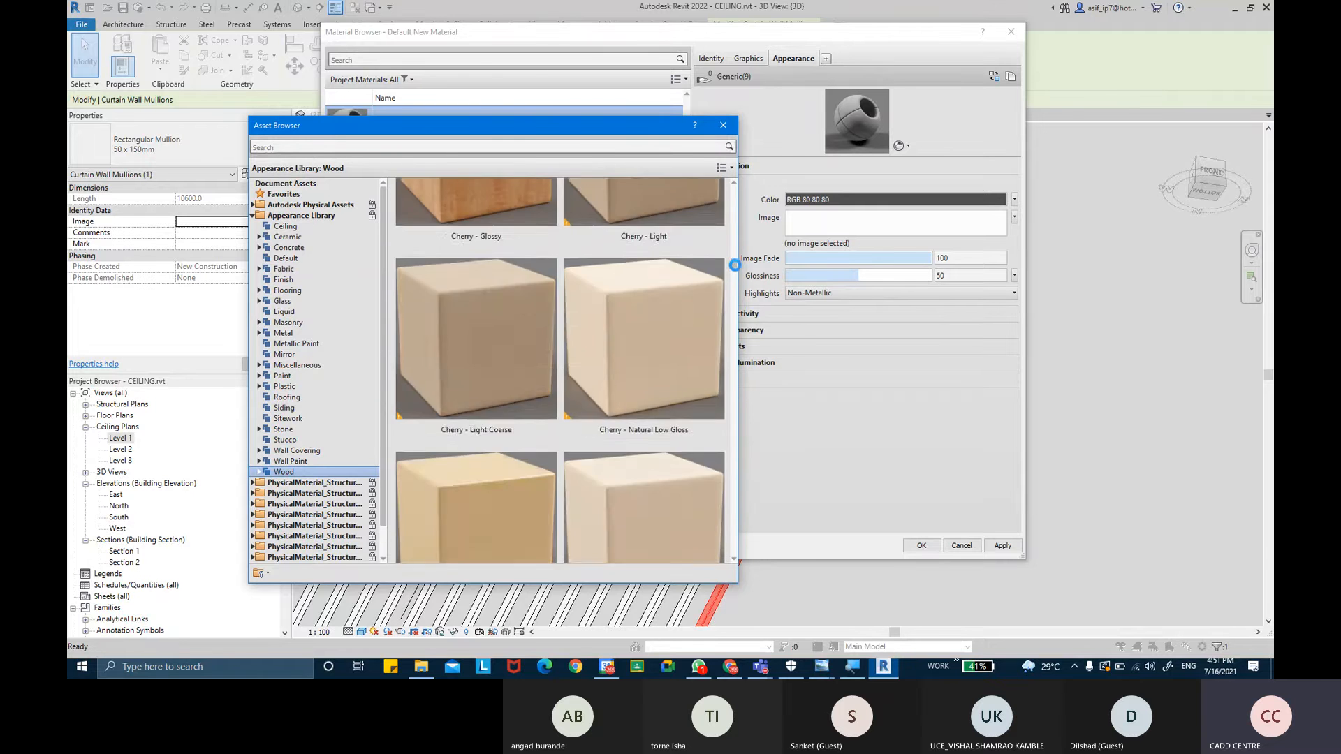
left_click_drag(731, 289, 732, 324)
mouse_move(510, 361)
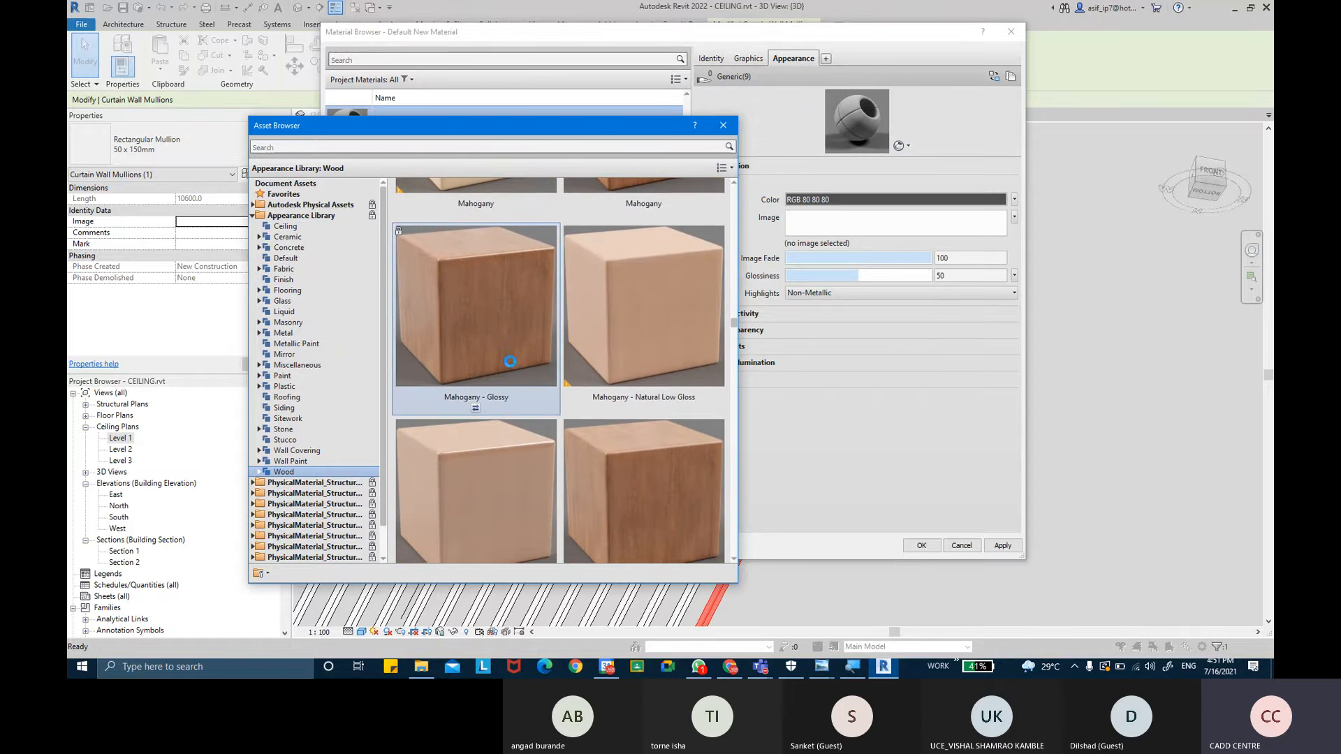
scroll(524, 347, "down", 1)
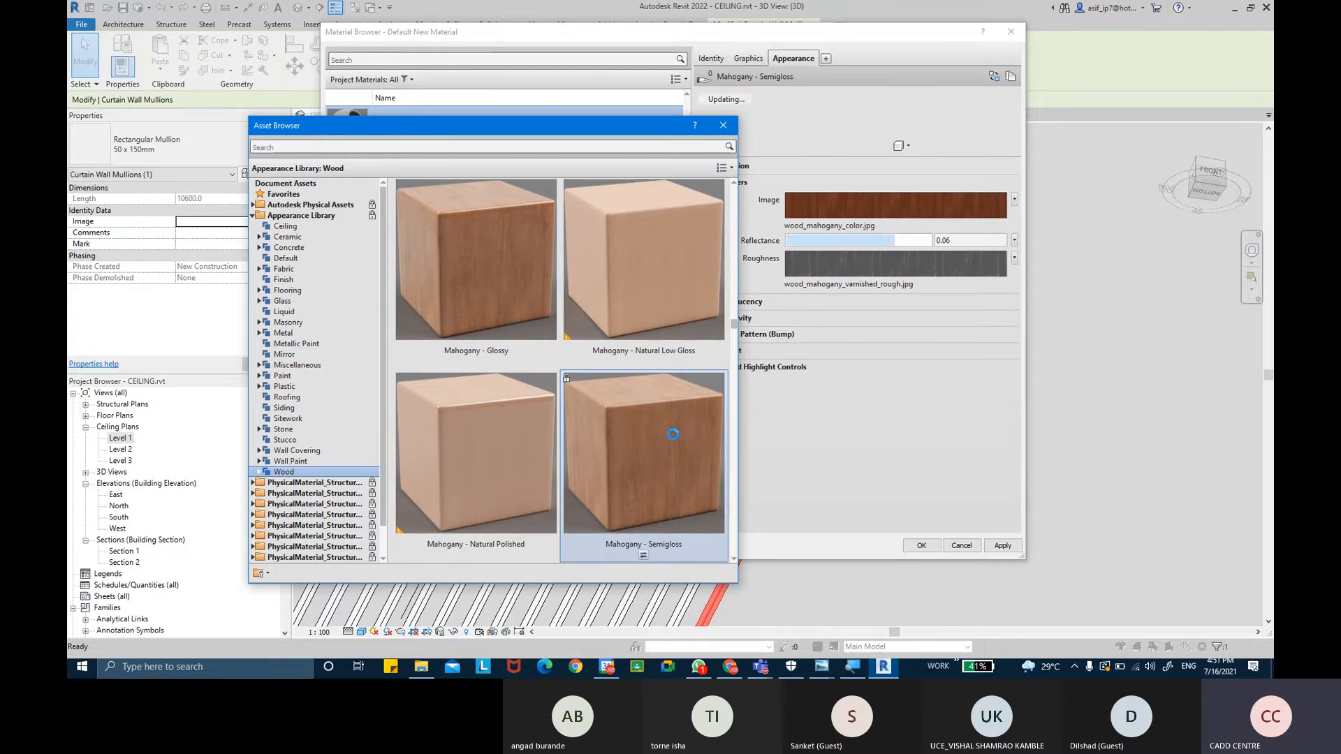
left_click(721, 125)
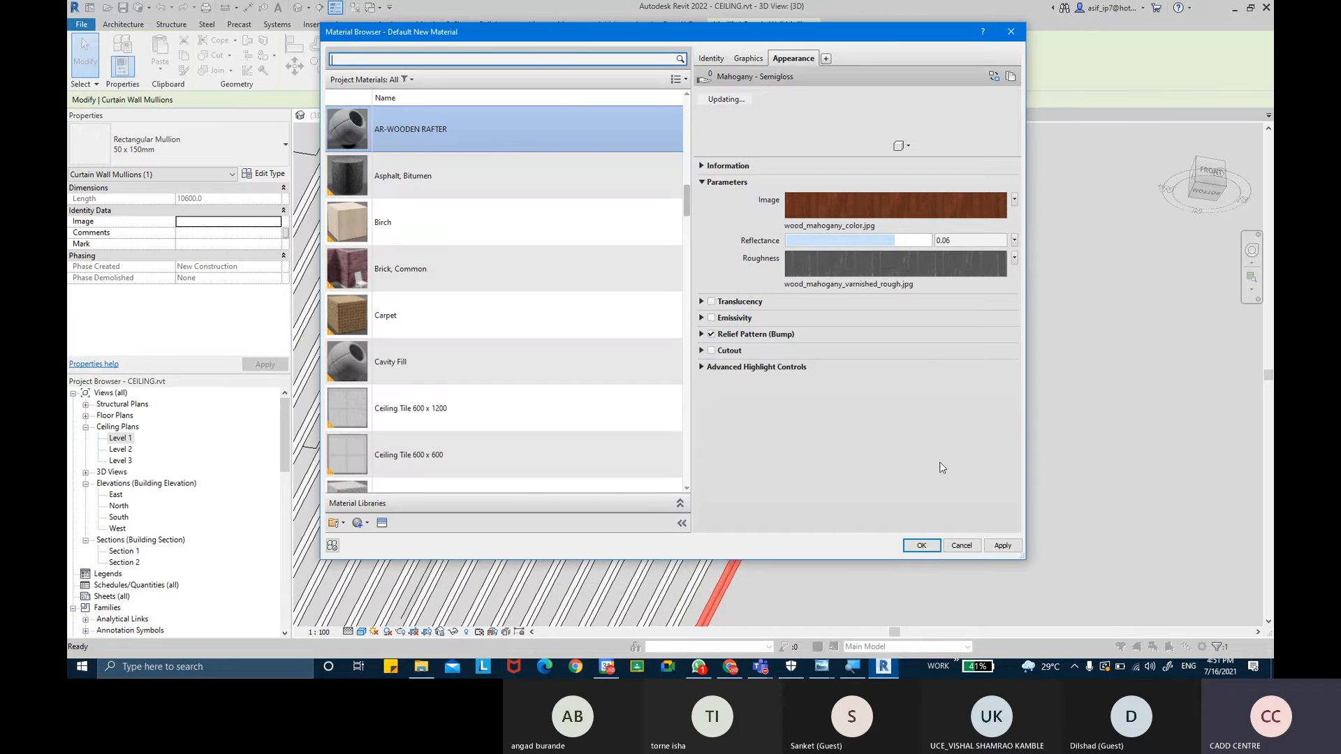
left_click(921, 546)
left_click(827, 462)
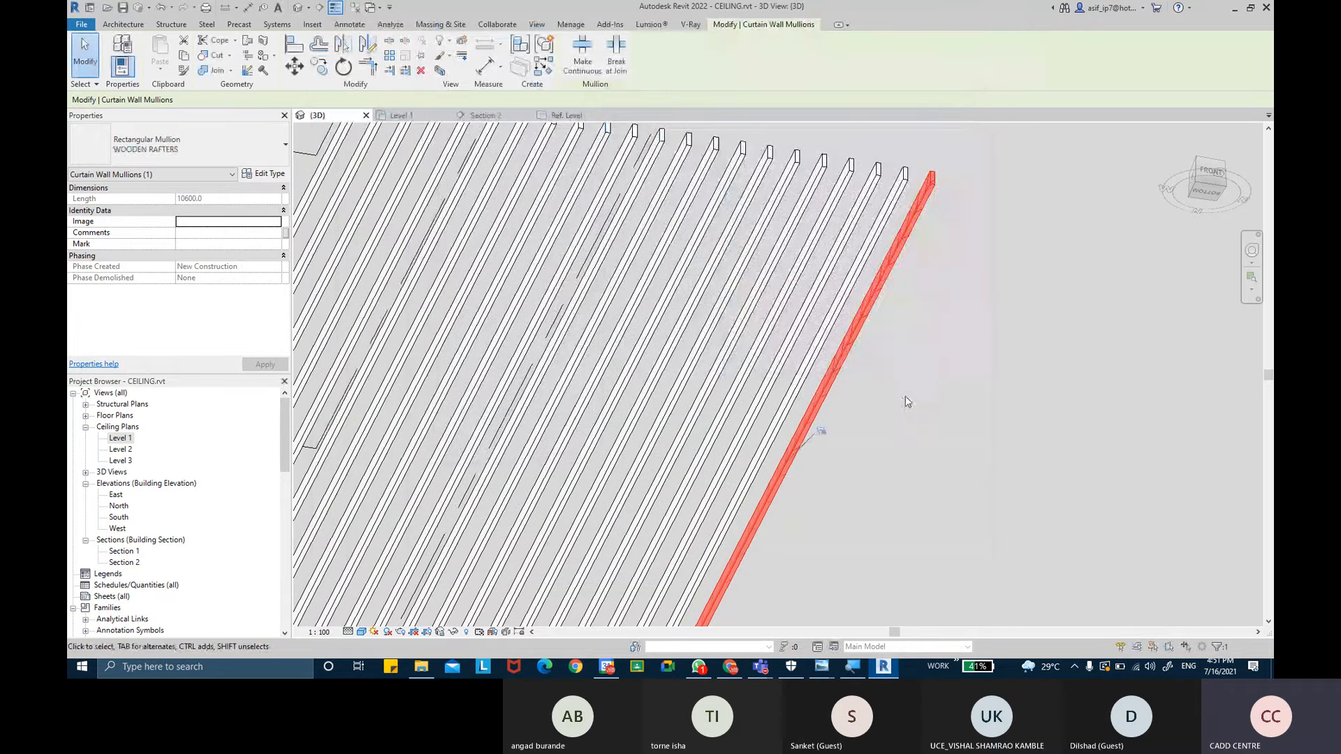
- Deselect the mullion and switch the 3D view to the Realistic visual style
left_click(911, 393)
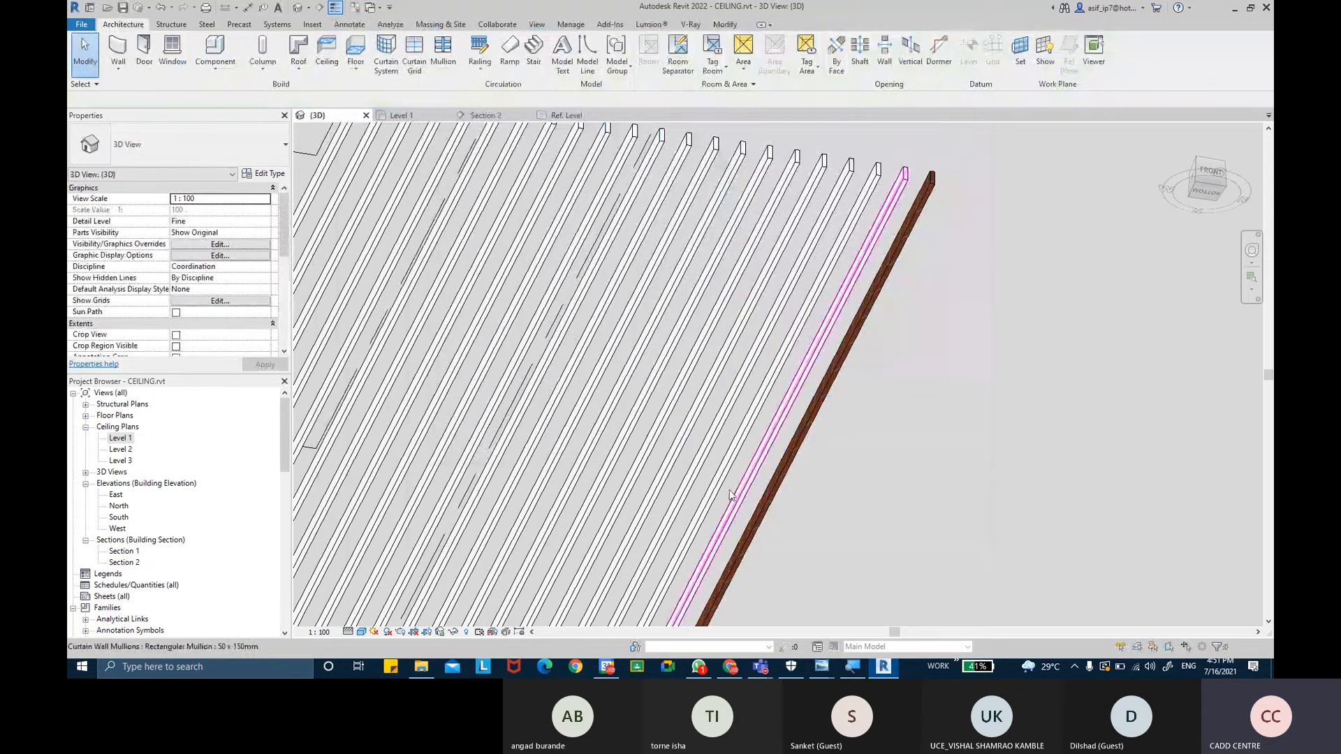
left_click(361, 632)
left_click(391, 592)
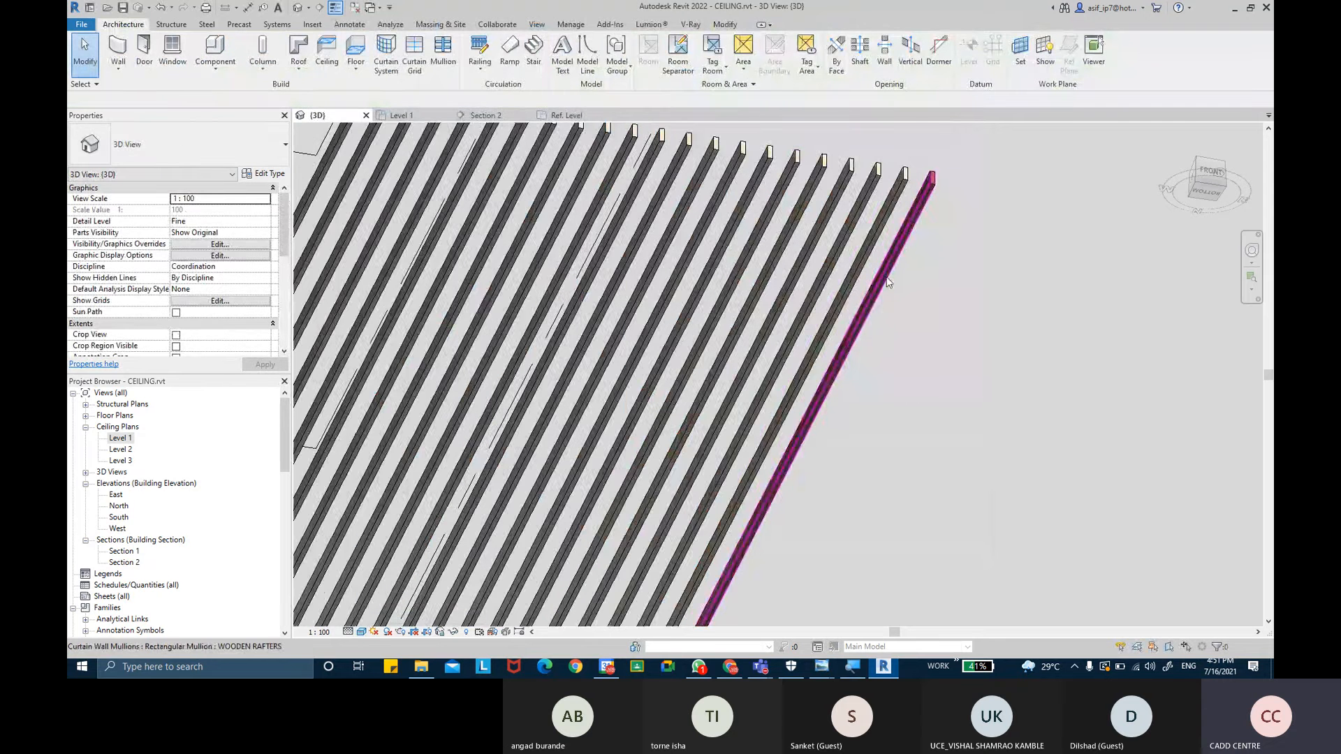
- Inspect the wooden rafter mullion up close in the 3D view
scroll(887, 282, "up", 6)
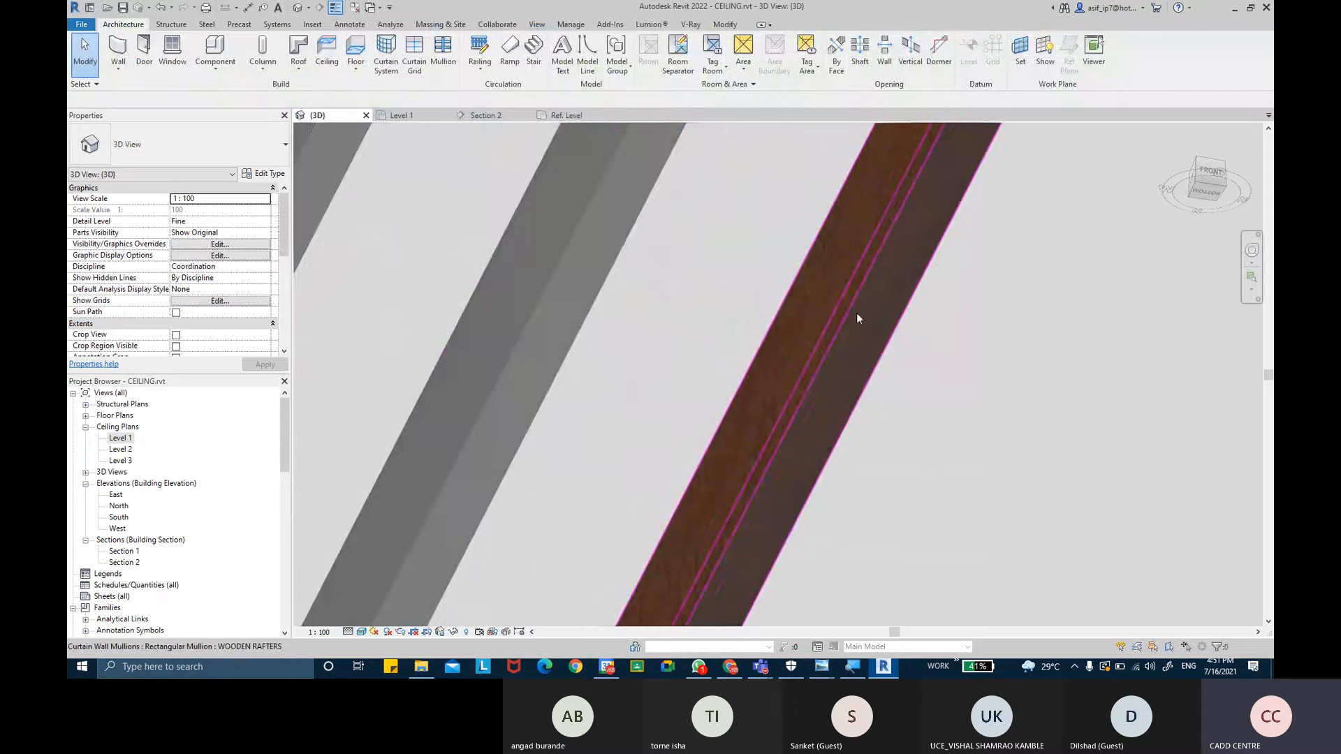
scroll(562, 271, "down", 5)
middle_click_drag(582, 278, 632, 333)
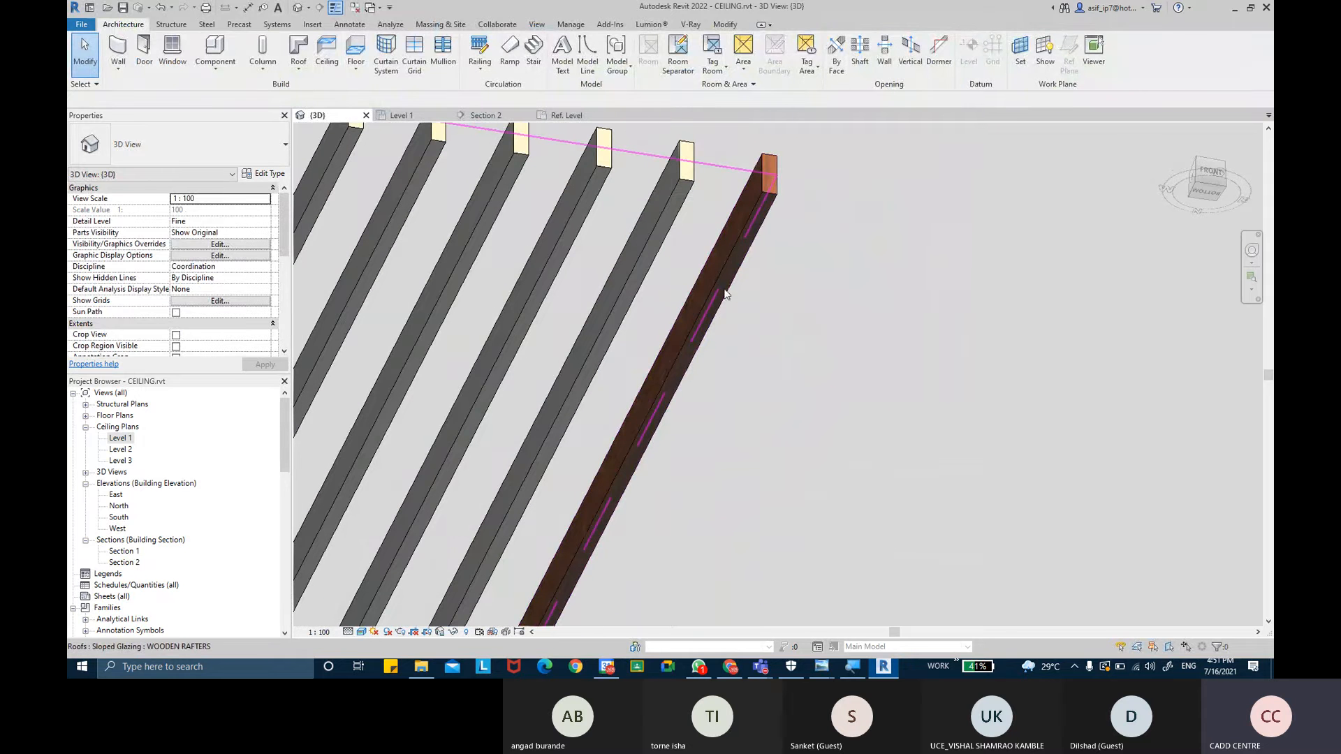
- Select a wooden rafter mullion and examine the slatted sloped glazing at different zoom levels
key("Tab")
left_click(745, 241)
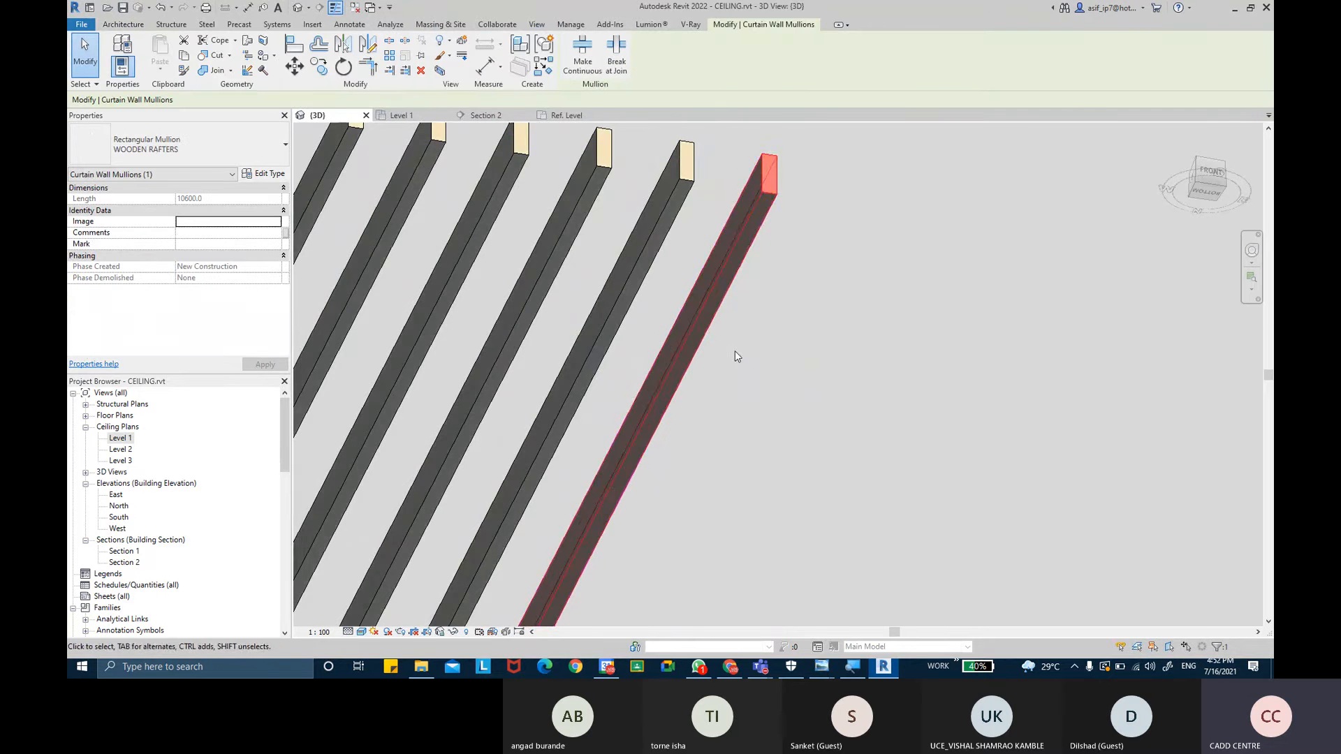
scroll(730, 412, "down", 2)
middle_click_drag(729, 412, 730, 173)
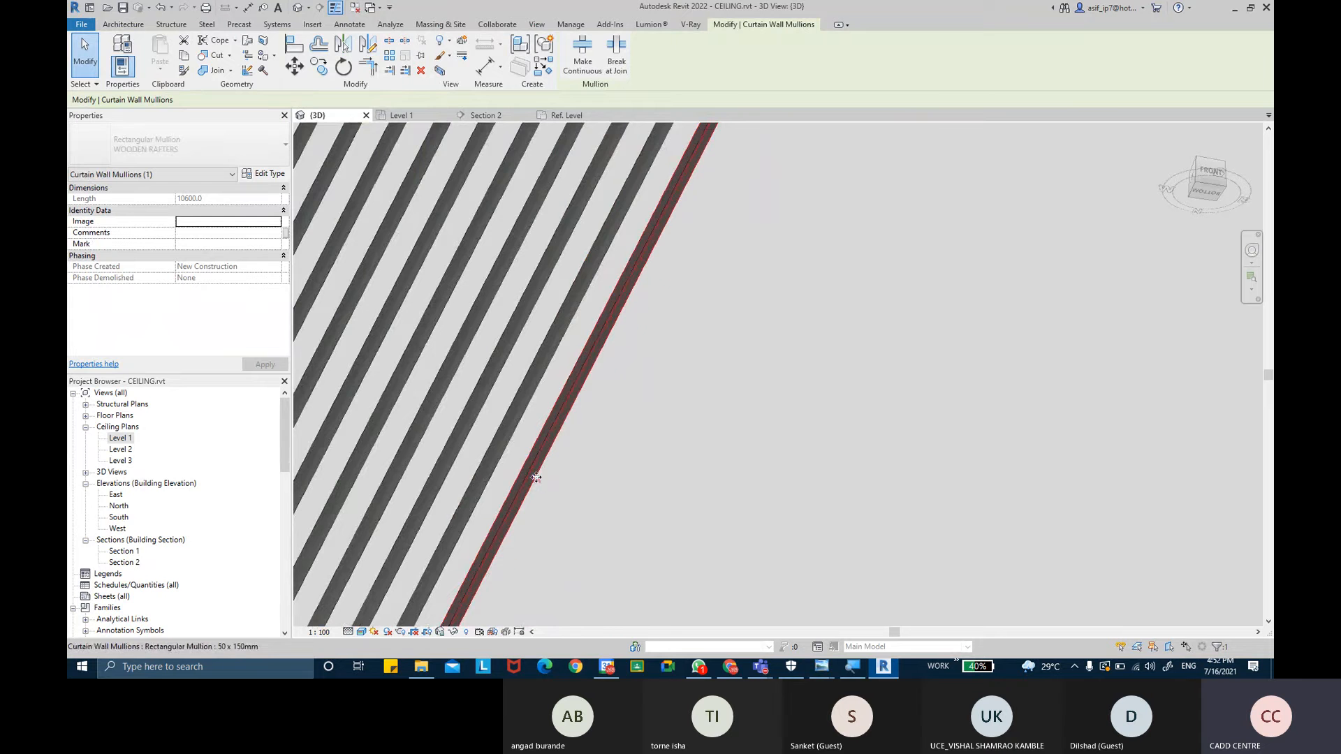
scroll(697, 446, "down", 3)
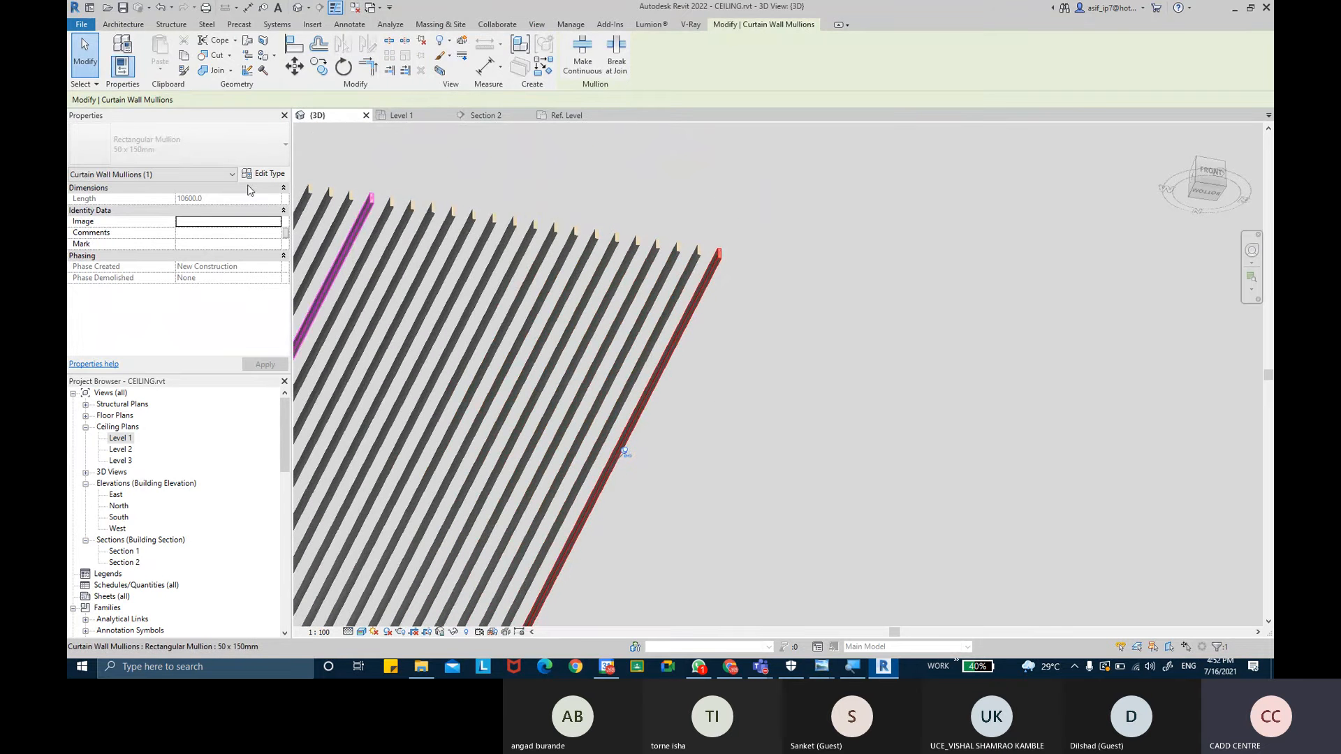
left_click(760, 283)
scroll(806, 268, "up", 5)
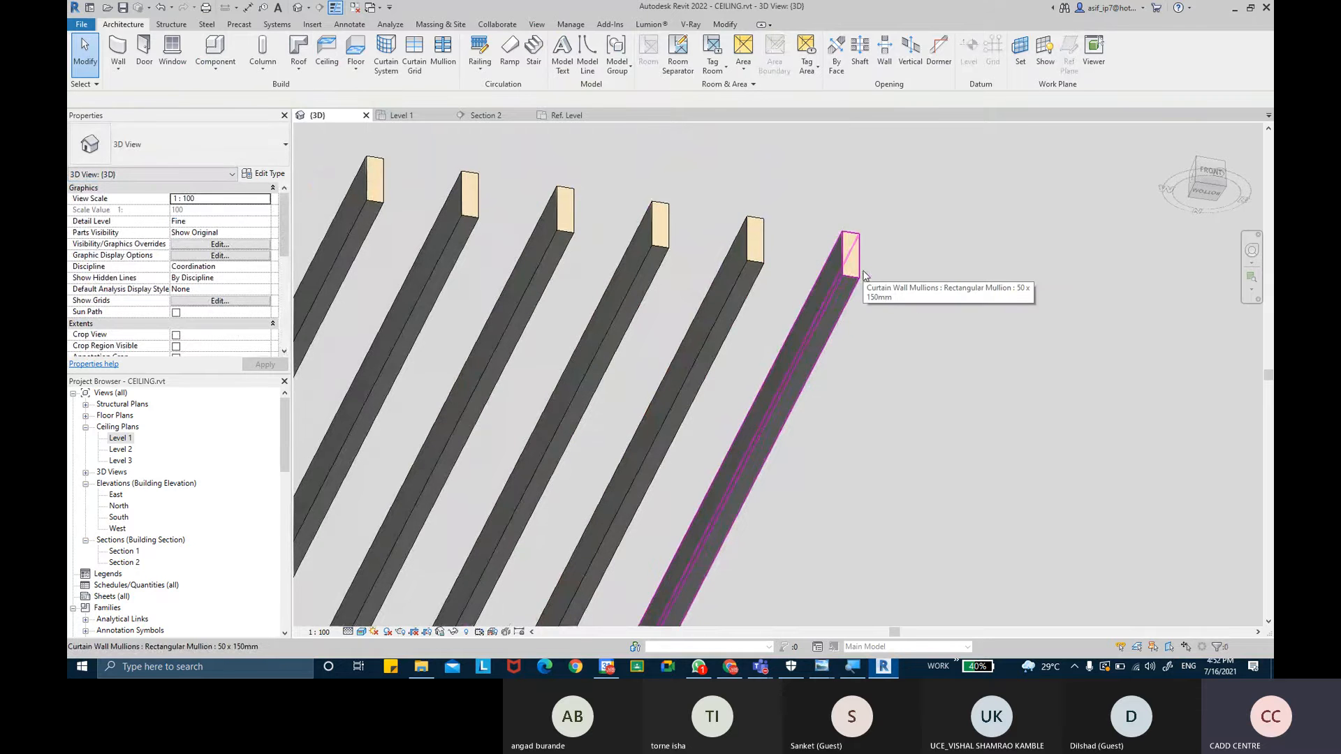
scroll(864, 274, "down", 6)
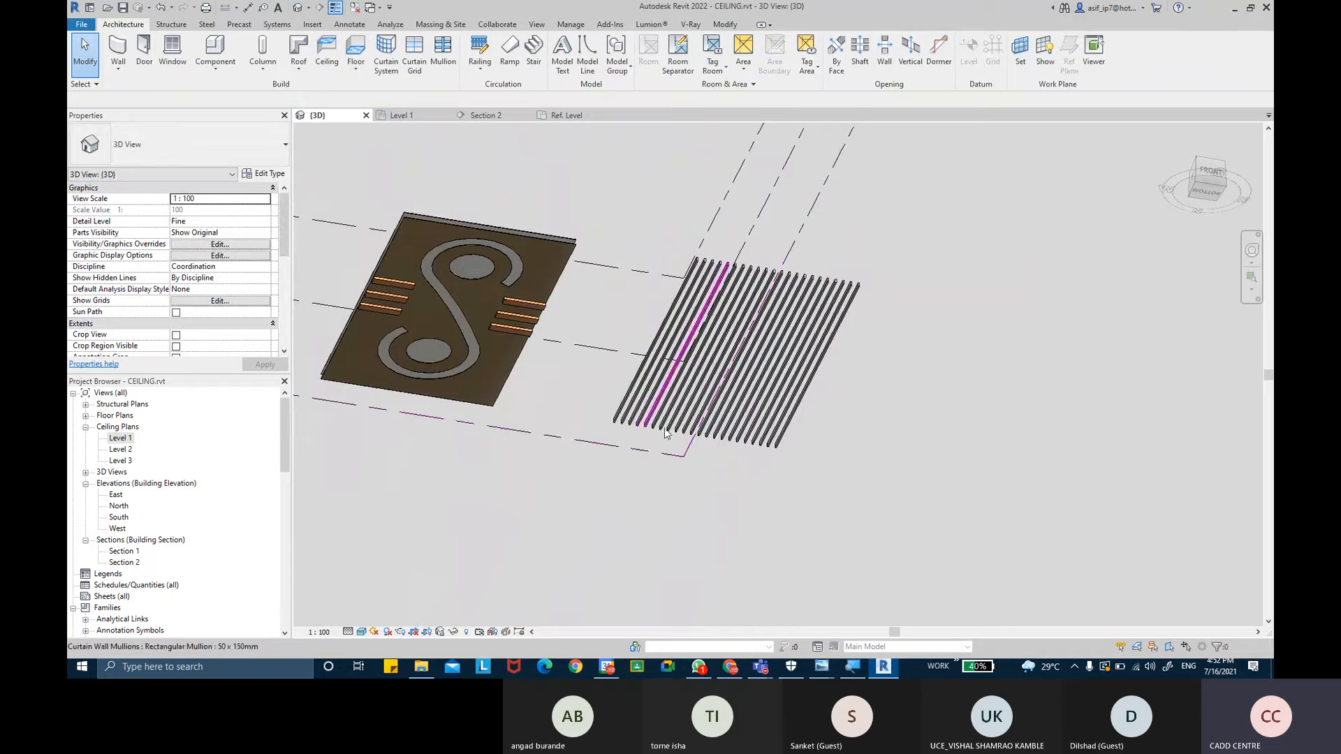
- Open the sloped glazing's type properties and set the Grid 1 interior mullion type to Rectangular Mullion : WOODEN RAFTERS
left_click(864, 287)
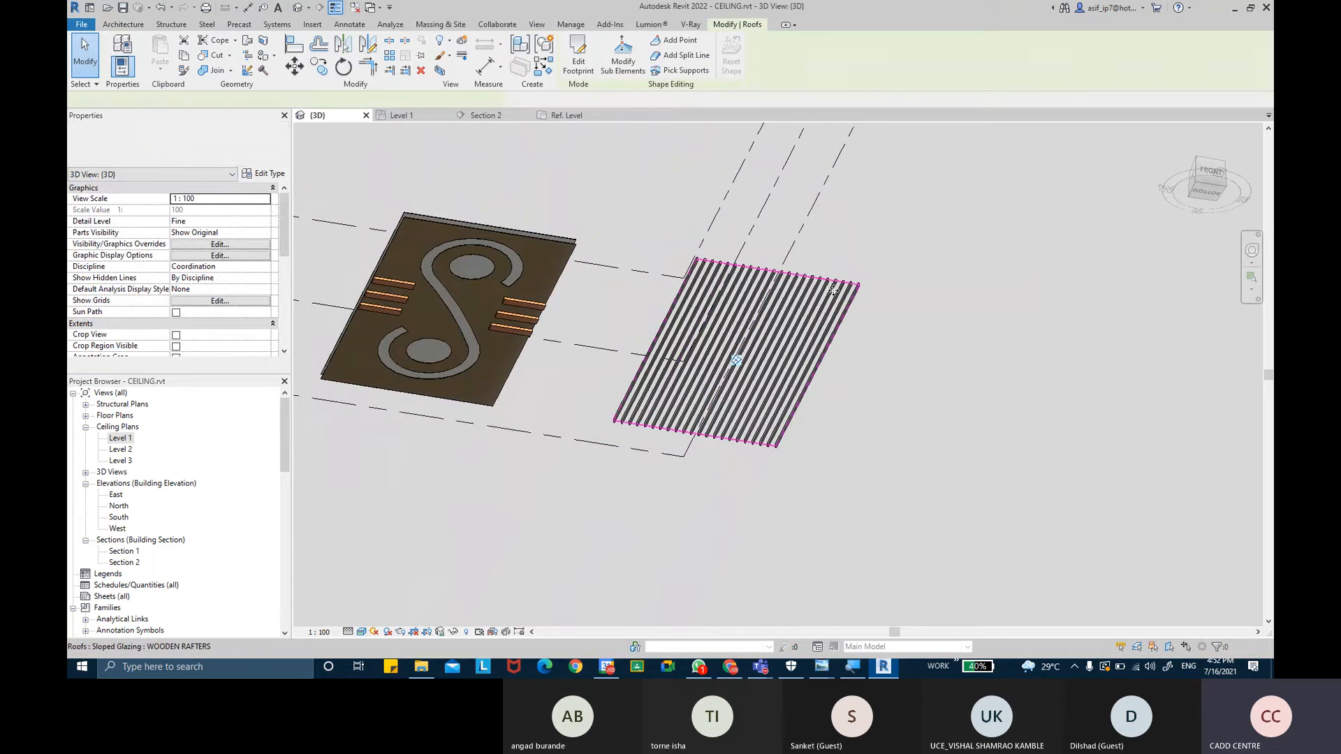
left_click(271, 179)
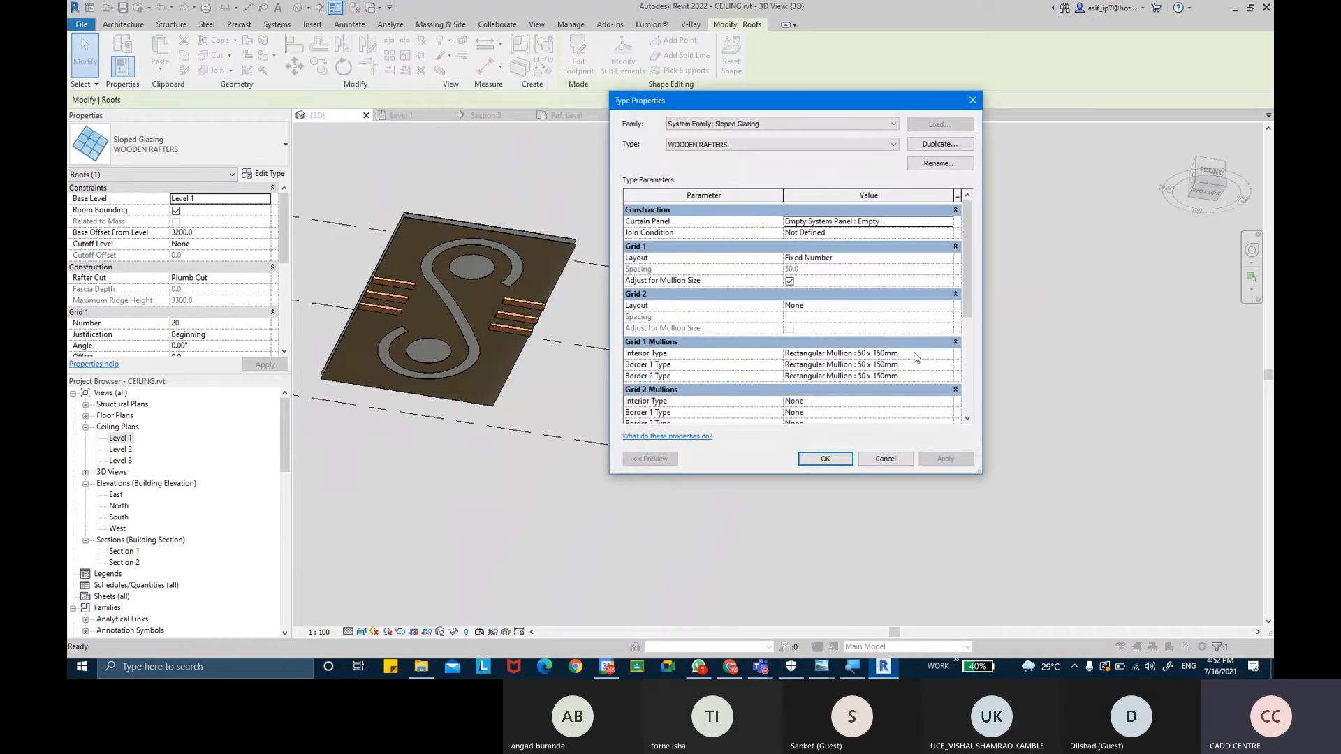
left_click(947, 357)
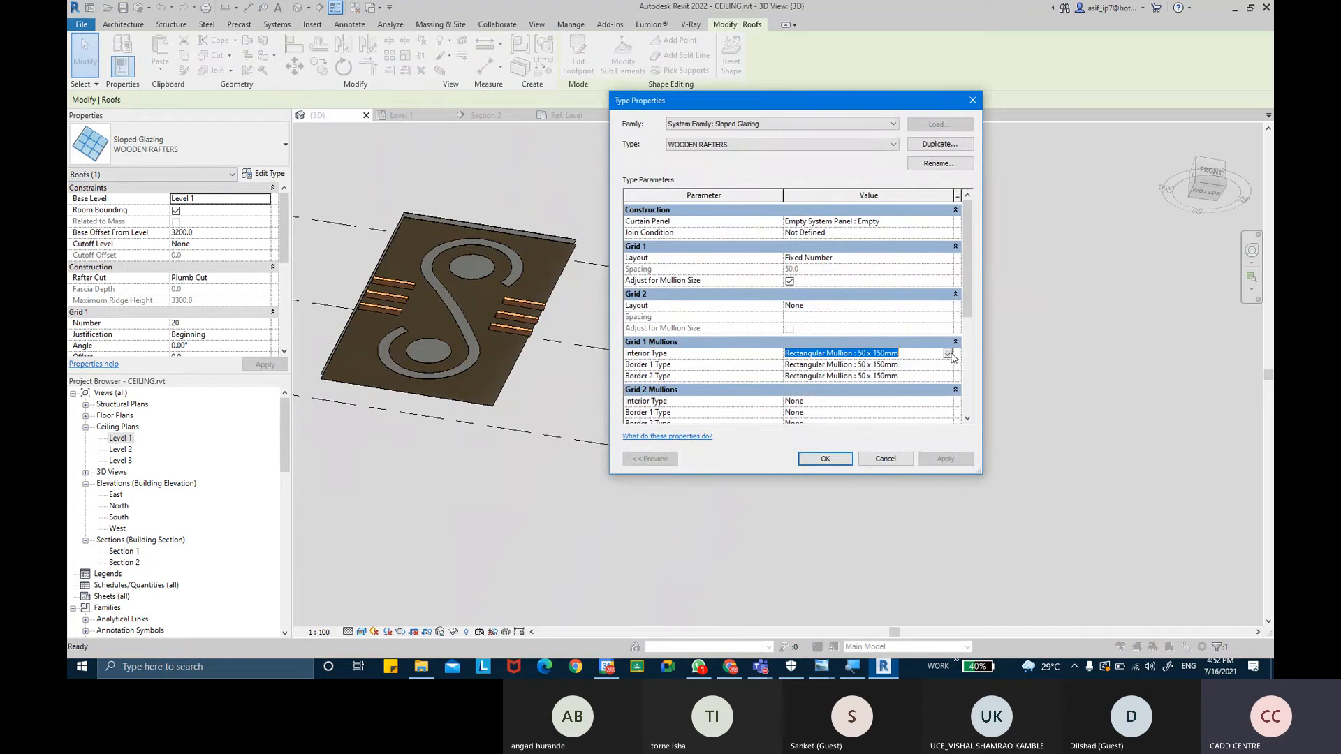
left_click(947, 353)
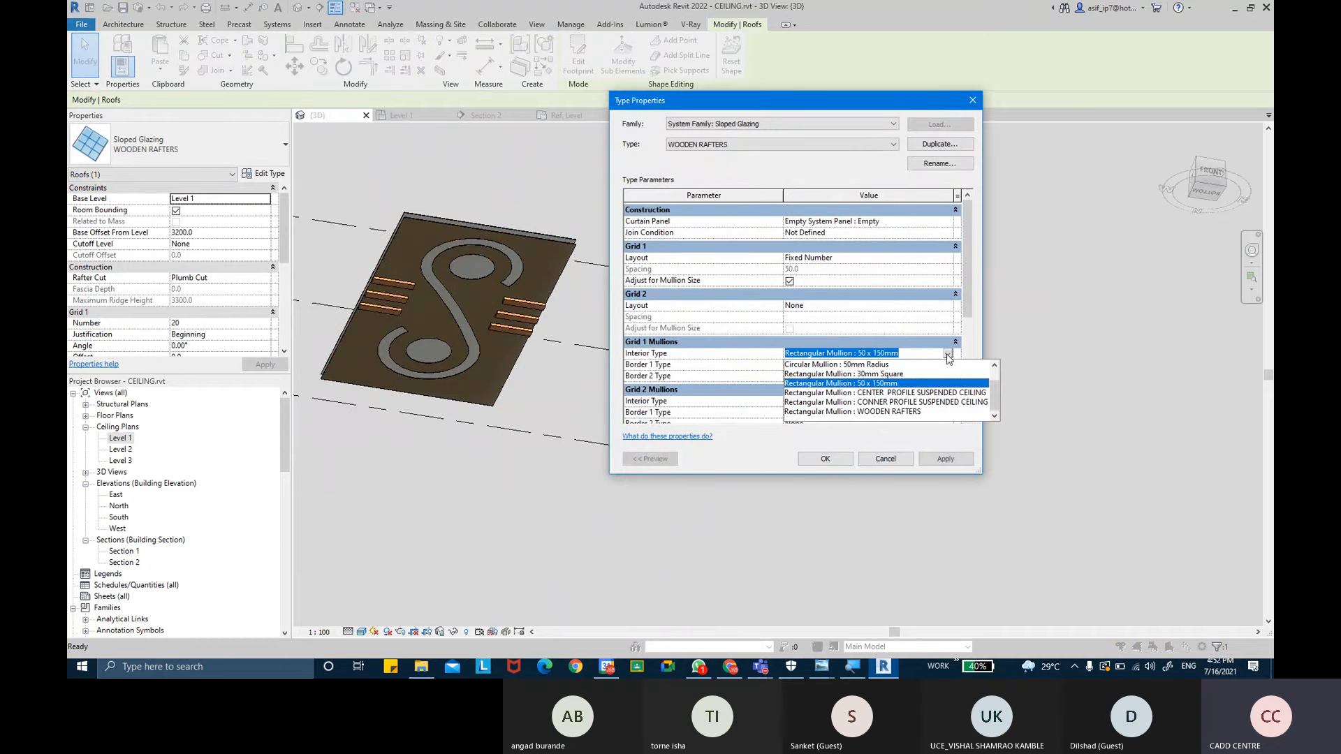
left_click(899, 412)
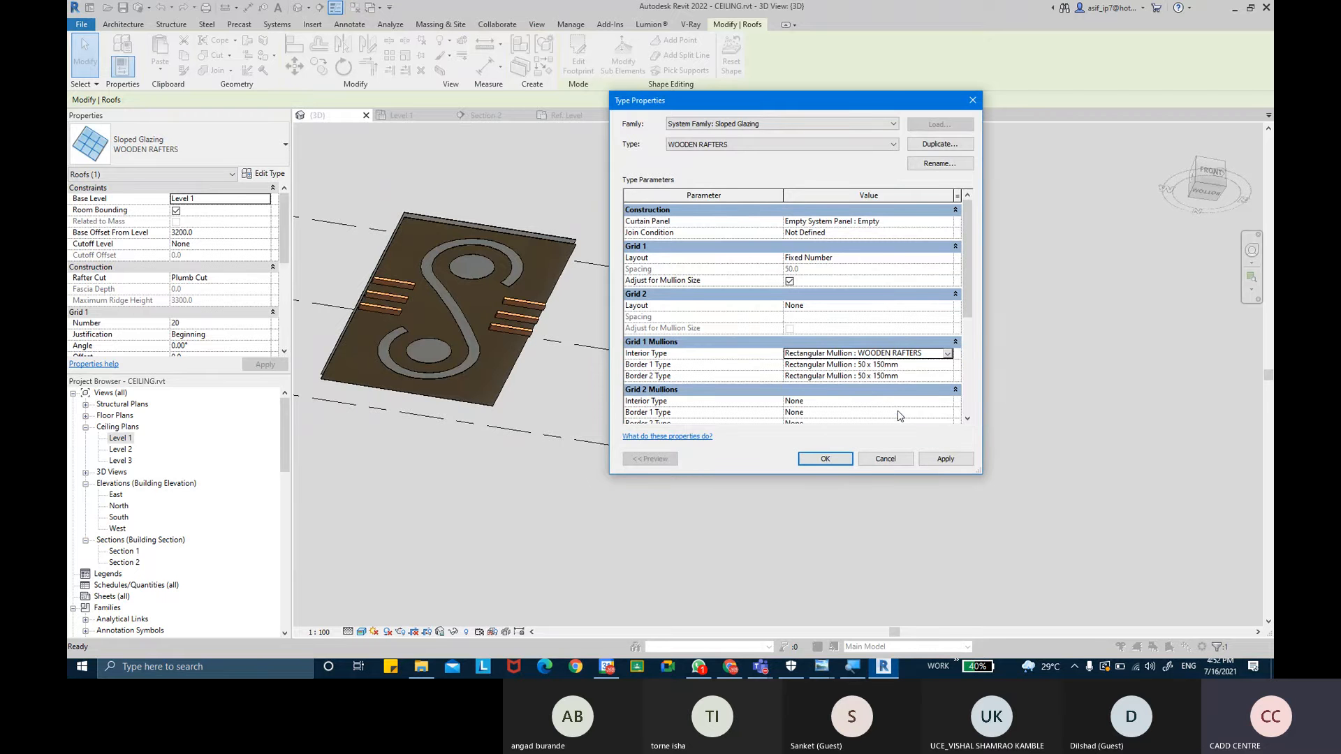
- Set both Grid 1 border mullion types to Rectangular Mullion : WOODEN RAFTERS and confirm the type properties
left_click(947, 364)
left_click(932, 424)
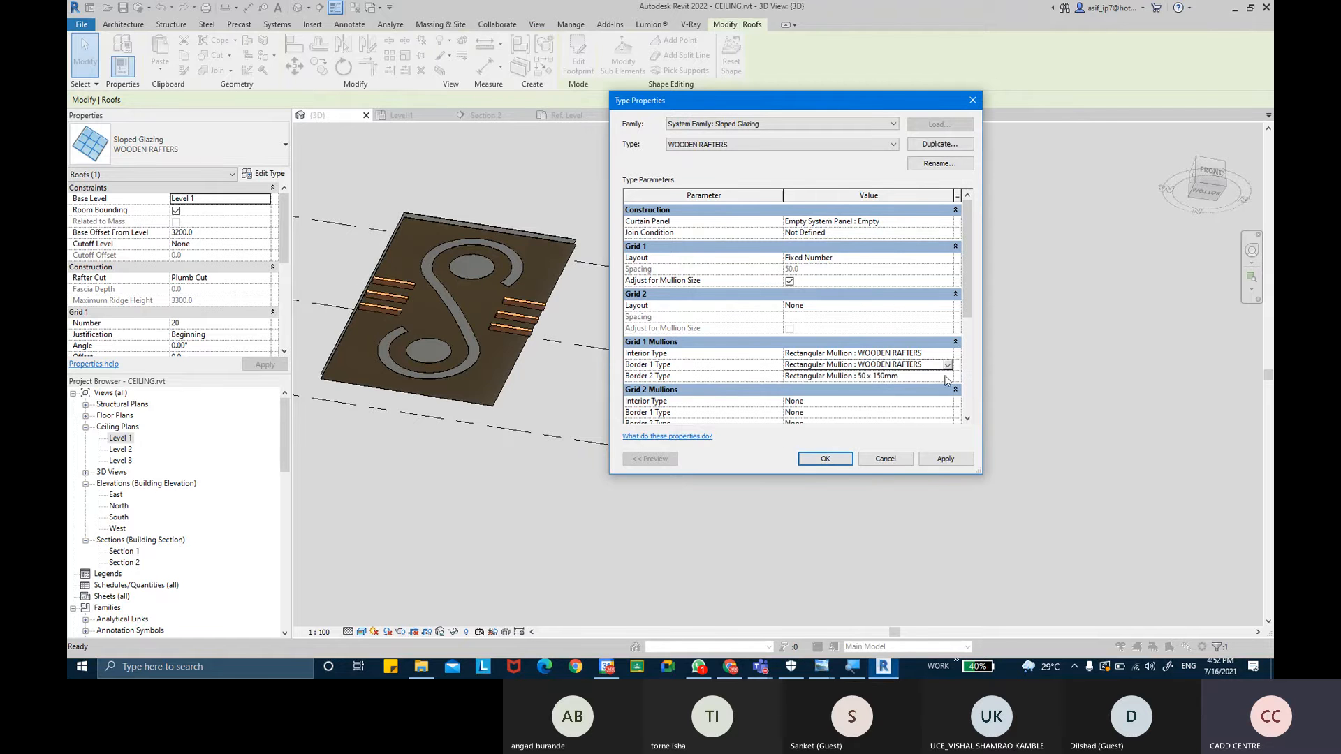
left_click(947, 377)
scroll(911, 419, "down", 2)
left_click(900, 413)
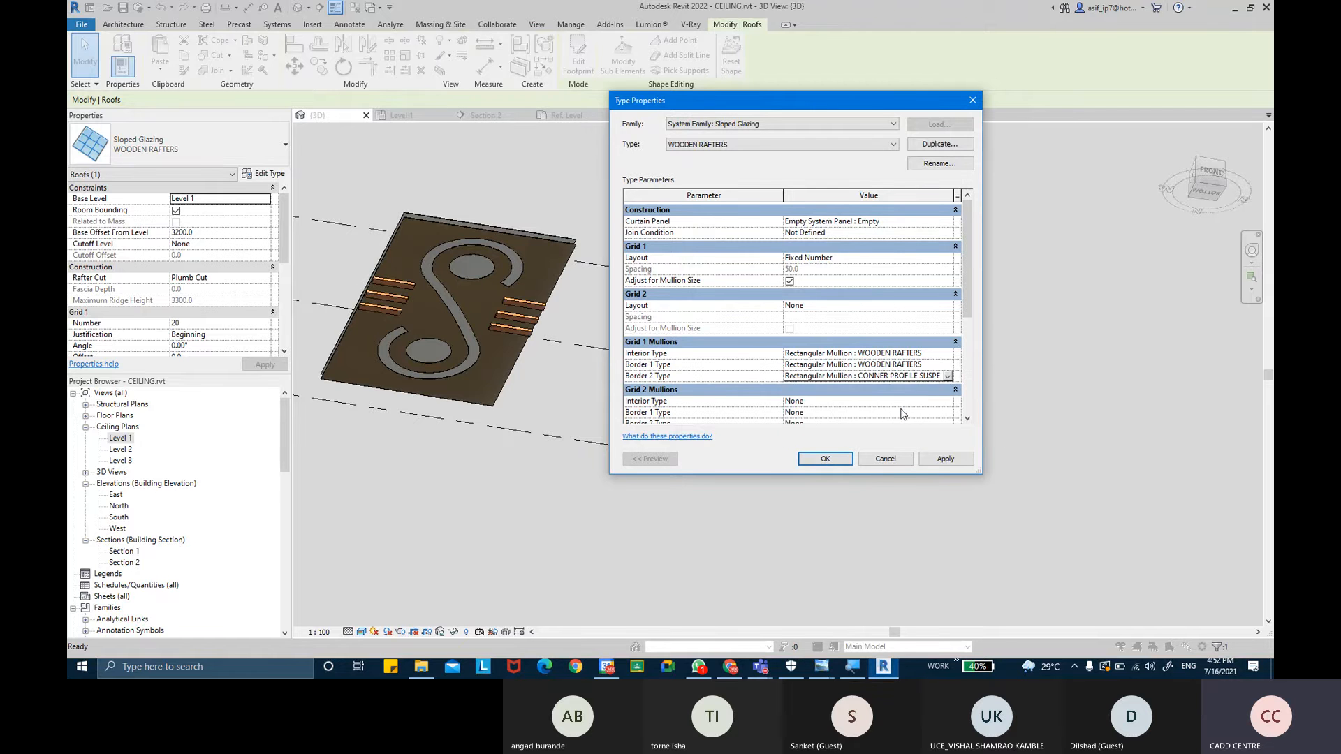
left_click(947, 377)
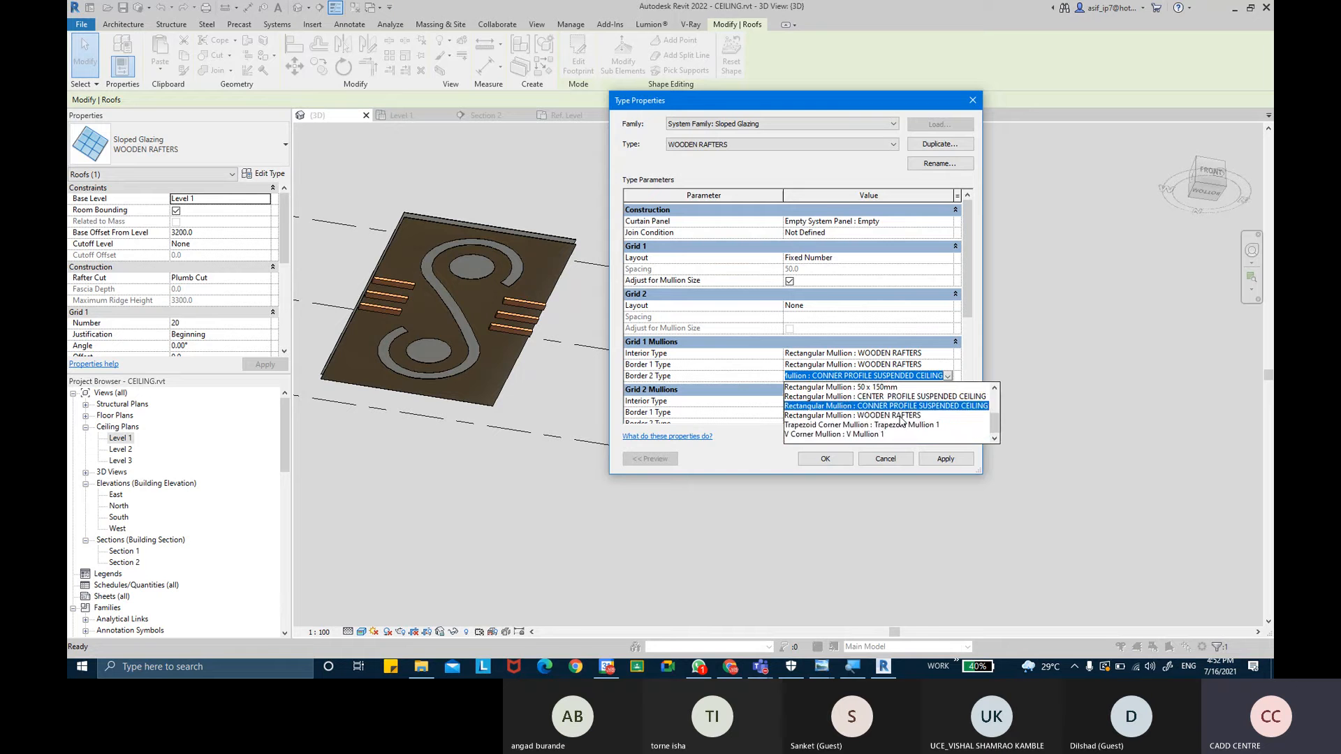
left_click(907, 422)
left_click(939, 459)
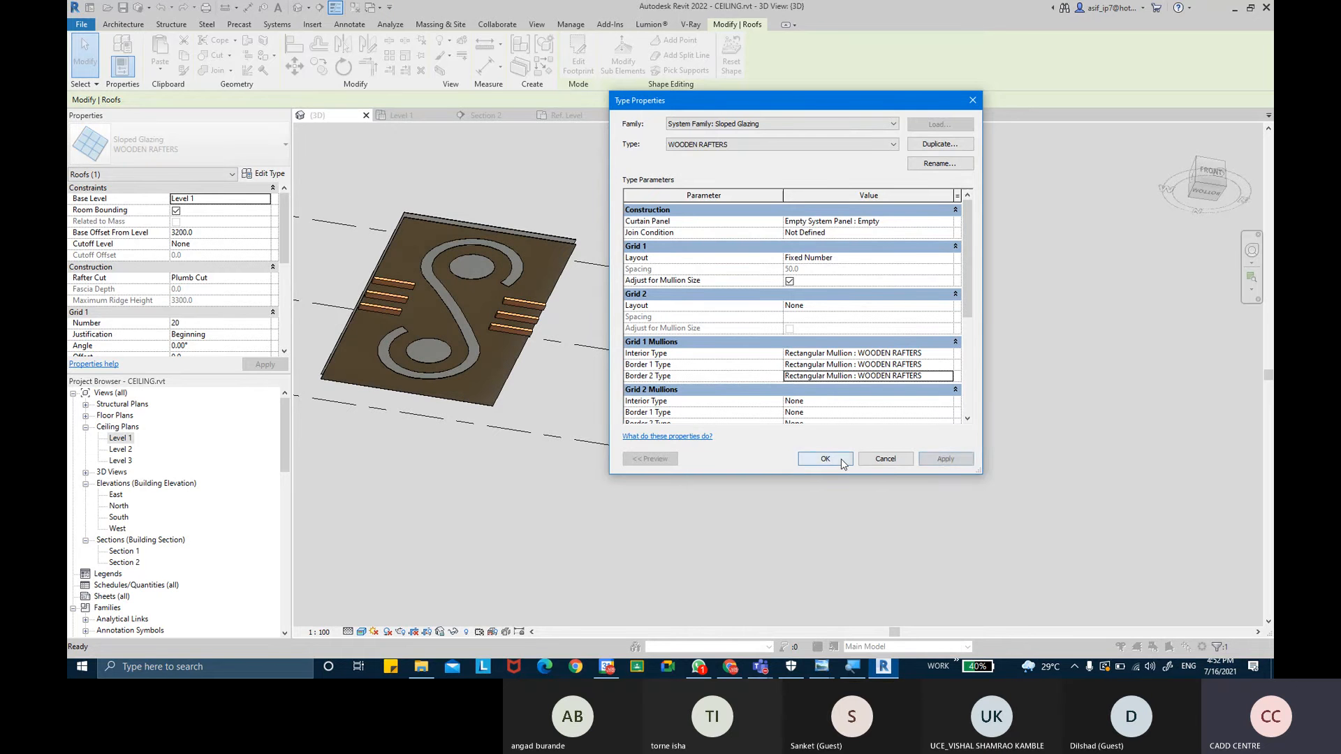
left_click(841, 461)
- Examine the wooden rafters up close from several angles in the 3D view
scroll(858, 305, "up", 3)
scroll(882, 317, "up", 6)
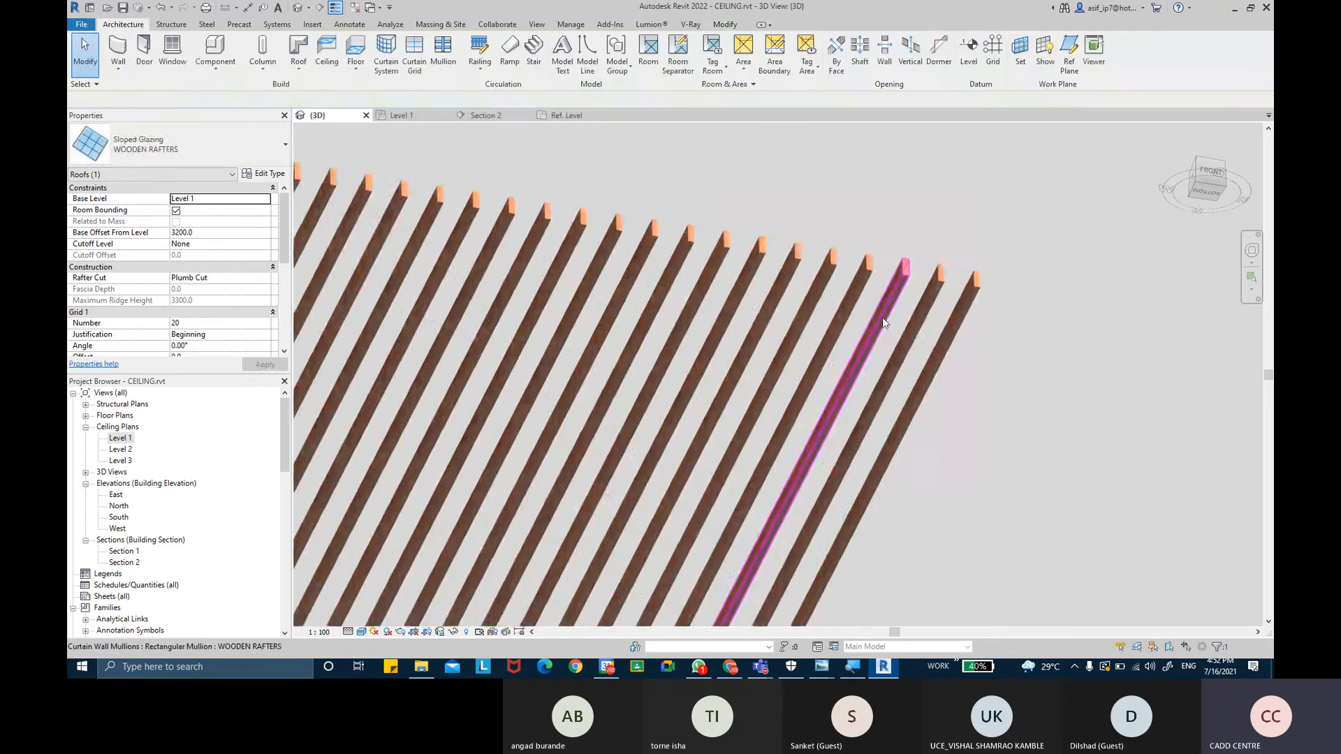
middle_click_drag(882, 317, 755, 386)
scroll(970, 287, "up", 6)
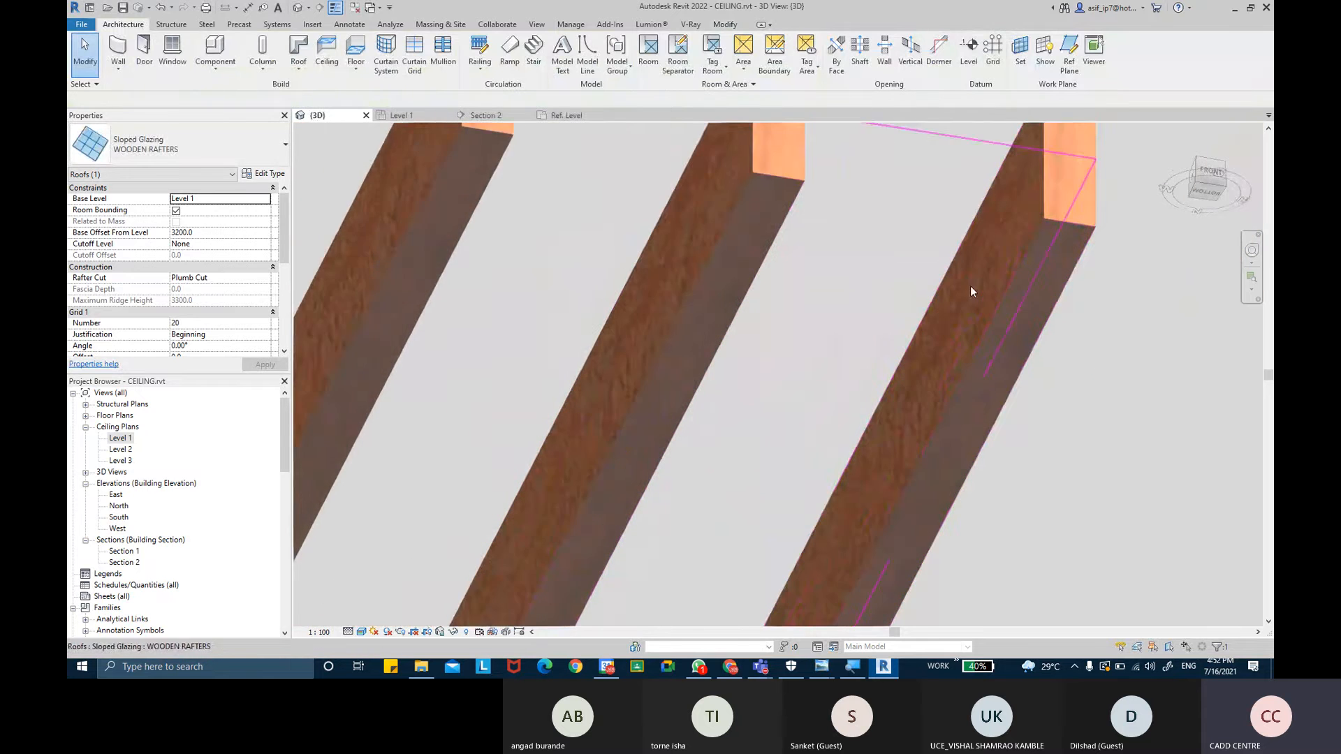
scroll(1036, 279, "down", 5)
scroll(1036, 279, "down", 8)
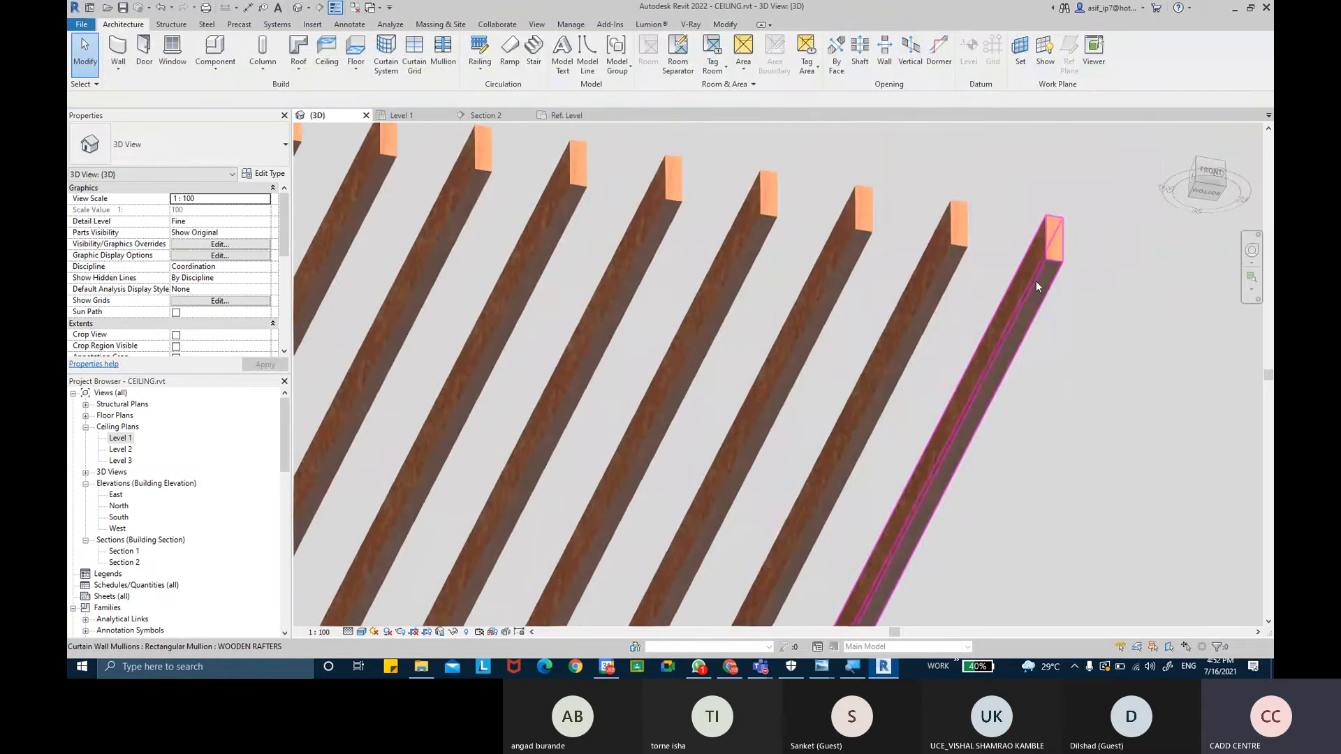
middle_click_drag(903, 377, 820, 318, "shift")
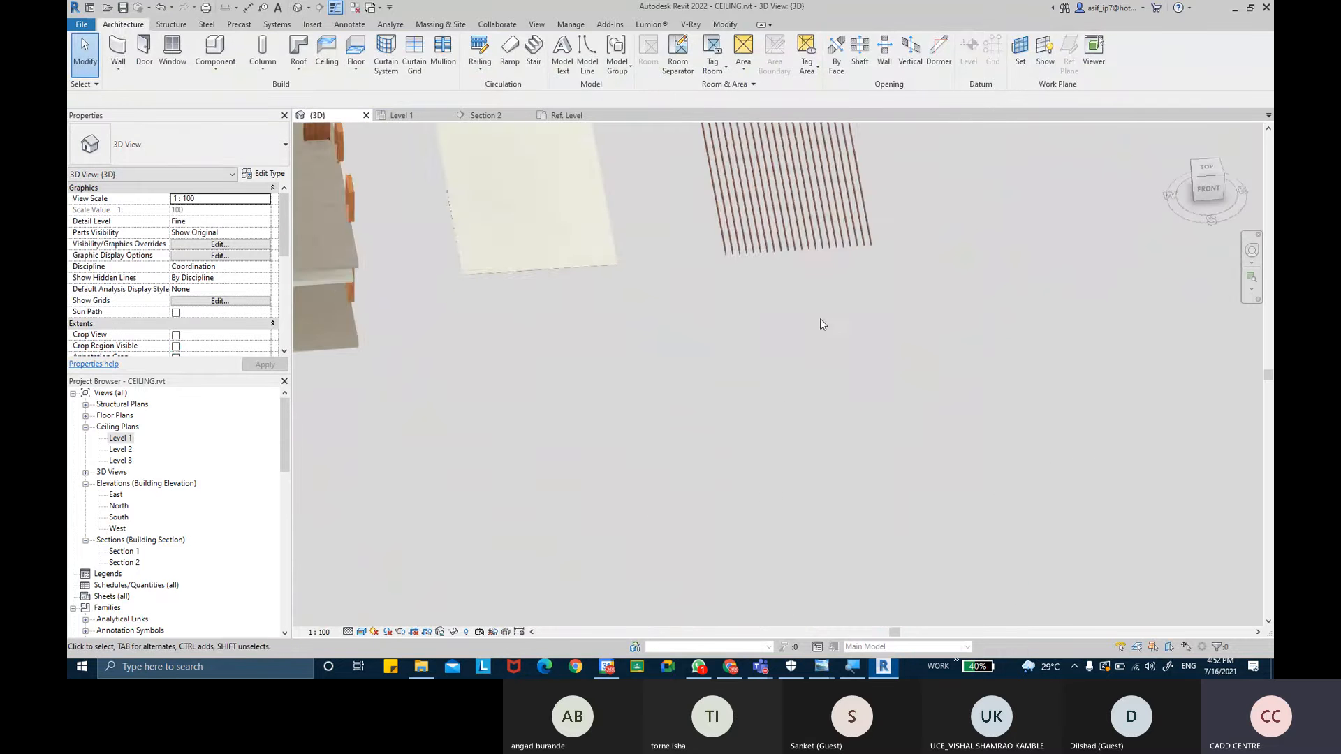
scroll(878, 230, "up", 10)
scroll(833, 408, "down", 5)
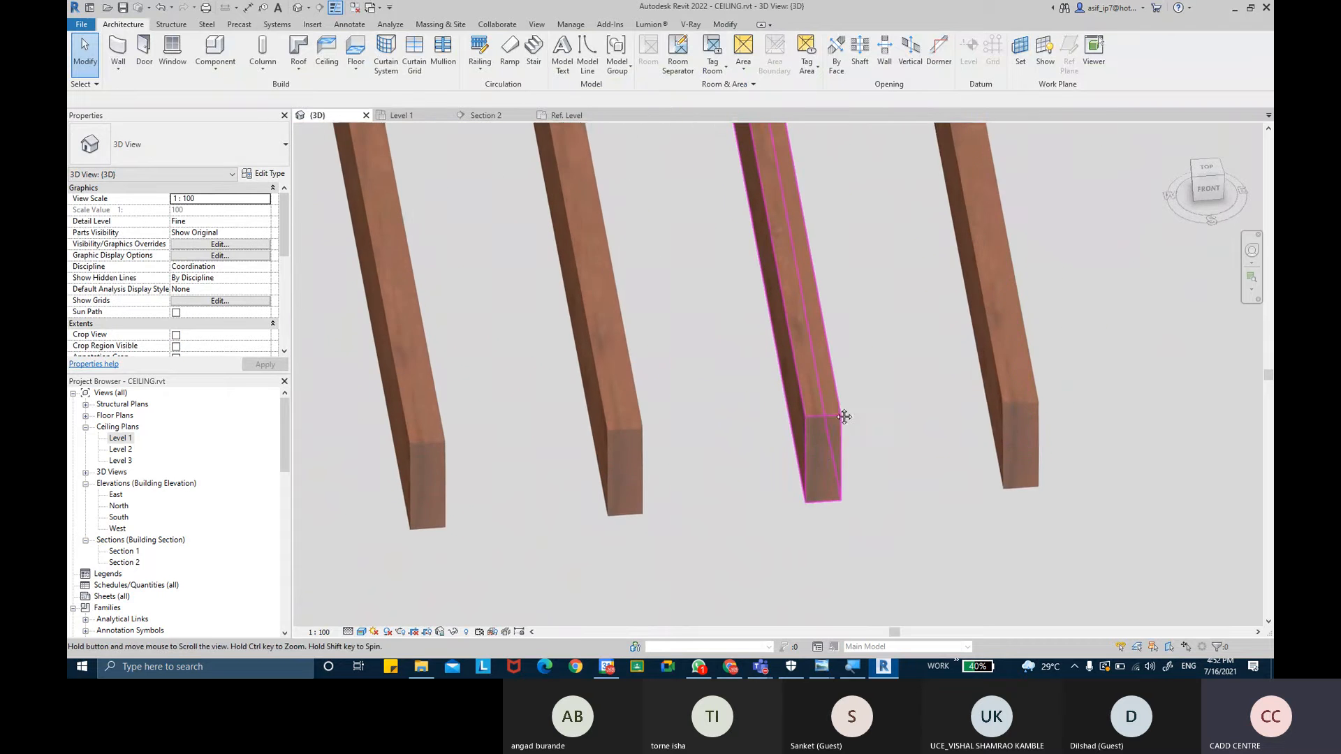
left_click(857, 419)
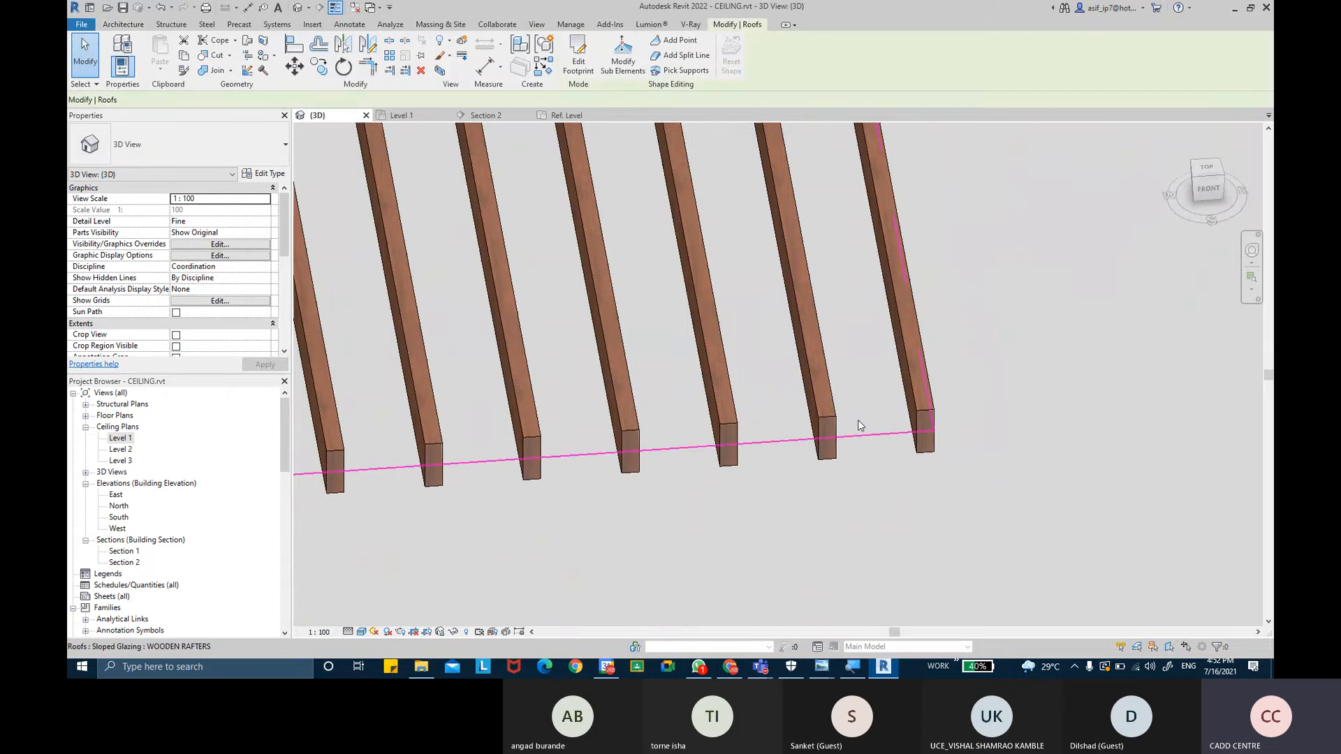
scroll(855, 418, "down", 5)
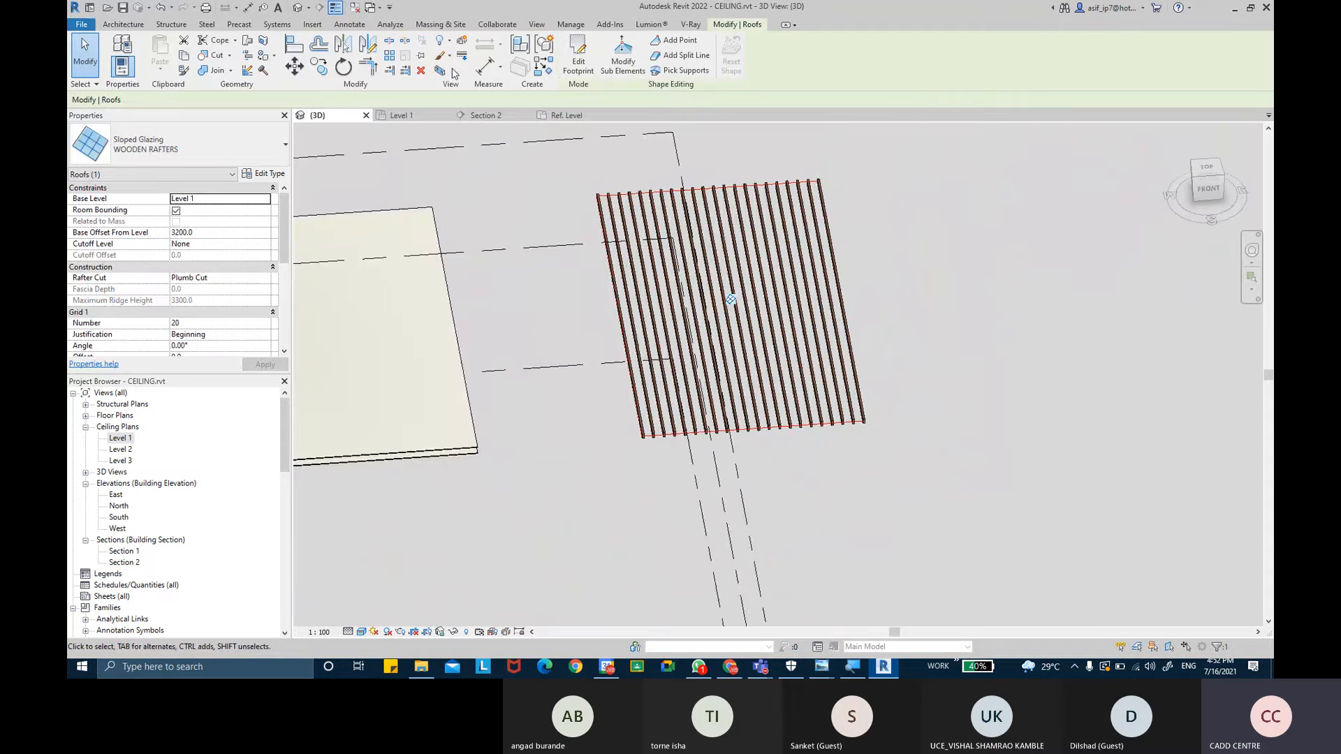
- Add a section box around the selected sloped glazing and stretch its side outward
left_click(439, 71)
middle_click_drag(838, 503, 957, 397, "shift")
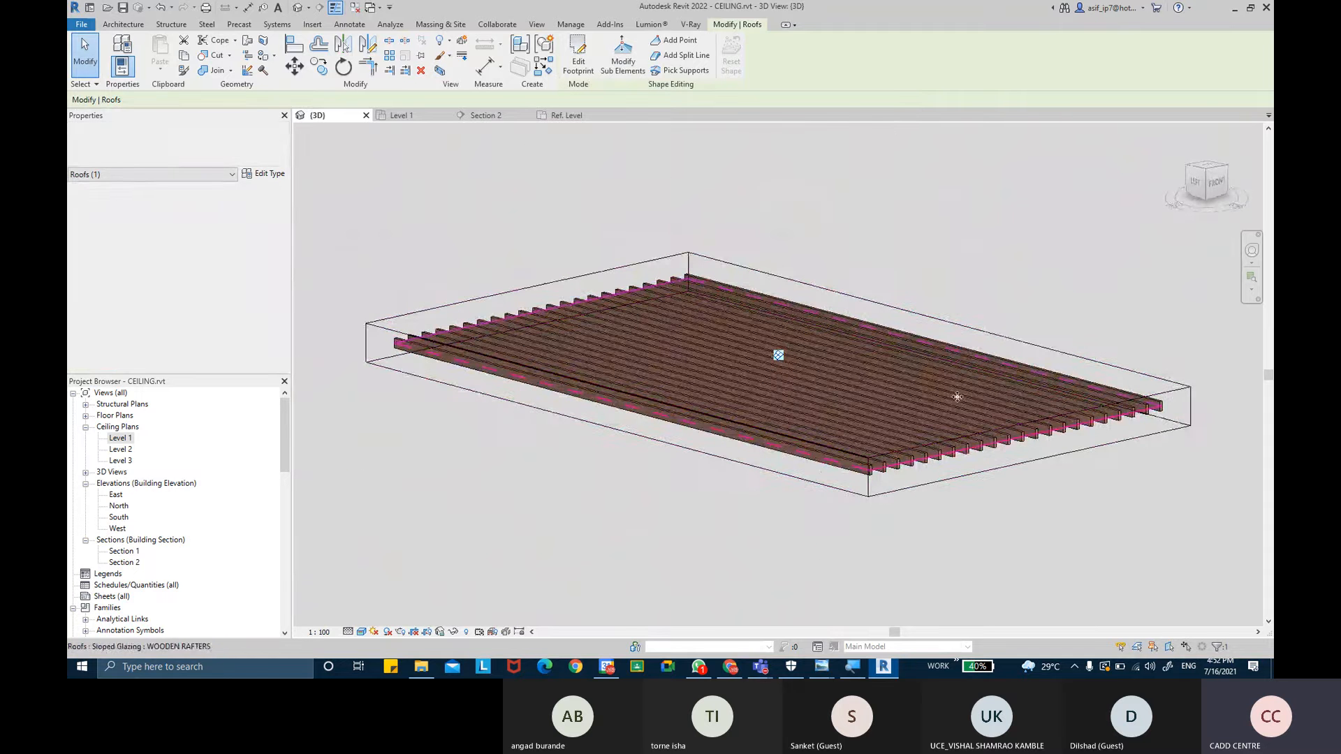
left_click(1042, 460)
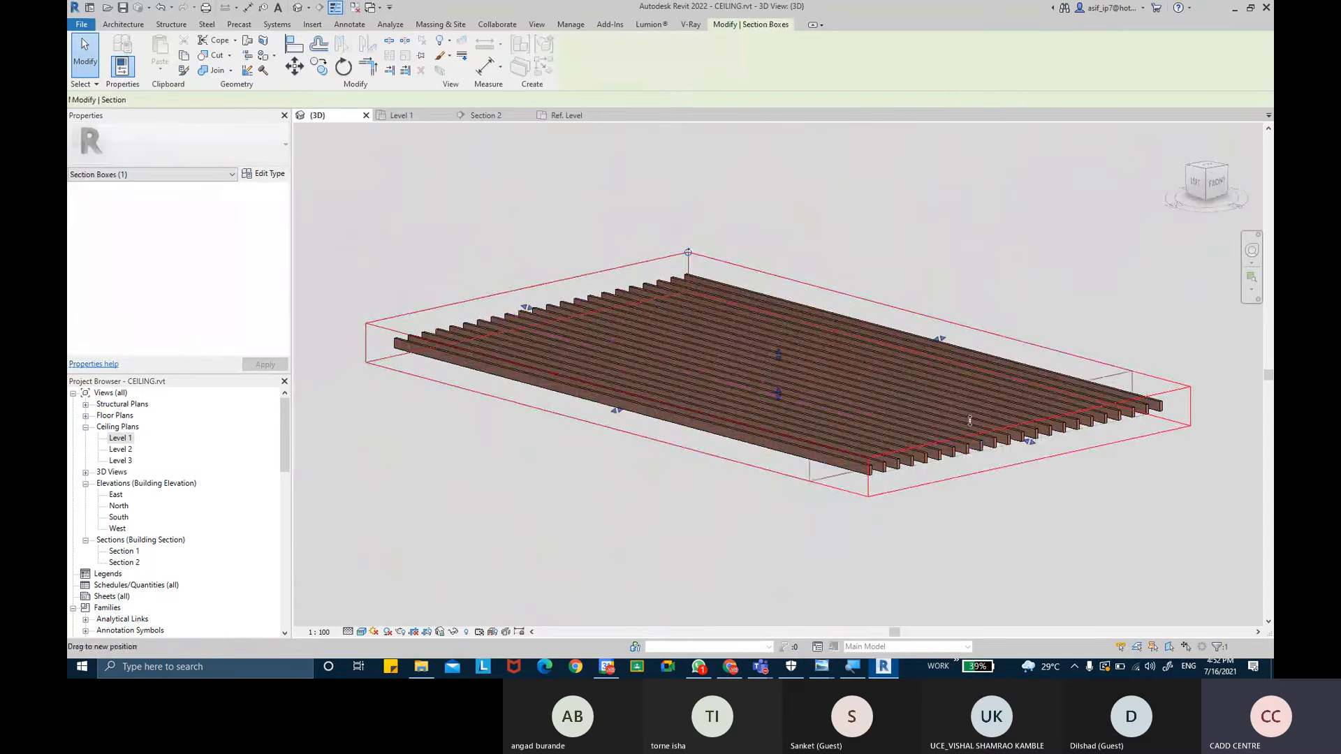
middle_click_drag(1028, 445, 900, 304, "shift")
left_click(1036, 339)
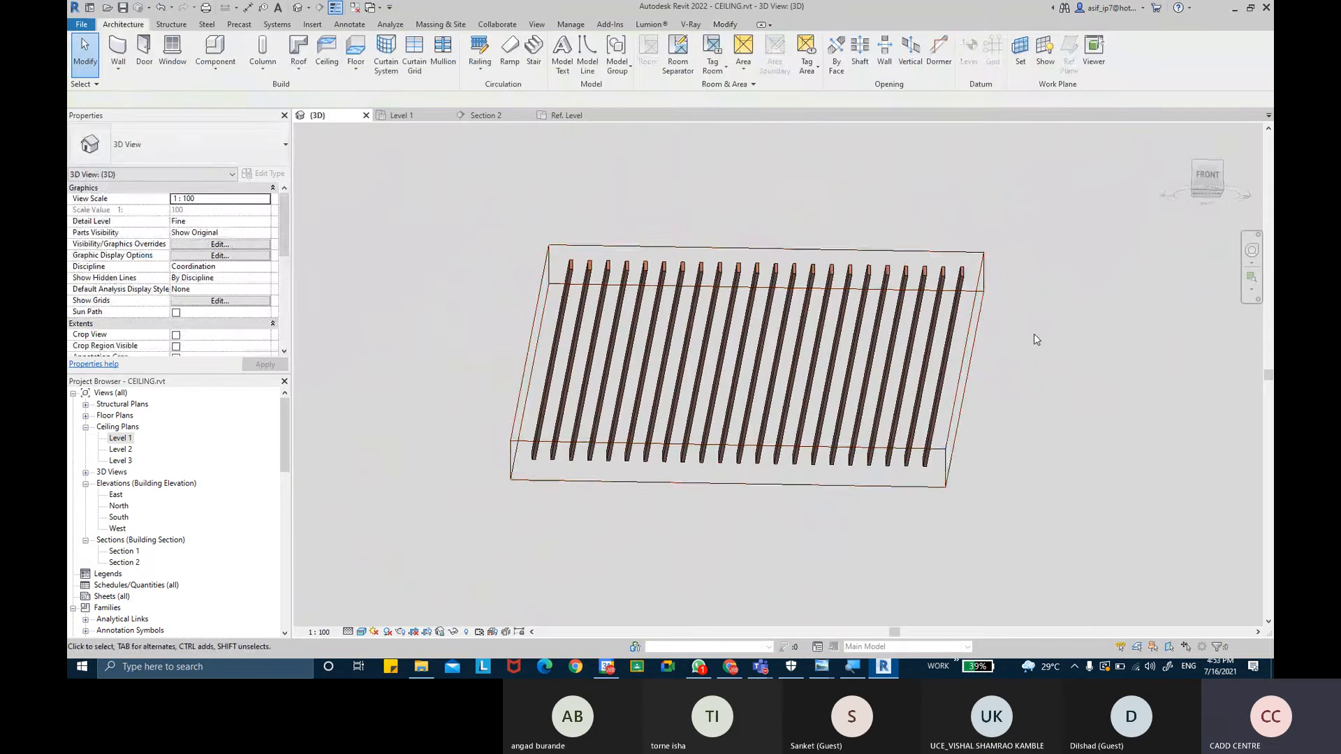
left_click(976, 334)
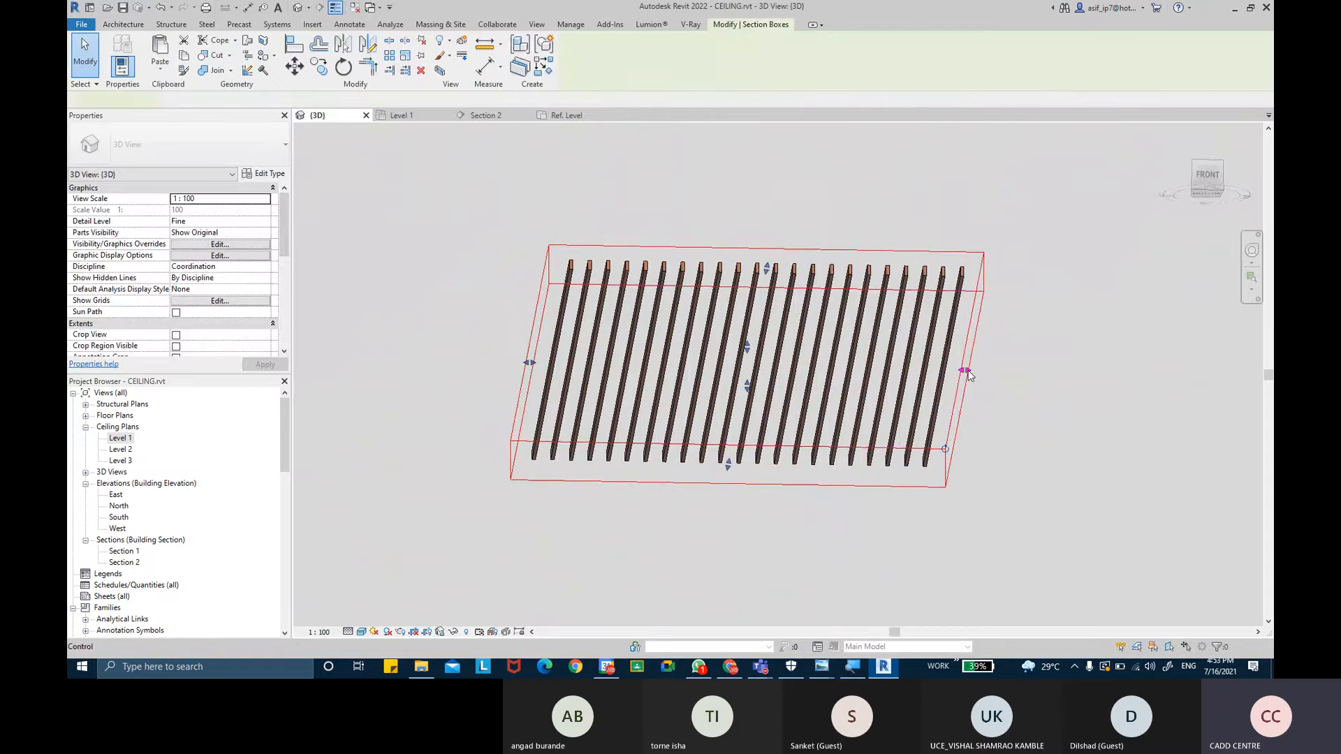
left_click_drag(965, 370, 1048, 371)
left_click(985, 385)
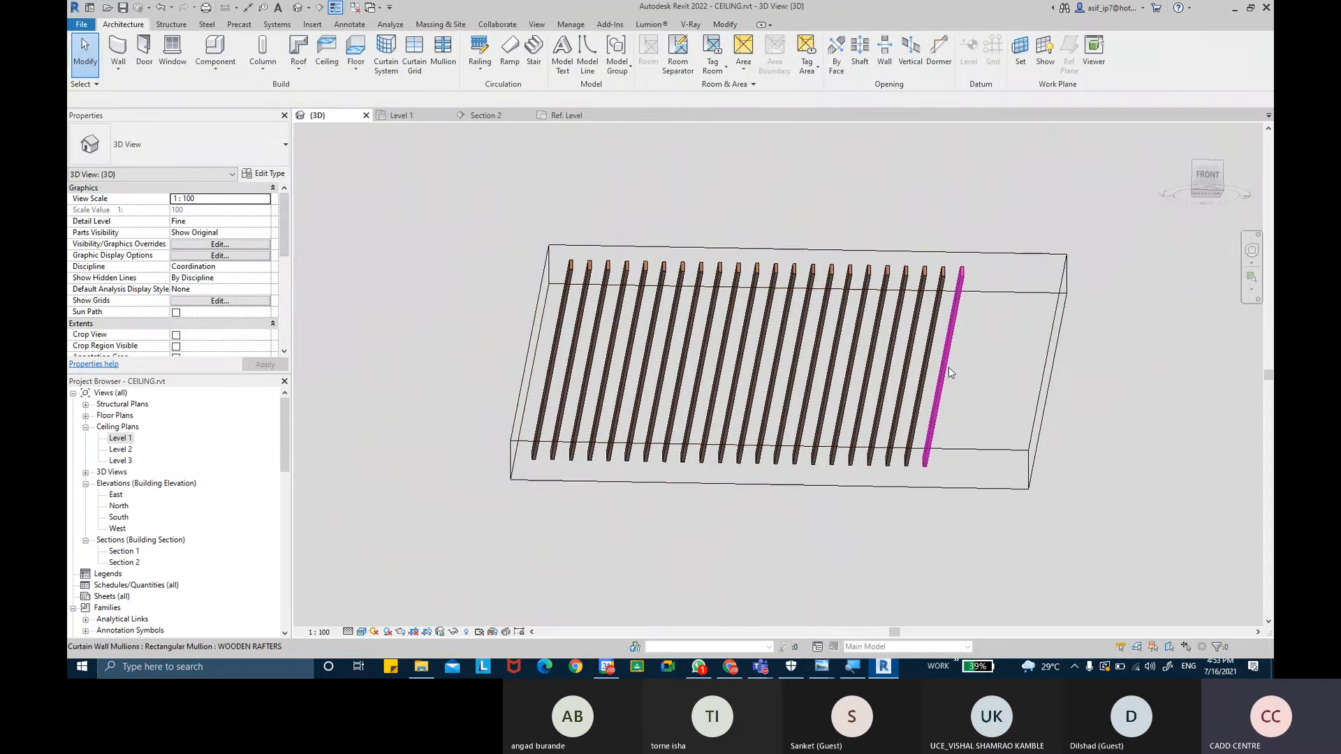
- Set the sloped glazing's Grid 1 number to 30 and apply it
left_click(948, 373)
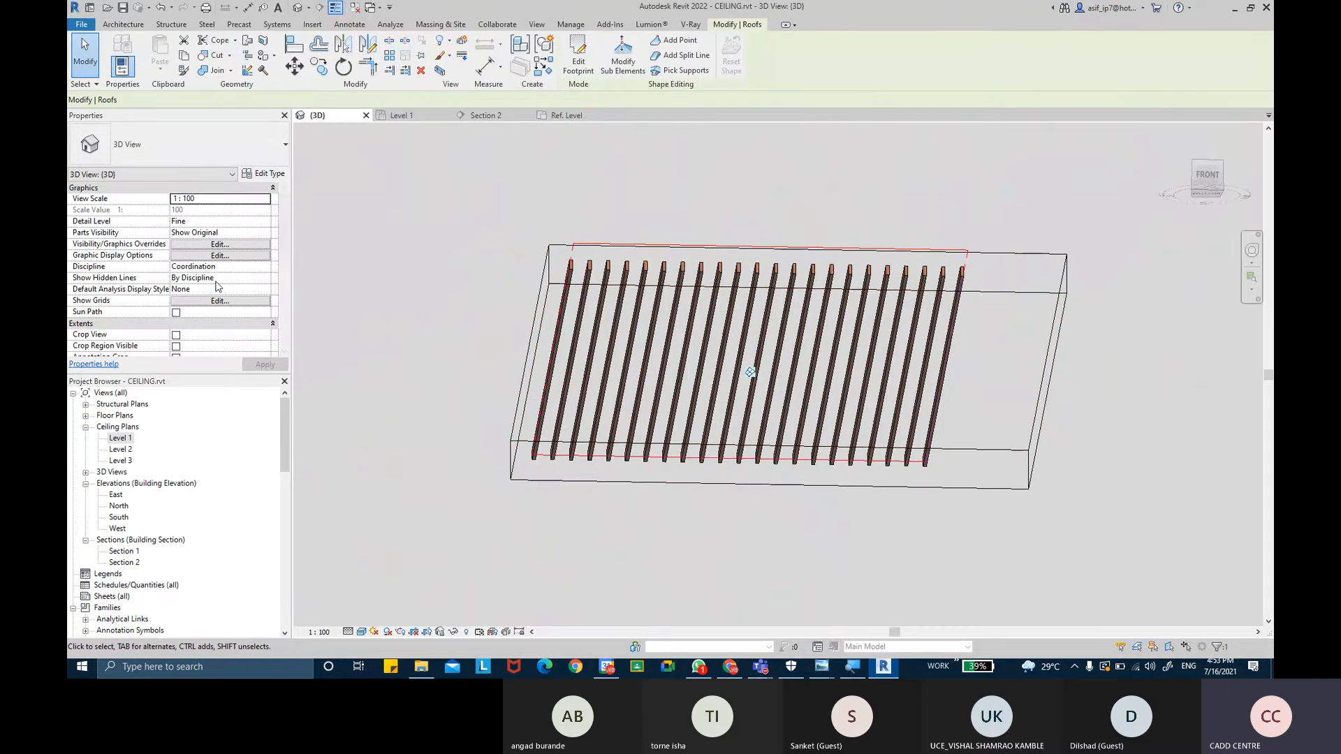
left_click(194, 323)
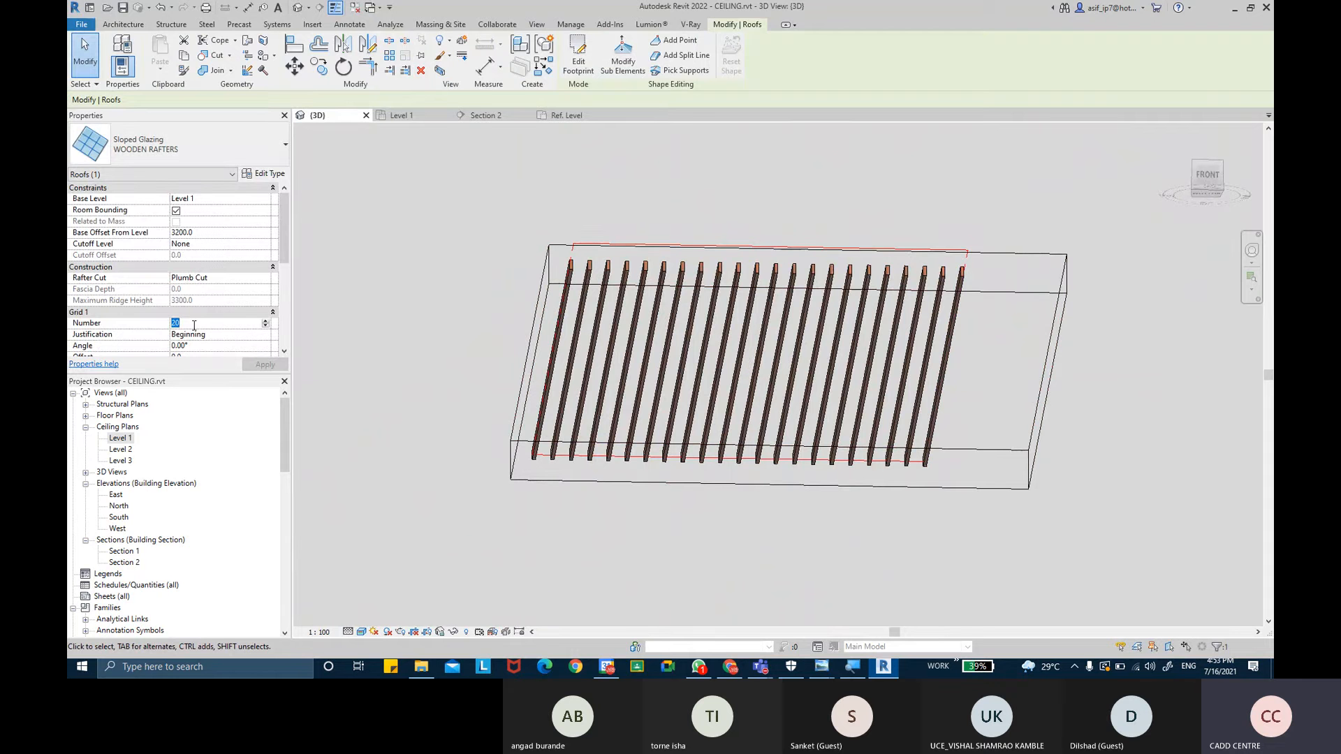
type("30")
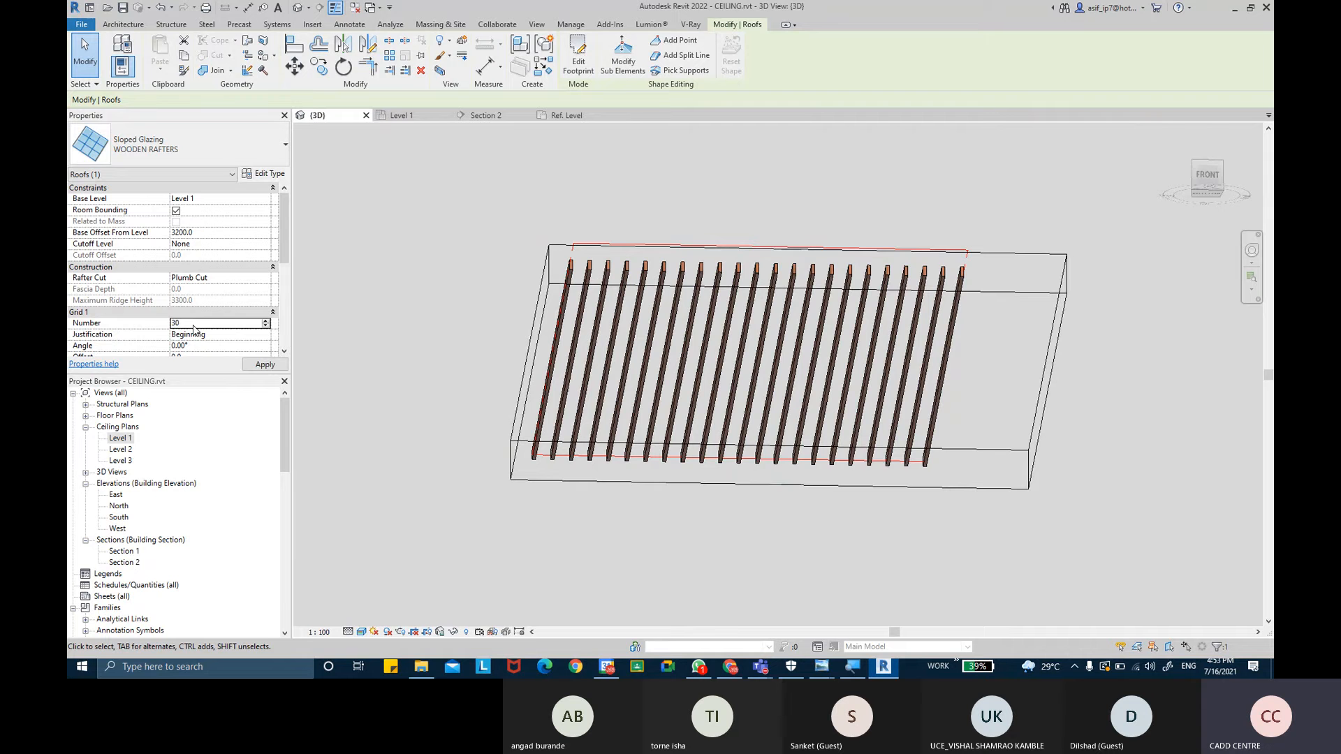
left_click(251, 366)
- Set the sloped glazing's Grid 1 number to 40 and apply it
scroll(768, 367, "up", 4)
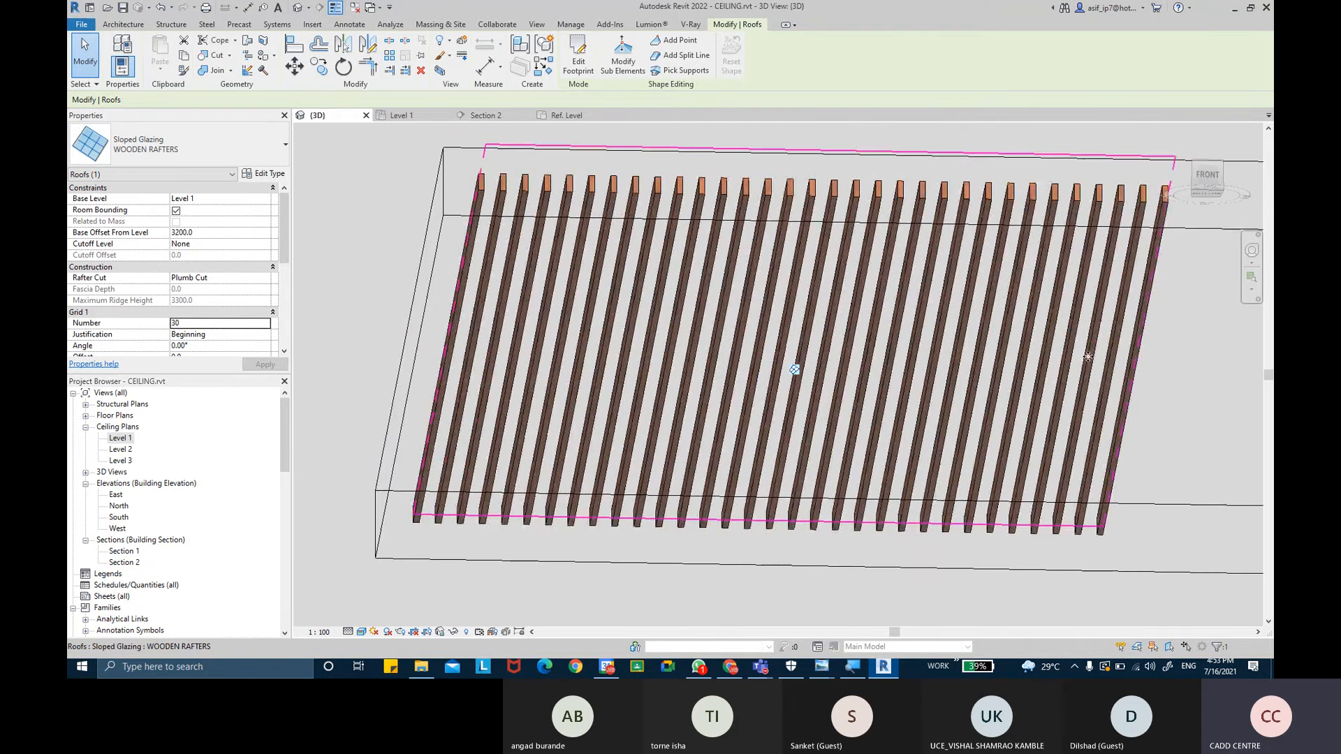
left_click(201, 322)
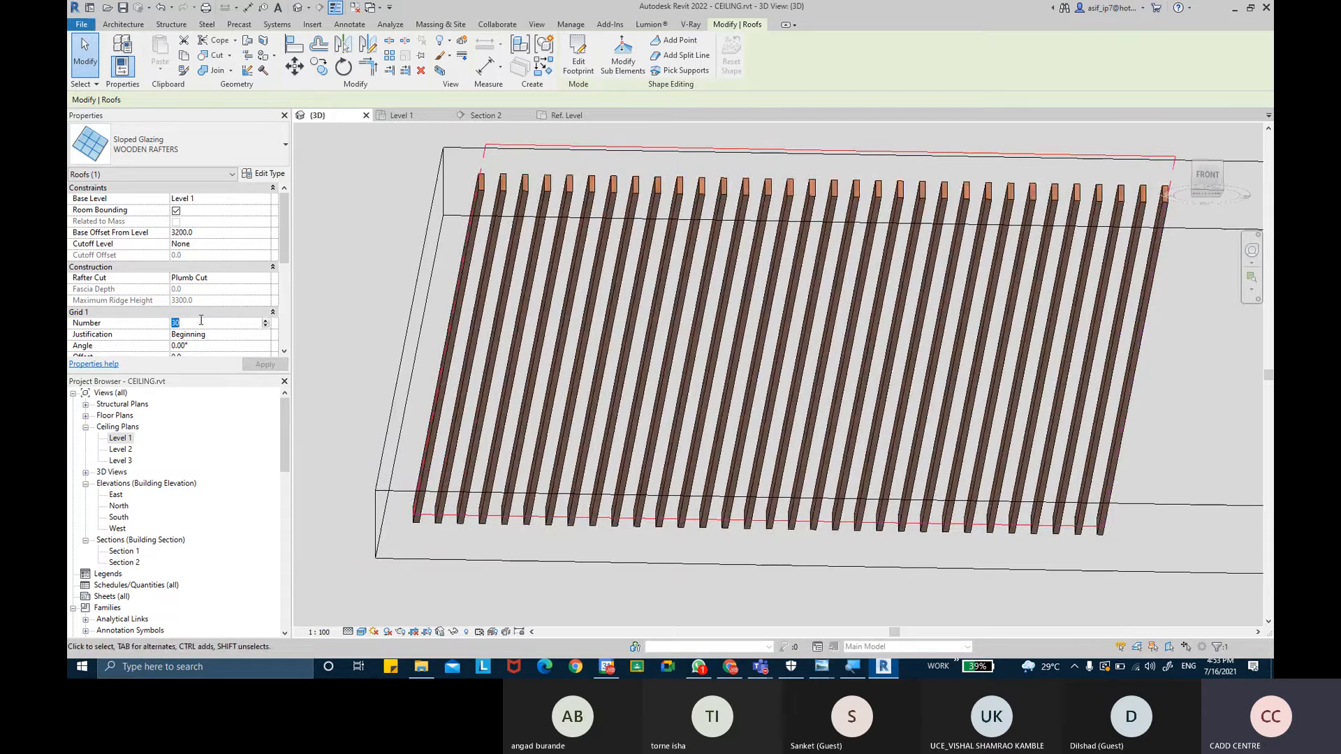
type("40")
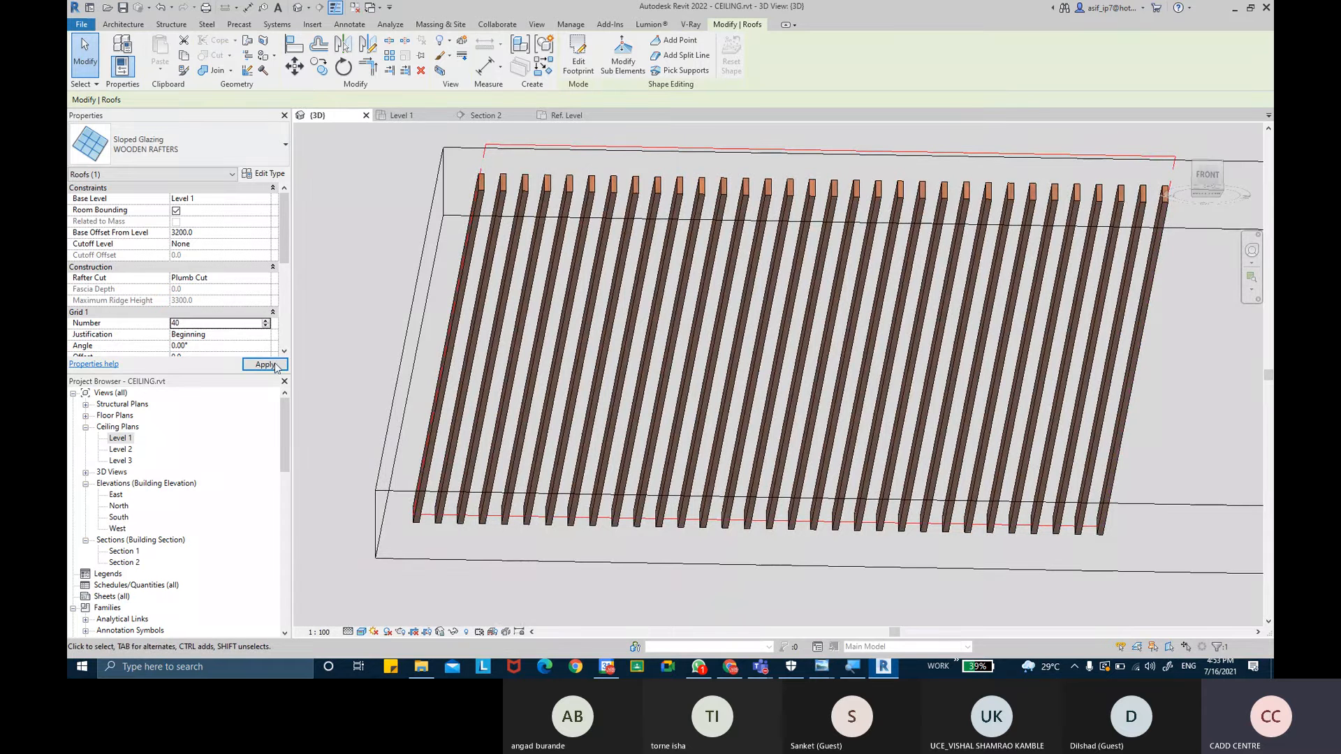
left_click(275, 368)
- Orbit around the slat ceiling to examine it from below
middle_click_drag(705, 426, 735, 434, "shift")
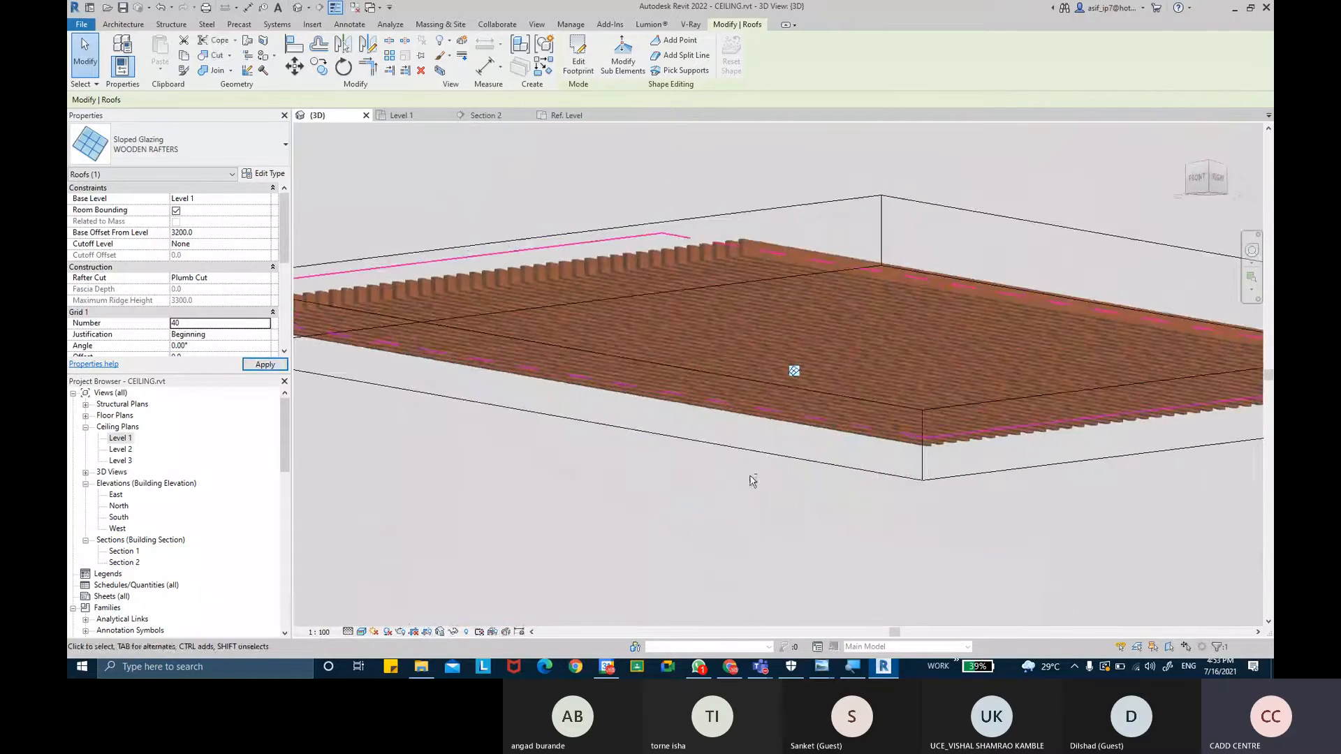
left_click(781, 530)
middle_click_drag(788, 545, 805, 365, "shift")
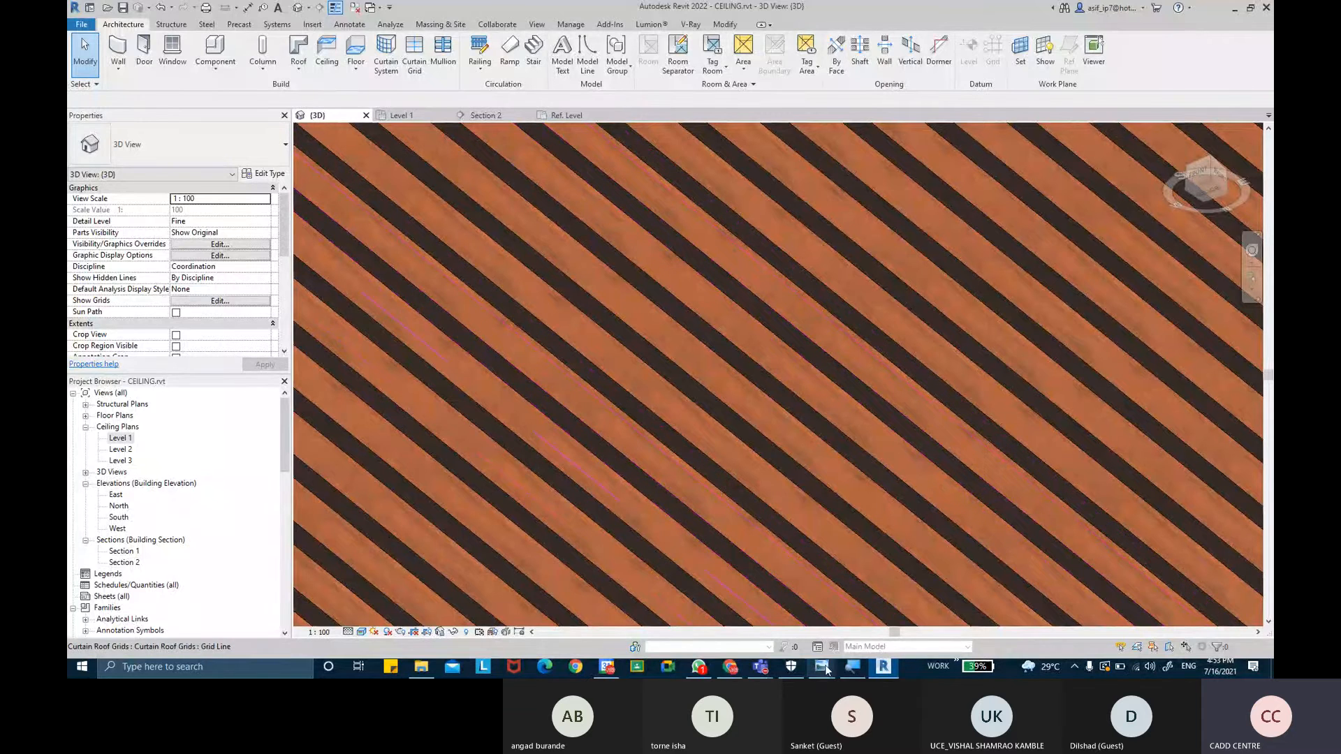
- Switch to Windows Photo Viewer to show the office slat ceiling reference image
mouse_move(821, 666)
left_click(905, 622)
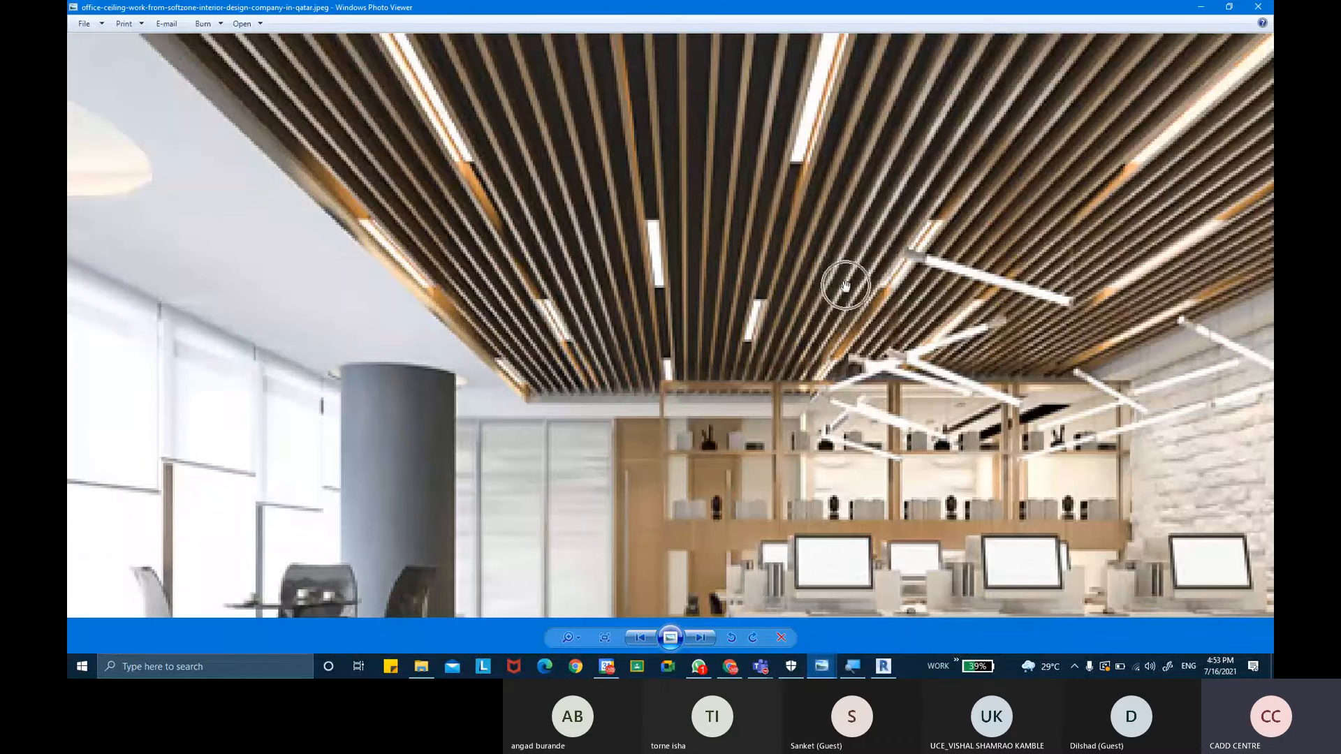
- Browse through the reference images in the photo viewer and zoom into the office slat ceiling image
key("Right")
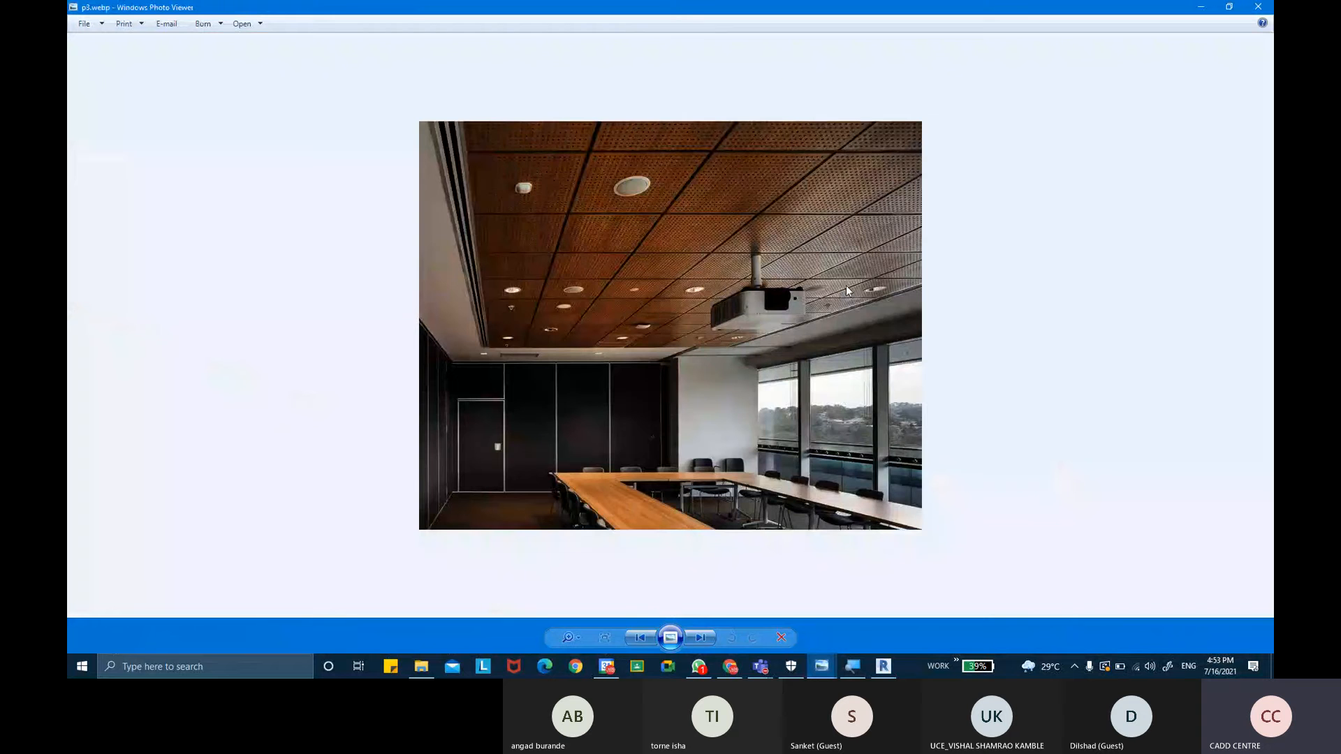
key("Right")
key("Right")
key("Right")
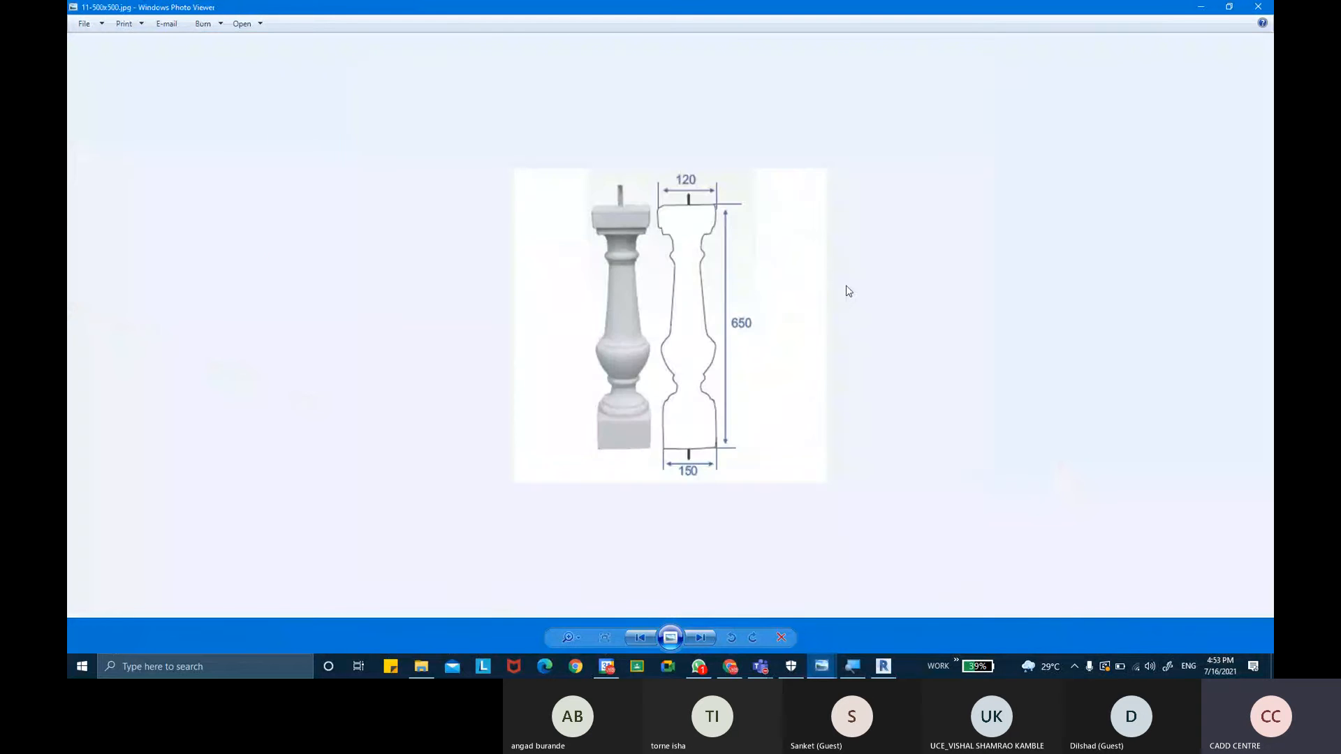
key("Right")
key("Right")
key("Right")
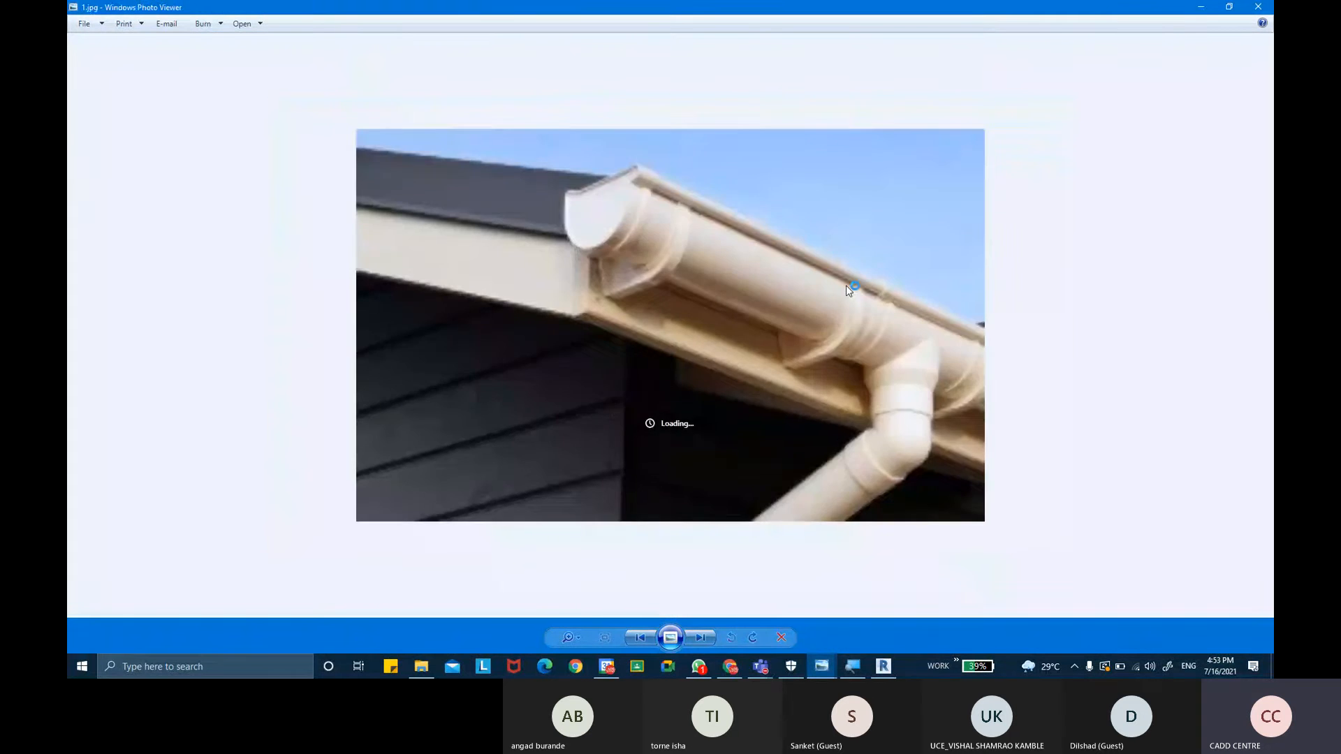
key("Left")
key("Left")
key("Left")
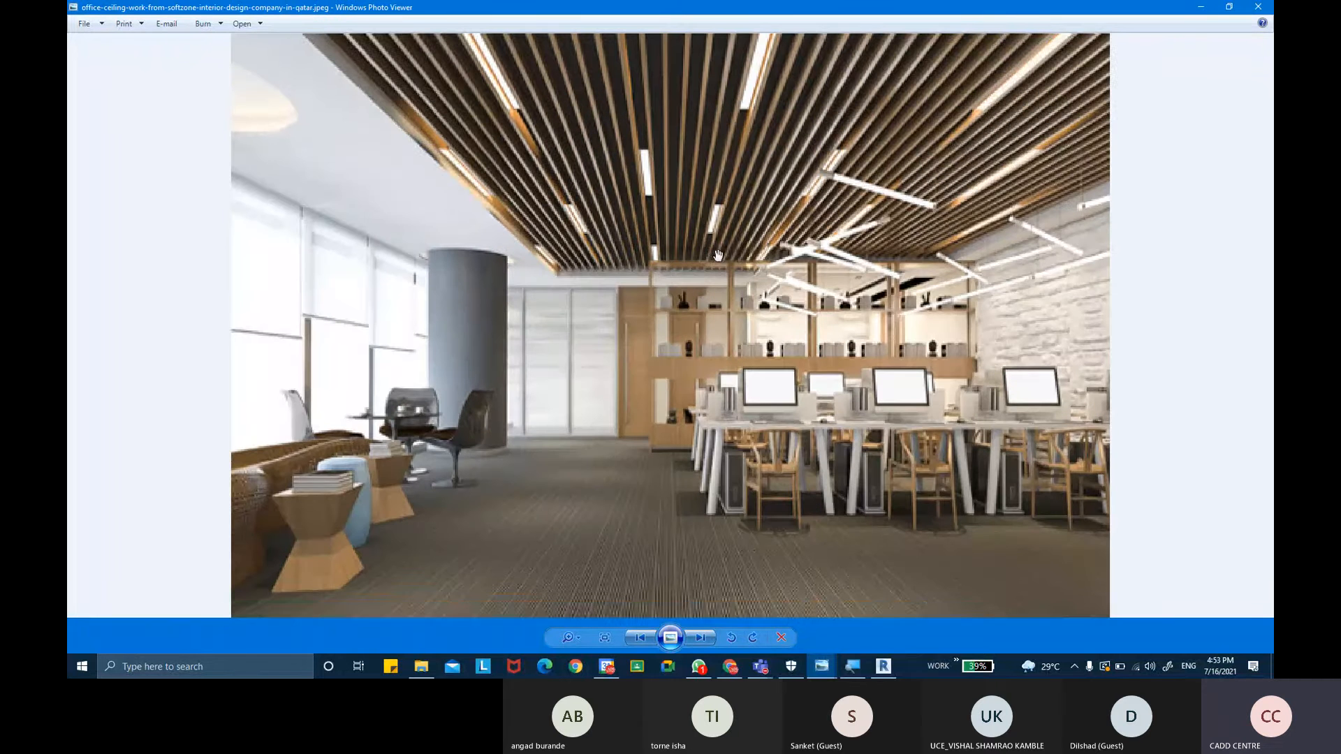
left_click_drag(718, 256, 741, 308)
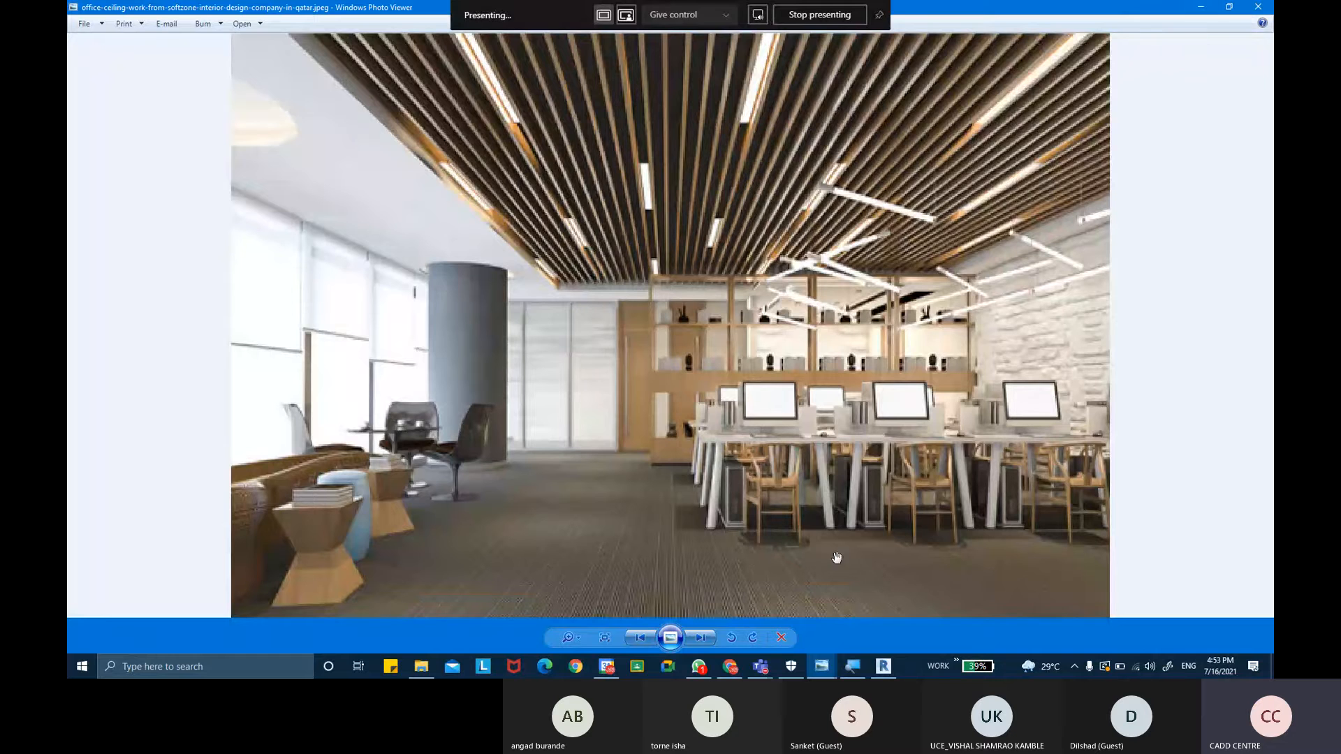
- Switch to the browser, open a new tab and search Google for rafter ceiling
left_click(729, 666)
left_click(241, 11)
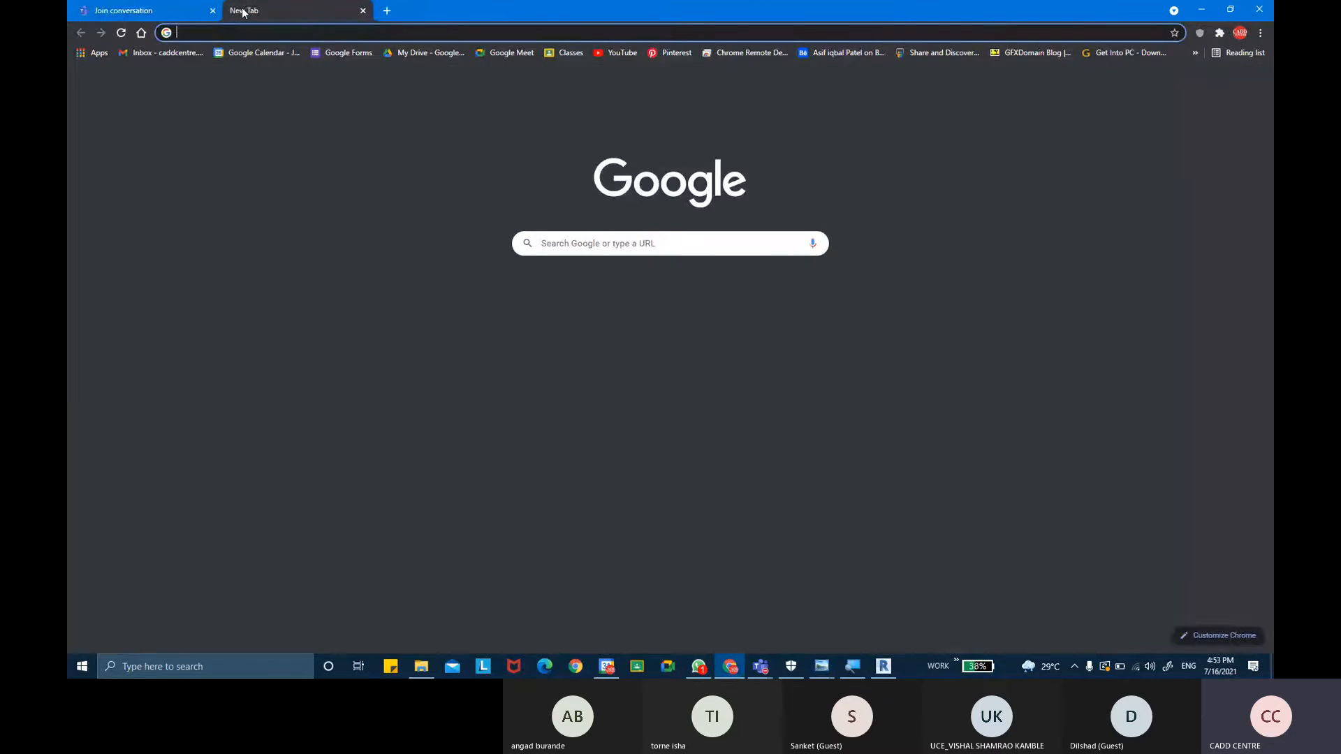
type("RAFTER")
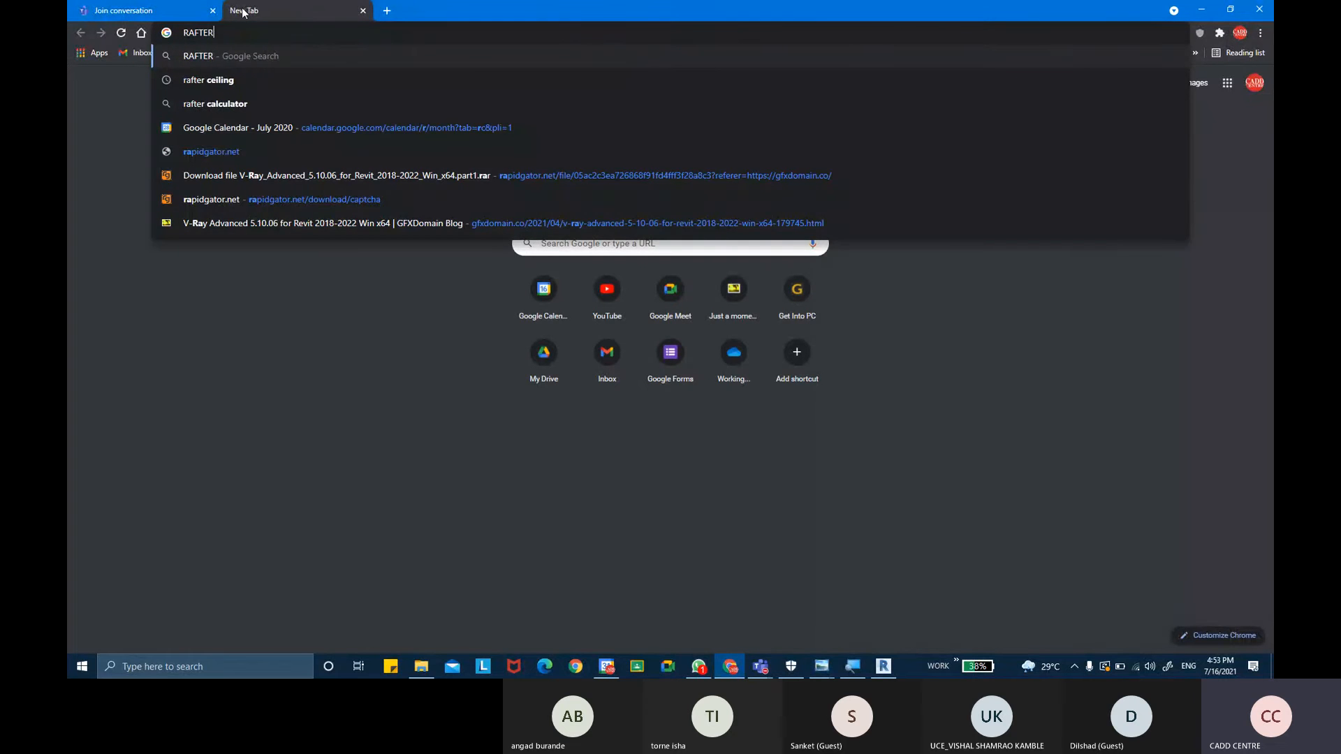
type(" CE")
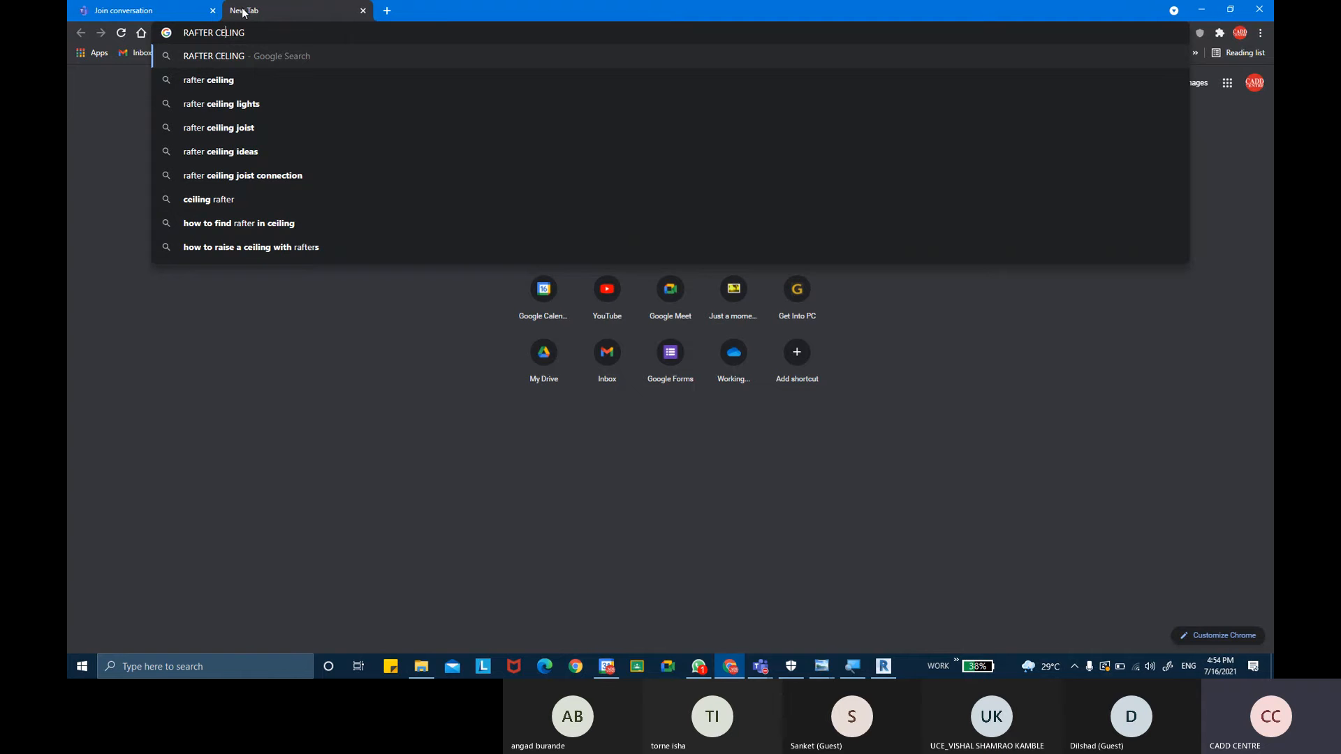
type("I")
key("Return")
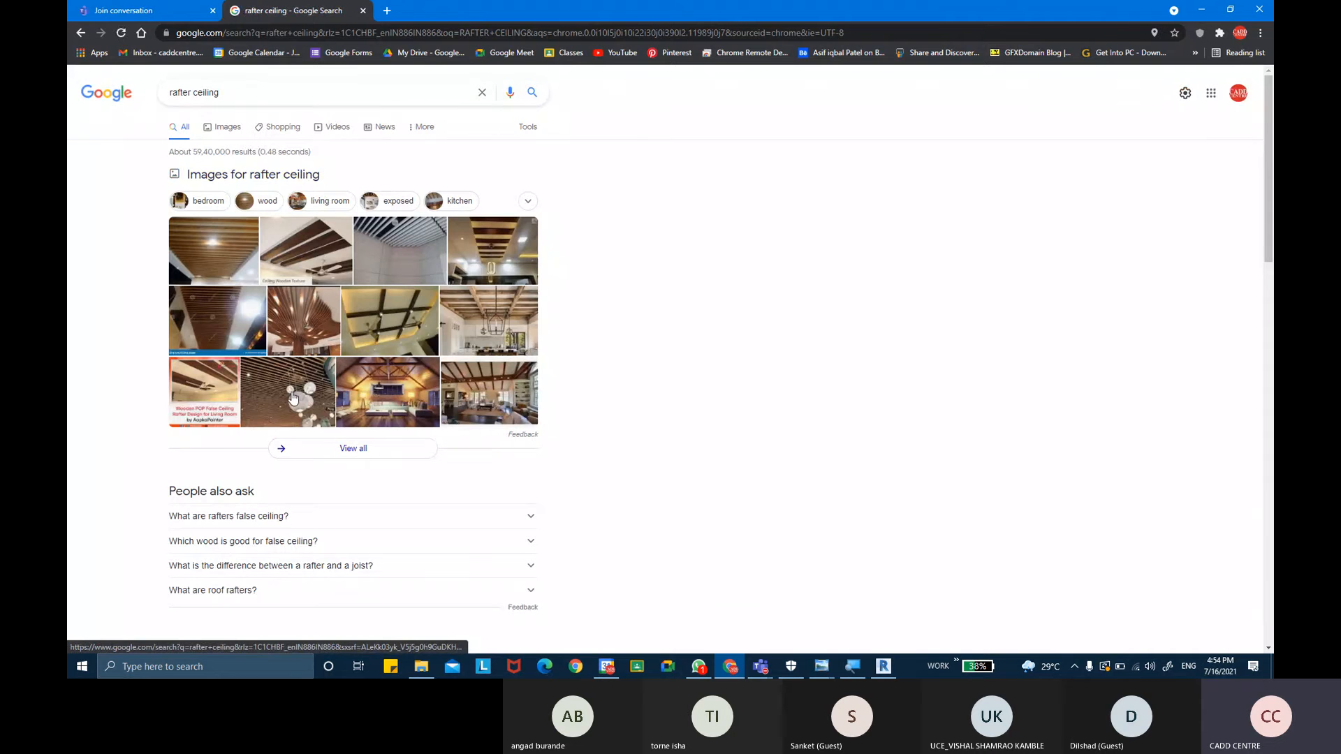
- Browse the rafter ceiling image results for wooden rafter ceiling examples
left_click(265, 399)
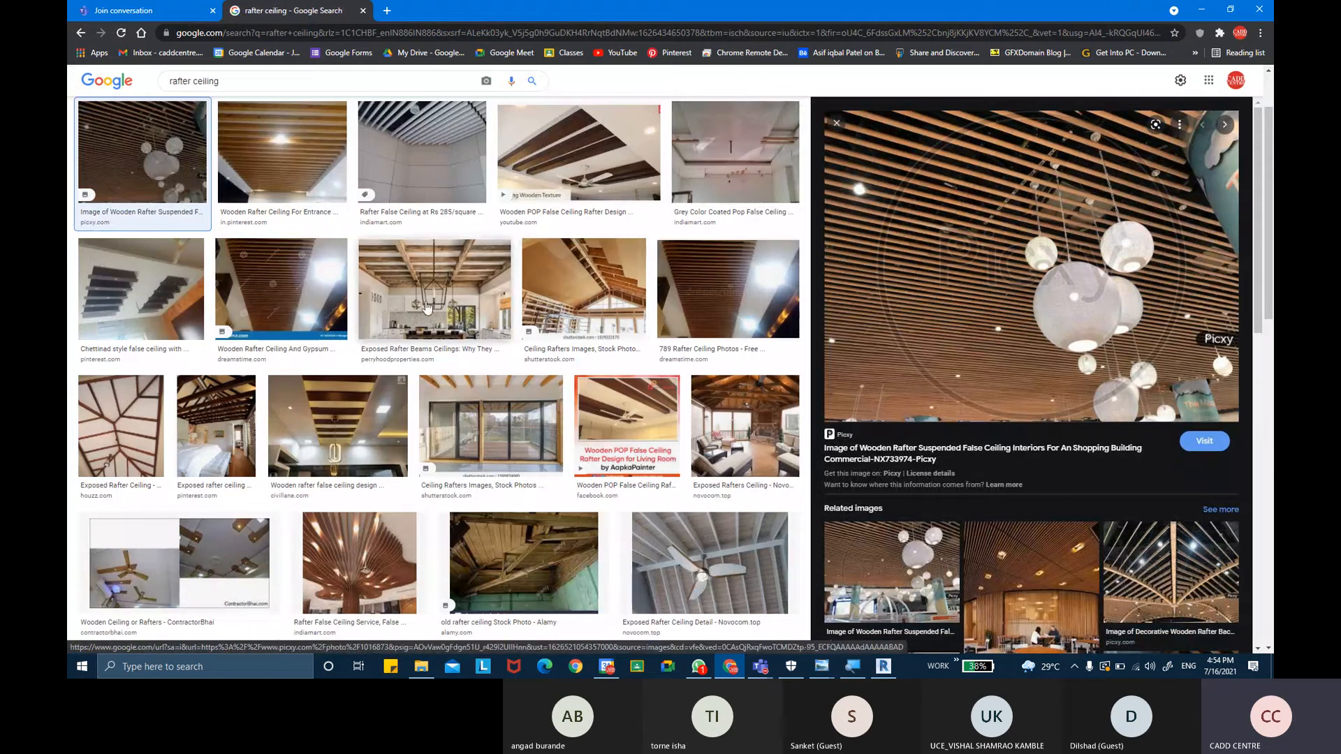
scroll(381, 375, "down", 2)
scroll(381, 375, "down", 10)
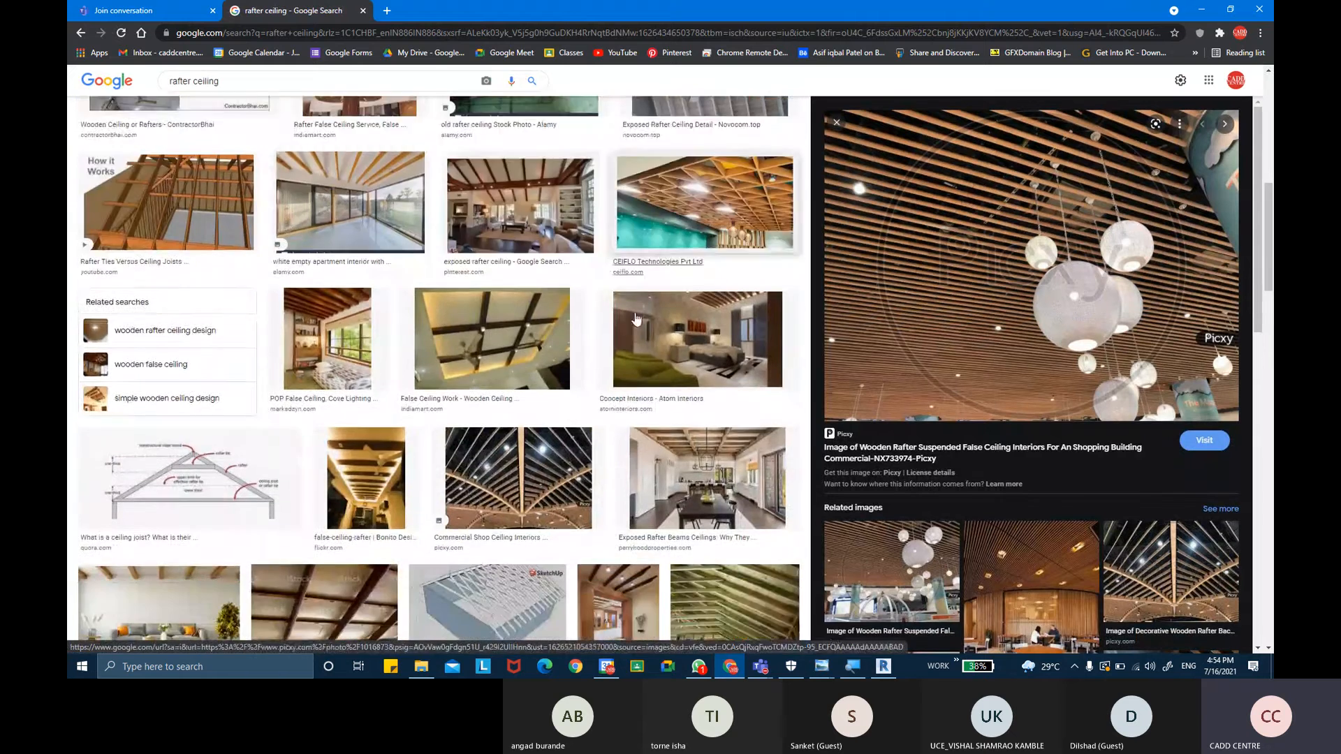
scroll(630, 331, "down", 1)
scroll(615, 318, "down", 5)
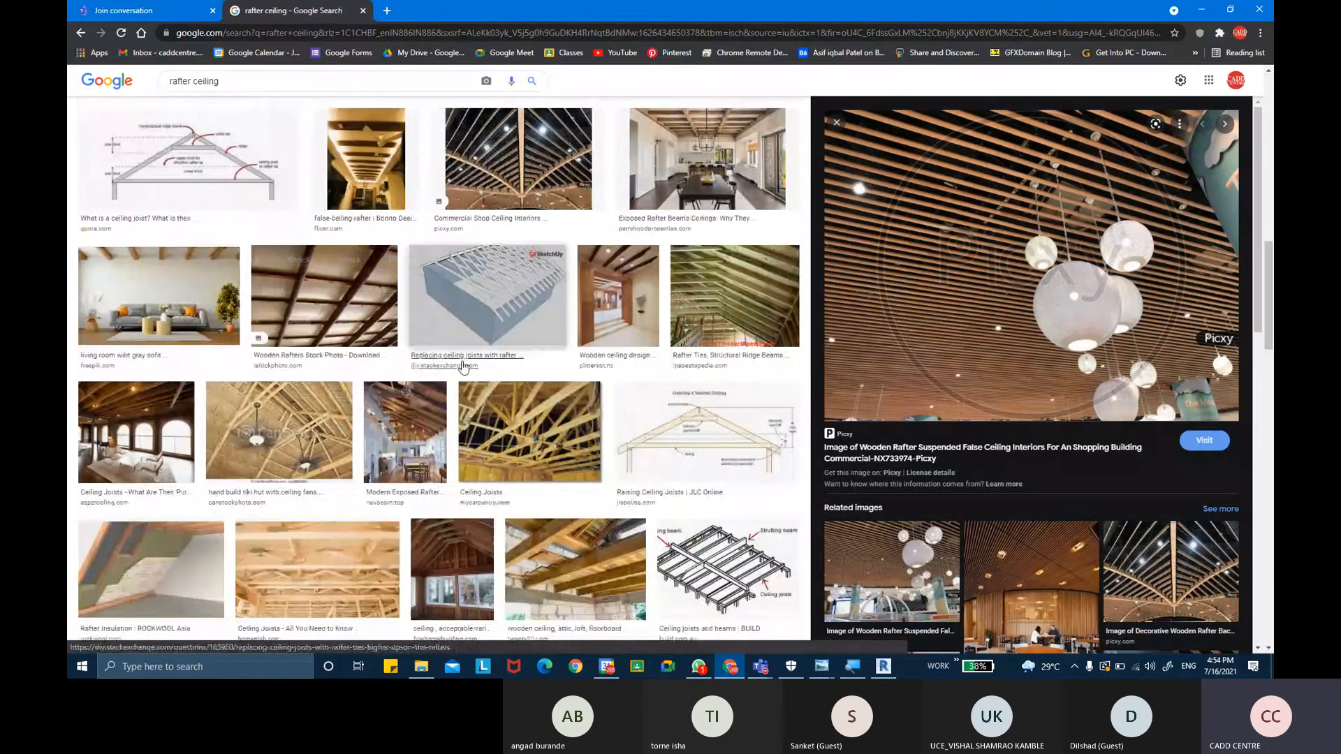
scroll(618, 365, "down", 2)
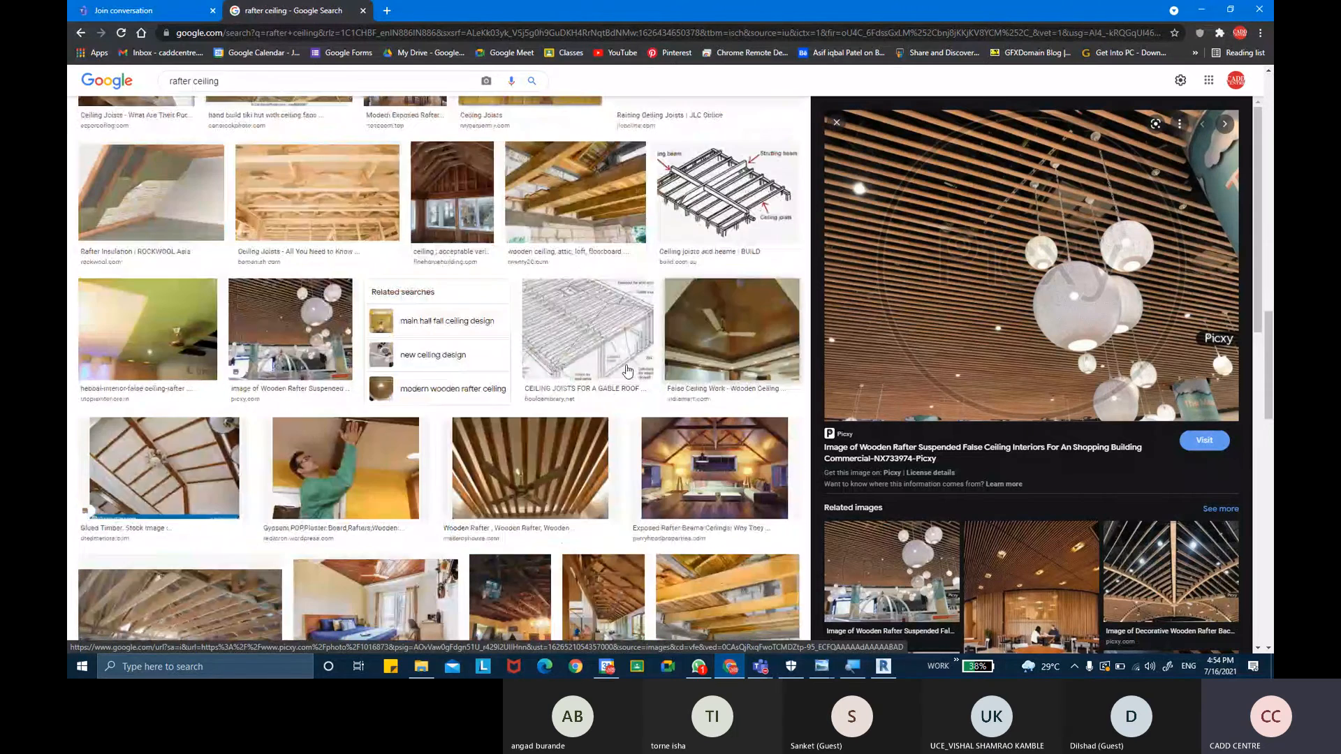
scroll(706, 382, "down", 2)
left_click(530, 342)
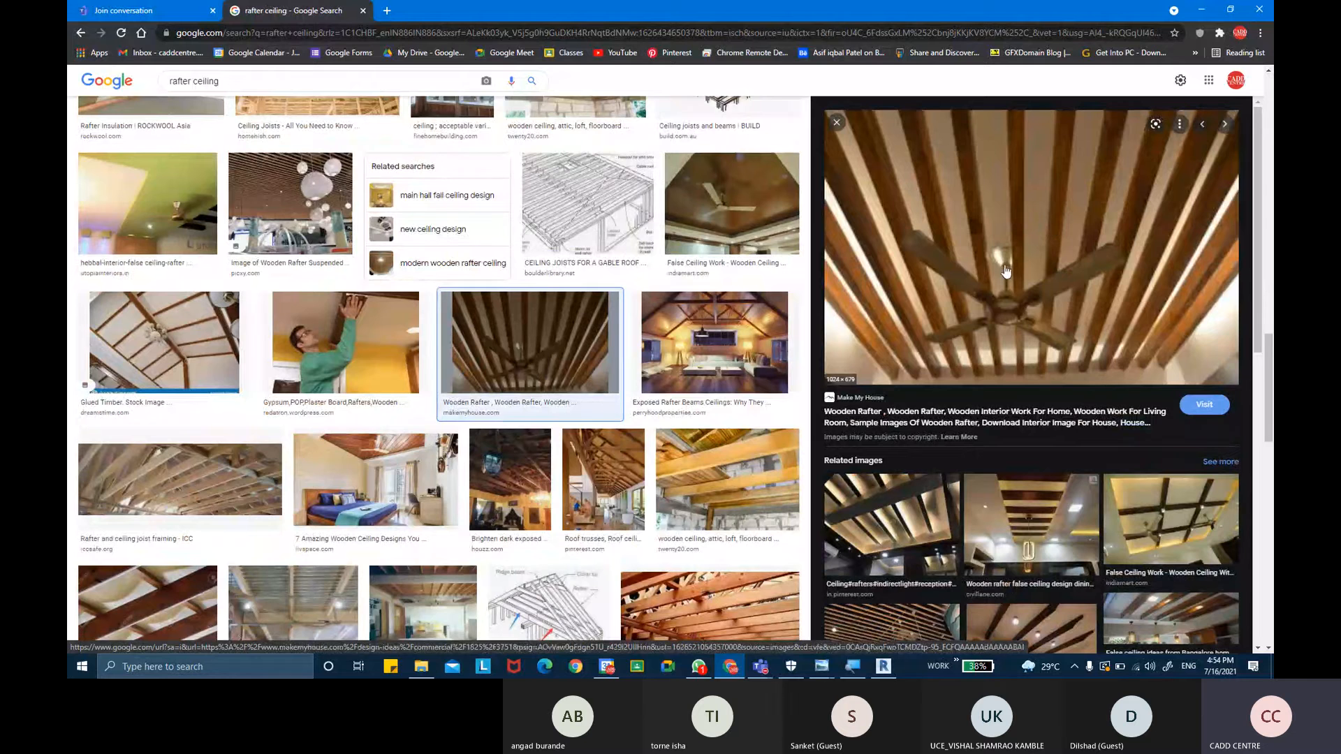
scroll(719, 349, "down", 2)
scroll(902, 368, "down", 3)
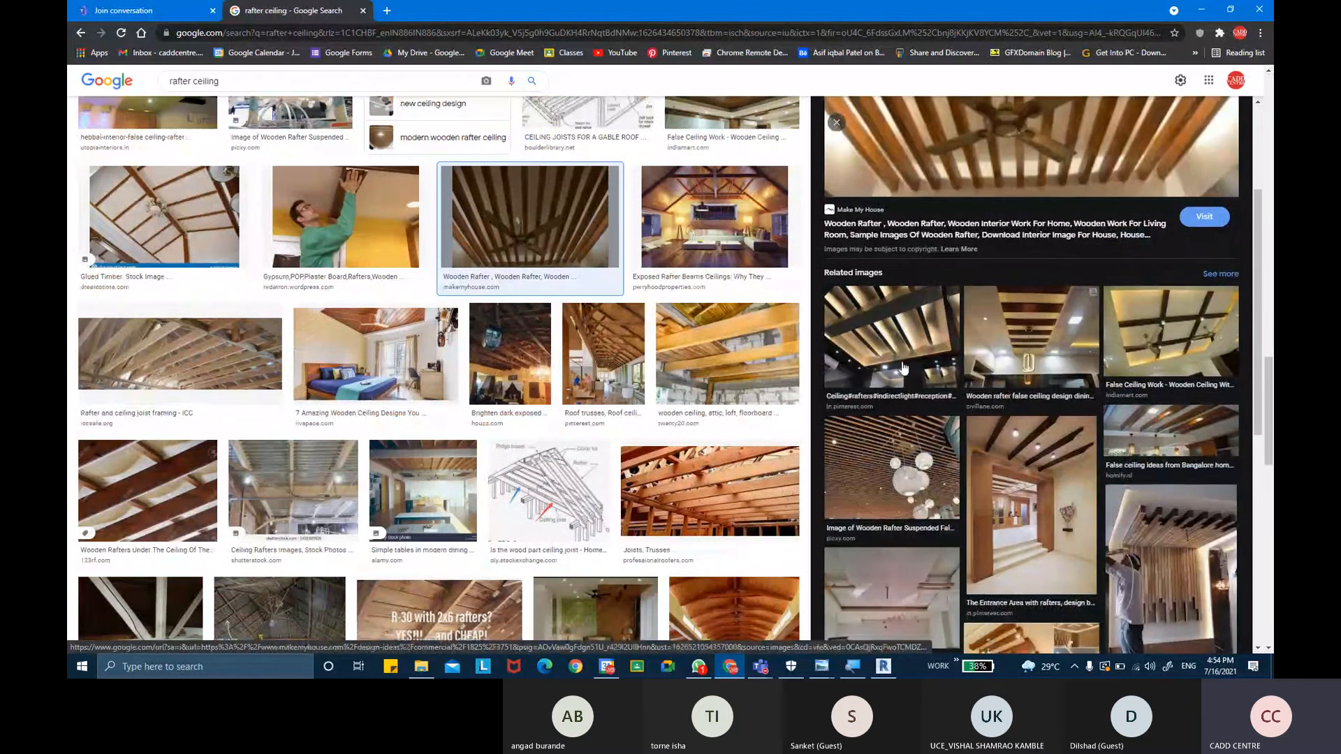
scroll(902, 368, "down", 2)
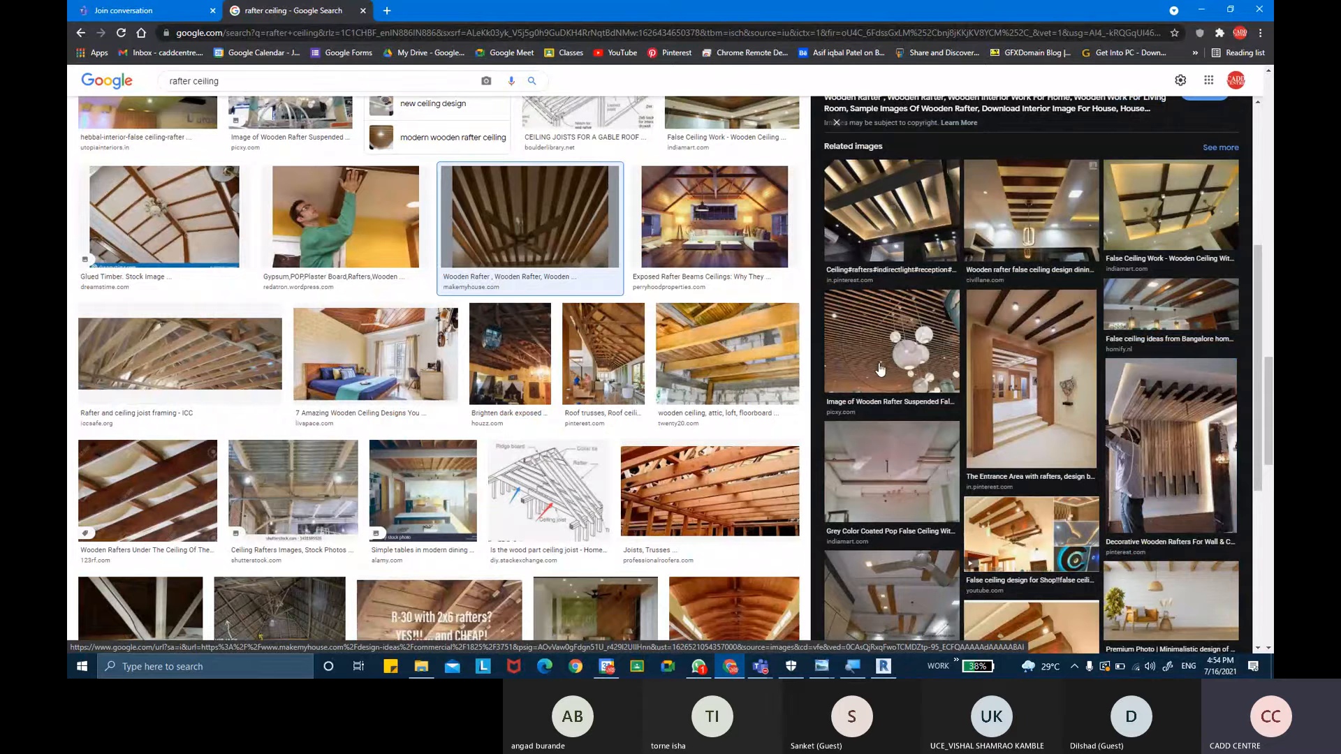
scroll(1038, 316, "down", 2)
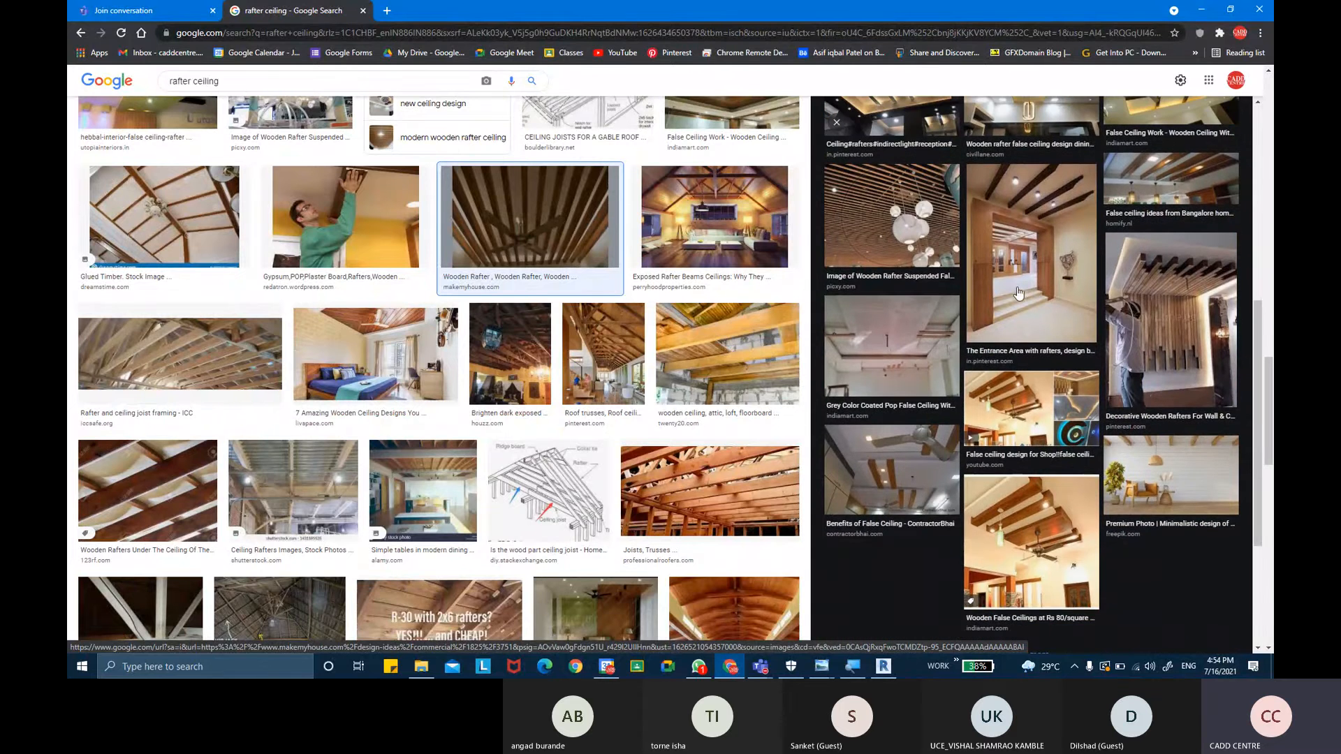
scroll(1018, 293, "down", 3)
scroll(553, 310, "down", 3)
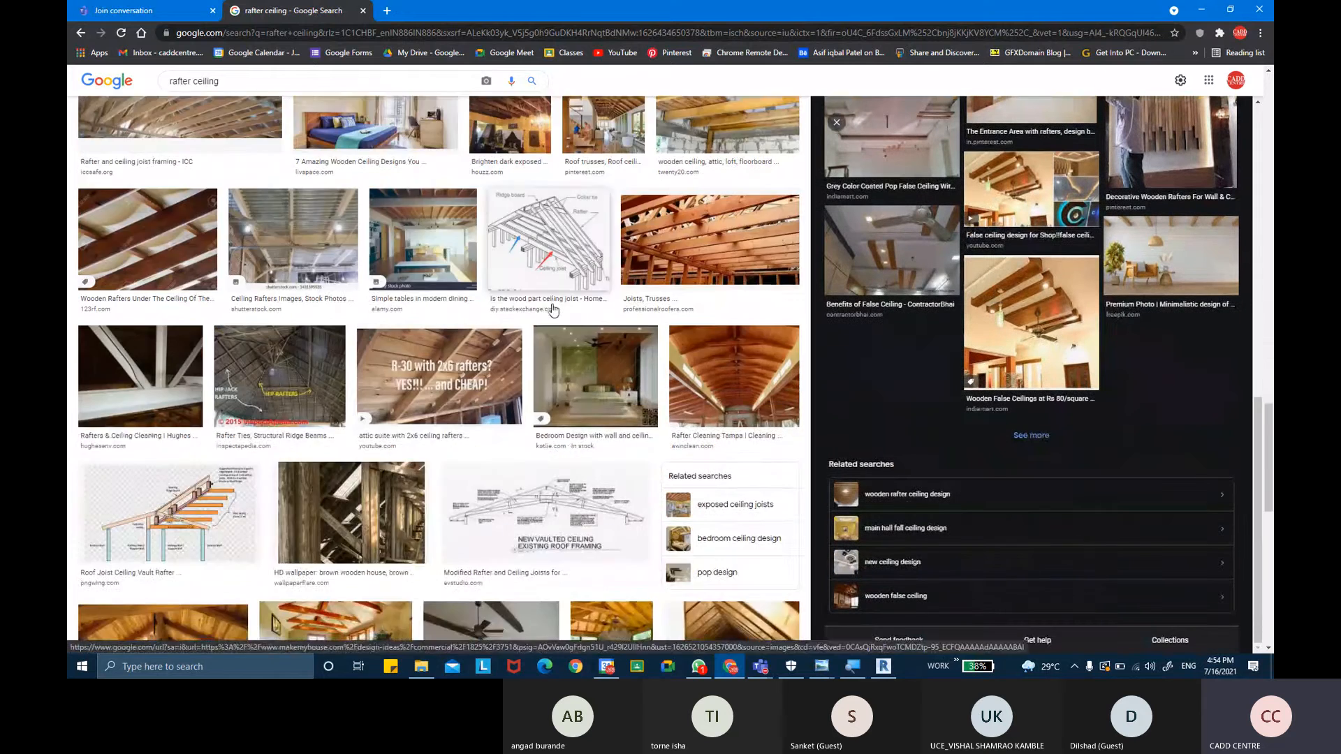
scroll(553, 310, "down", 6)
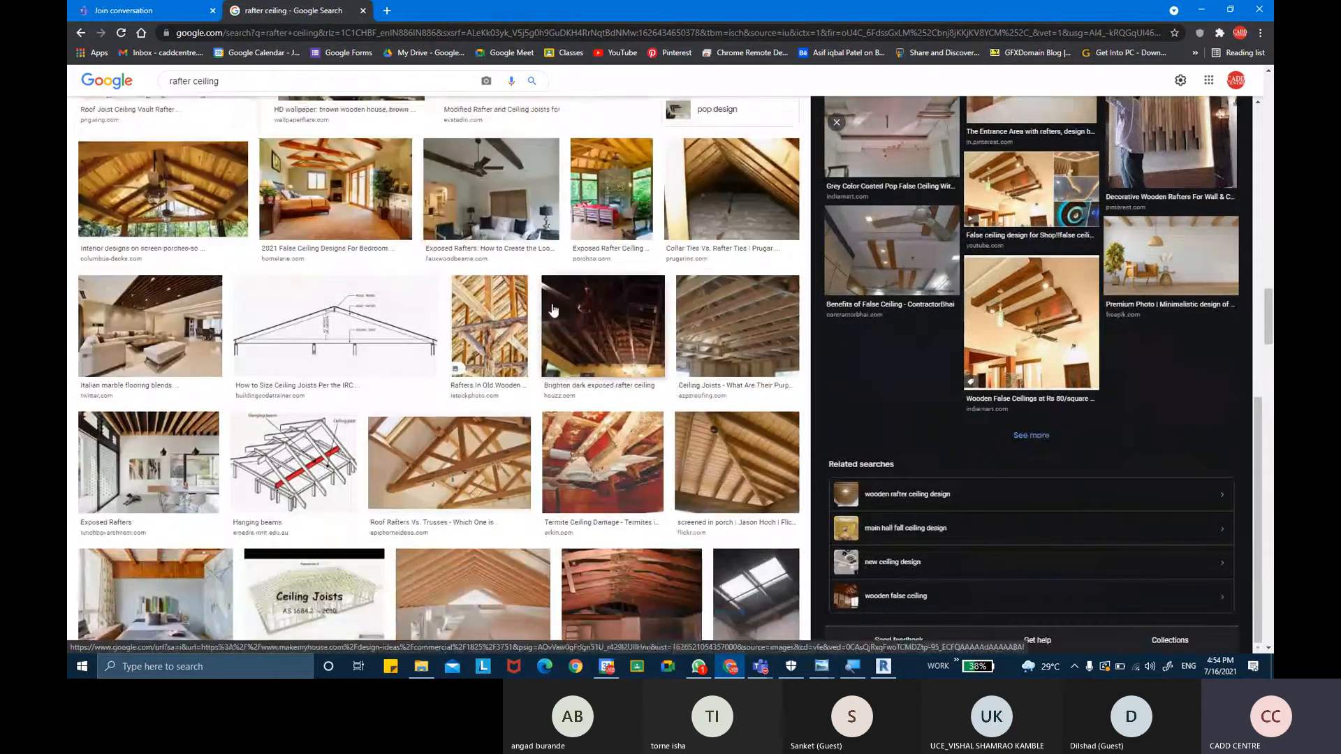
scroll(553, 310, "down", 2)
scroll(553, 310, "down", 4)
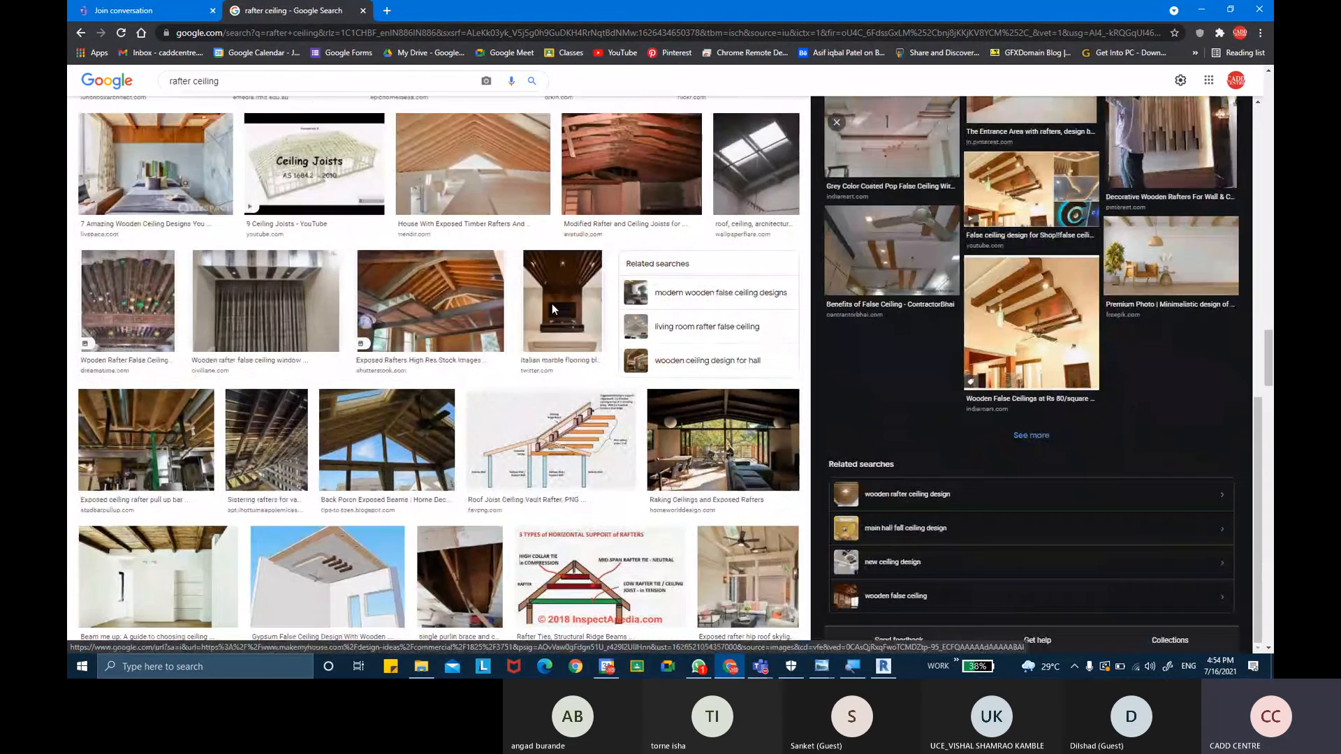
scroll(553, 310, "down", 3)
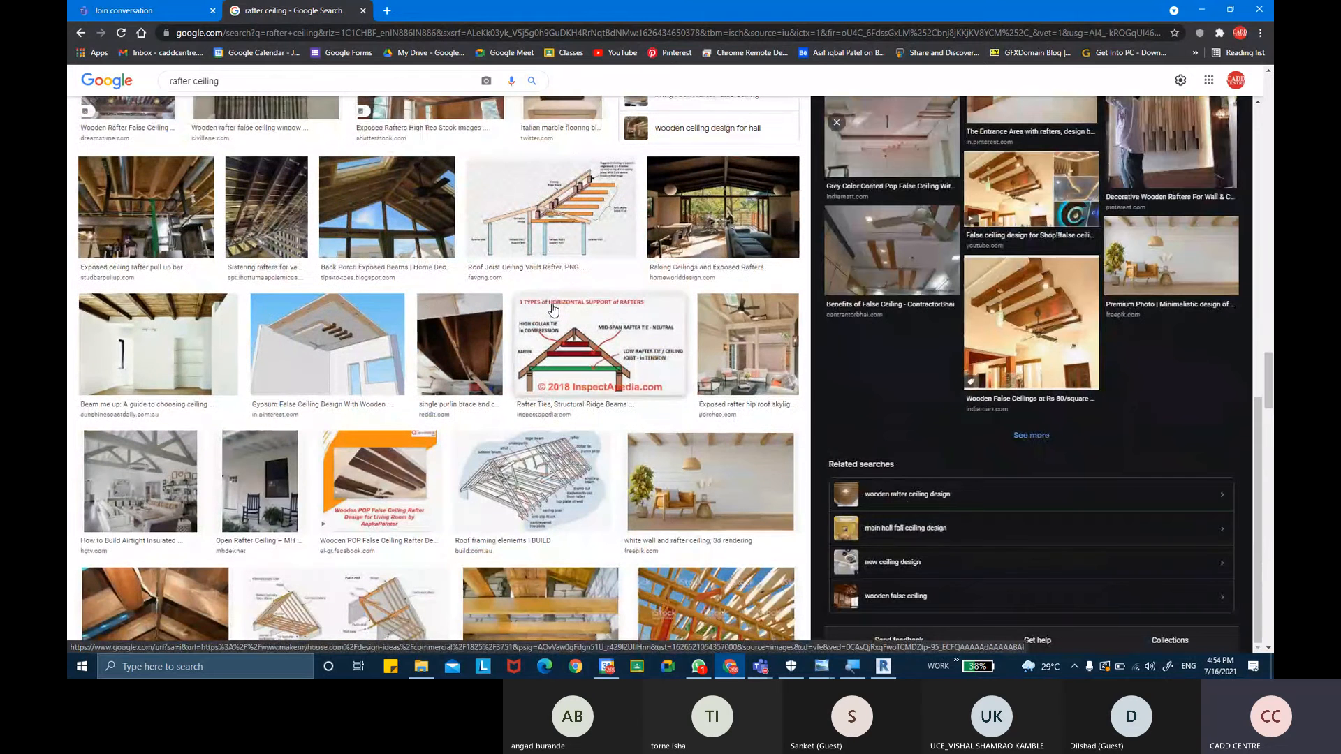
scroll(553, 310, "down", 3)
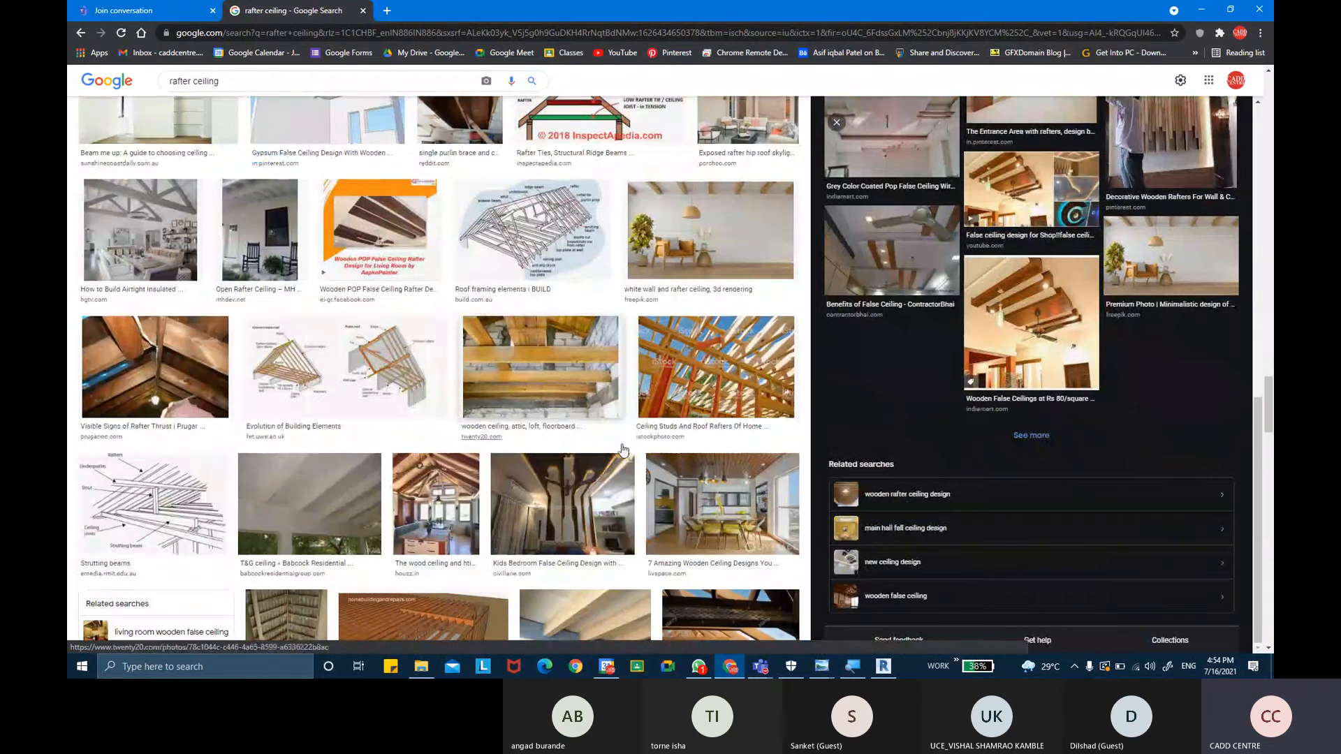
scroll(623, 451, "down", 2)
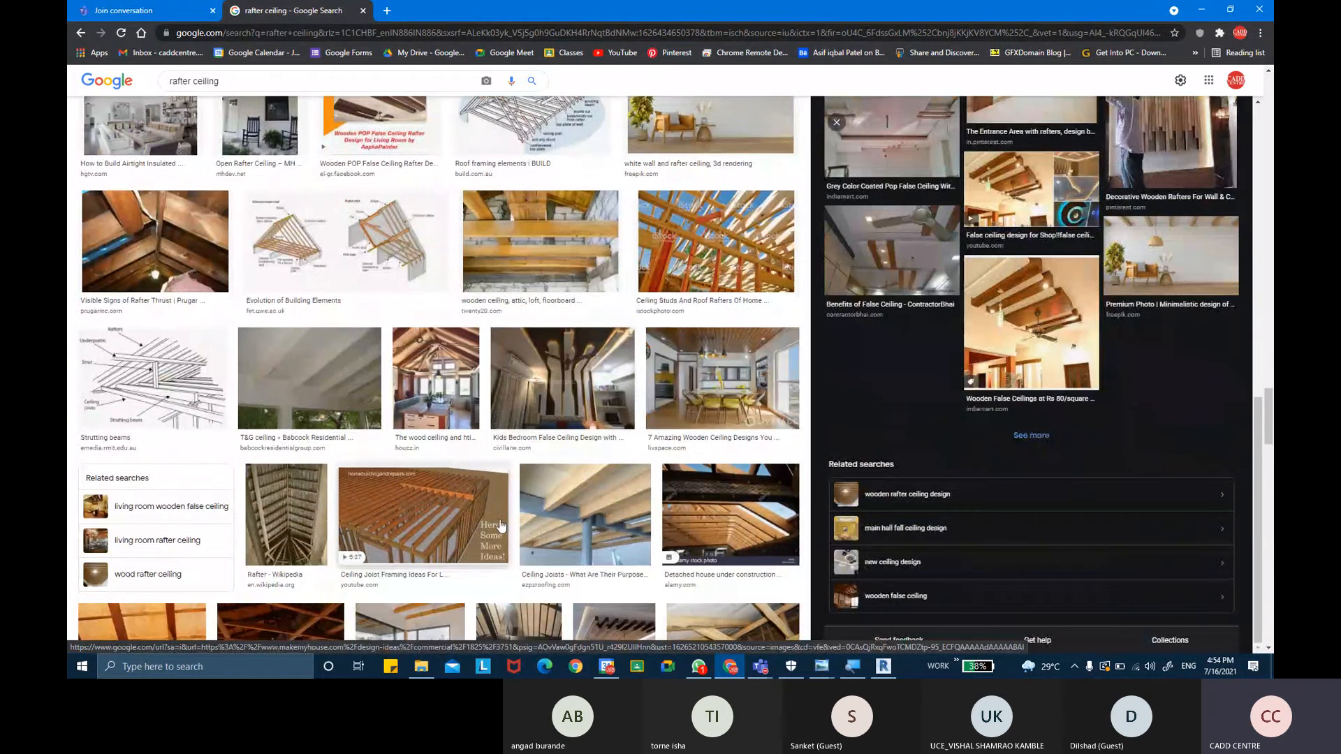
- Switch back to Revit and turn off the section box in the 3D view
left_click(882, 666)
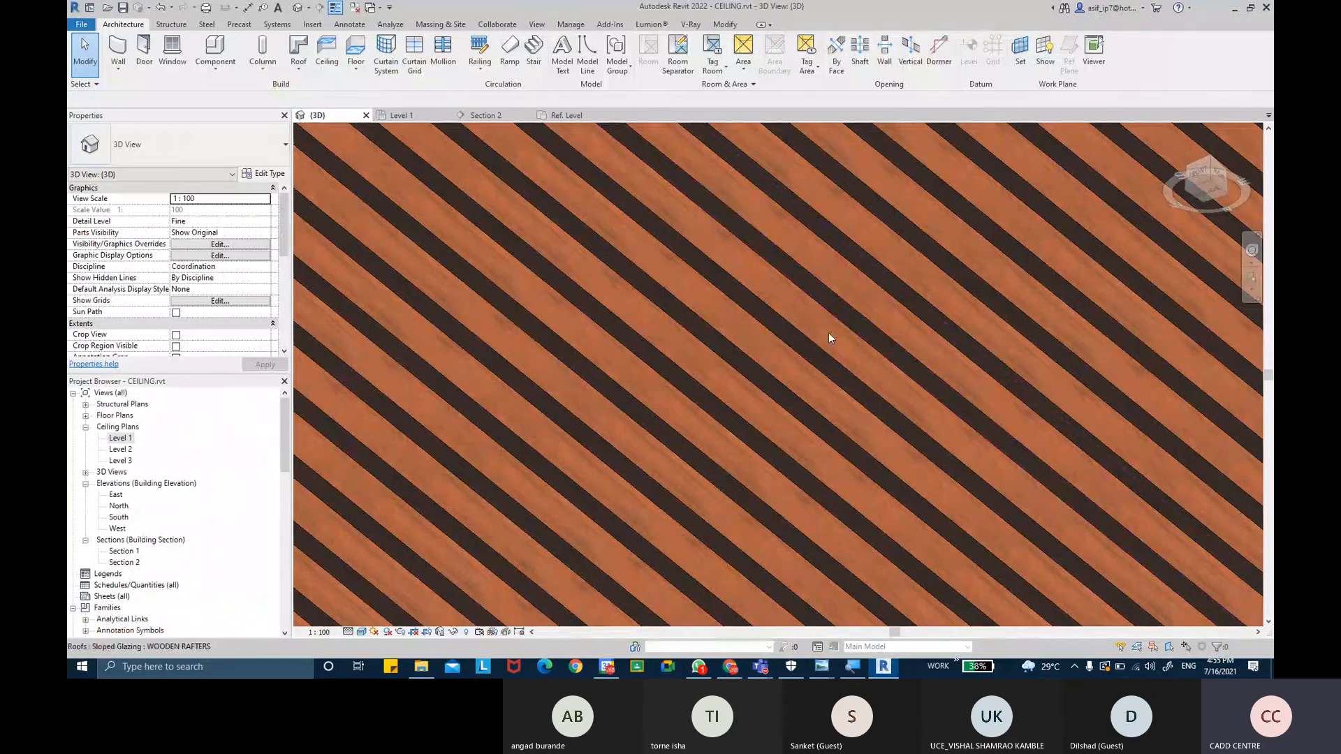
scroll(823, 377, "down", 4)
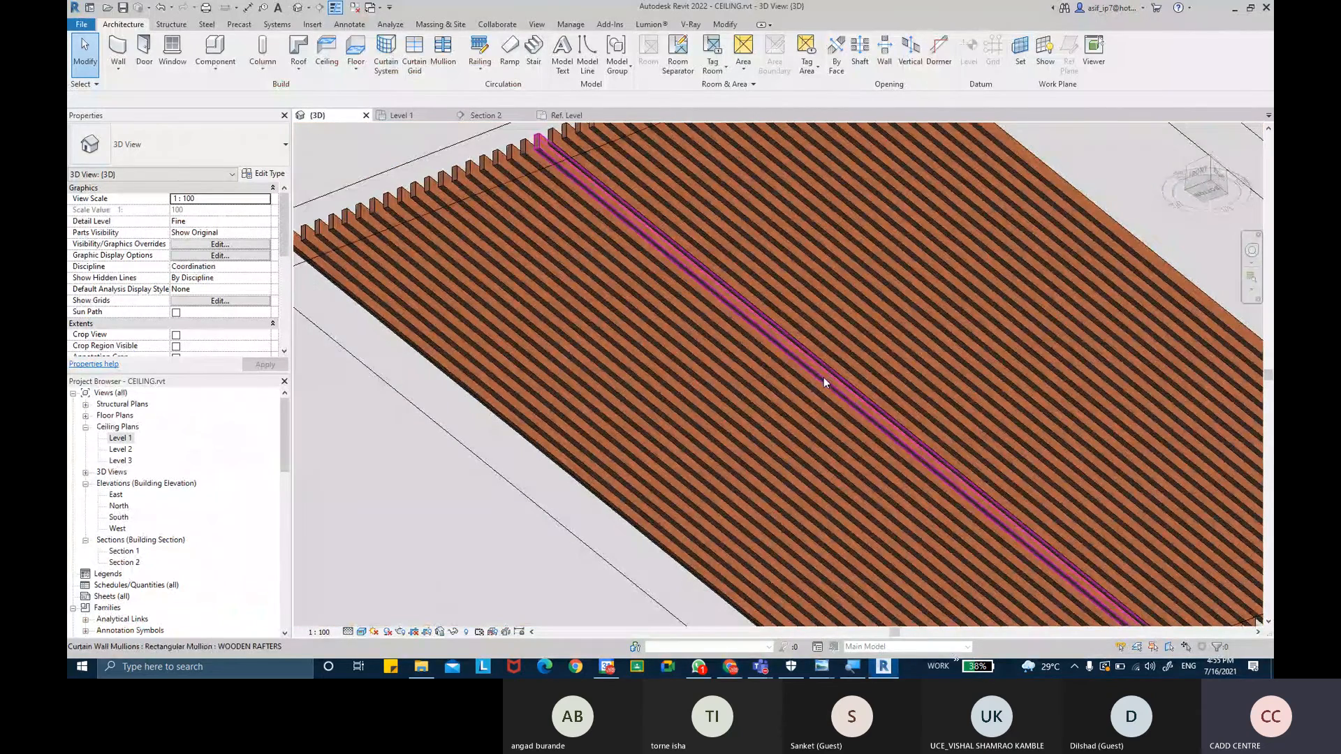
middle_click_drag(824, 377, 939, 349, "shift")
scroll(895, 352, "down", 4)
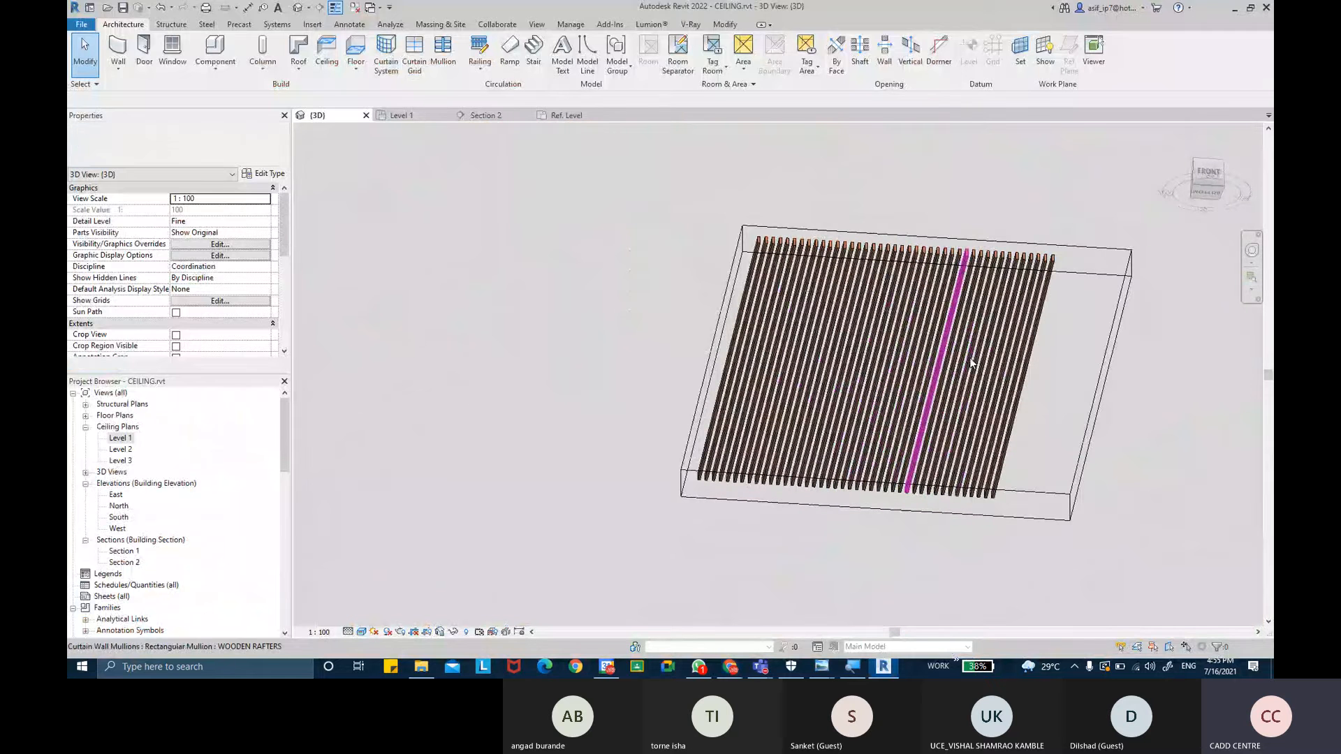
scroll(194, 290, "down", 4)
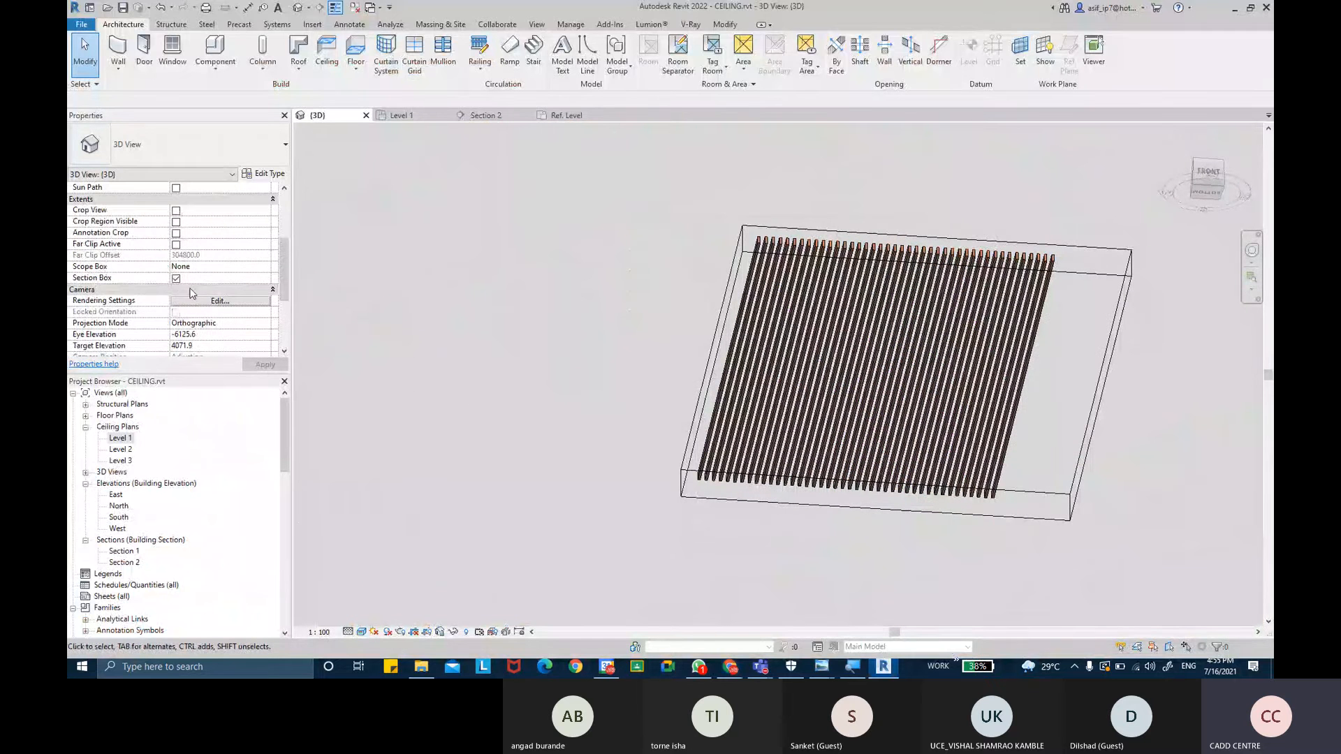
left_click(176, 279)
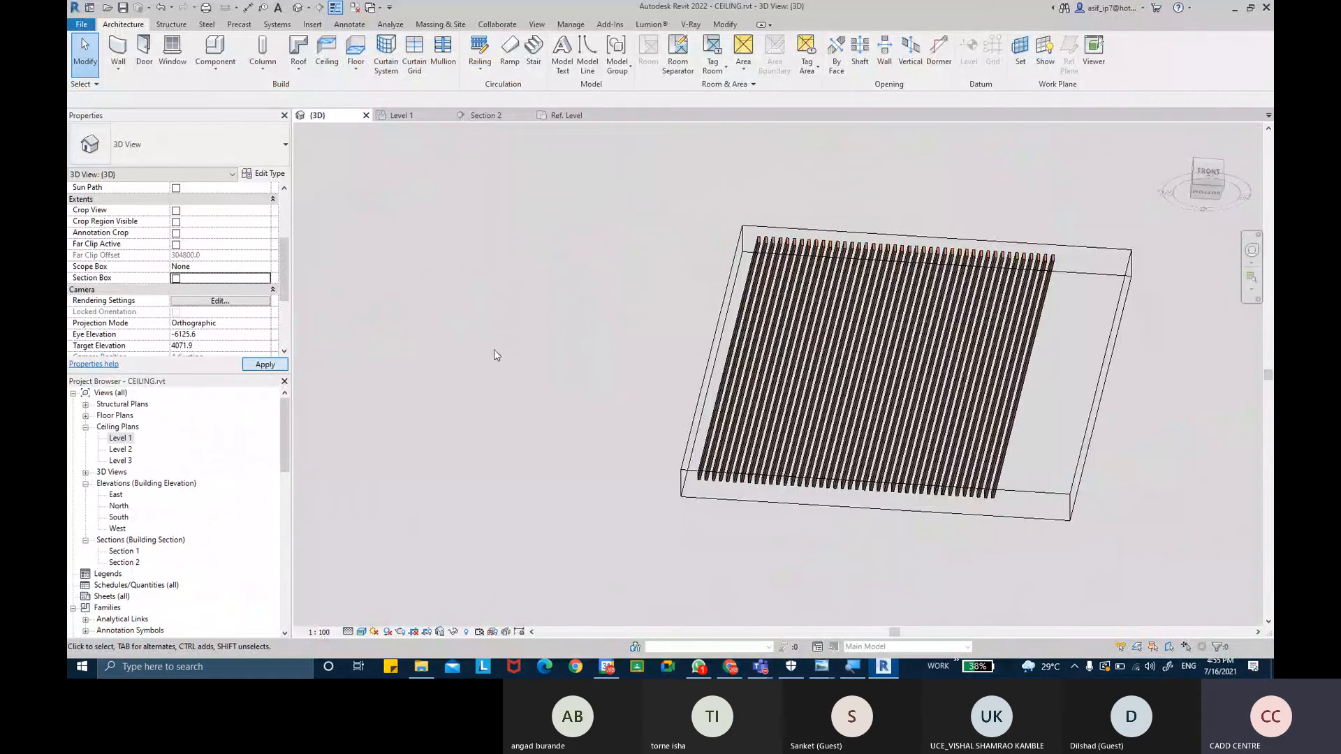
middle_click_drag(518, 352, 814, 352)
- Orbit and zoom around the building to examine its suspended ceiling and mullions
scroll(814, 352, "down", 3)
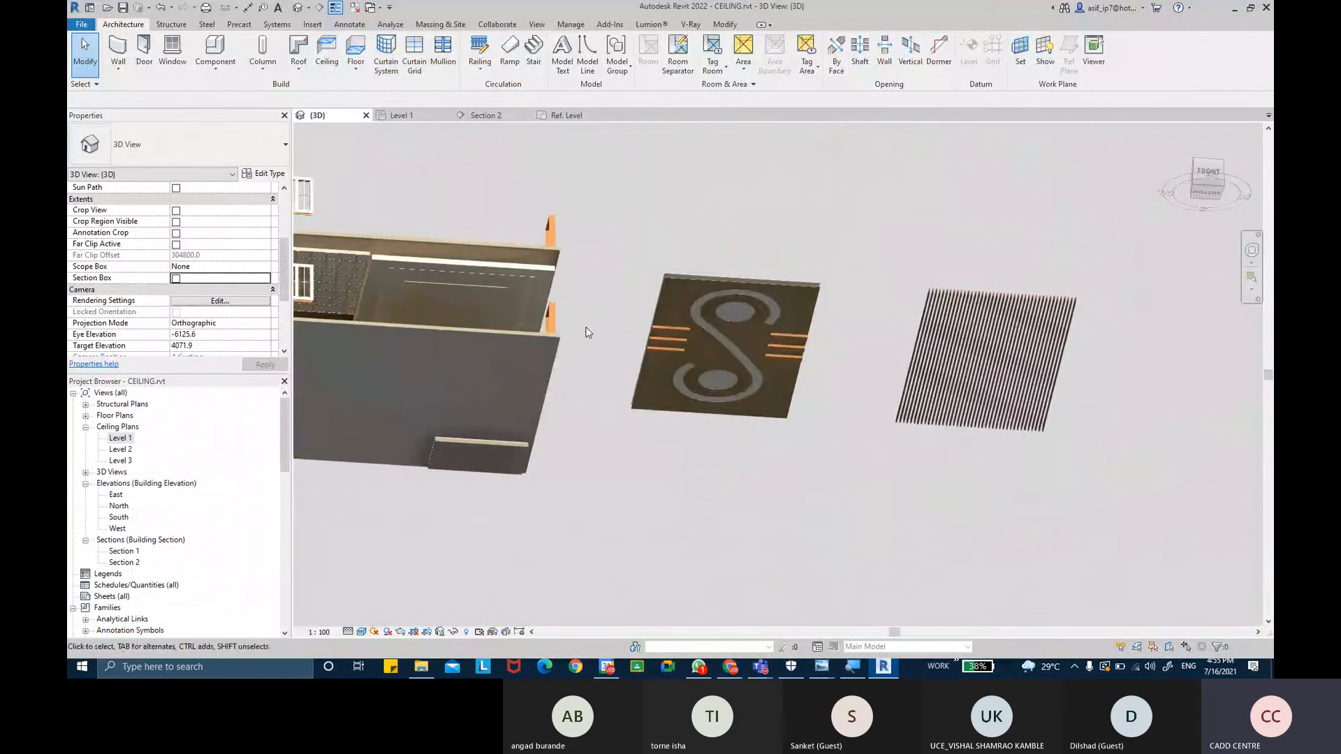
middle_click_drag(628, 355, 877, 431)
scroll(467, 307, "up", 2)
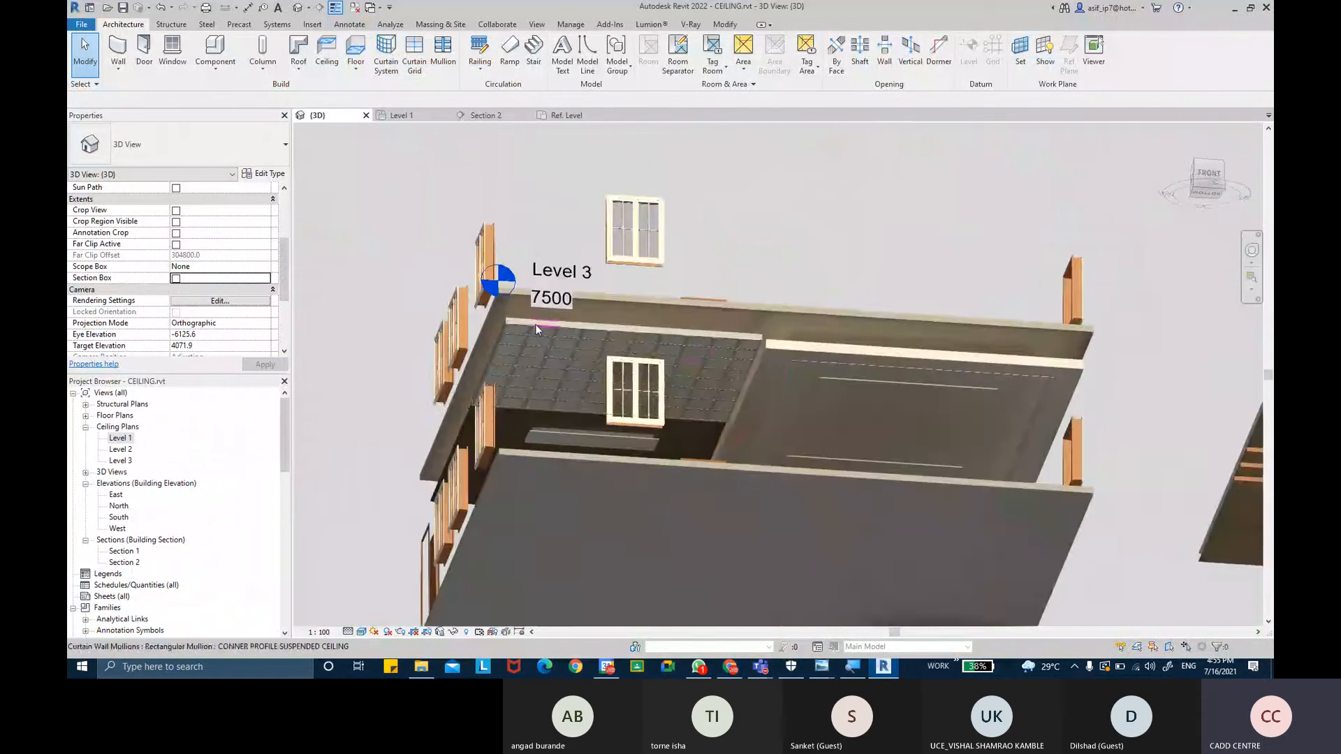
scroll(535, 324, "up", 6)
middle_click_drag(536, 326, 555, 367, "shift")
middle_click_drag(564, 419, 555, 227)
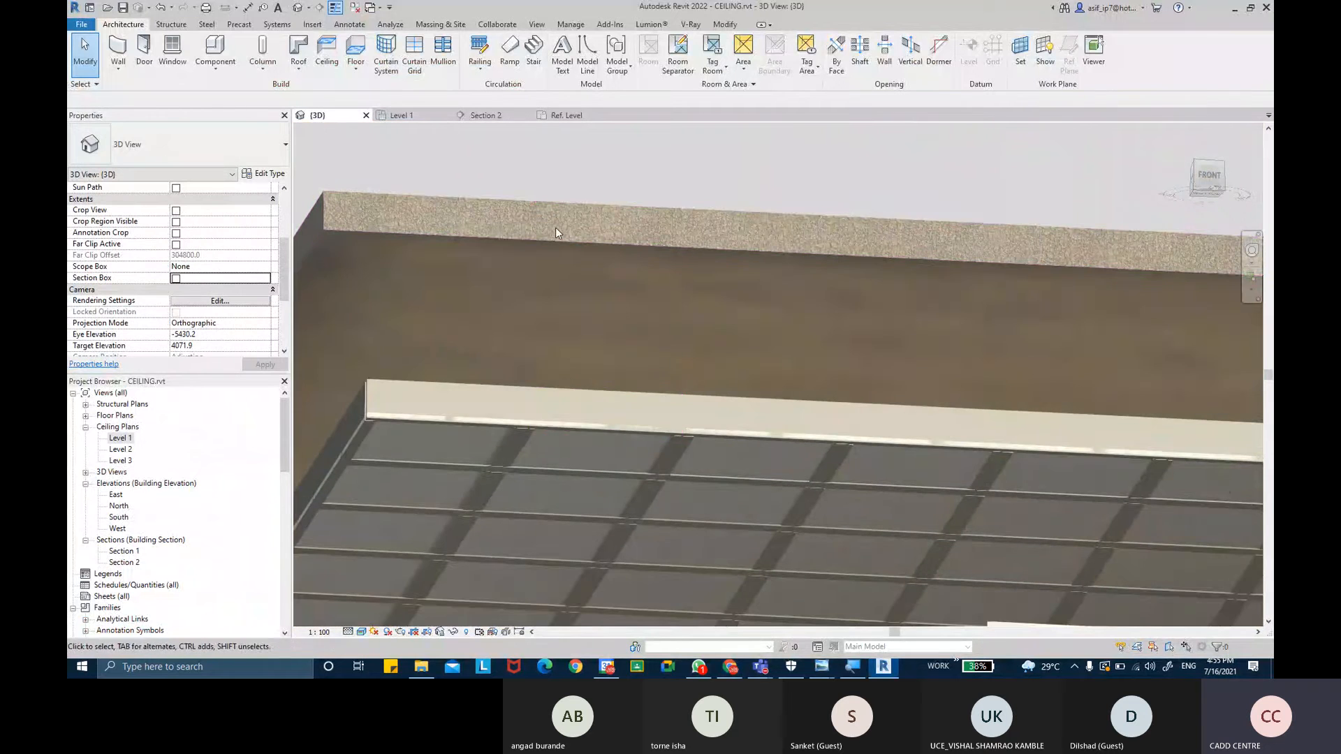
left_click(583, 404)
middle_click_drag(584, 403, 505, 391, "shift")
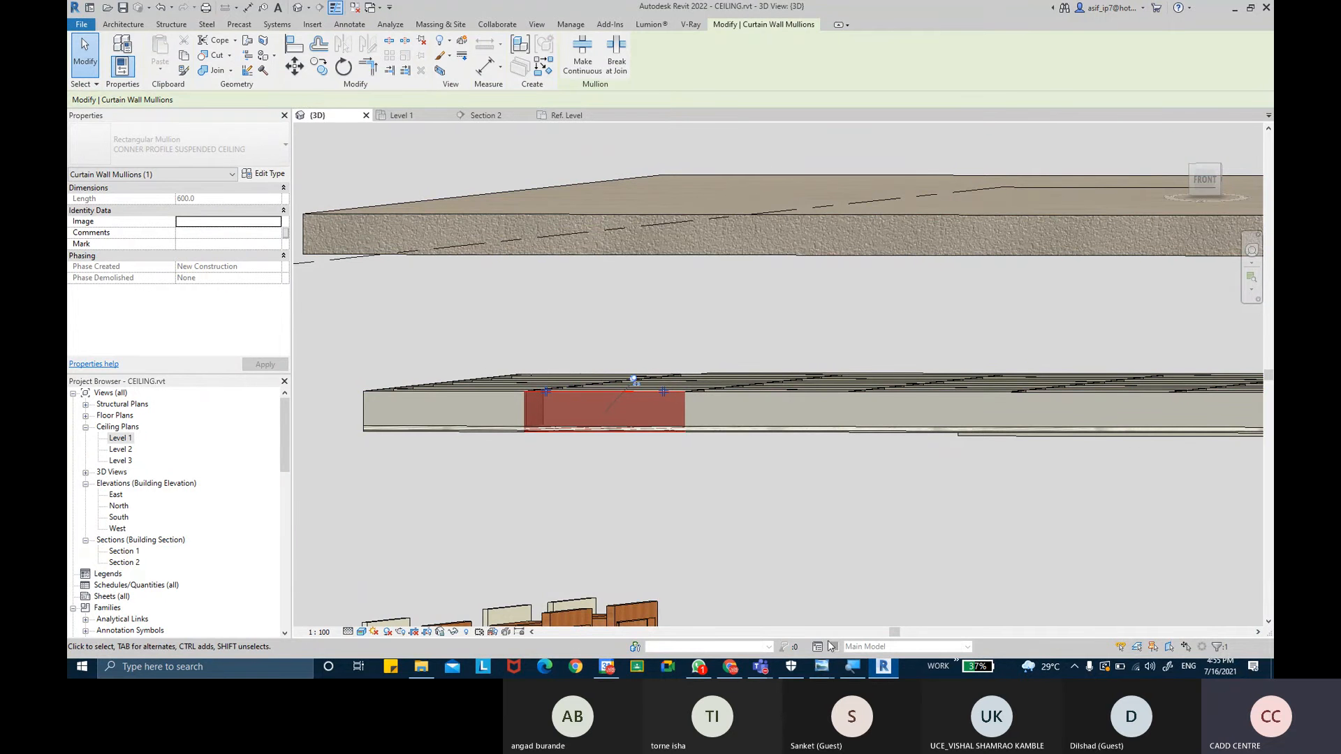
- Switch to the browser and replace the image search with suspended ceiling CIIPS
left_click(730, 667)
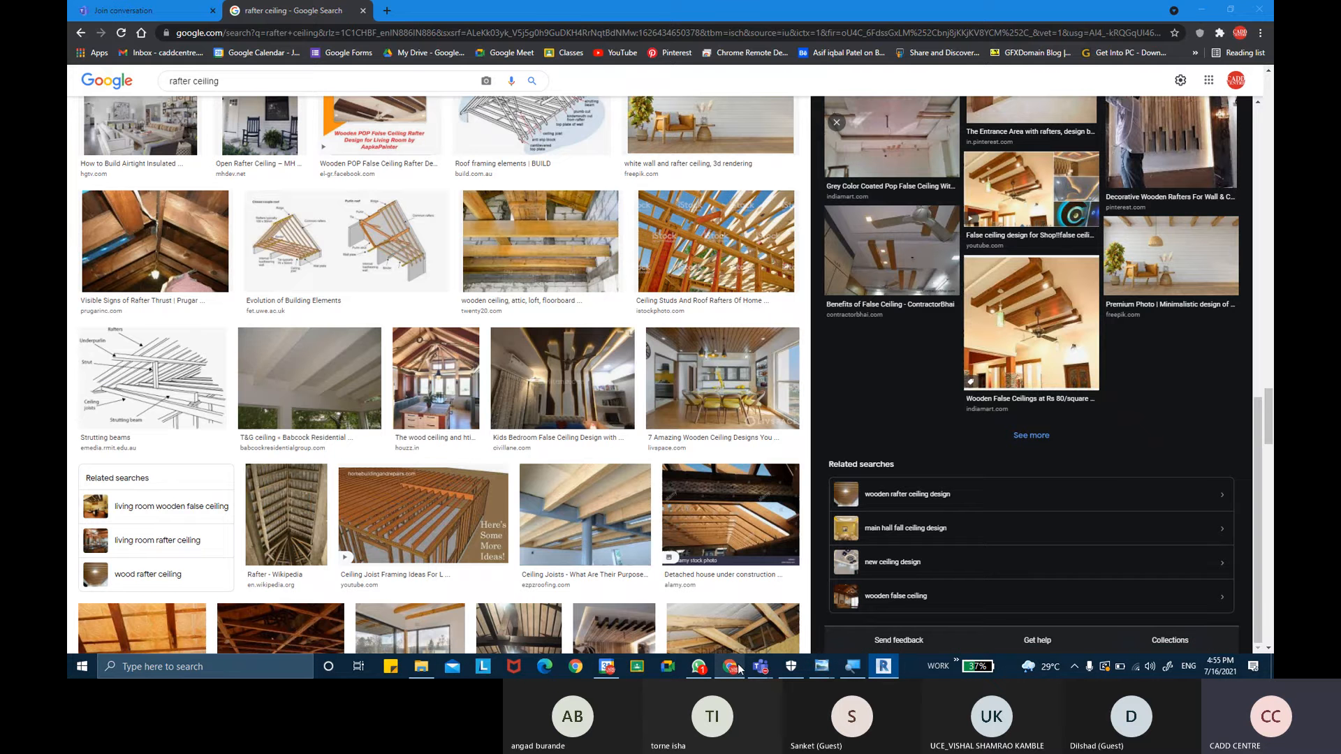
scroll(447, 350, "up", 20)
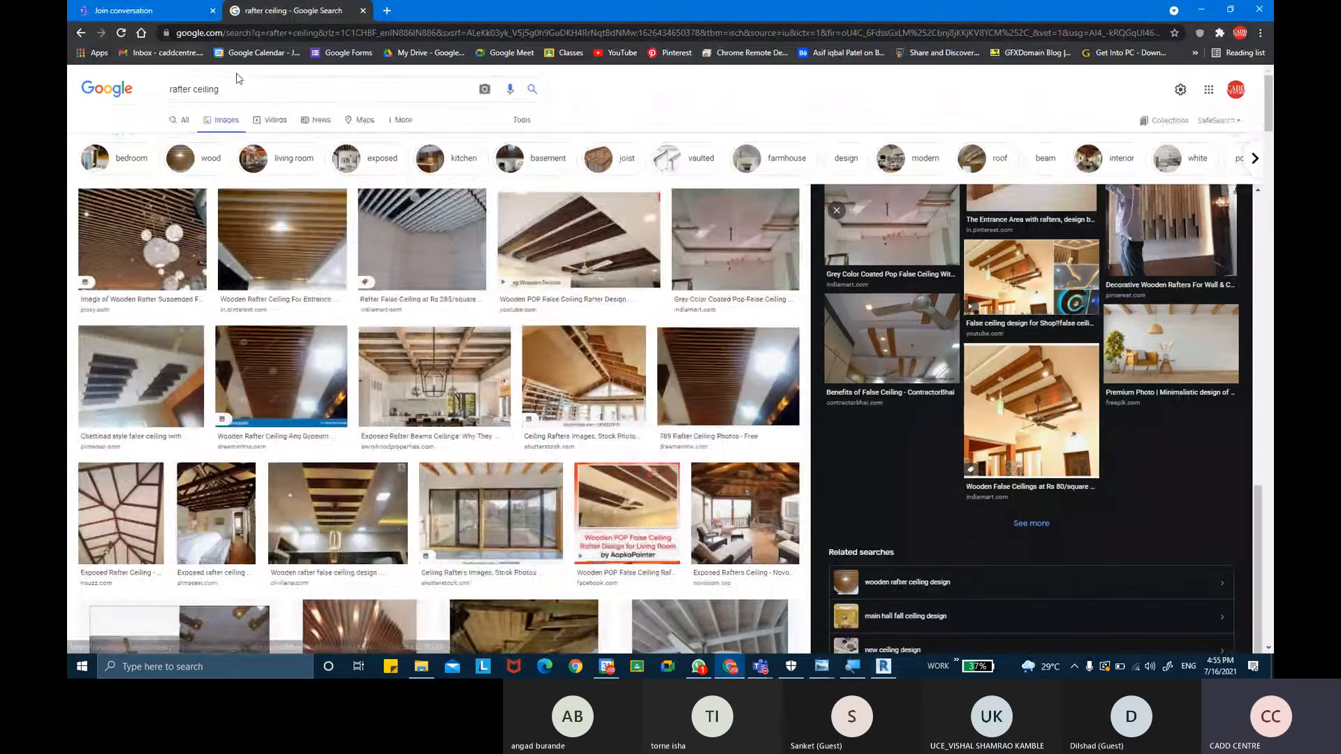
left_click_drag(235, 87, 77, 70)
key("BackSpace")
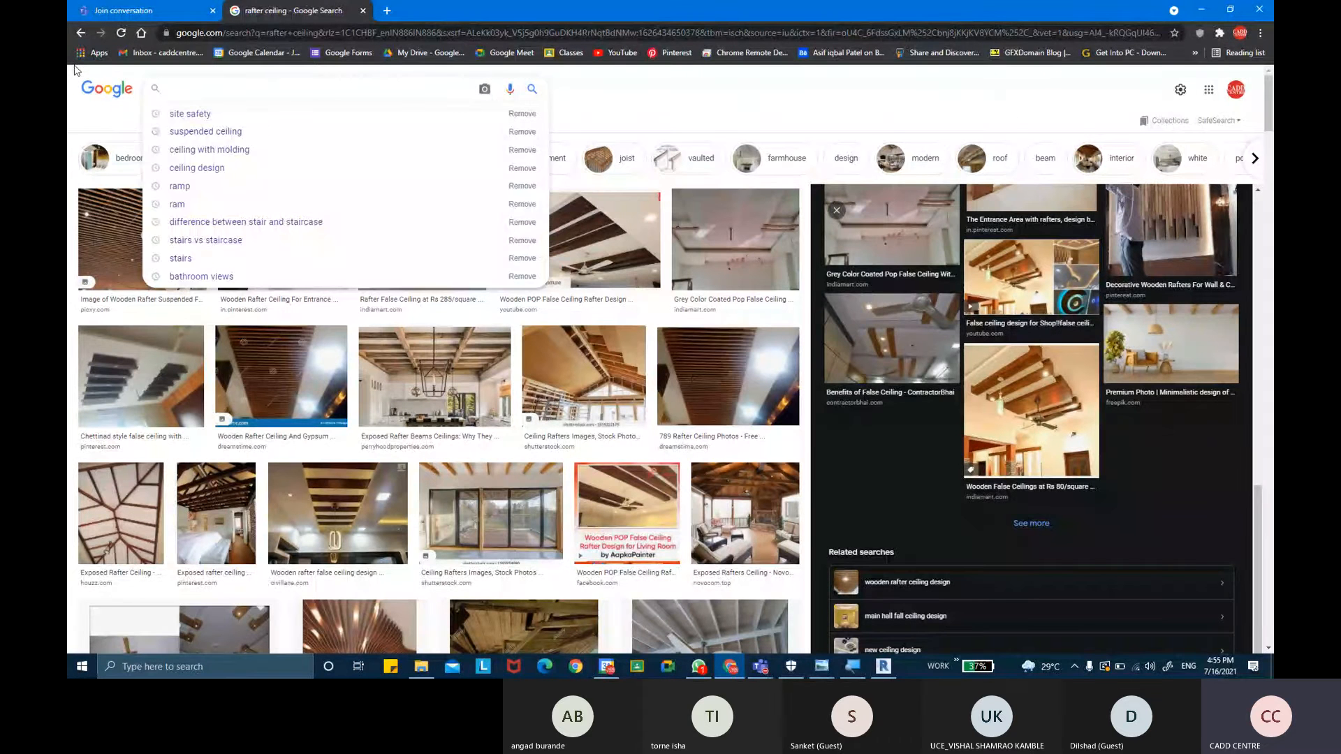
type("sus")
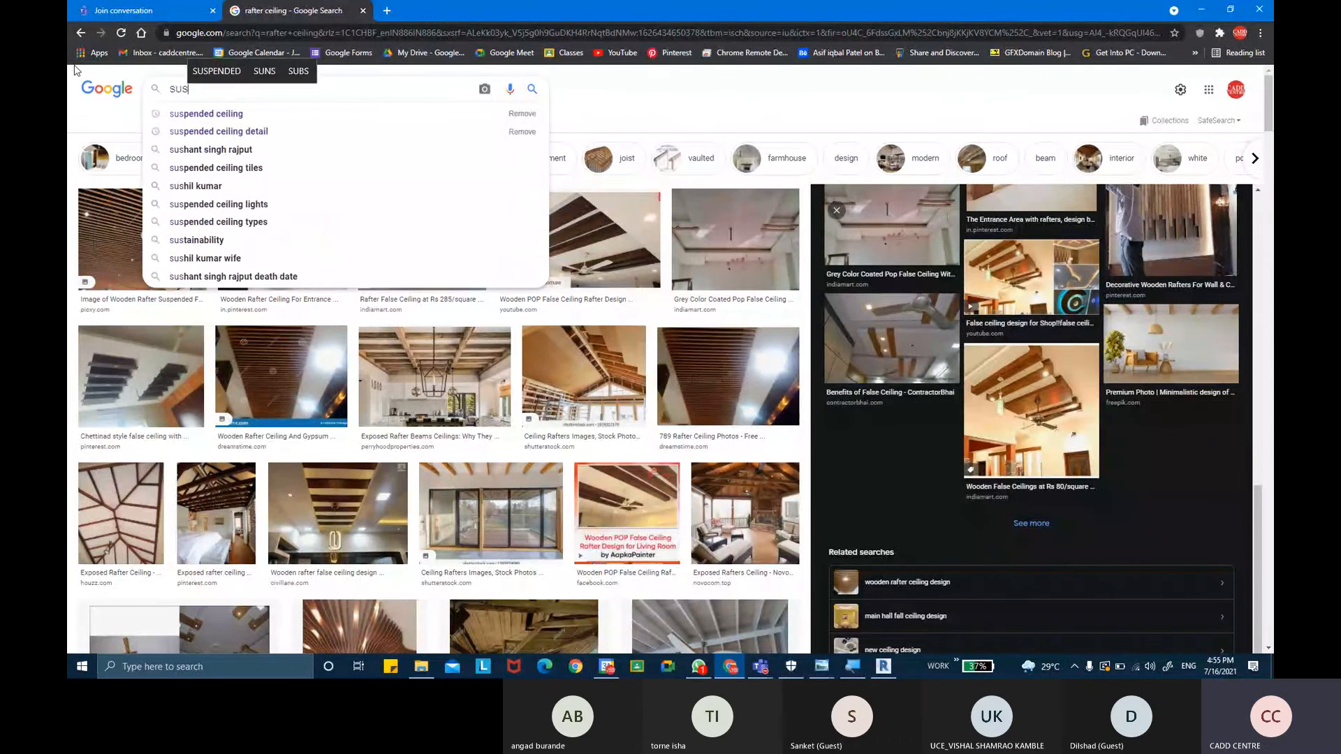
key("Down")
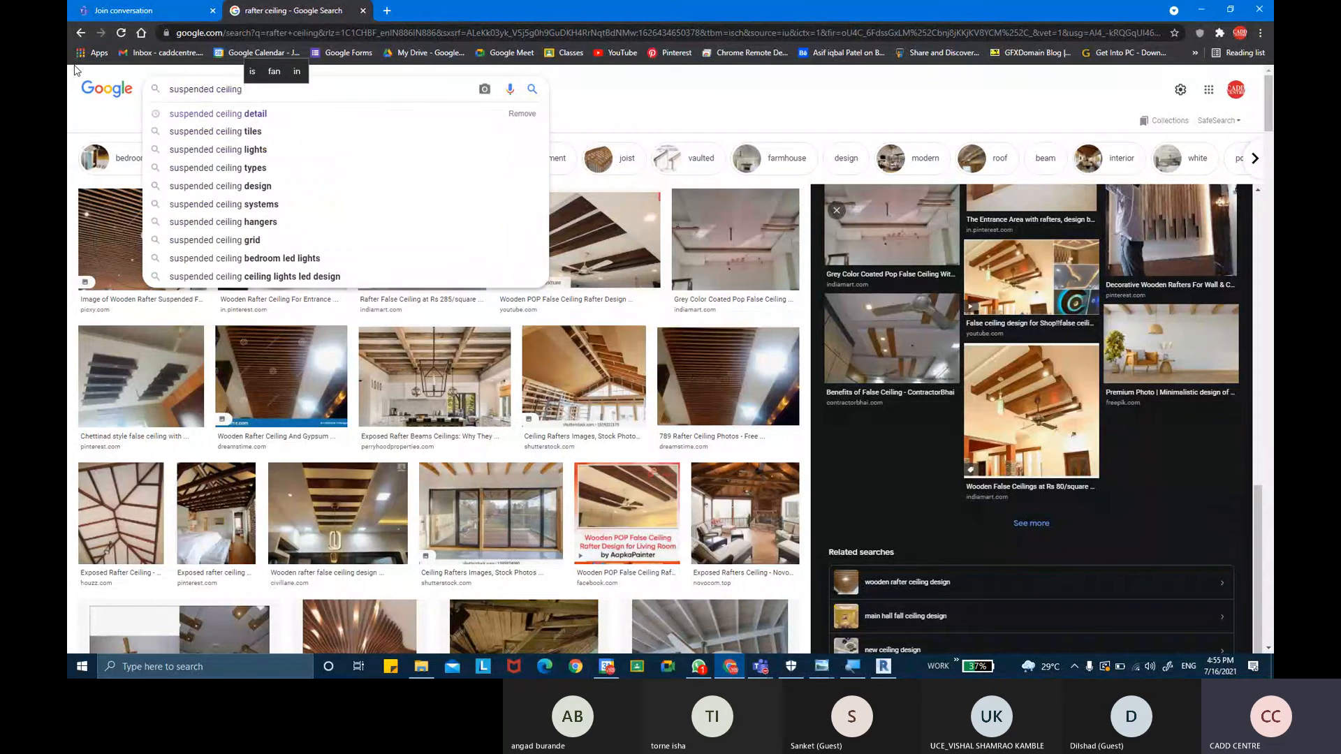
type("C")
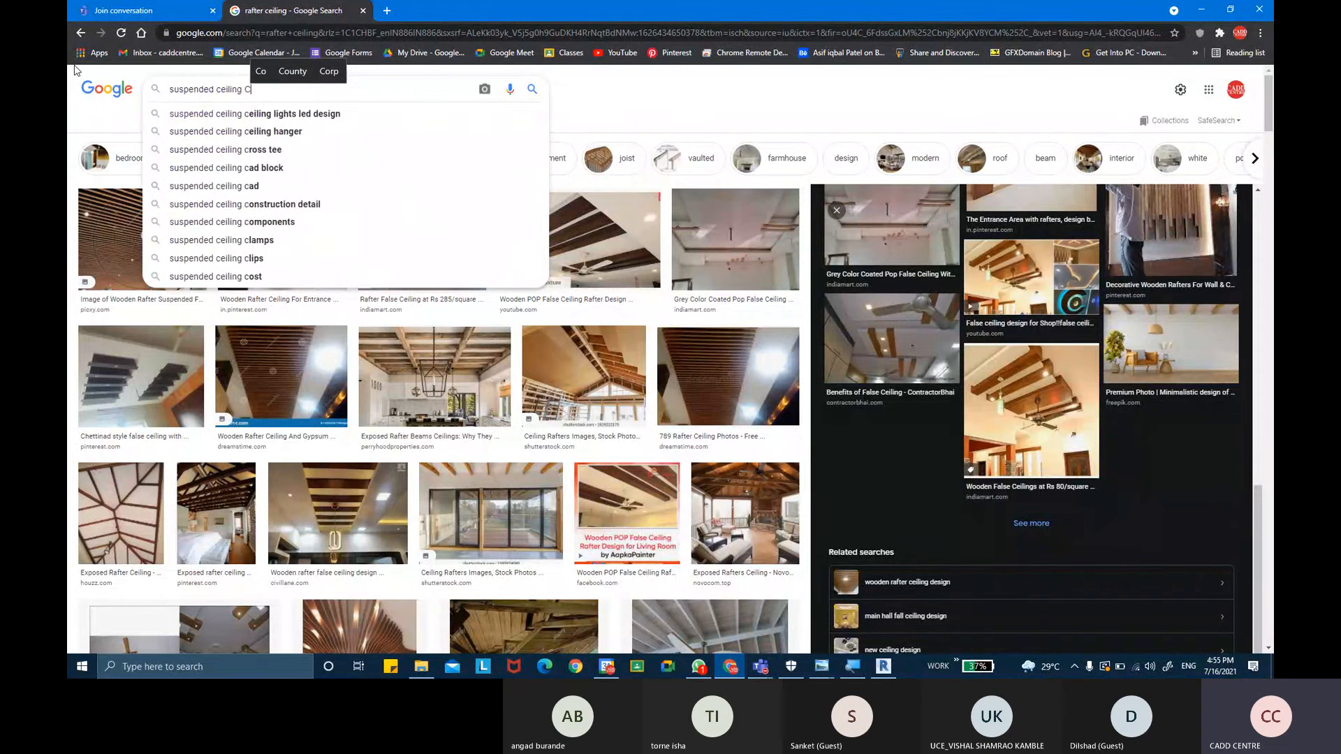
type("IIPS")
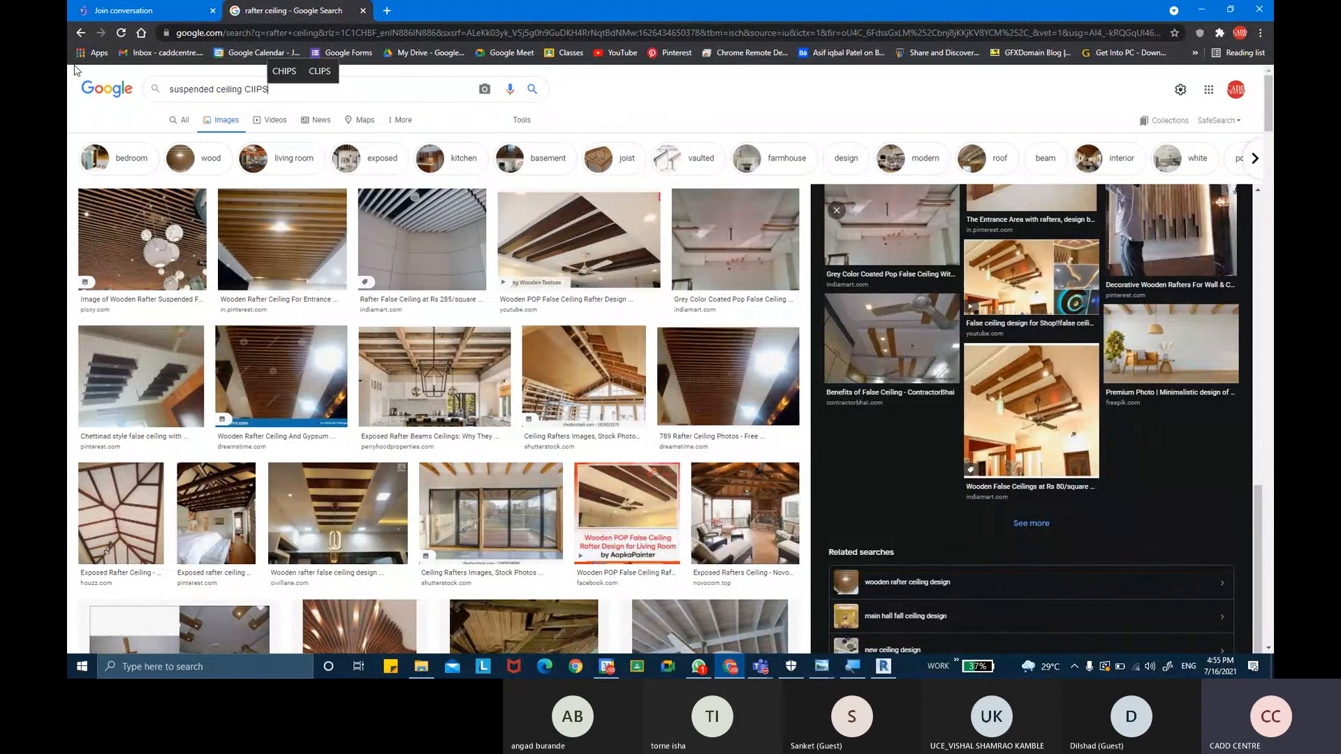
left_click(533, 91)
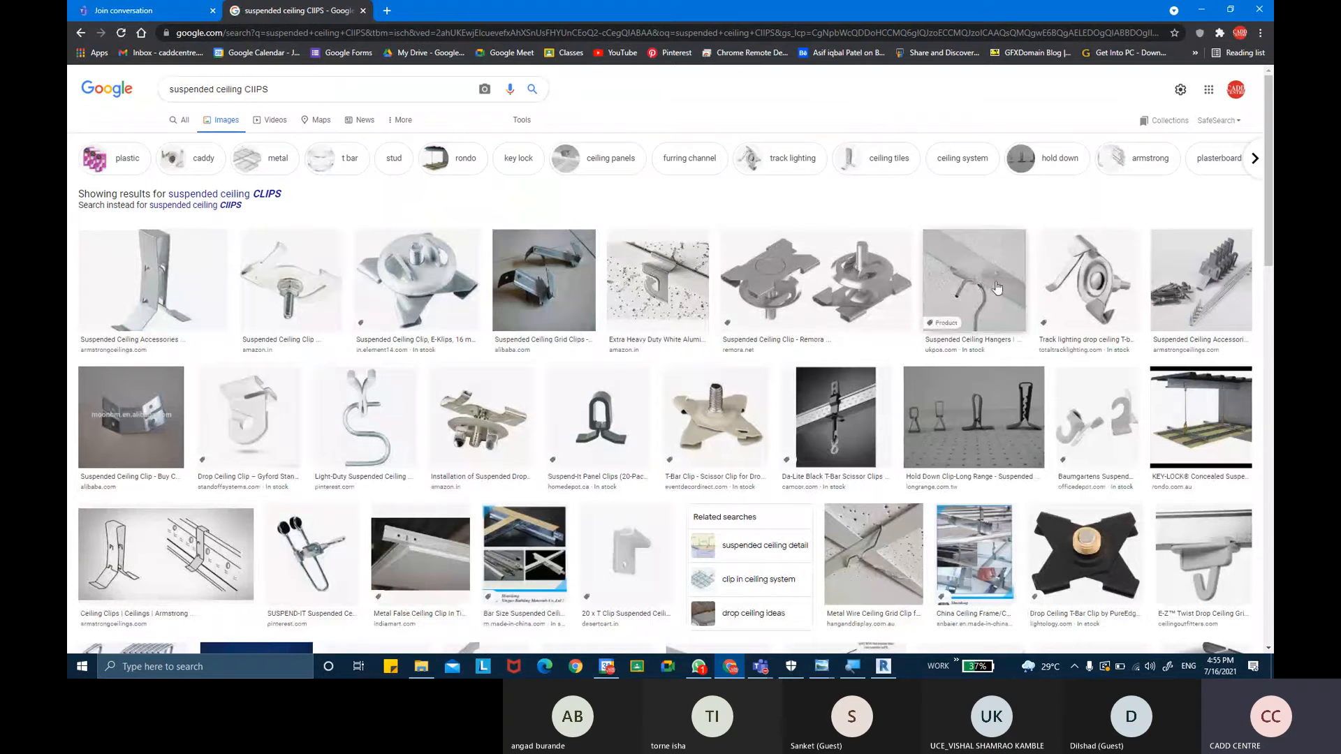
- Browse the suspended ceiling clip image results, opening previews of suspended ceiling systems
scroll(509, 340, "down", 1)
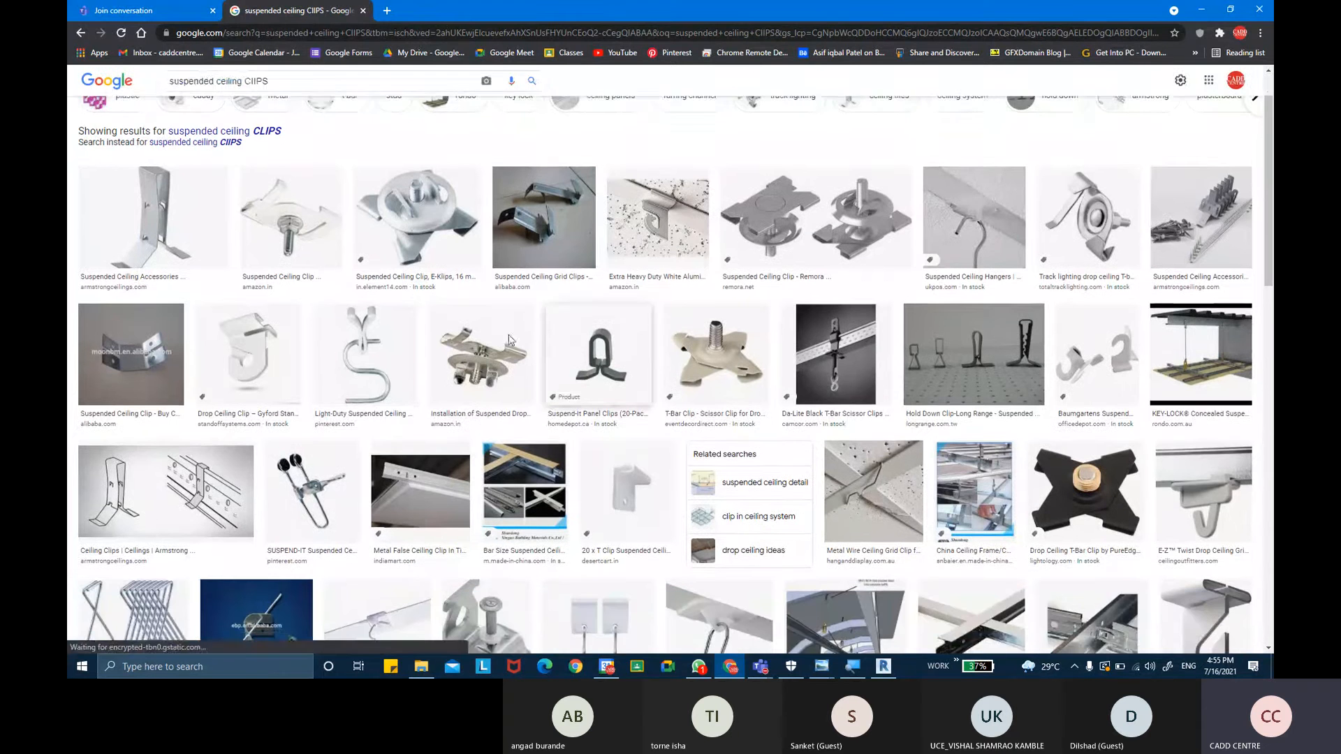
scroll(510, 340, "down", 2)
scroll(657, 357, "down", 2)
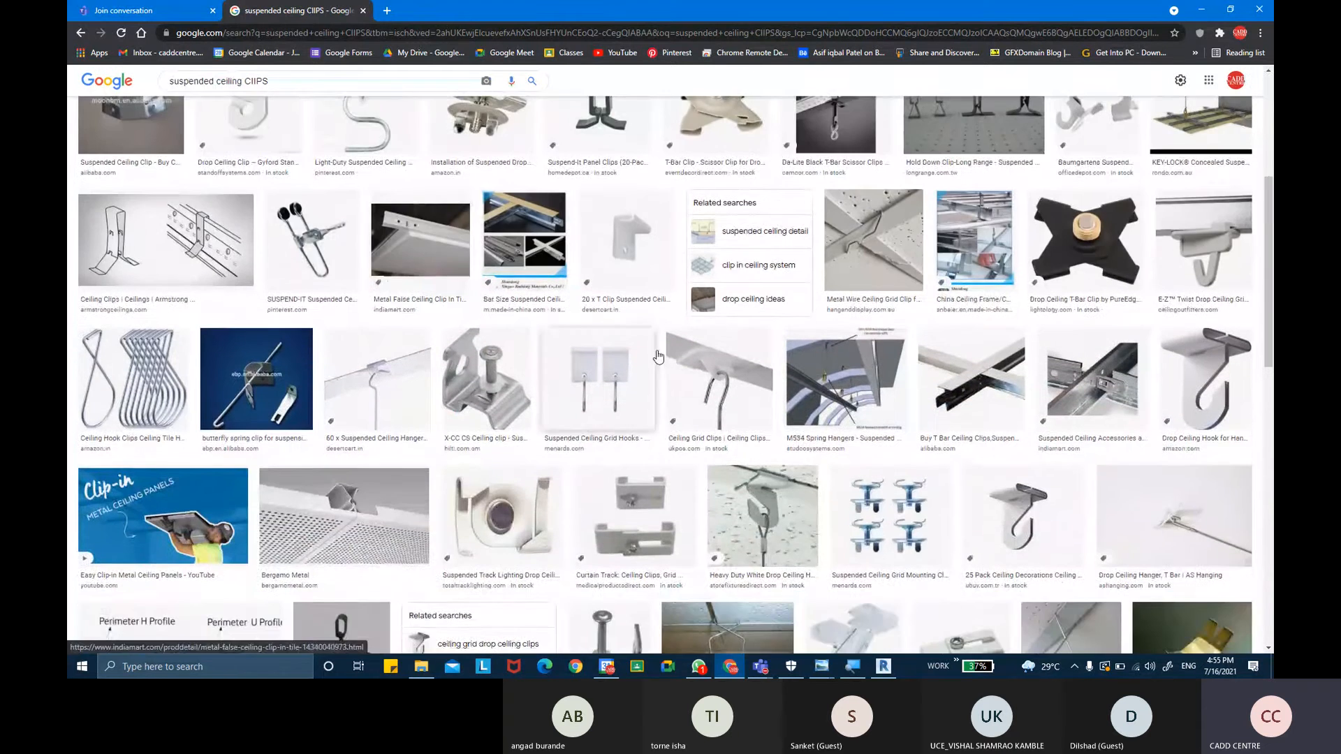
scroll(657, 357, "down", 4)
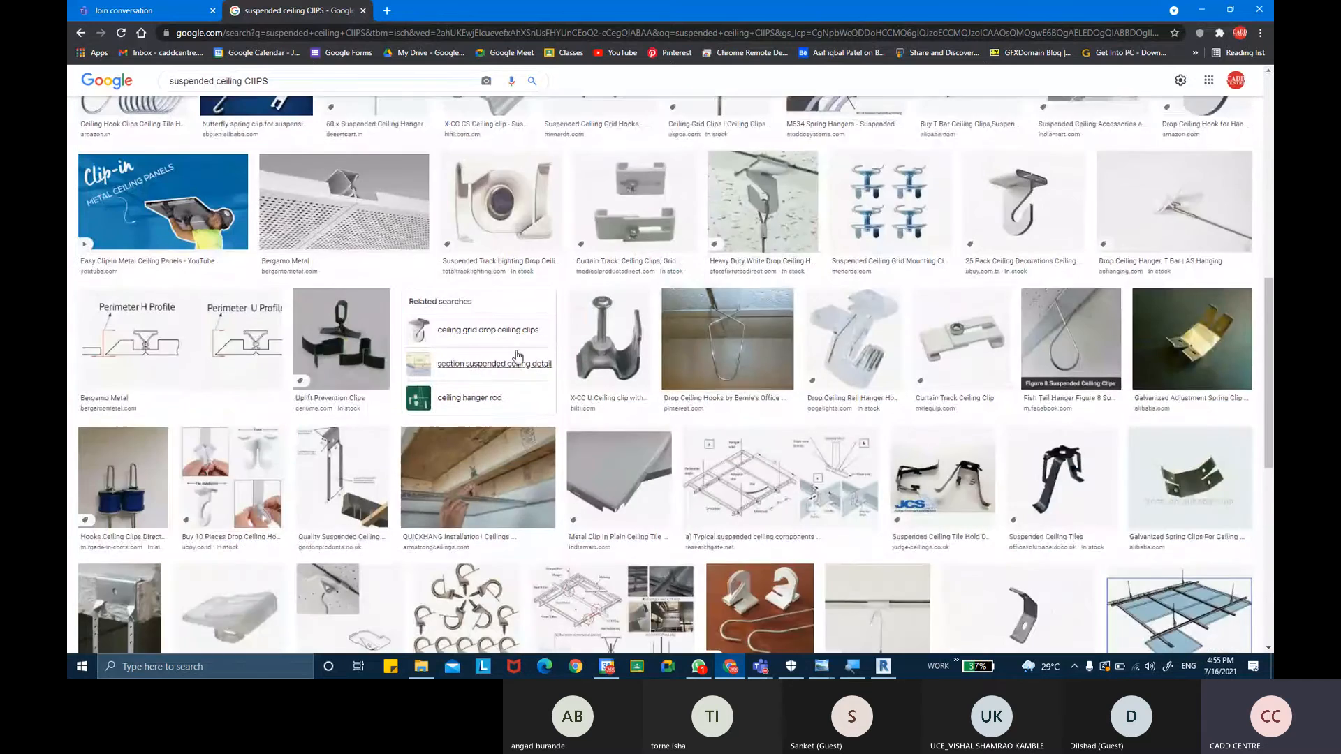
scroll(517, 356, "down", 5)
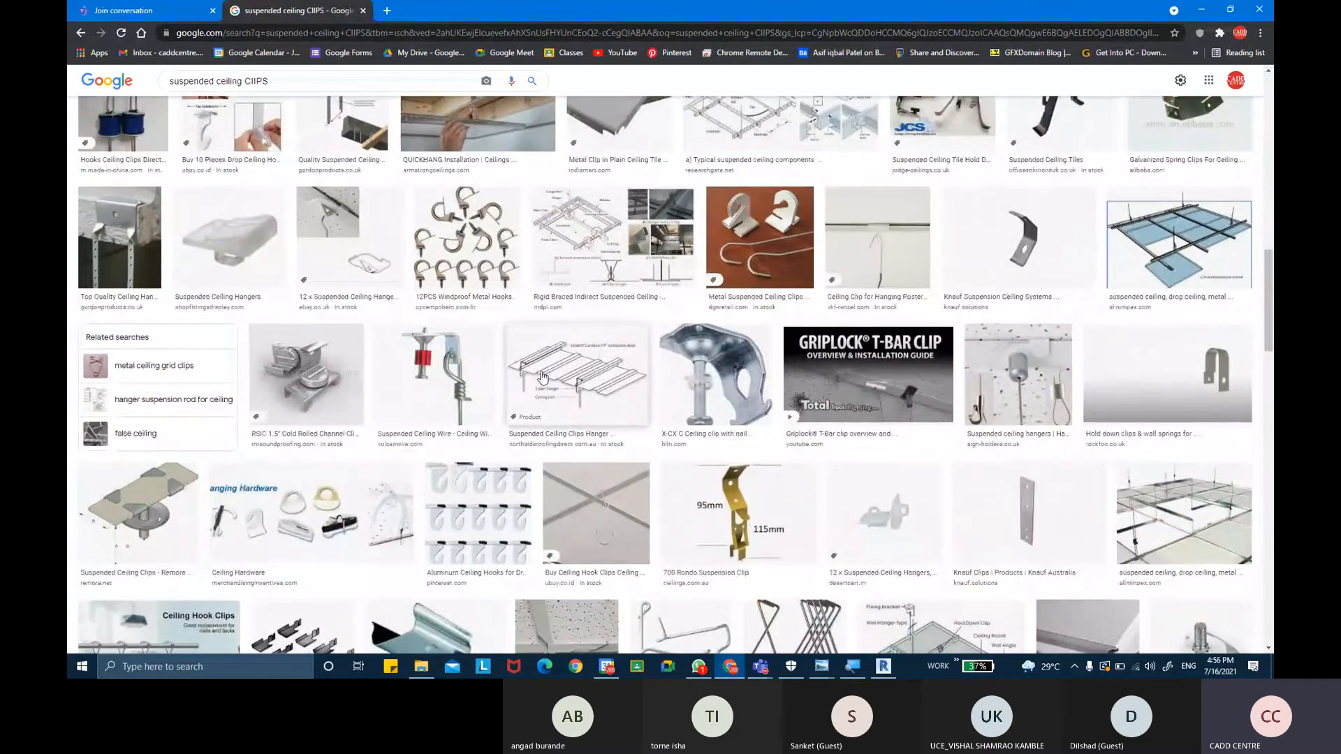
left_click(425, 374)
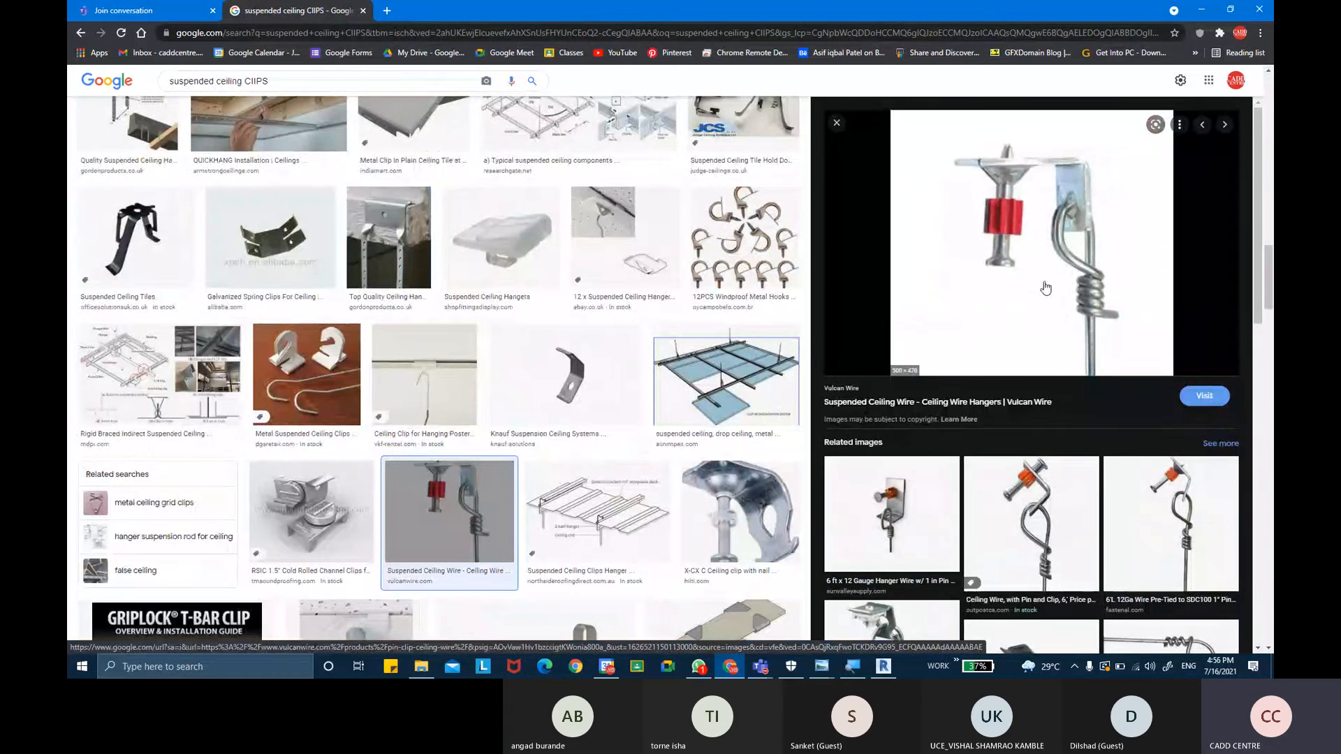
left_click(736, 380)
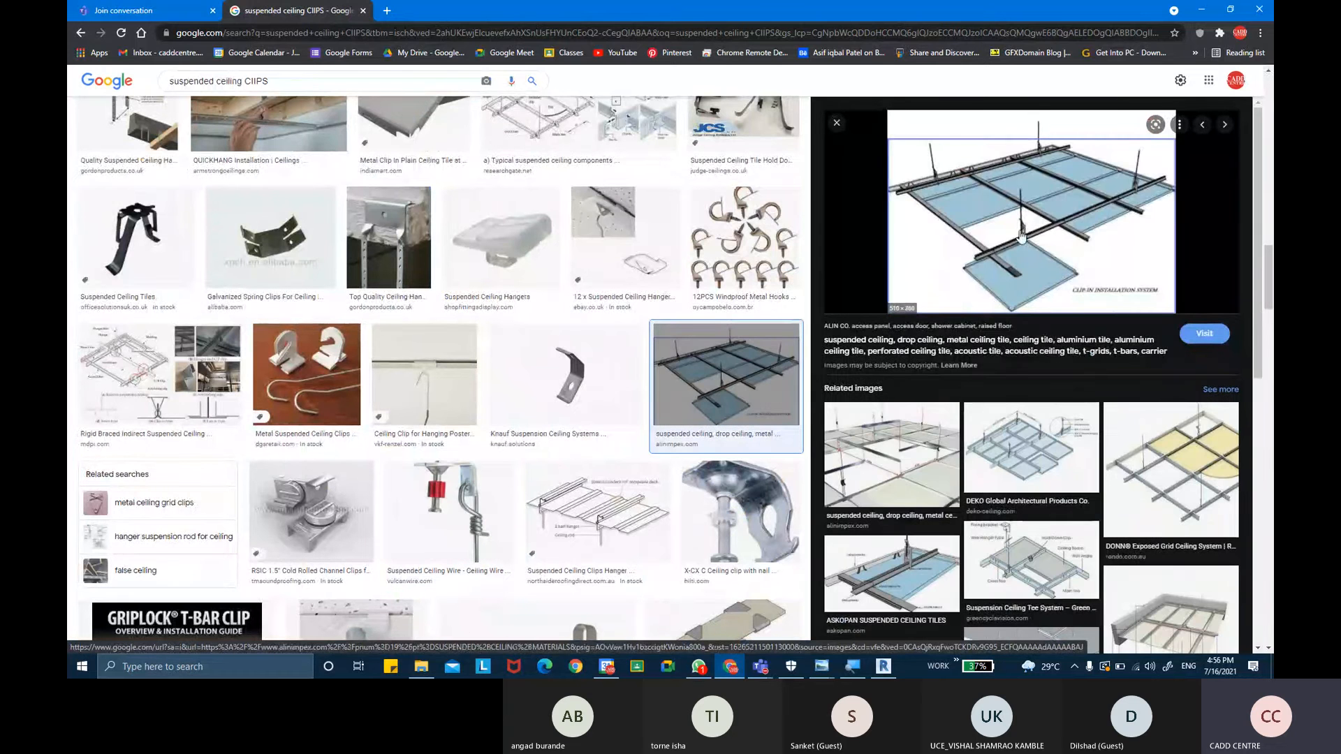
scroll(766, 370, "down", 2)
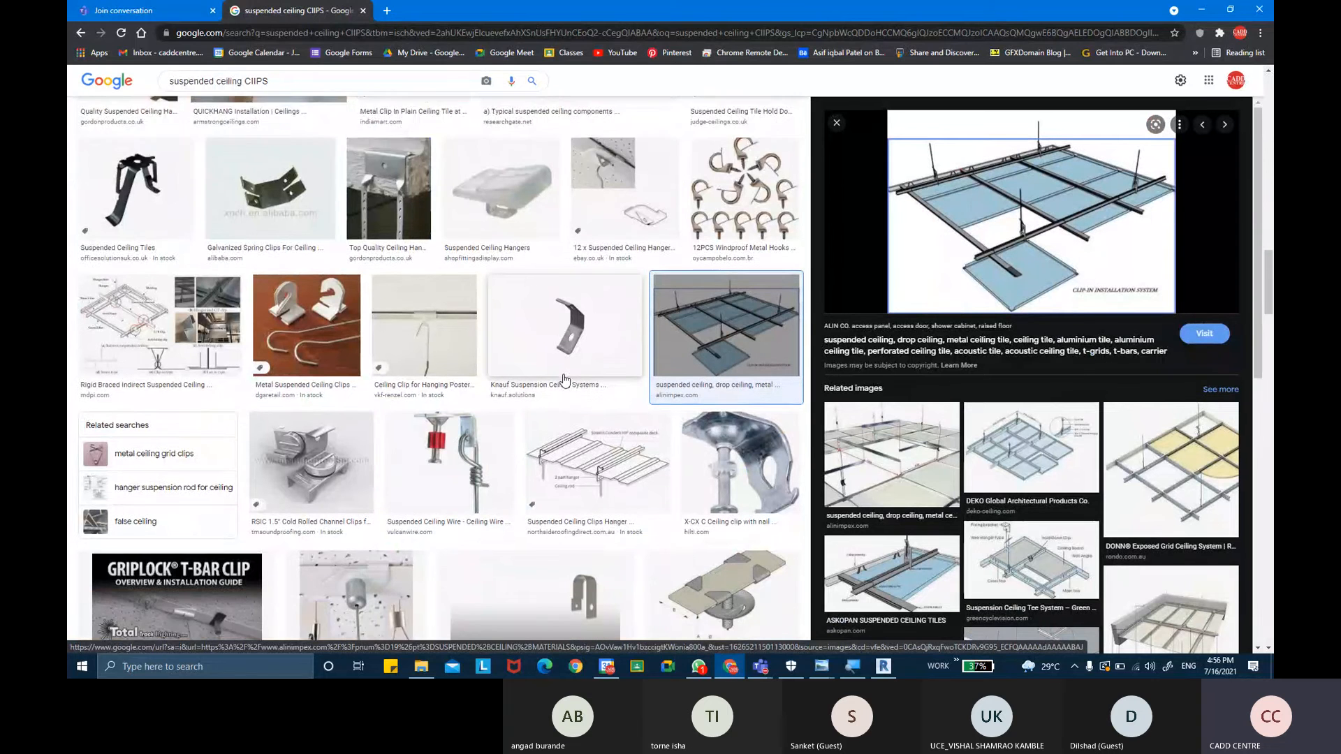
scroll(514, 369, "down", 4)
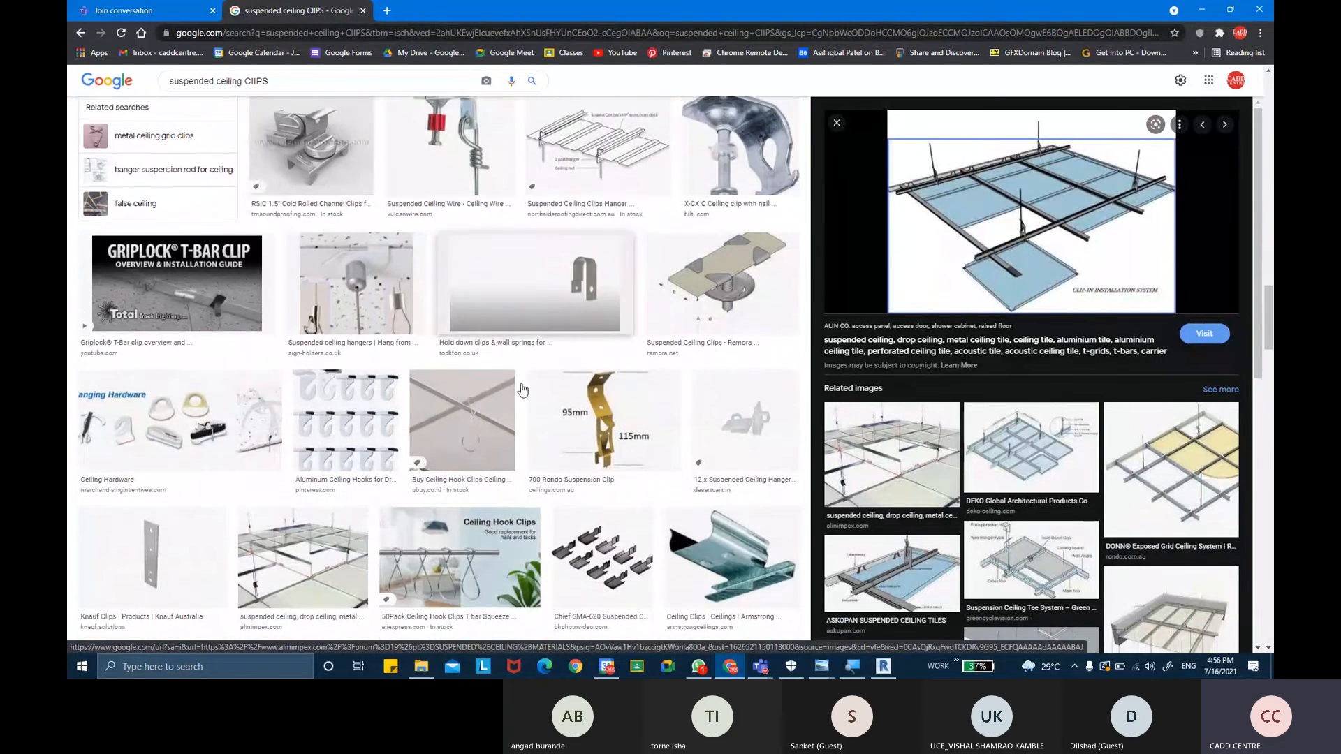
left_click(294, 526)
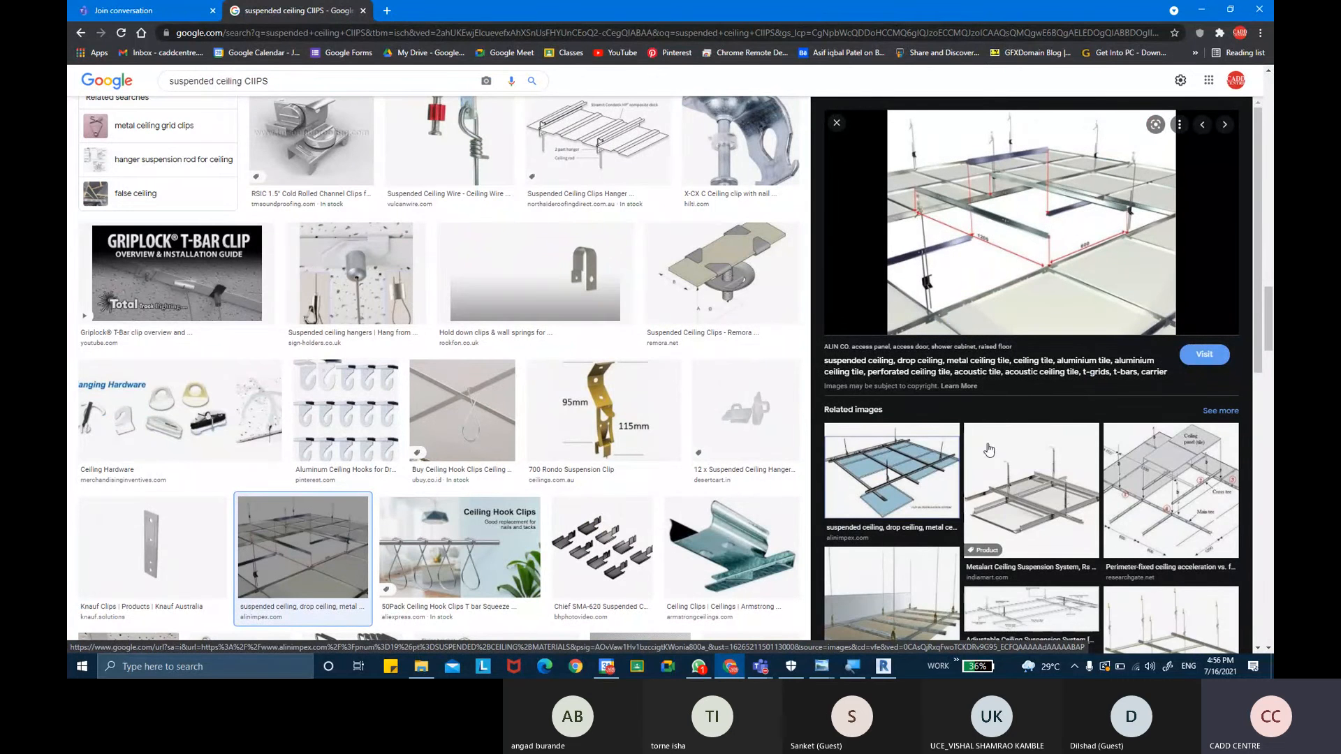
scroll(562, 443, "down", 2)
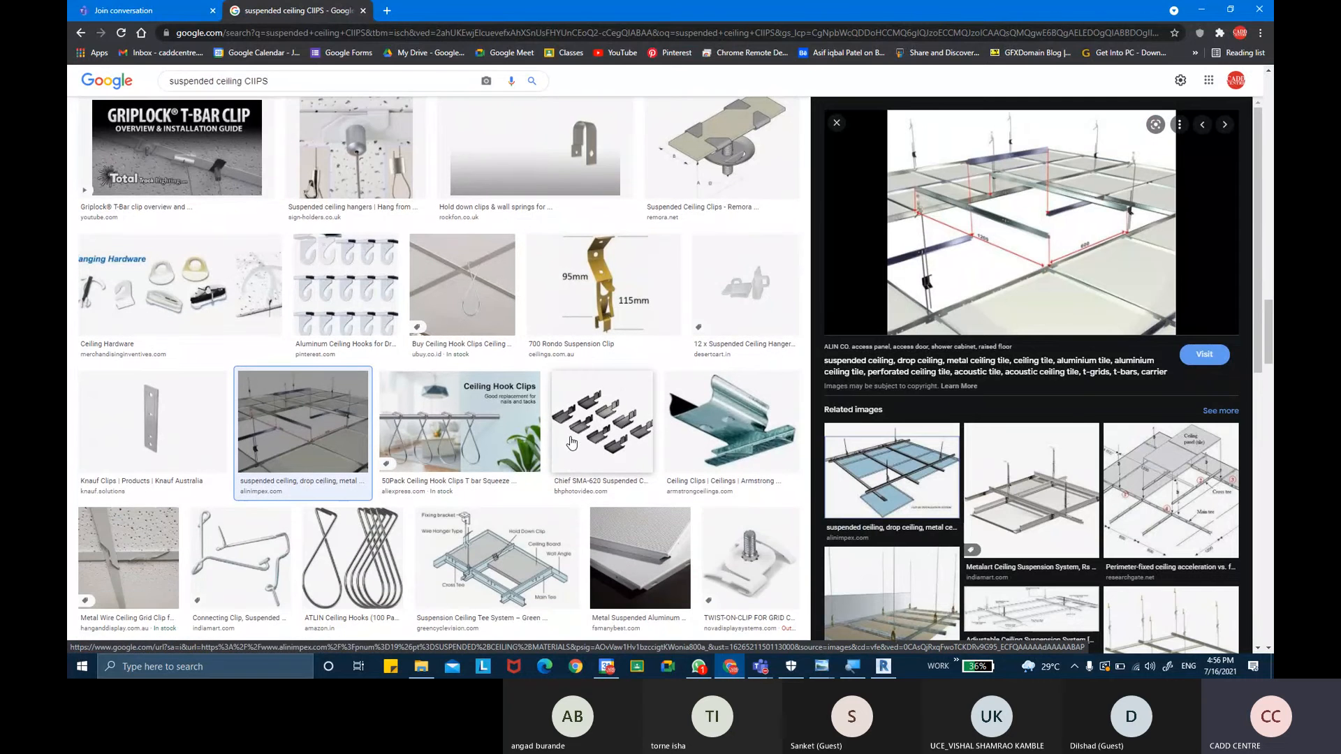
scroll(569, 443, "down", 3)
scroll(223, 412, "down", 5)
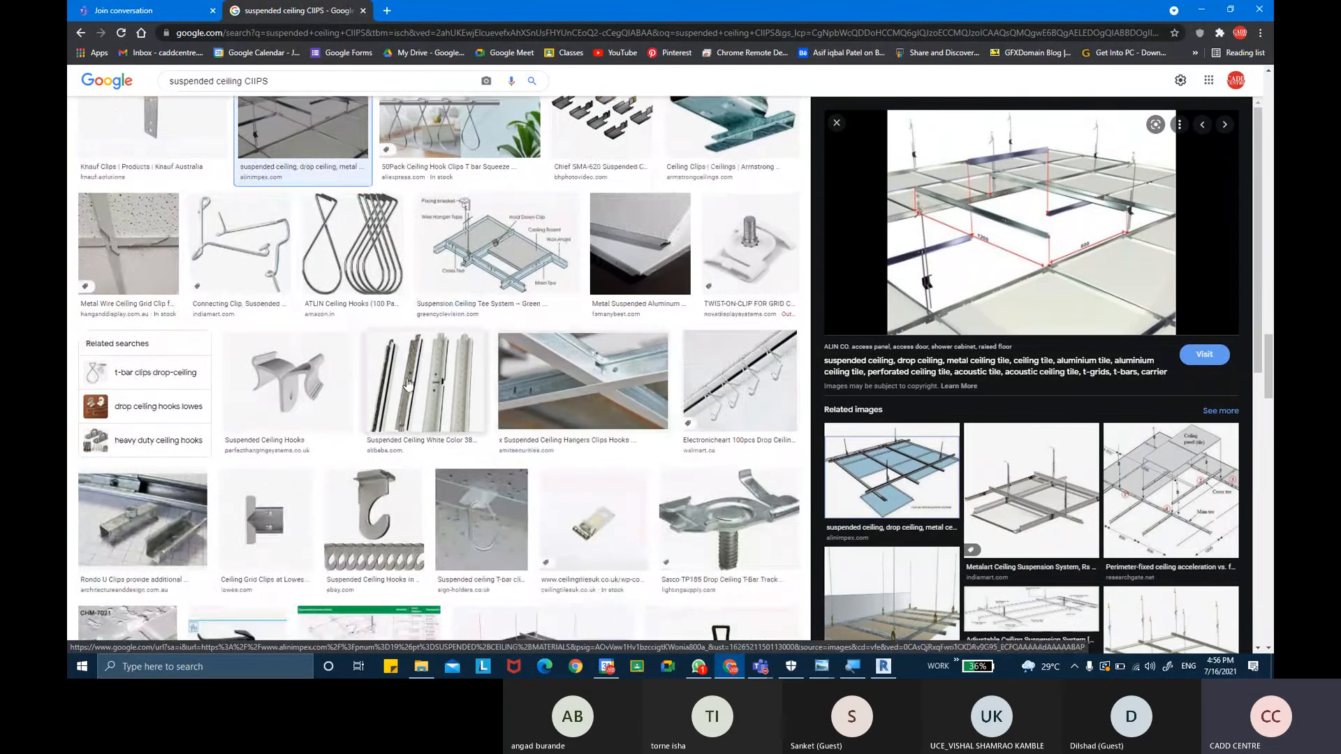
left_click(517, 395)
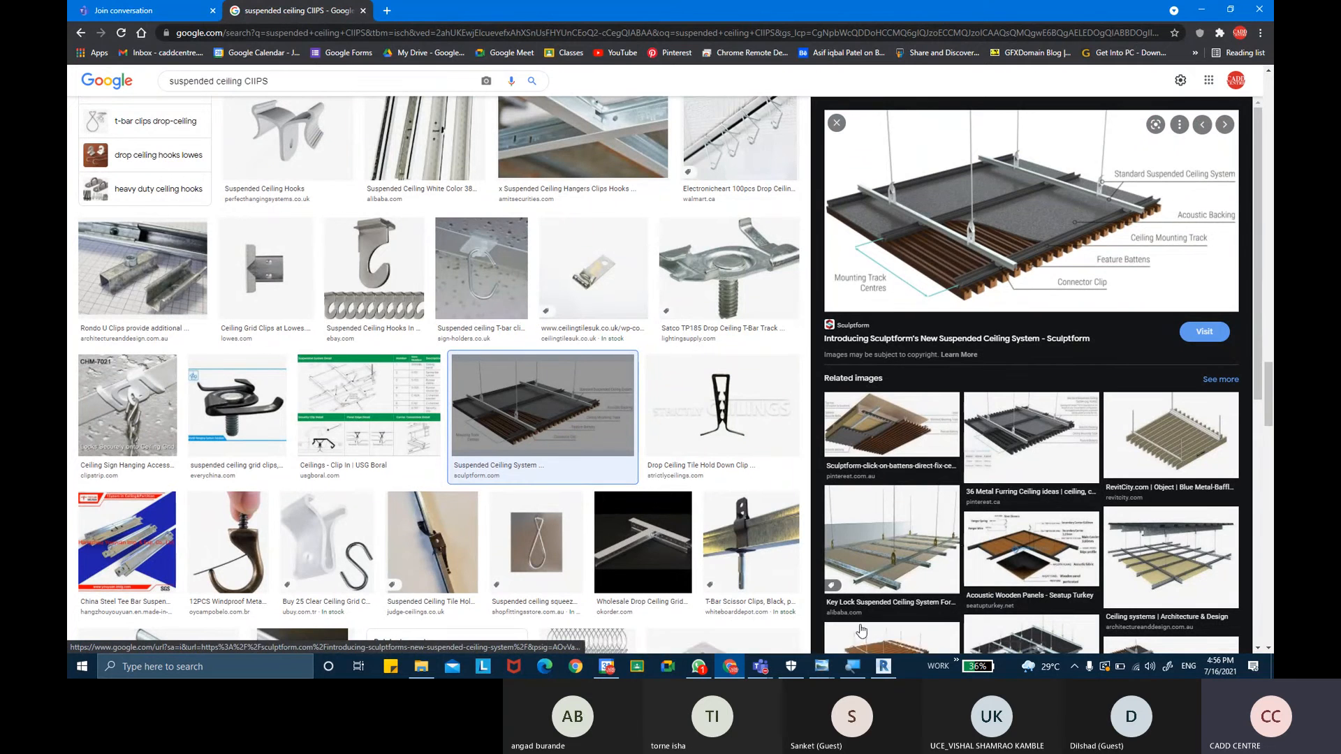
- Switch back to Revit and orbit the 3D view to examine the ceiling grid and windows
left_click(884, 667)
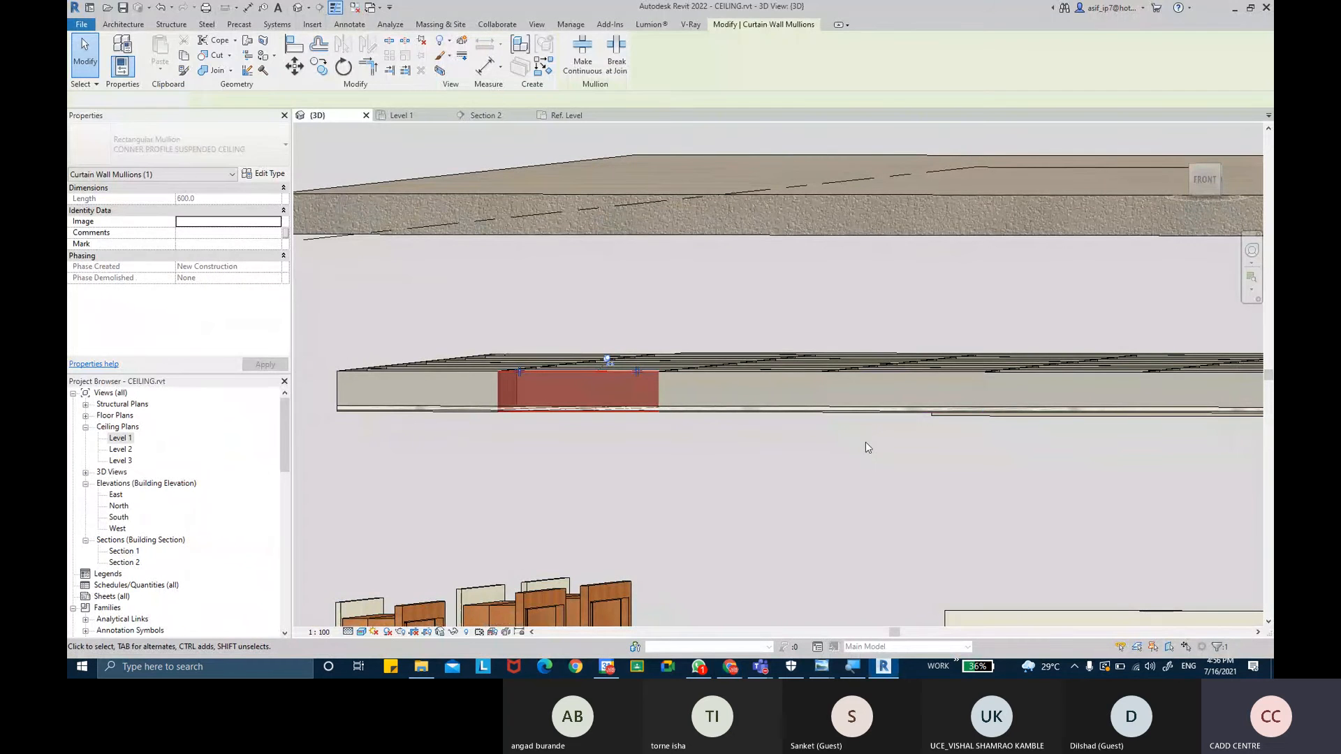
left_click(867, 443)
middle_click_drag(873, 440, 885, 368, "shift")
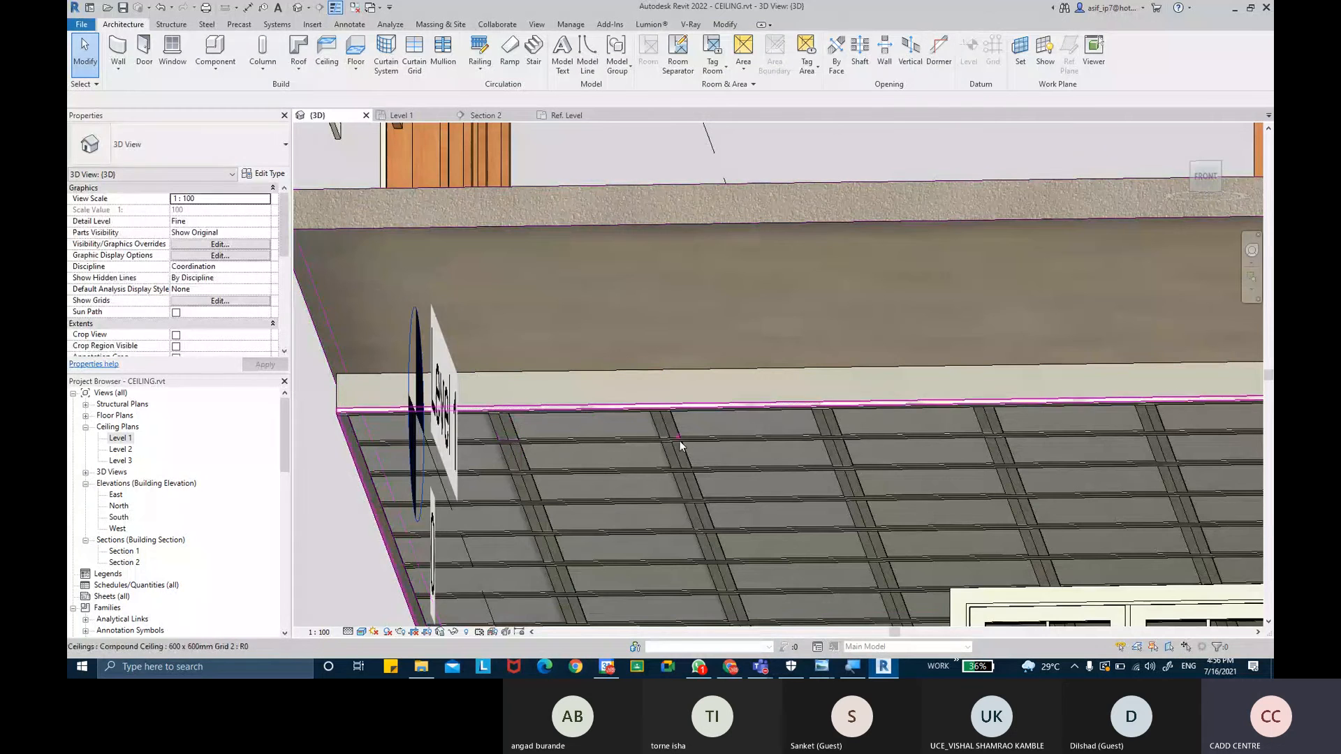
middle_click_drag(680, 442, 789, 365, "shift")
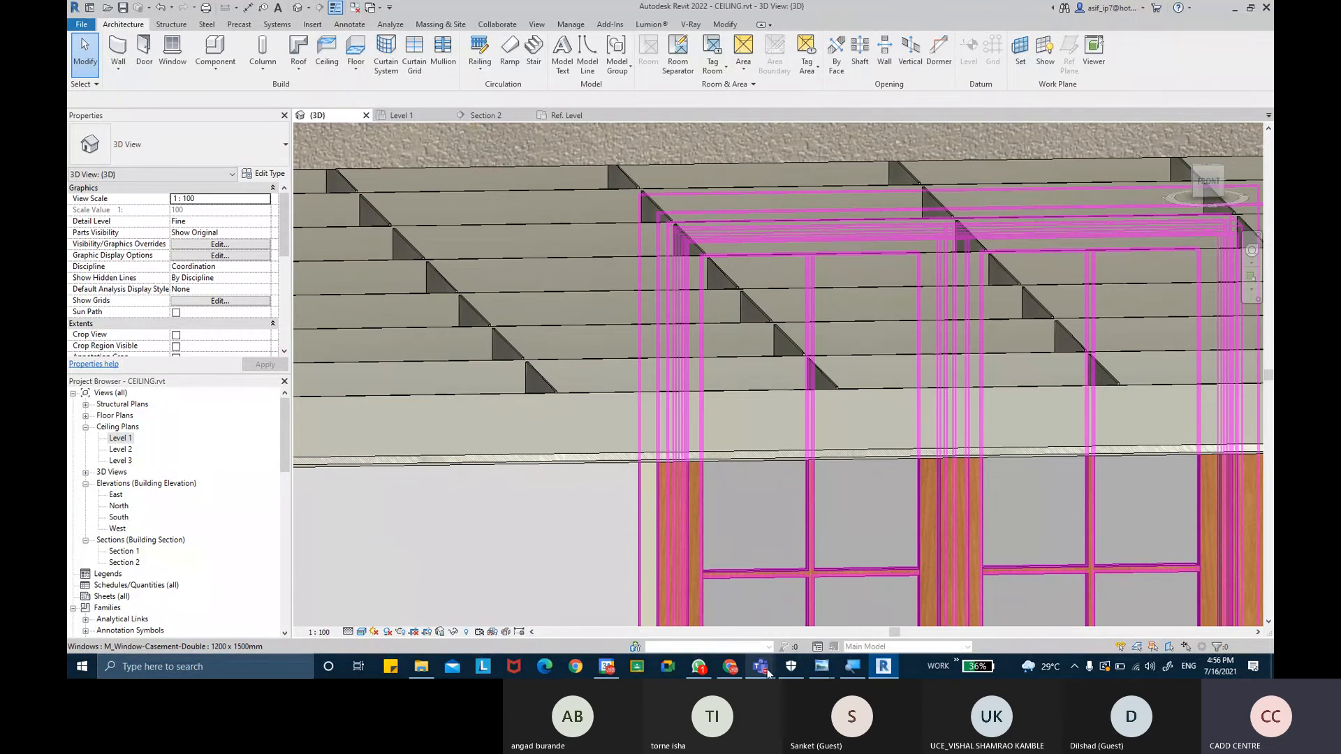
mouse_move(767, 671)
left_click(766, 615)
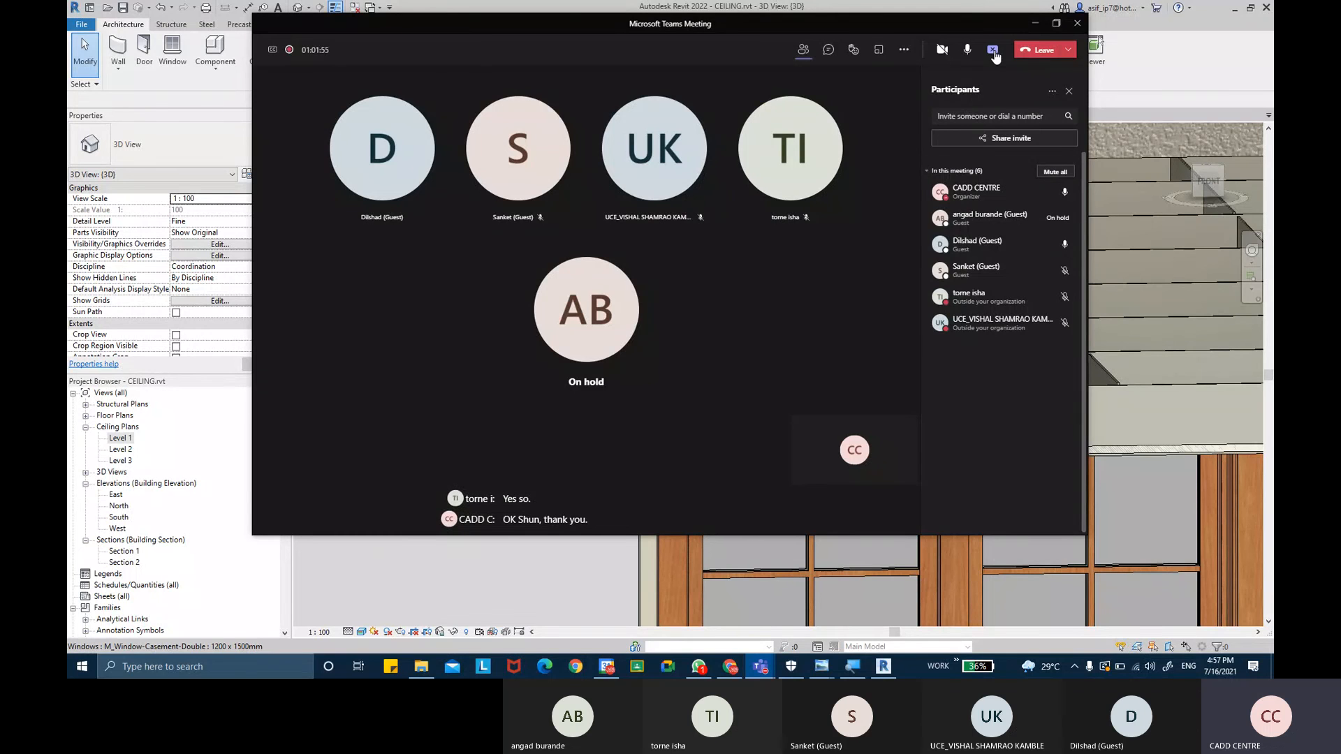
left_click(995, 55)
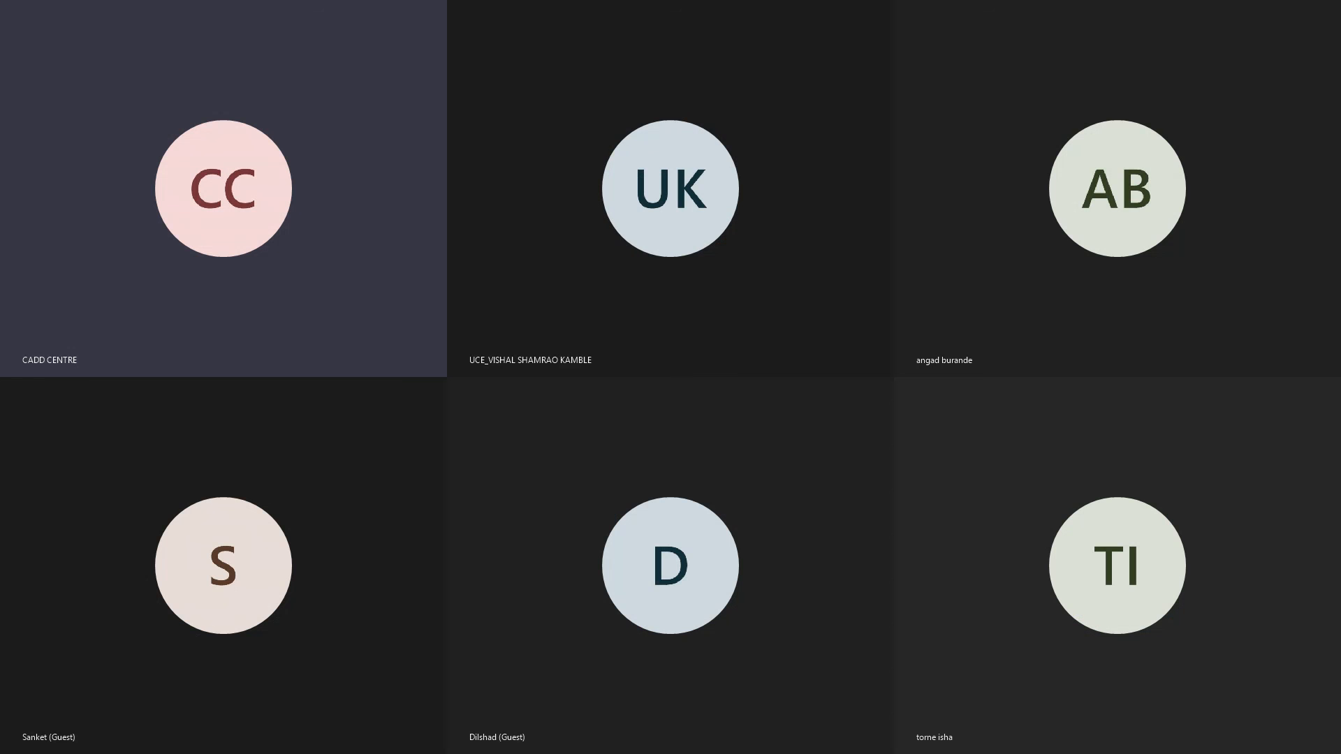